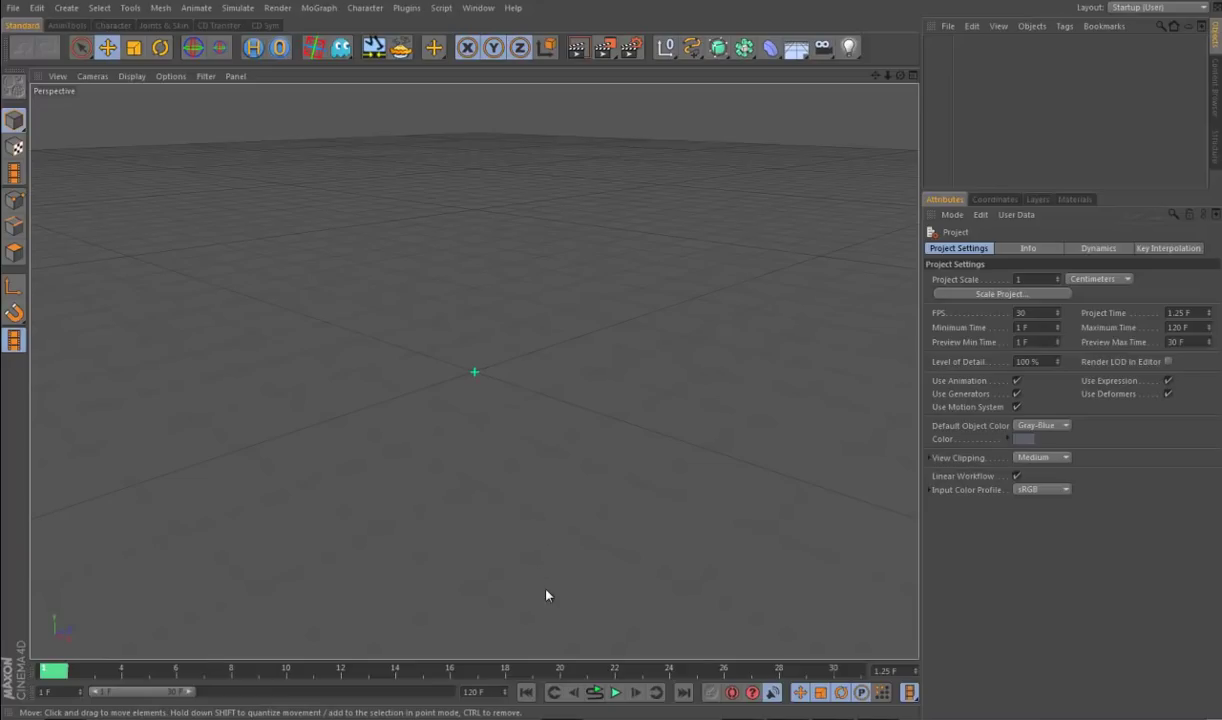
Step: Open the AlanRig 111011 file from the Maxon Training Files folder and bring its scene into view
mouse_move(95, 718)
left_click(95, 655)
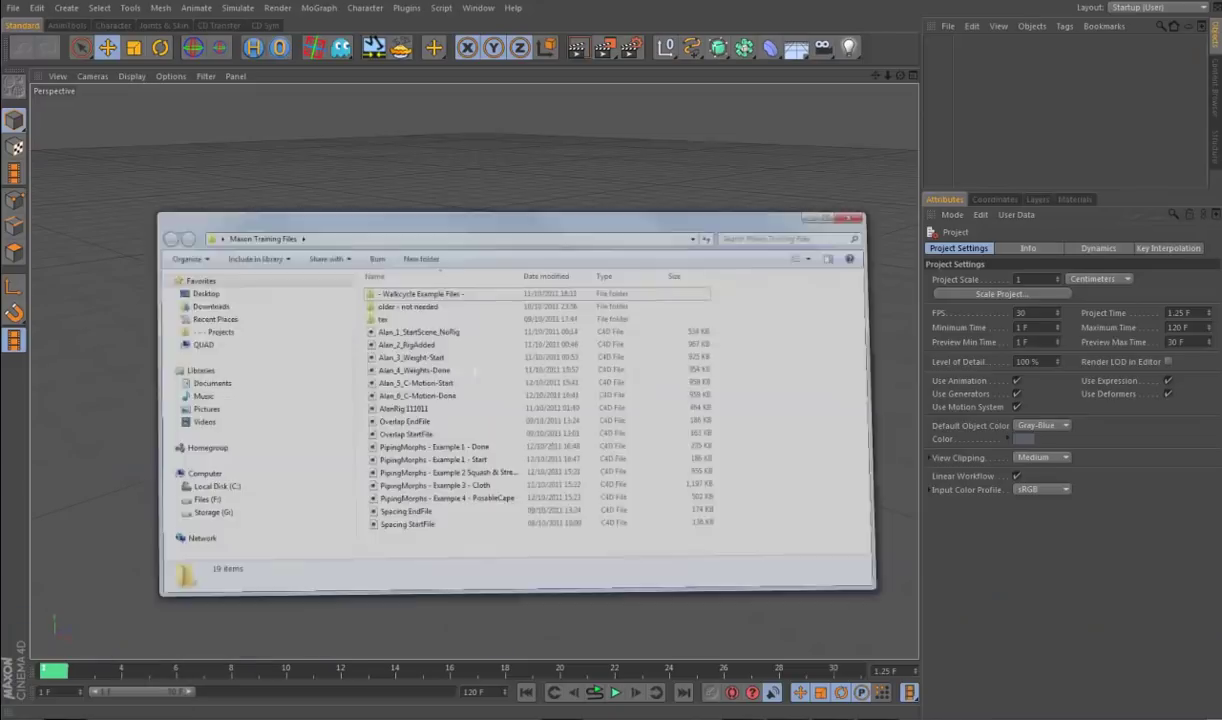
left_click_drag(445, 150, 494, 171)
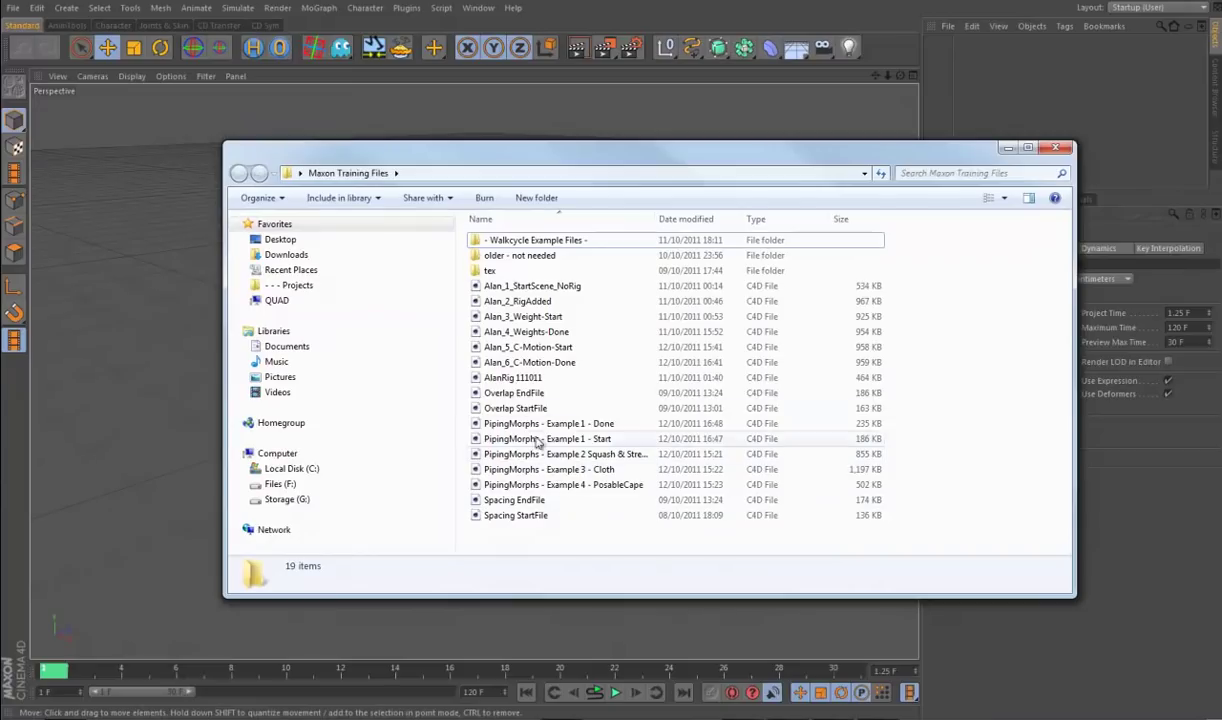
left_click(519, 382)
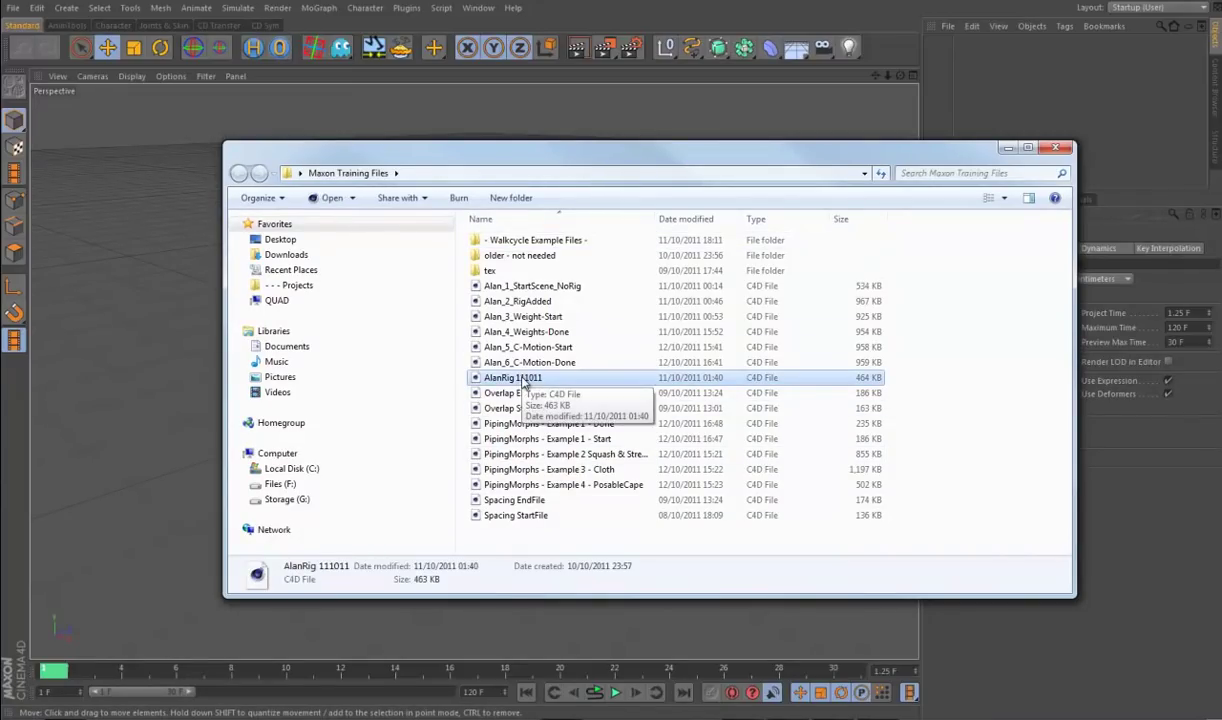
double_click(520, 380)
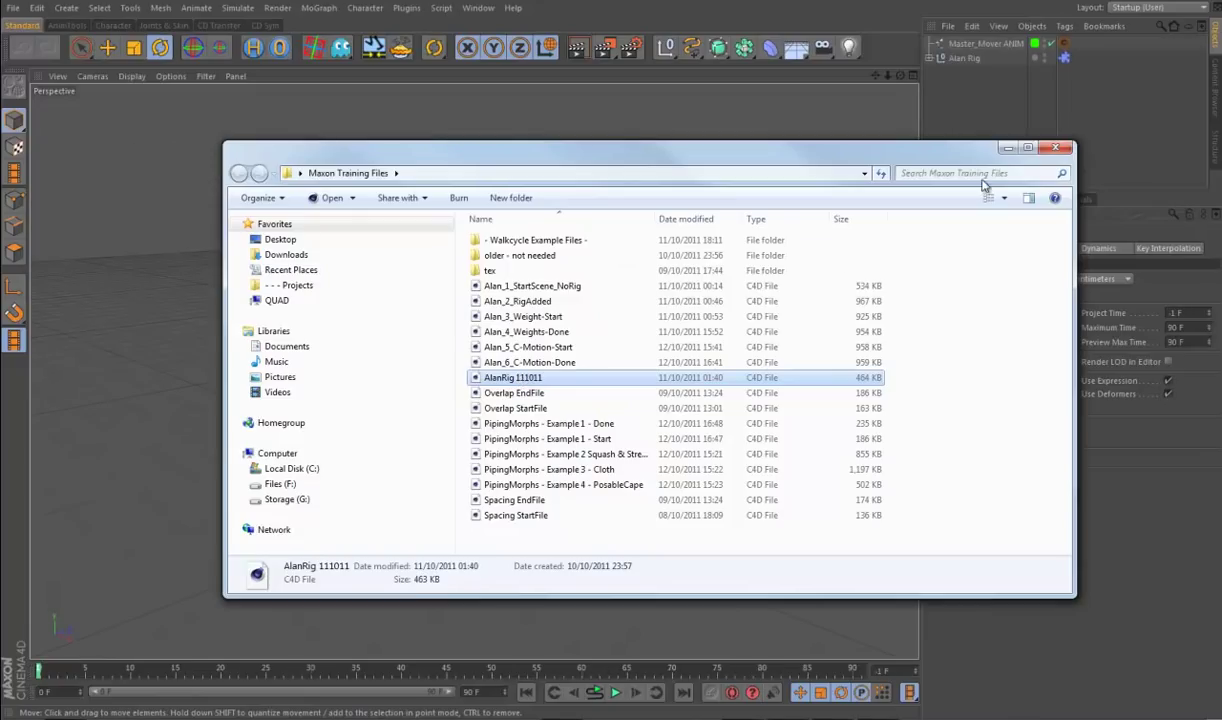
left_click(1008, 150)
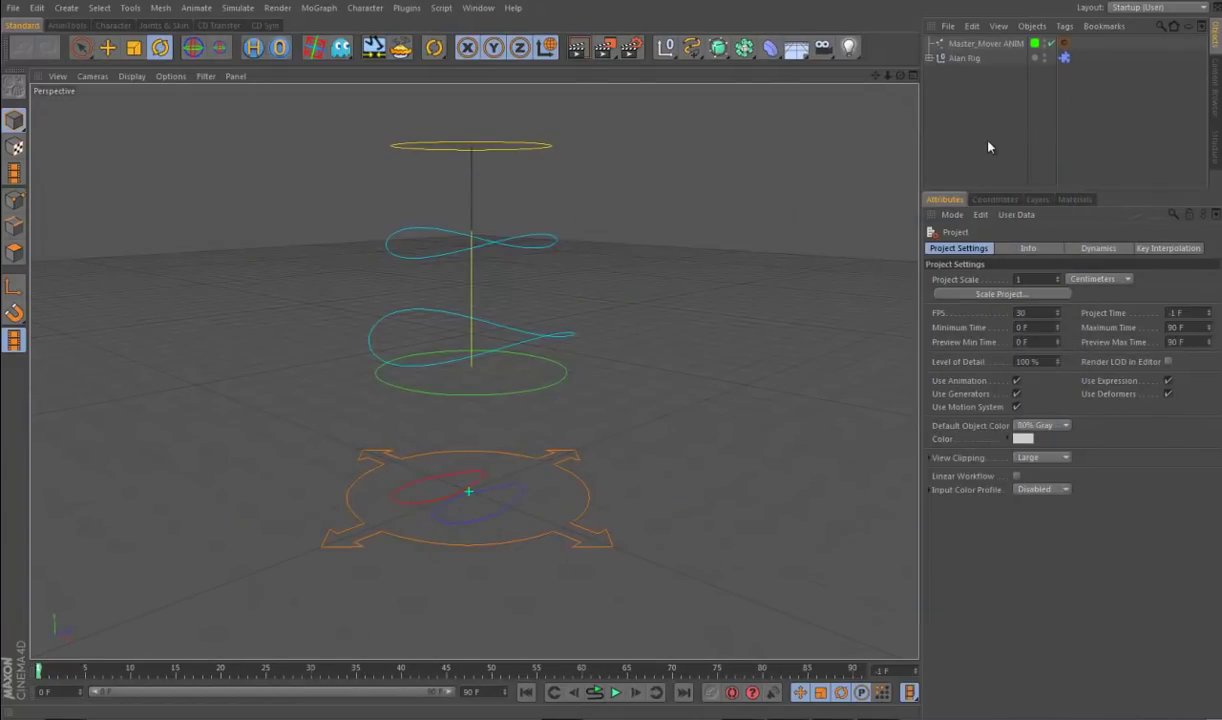
Step: Enable joint display in the perspective viewport filter and inspect the rig's bones
left_click(205, 76)
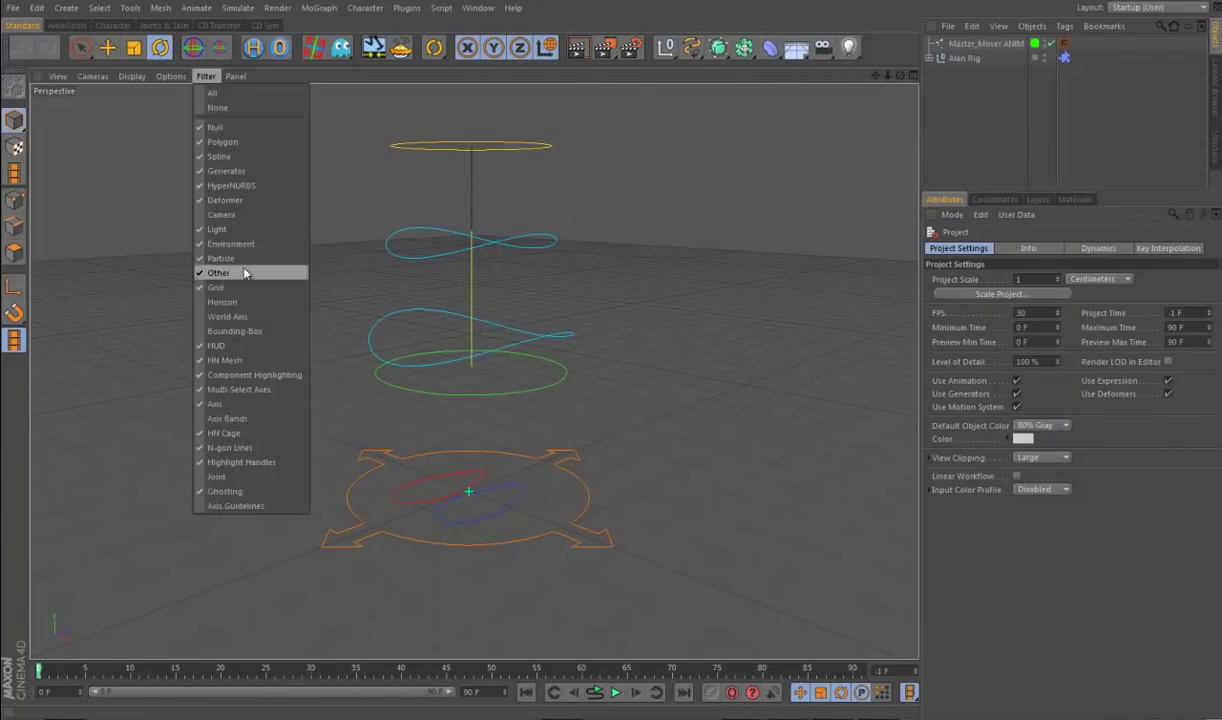
left_click(233, 477)
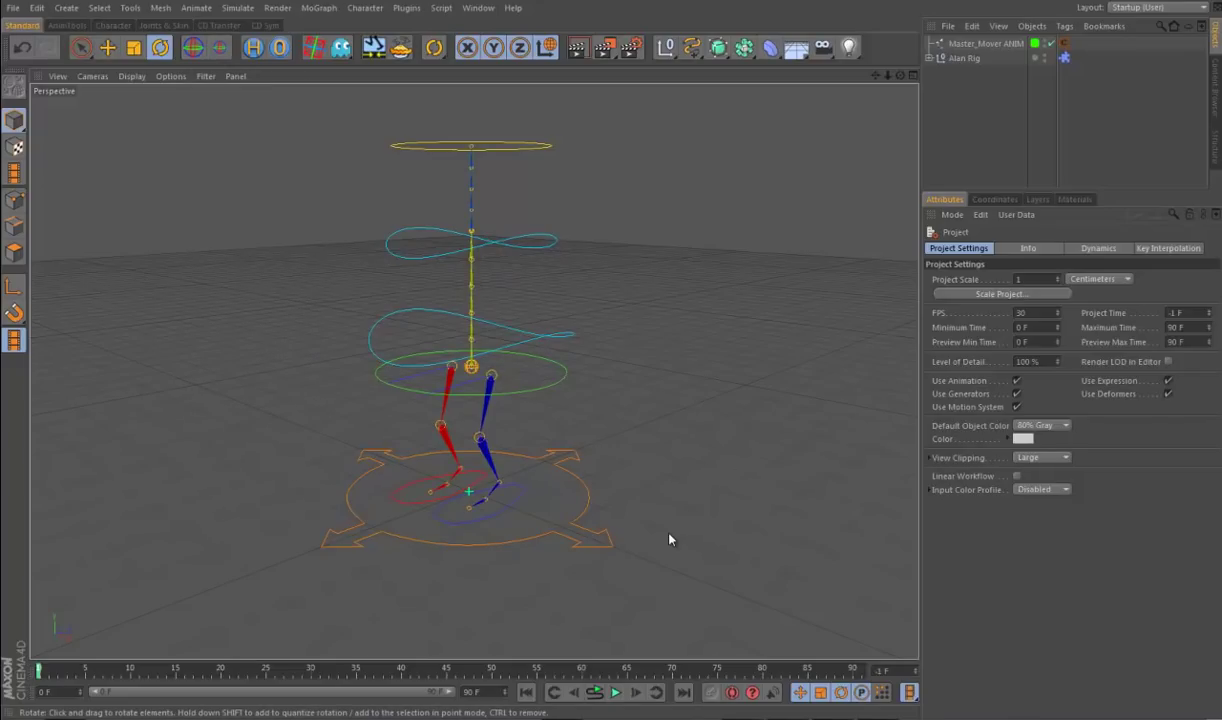
left_click_drag(674, 537, 748, 520, "alt")
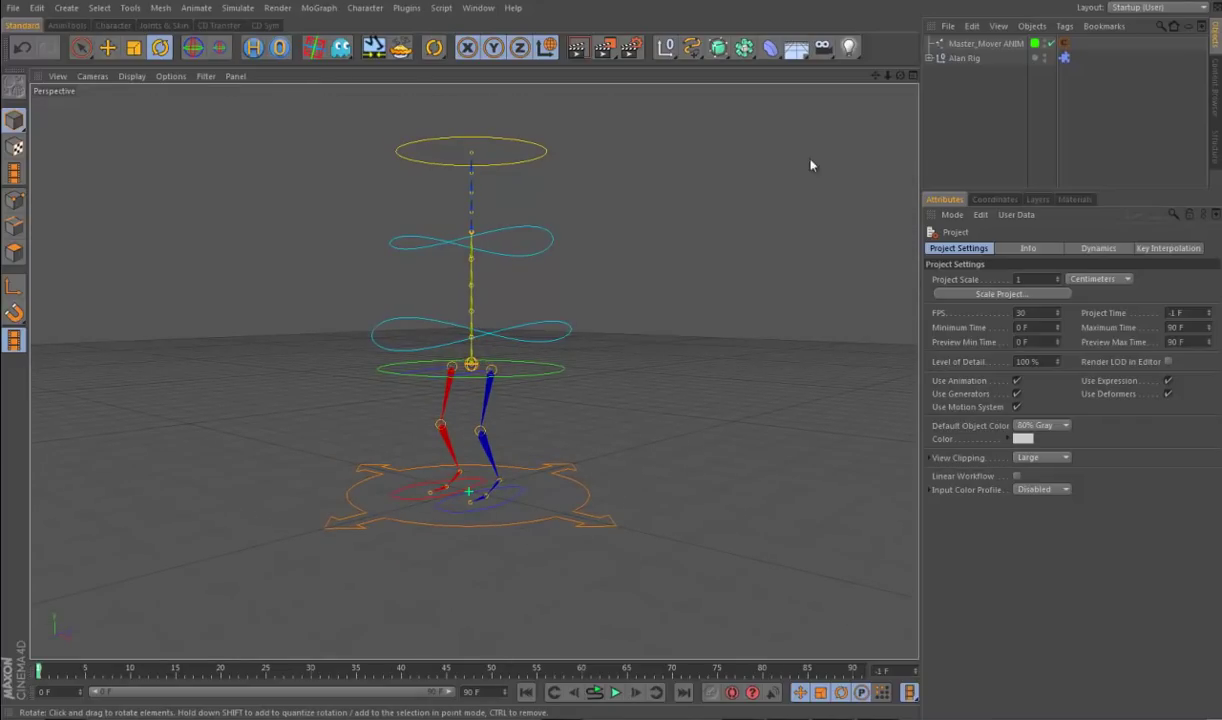
mouse_move(712, 394)
left_mouse_down("alt")
mouse_move(715, 445)
mouse_move(712, 390)
left_mouse_up("alt")
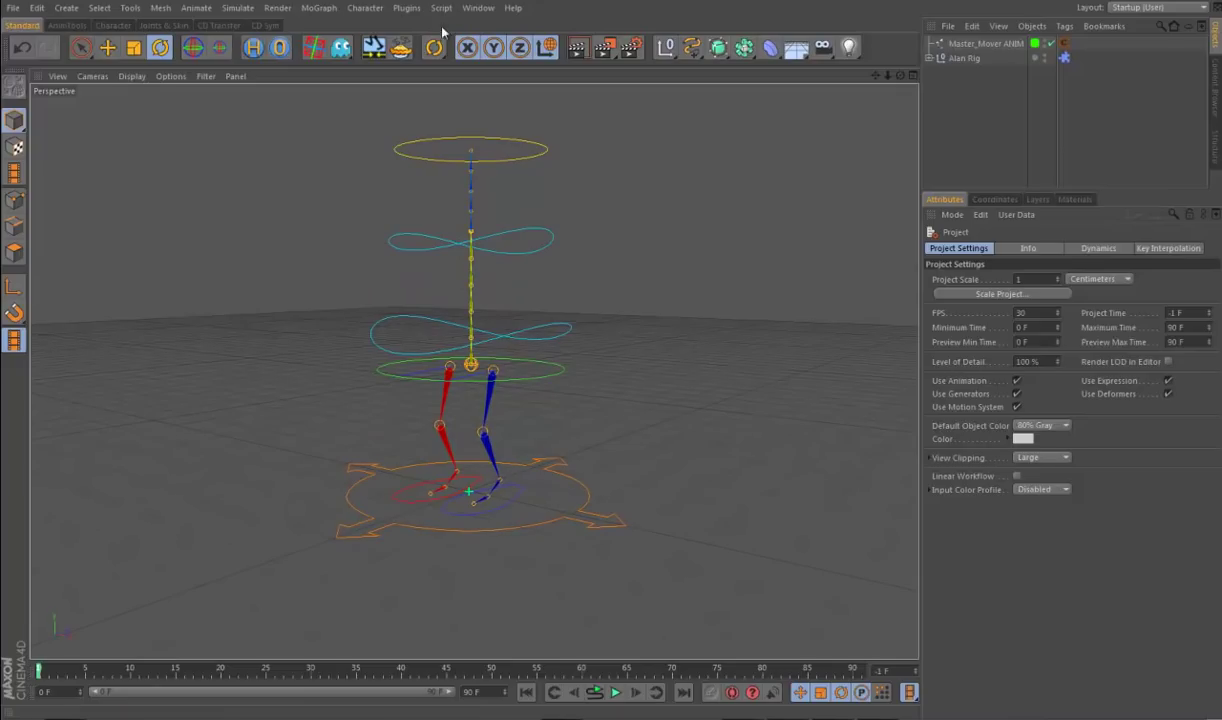
Step: Check which library folder the character template save dialog uses, then cancel without saving
left_click(365, 9)
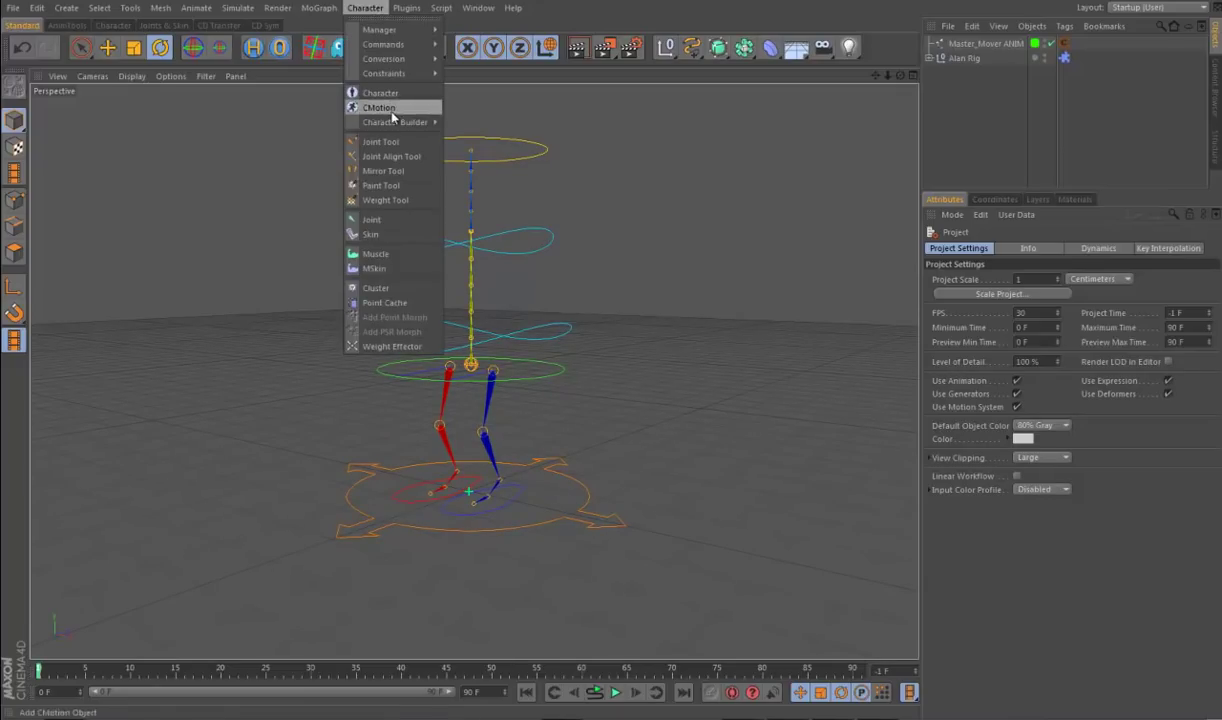
mouse_move(383, 120)
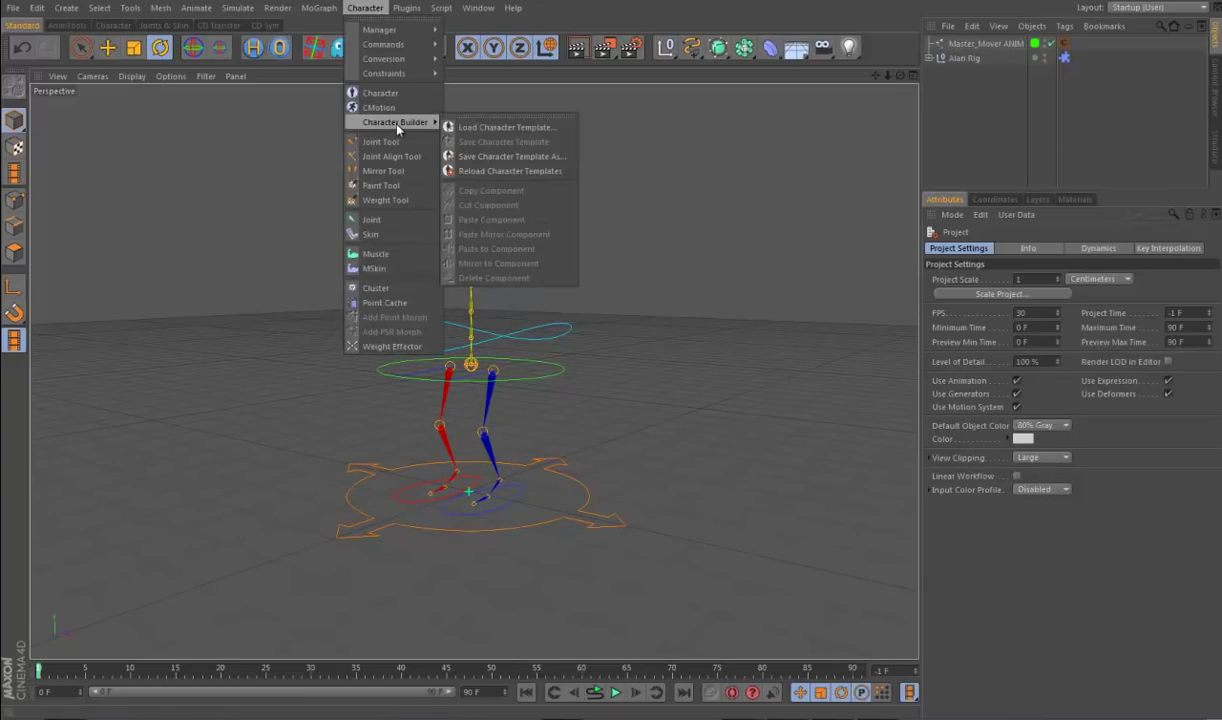
left_click(512, 156)
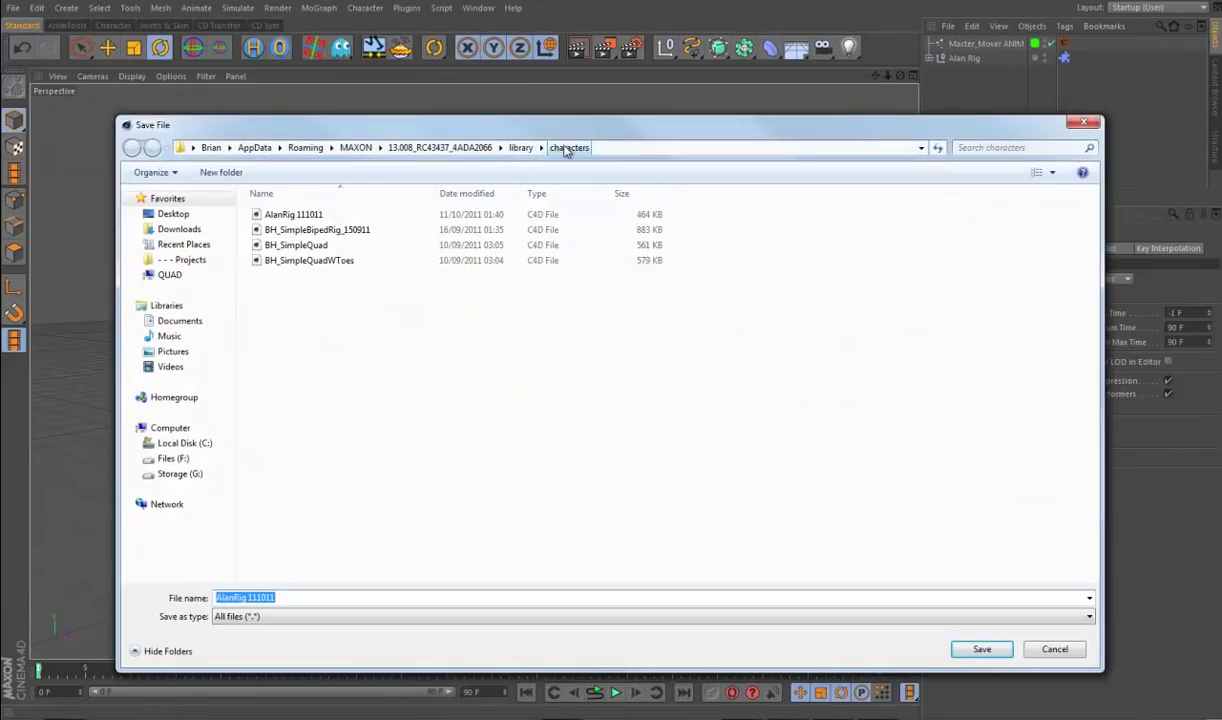
left_click_drag(584, 129, 589, 113)
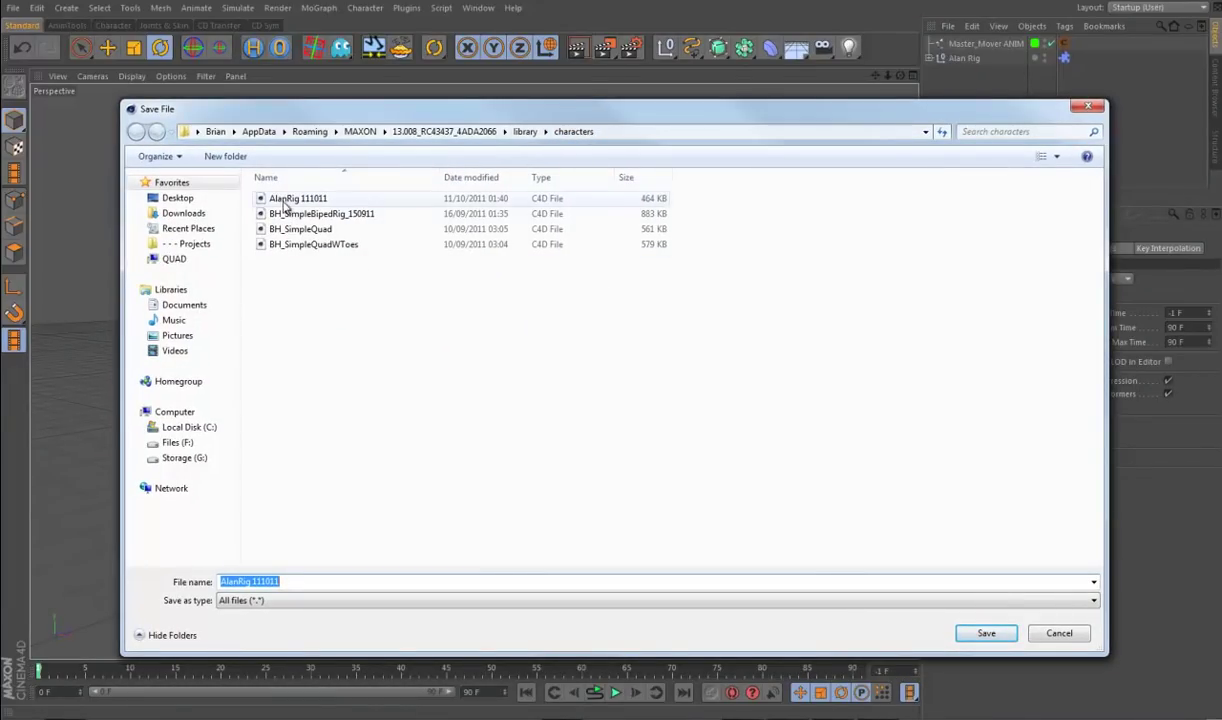
left_click(1045, 639)
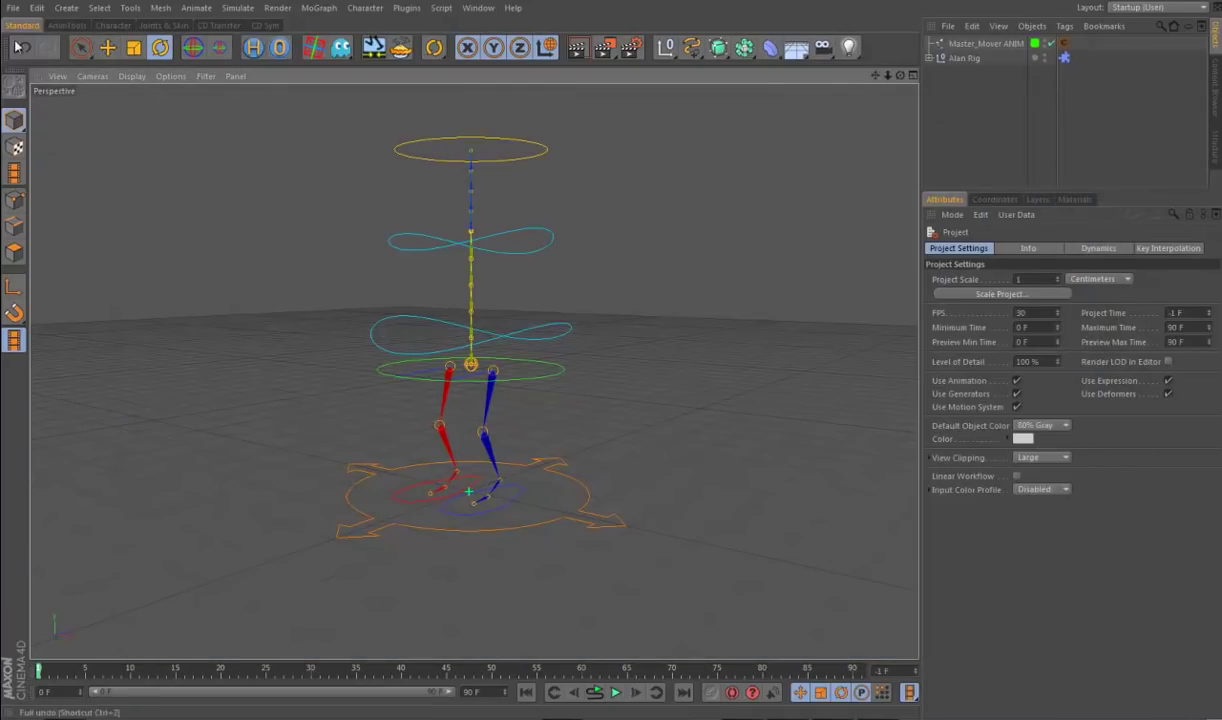
Step: Close the AlanRig 111011 project without saving its changes
left_click(13, 7)
left_click(45, 95)
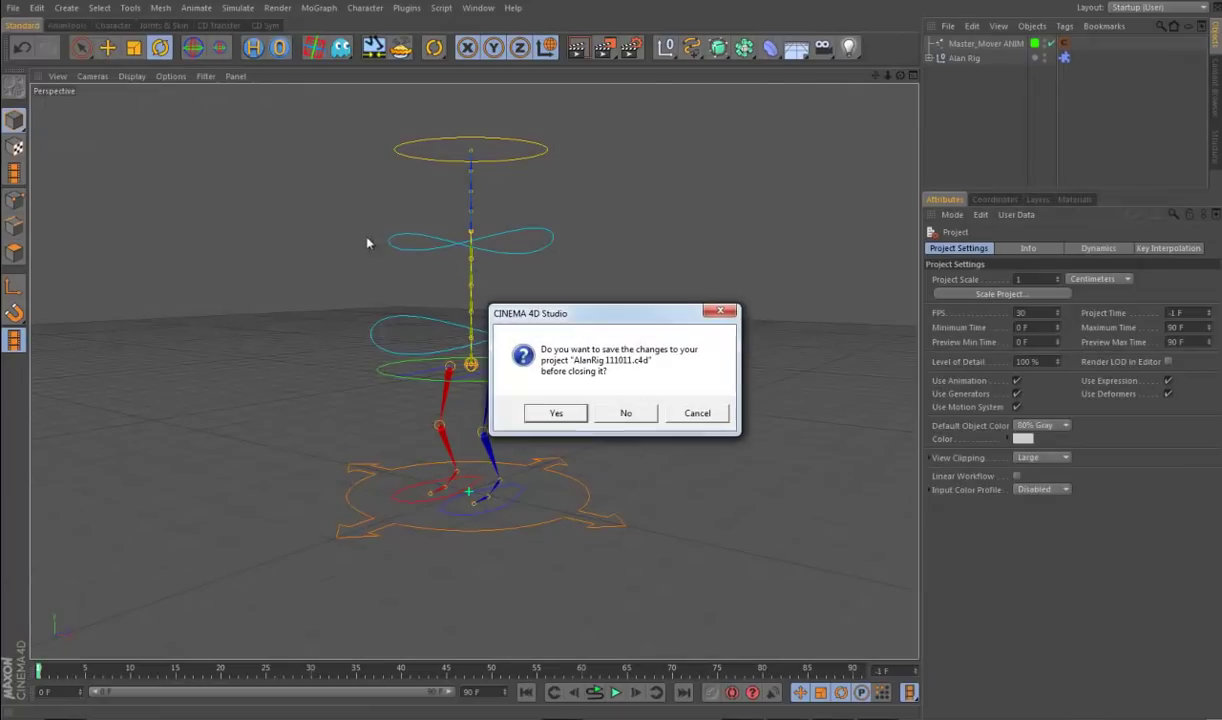
left_click(625, 413)
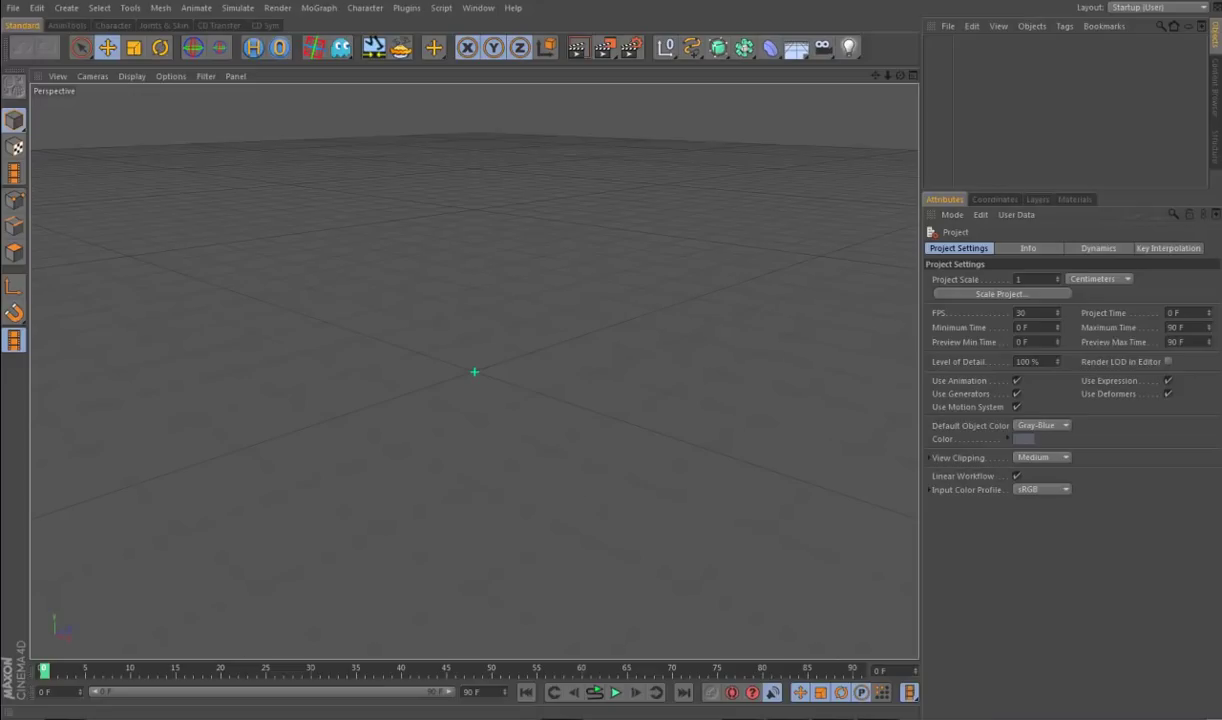
Step: Open the Alan_1_StartScene_NoRig scene from the Maxon Training Files folder
key("ctrl+o")
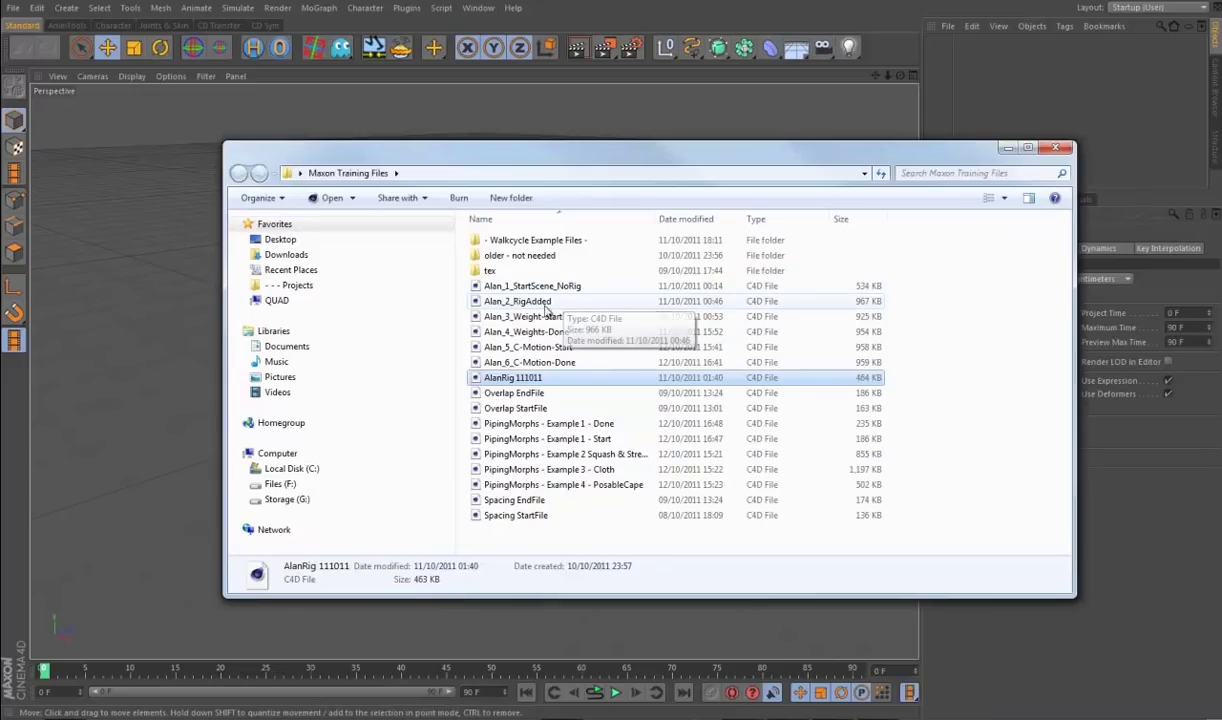
left_click(530, 287)
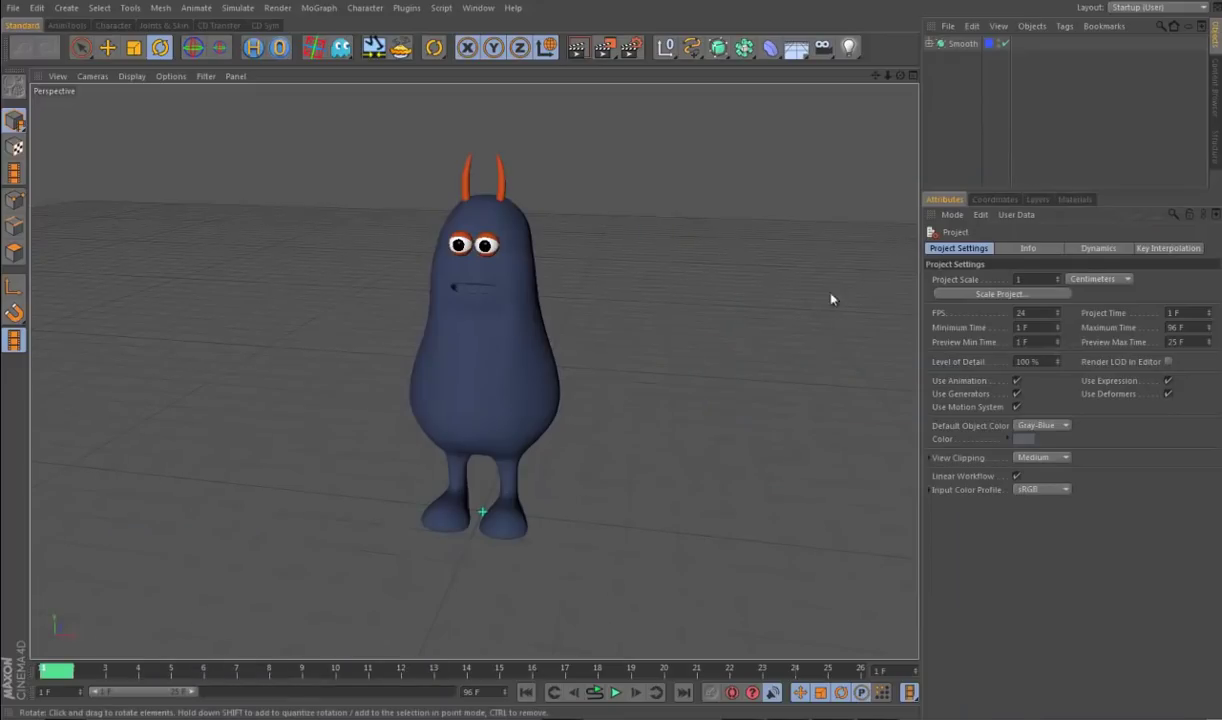
left_click_drag(832, 295, 692, 445, "alt")
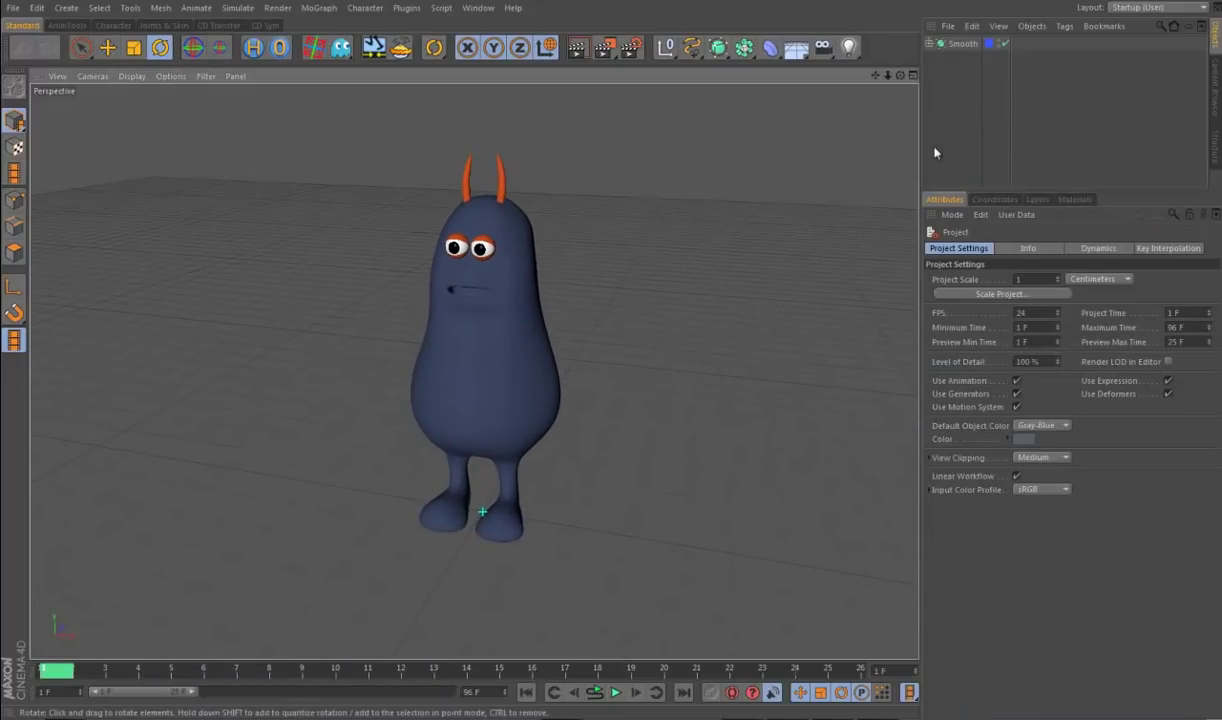
Step: Disable the Smooth object, expand its hierarchy and select AlanMesh to inspect the character's polygon mesh
left_click(1004, 43)
left_click(929, 43)
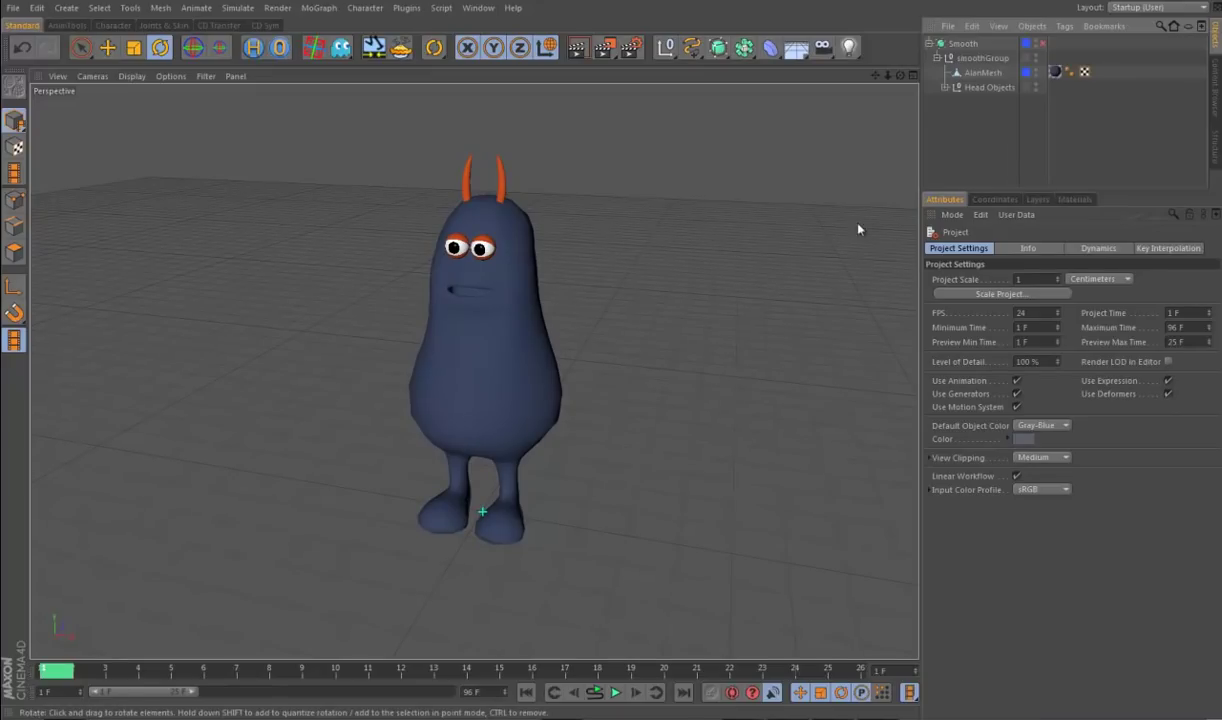
left_click(975, 73)
mouse_move(781, 395)
left_mouse_down("alt")
mouse_move(663, 374)
mouse_move(794, 390)
mouse_move(778, 413)
left_mouse_up("alt")
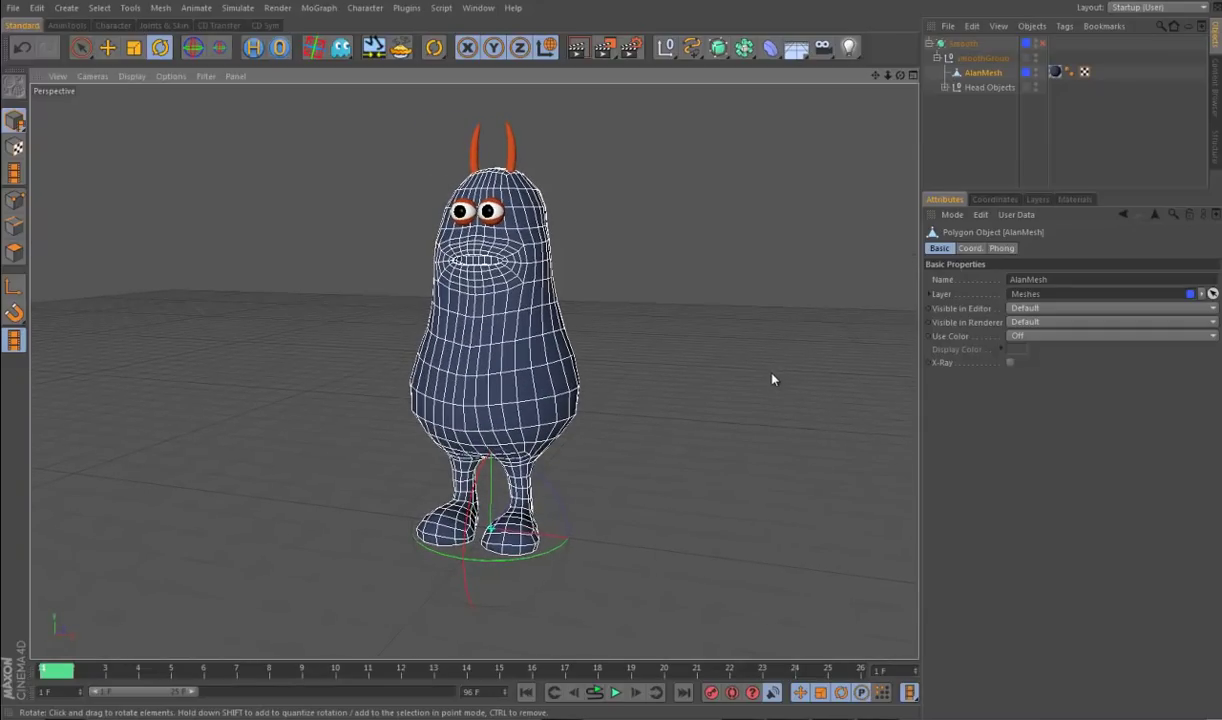
left_click_drag(747, 443, 690, 445, "alt")
left_click_drag(636, 398, 739, 496, "alt")
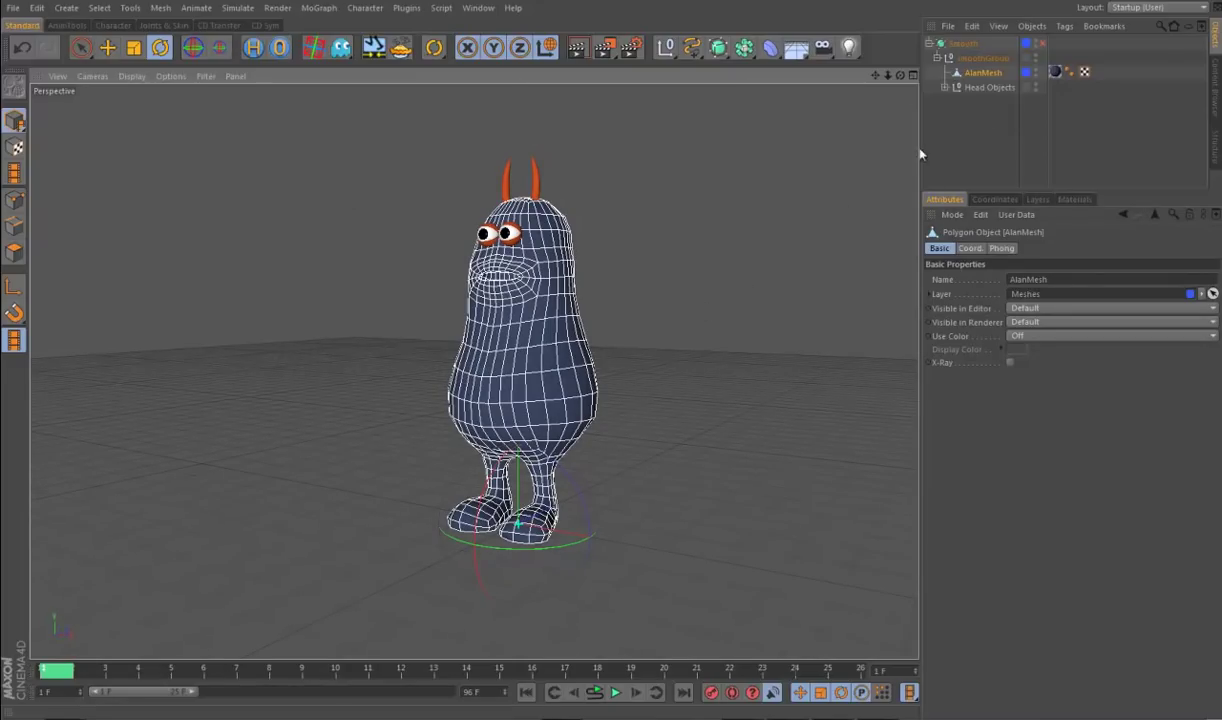
Step: Lock the Meshes layer so the character's geometry cannot be selected
left_click(1036, 200)
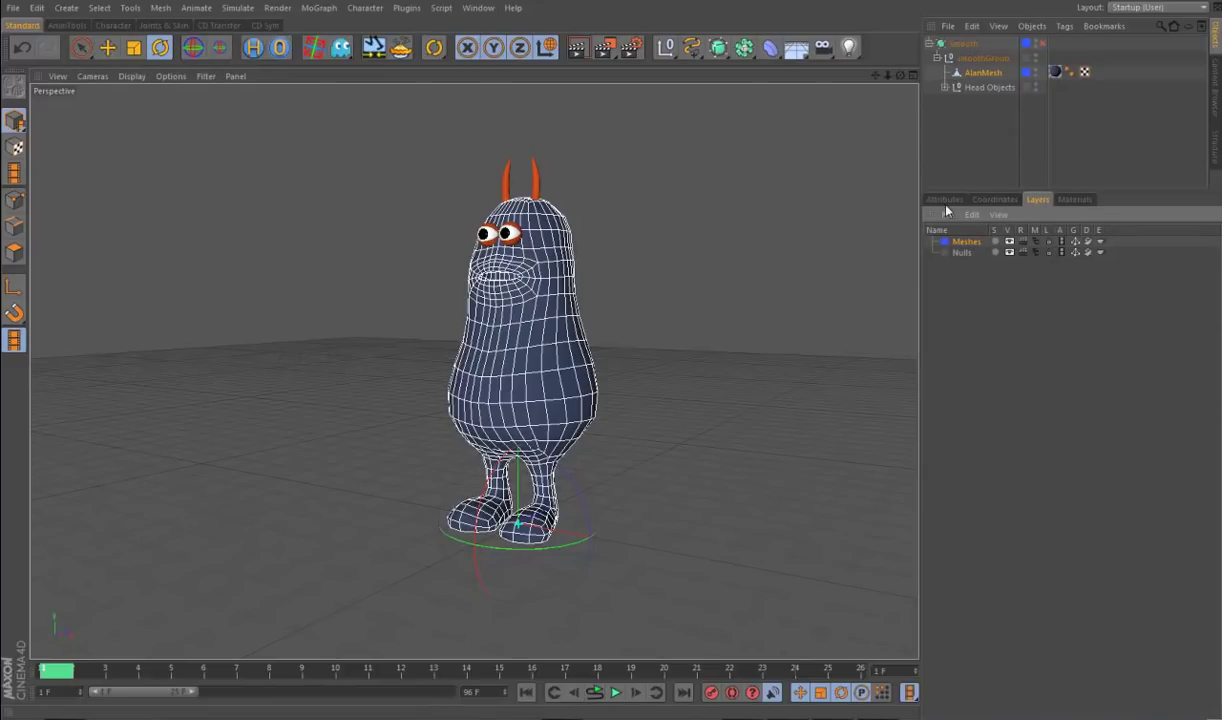
left_click(477, 8)
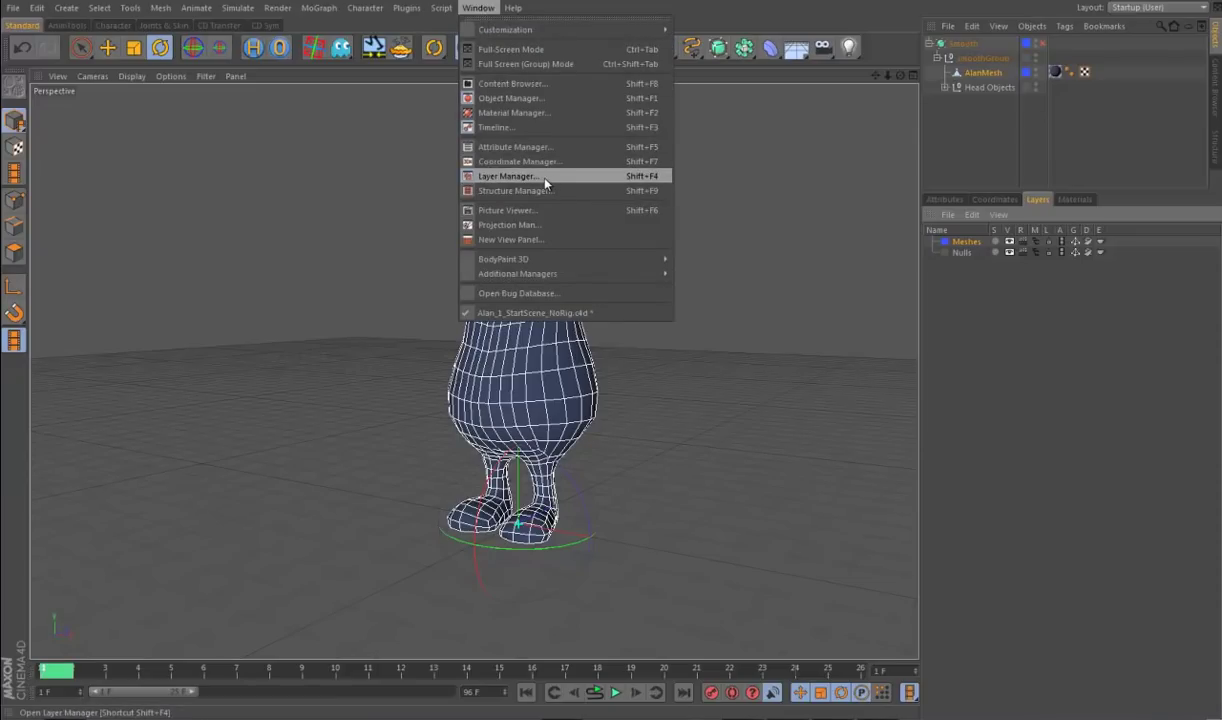
left_click(1024, 256)
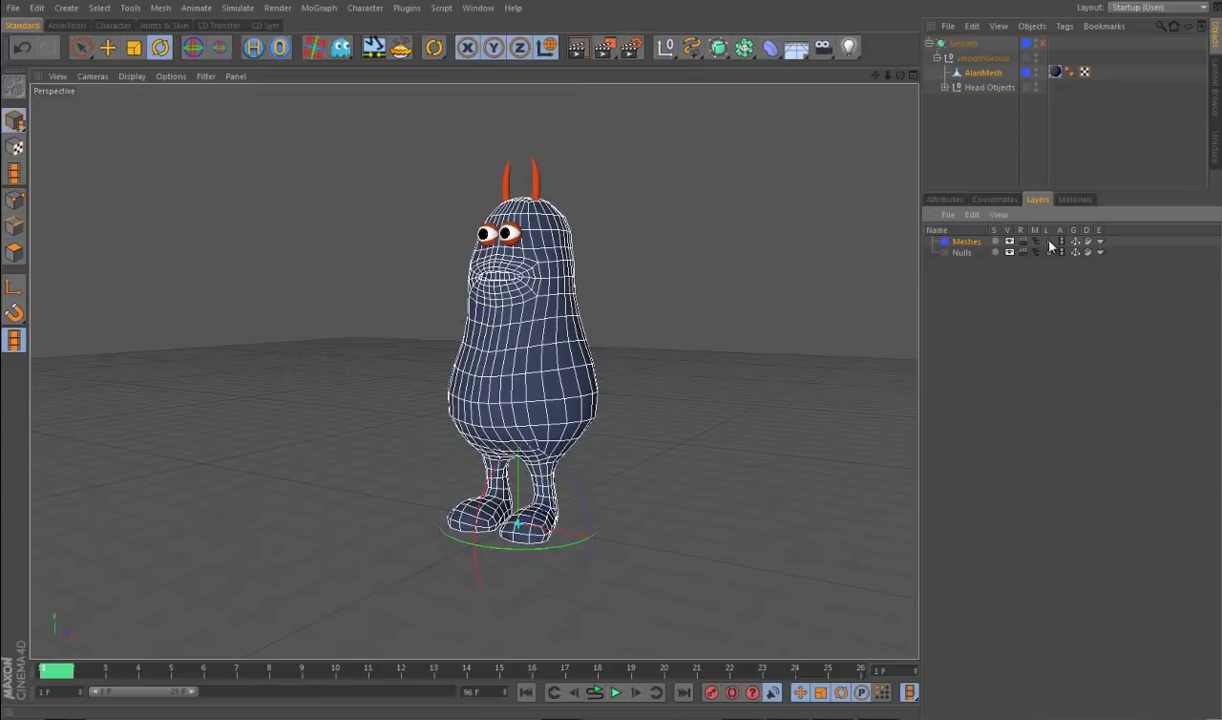
left_click(1049, 243)
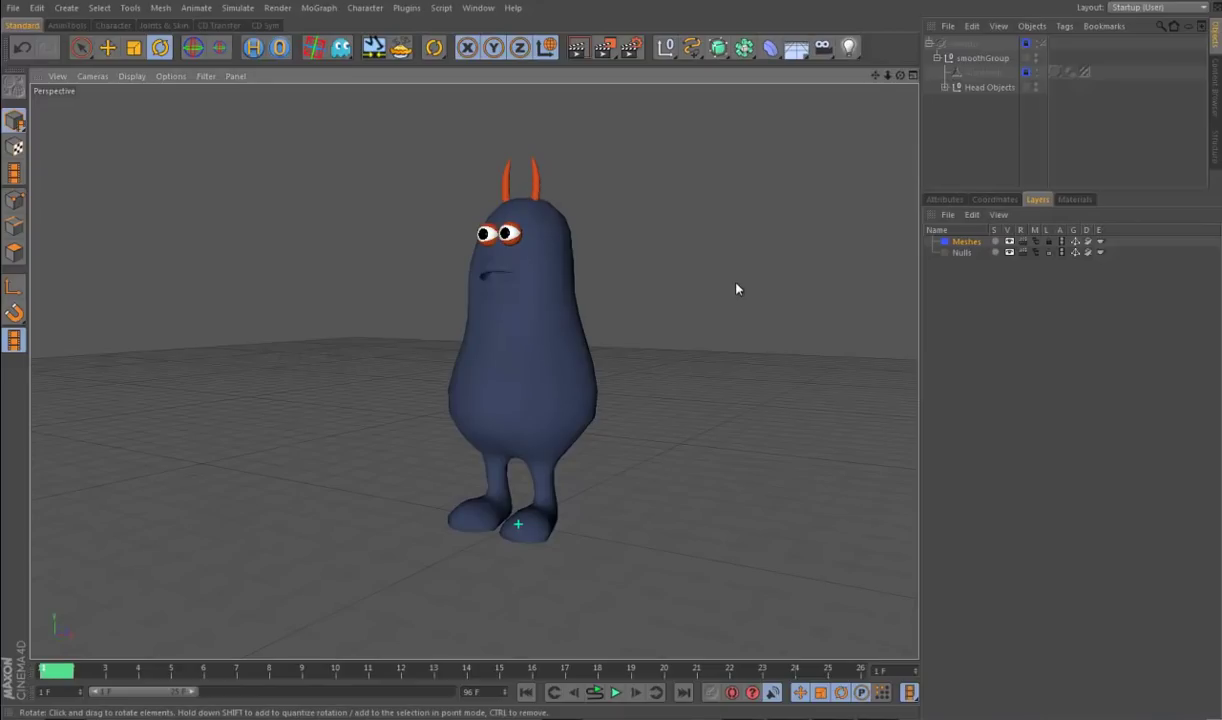
left_click_drag(718, 285, 745, 303, "alt")
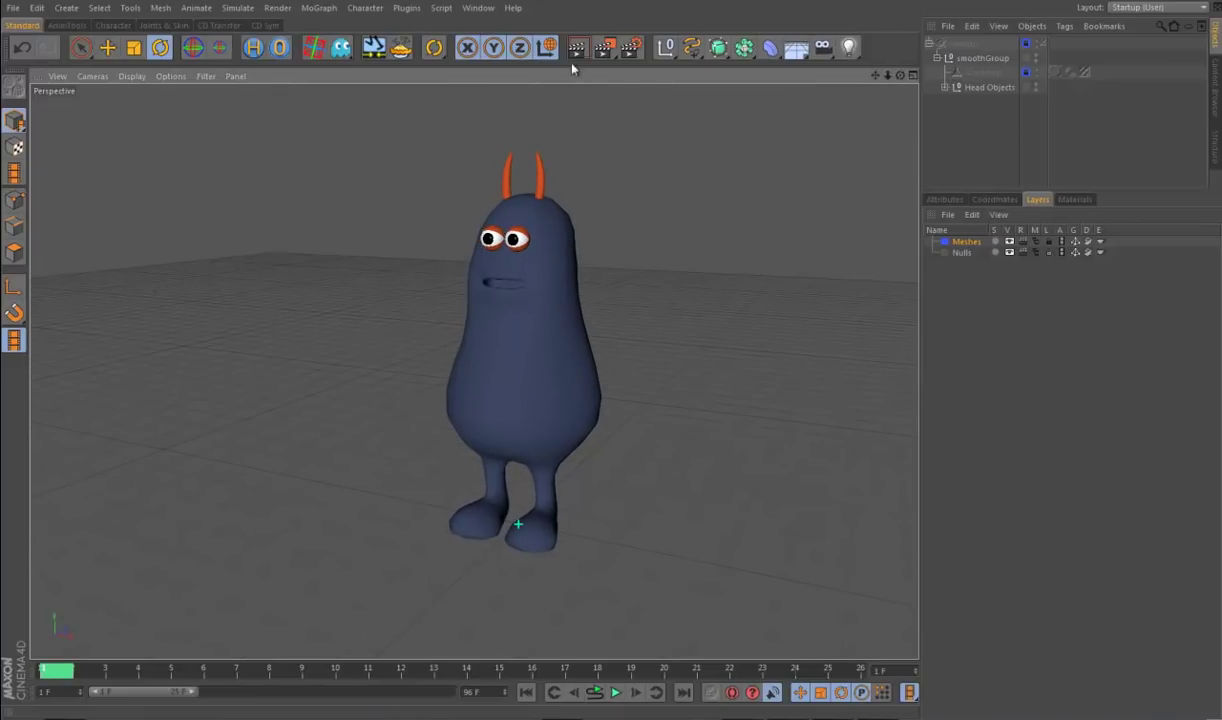
Step: Add a Character object to the scene and set its template to Alan Rig 111011
left_click(368, 8)
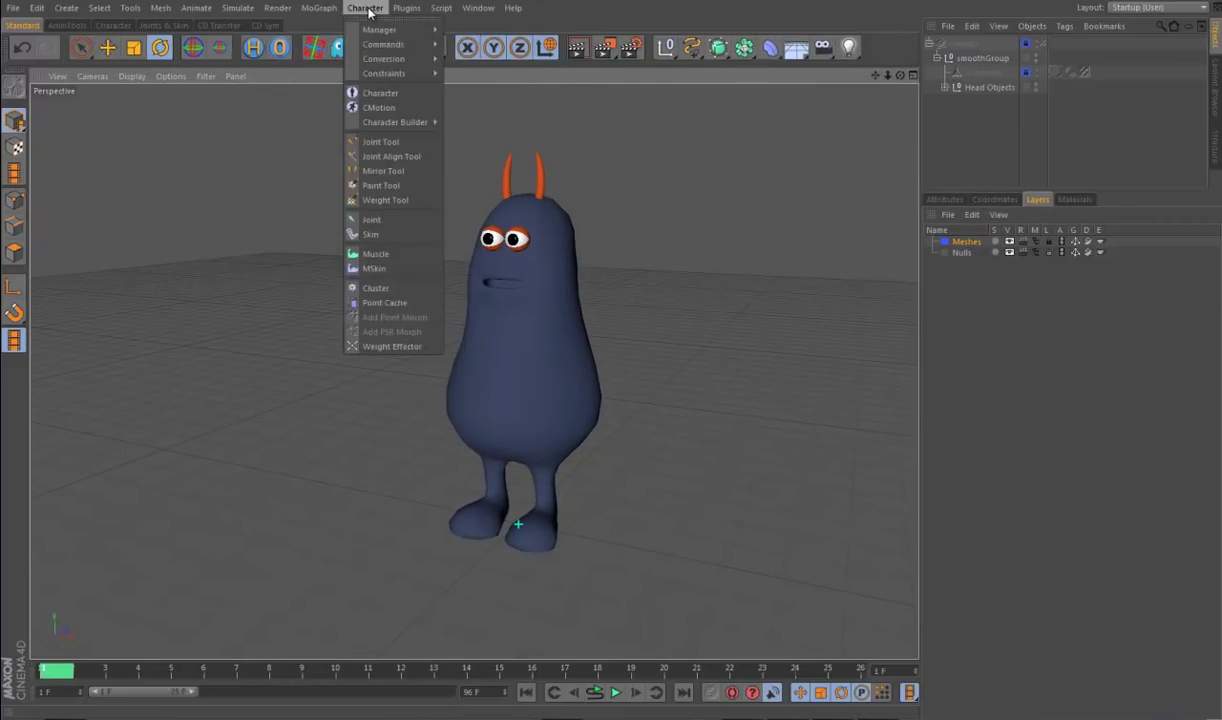
left_click(378, 92)
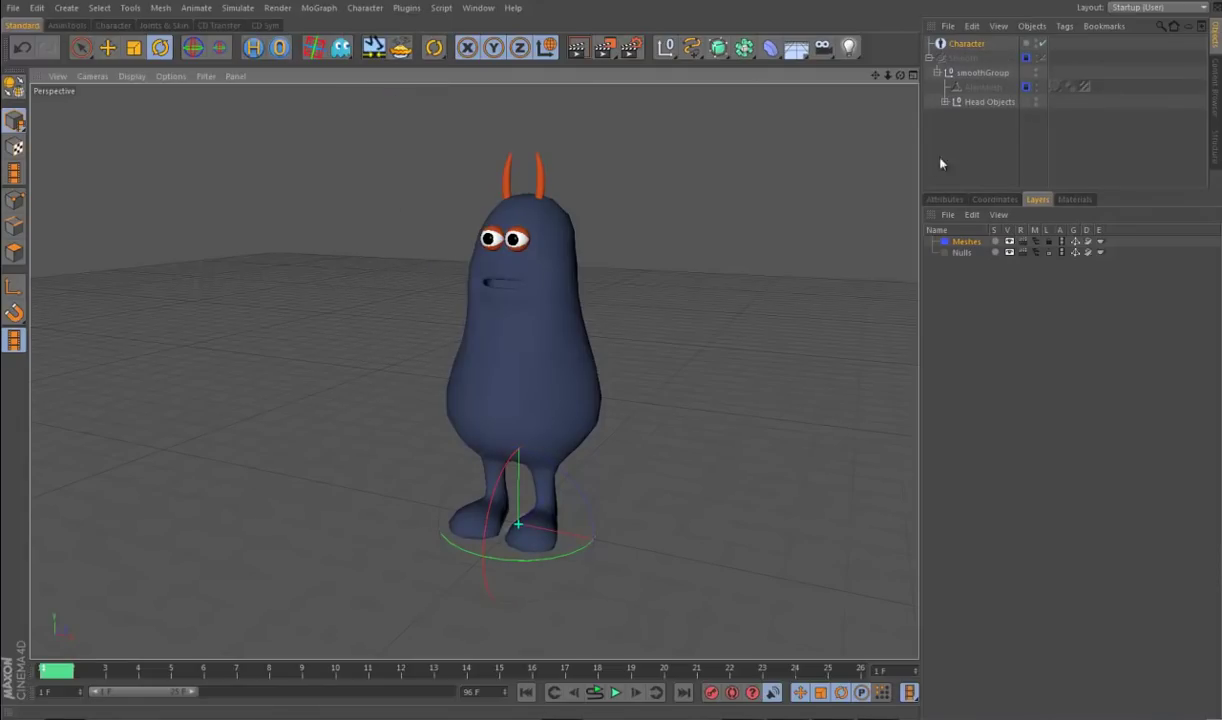
left_click(942, 201)
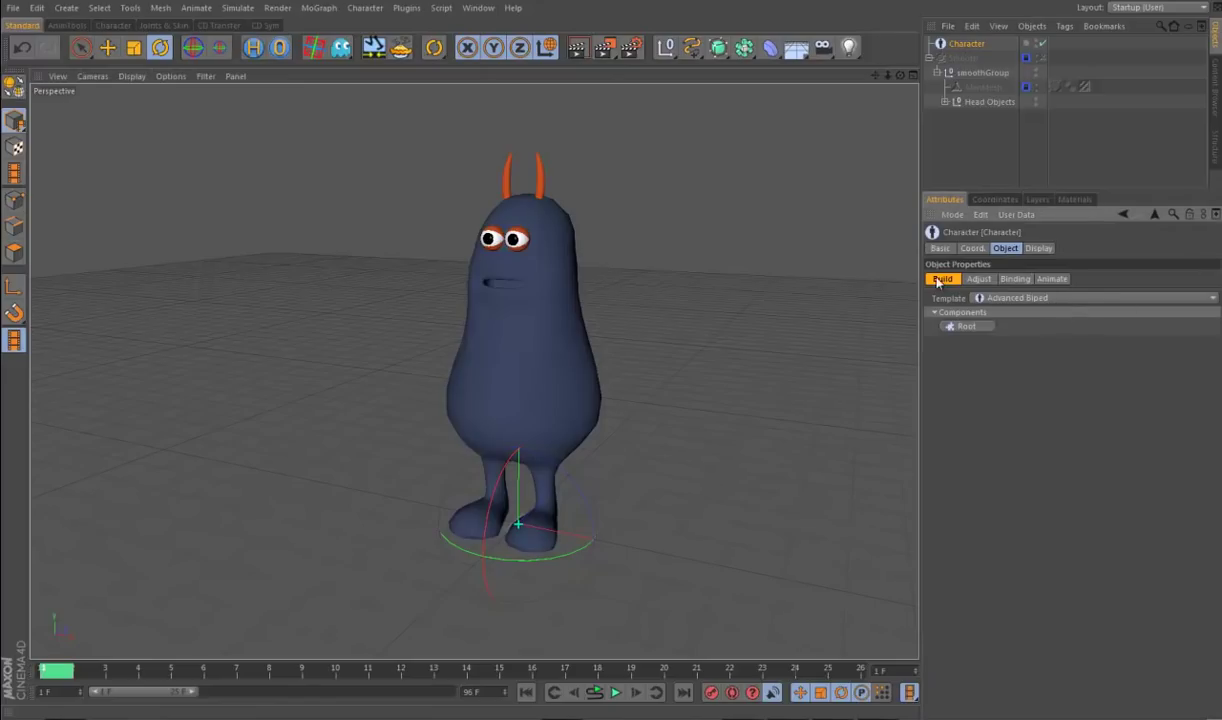
left_click(1046, 299)
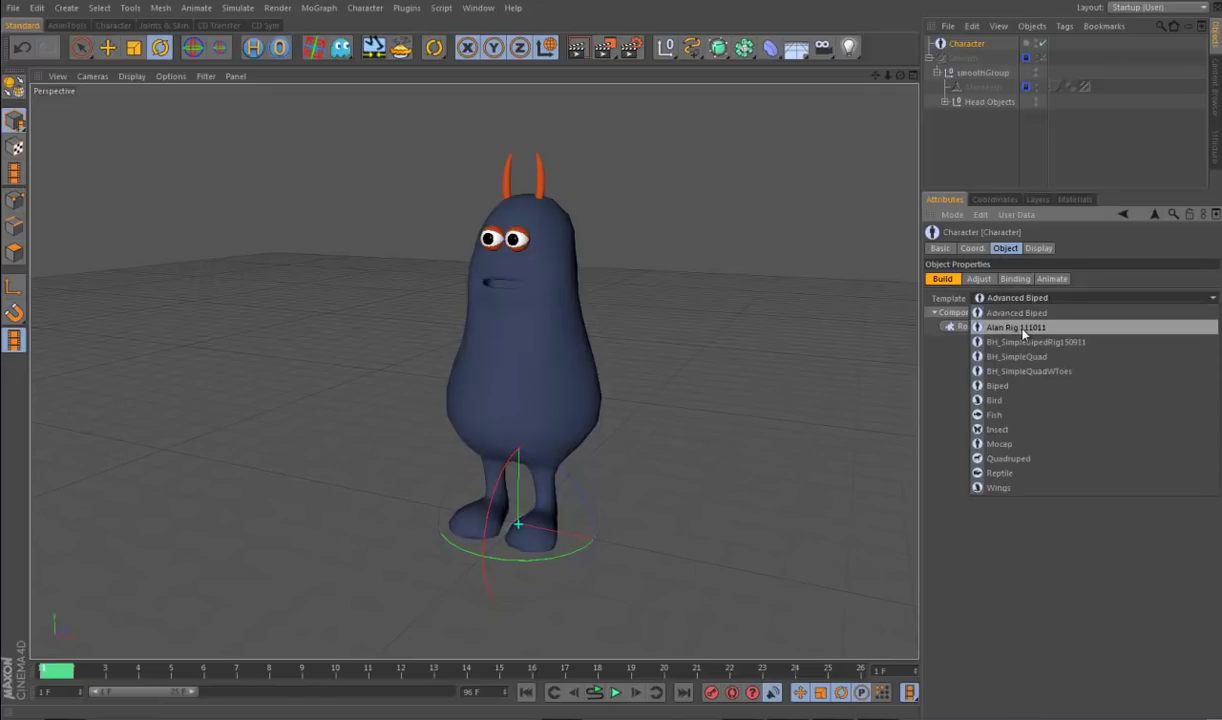
left_click(1057, 330)
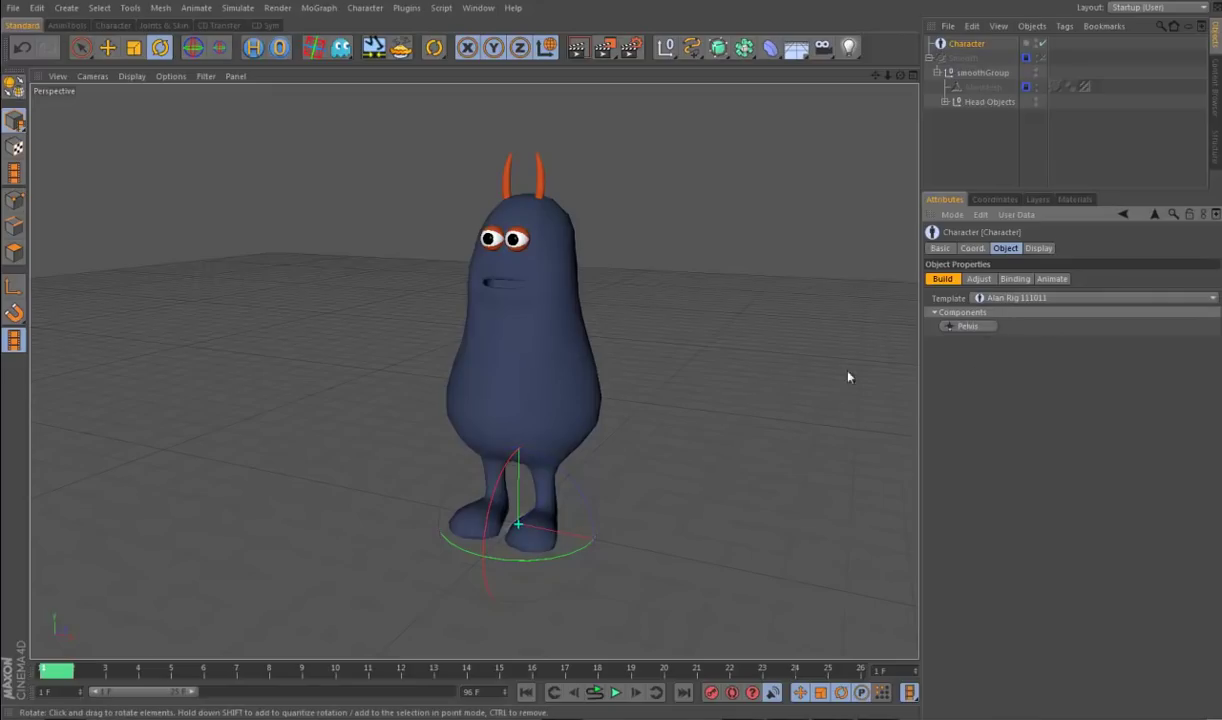
Step: Build the rig's Pelvis, Spine (IK) and both left and right Leg (IK) components on the Character object
left_click(984, 330)
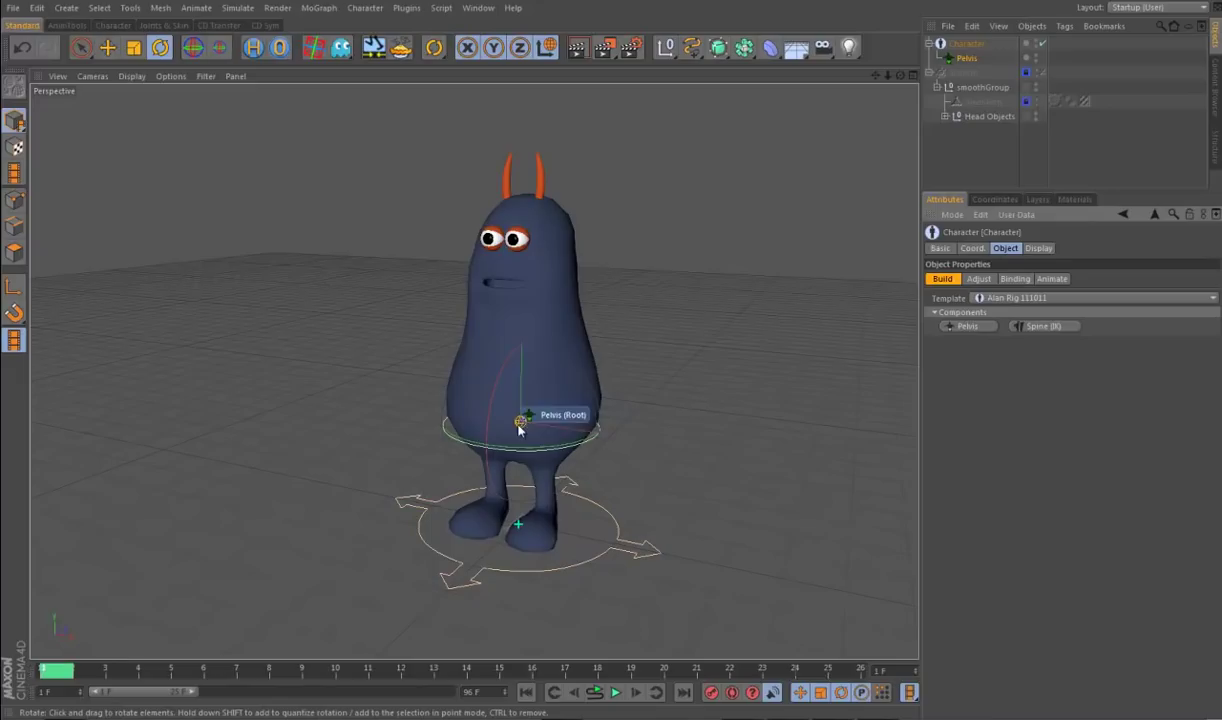
left_click(1056, 328)
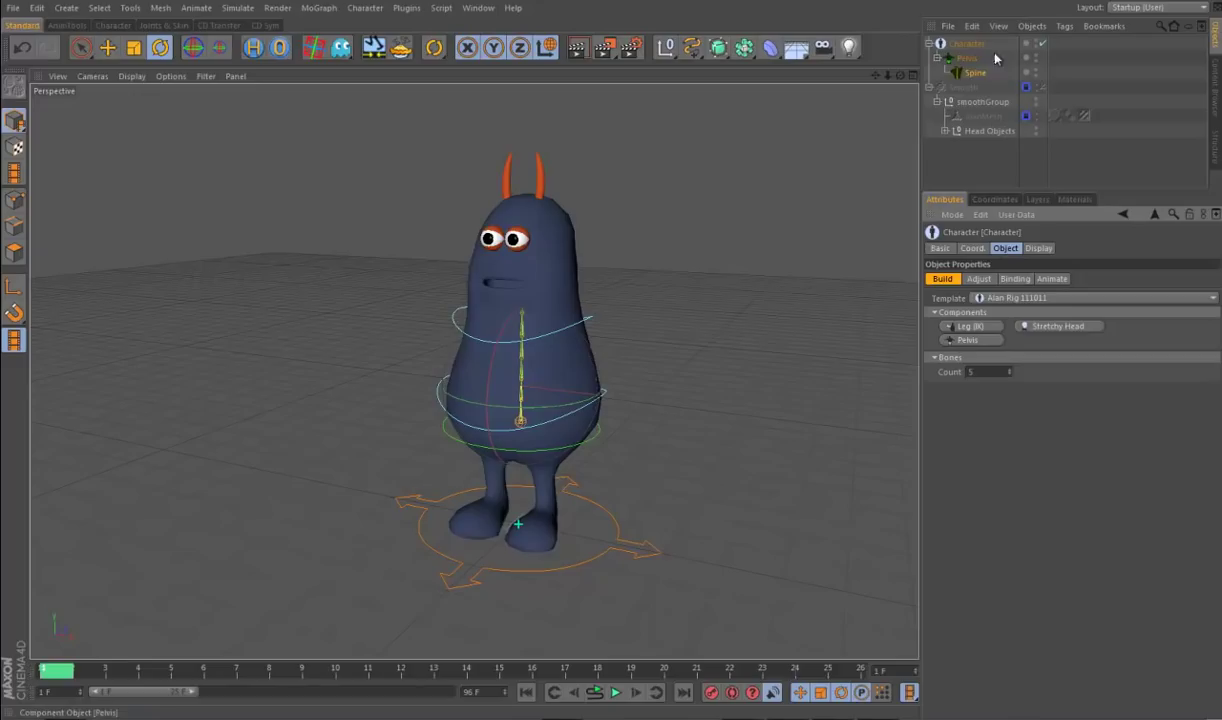
left_click(966, 326)
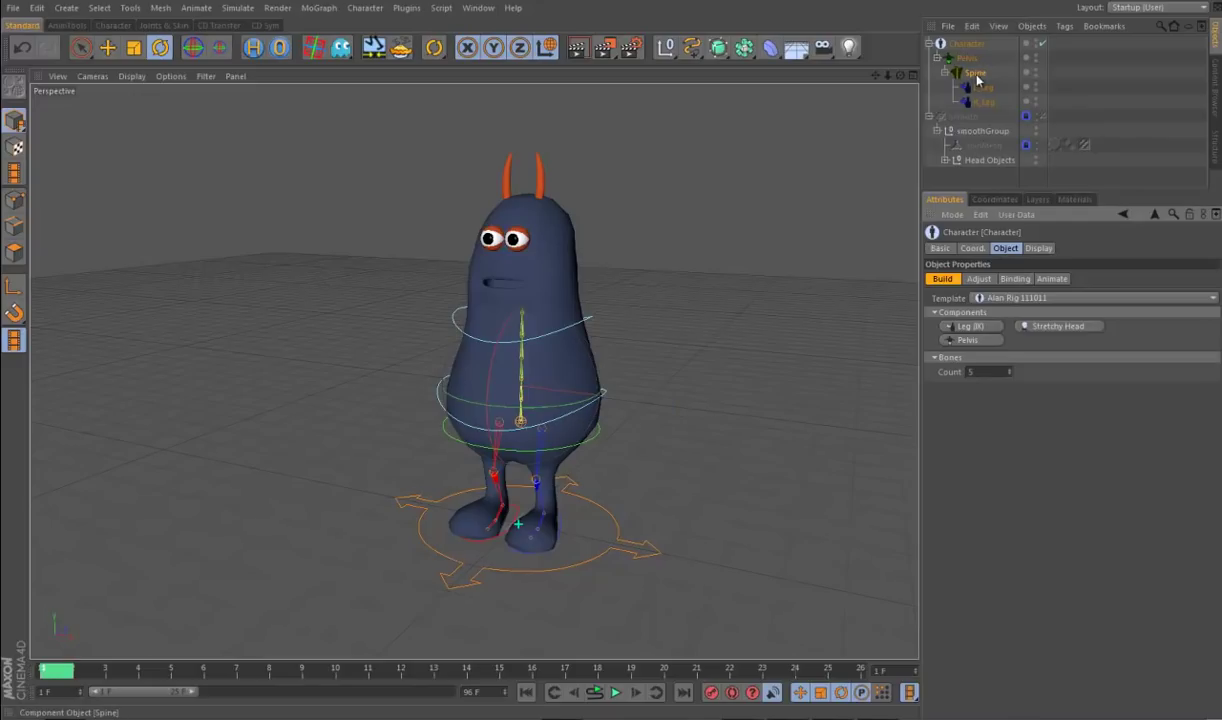
Step: Add the Stretchy Head component to the rig's Spine
left_click(1057, 327)
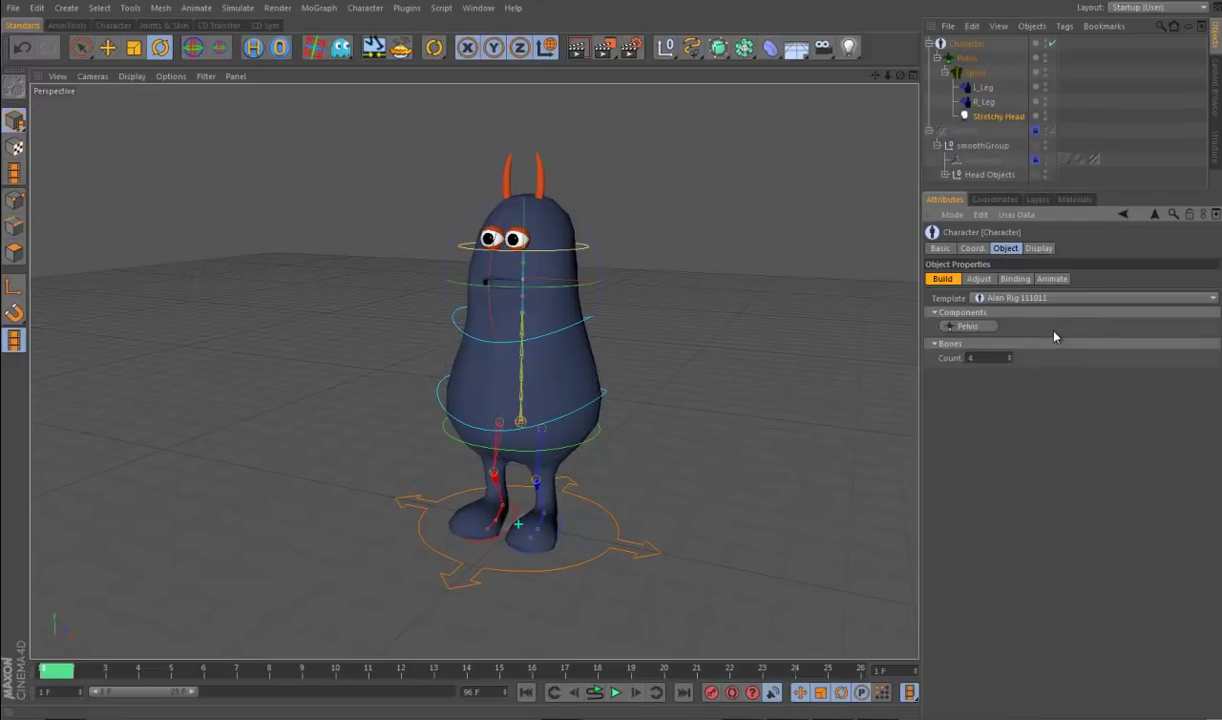
left_click_drag(733, 454, 628, 317, "alt")
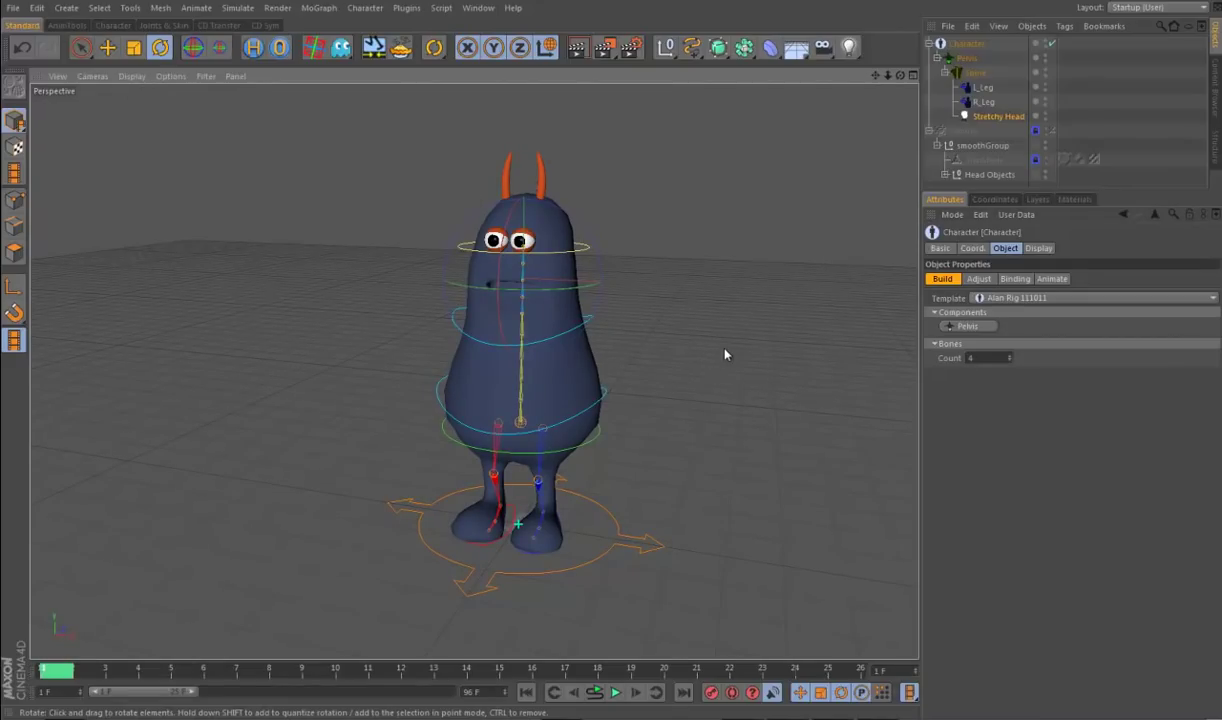
mouse_move(742, 374)
left_mouse_down("alt")
mouse_move(728, 398)
mouse_move(739, 398)
mouse_move(648, 325)
mouse_move(752, 362)
left_mouse_up("alt")
left_click_drag(827, 355, 773, 383, "alt")
left_click_drag(641, 314, 694, 363, "alt")
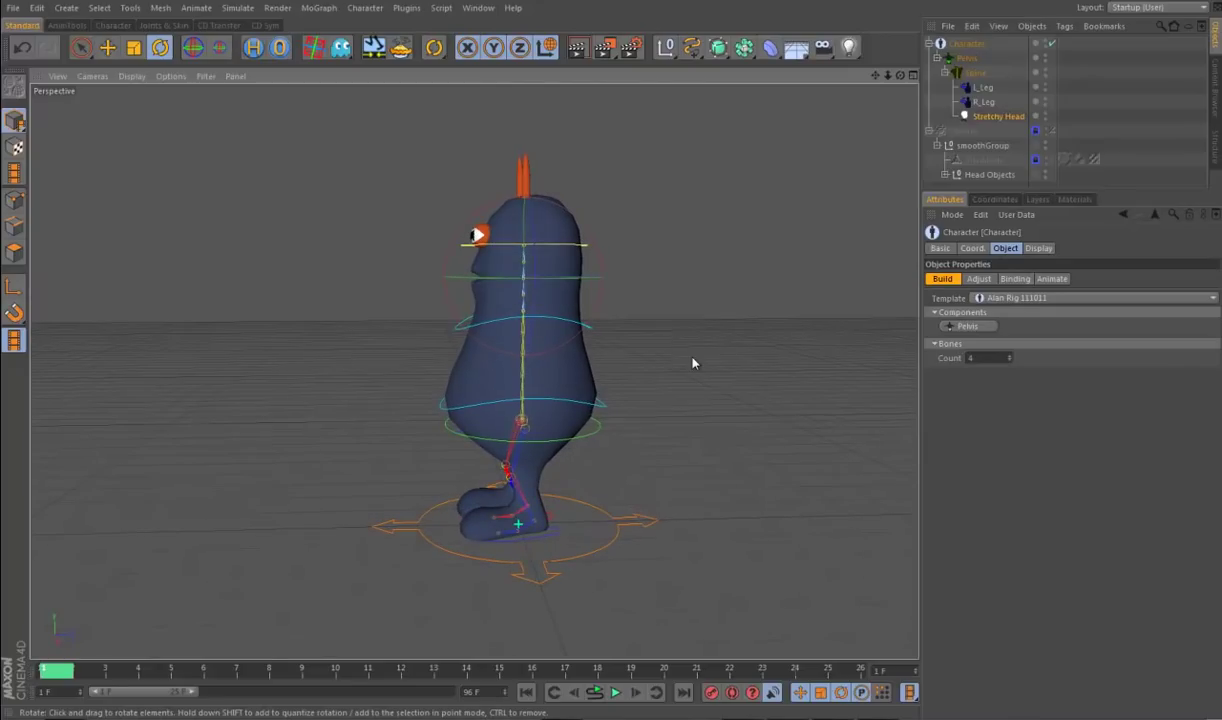
Step: Display the model with shaded surfaces and mesh lines, and switch the Character object to Adjust mode
key("n")
key("b")
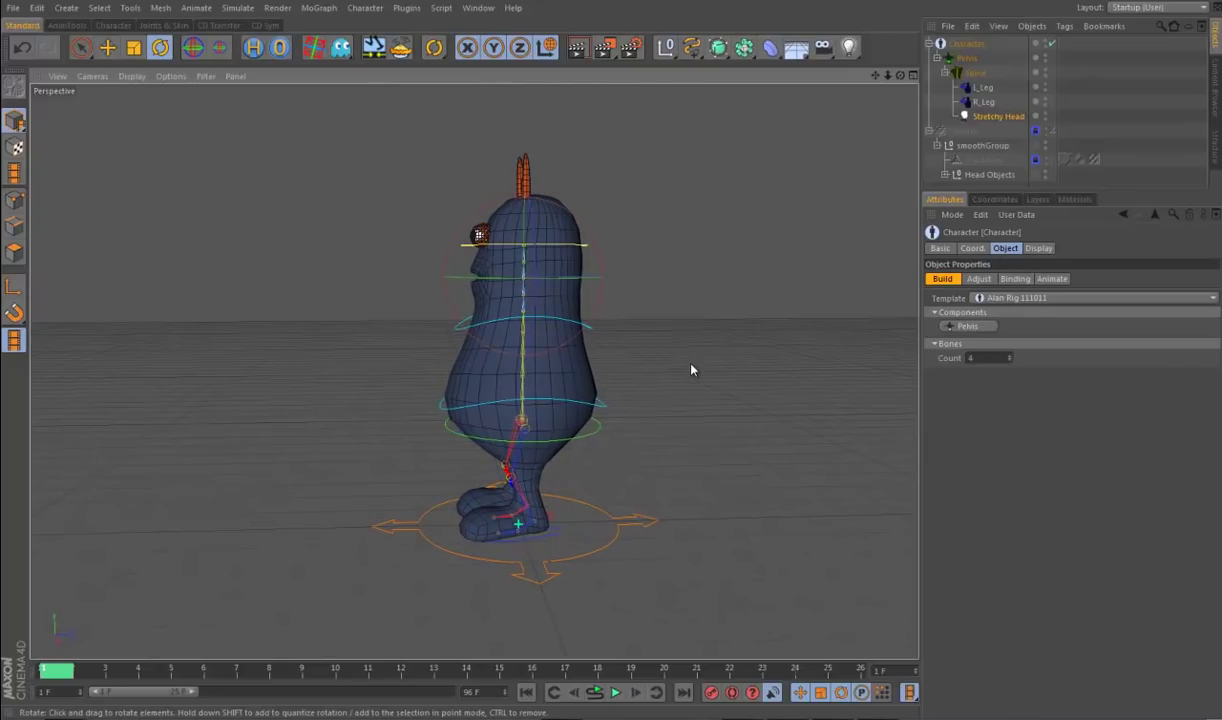
left_click_drag(726, 412, 758, 412, "alt")
left_click_drag(672, 413, 758, 437, "alt")
left_click(977, 281)
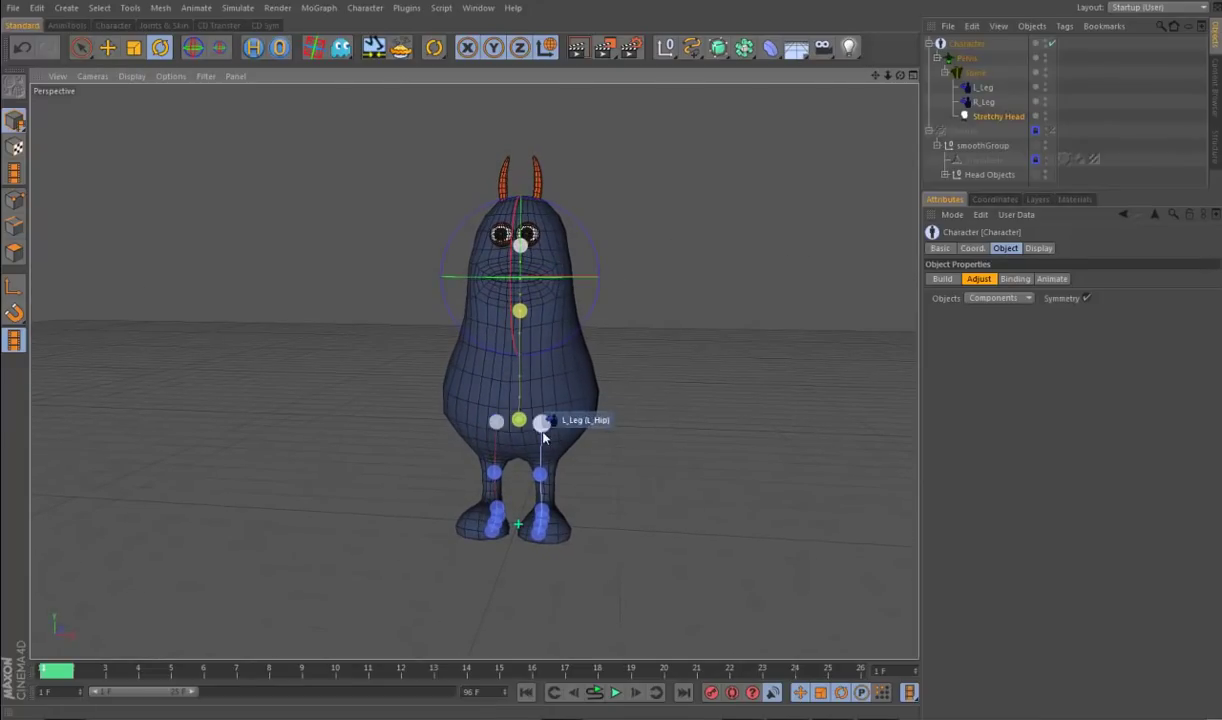
mouse_move(720, 447)
left_mouse_down("alt")
mouse_move(565, 469)
mouse_move(703, 464)
mouse_move(709, 453)
left_mouse_up("alt")
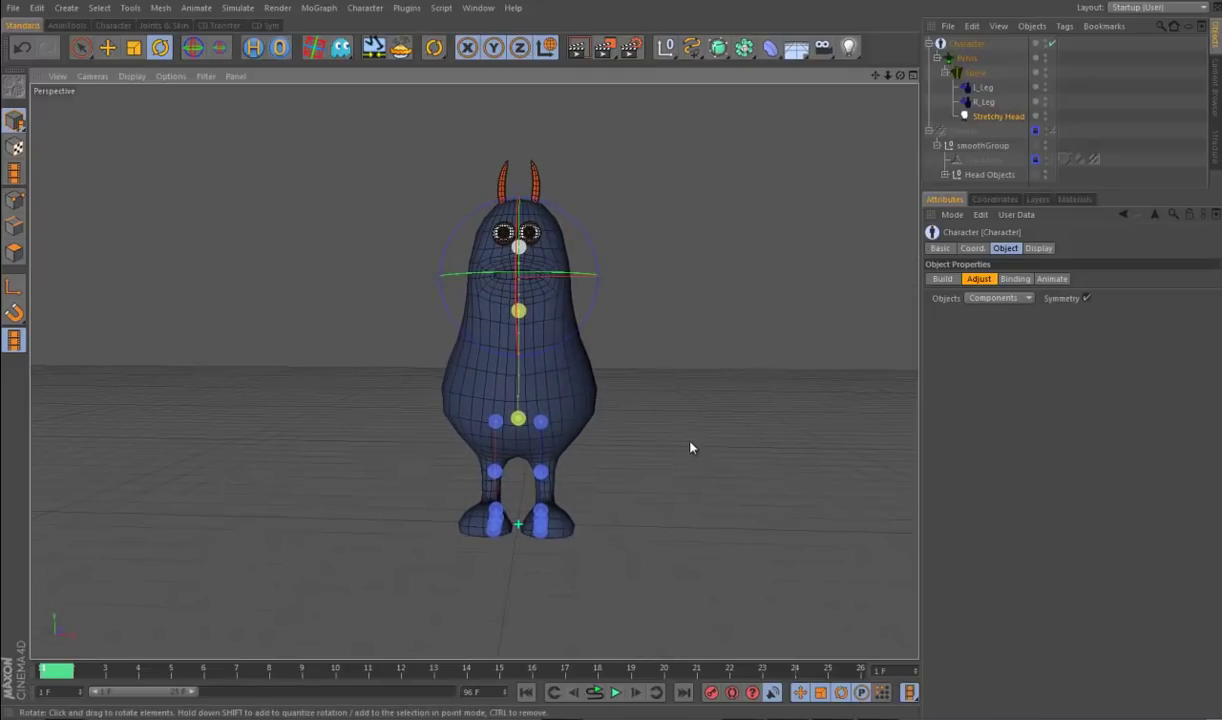
Step: In the Front view, select the pelvis Root_null_jnt and move it down to the base of the body
middle_click(679, 428)
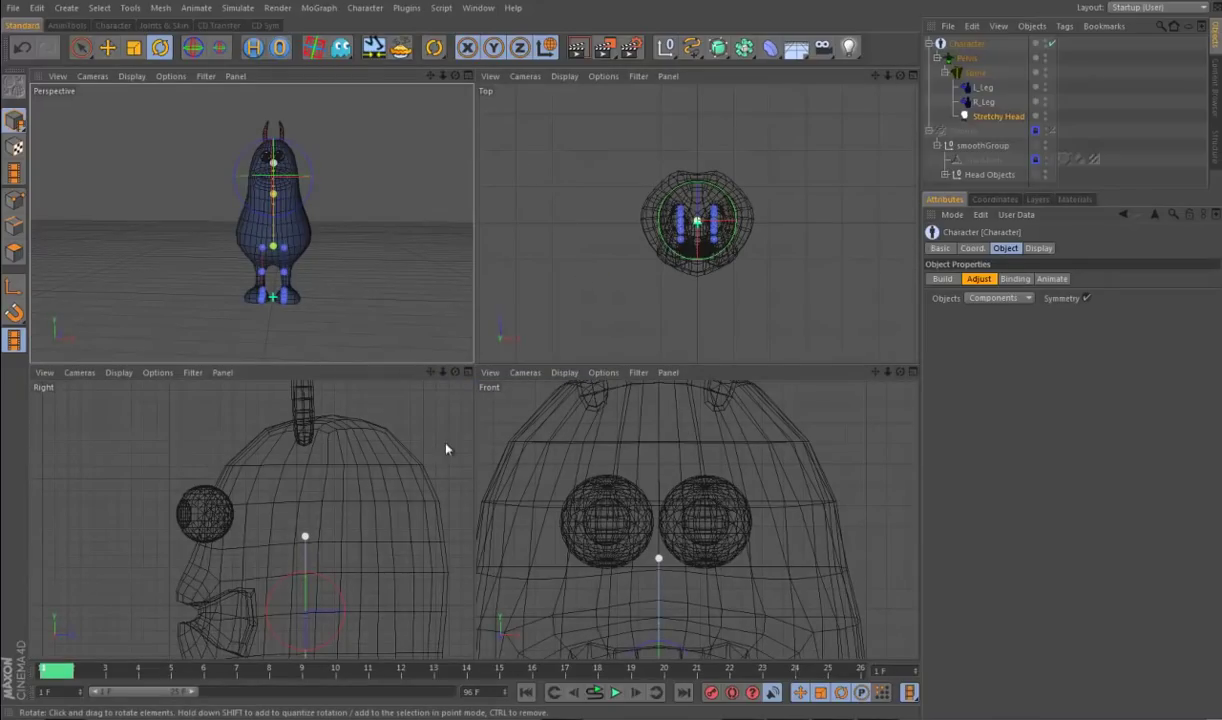
middle_click(544, 459)
scroll(565, 489, "down", 3)
right_click_drag(630, 509, 566, 512, "alt")
middle_click_drag(566, 507, 537, 382, "alt")
right_click_drag(537, 382, 691, 426, "alt")
middle_click_drag(691, 426, 754, 523, "alt")
right_click_drag(754, 529, 807, 491, "alt")
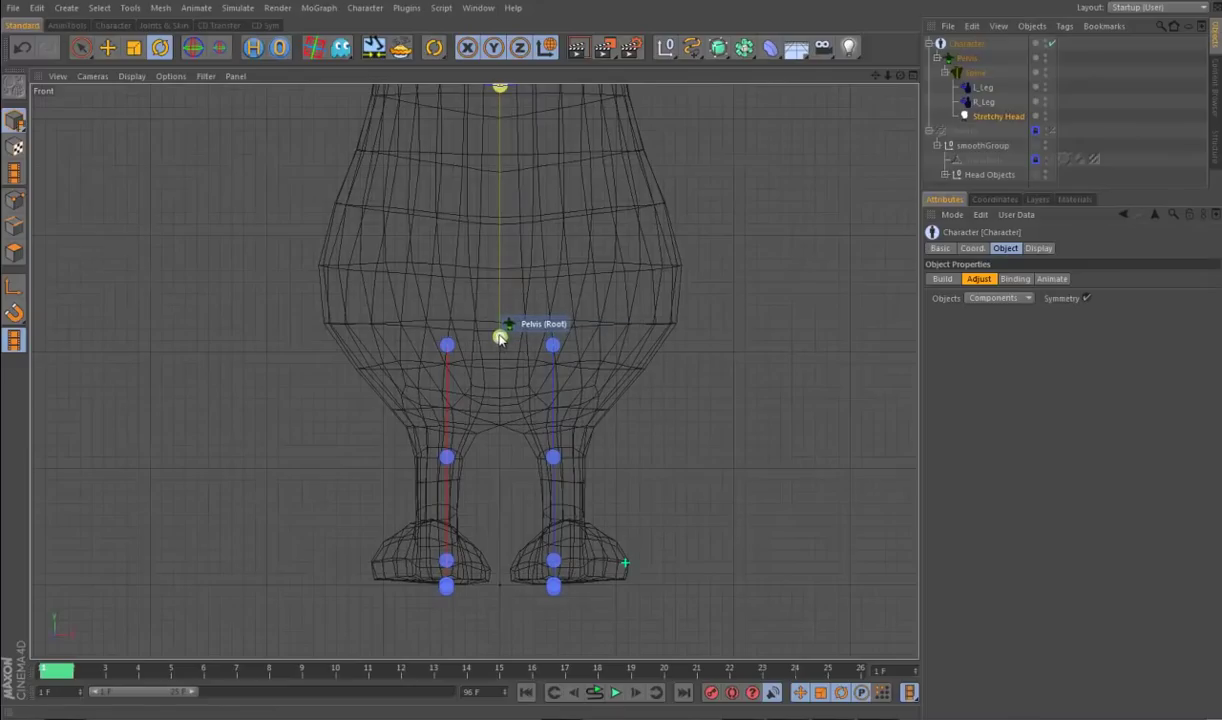
mouse_move(500, 338)
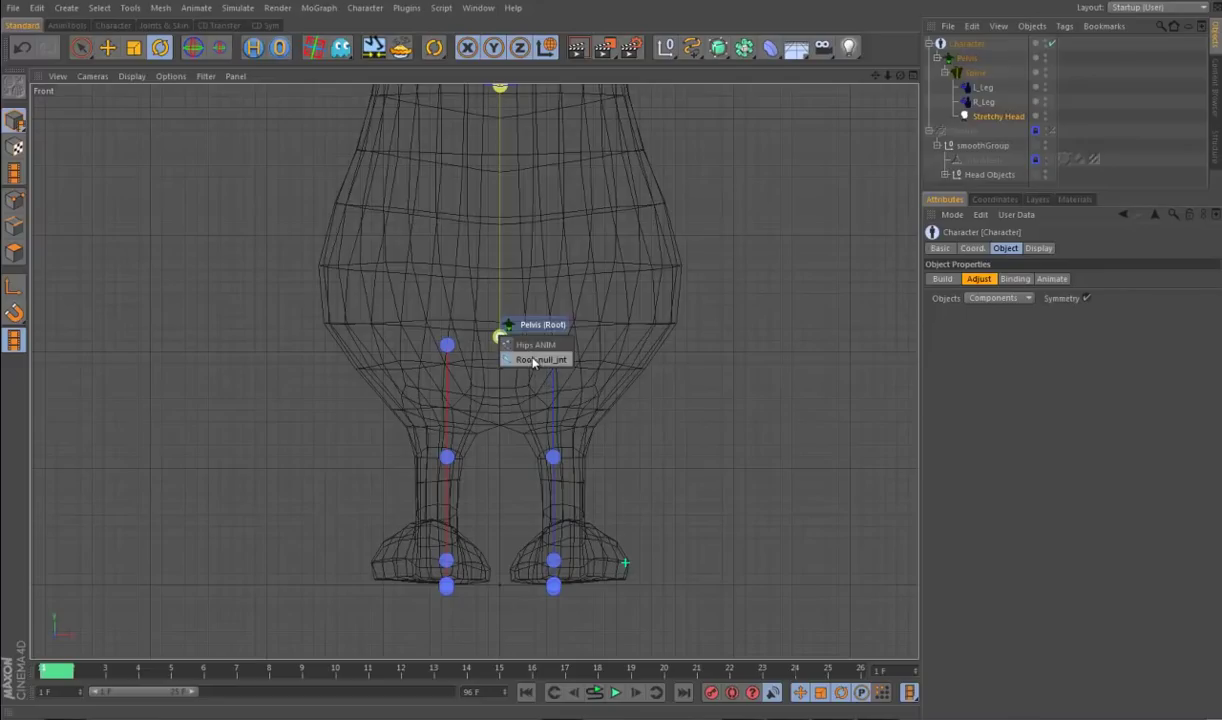
left_click(509, 343)
key("e")
left_click_drag(503, 272, 503, 296)
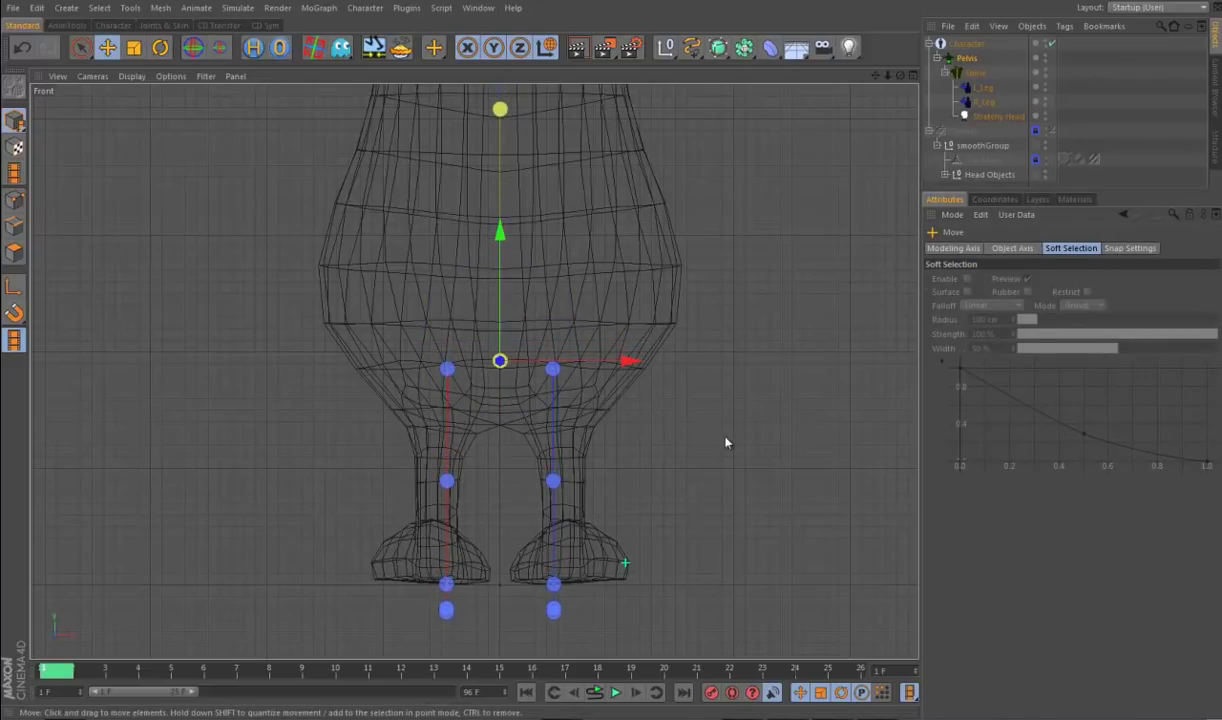
Step: Move the left hip joint slightly outward and down to centre it above the leg, with symmetry on
scroll(709, 430, "up", 3)
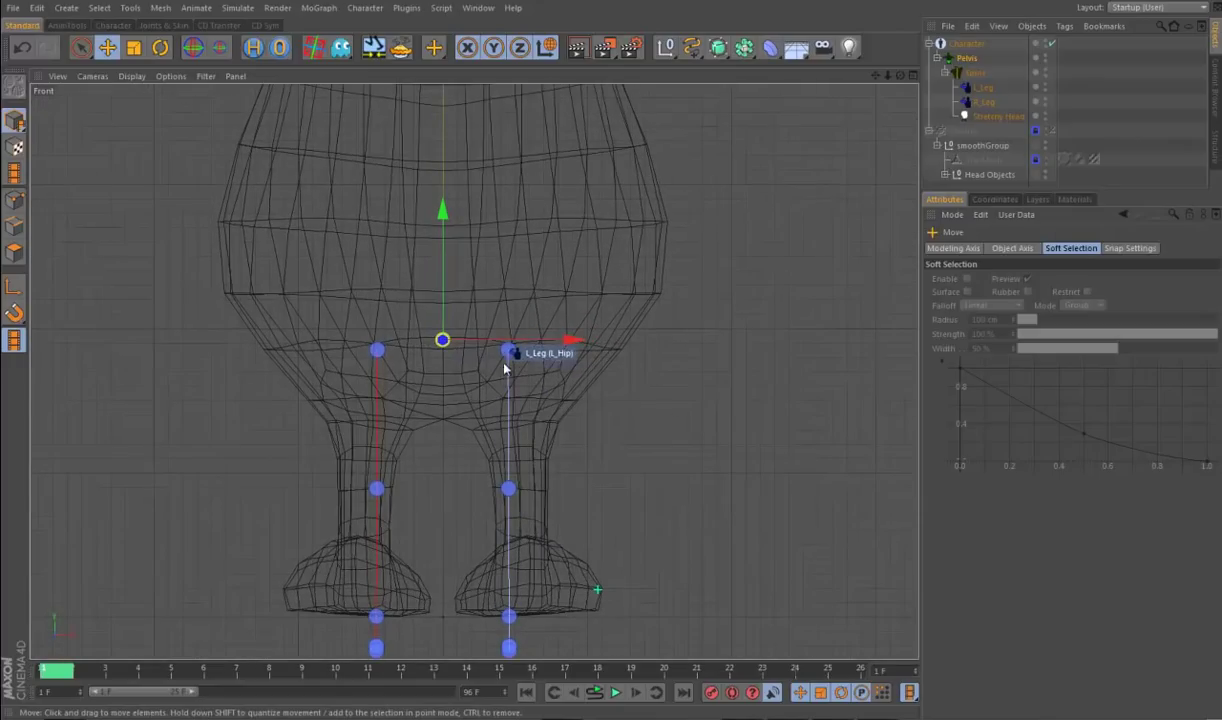
left_click(509, 351)
left_click_drag(556, 353, 566, 353)
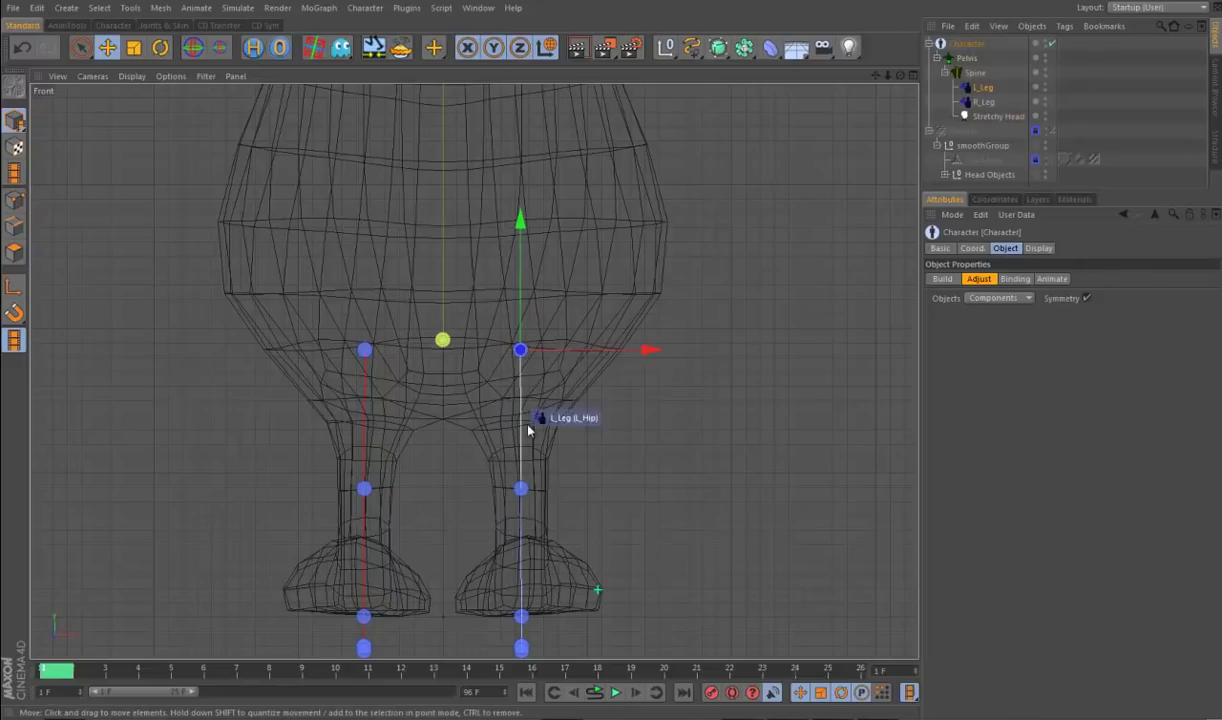
left_click_drag(523, 258, 521, 273)
Step: In the Right view, move the pelvis Root_null_jnt slightly toward the character's back
middle_click(700, 482)
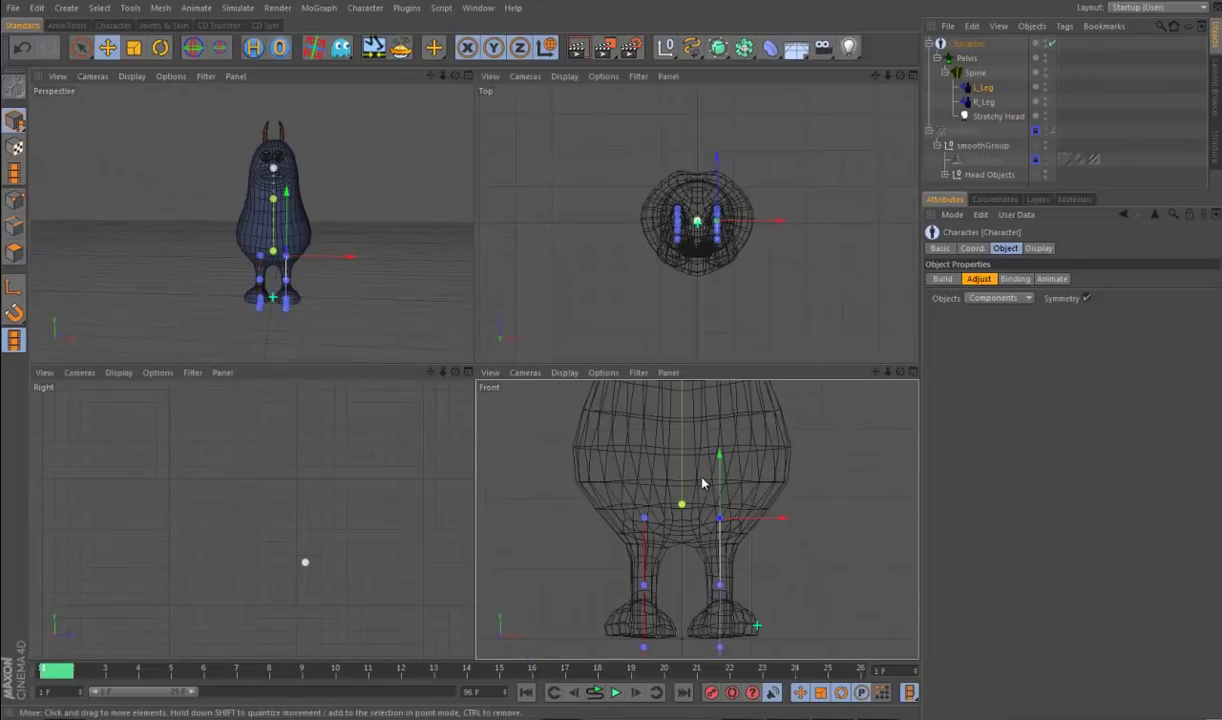
middle_click(403, 480)
middle_click_drag(697, 545, 652, 266, "alt")
right_click_drag(715, 483, 668, 480, "alt")
middle_click_drag(668, 480, 633, 326, "alt")
right_click_drag(723, 466, 706, 477, "alt")
middle_click_drag(706, 477, 695, 479, "alt")
right_click(705, 478)
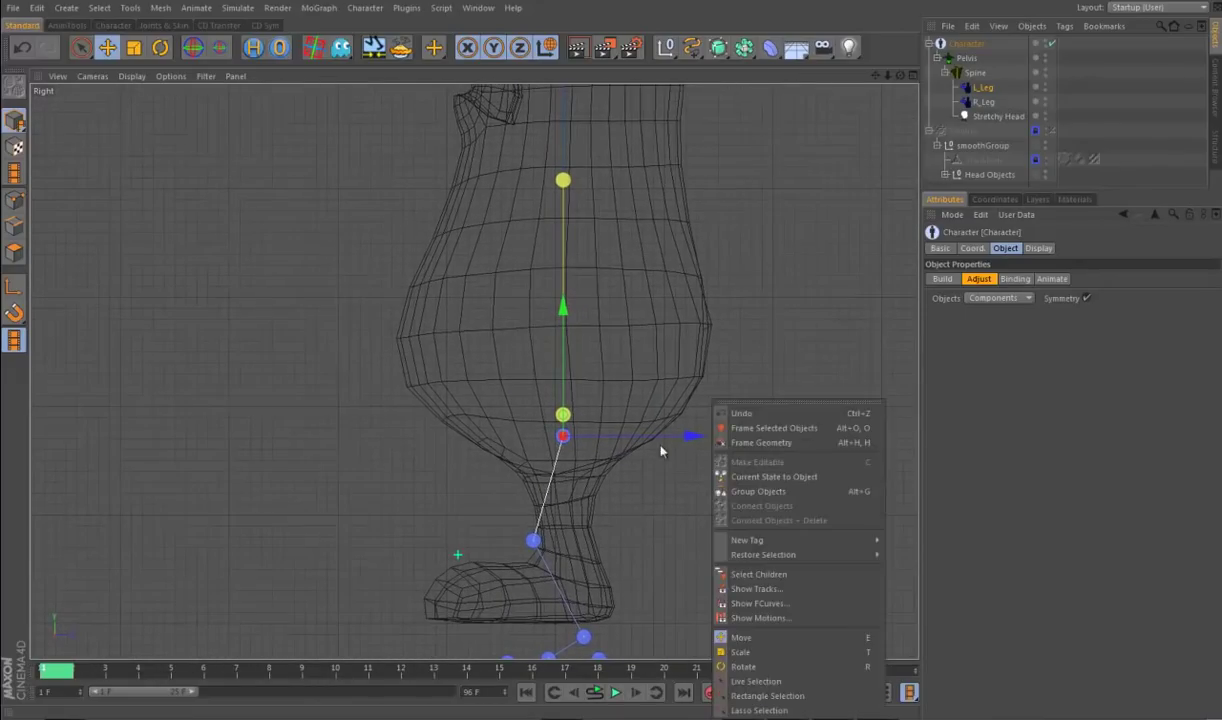
left_click(403, 443)
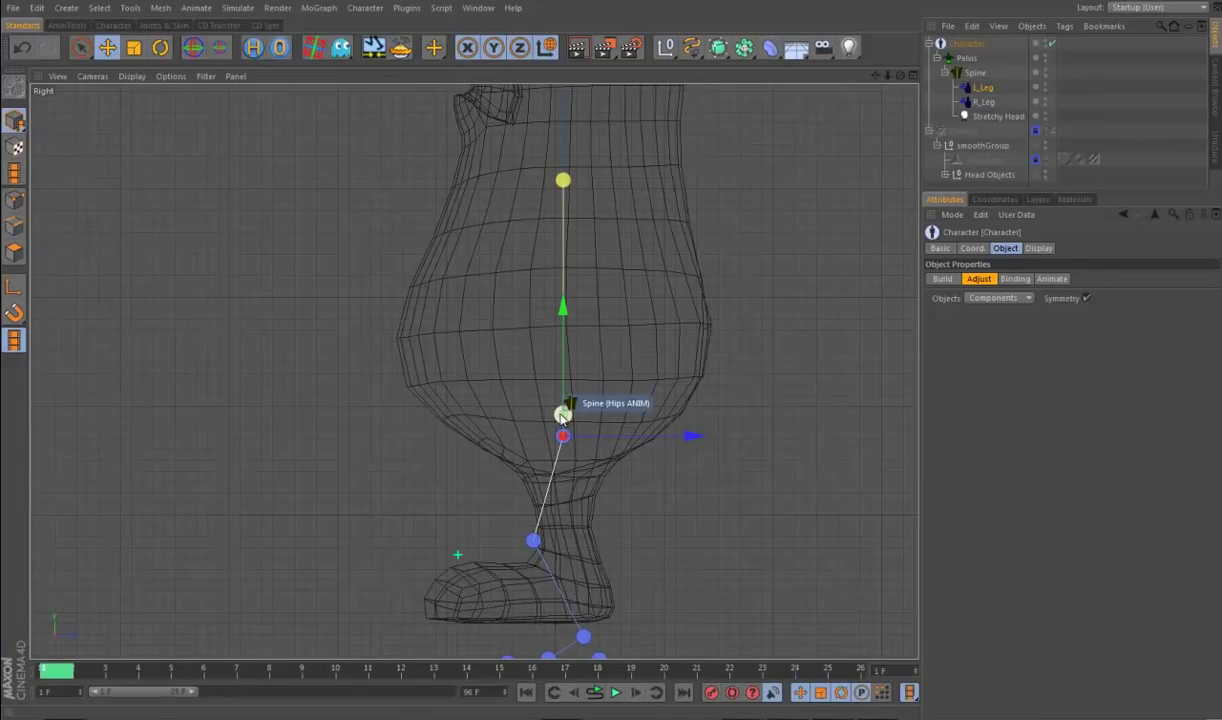
left_click(790, 448)
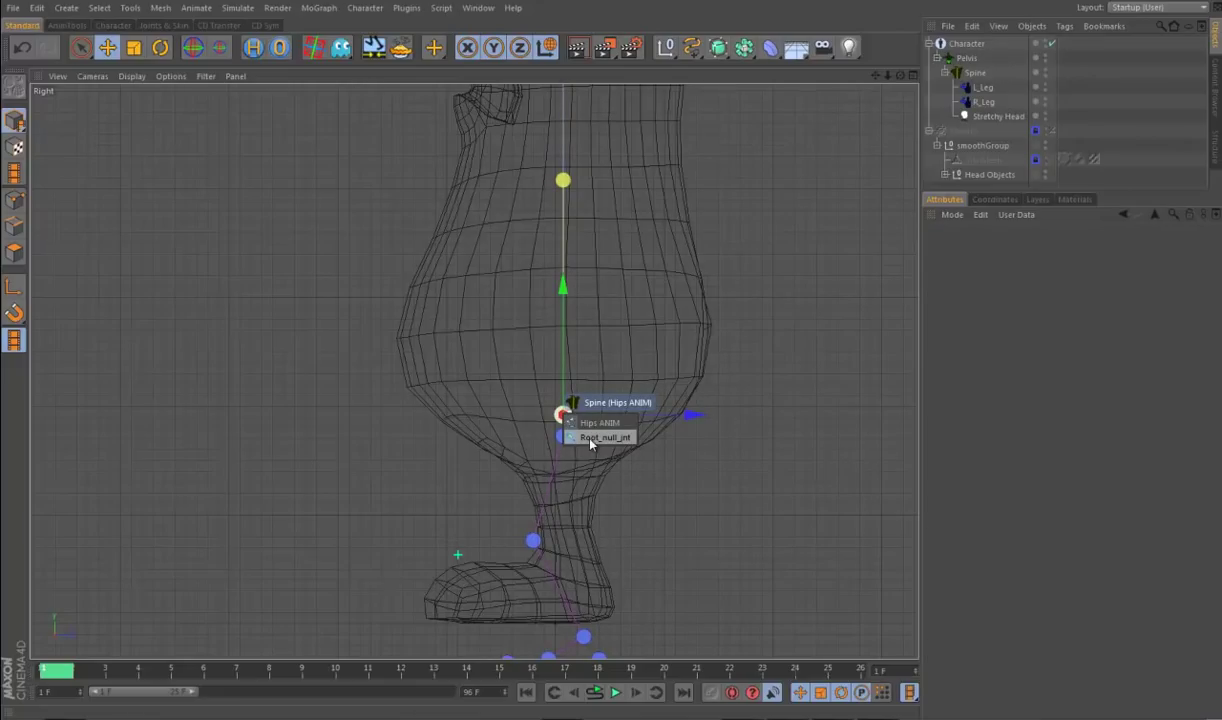
left_click(598, 438)
left_click_drag(690, 415, 705, 415)
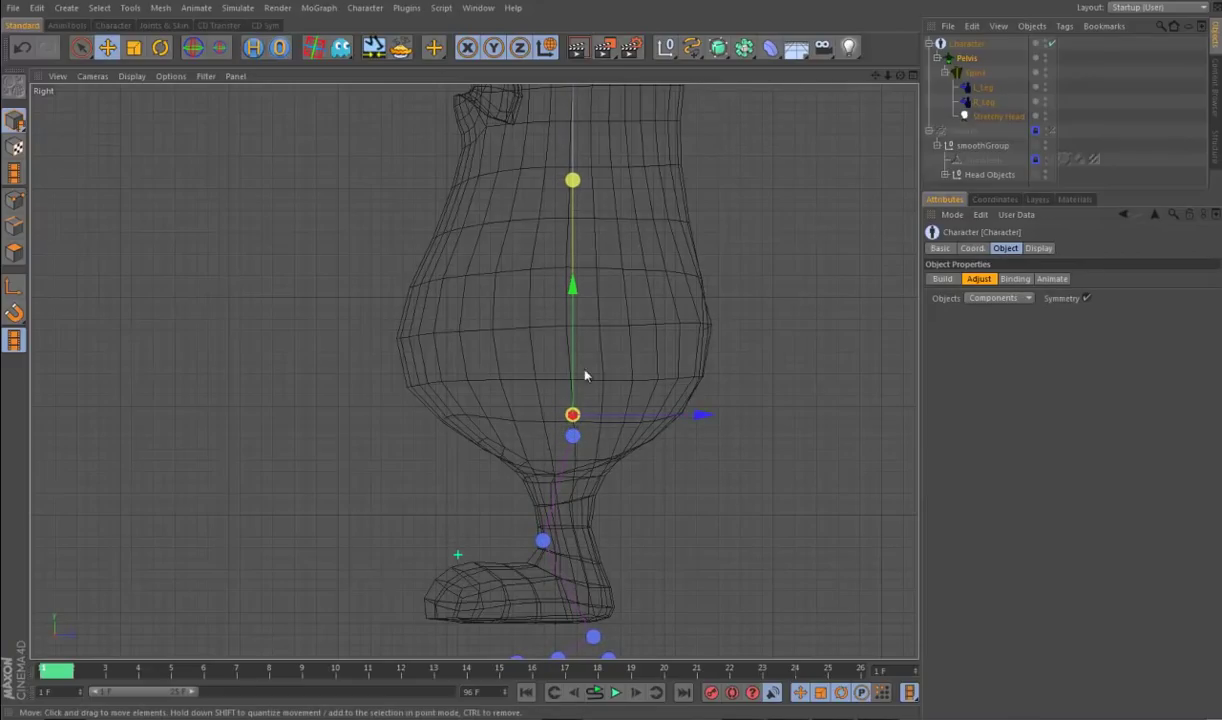
Step: Move the left hip joint slightly forward and down in the side profile
middle_click_drag(652, 535, 644, 463, "alt")
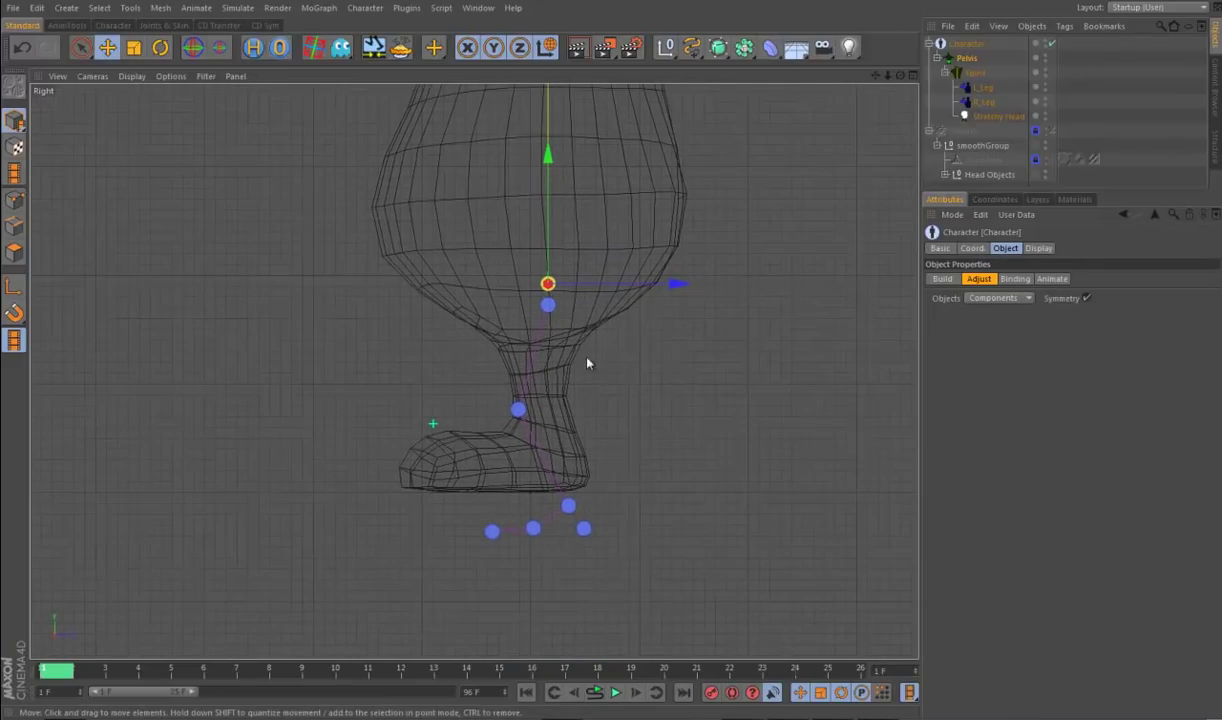
left_click(548, 305)
left_click_drag(676, 305, 666, 307)
left_click_drag(541, 177, 540, 186)
Step: Move the left knee joint up and backward so it sits just inside the front of the leg
left_click(524, 428)
left_click(514, 423)
right_click_drag(677, 462, 700, 469, "alt")
scroll(705, 470, "up", 3)
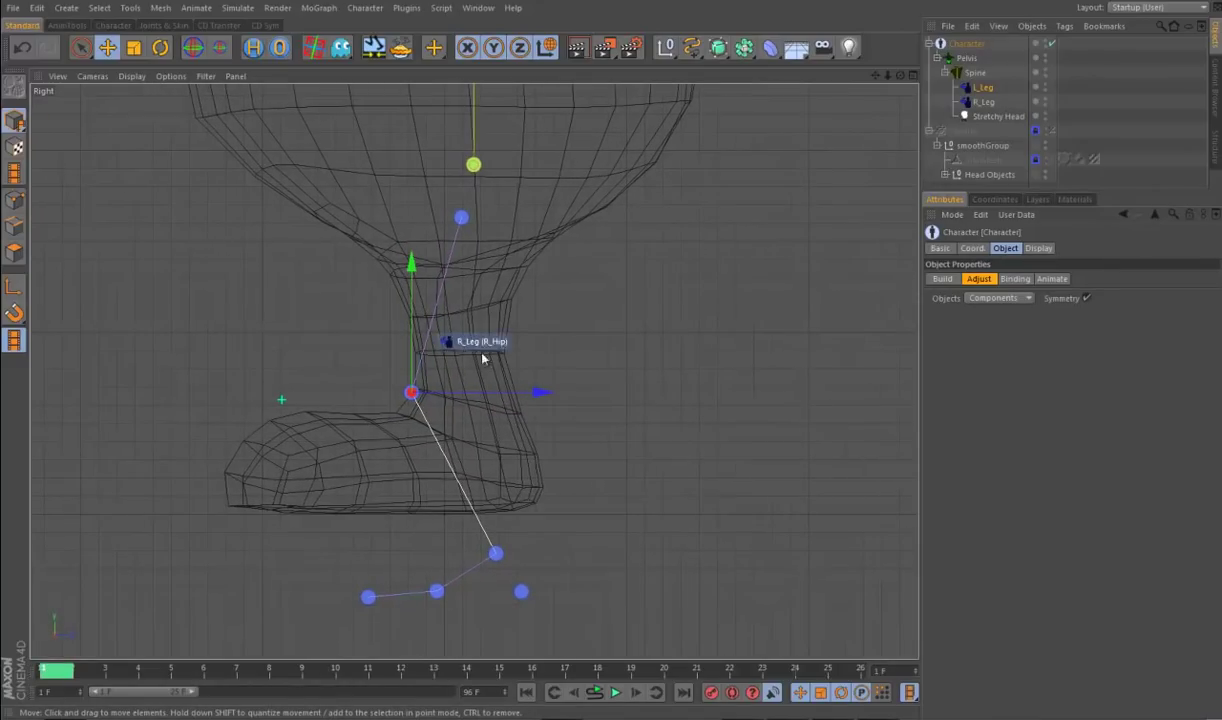
left_click_drag(413, 337, 413, 296)
left_click_drag(540, 350, 565, 352)
left_click_drag(437, 288, 437, 291)
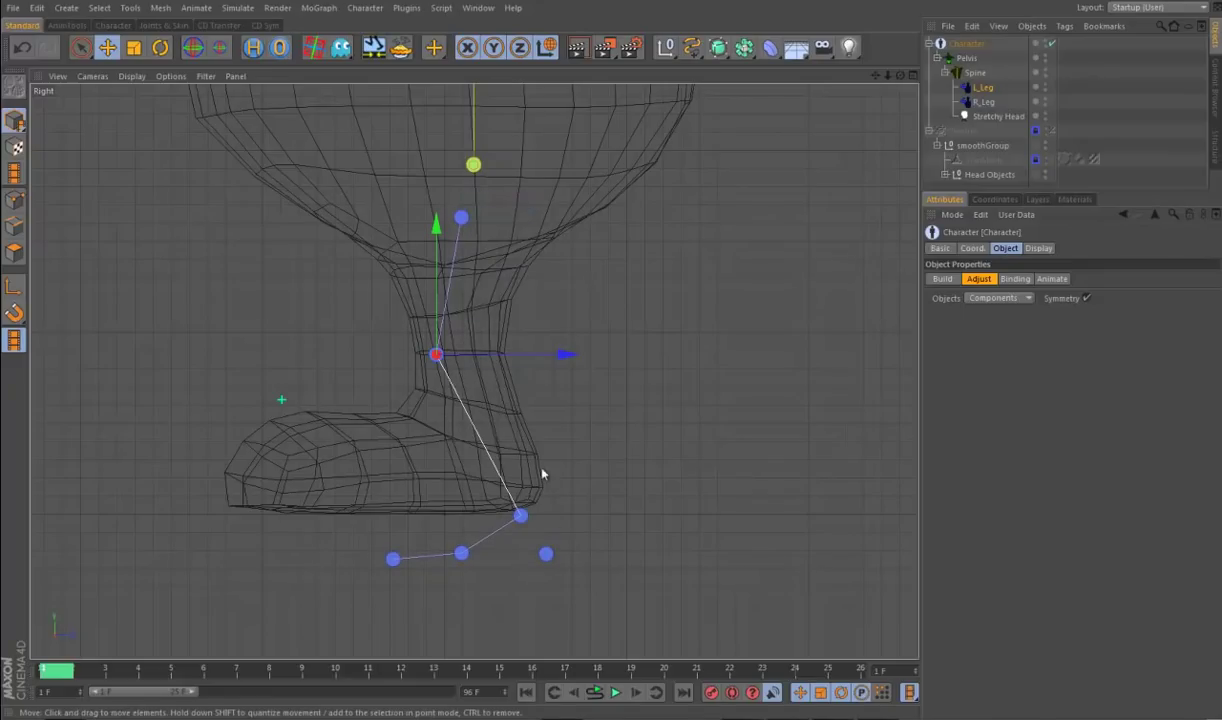
Step: Move the left ankle joint up and forward into the ankle of the mesh
left_click(521, 516)
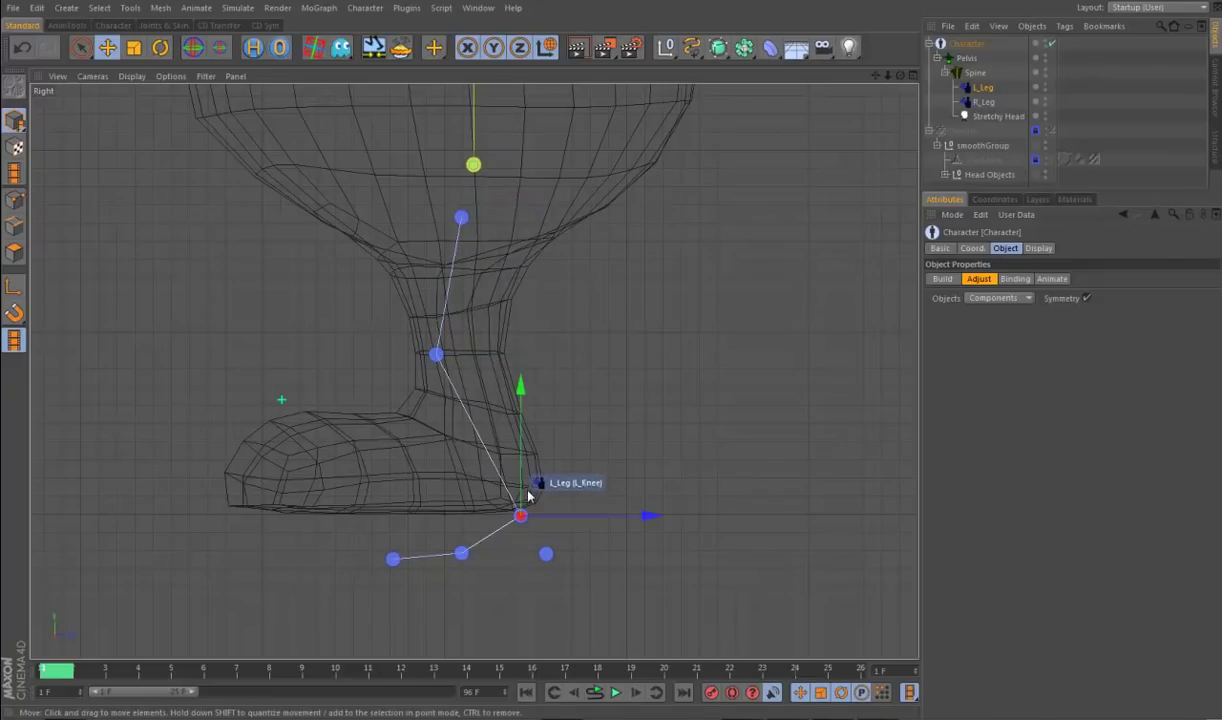
left_click_drag(524, 478, 522, 400)
left_click_drag(650, 431, 589, 434)
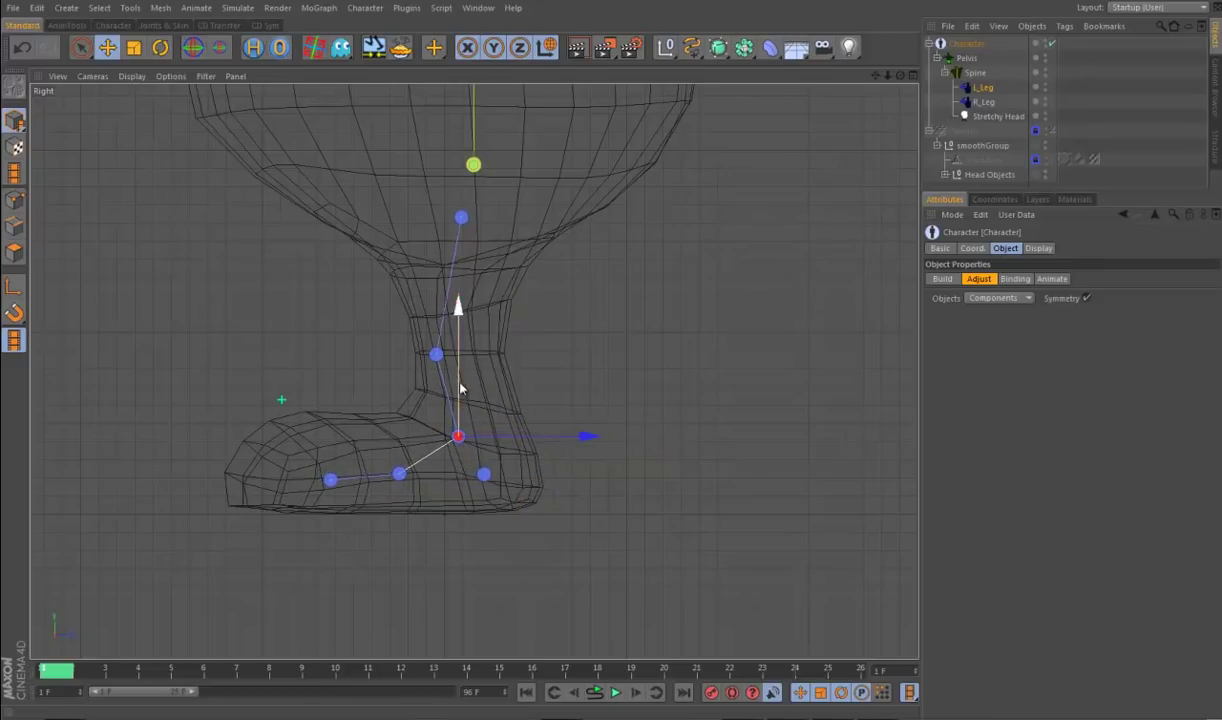
Step: Lower the left toe joint to the sole and move the L_Toe_End joint forward to the tip of the foot
left_click(399, 469)
left_click_drag(401, 425, 395, 457)
left_click_drag(528, 506, 534, 507)
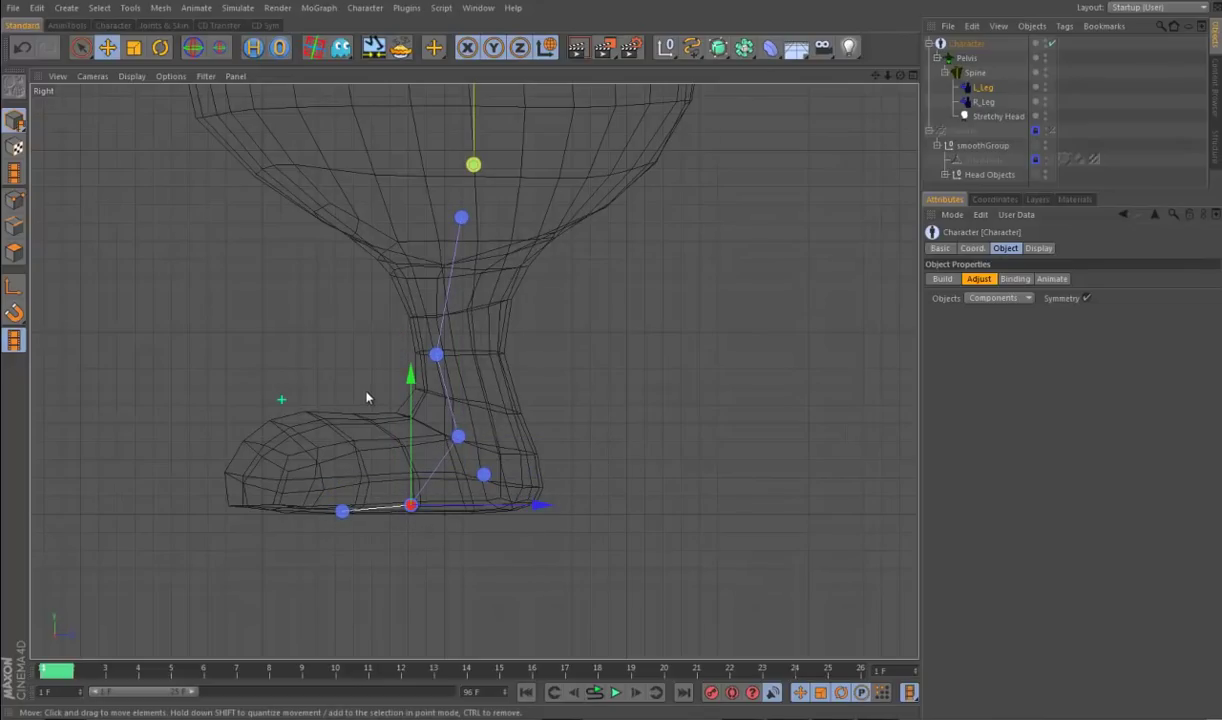
left_click(342, 510)
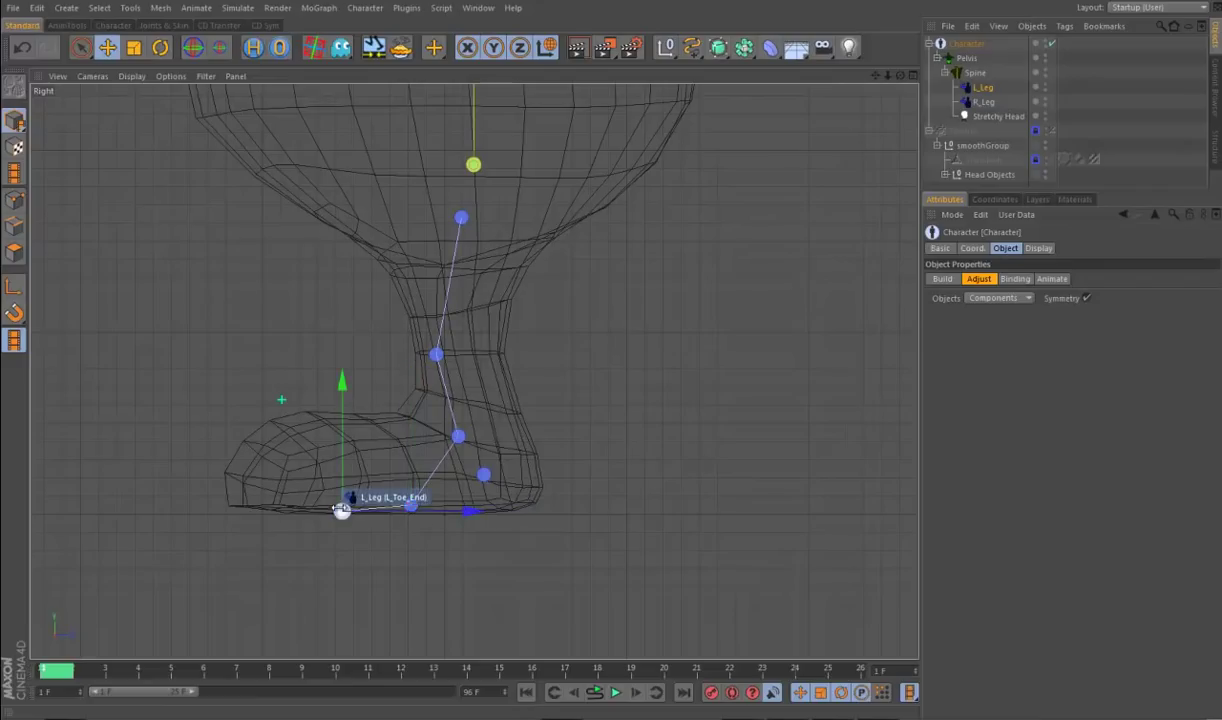
left_click_drag(467, 515, 357, 510)
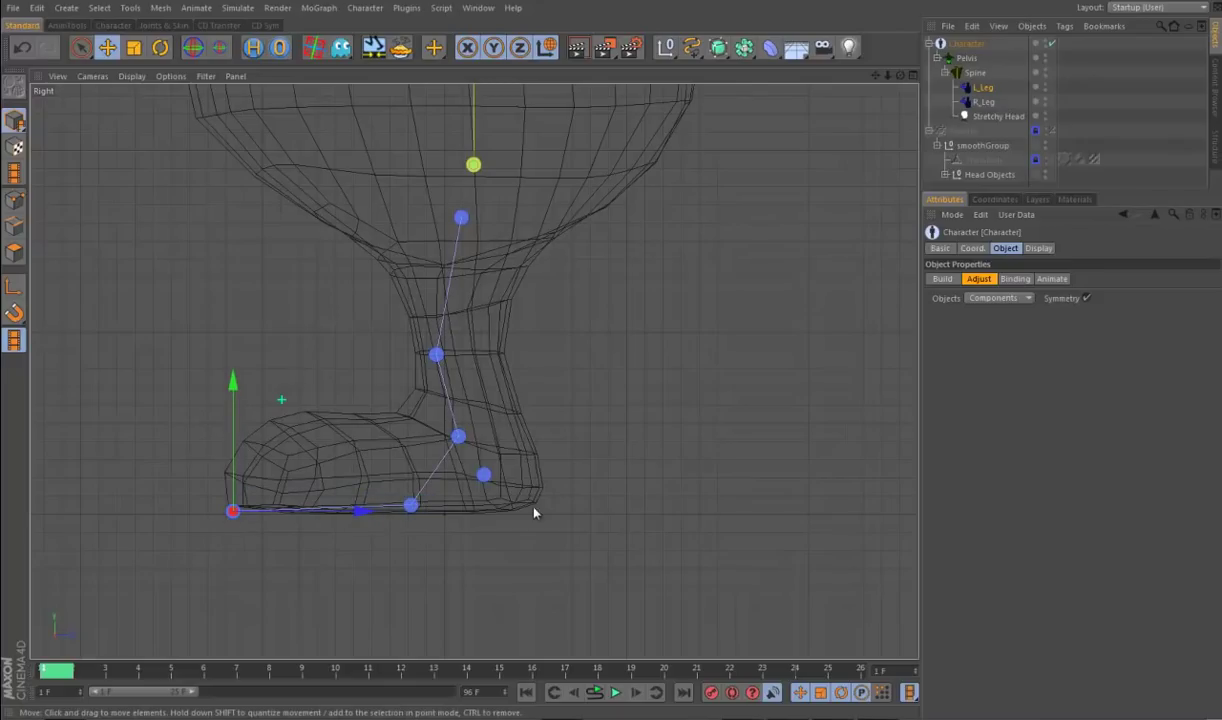
Step: Move the left heel joint down to the sole and backward to the rear edge of the foot
left_click(486, 475)
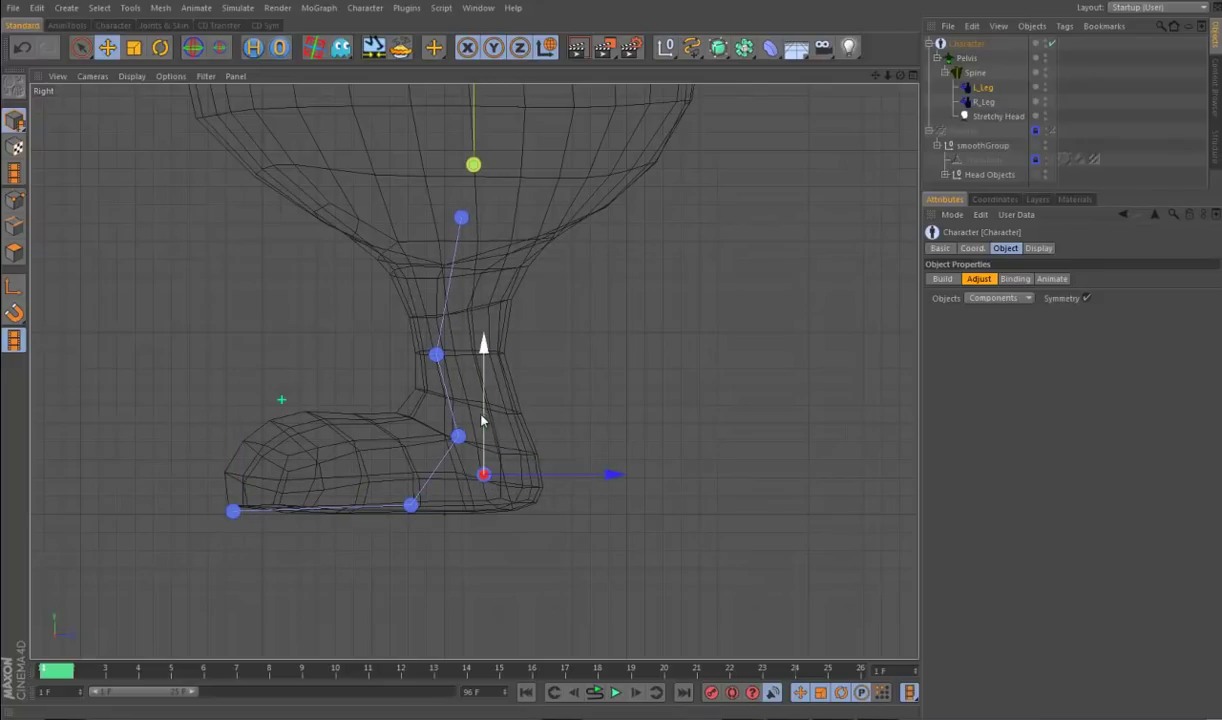
left_click_drag(480, 432, 480, 452)
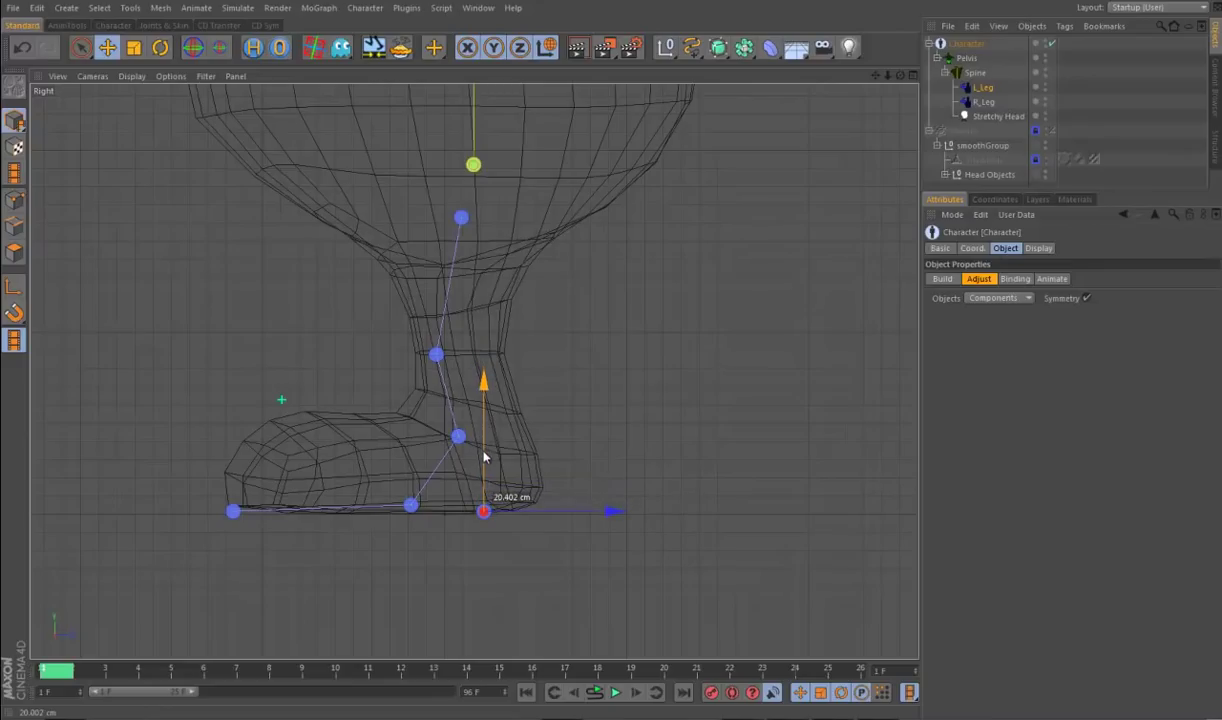
left_click_drag(614, 510, 667, 521)
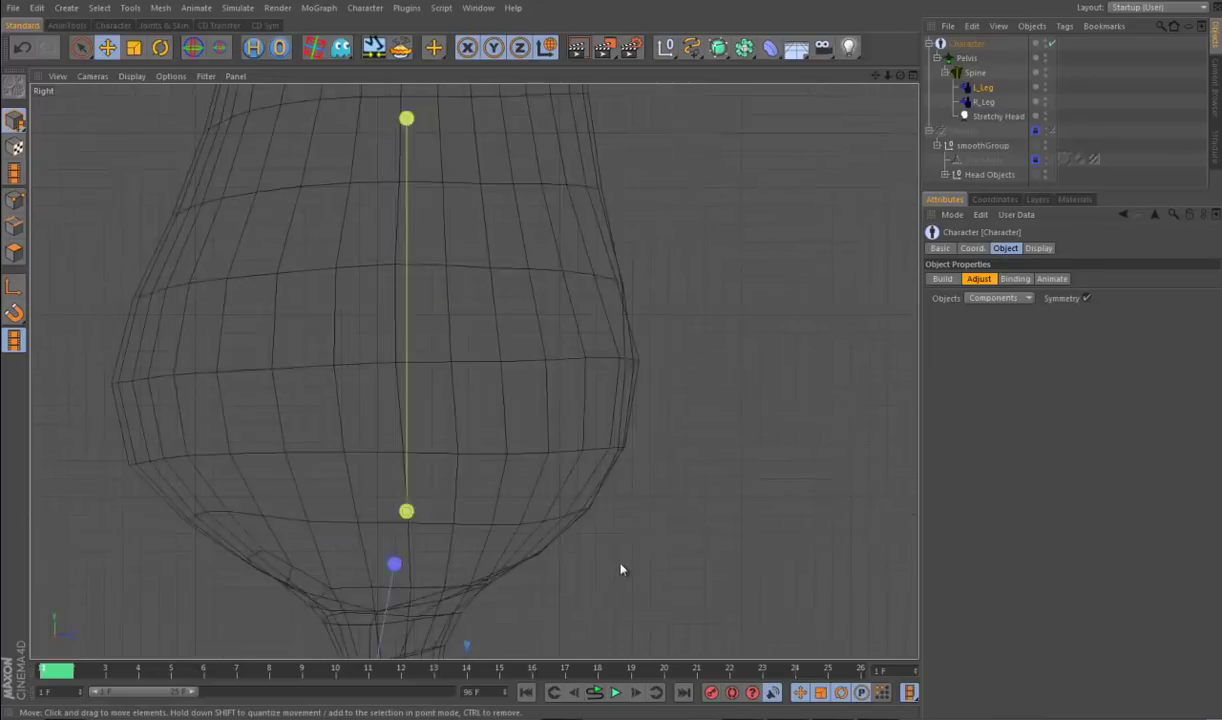
Step: Raise the spine's upper joint and the Stretchy Head joint further up inside the body mesh
scroll(638, 530, "down", 4)
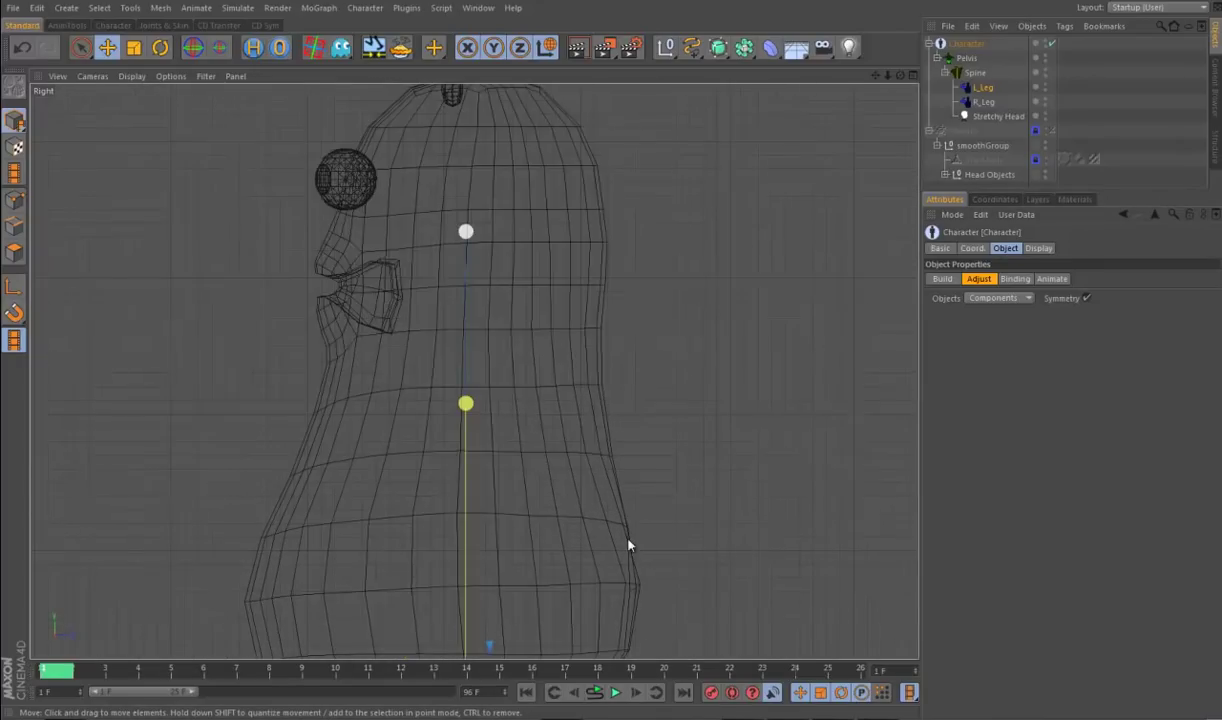
left_click(468, 404)
left_click_drag(472, 360, 472, 338)
left_click_drag(478, 200, 453, 129)
Step: Return to the Perspective view and check the fitted joints and controllers in Build mode
middle_click(713, 363)
middle_click(415, 322)
left_click_drag(415, 322, 655, 488, "alt")
left_click_drag(502, 469, 753, 521, "alt")
left_click(950, 283)
left_click_drag(808, 462, 767, 483, "alt")
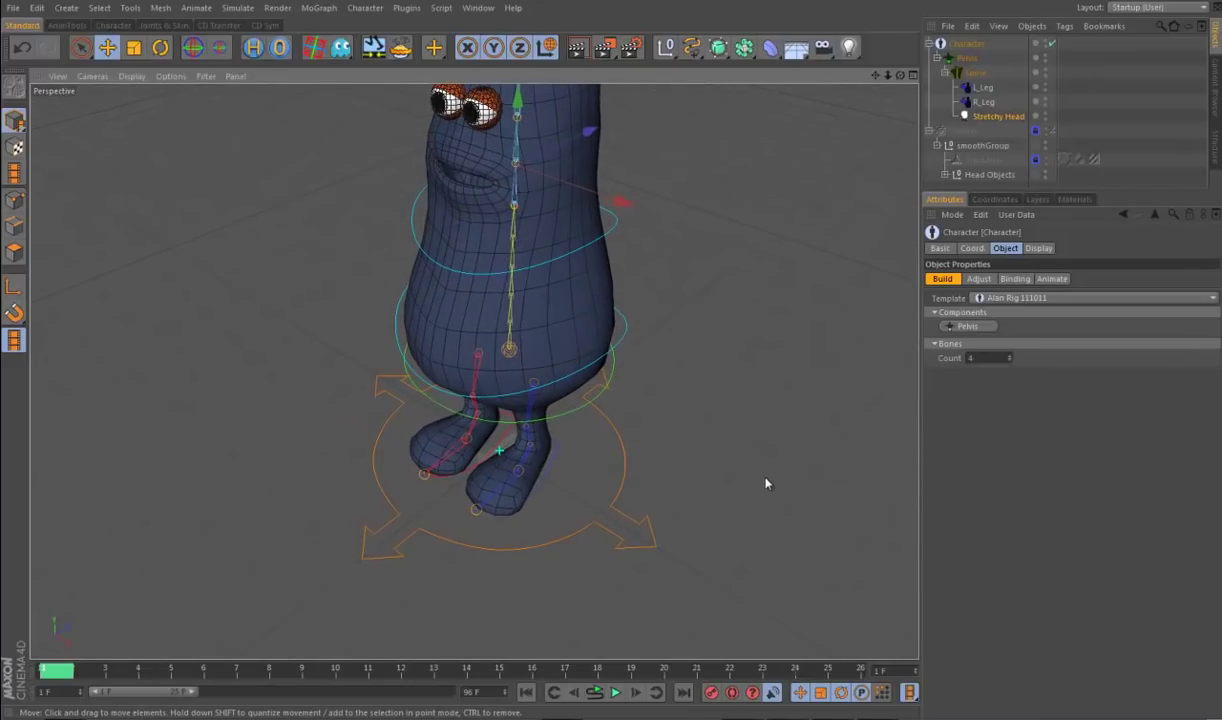
Step: Switch the Character object to Adjust mode and set Objects to Controllers
left_click(980, 280)
left_click(997, 299)
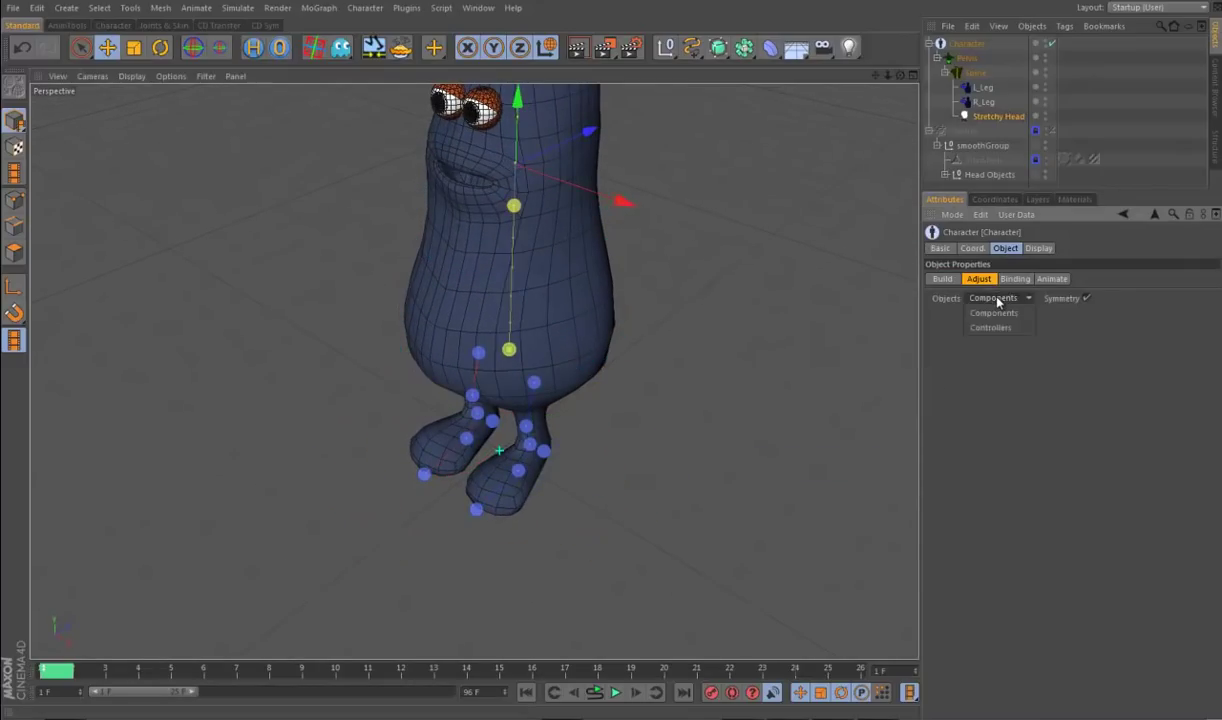
left_click(998, 330)
left_click_drag(701, 493, 240, 285, "alt")
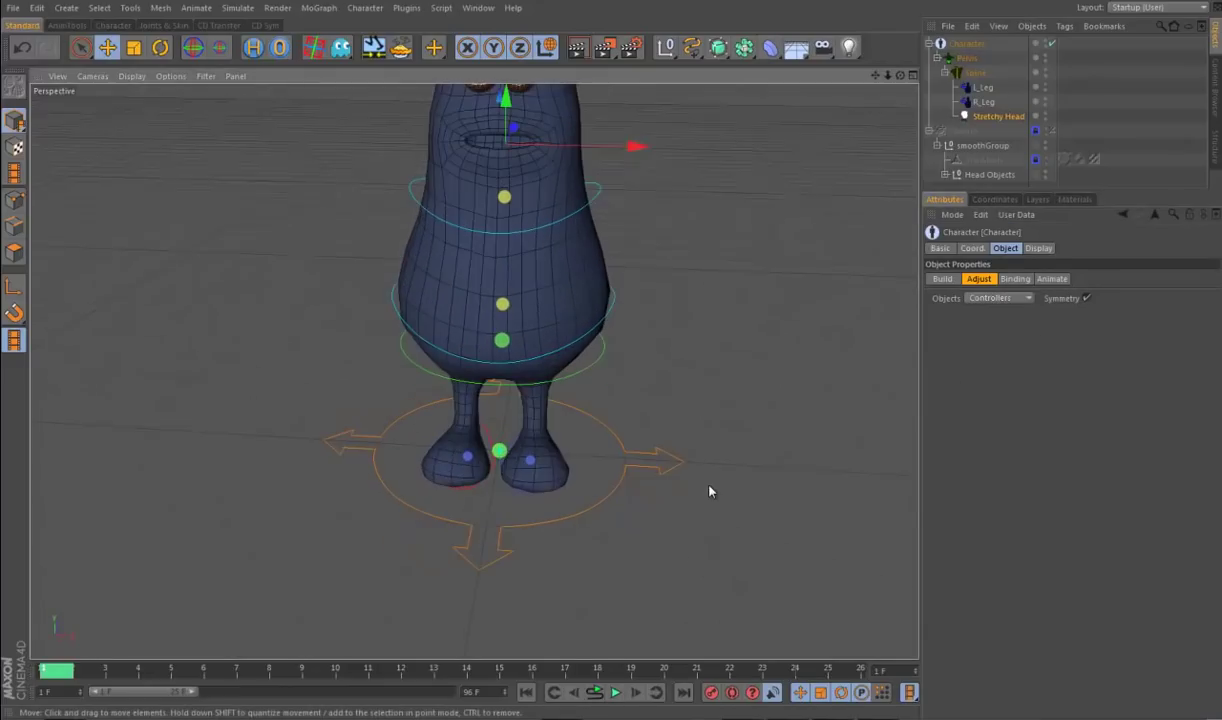
Step: Scale and shift the L_Leg controller so its outline surrounds the left foot
left_click_drag(15, 120, 50, 145)
left_click_drag(658, 458, 630, 475, "alt")
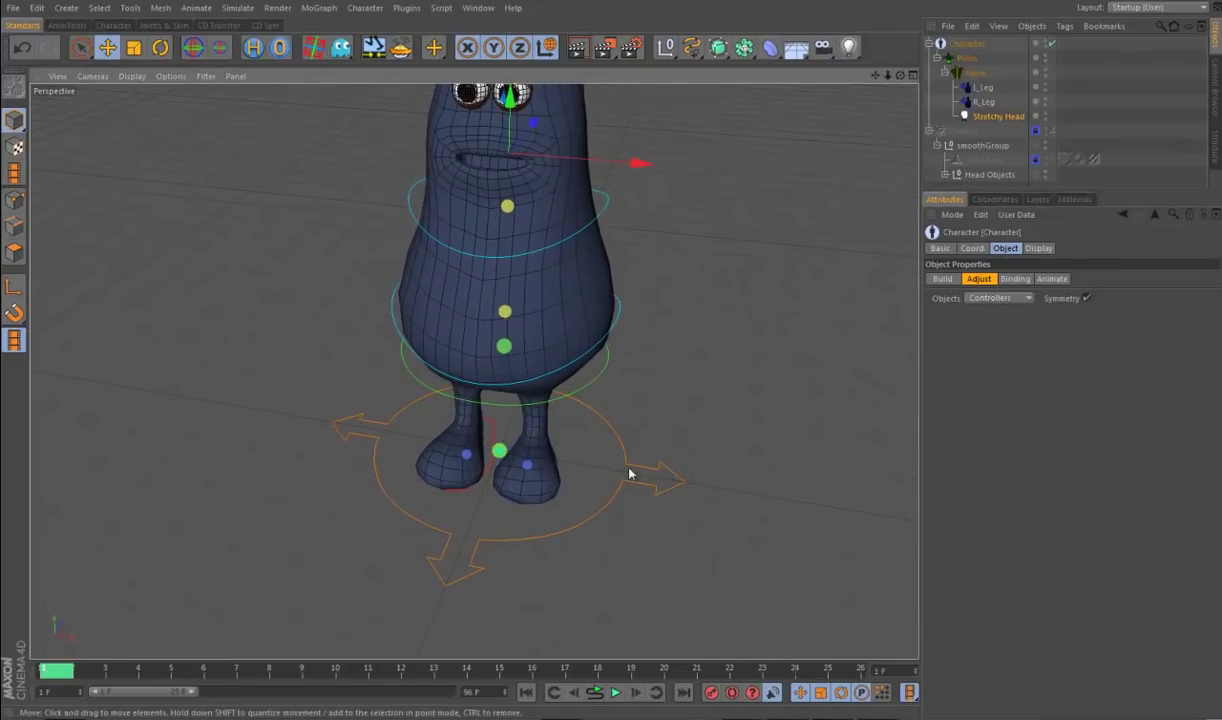
left_click(528, 467)
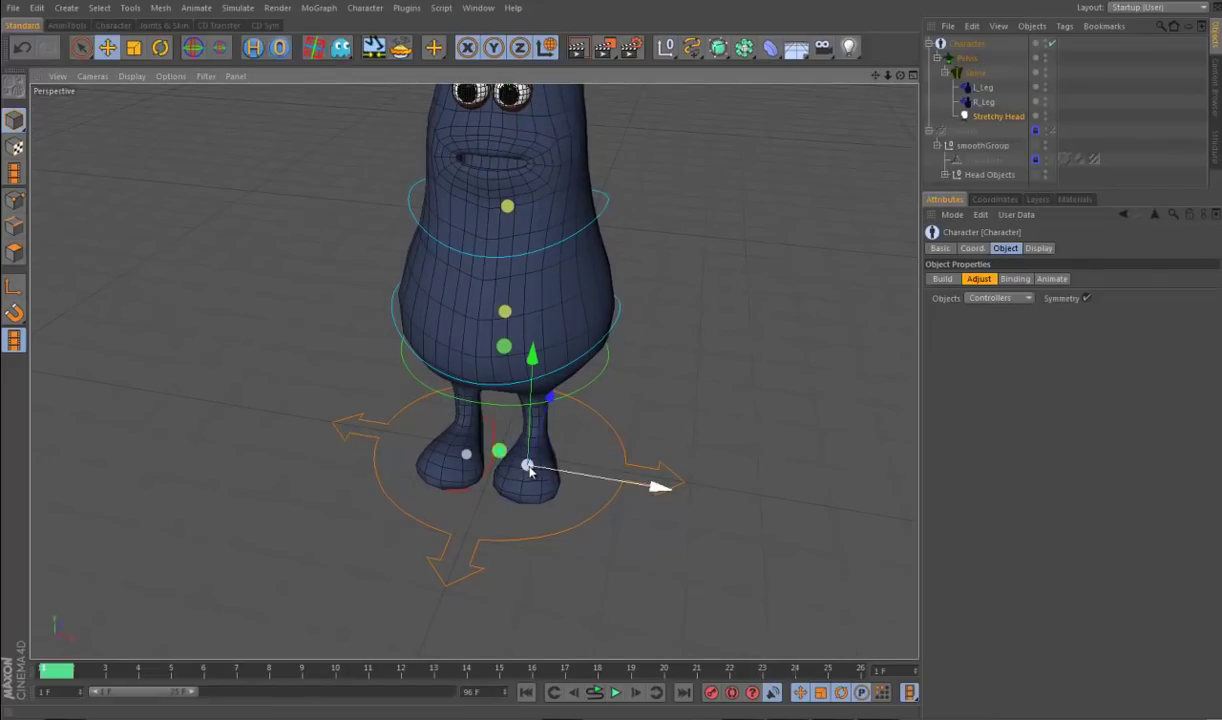
left_click(134, 48)
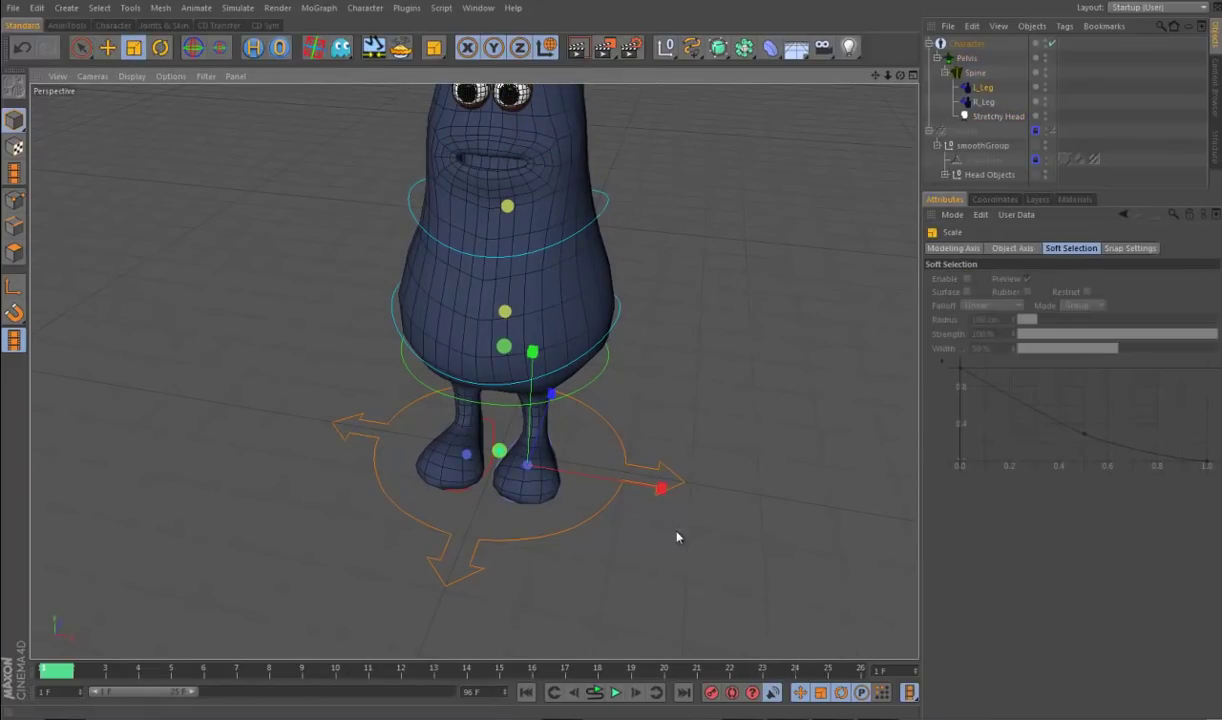
left_click_drag(693, 501, 665, 488)
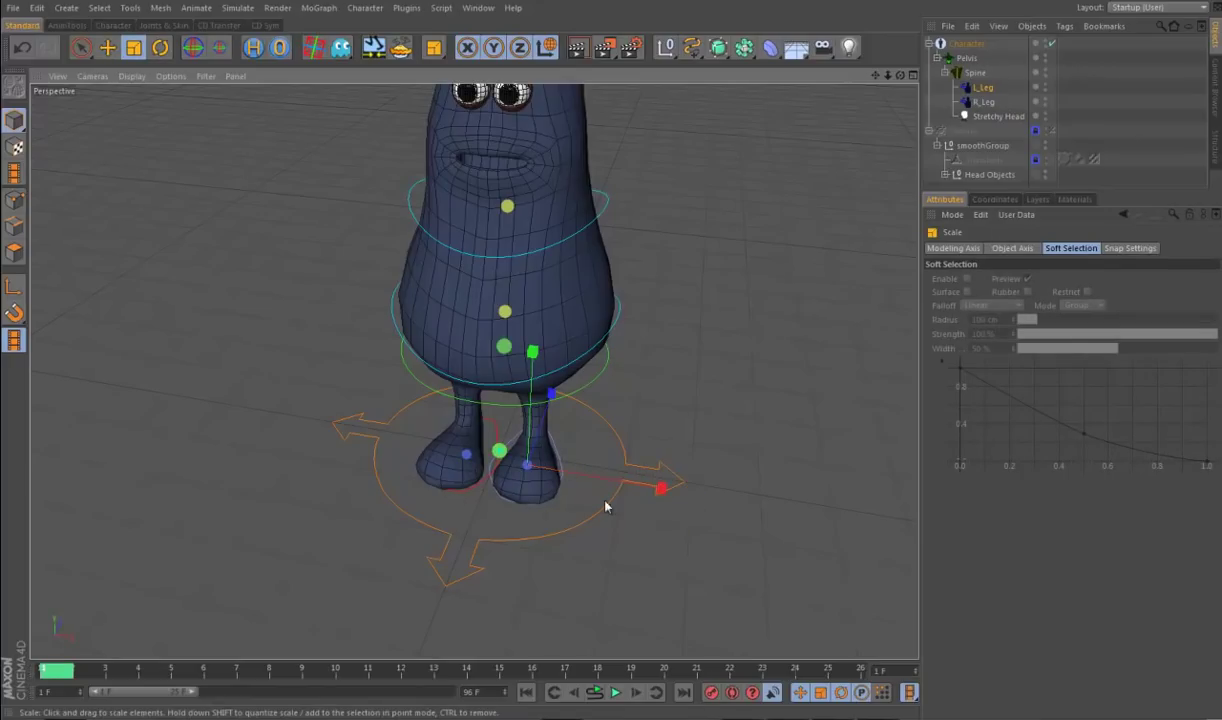
left_click_drag(534, 496, 557, 500, "alt")
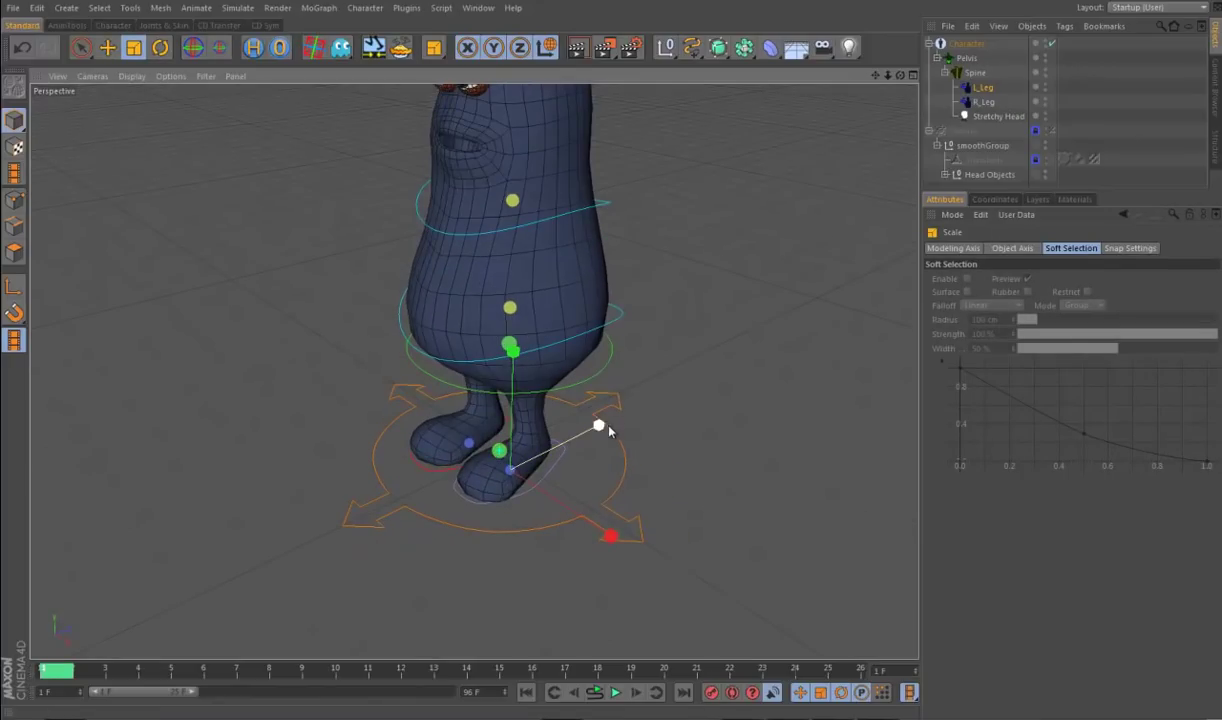
key("e")
left_click_drag(585, 427, 670, 490, "alt")
left_click_drag(670, 490, 636, 559, "alt")
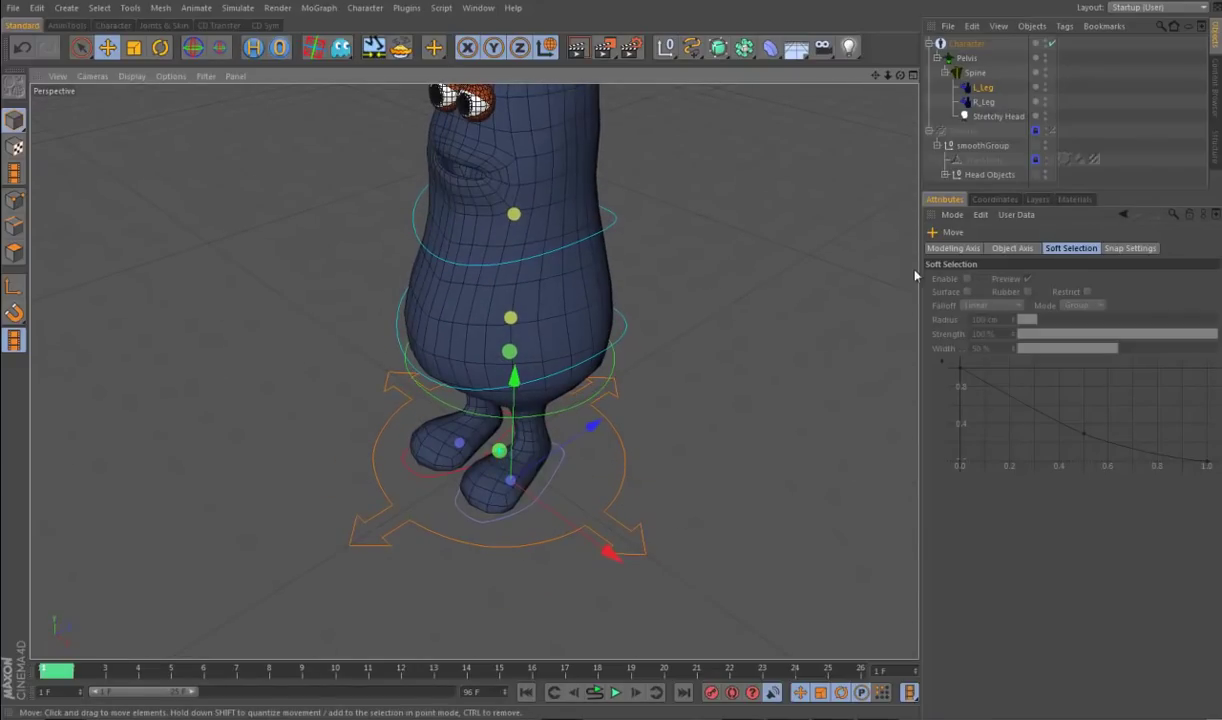
Step: Return the Character object to Build mode and unlock the Meshes layer
left_click(962, 52)
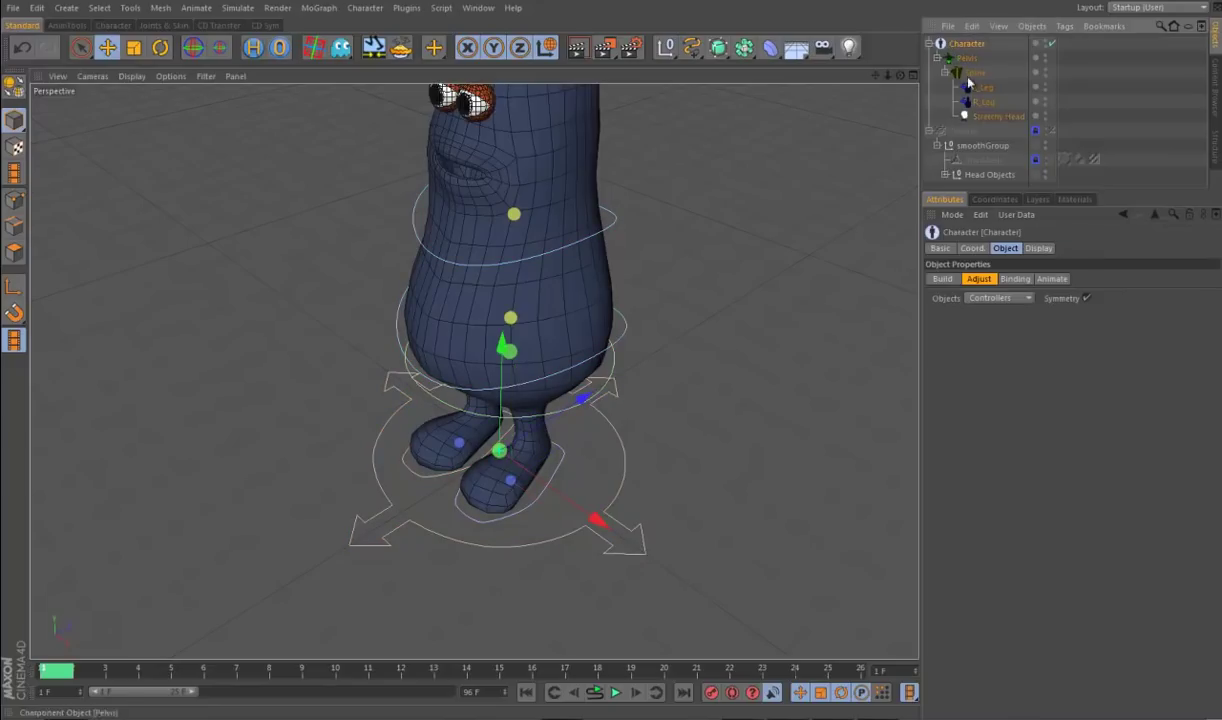
left_click(943, 280)
mouse_move(731, 415)
left_mouse_down("alt")
mouse_move(788, 390)
mouse_move(787, 418)
mouse_move(671, 390)
mouse_move(644, 404)
mouse_move(748, 398)
left_mouse_up("alt")
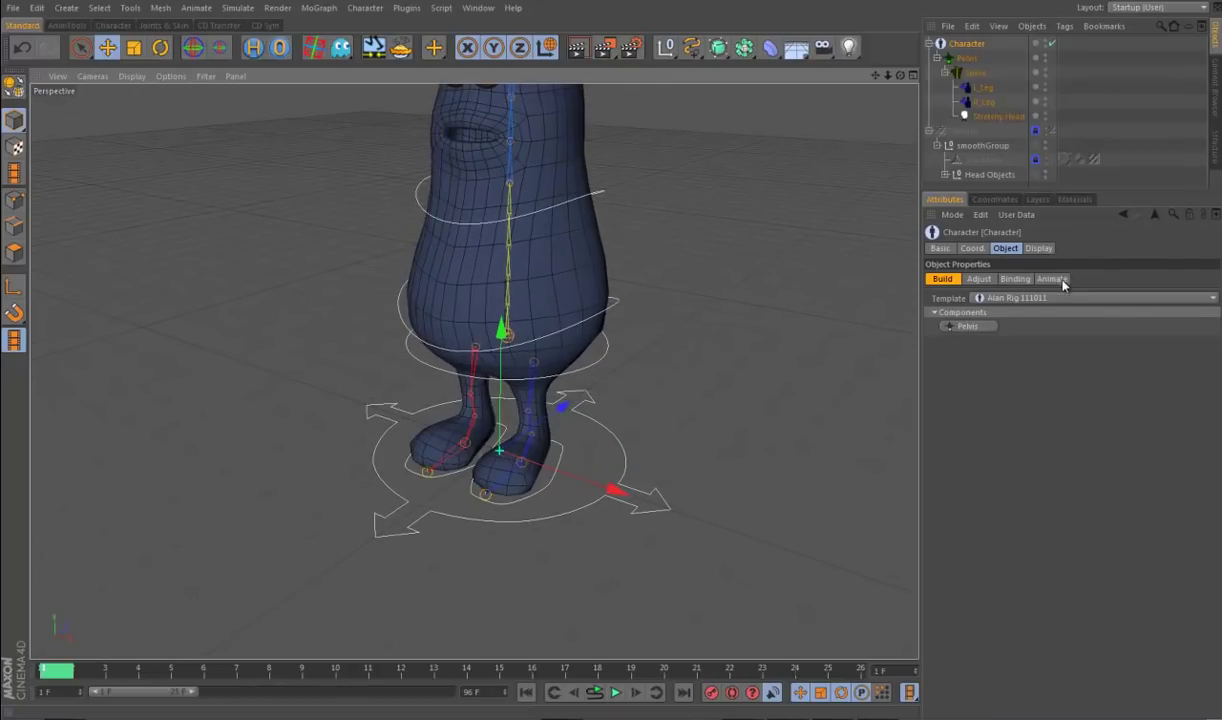
left_click(1037, 200)
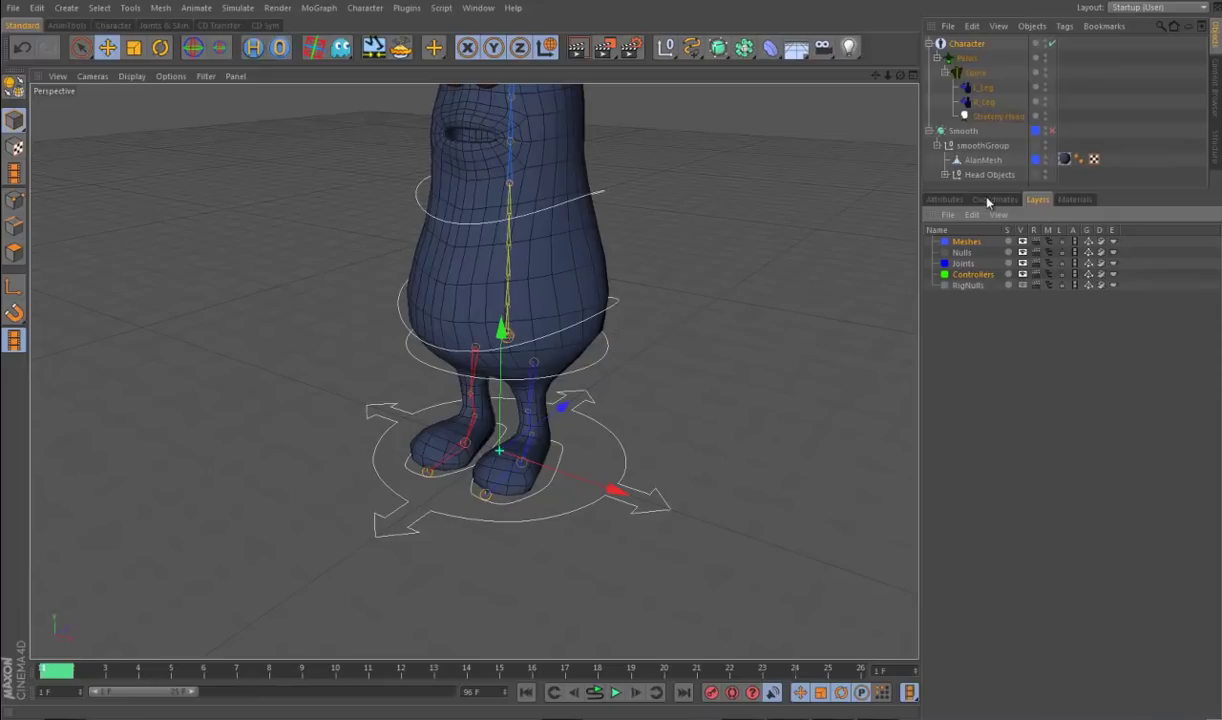
Step: Switch the Character object to Binding mode and add AlanMesh to its bound objects
left_click(944, 199)
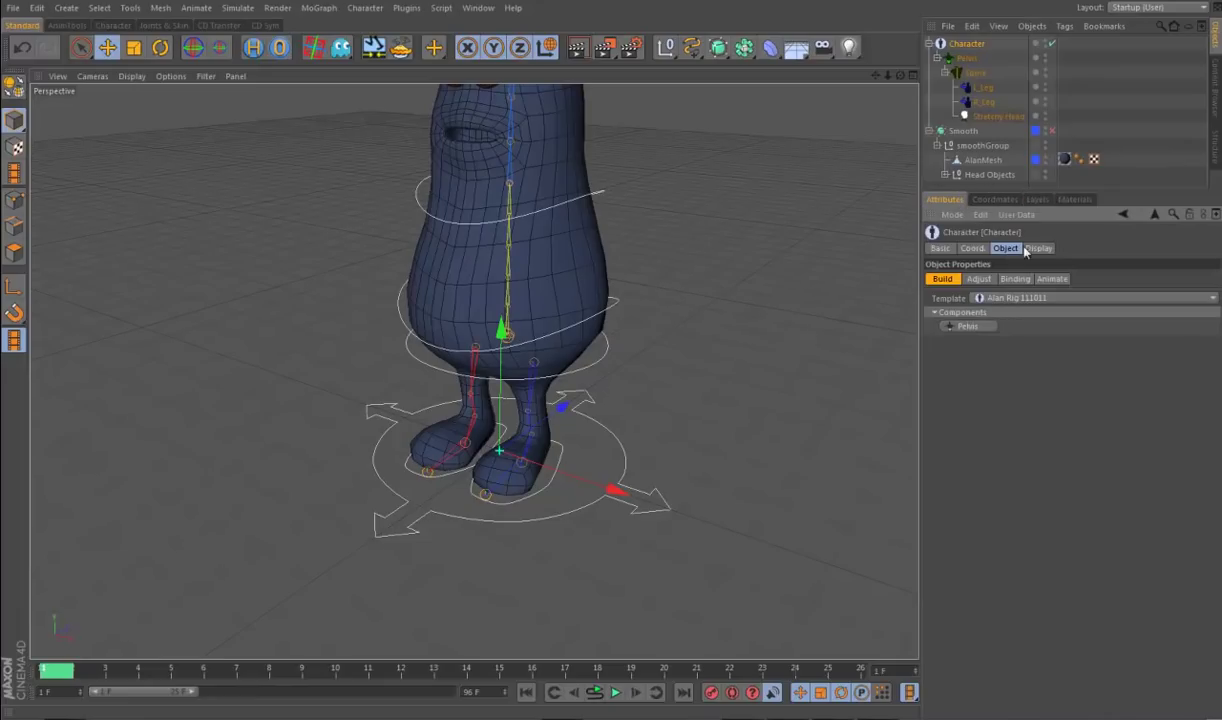
left_click(1015, 279)
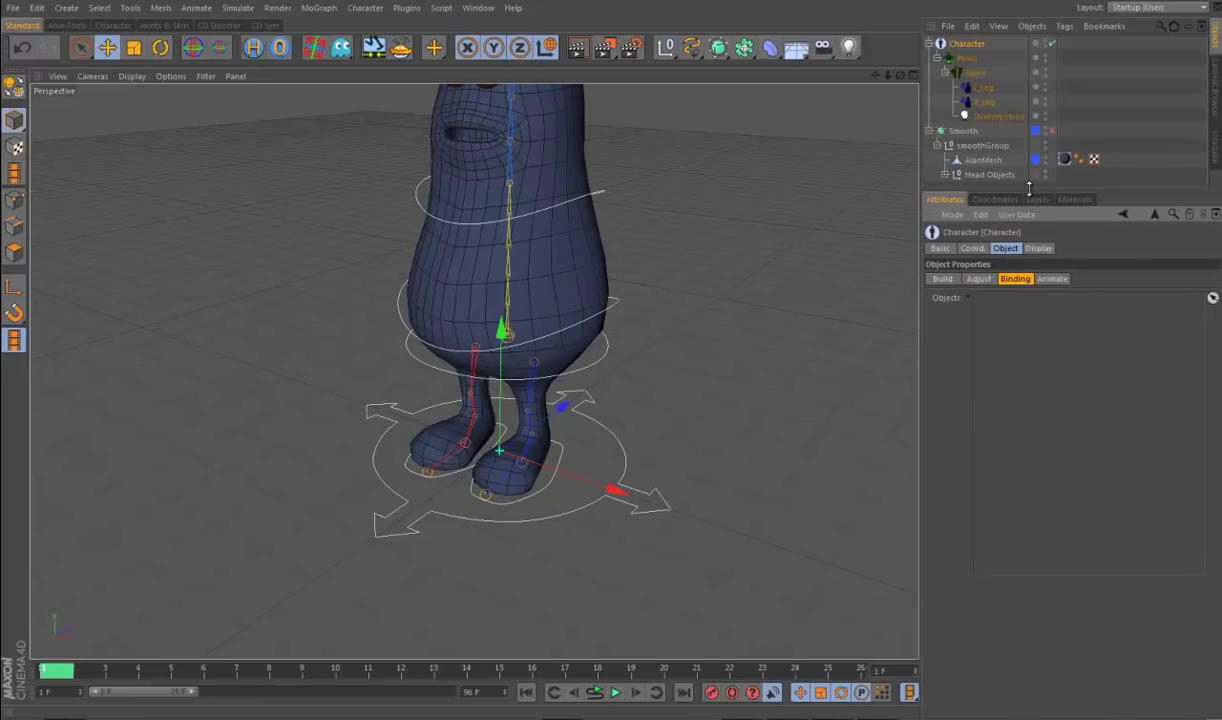
left_click_drag(1028, 188, 1034, 281)
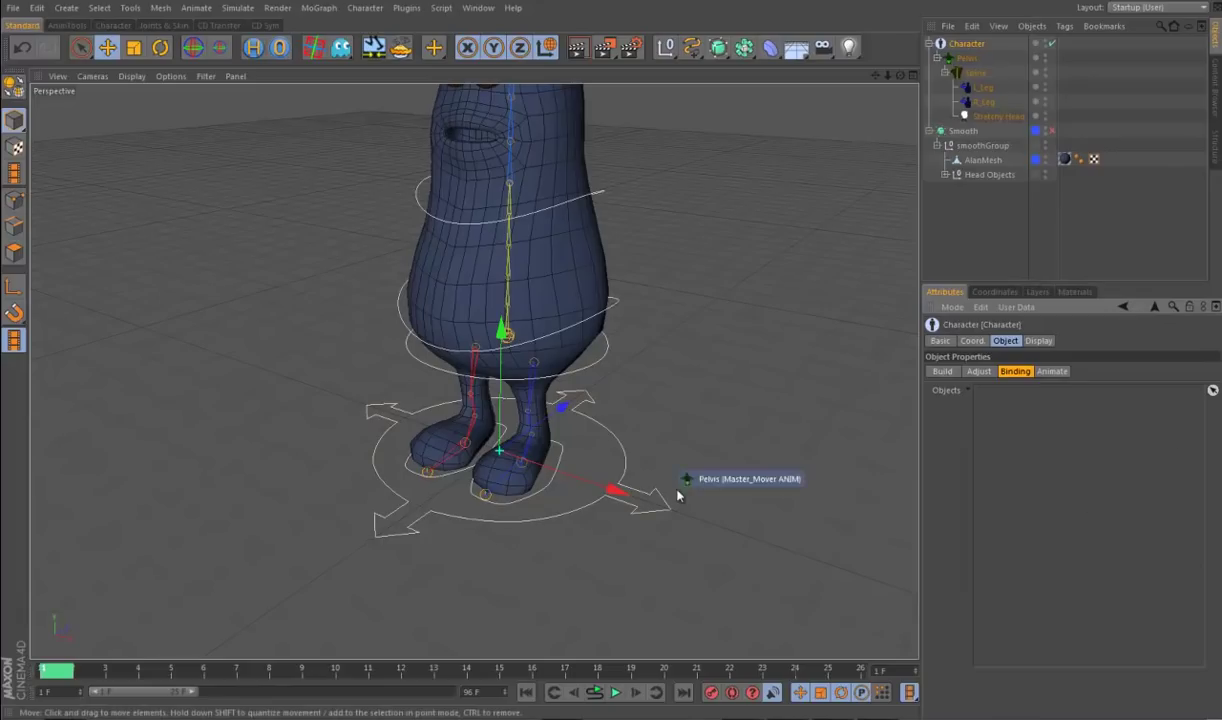
left_click_drag(1030, 443, 1028, 448)
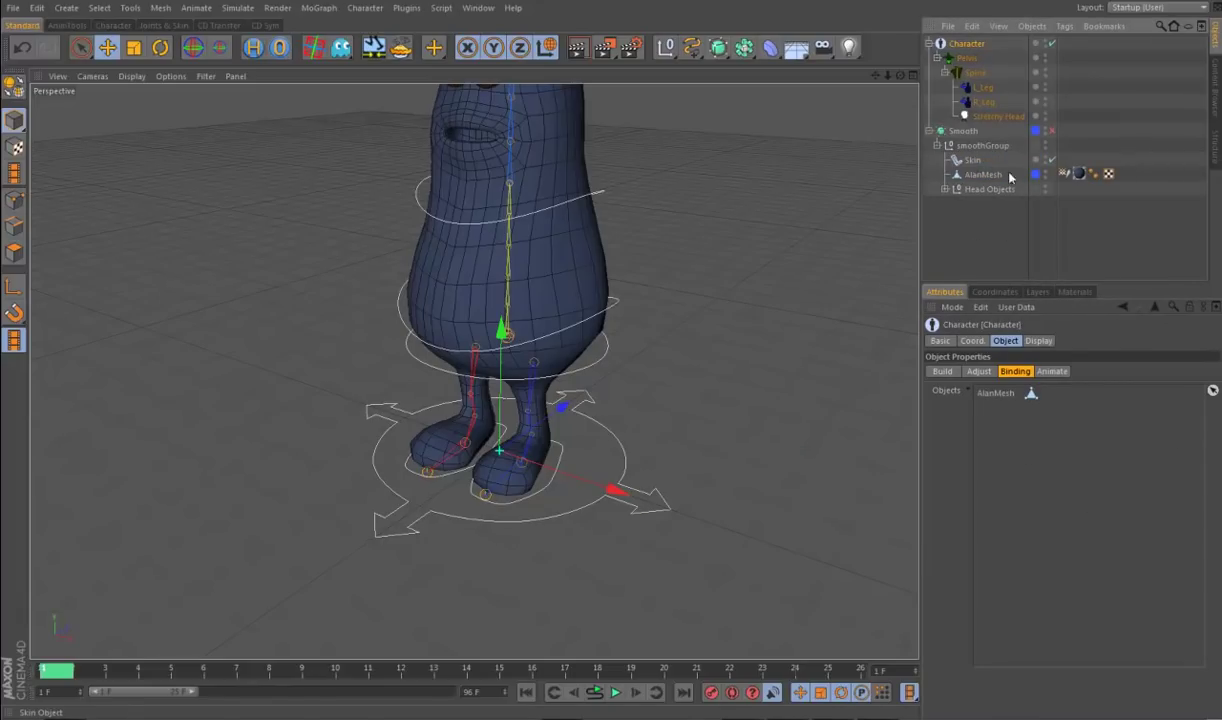
Step: Open the Weight tag created on AlanMesh and examine its joint list and the weights on the head
double_click(1064, 174)
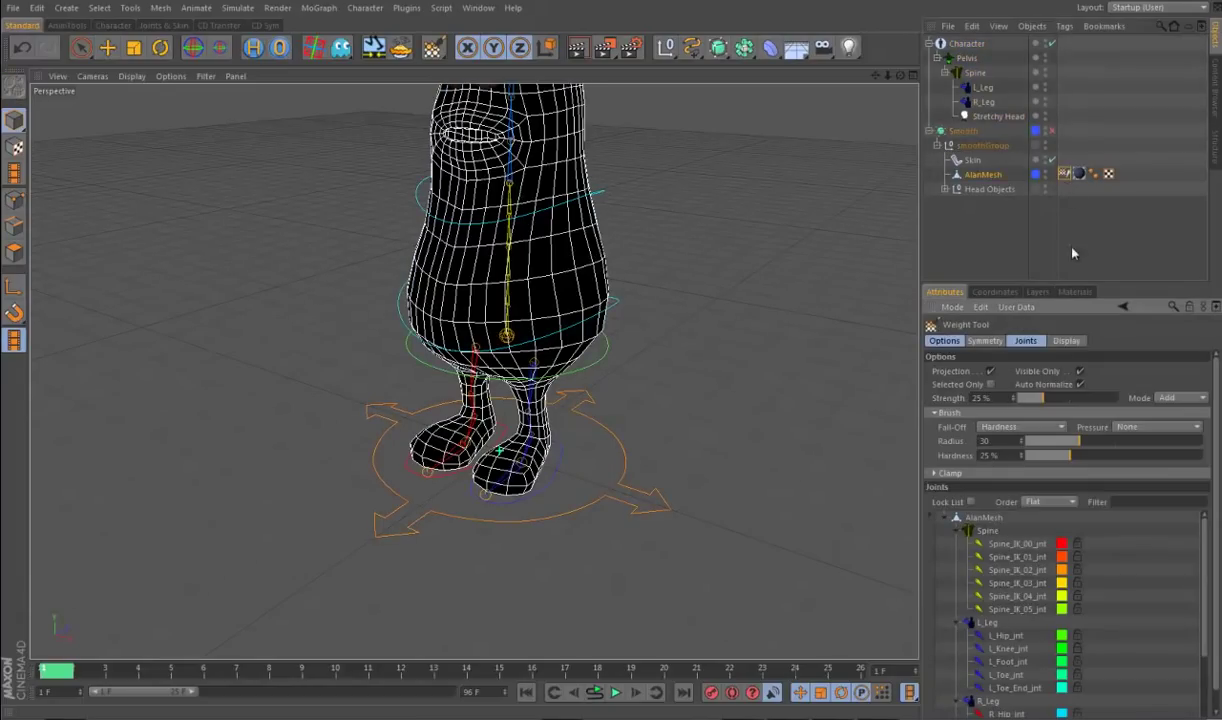
left_click(1064, 174)
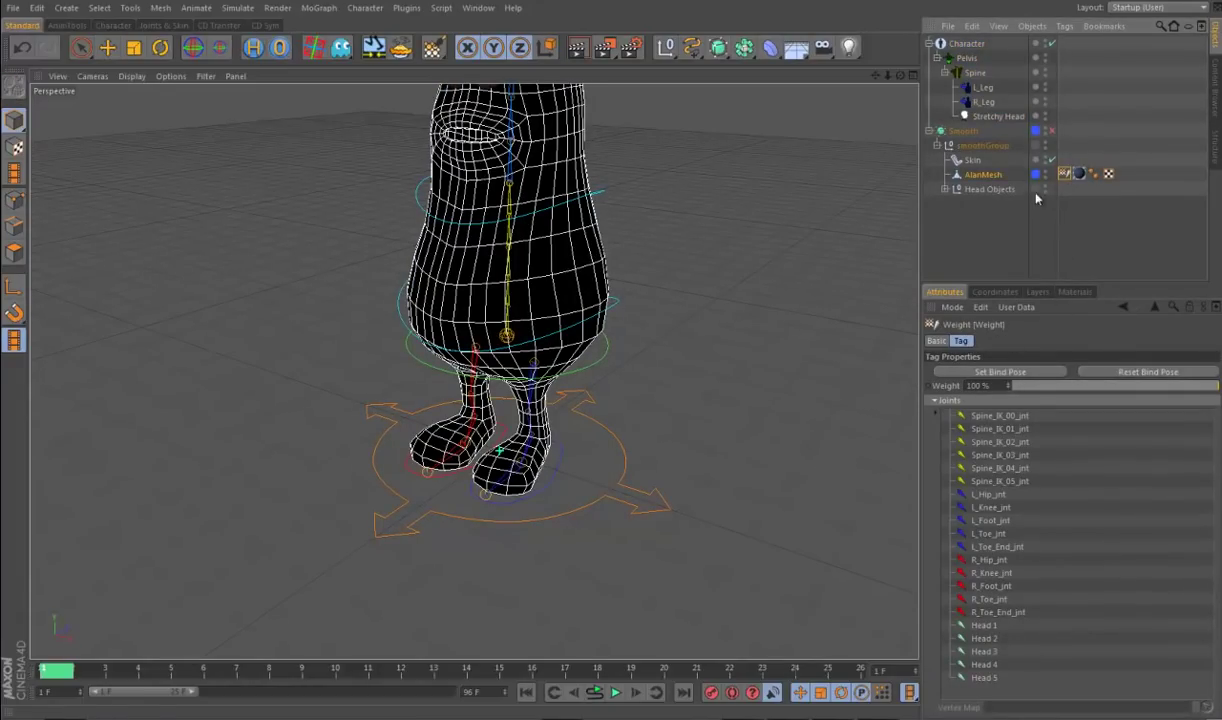
middle_click_drag(810, 286, 816, 311, "alt")
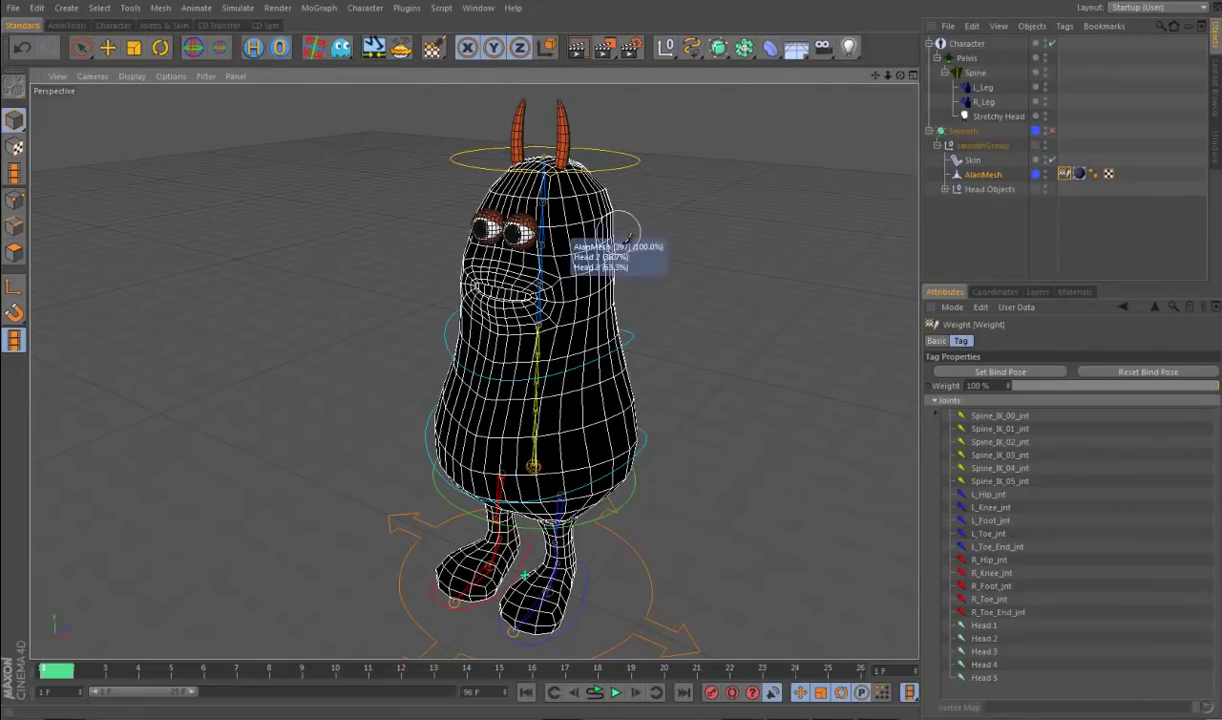
Step: Inspect the automatic skin weights of the Spine and R_Leg components on the body mesh
left_click(1006, 253)
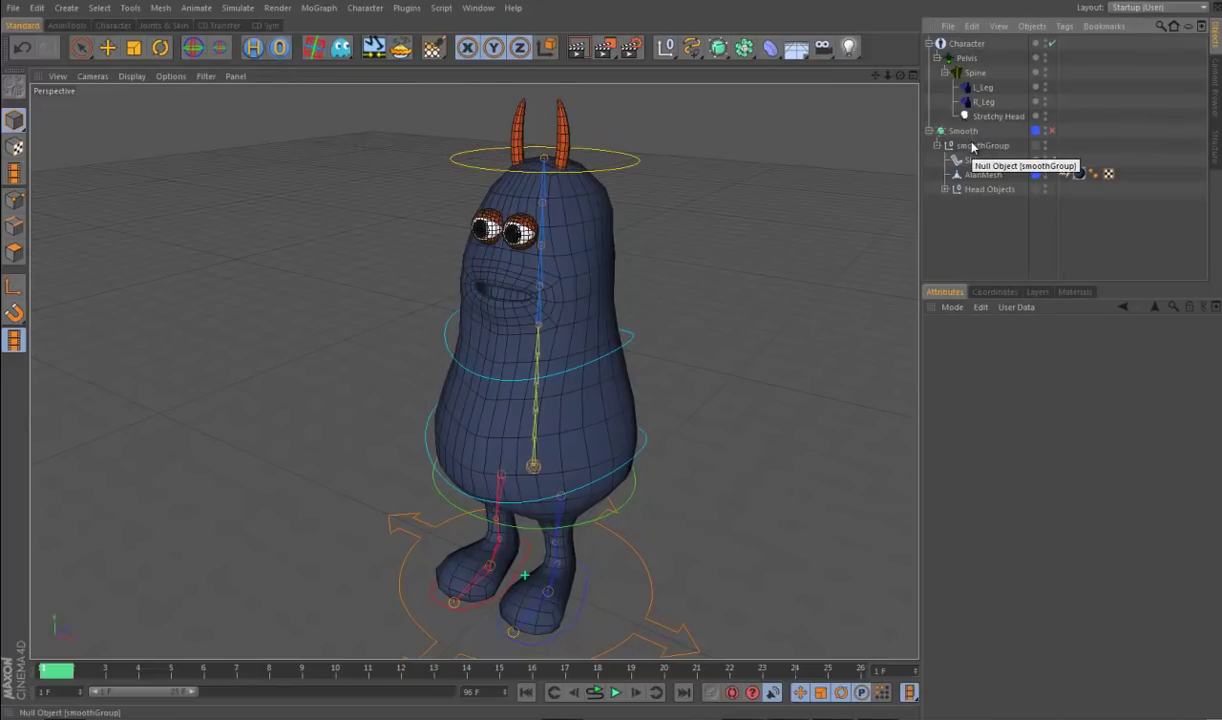
left_click(969, 62)
left_click(972, 75)
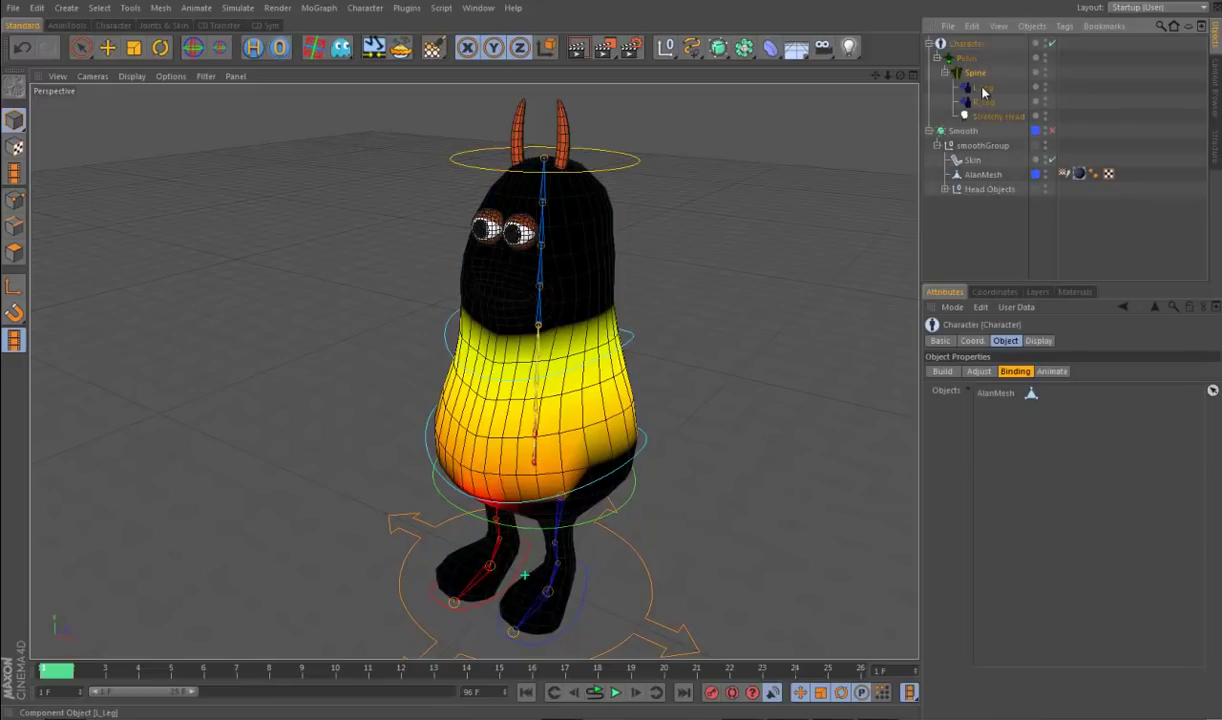
left_click(988, 104)
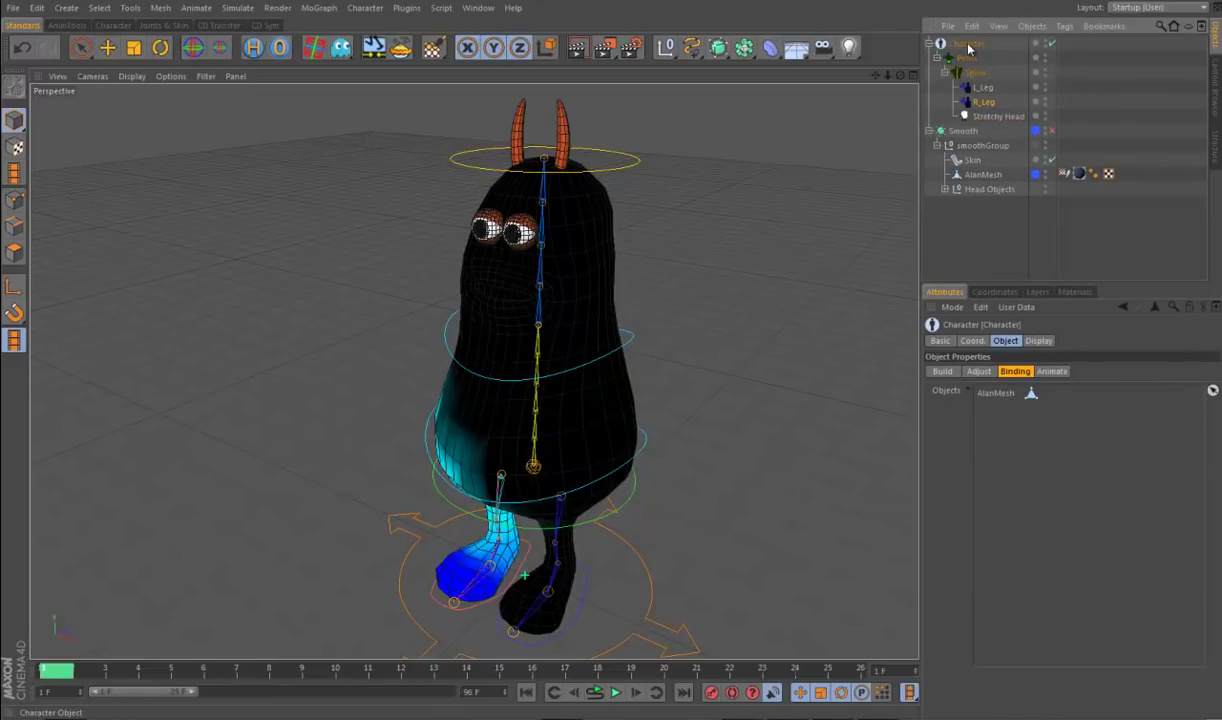
mouse_move(780, 355)
left_mouse_down("alt")
mouse_move(782, 343)
mouse_move(769, 355)
left_mouse_up("alt")
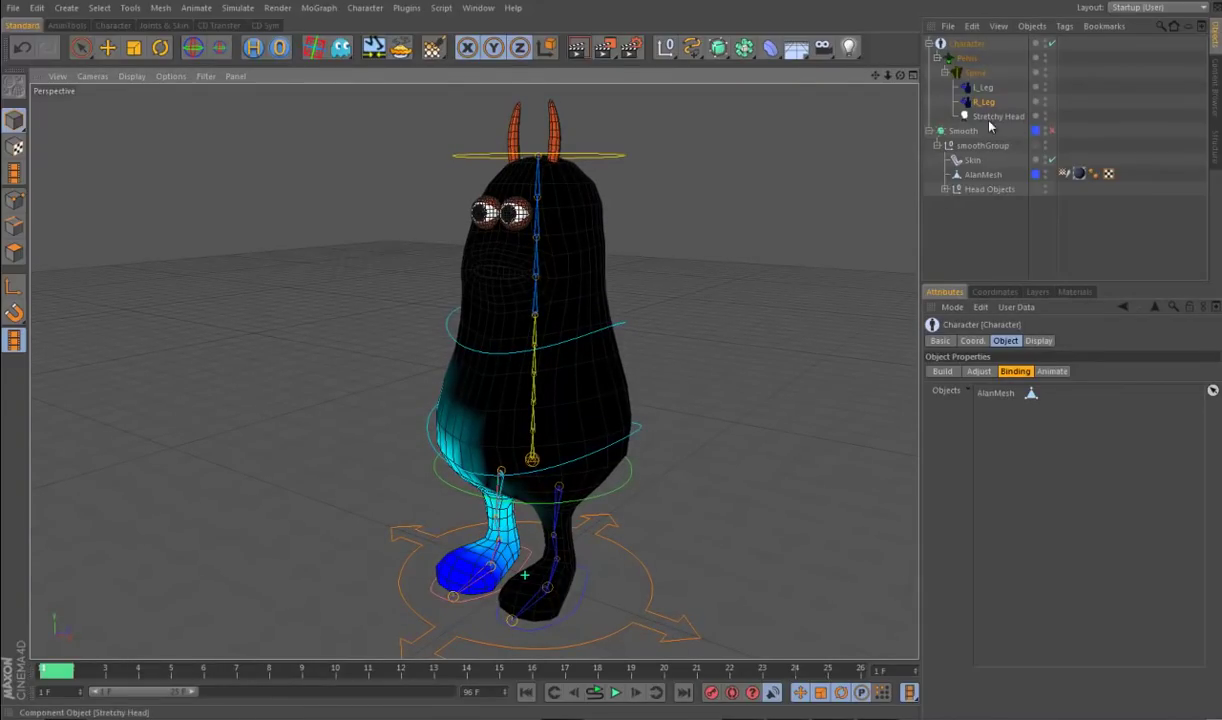
Step: Set the Character object's Object Manager display to Full Hierarchy and enlarge the object list
left_click(968, 46)
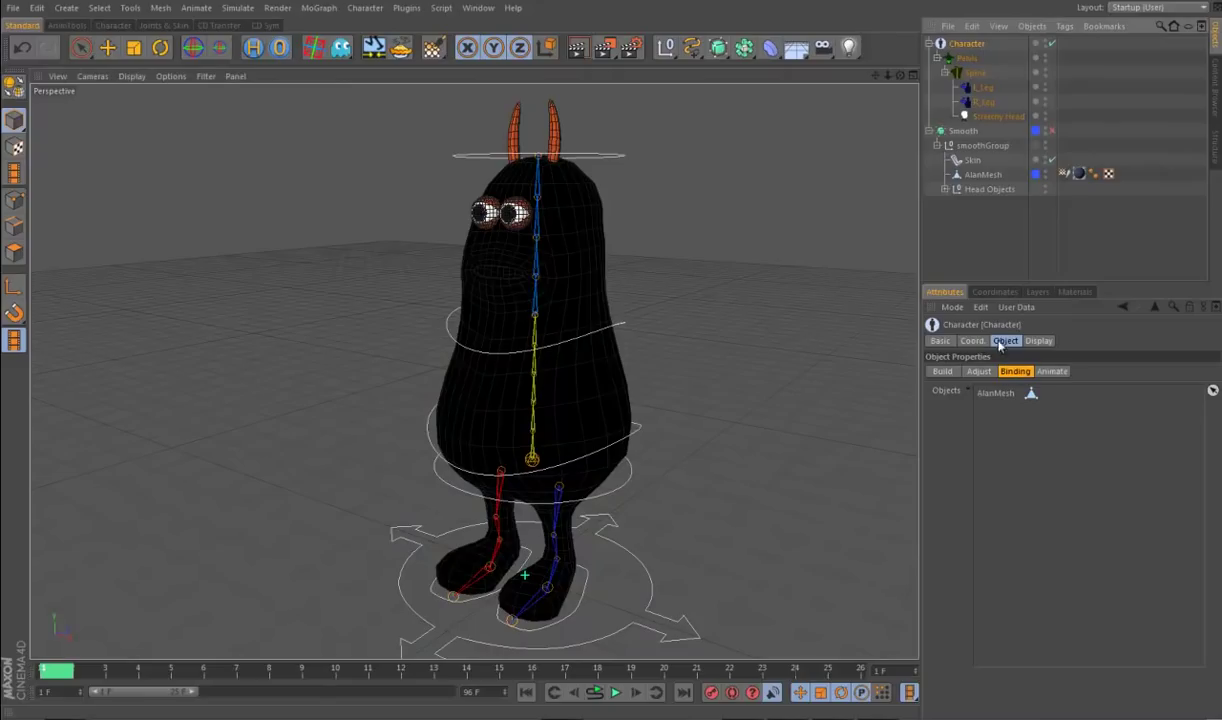
left_click(1038, 341)
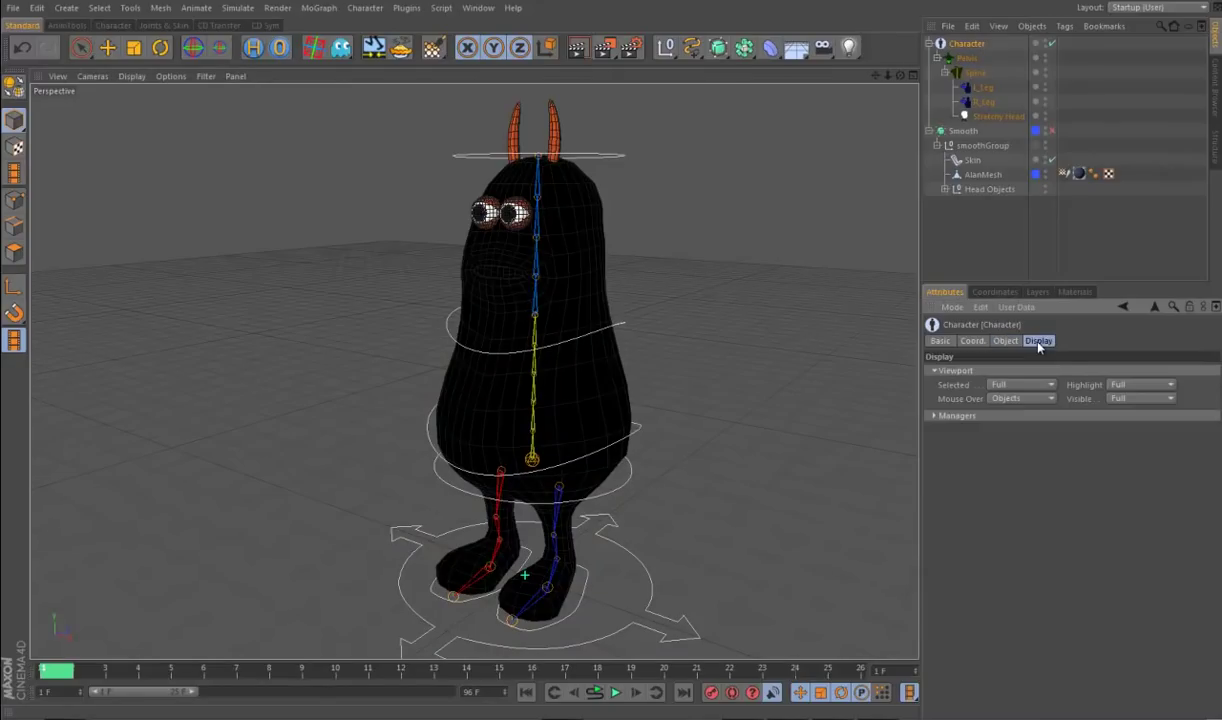
left_click(955, 417)
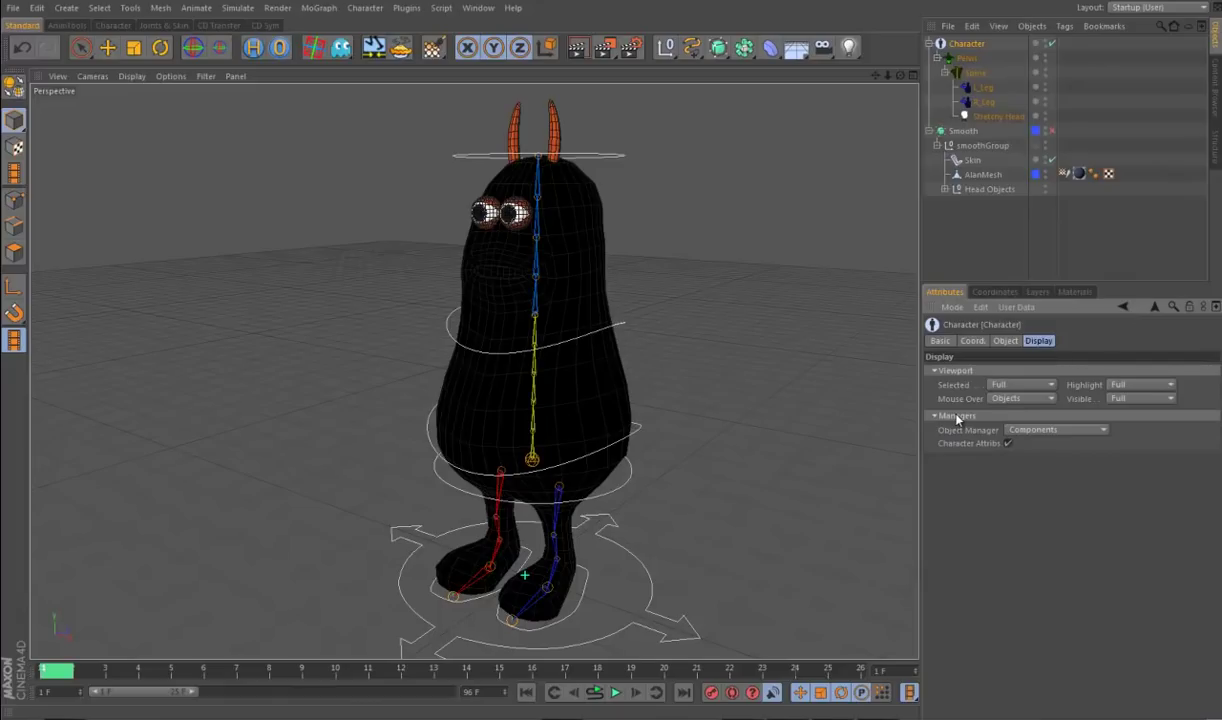
left_click(1036, 430)
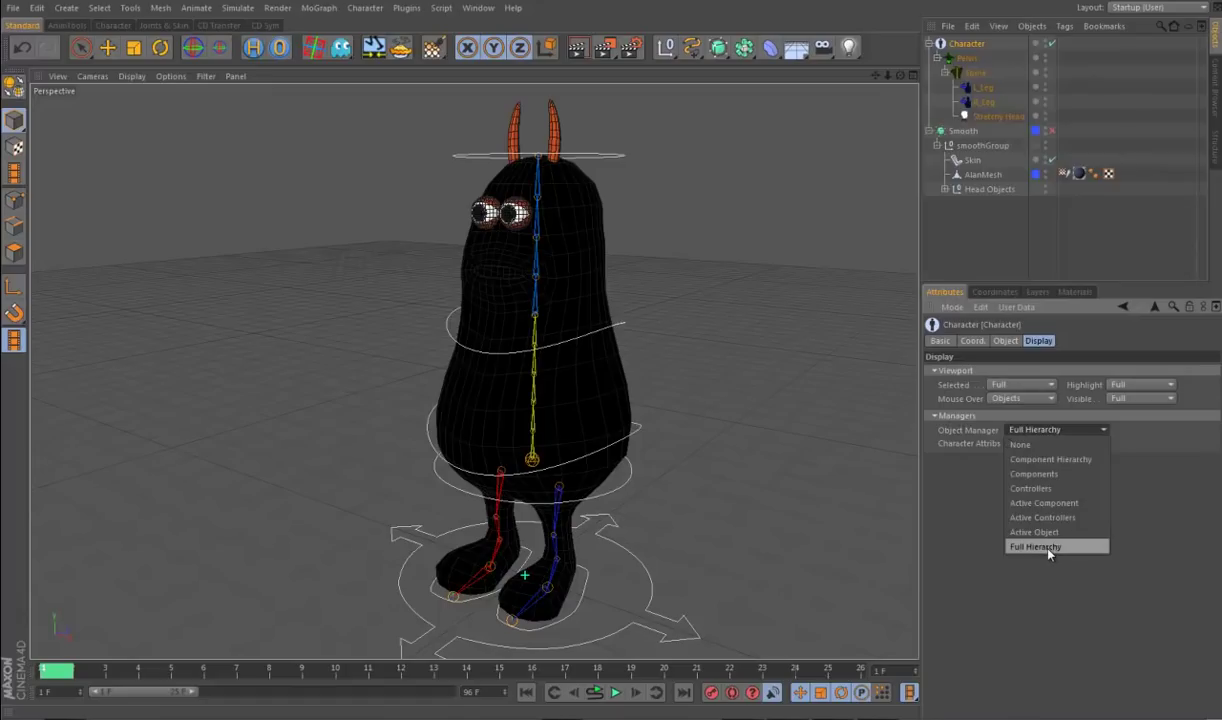
left_click(1000, 525)
left_click_drag(1021, 290, 1020, 394)
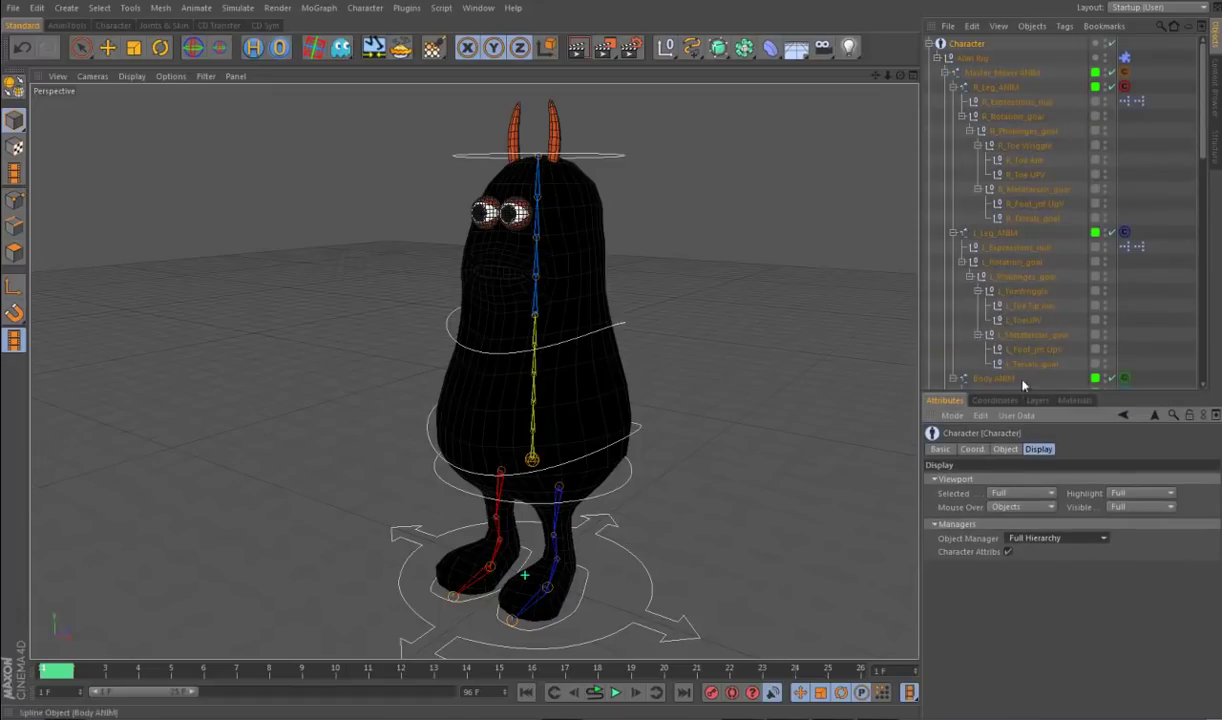
Step: Collapse the leg controller and spine joint branches in the rig hierarchy to expose the head joints
left_click(955, 88)
left_click(953, 103)
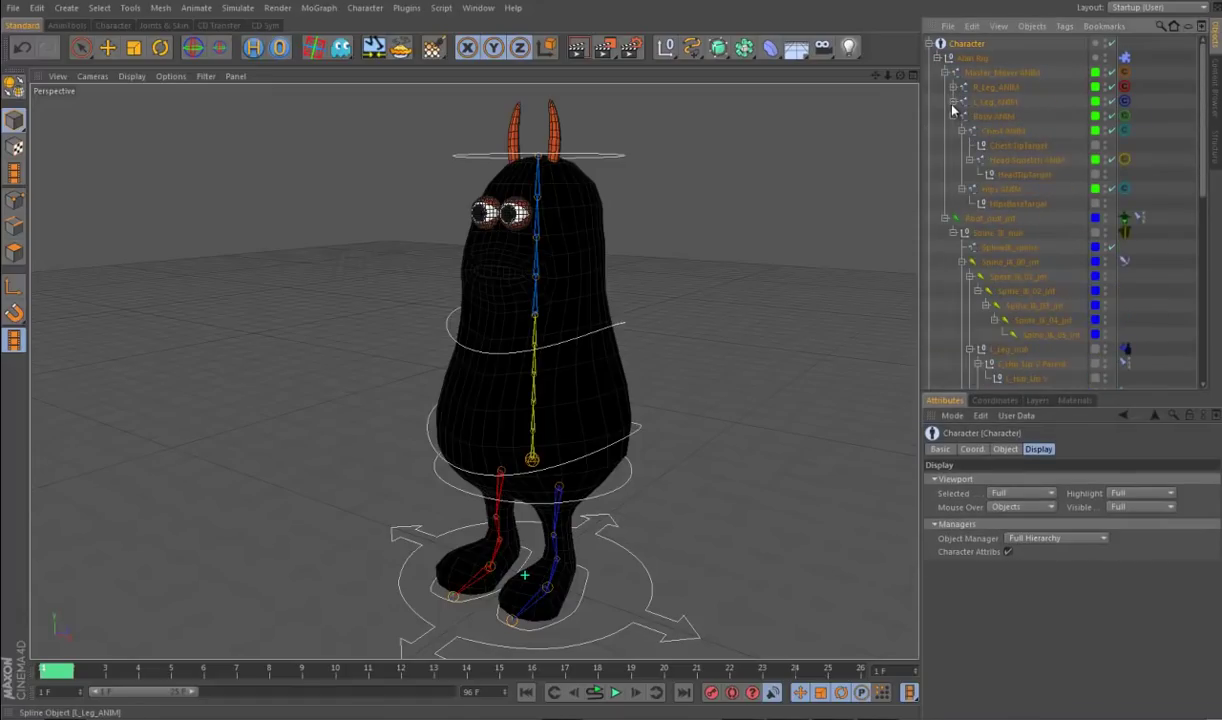
left_click(964, 262)
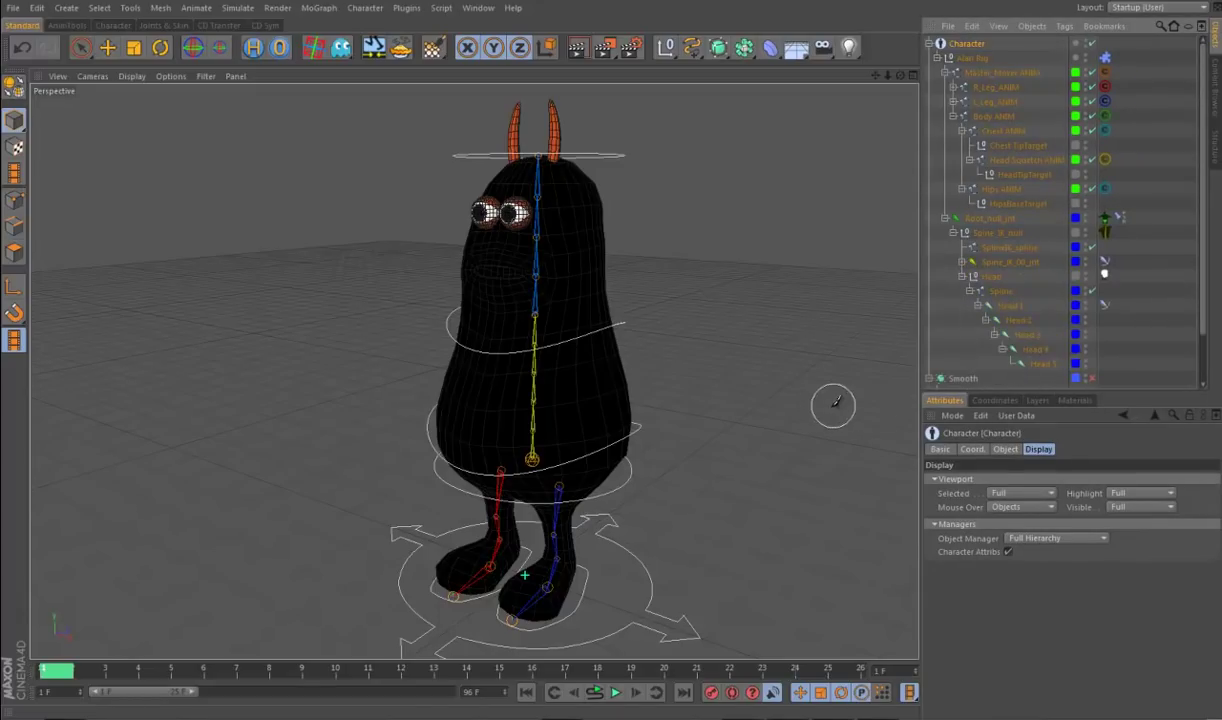
Step: Select the Head 4 joint, switch to Live Selection, and check the joint's position relative to the eyes and horns
left_click_drag(867, 401, 775, 409, "alt")
left_click(1030, 350)
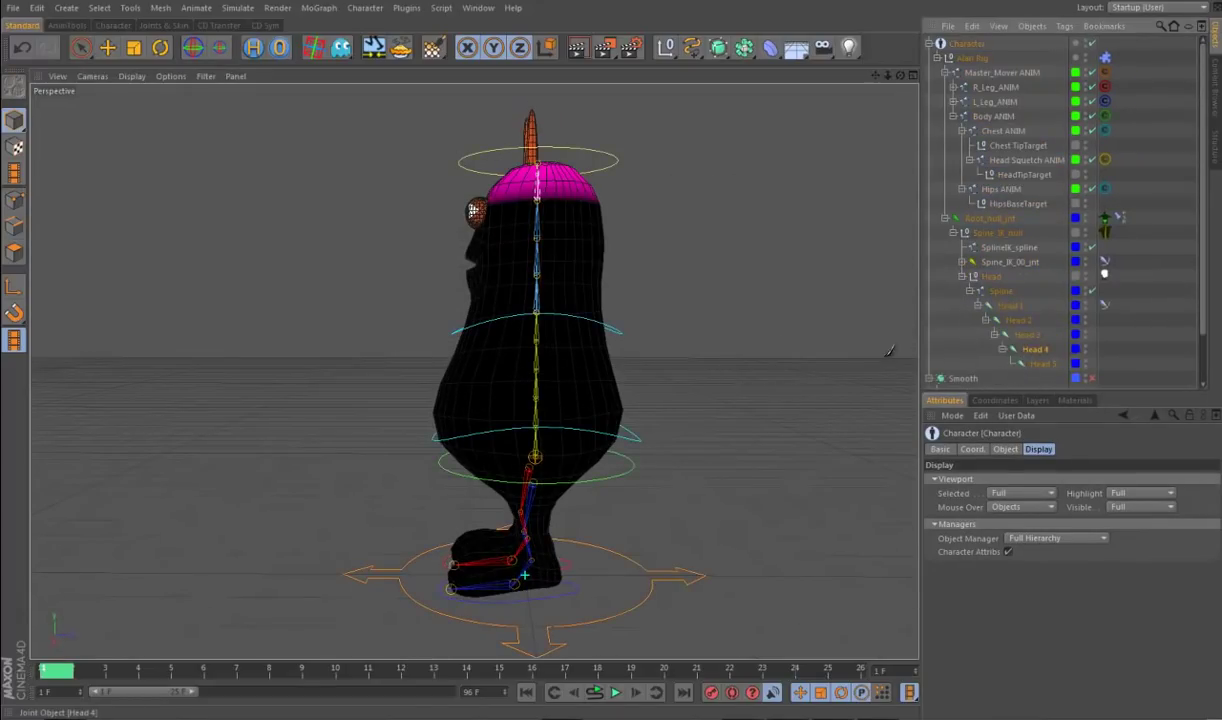
left_click_drag(690, 385, 775, 382, "alt")
left_click(83, 47)
left_click_drag(707, 327, 492, 210, "alt")
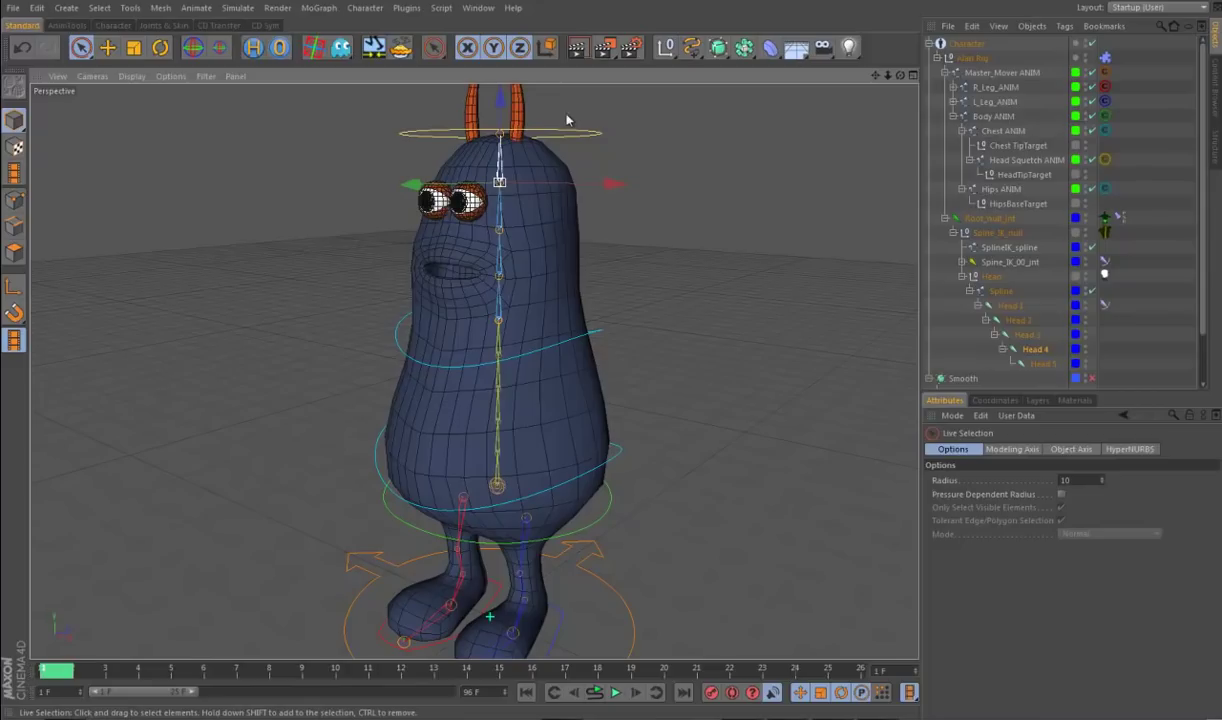
left_click_drag(667, 258, 790, 415, "alt")
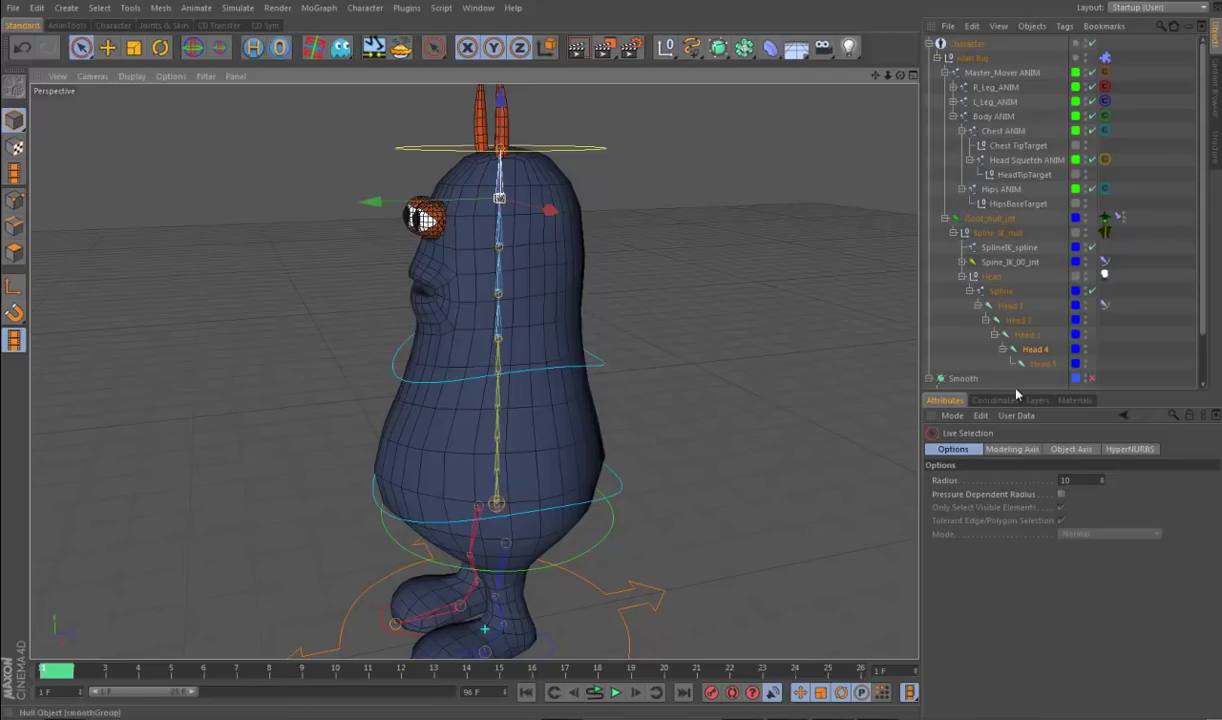
Step: Expand the Head Objects null and select the two eye ball root nulls and both horns inside it
left_click_drag(990, 393, 993, 514)
left_click_drag(715, 482, 736, 480, "alt")
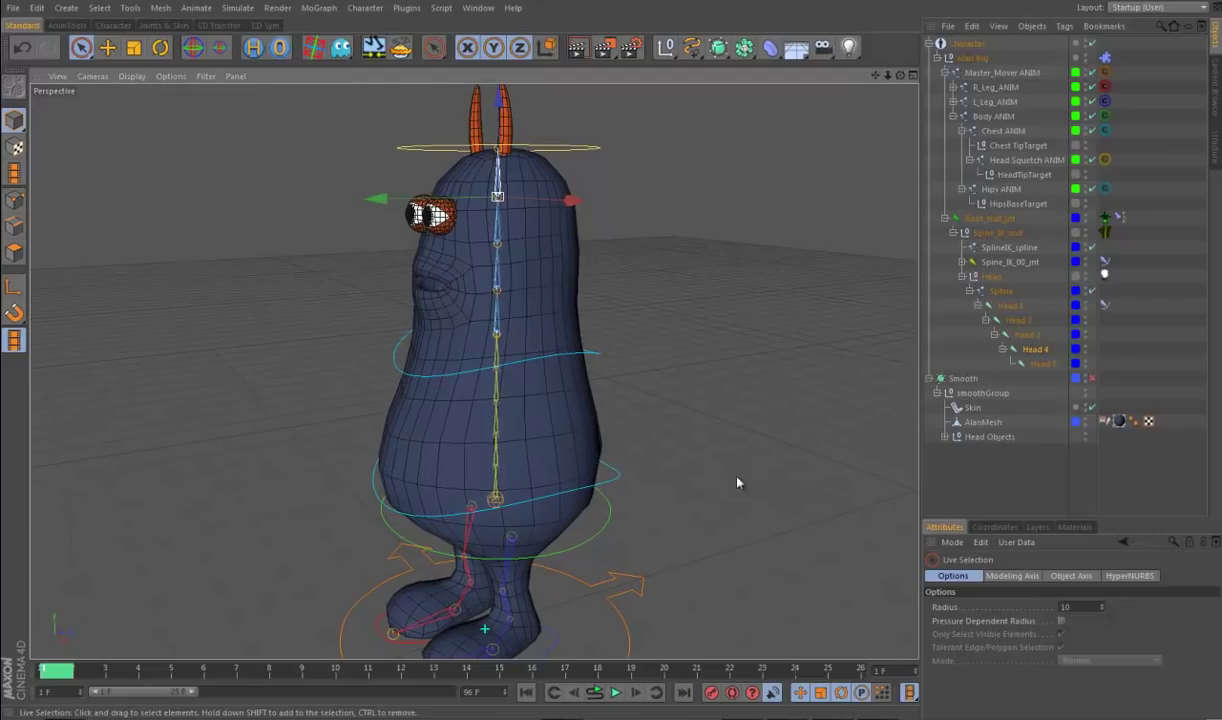
left_click(946, 437)
left_click_drag(1021, 514, 997, 443)
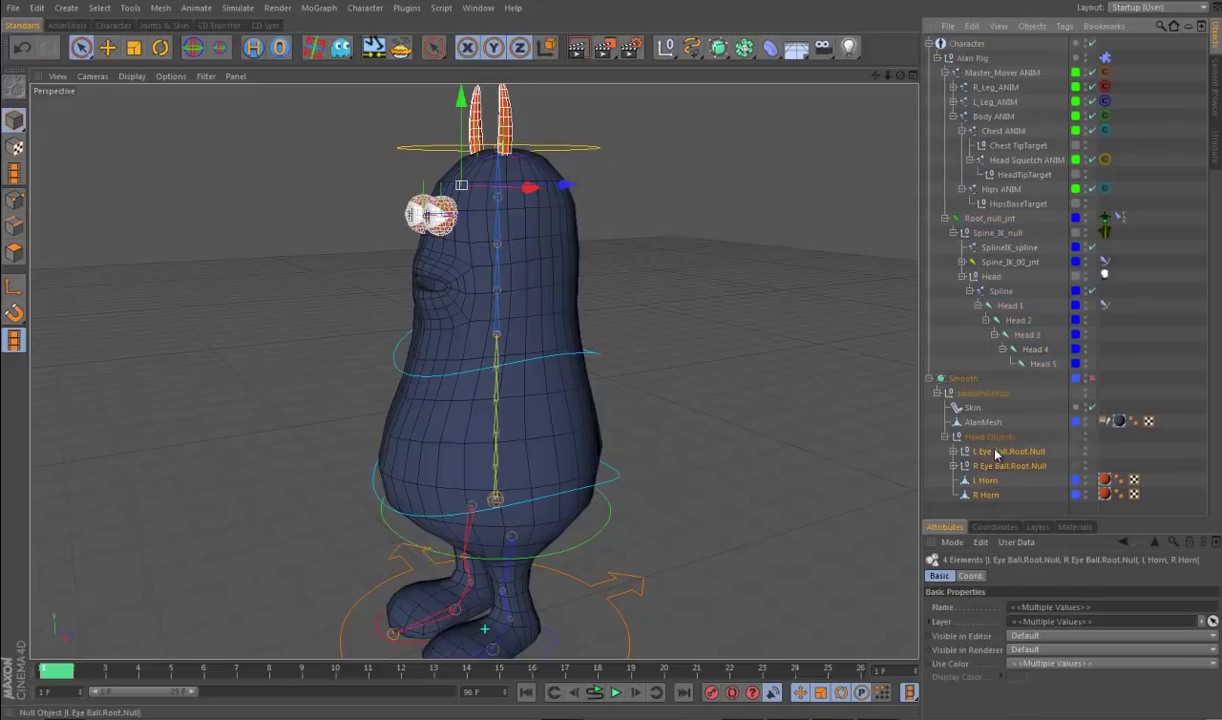
Step: Try shifting the Head Objects null slightly, and undo the move
left_click(986, 439)
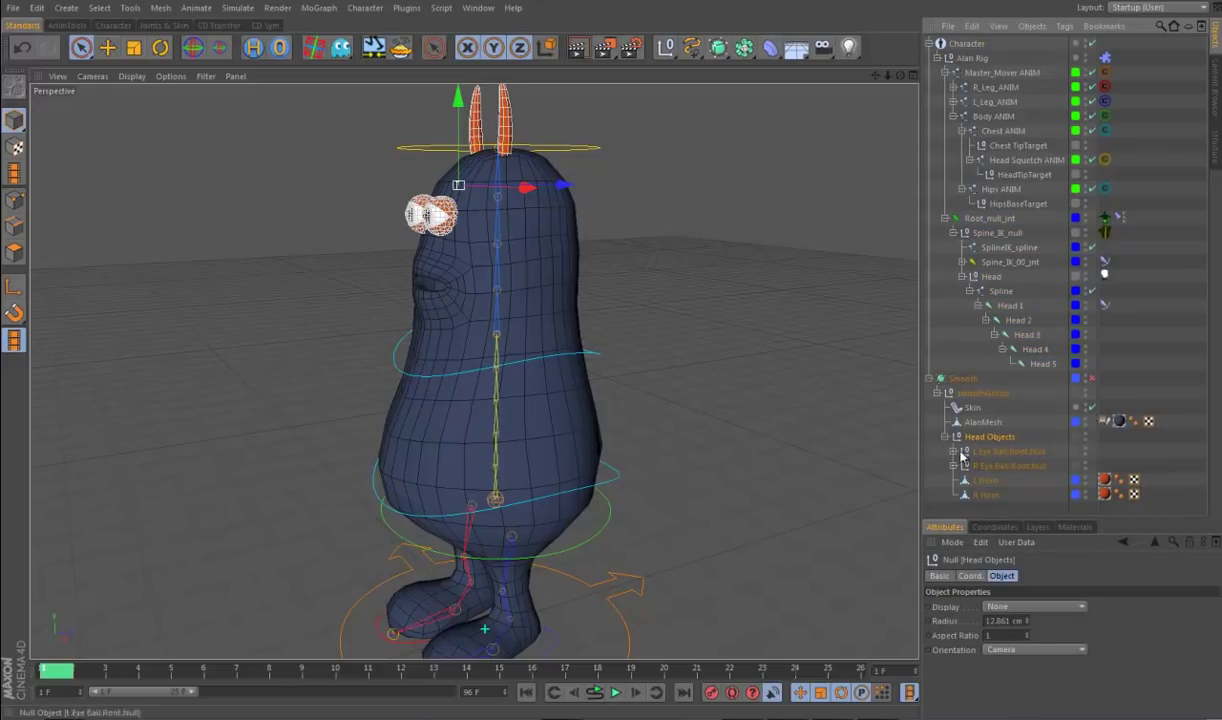
left_click_drag(463, 190, 476, 190)
key("ctrl+z")
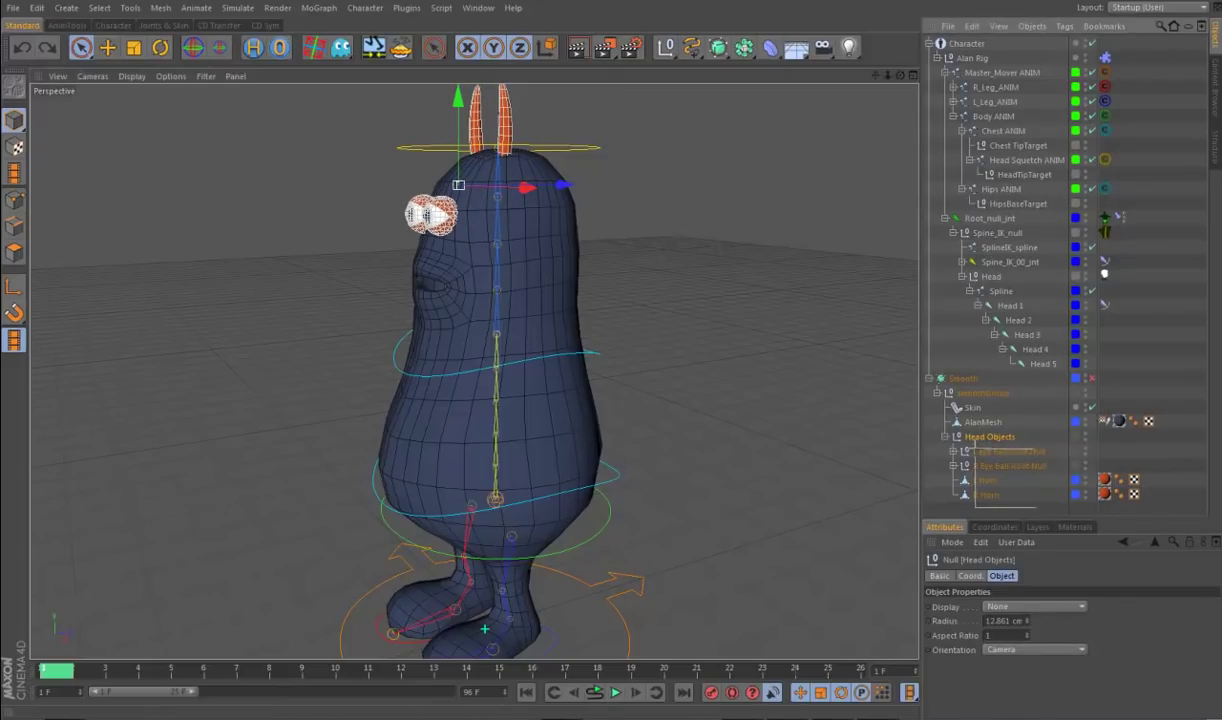
Step: Move both eye ball root nulls and both horns out of Head Objects to the top level of the hierarchy
left_click_drag(977, 478, 985, 453)
left_click_drag(997, 513, 1003, 505)
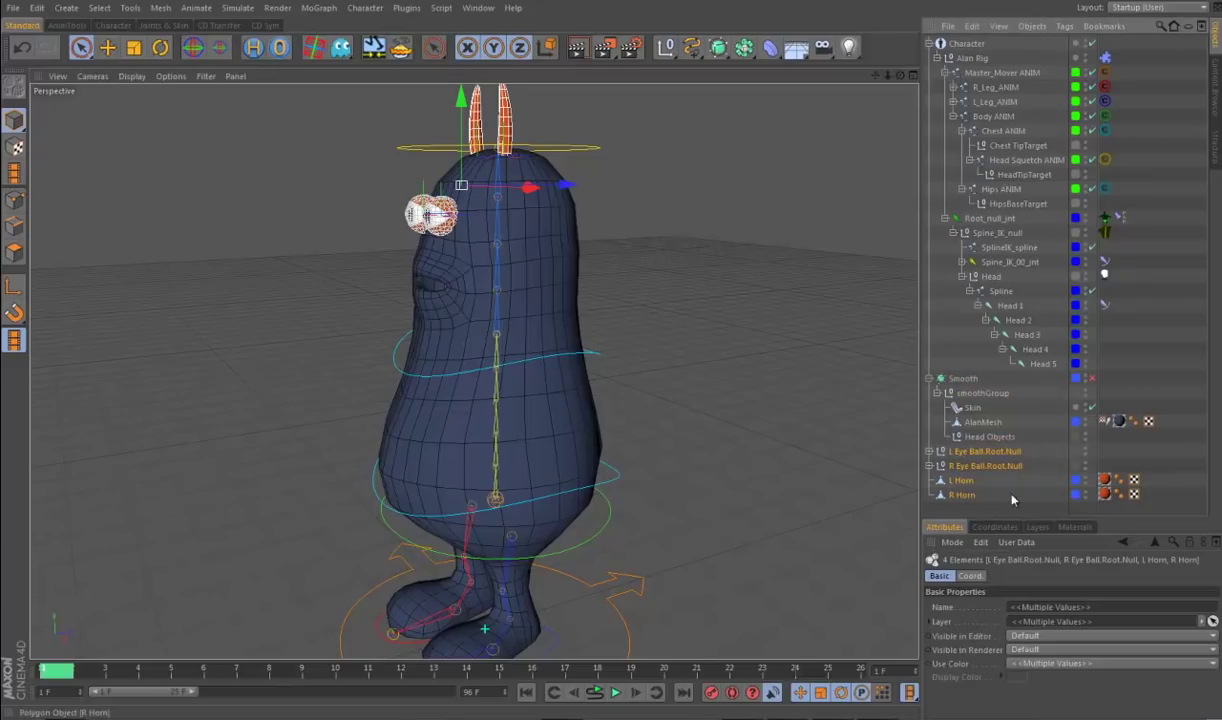
Step: Add a PSR constraint to the Head Objects null with the Head 4 joint as its target
left_click(1010, 439)
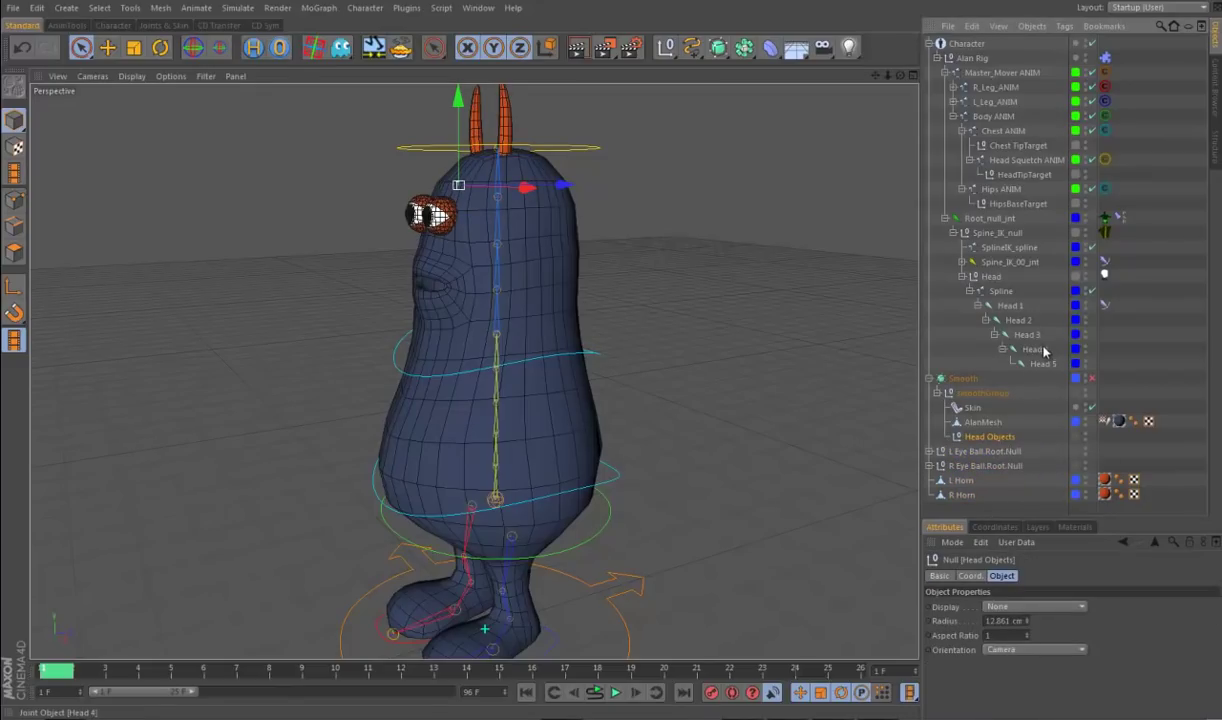
left_click(1036, 349, "ctrl")
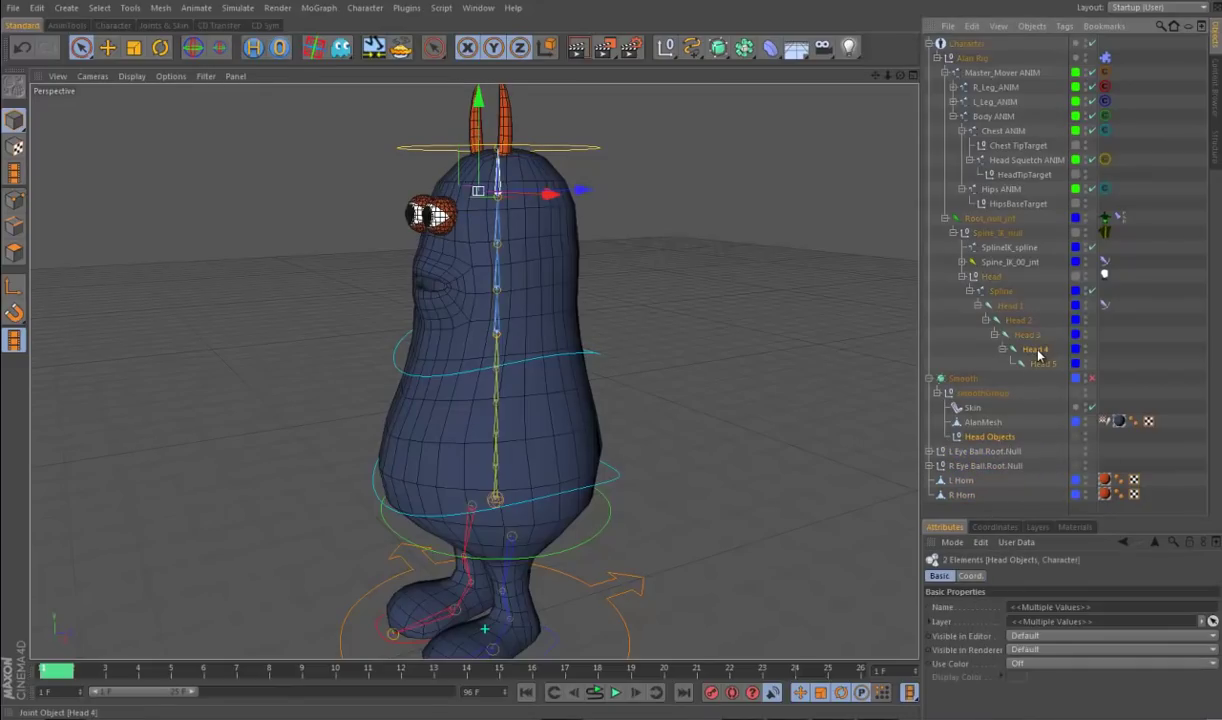
left_click(365, 8)
mouse_move(390, 73)
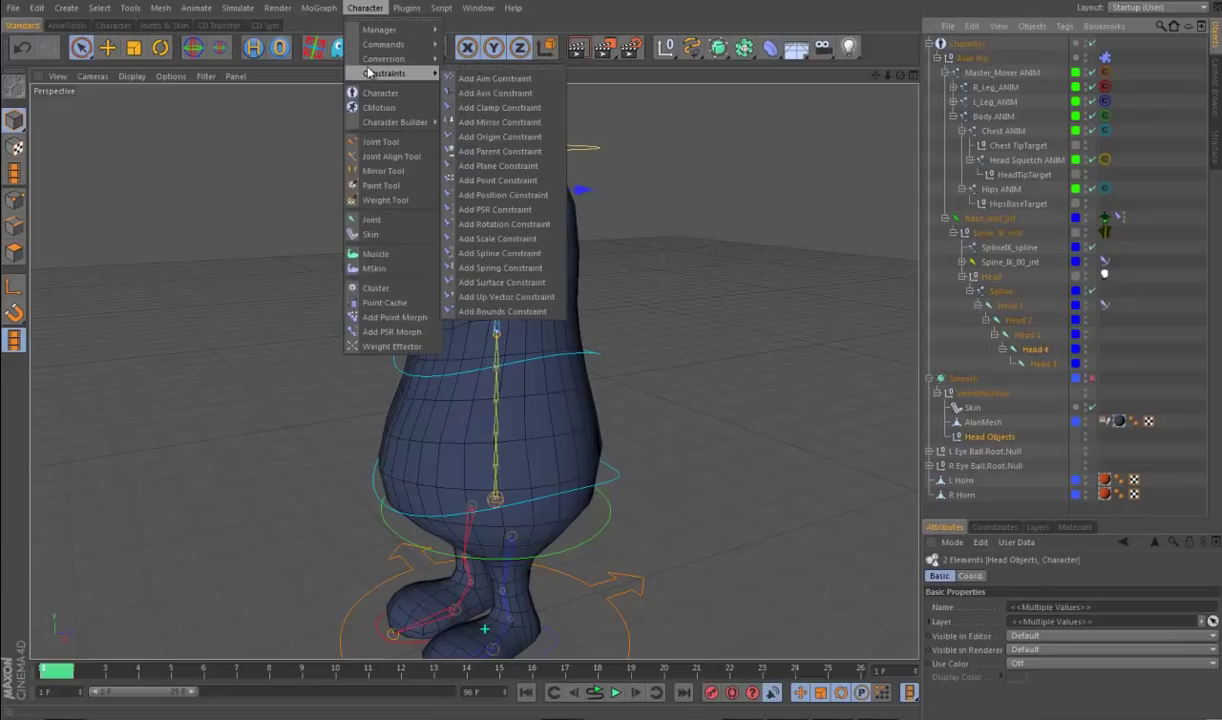
left_click(512, 210)
left_click(975, 436)
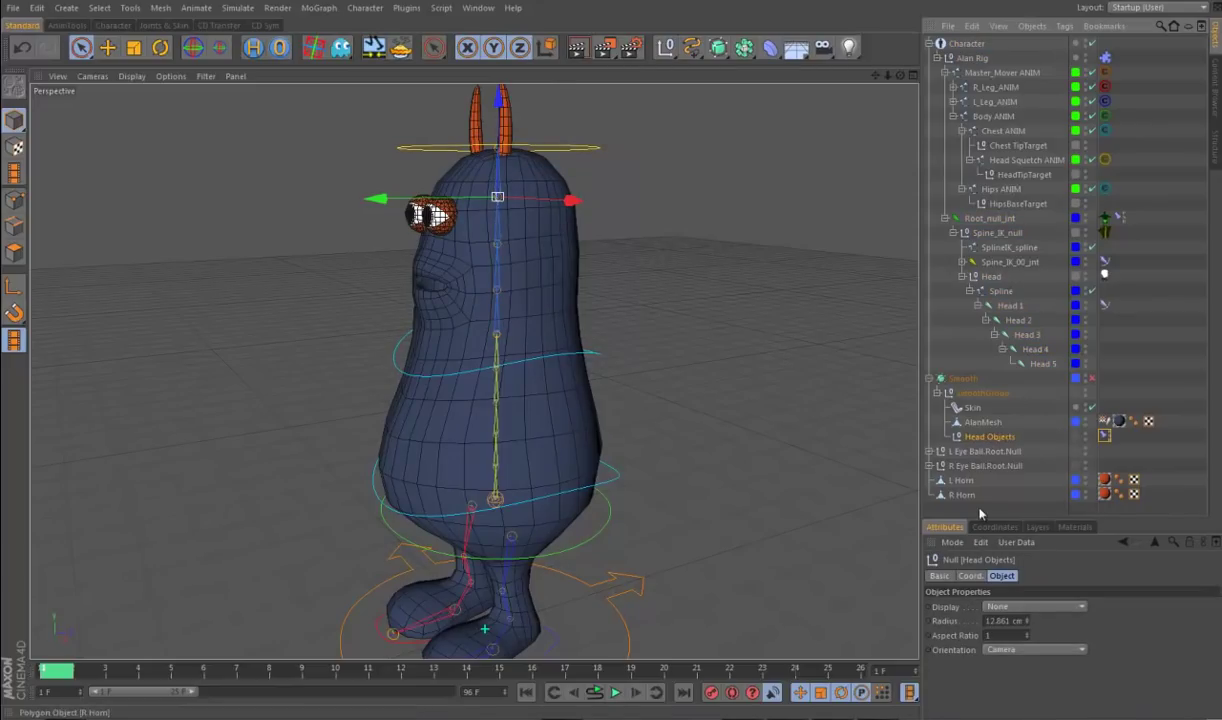
Step: Put both eye ball root nulls and both horns back inside the Head Objects null and clear the selection
left_click_drag(1000, 510, 1007, 439)
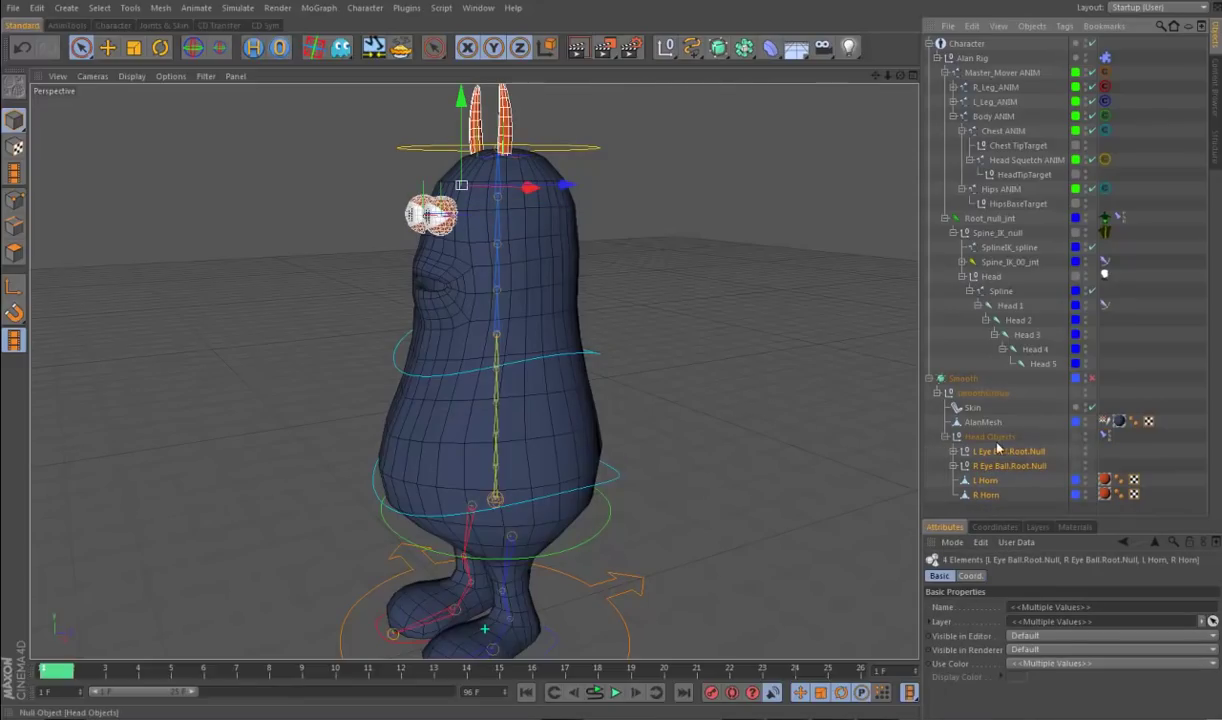
left_click(770, 408)
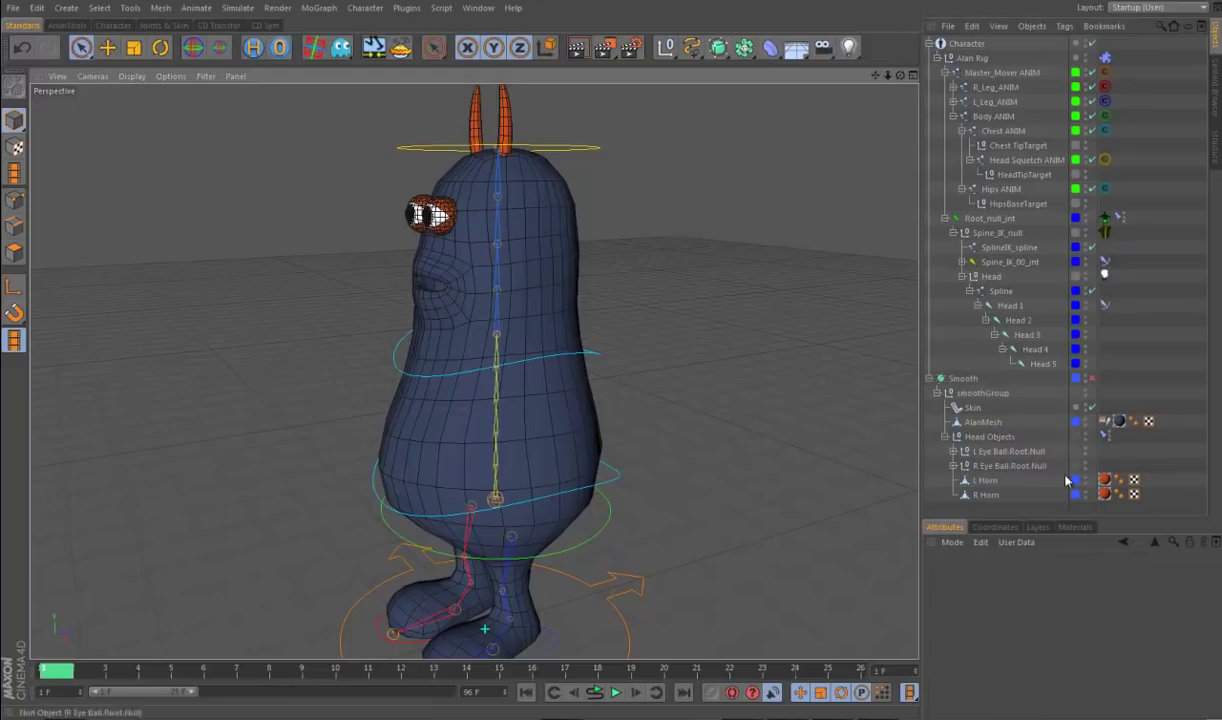
Step: Set the Character object's Object Manager display to Controllers and switch the Character to Animate mode
left_click(940, 45)
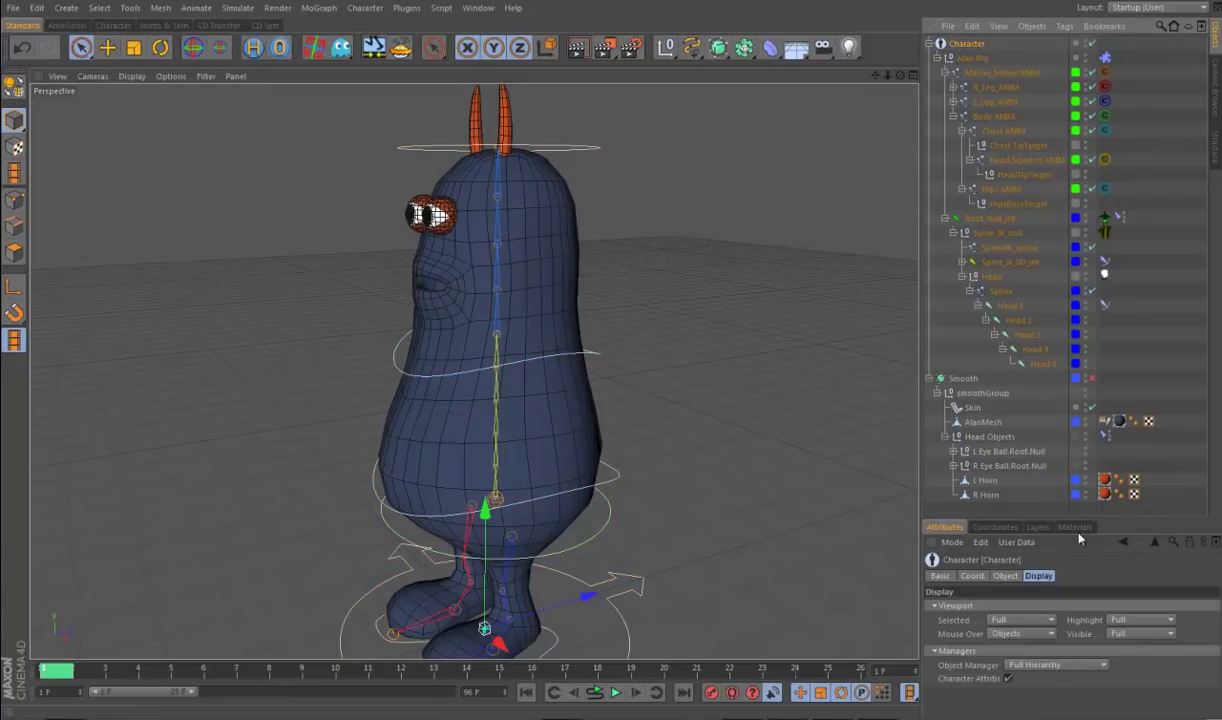
left_click_drag(1065, 516, 1060, 287)
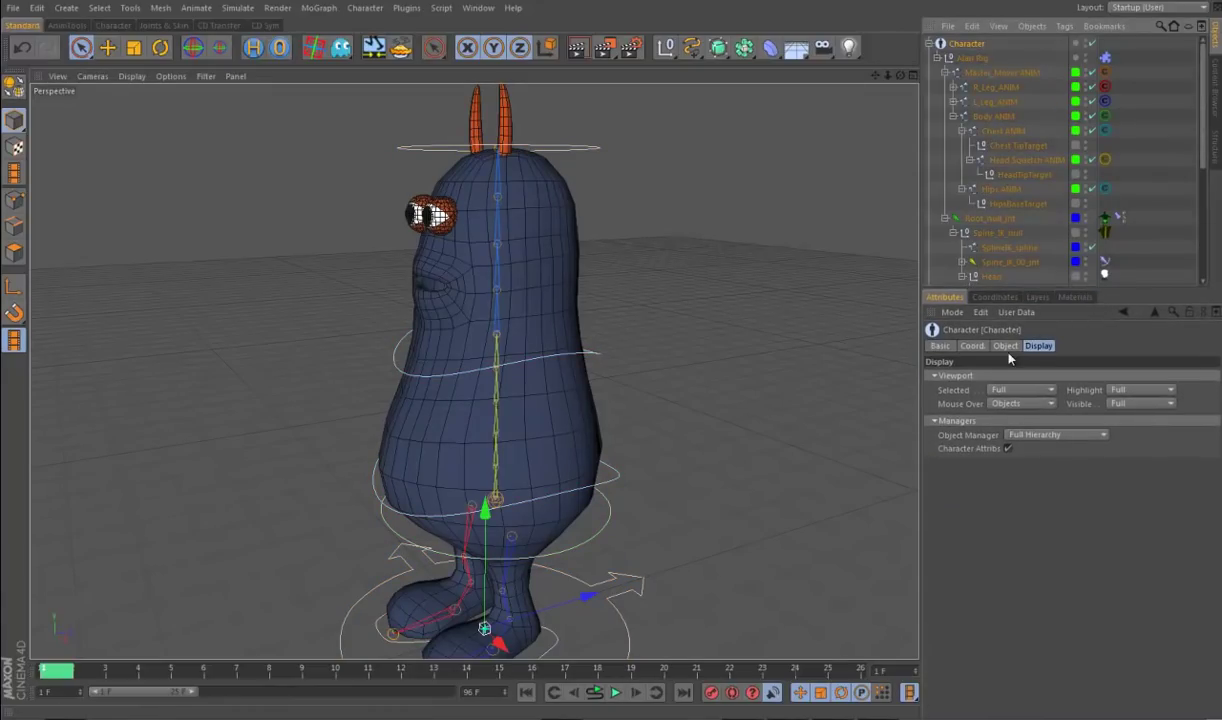
left_click(1055, 434)
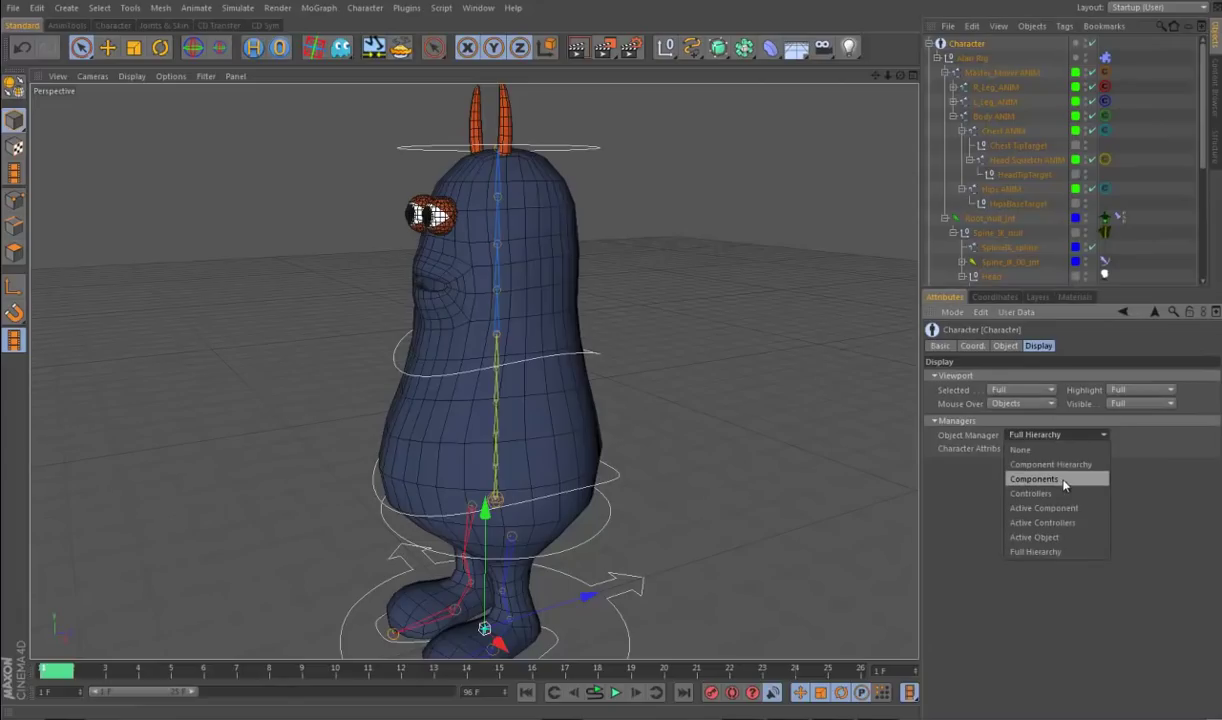
left_click(1048, 493)
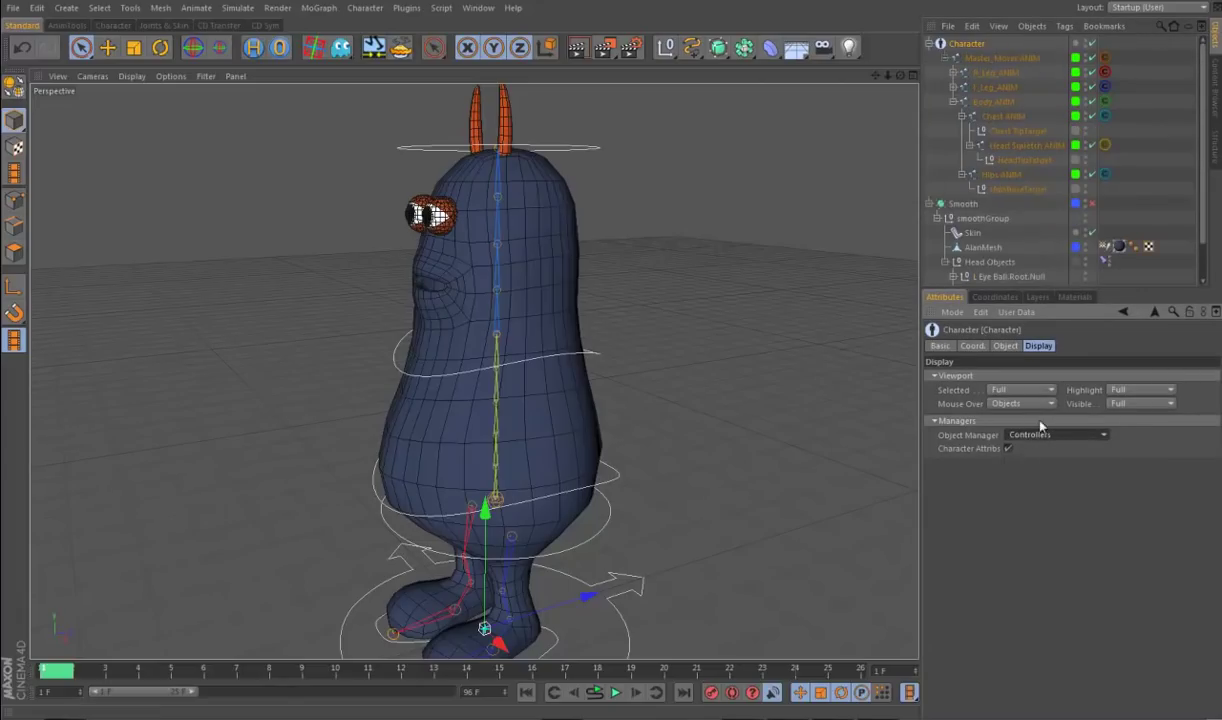
left_click(1005, 347)
left_click(1052, 377)
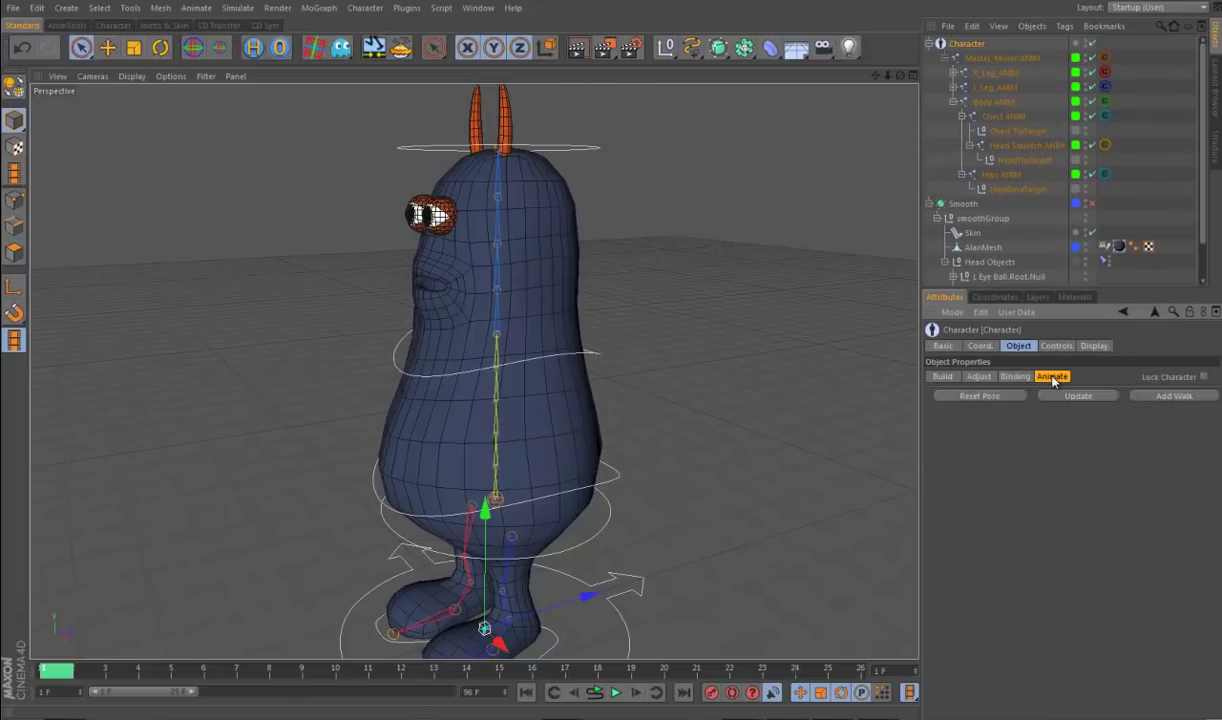
Step: Try moving the Head Squetch controller with the Move tool, and undo the move
left_click(595, 150)
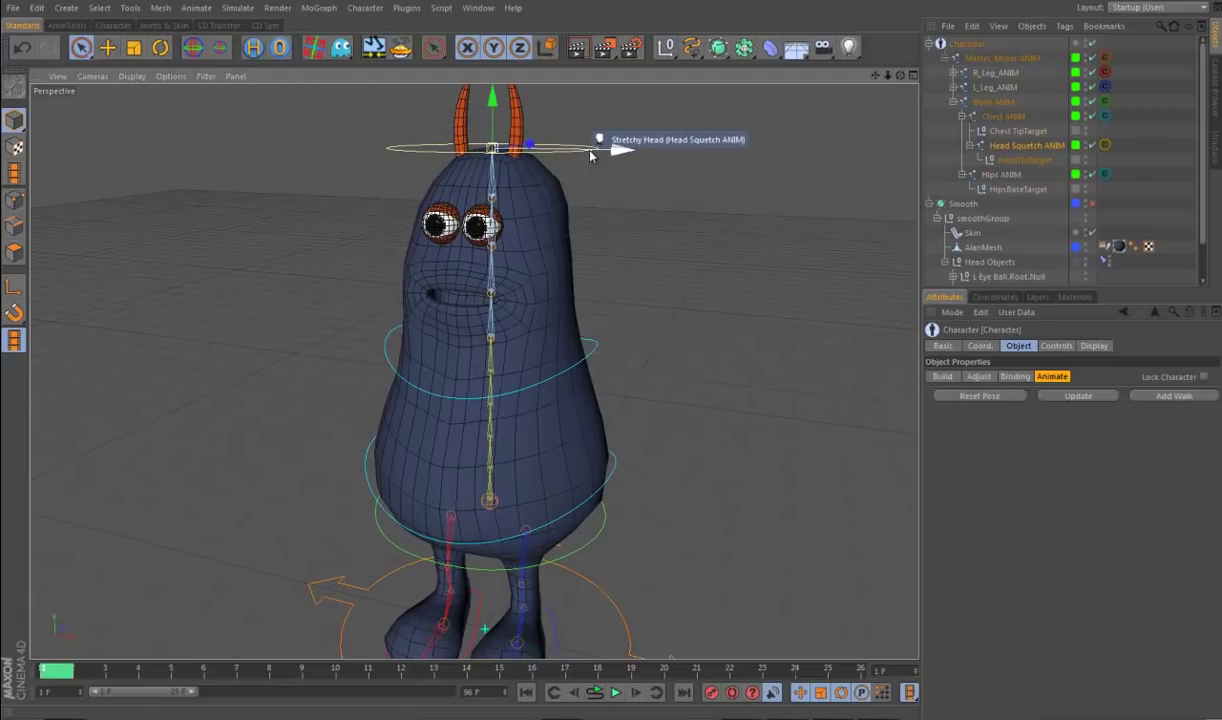
key("e")
left_click_drag(709, 333, 755, 389)
key("ctrl+z")
scroll(760, 470, "down", 6)
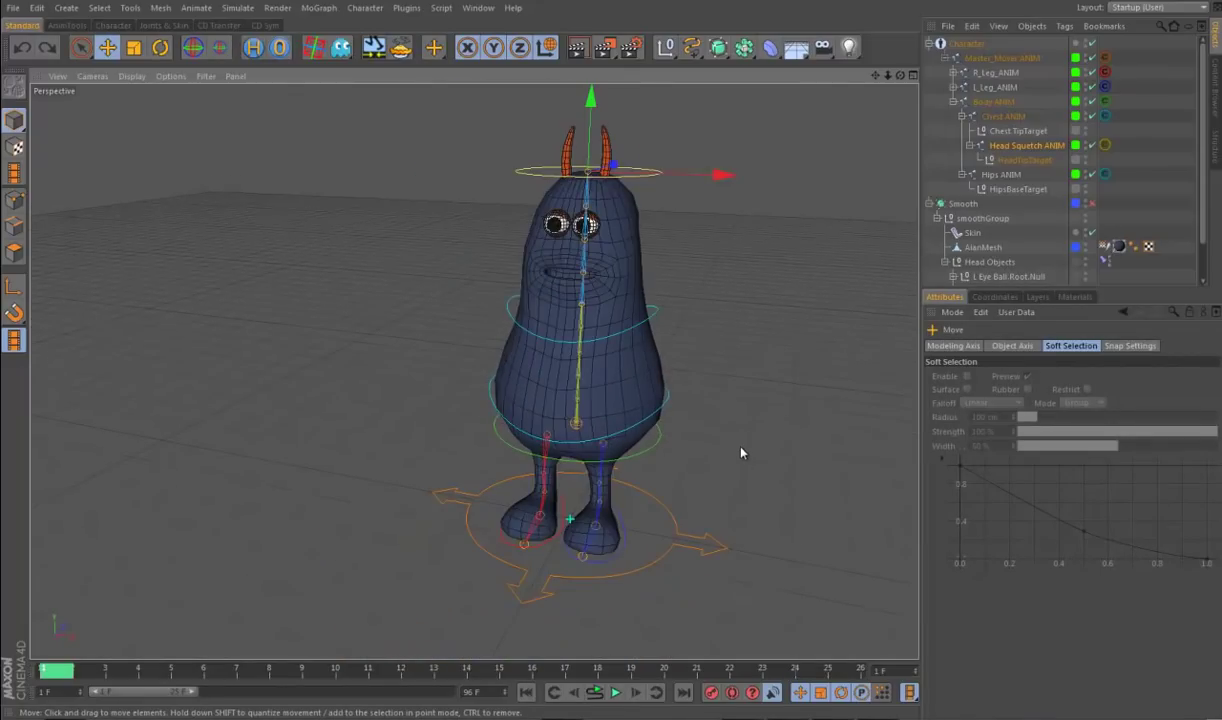
Step: Try moving the Body, Hips and Chest controllers, and undo the moves
left_click(655, 437)
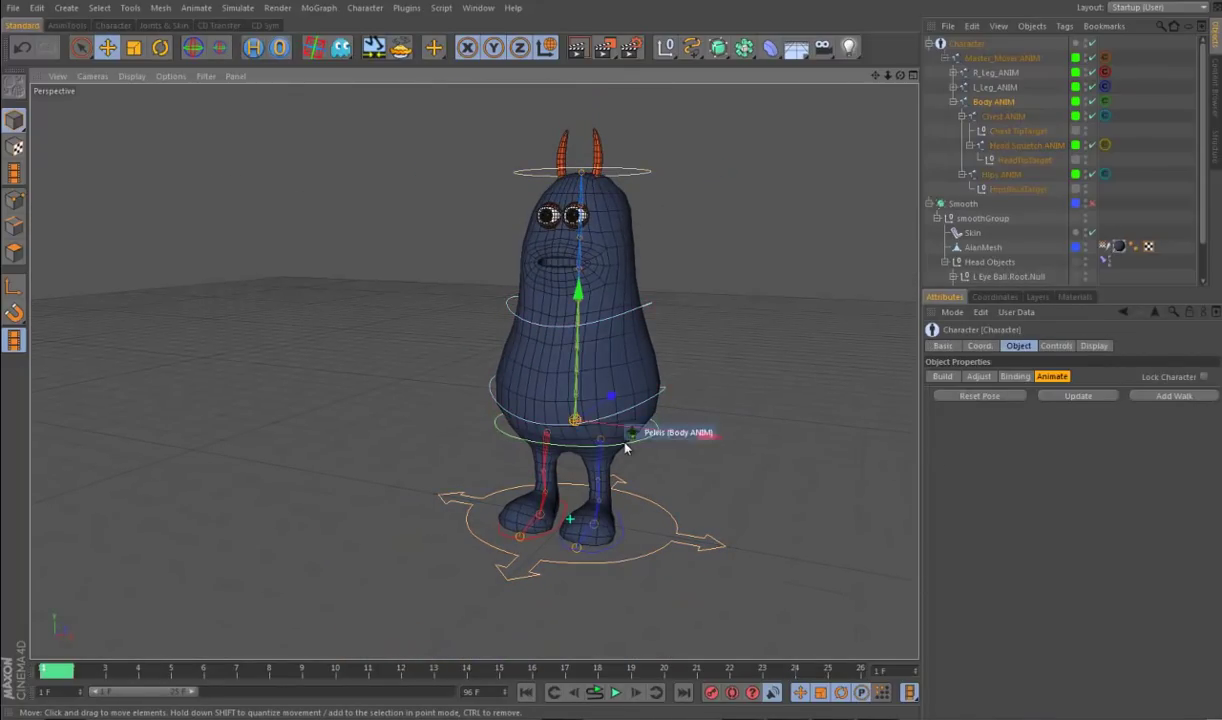
left_click_drag(742, 499, 726, 466)
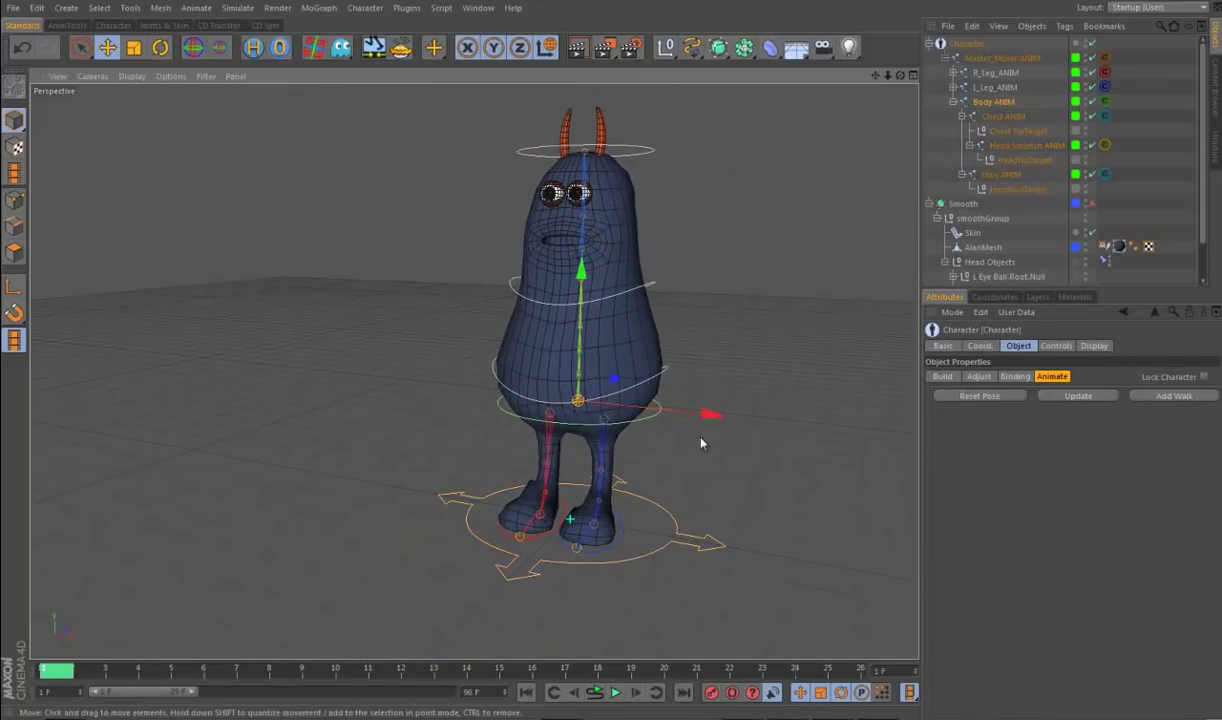
left_click(660, 397)
left_click(660, 397)
left_click_drag(712, 406, 726, 359)
left_click(655, 298)
key("ctrl+z")
Step: Select the left leg controller, show its foot controls, and bring the feet into close view
left_click(625, 543)
left_click_drag(822, 515, 862, 483, "alt")
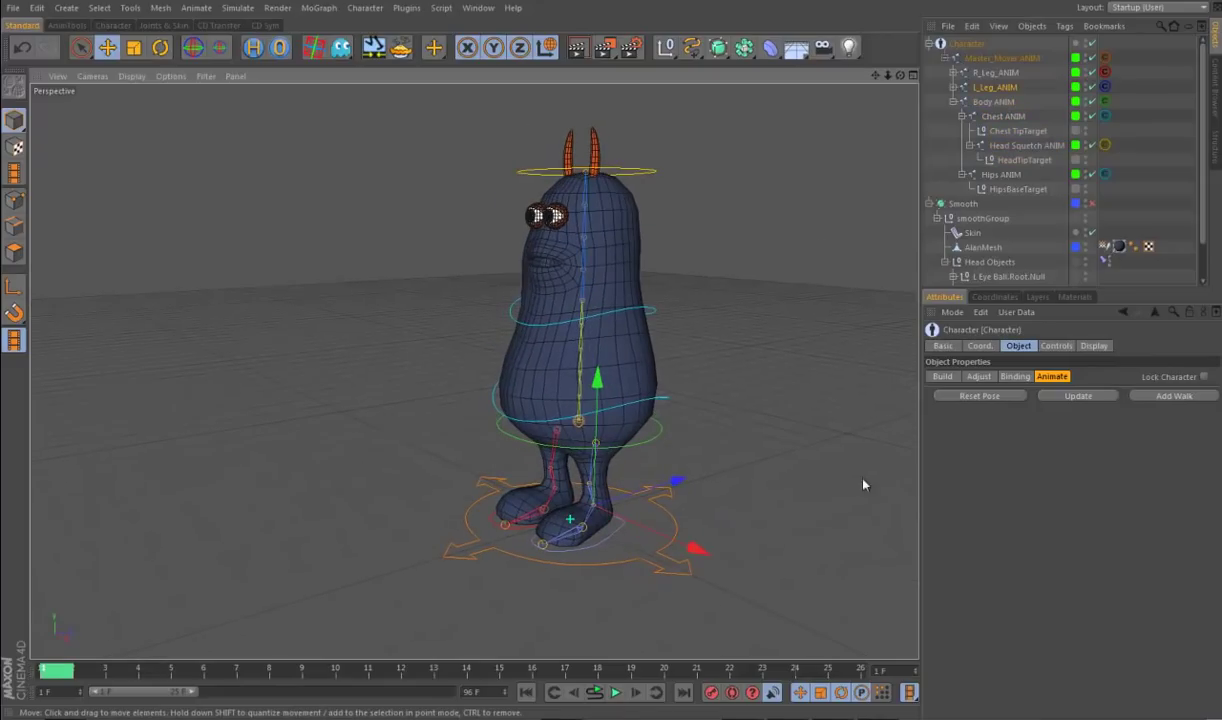
left_click(1056, 346)
mouse_move(828, 531)
left_mouse_down("alt")
mouse_move(848, 469)
mouse_move(815, 517)
left_mouse_up("alt")
right_click_drag(813, 512, 836, 526, "alt")
left_click_drag(836, 526, 877, 537, "alt")
middle_click_drag(877, 537, 890, 573, "alt")
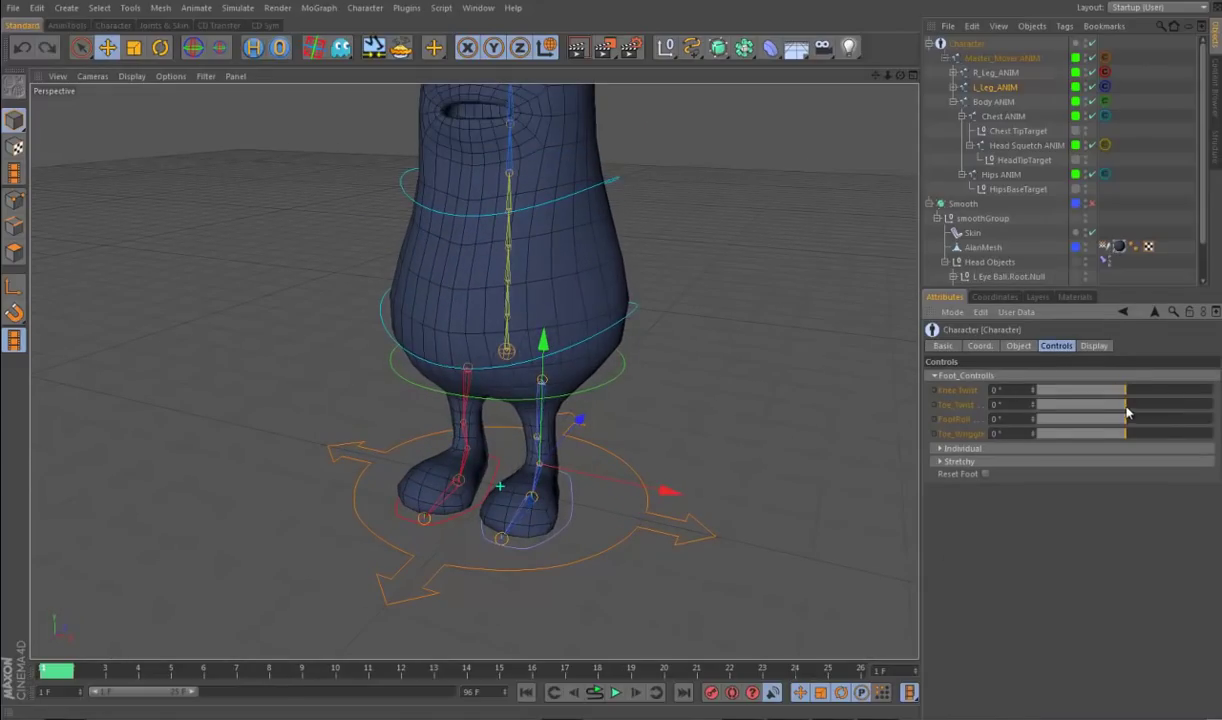
Step: Try the left foot's twist, FootRoll and wiggle sliders, with FootRoll at 15°, and undo the changes
left_click_drag(1124, 406, 1140, 426)
key("ctrl+z")
left_click_drag(770, 525, 636, 513, "alt")
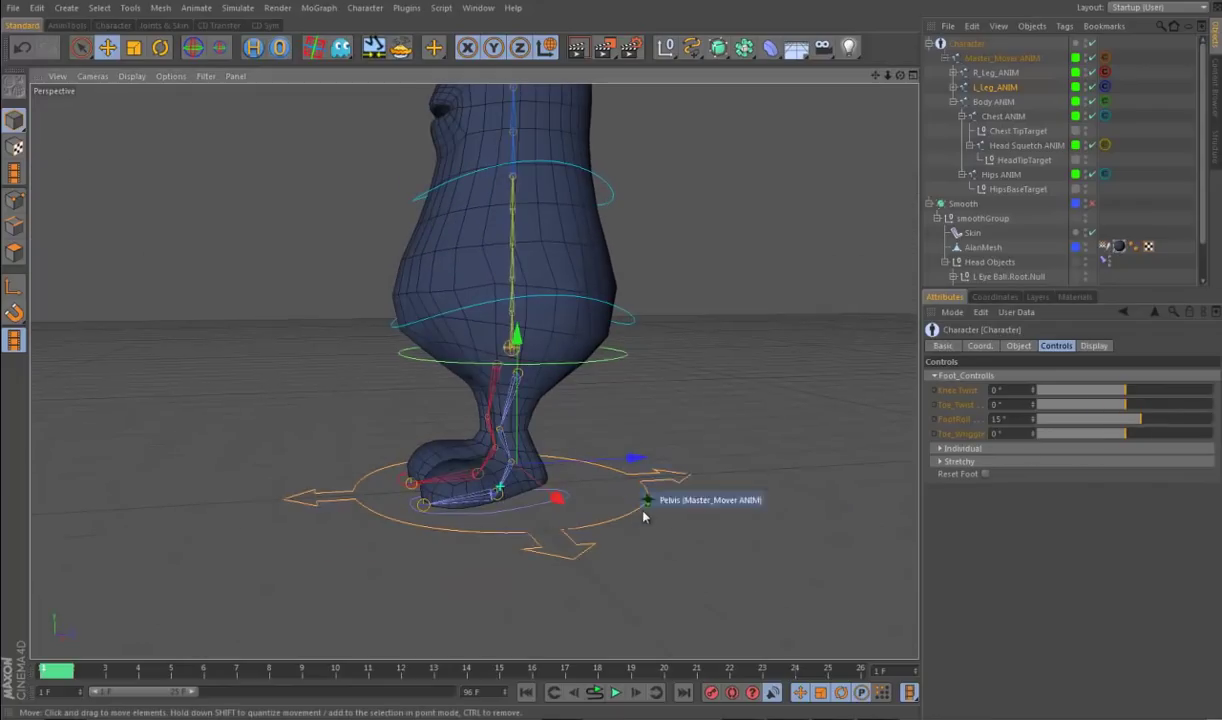
left_click_drag(1122, 424, 1135, 466)
key("ctrl+z")
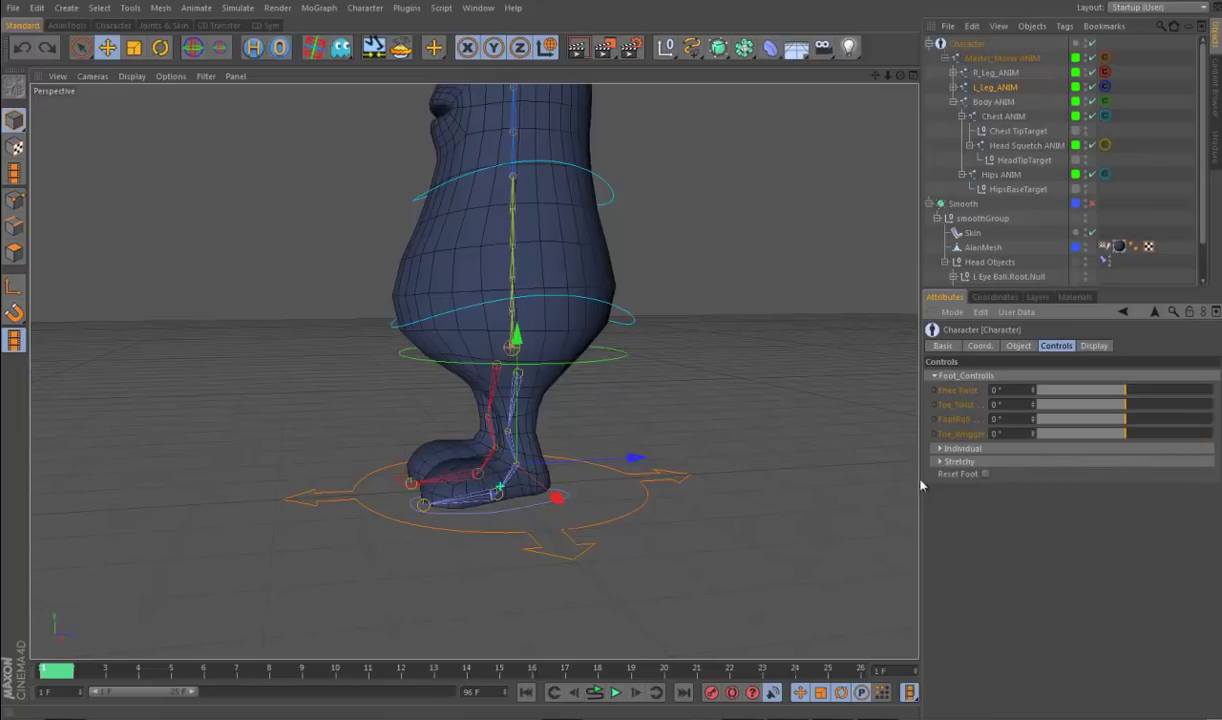
Step: Try the left foot's individual lift sliders, then collapse the Individual group
left_click_drag(788, 515, 830, 525, "alt")
left_click(960, 448)
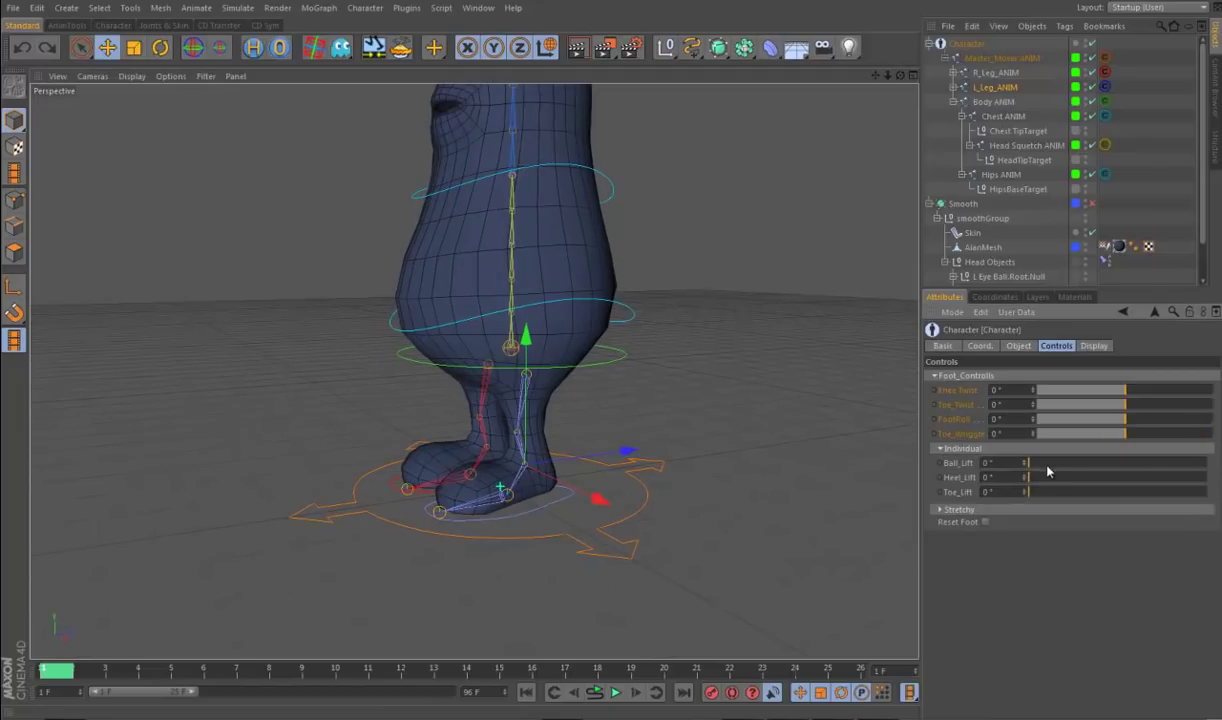
left_click_drag(1047, 477, 1028, 506)
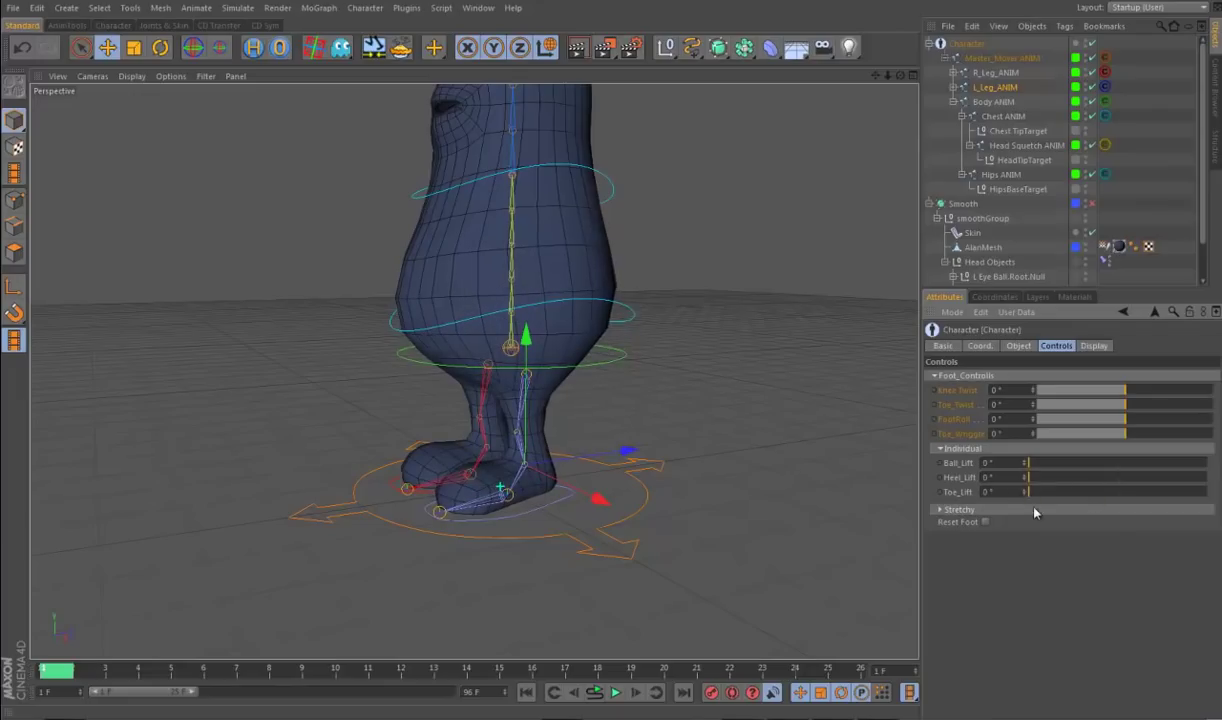
left_click(966, 449)
Step: Try the left leg's Stretchy settings, with LegScale at 1.16 and LimbBias at 56%, and reset the foot
left_click(950, 464)
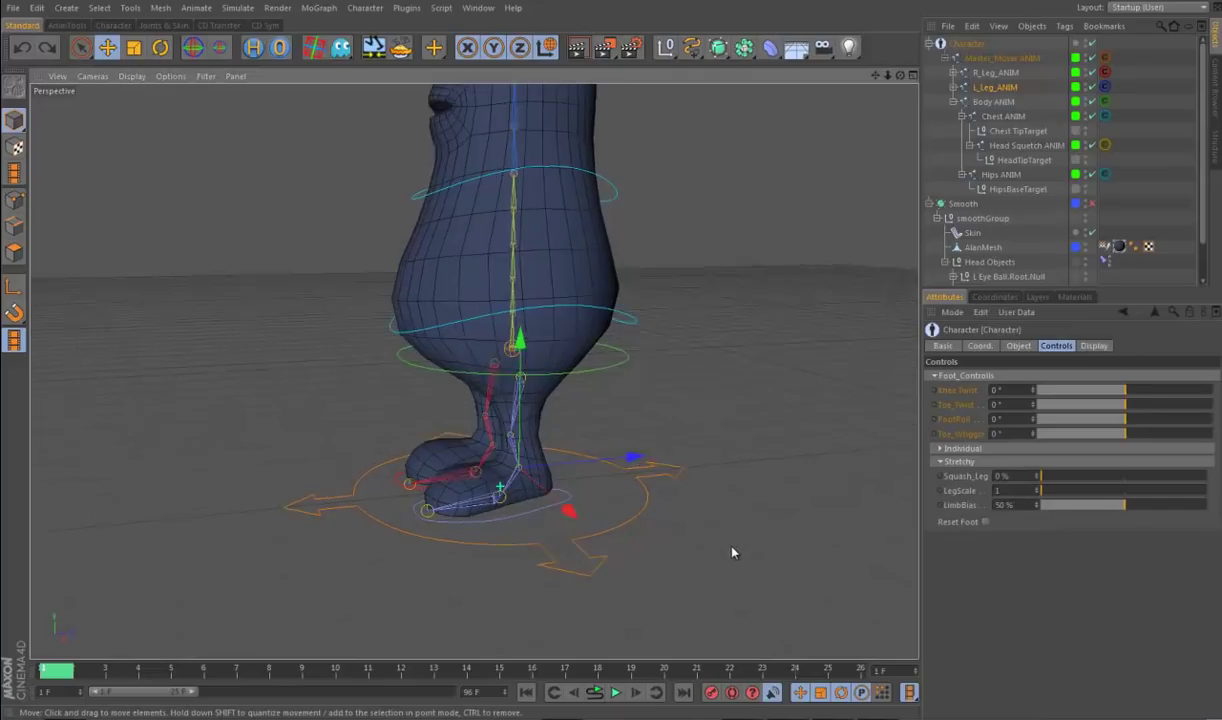
left_click_drag(734, 547, 734, 577, "alt")
left_click_drag(1056, 478, 1192, 483)
key("ctrl+z")
left_click_drag(1064, 491, 1136, 515)
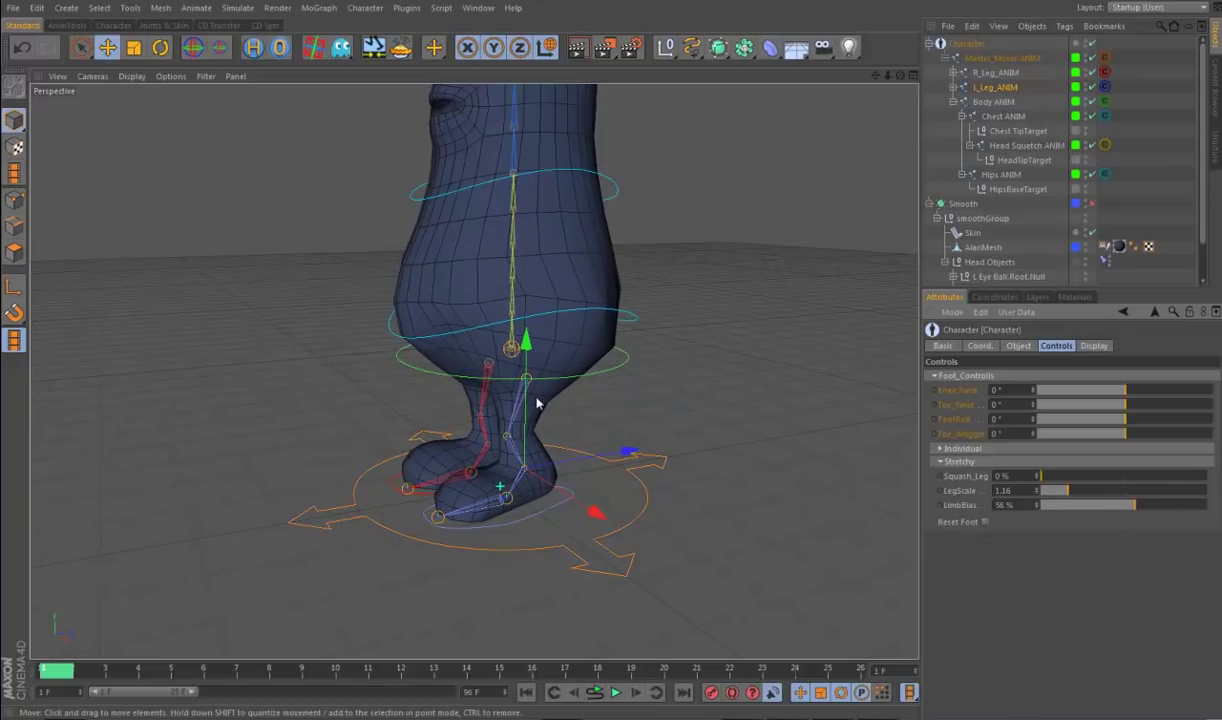
left_click(985, 522)
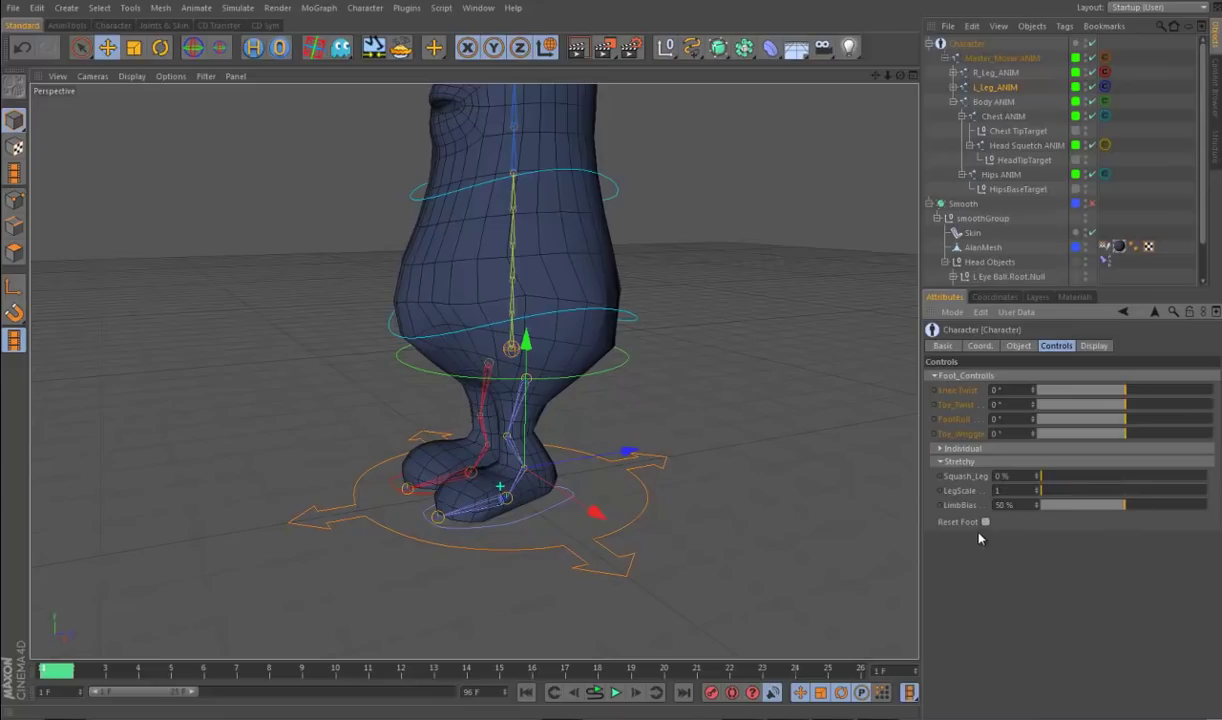
Step: Select the Character object and reset the pose of the whole rig
right_click_drag(788, 520, 745, 543, "alt")
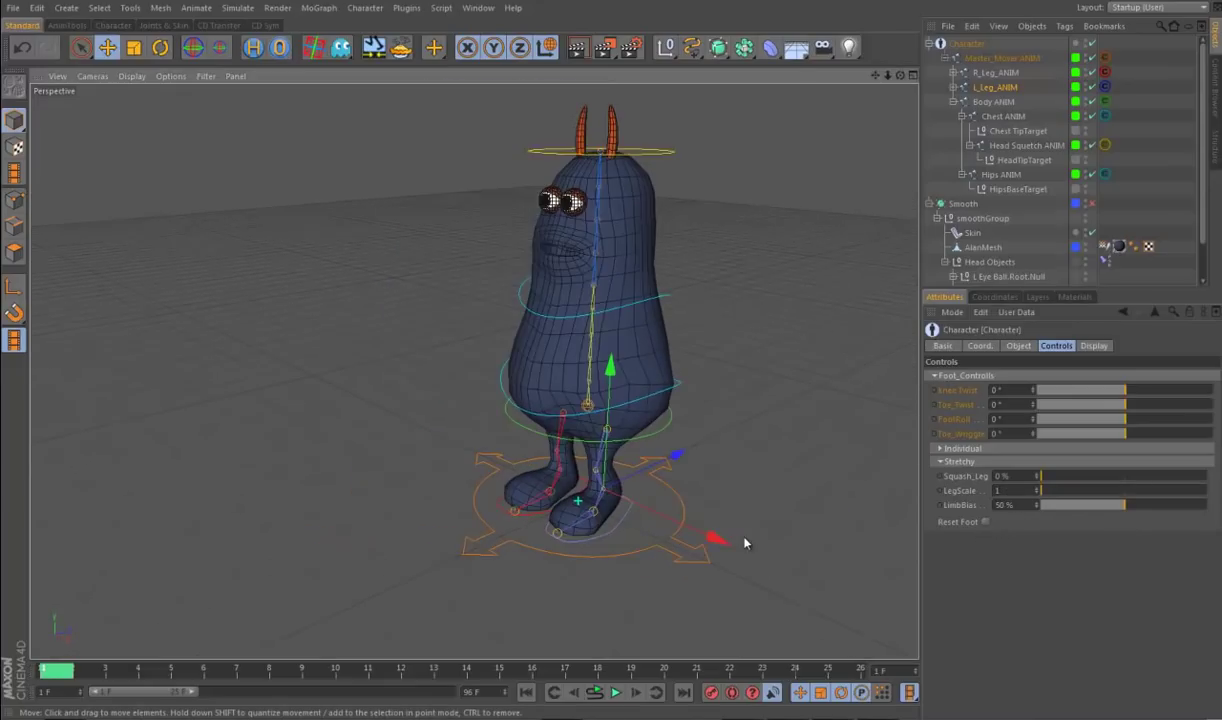
middle_click_drag(780, 532, 672, 582, "alt")
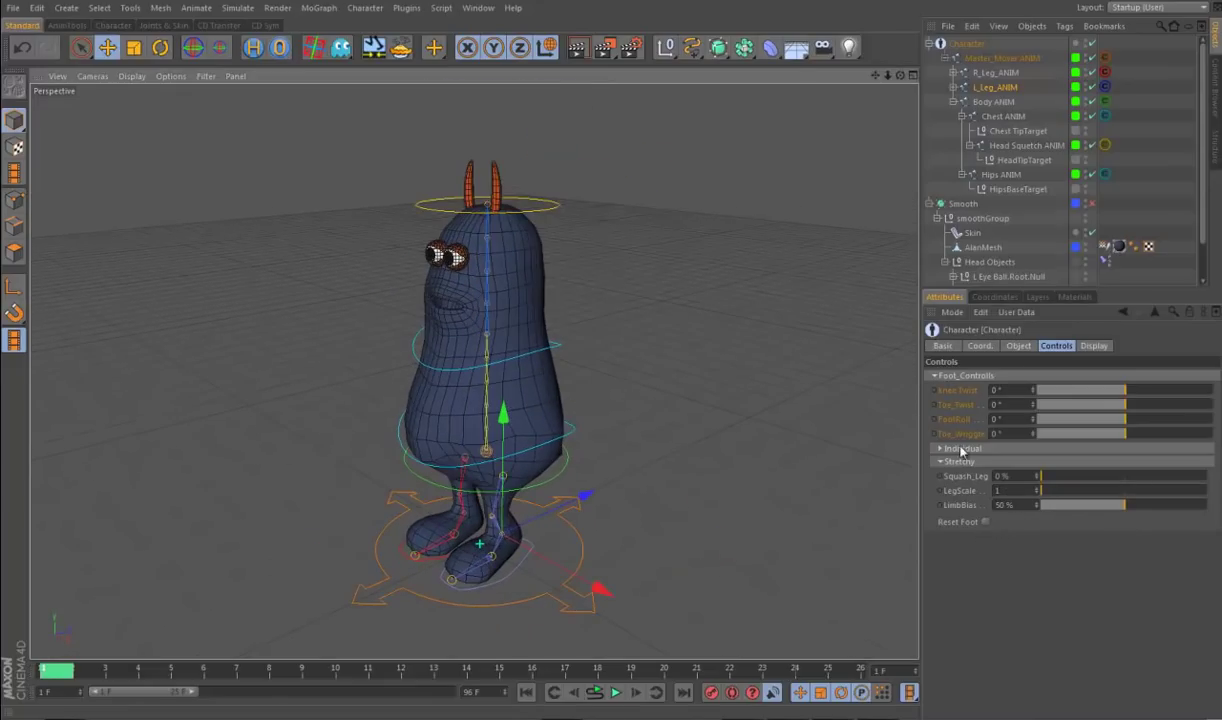
left_click(940, 44)
left_click(1020, 346)
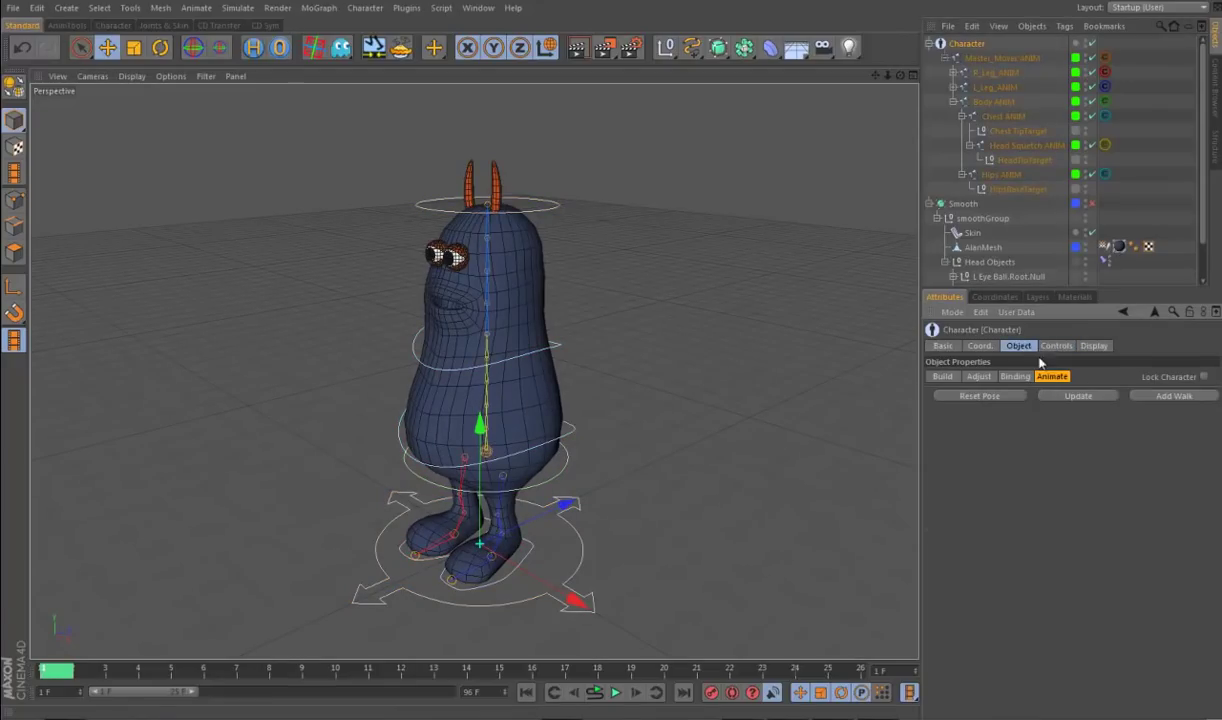
left_click(990, 397)
Step: Select the Chest controller and move it sideways so the upper body shifts and the spine bends
left_click_drag(675, 541, 645, 529, "alt")
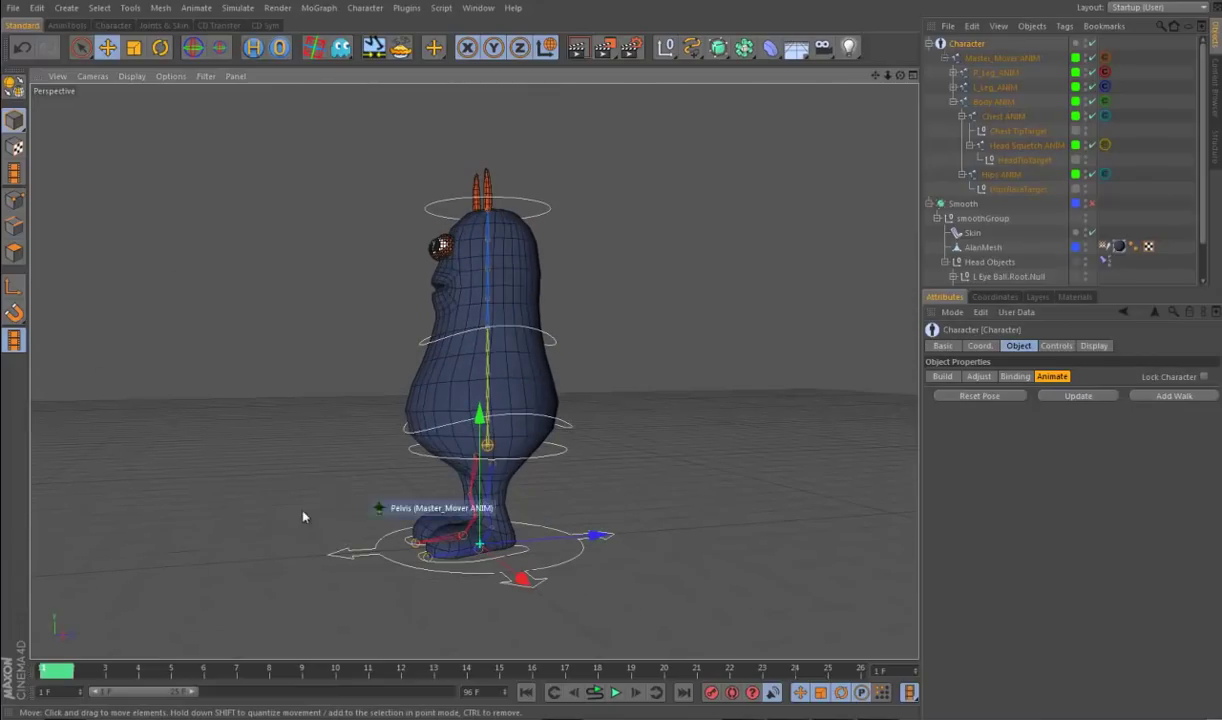
left_click_drag(627, 477, 692, 489, "alt")
left_click_drag(715, 552, 679, 532, "alt")
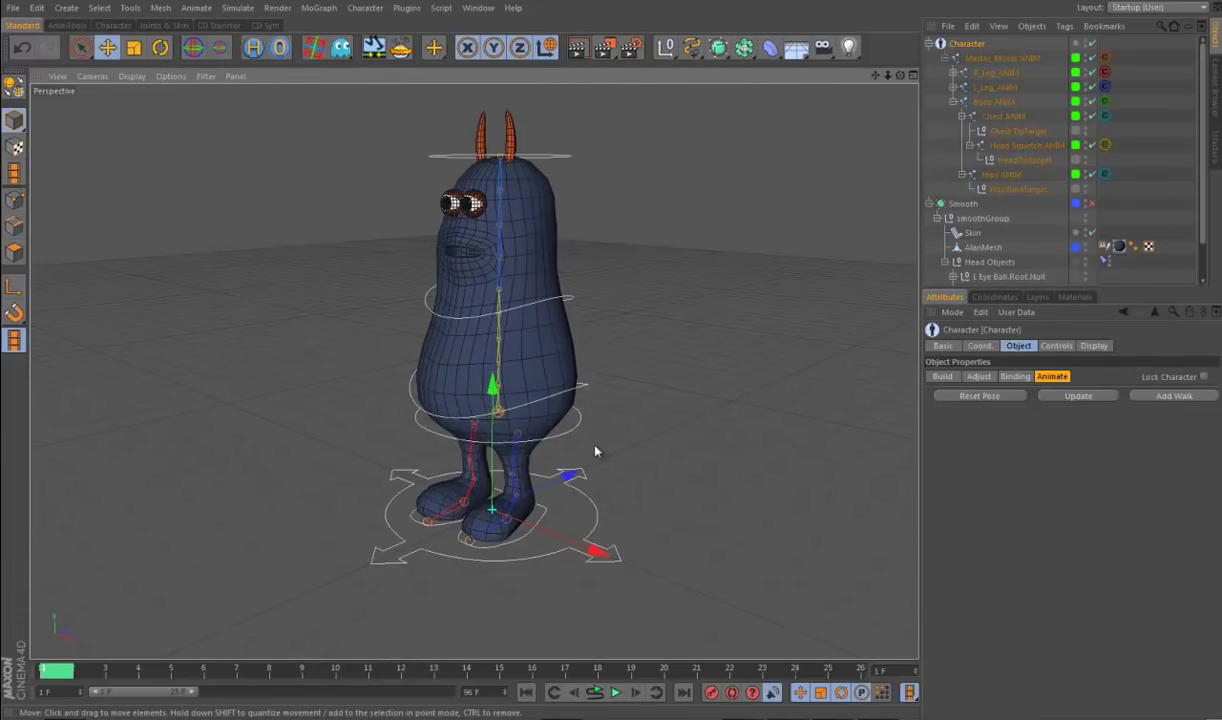
left_click_drag(576, 420, 680, 460, "alt")
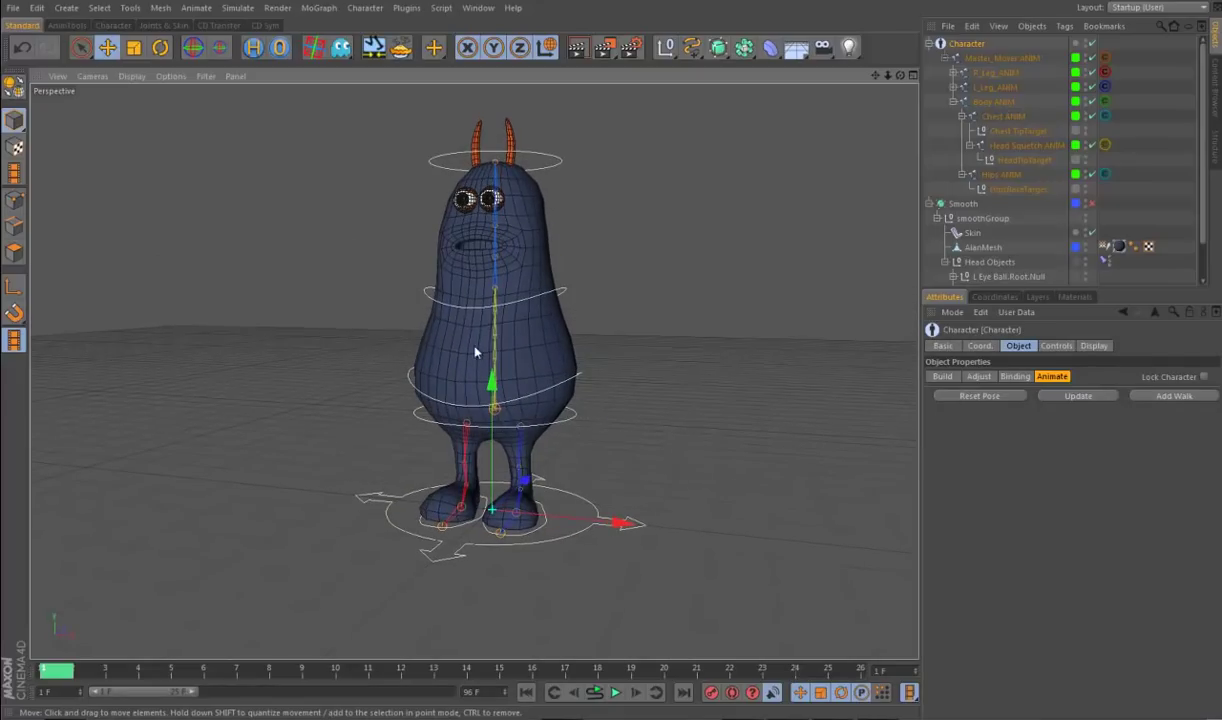
left_click(576, 420)
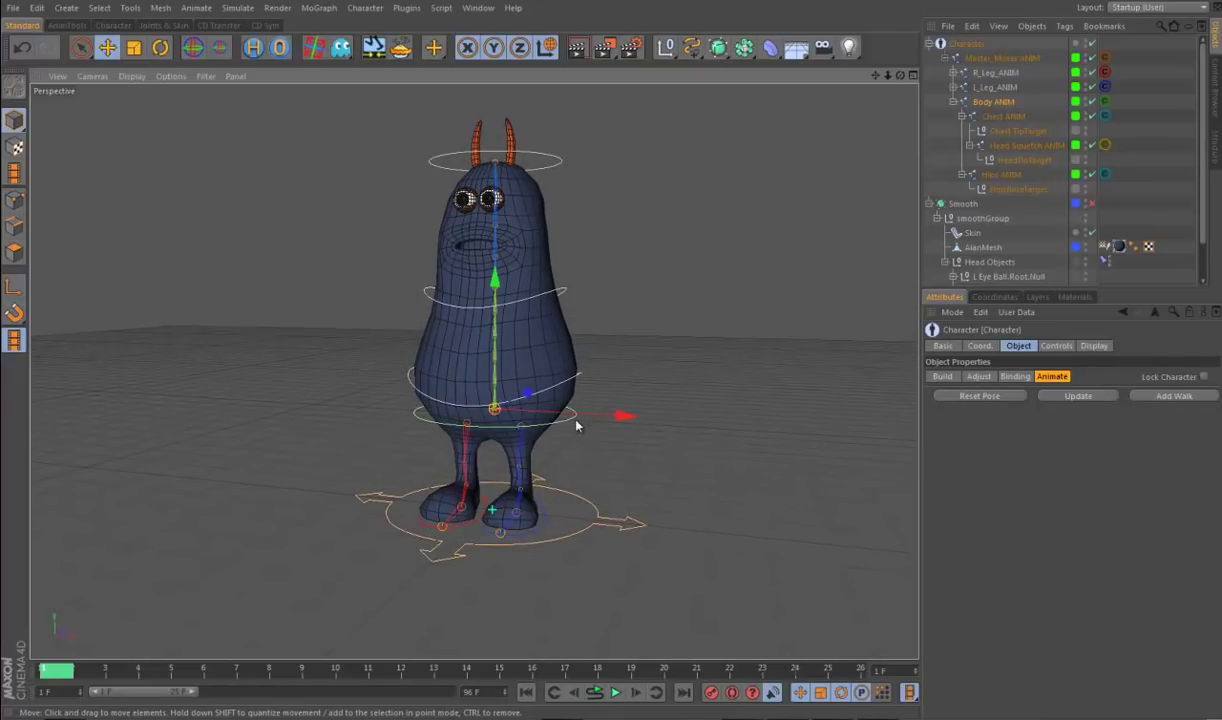
left_click(566, 293)
mouse_move(588, 319)
left_mouse_down()
mouse_move(660, 348)
mouse_move(630, 314)
mouse_move(638, 334)
mouse_move(600, 314)
left_mouse_up()
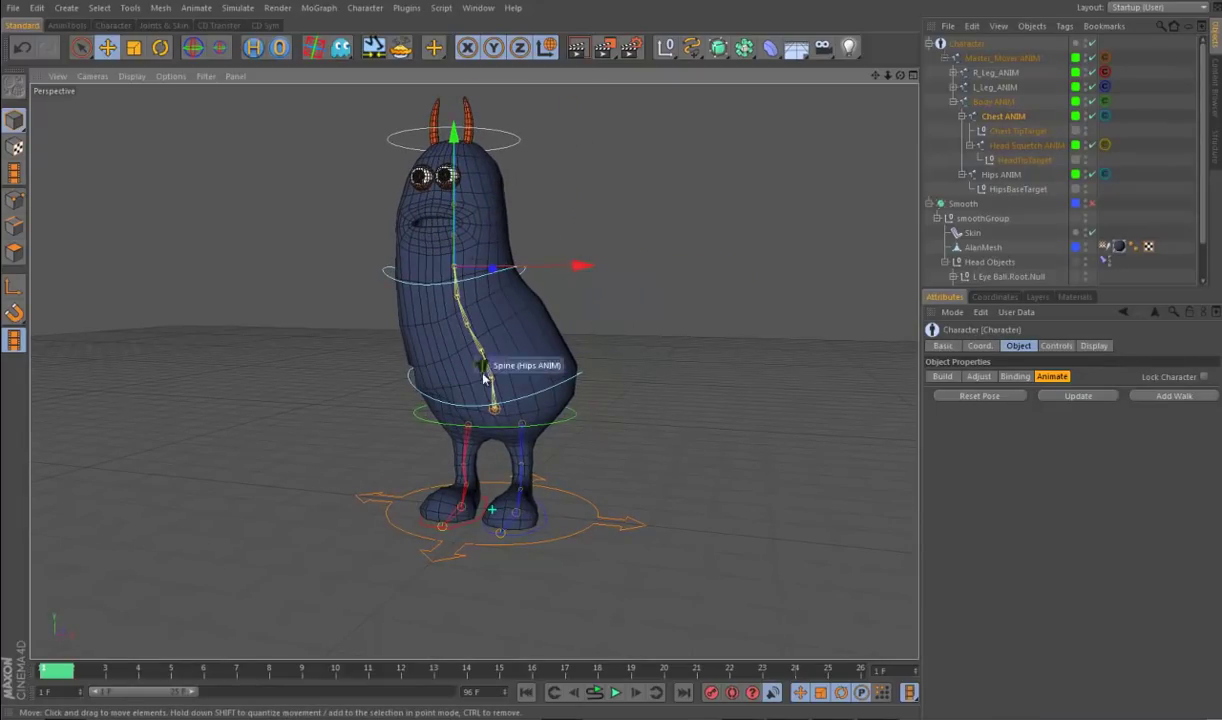
mouse_move(714, 424)
left_mouse_down("alt")
mouse_move(505, 458)
mouse_move(706, 445)
left_mouse_up("alt")
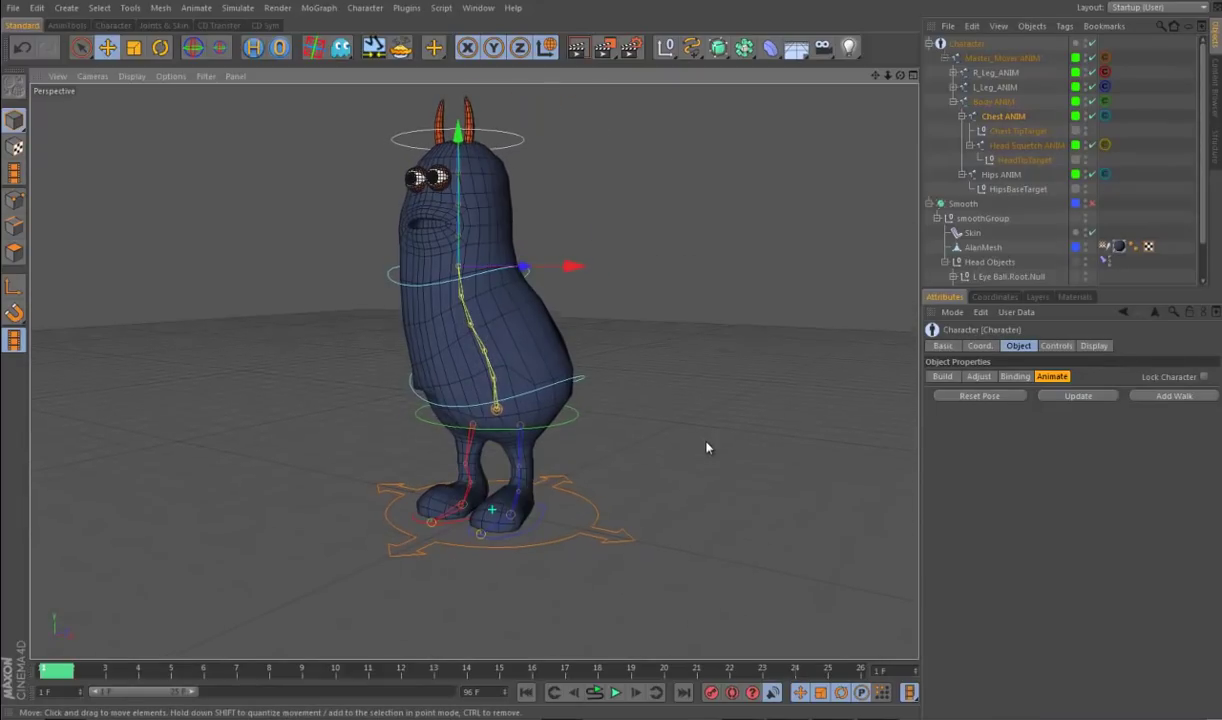
Step: Close the current rigged Alan project
left_click(11, 7)
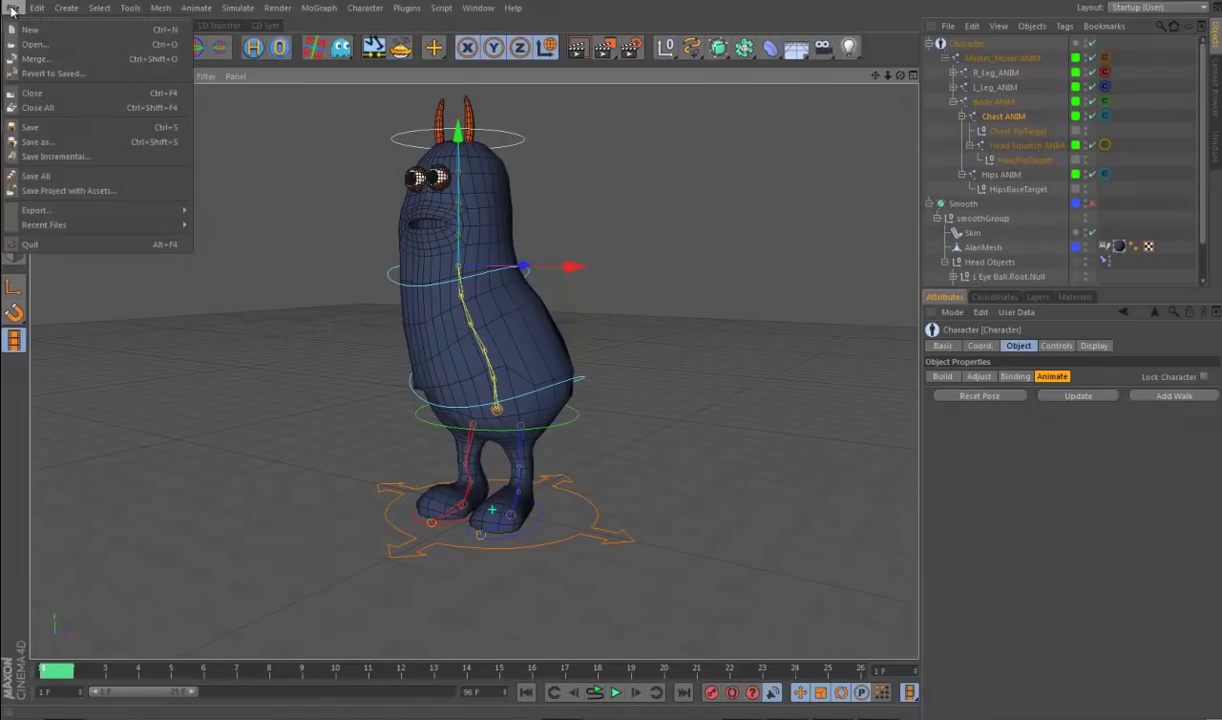
left_click(54, 100)
left_click(640, 414)
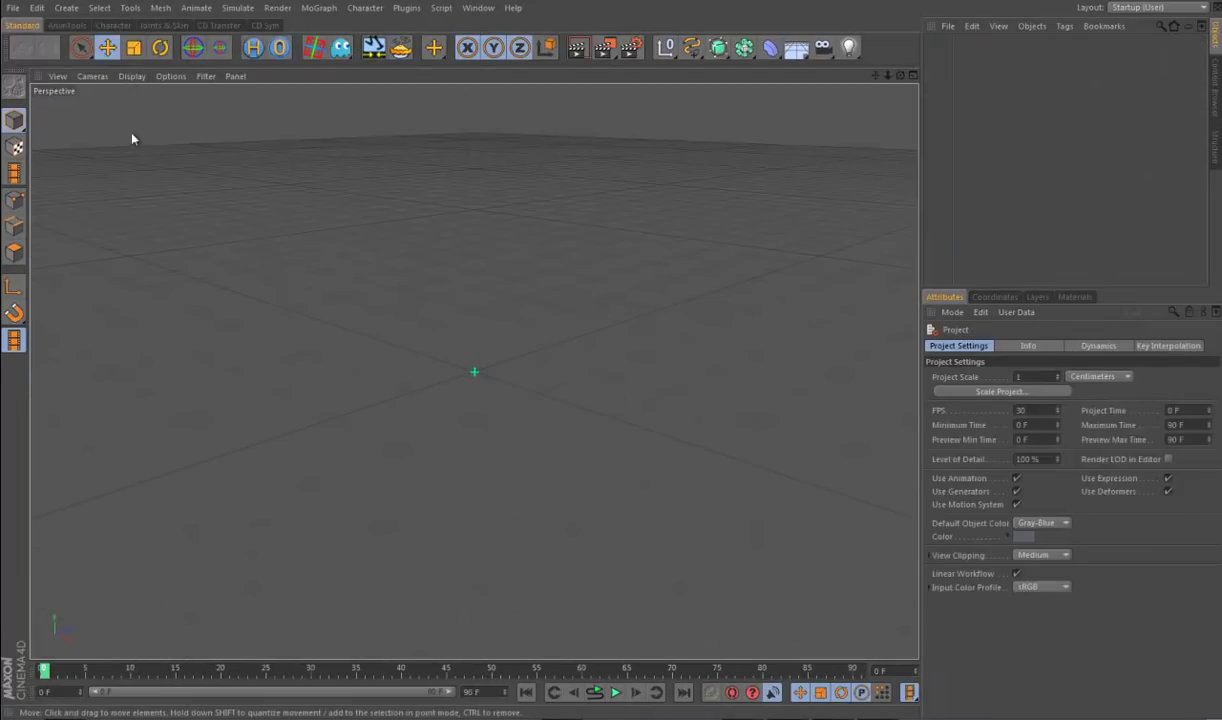
Step: Open the Alan_3_Weight-Start scene from the Maxon Training Files folder
left_click(13, 10)
left_click(40, 48)
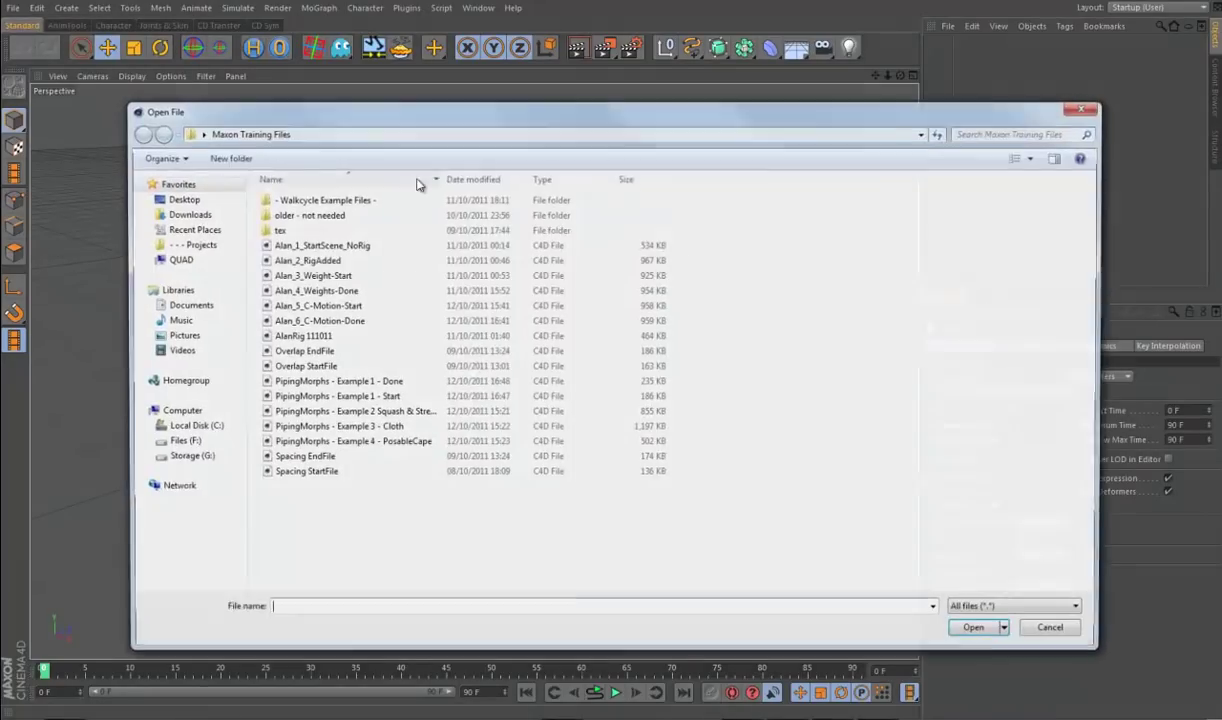
left_click(319, 276)
left_click(980, 633)
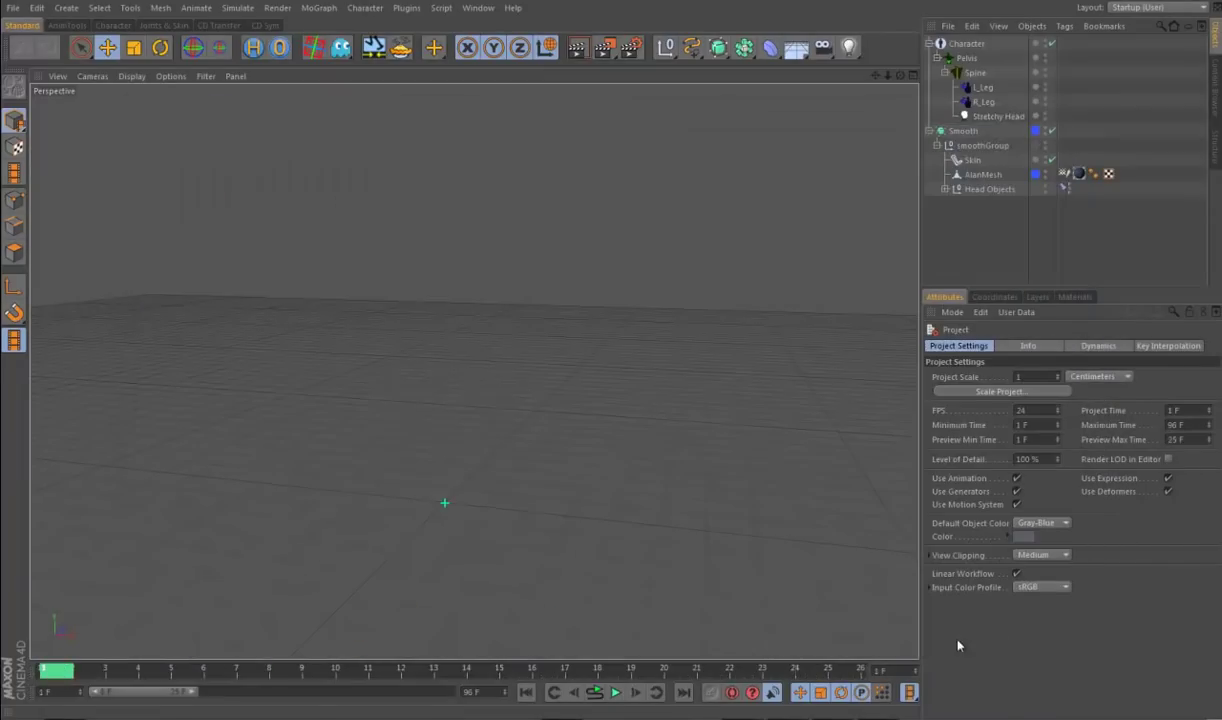
Step: Examine the Alan character and its rig controllers from several angles and distances
left_click_drag(676, 529, 706, 555, "alt")
right_click_drag(706, 555, 756, 550, "alt")
middle_click_drag(756, 550, 792, 597, "alt")
left_click_drag(792, 597, 800, 587, "alt")
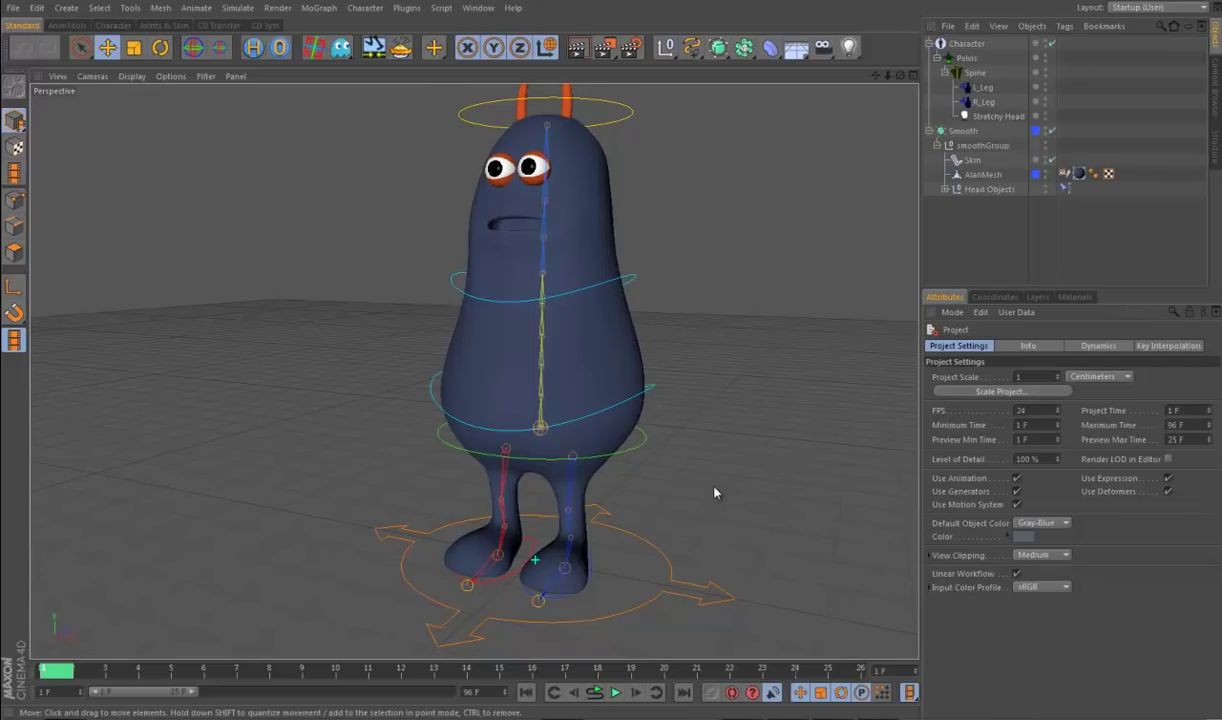
middle_click_drag(738, 515, 714, 496, "alt")
right_click_drag(714, 496, 708, 486, "alt")
scroll(708, 491, "down", 1)
left_click_drag(720, 502, 720, 513, "alt")
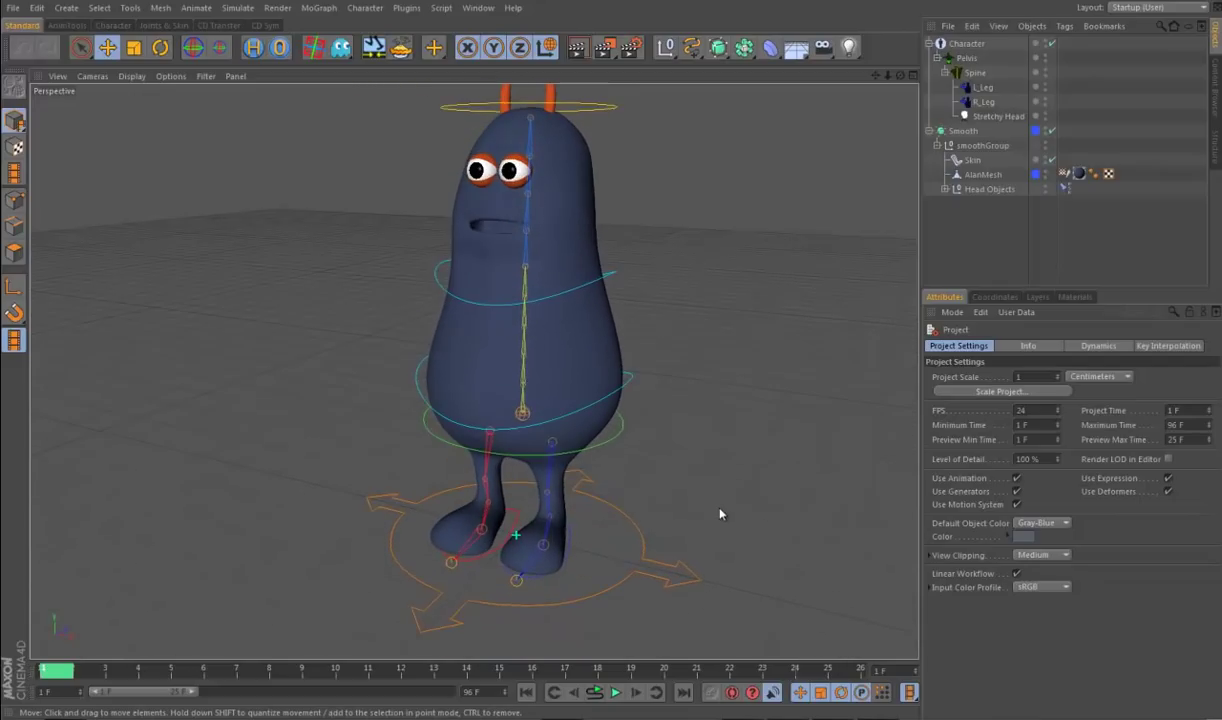
middle_click_drag(779, 399, 775, 409, "alt")
scroll(775, 451, "down", 2)
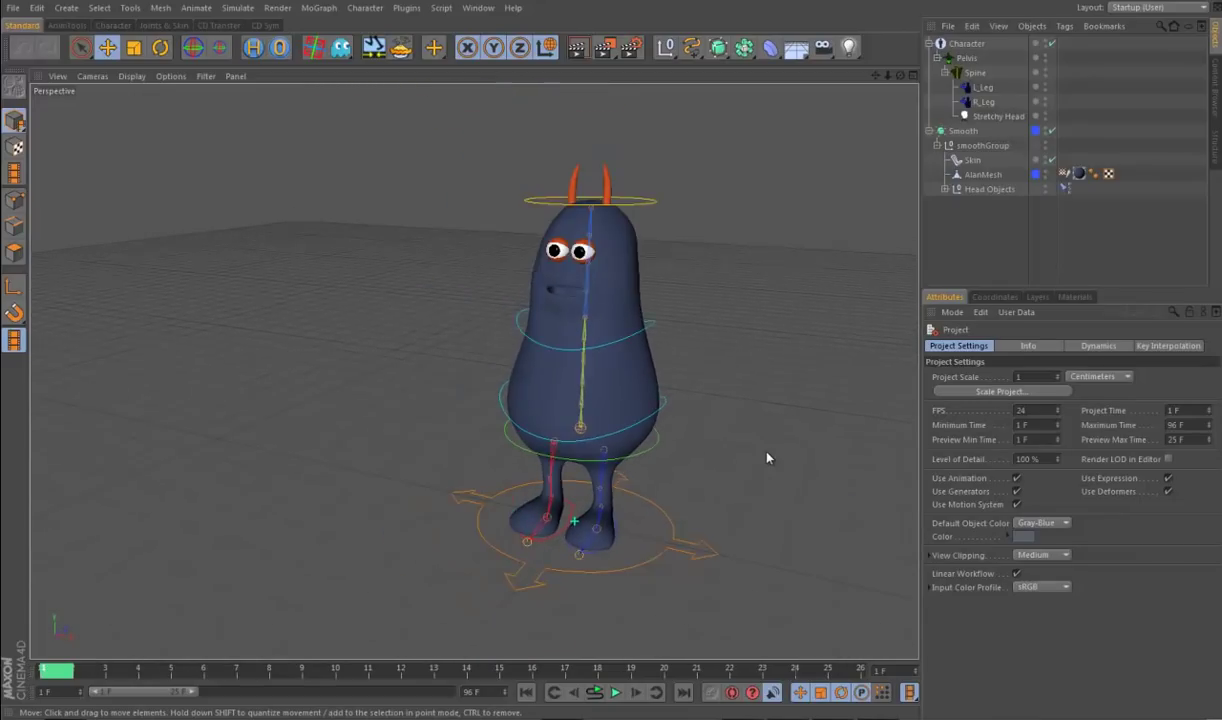
right_click_drag(796, 428, 832, 446, "alt")
left_click_drag(832, 446, 788, 524, "alt")
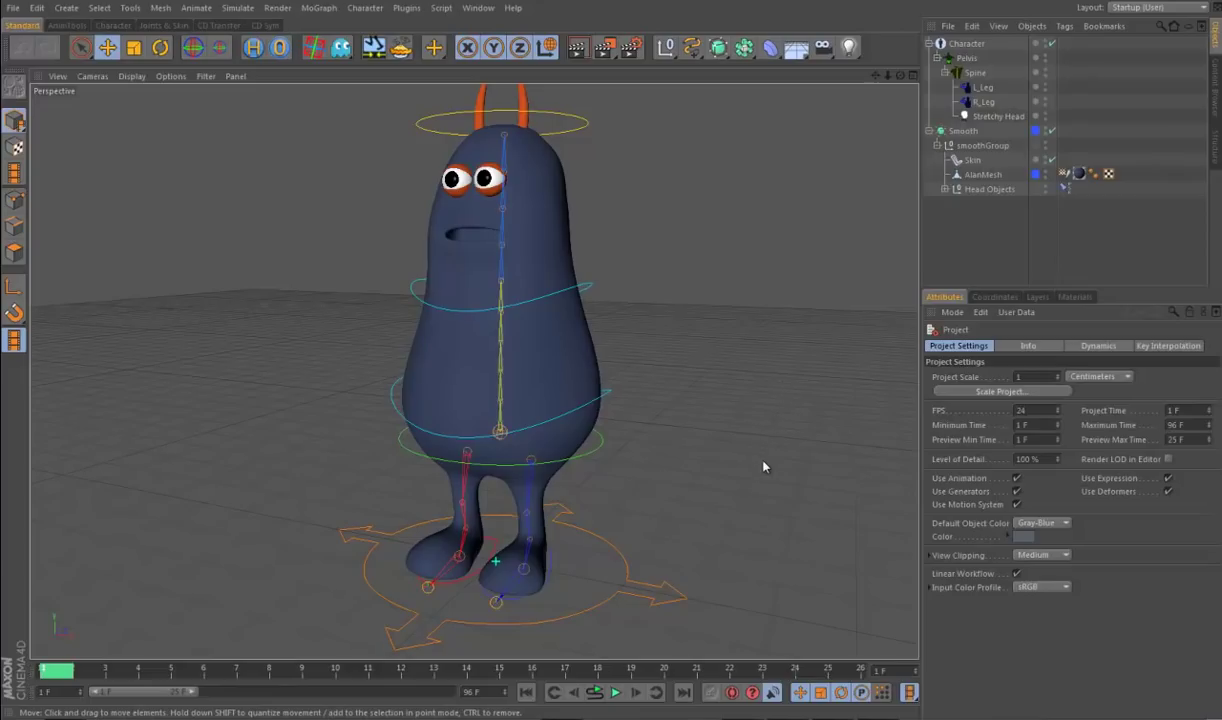
Step: Select the chest and hips controllers in turn and move the hips sideways and down to test the mesh deformation
left_click(590, 283)
left_click_drag(640, 323, 727, 460)
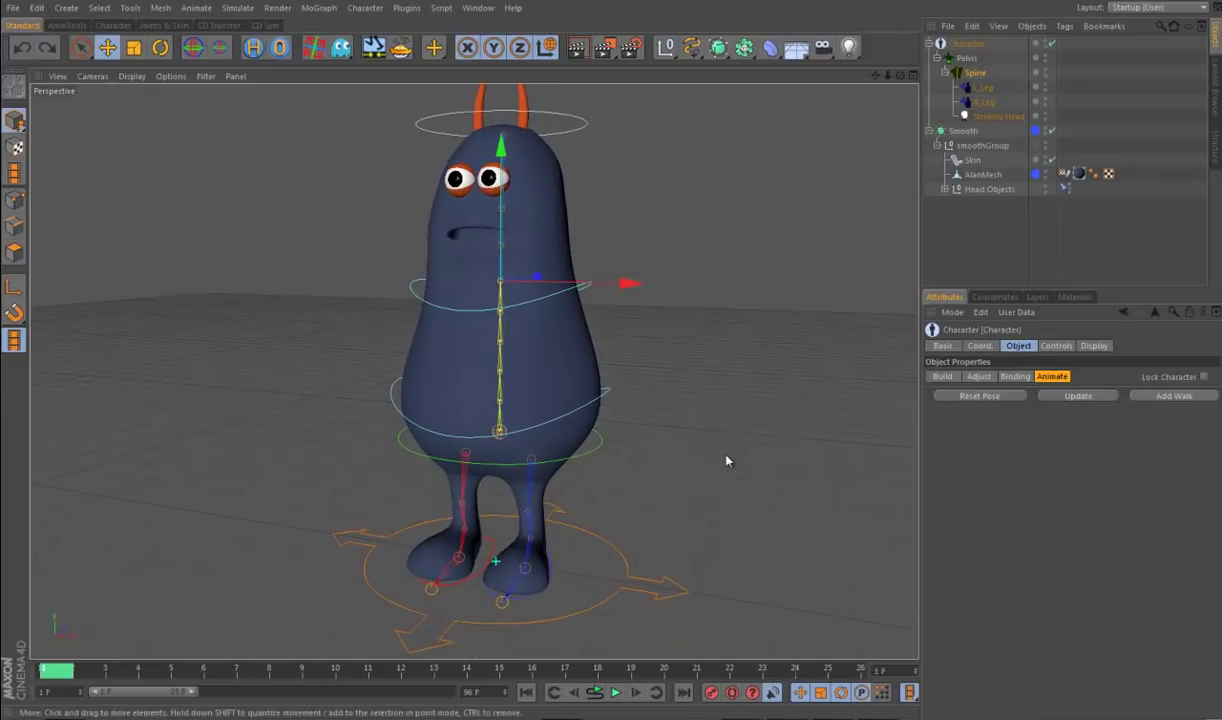
left_click(601, 396)
left_click(603, 398)
left_click_drag(690, 494, 740, 535)
left_click_drag(790, 560, 825, 530, "alt")
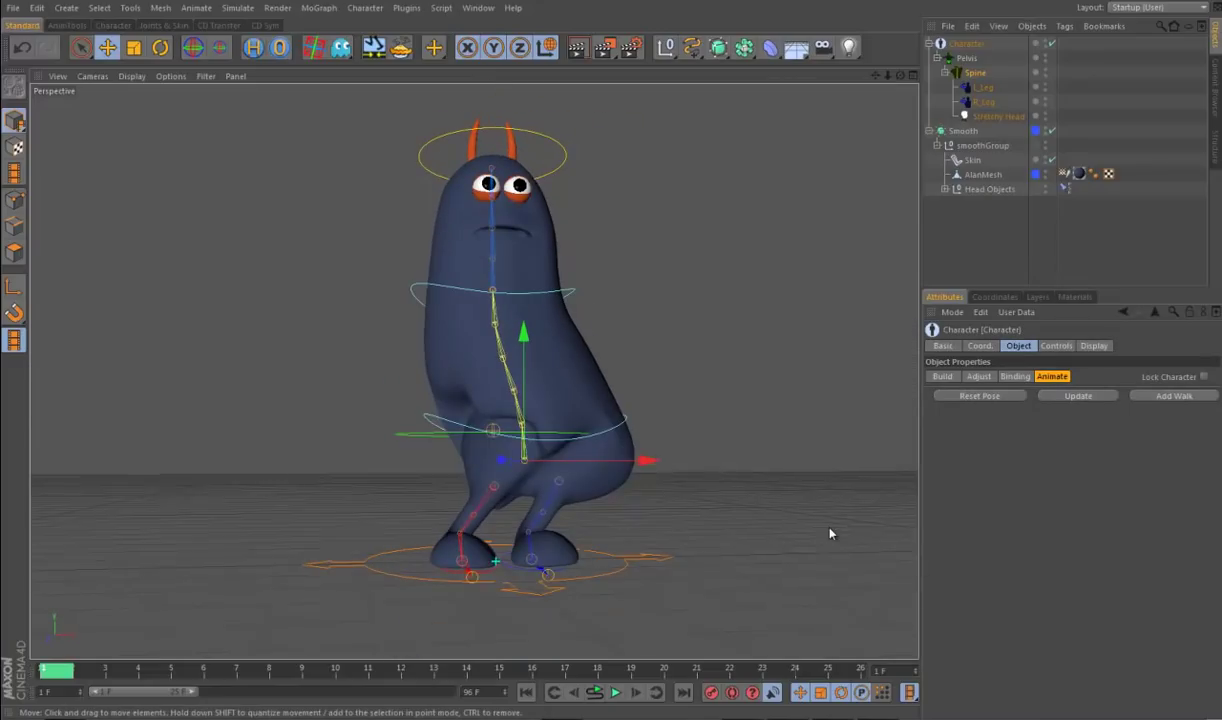
Step: Disable the Smooth object and return the hips controller to its original position
left_click(1051, 131)
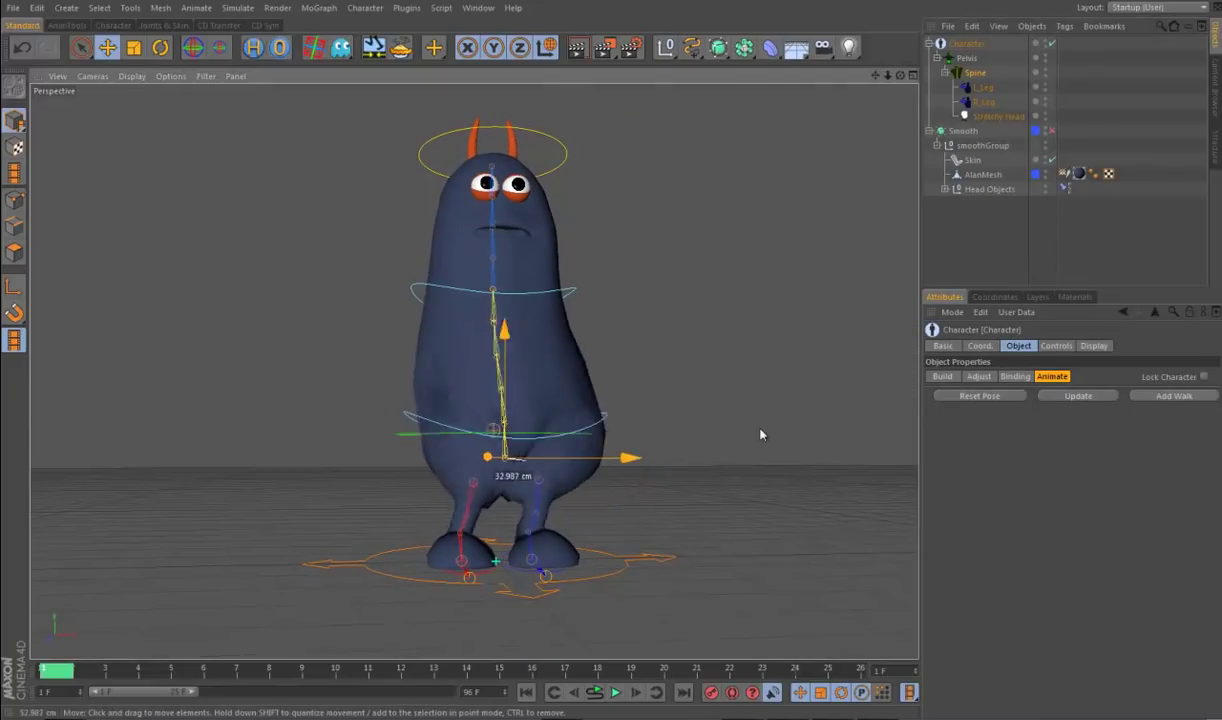
left_click_drag(768, 437, 722, 478, "alt")
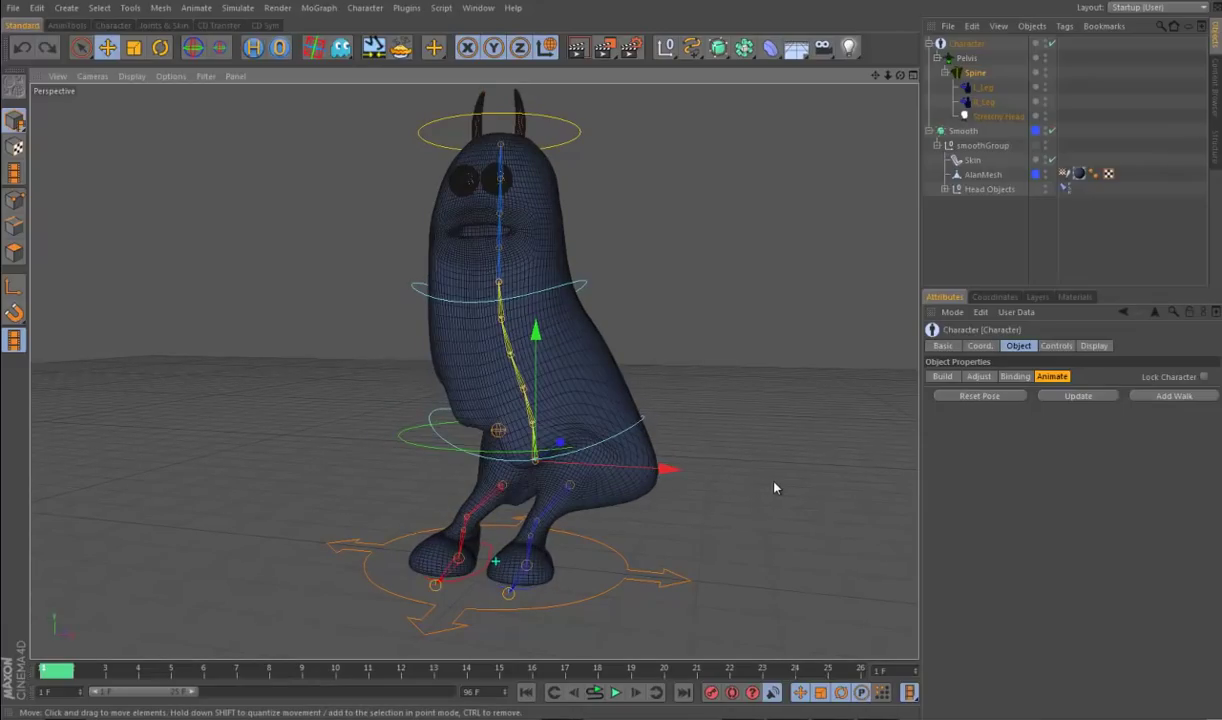
left_click(1051, 131)
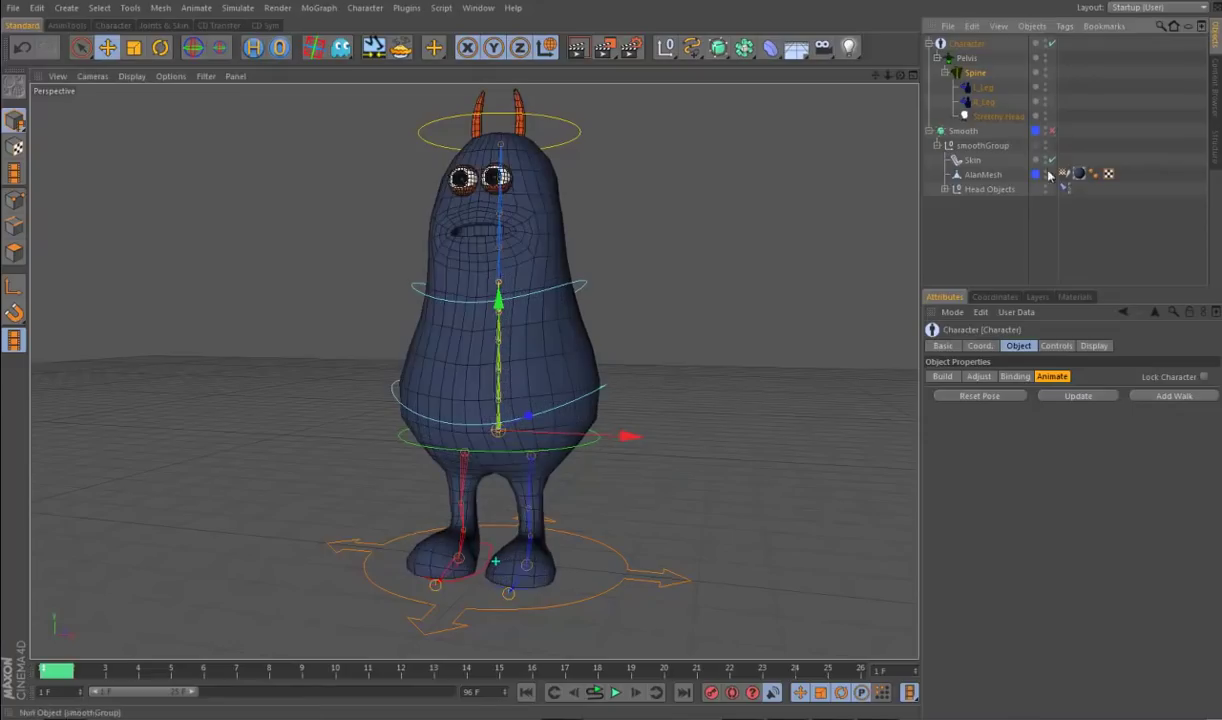
left_click_drag(800, 377, 761, 391, "alt")
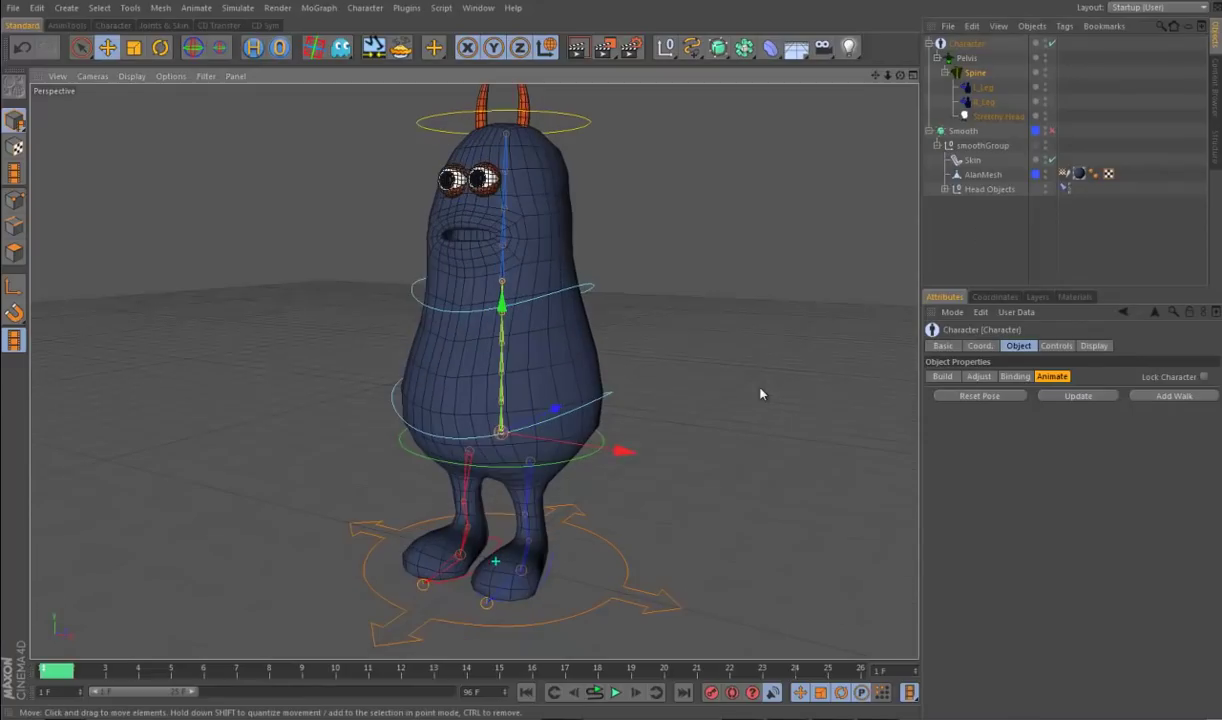
Step: Activate the Weight Tool from AlanMesh's Weight tag and enlarge its settings area to show the whole joint list
left_click(1064, 175)
double_click(1064, 175)
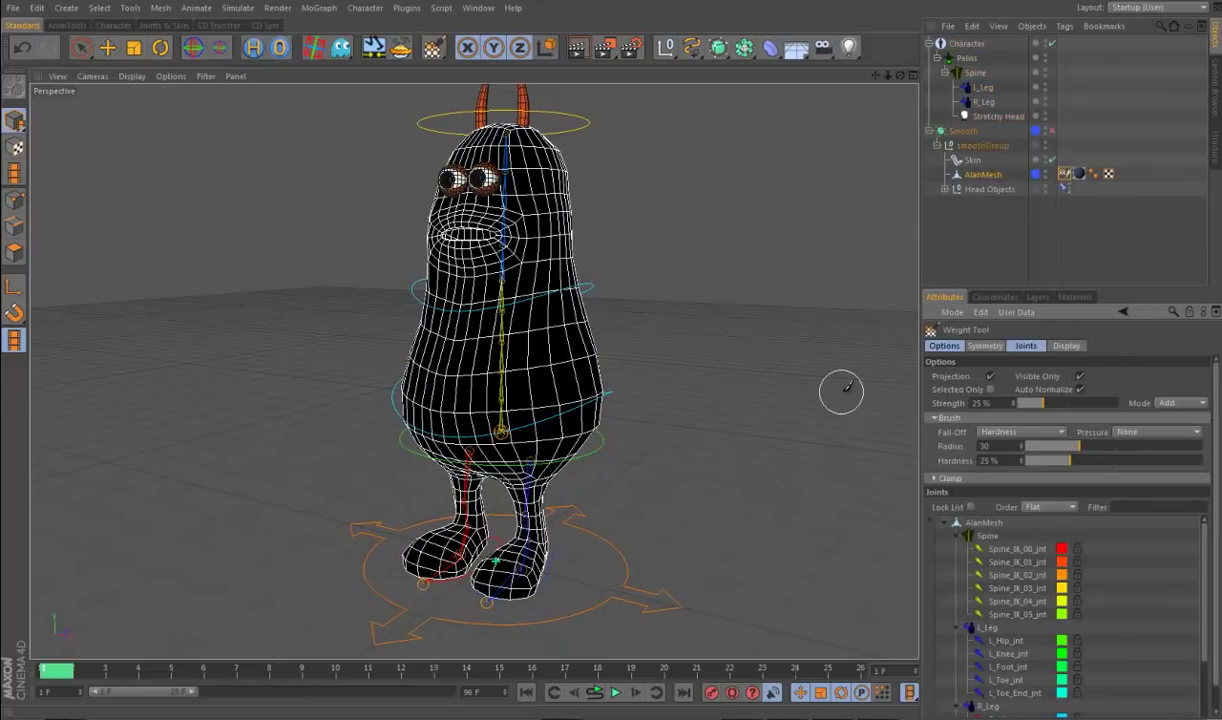
middle_click_drag(848, 406, 850, 312, "alt")
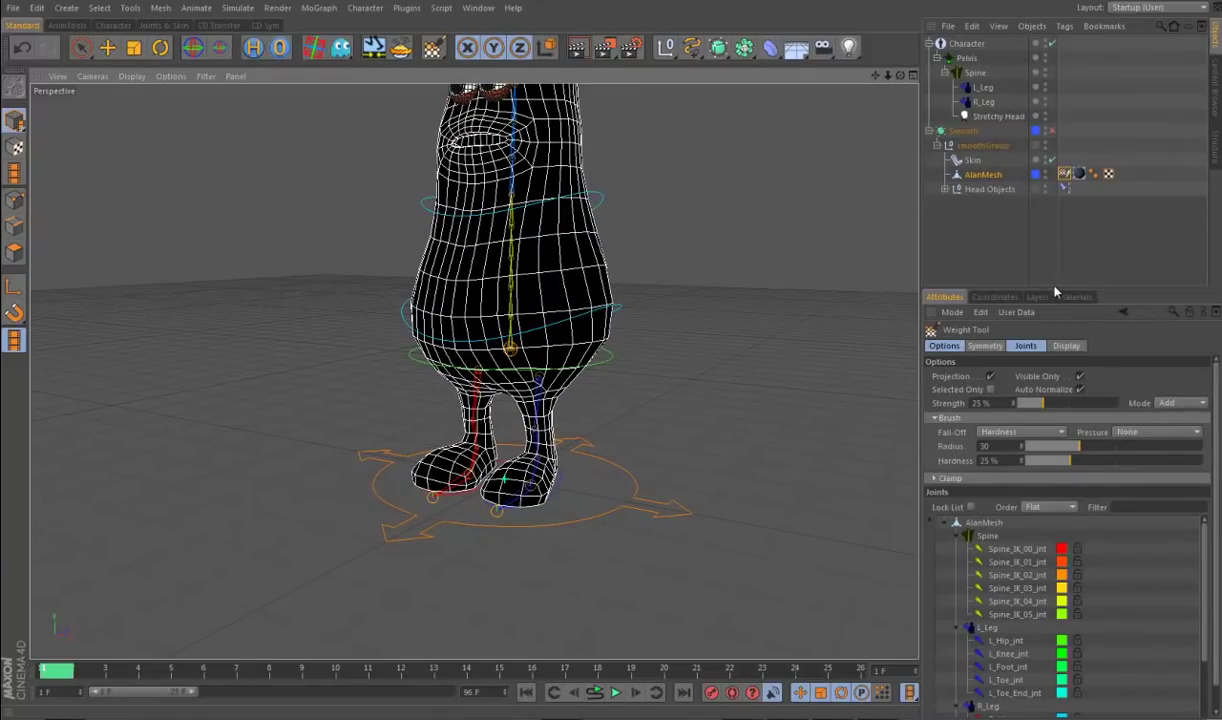
left_click_drag(1055, 291, 1087, 69)
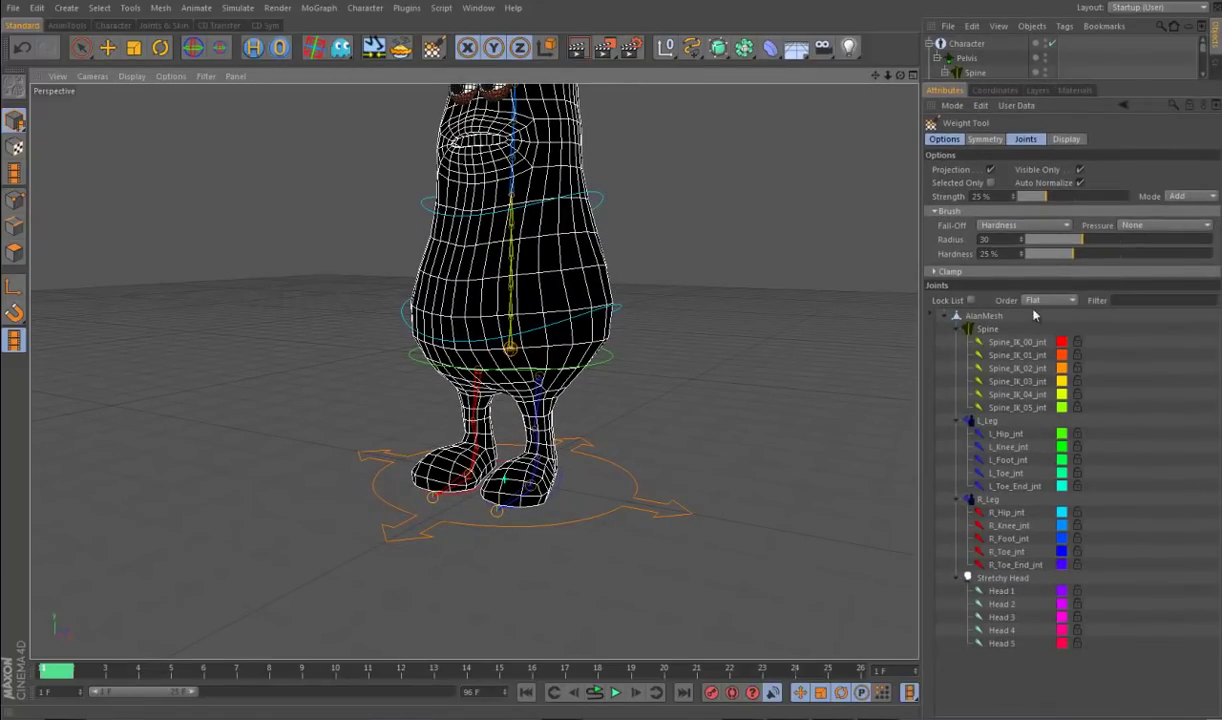
left_click_drag(808, 359, 818, 354, "alt")
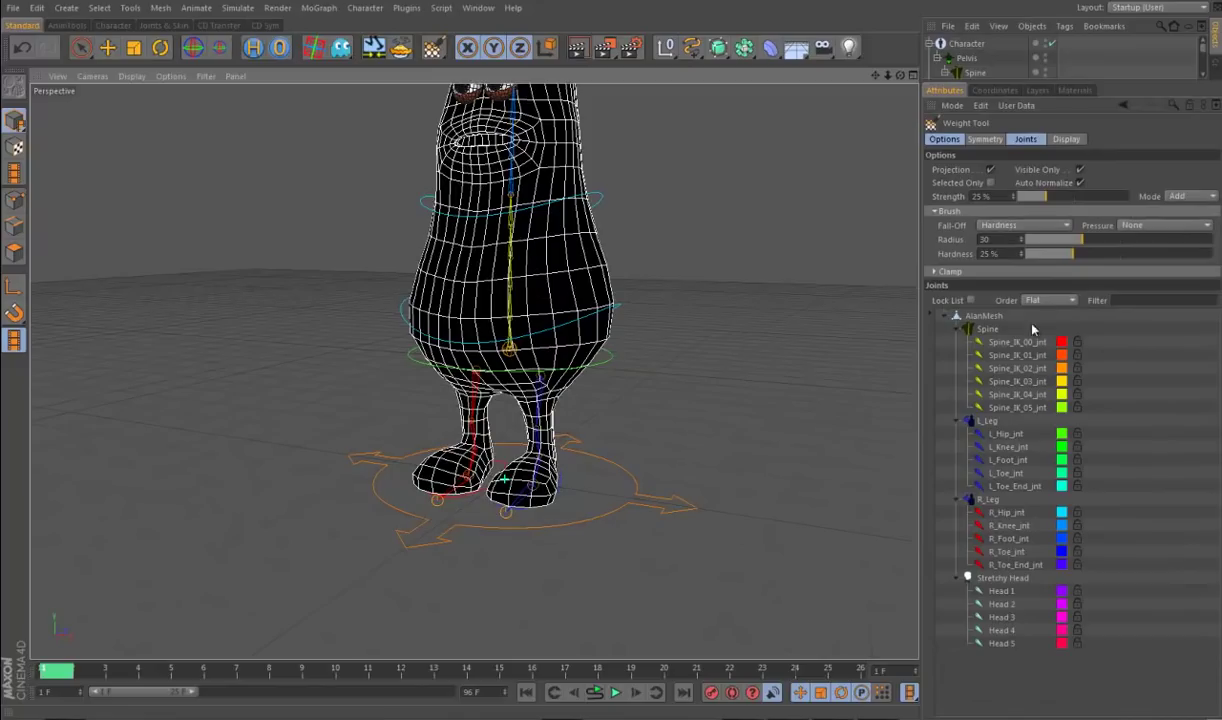
Step: Set the Weight Tool's joint list order to Hierarchy
left_click(1043, 299)
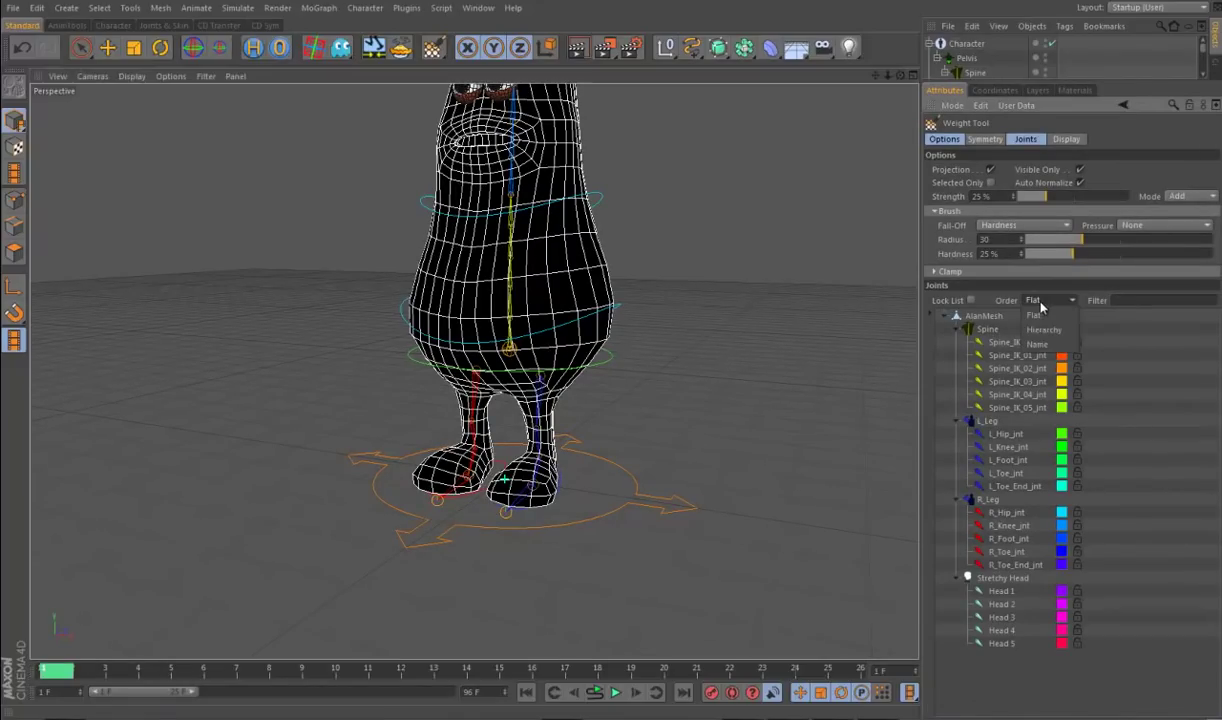
left_click(1045, 330)
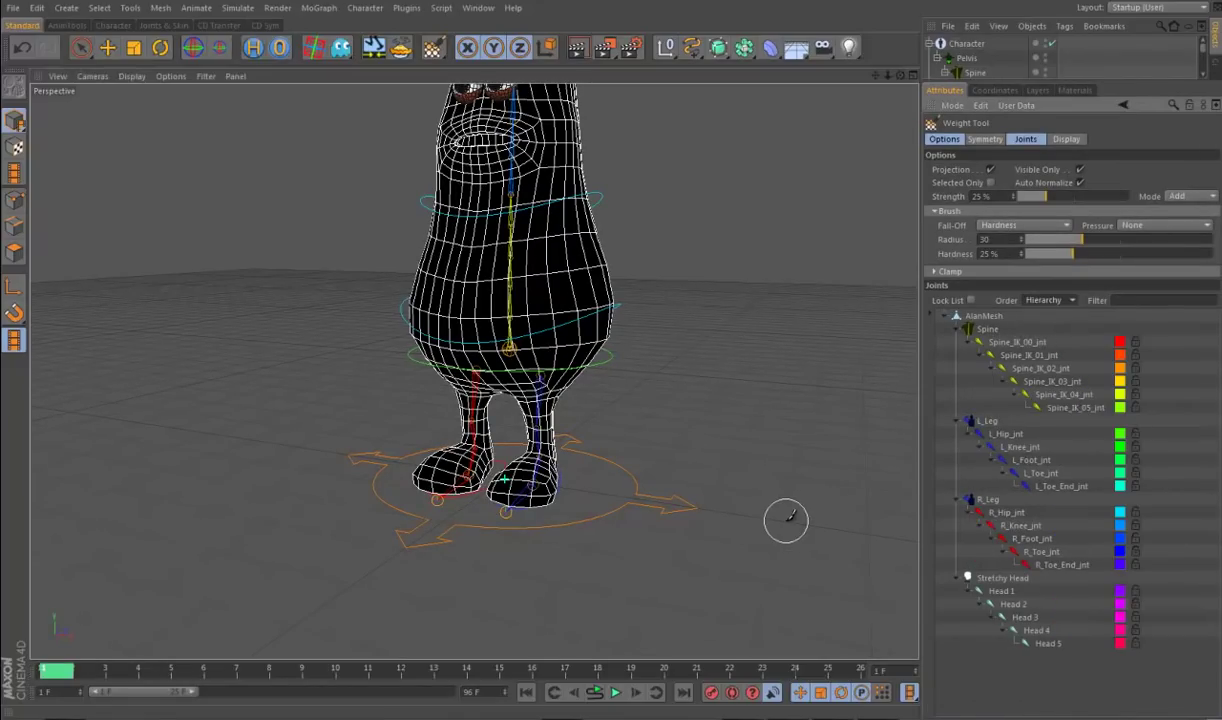
mouse_move(777, 475)
left_mouse_down("alt")
mouse_move(772, 505)
mouse_move(704, 444)
mouse_move(760, 496)
left_mouse_up("alt")
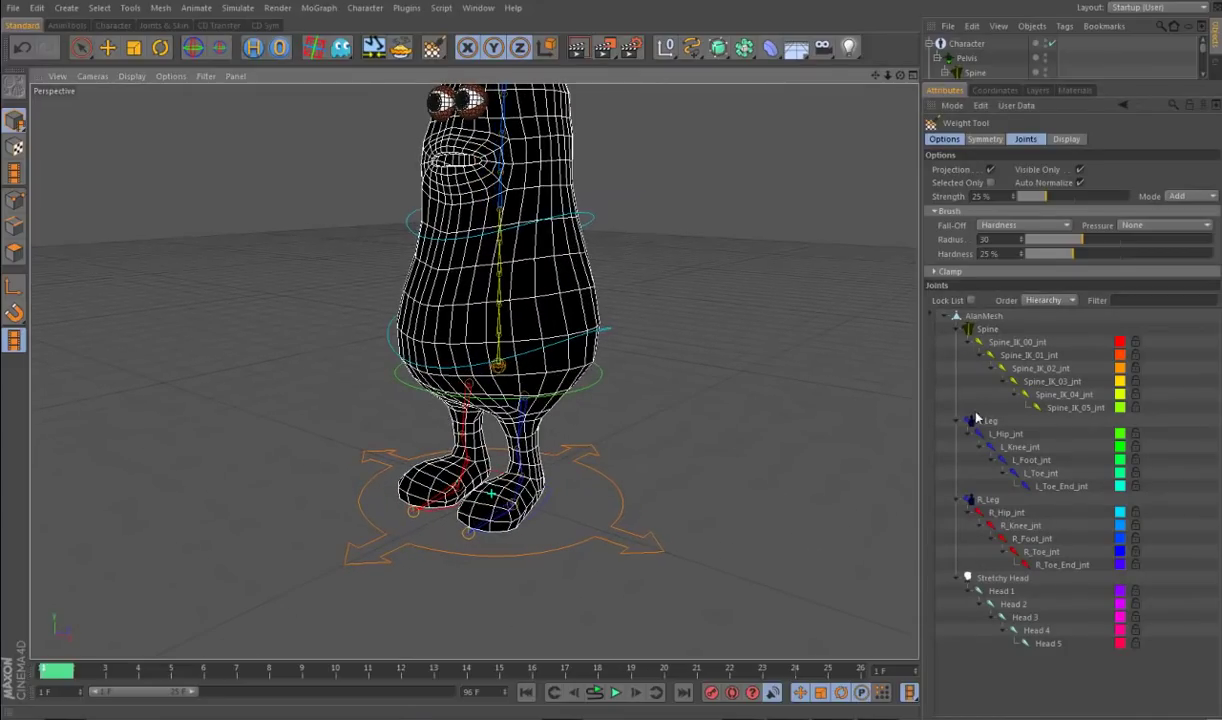
Step: Select L_Hip_jnt in the joint list to display its weights on the mesh
left_click(1008, 434)
left_click_drag(668, 499, 540, 385, "alt")
mouse_move(671, 404)
left_mouse_down("alt")
mouse_move(758, 396)
mouse_move(724, 411)
left_mouse_up("alt")
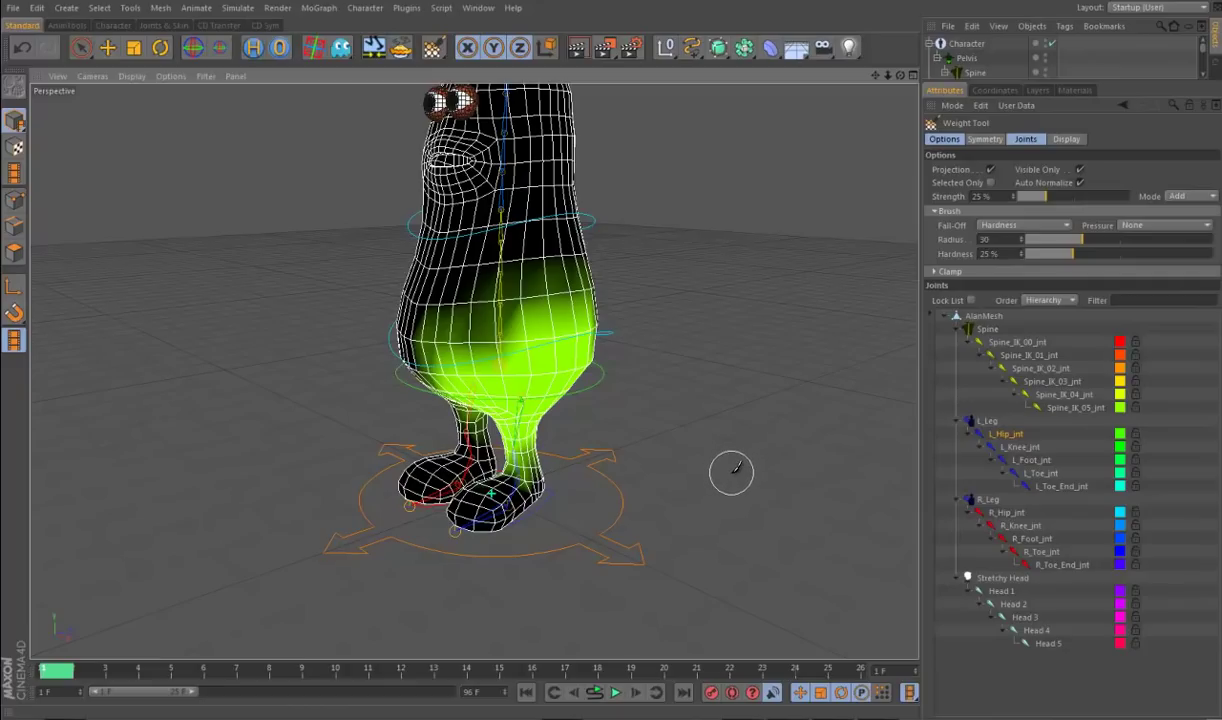
Step: Examine the L_Hip_jnt weights across Alan's belly, hips and legs from several angles
mouse_move(682, 431)
left_mouse_down("alt")
mouse_move(717, 432)
mouse_move(700, 432)
left_mouse_up("alt")
right_click_drag(700, 432, 753, 465, "alt")
middle_click_drag(753, 465, 798, 510, "alt")
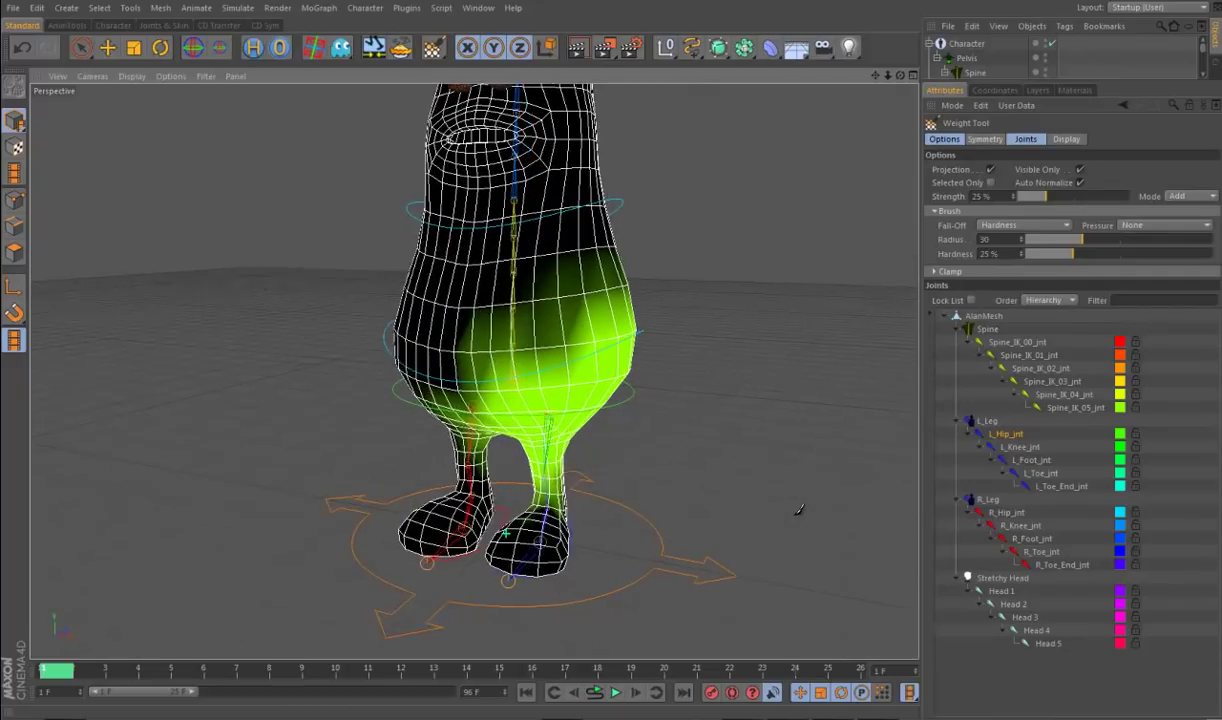
left_click_drag(798, 510, 788, 511, "alt")
middle_click_drag(788, 511, 764, 531, "alt")
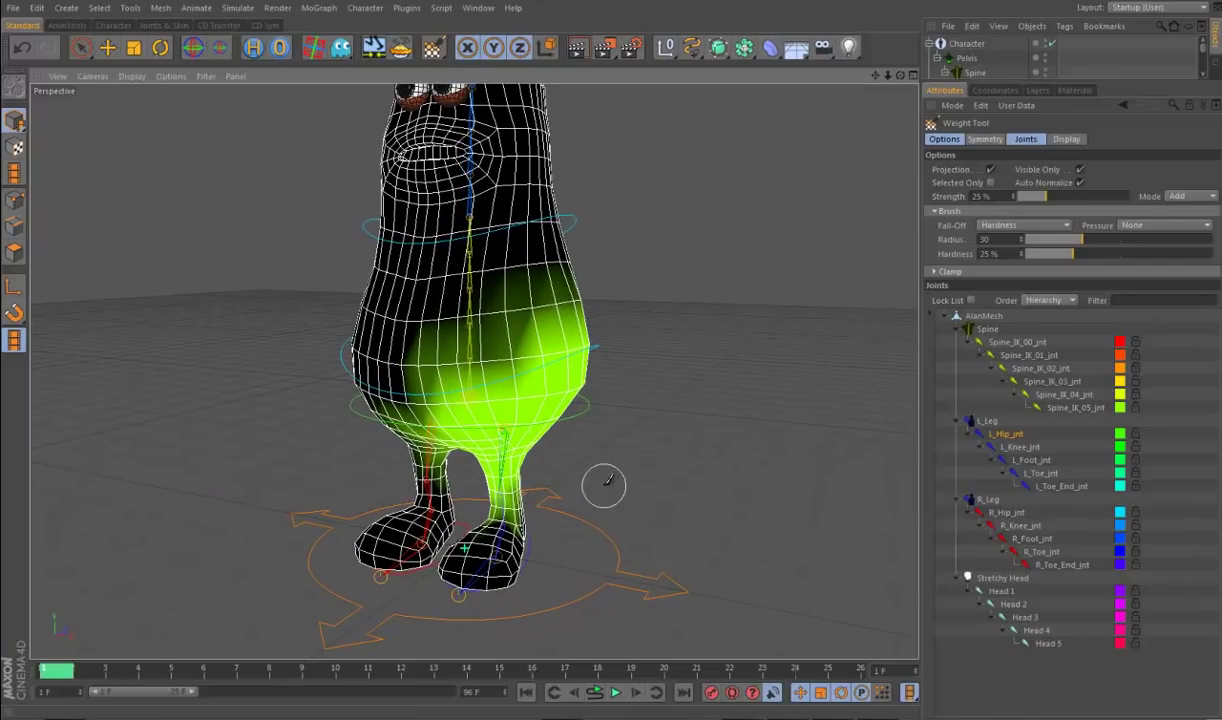
left_click_drag(736, 483, 723, 524, "alt")
right_click_drag(723, 524, 731, 532, "alt")
mouse_move(731, 532)
left_mouse_down("alt")
mouse_move(749, 525)
mouse_move(728, 537)
mouse_move(731, 559)
mouse_move(755, 544)
left_mouse_up("alt")
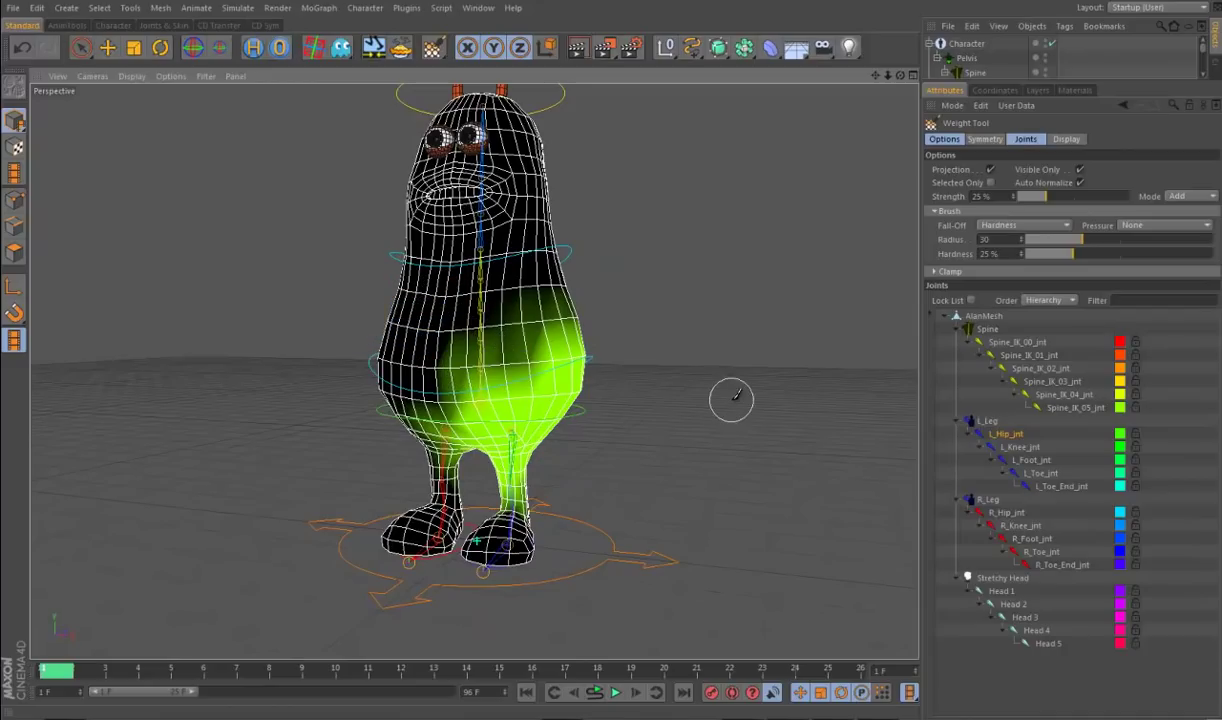
left_click_drag(718, 401, 735, 400, "alt")
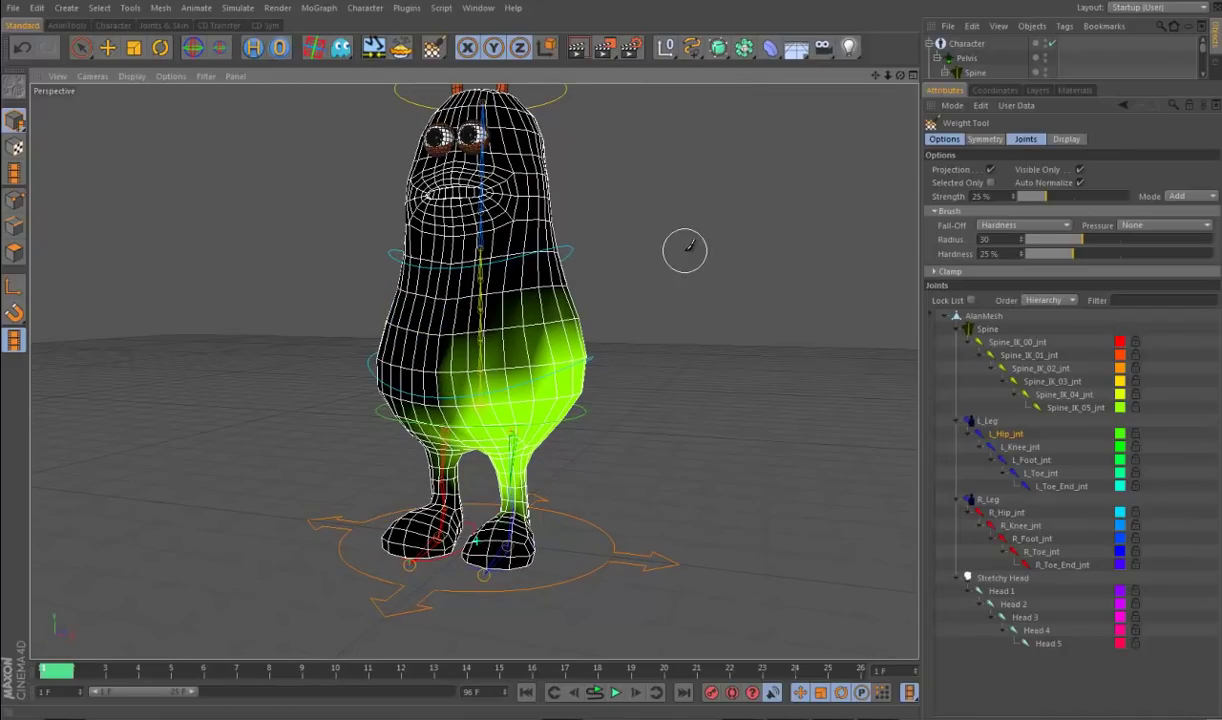
mouse_move(641, 273)
left_mouse_down("alt")
mouse_move(660, 292)
mouse_move(665, 350)
left_mouse_up("alt")
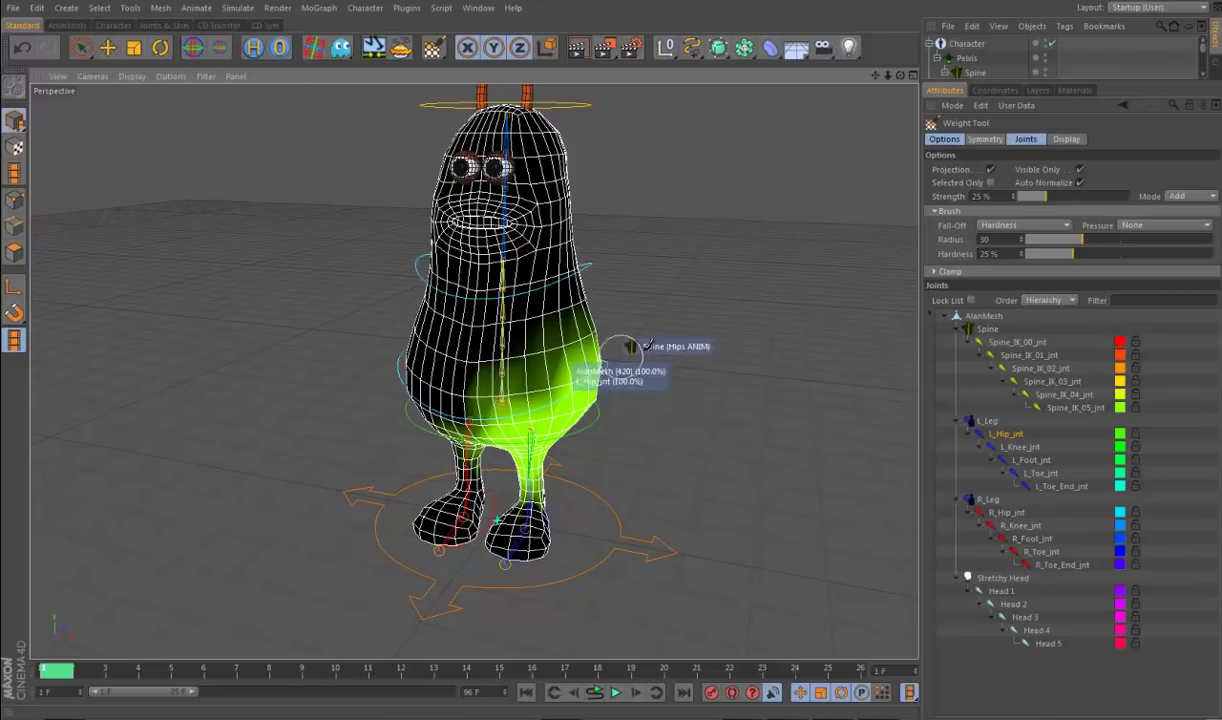
left_click_drag(666, 405, 691, 406, "alt")
mouse_move(701, 421)
right_mouse_down("alt")
mouse_move(687, 423)
mouse_move(703, 430)
right_mouse_up("alt")
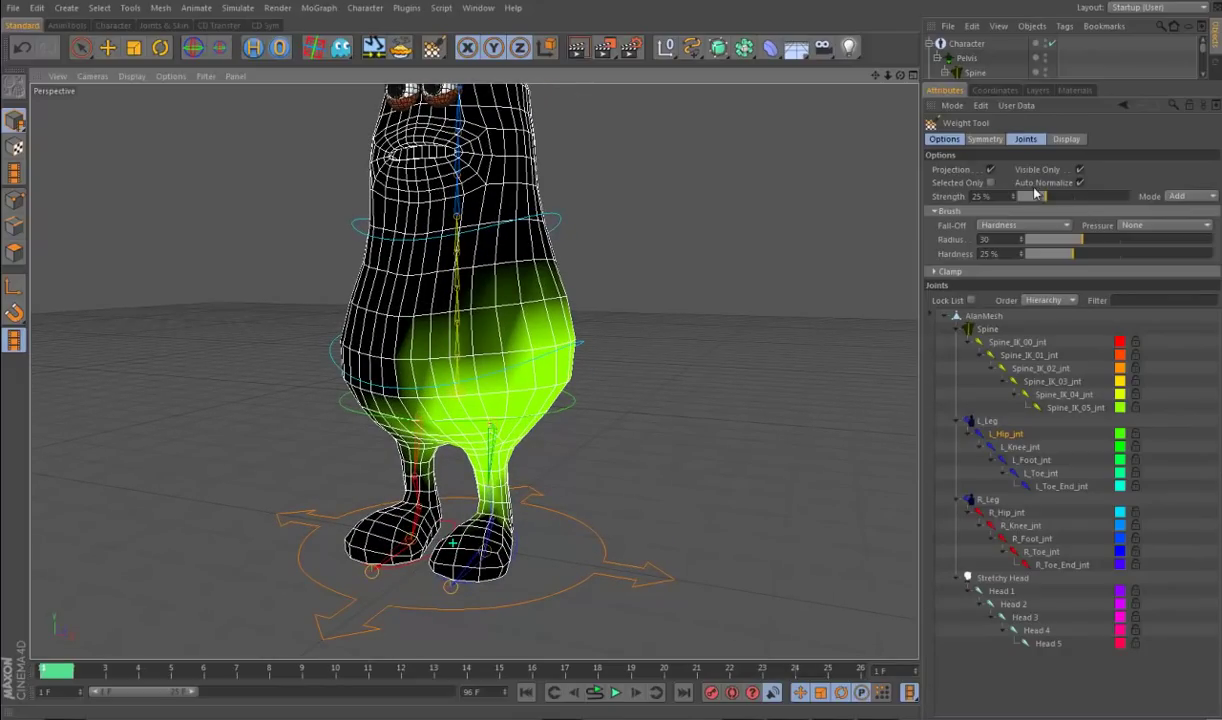
middle_click_drag(673, 430, 701, 427, "alt")
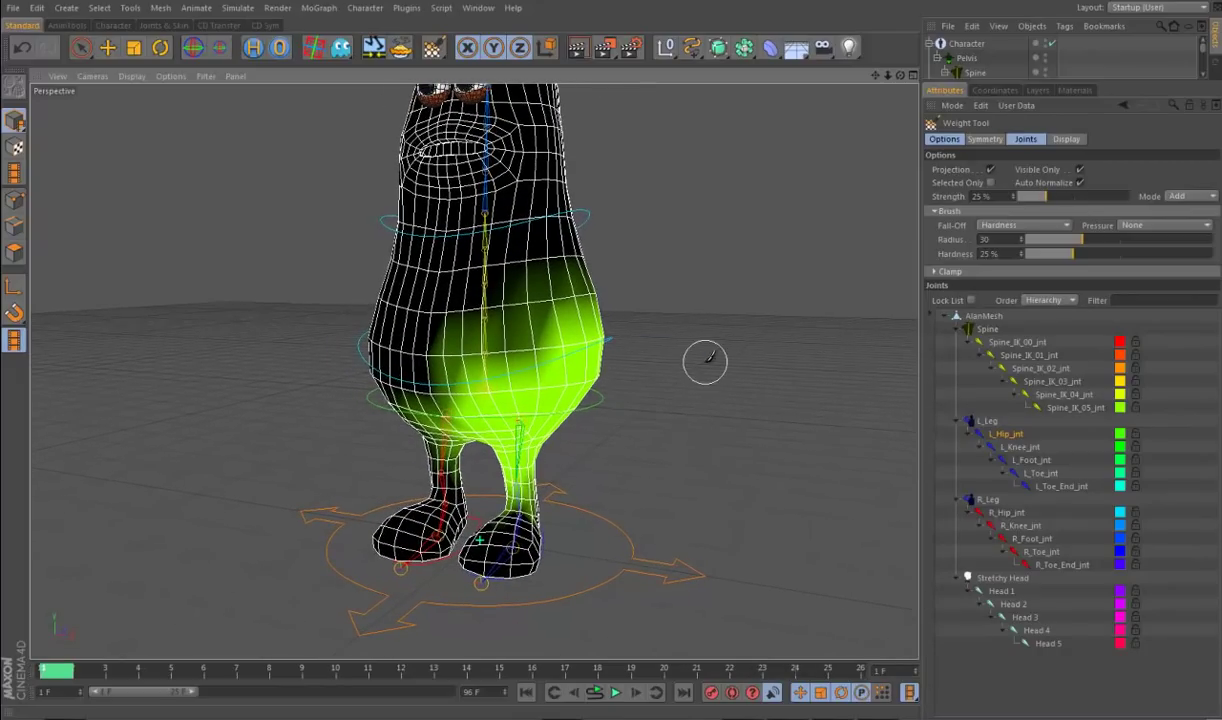
mouse_move(706, 472)
left_mouse_down("alt")
mouse_move(723, 461)
mouse_move(714, 436)
left_mouse_up("alt")
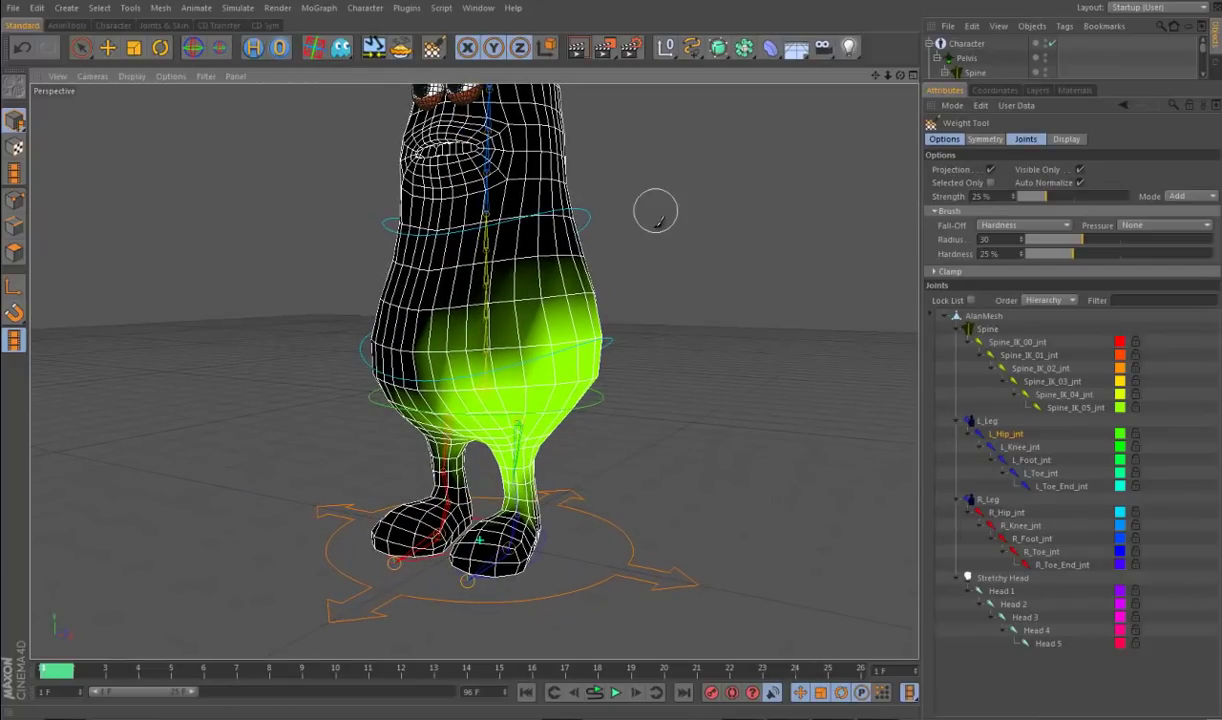
left_click_drag(636, 423, 654, 427, "alt")
Step: Show the settings of AlanMesh's Weight tag, then open the Weights Manager and enlarge its window to show every joint
left_click_drag(1029, 84, 1030, 222)
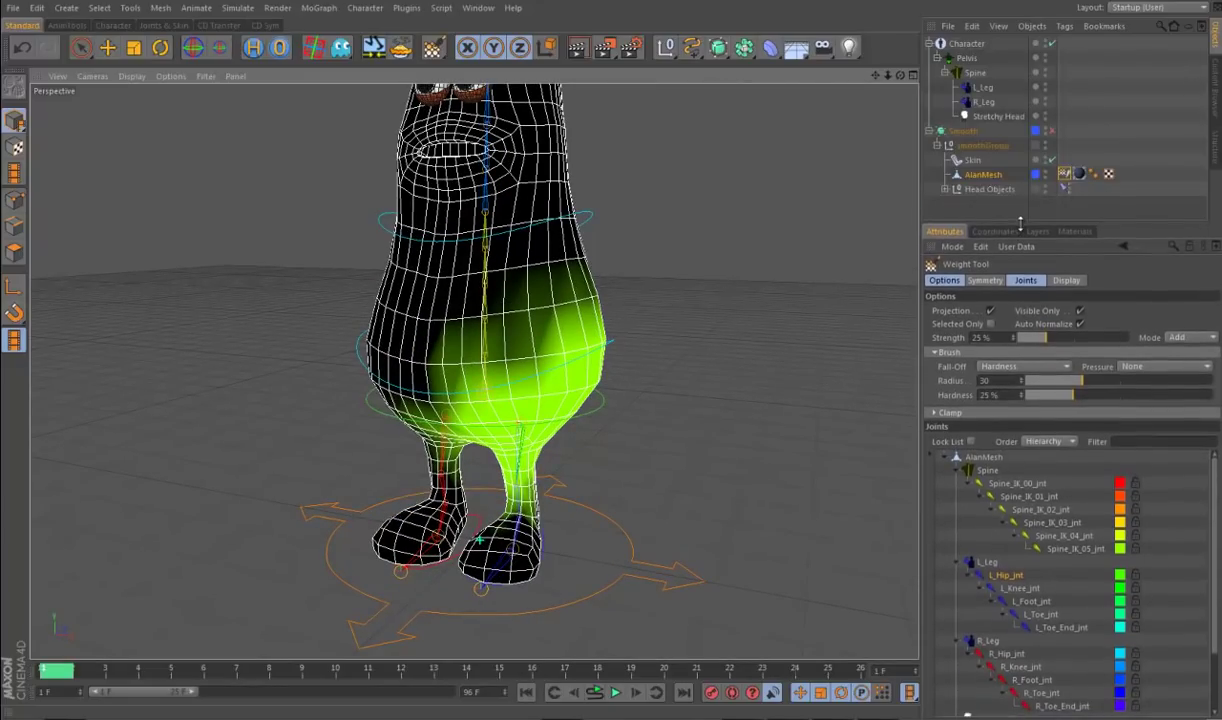
double_click(1066, 174)
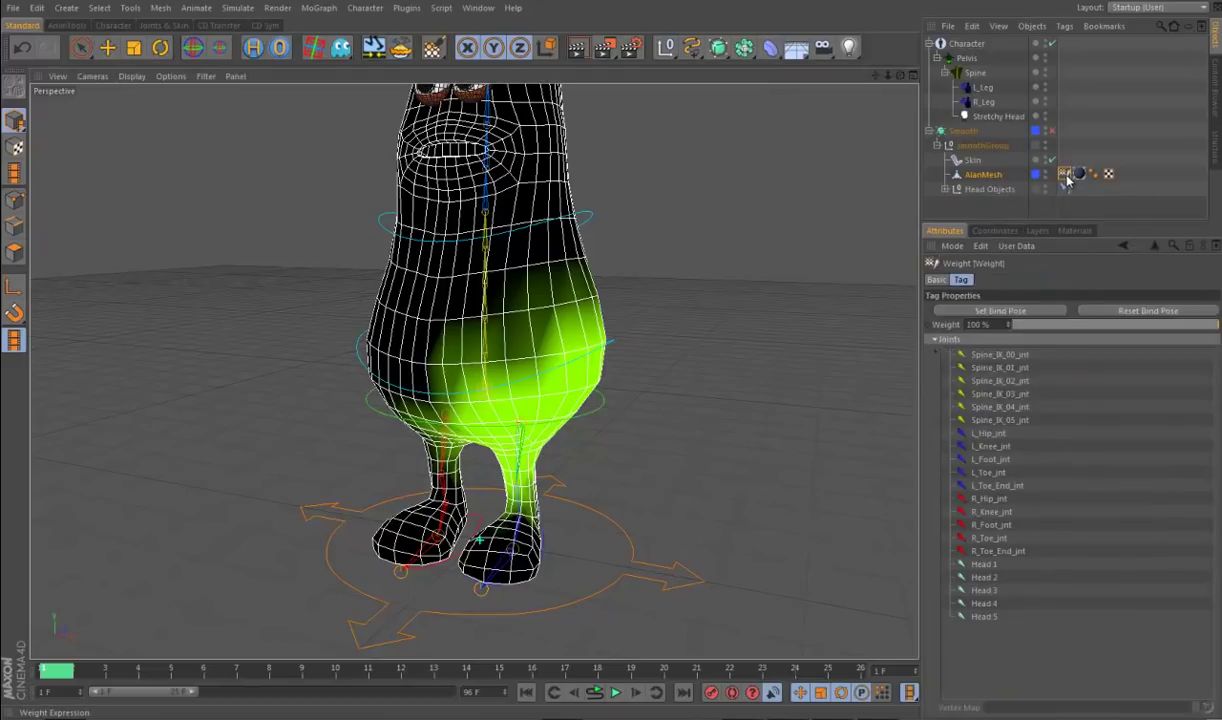
left_click_drag(936, 4, 802, 92)
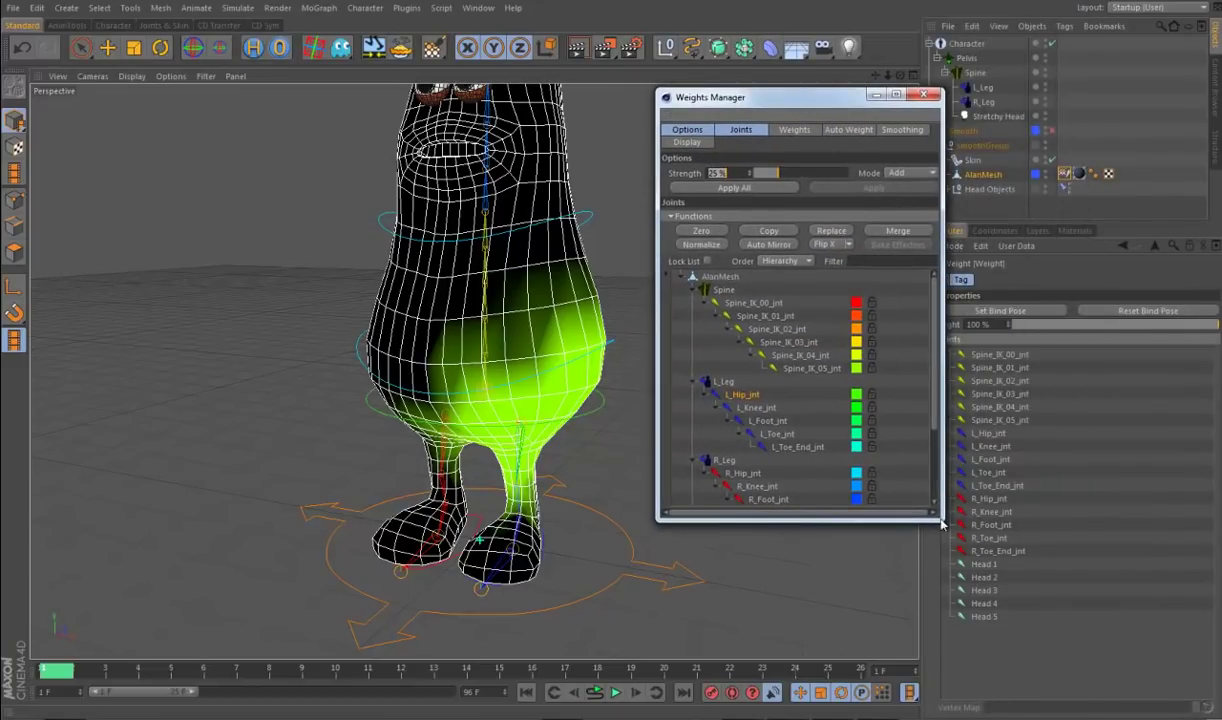
left_click_drag(941, 521, 1051, 627)
left_click_drag(843, 106, 905, 117)
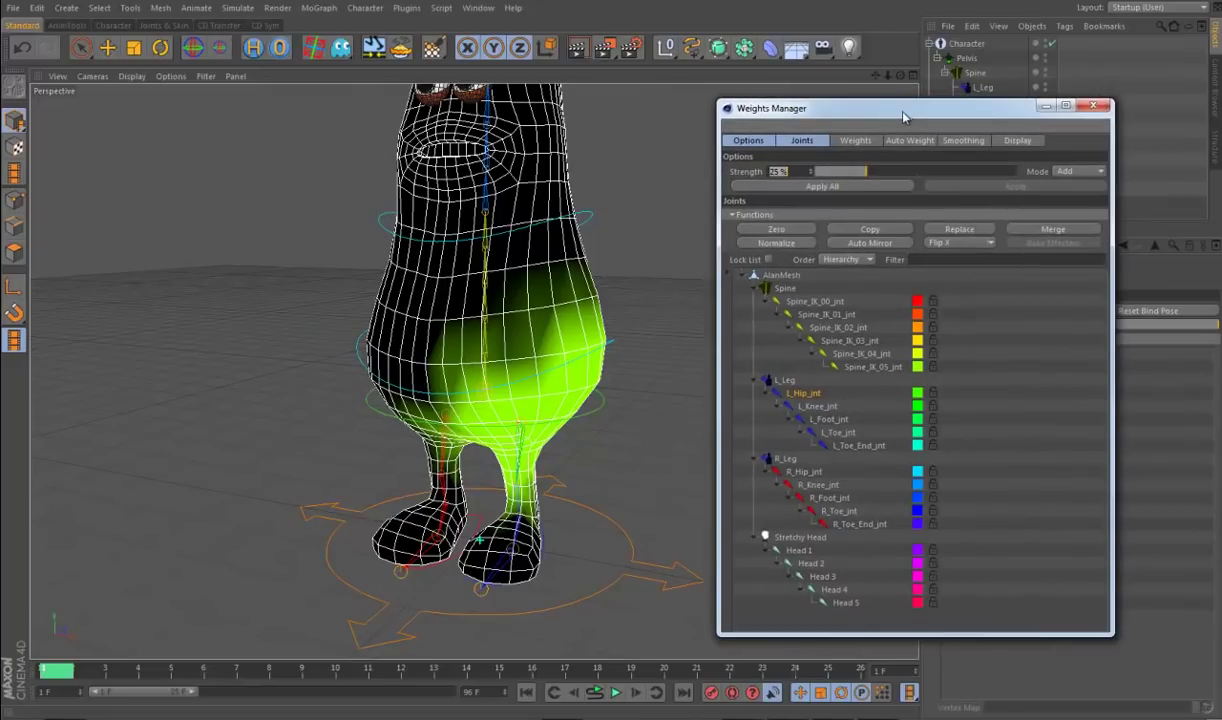
Step: Move the Weights Manager clear of the object list, select AlanMesh and switch to edge mode
left_click_drag(668, 437, 100, 320, "alt")
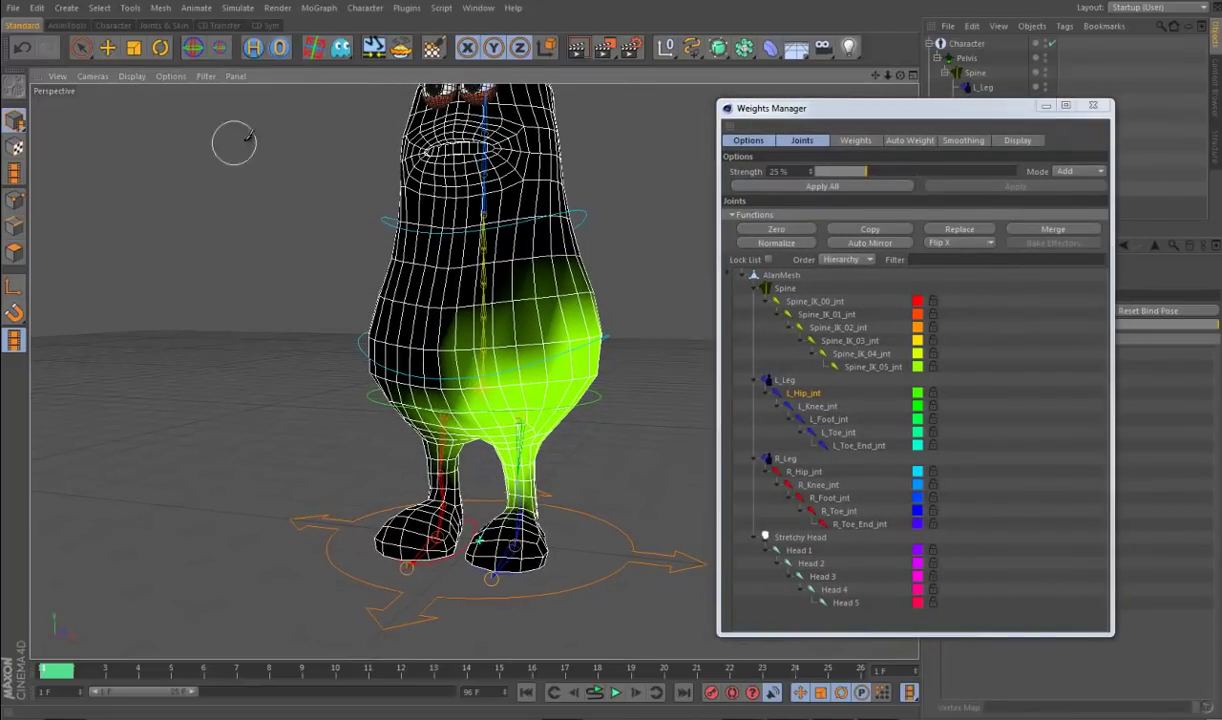
left_click_drag(685, 320, 600, 430, "alt")
left_click_drag(958, 115, 937, 169)
left_click_drag(601, 486, 578, 457, "alt")
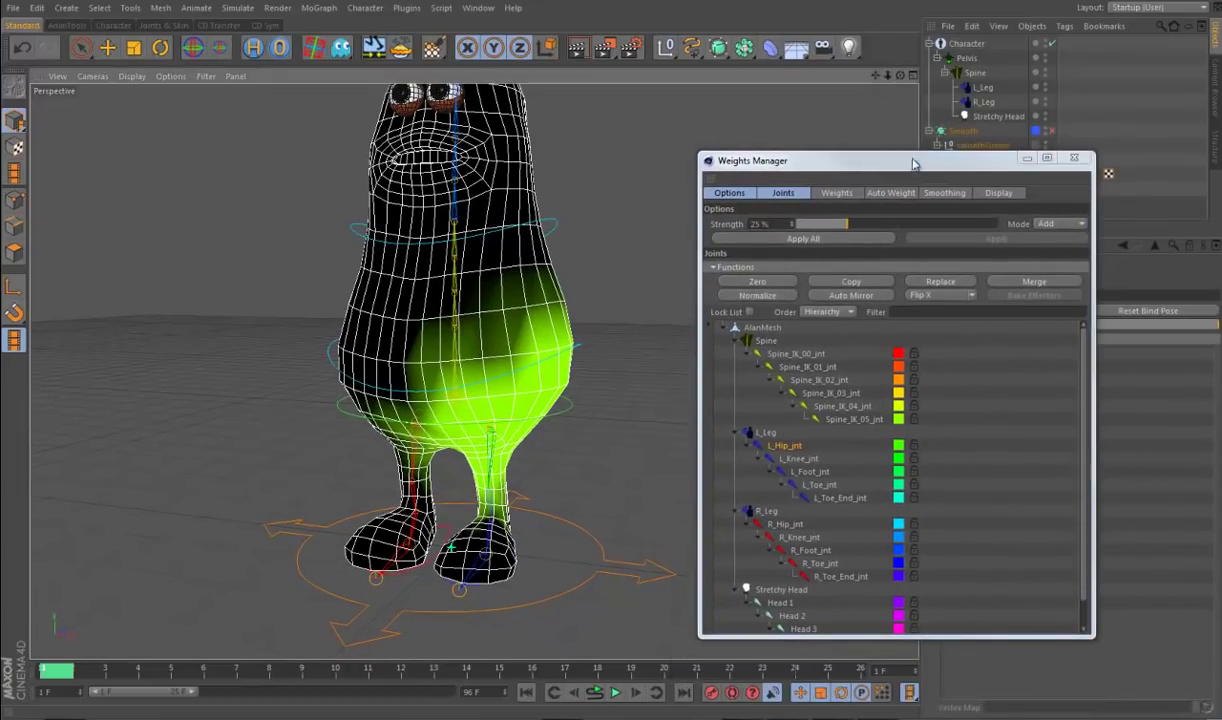
left_click_drag(912, 170, 867, 230)
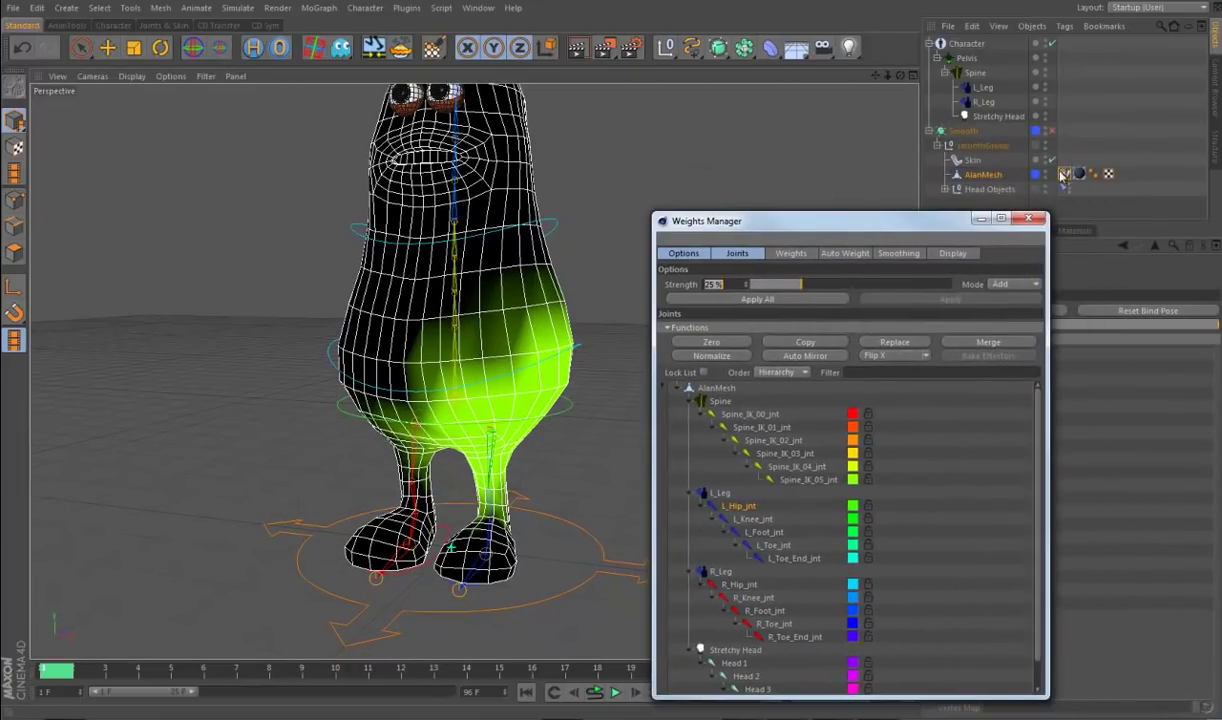
left_click(988, 175)
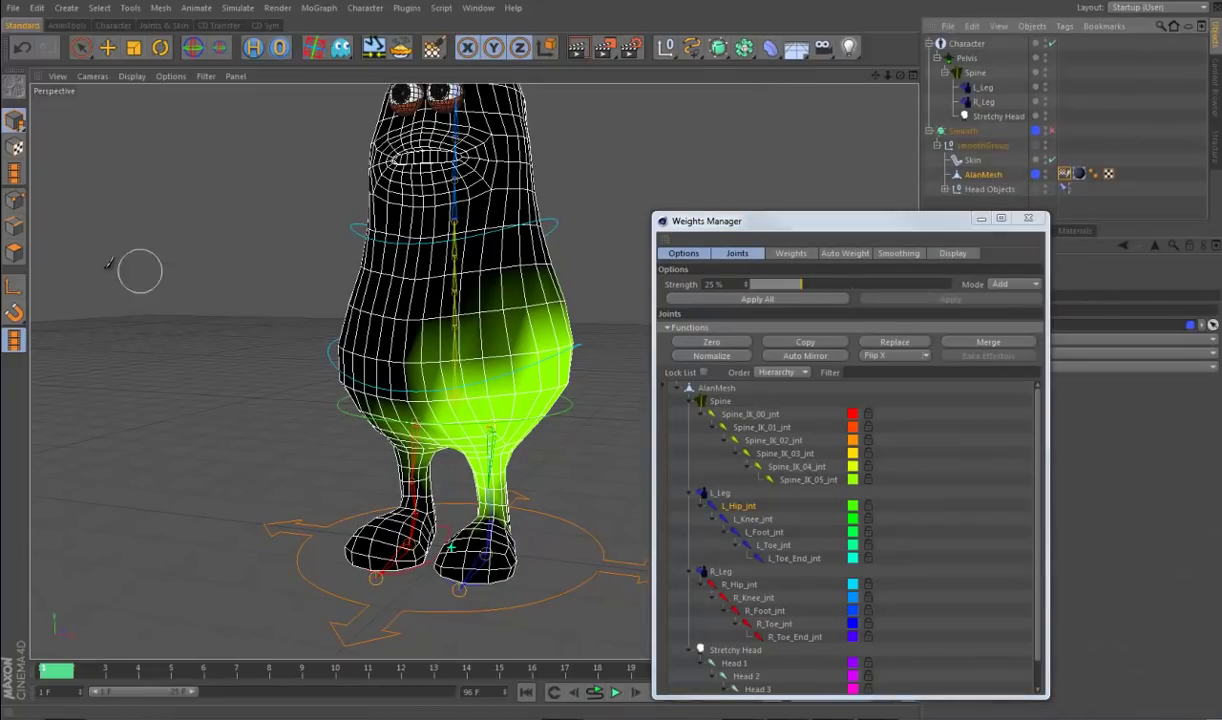
left_click(13, 229)
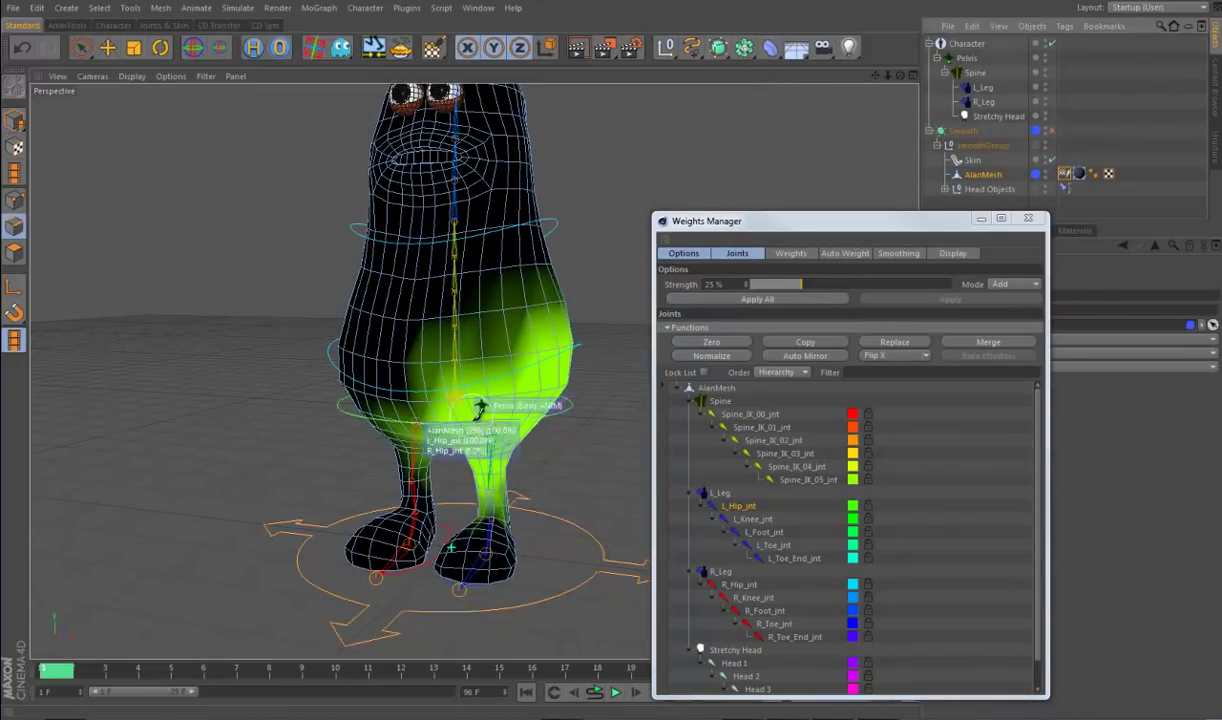
Step: Loop-select the horizontal edge ring around Alan's lower belly with the Loop Selection tool
key("u")
key("l")
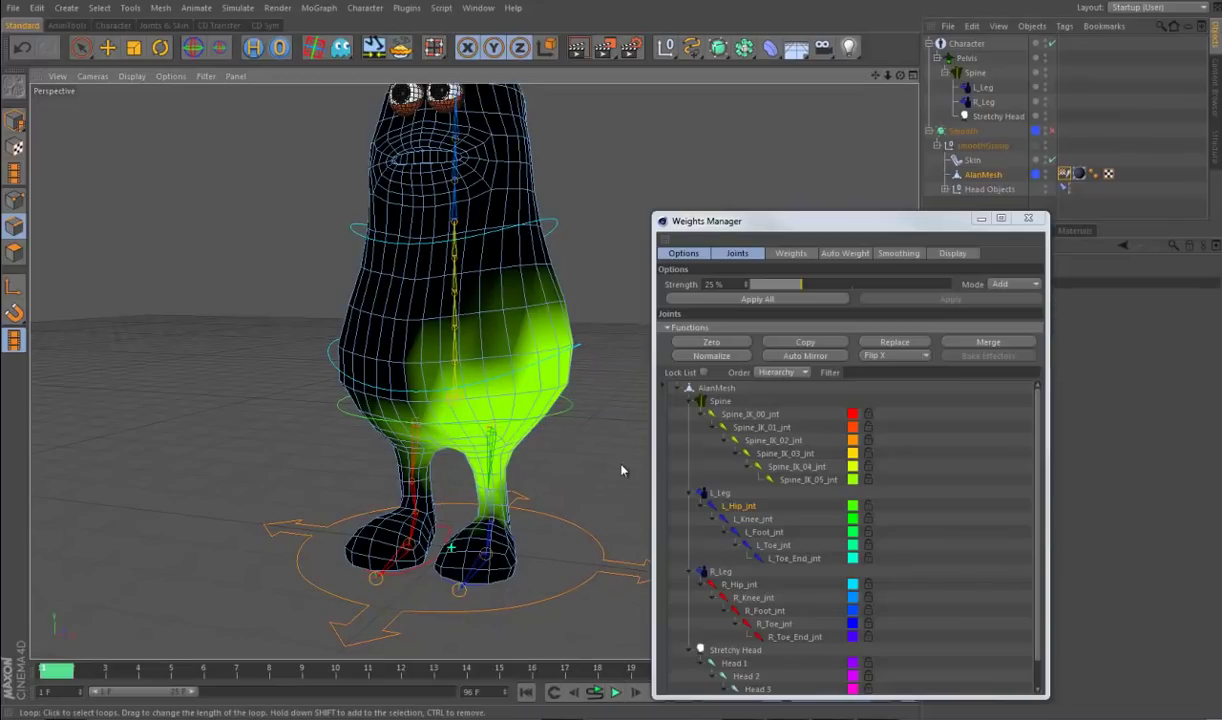
left_click_drag(600, 516, 630, 499, "alt")
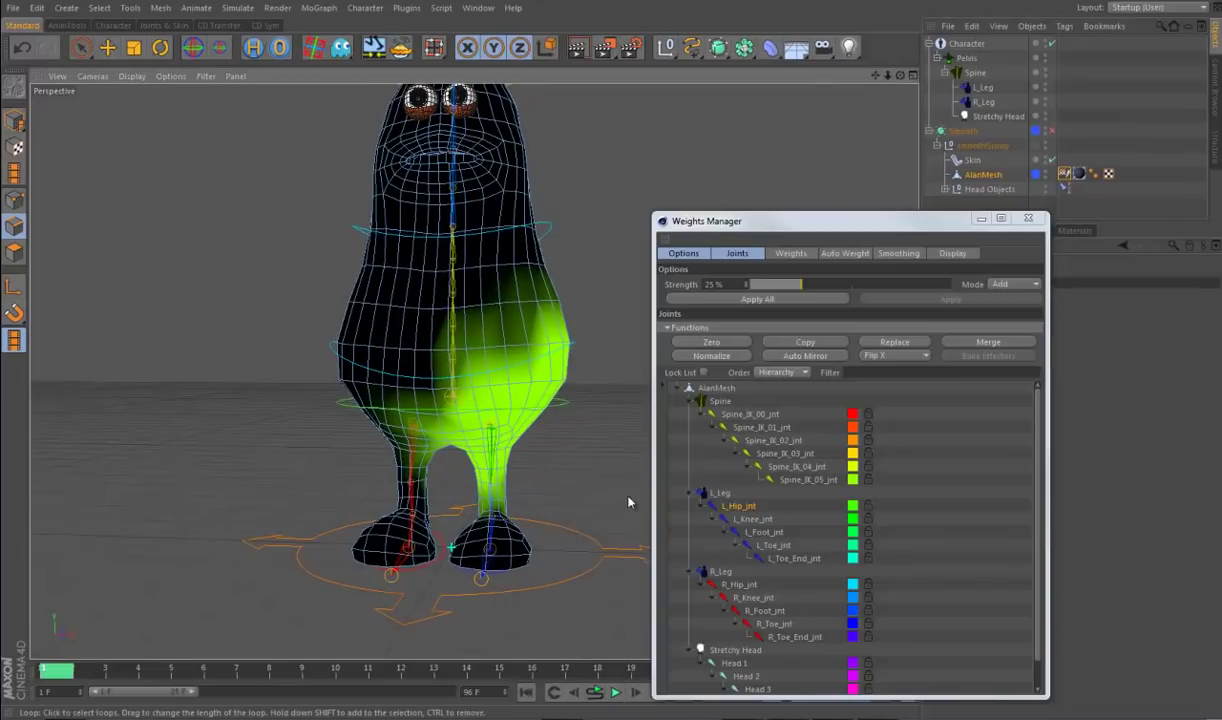
left_click(527, 388)
mouse_move(581, 436)
left_mouse_down("alt")
mouse_move(619, 445)
mouse_move(578, 419)
left_mouse_up("alt")
Step: Assign the selected lower belly loop to Spine_IK_00_jnt at 100 % strength in Abs mode
left_click(750, 414)
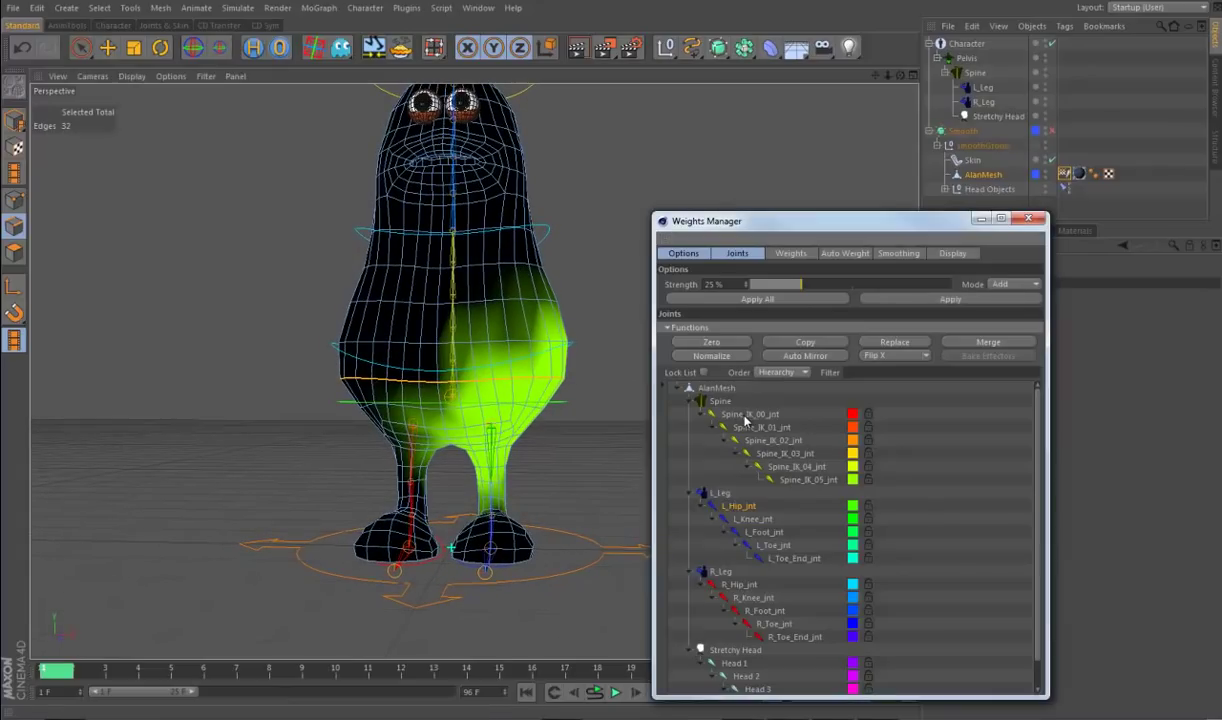
left_click_drag(593, 483, 560, 495, "alt")
left_click_drag(548, 452, 614, 491, "alt")
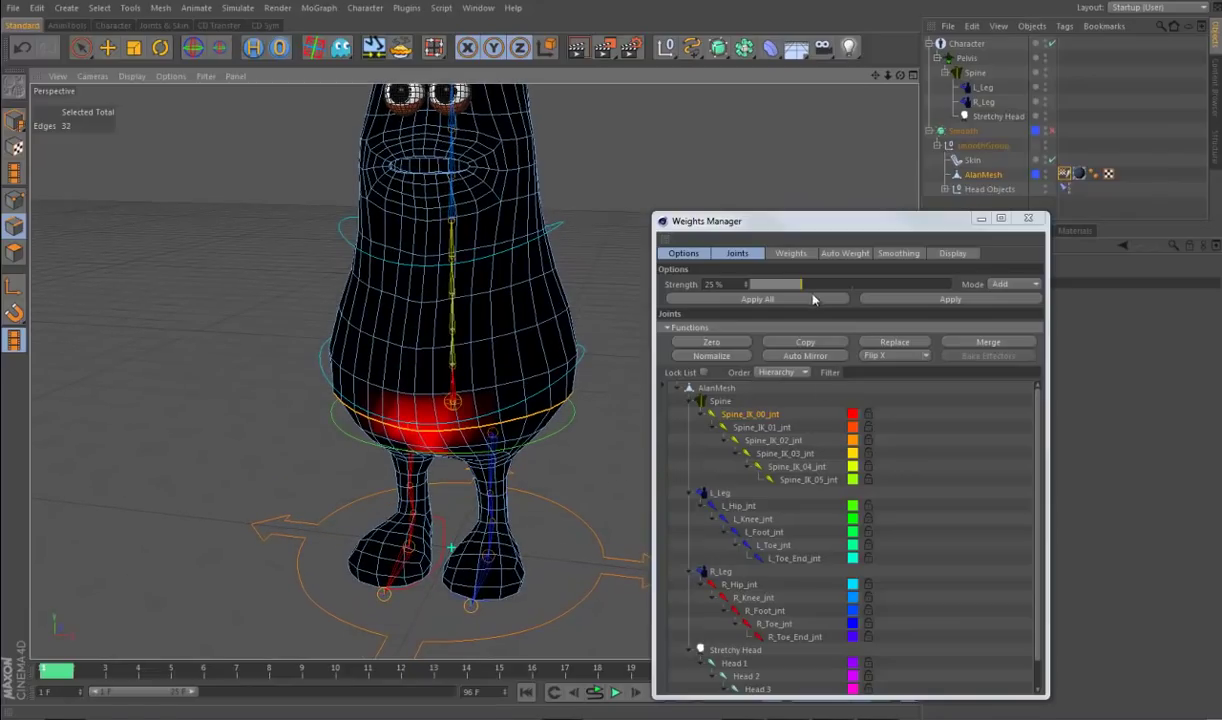
left_click_drag(735, 284, 960, 284)
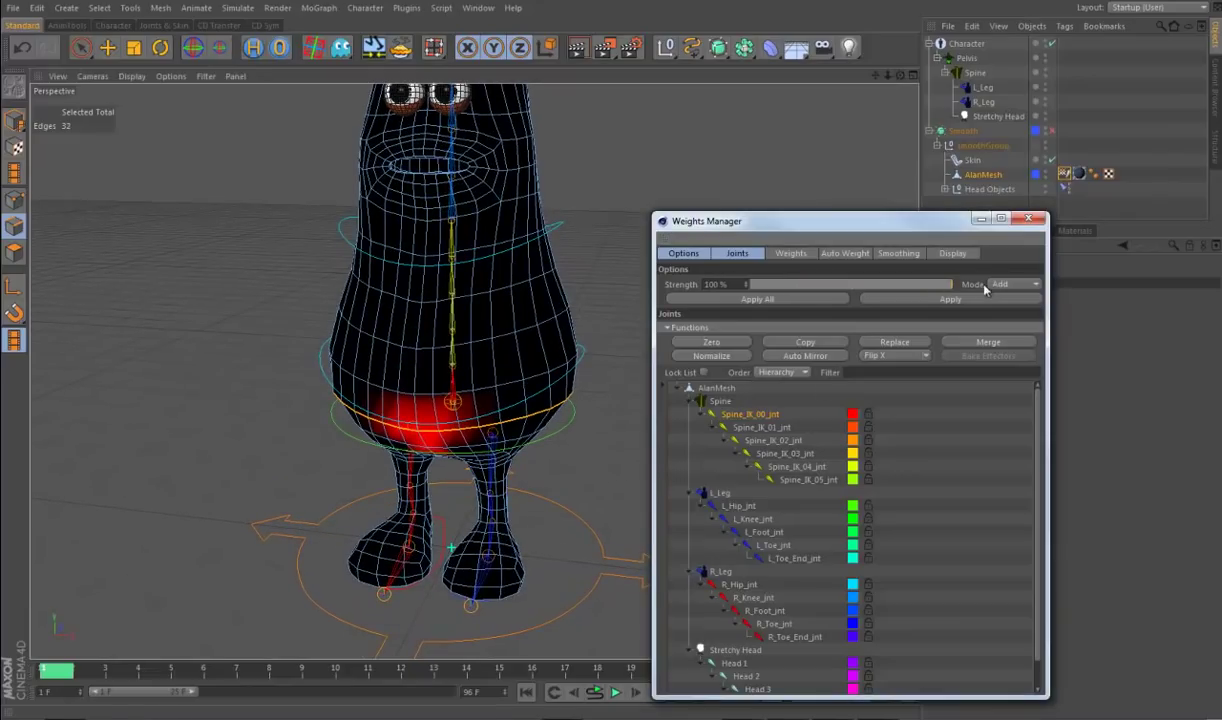
left_click(1008, 284)
left_click(1008, 342)
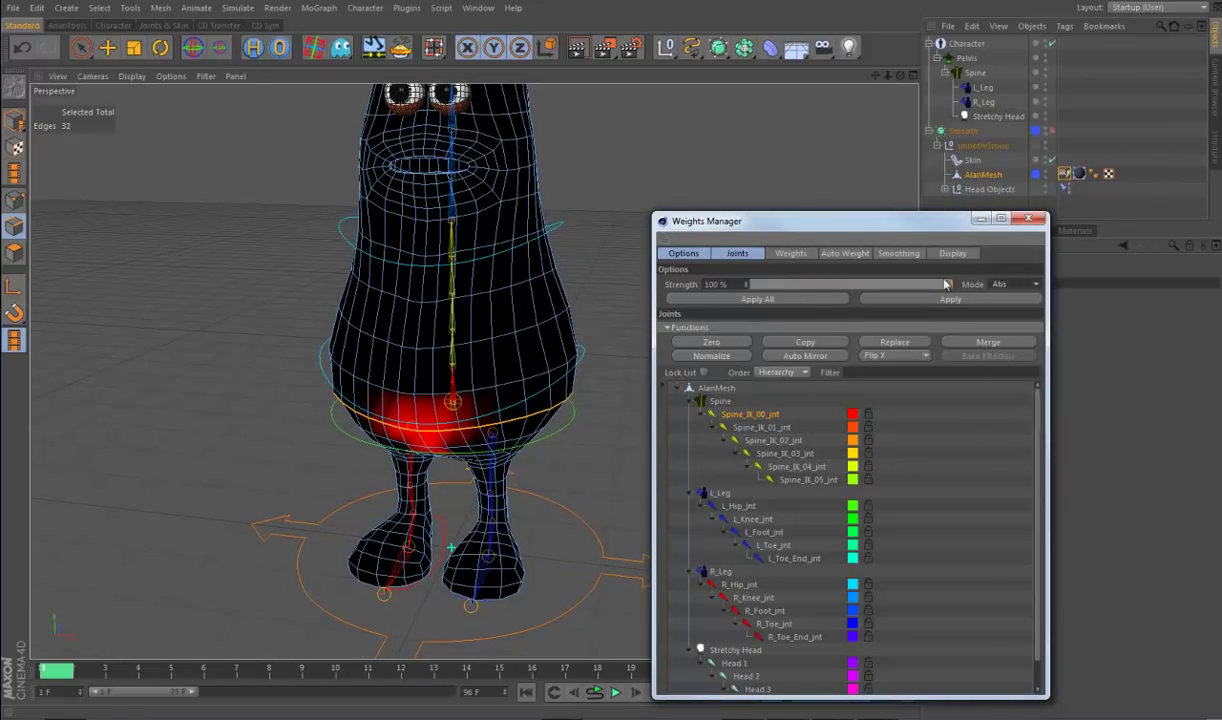
left_click_drag(896, 233, 946, 150)
left_click_drag(657, 480, 617, 450, "alt")
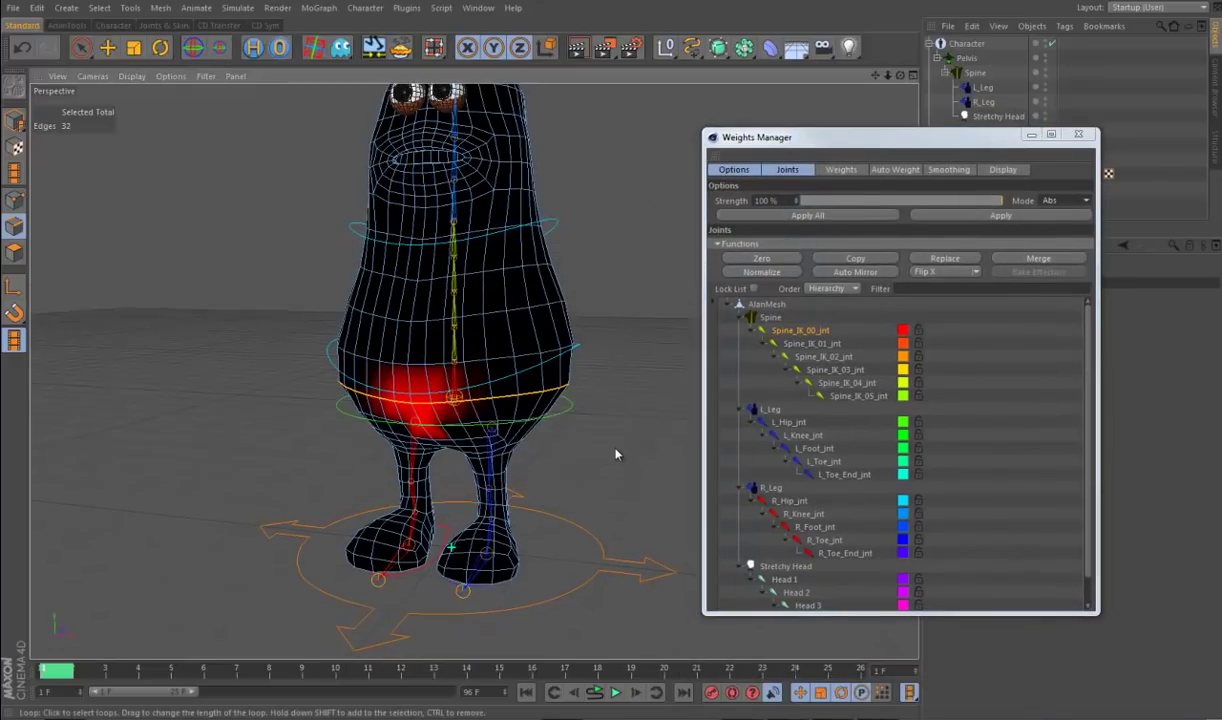
left_click(988, 218)
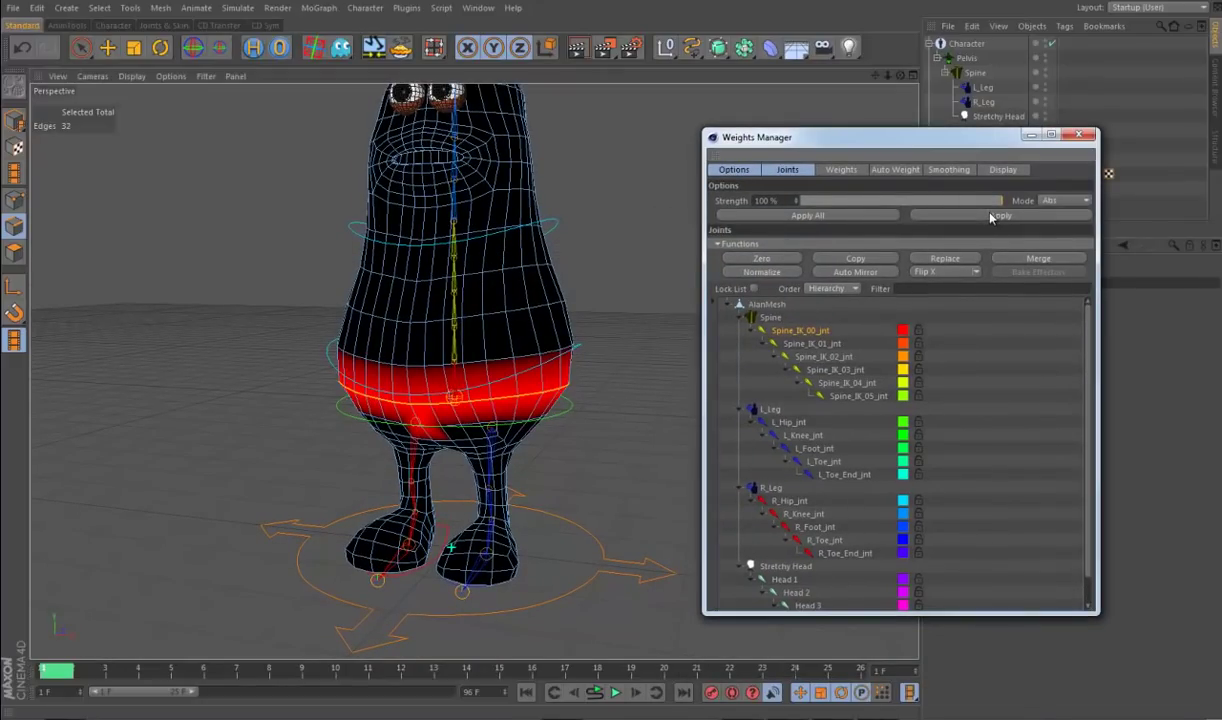
Step: Select the next edge loop up the belly and apply 100 % weight for Spine_IK_01_jnt to it
left_click_drag(646, 437, 556, 391, "alt")
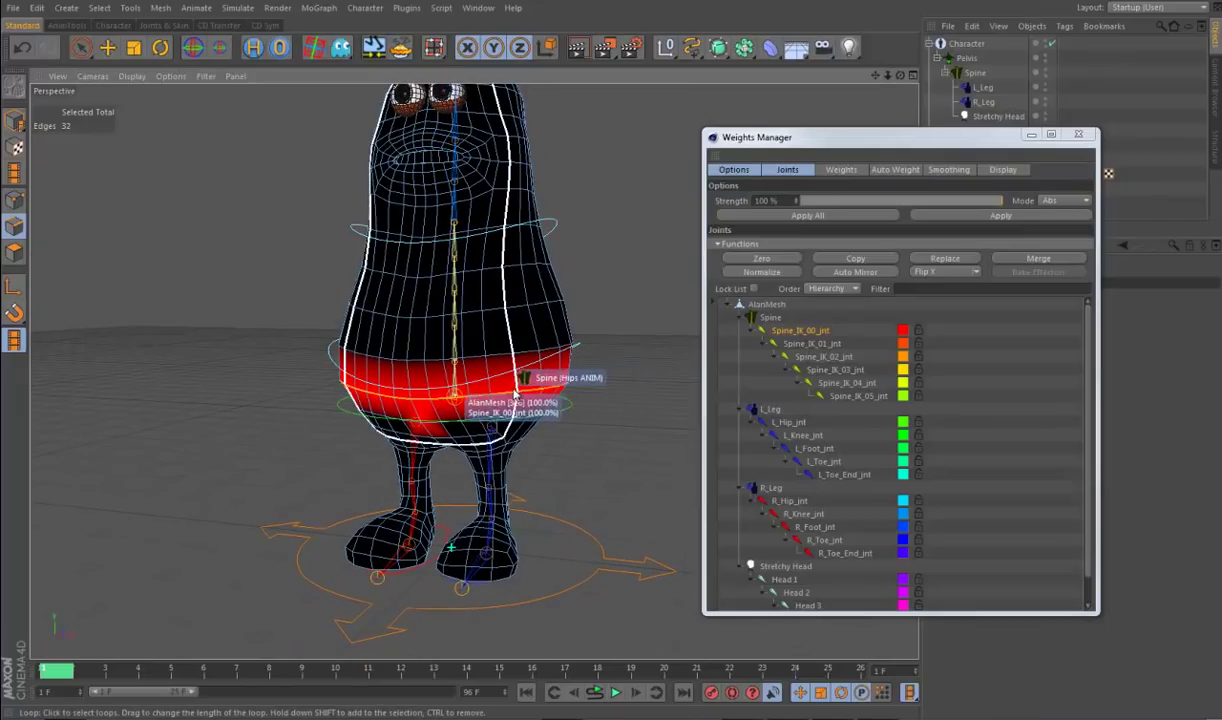
left_click_drag(200, 430, 262, 426, "alt")
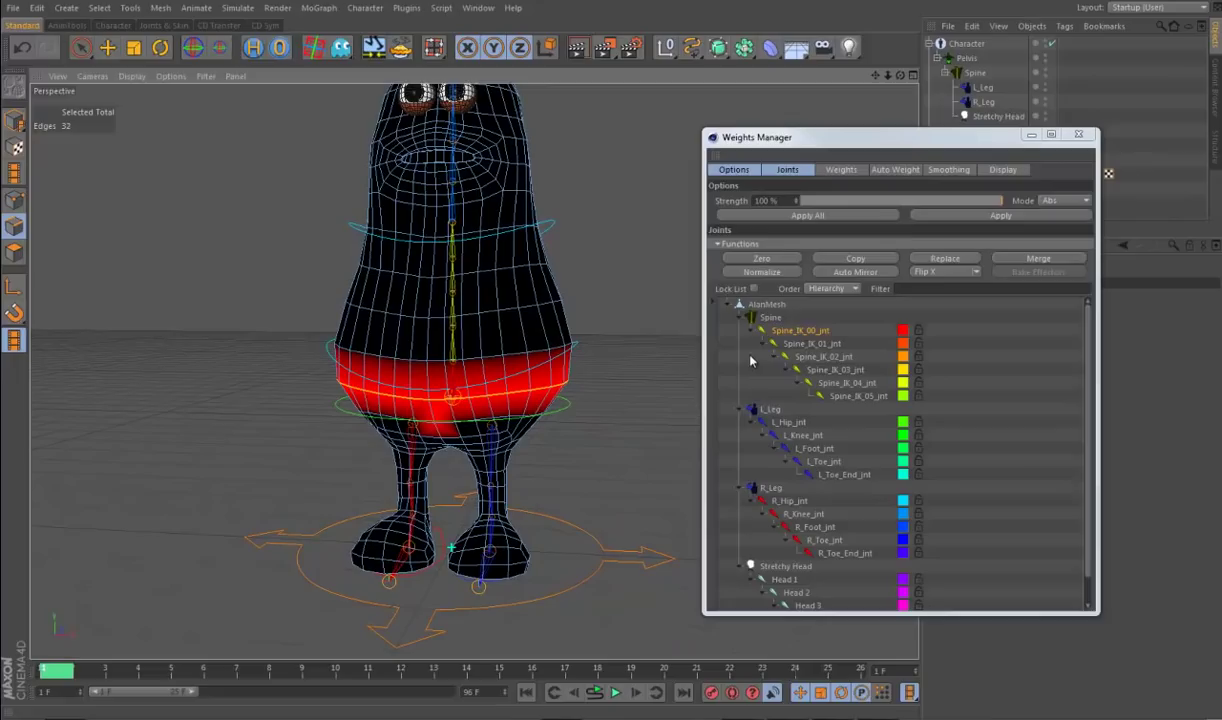
left_click(808, 344)
left_click_drag(636, 442, 535, 368, "alt")
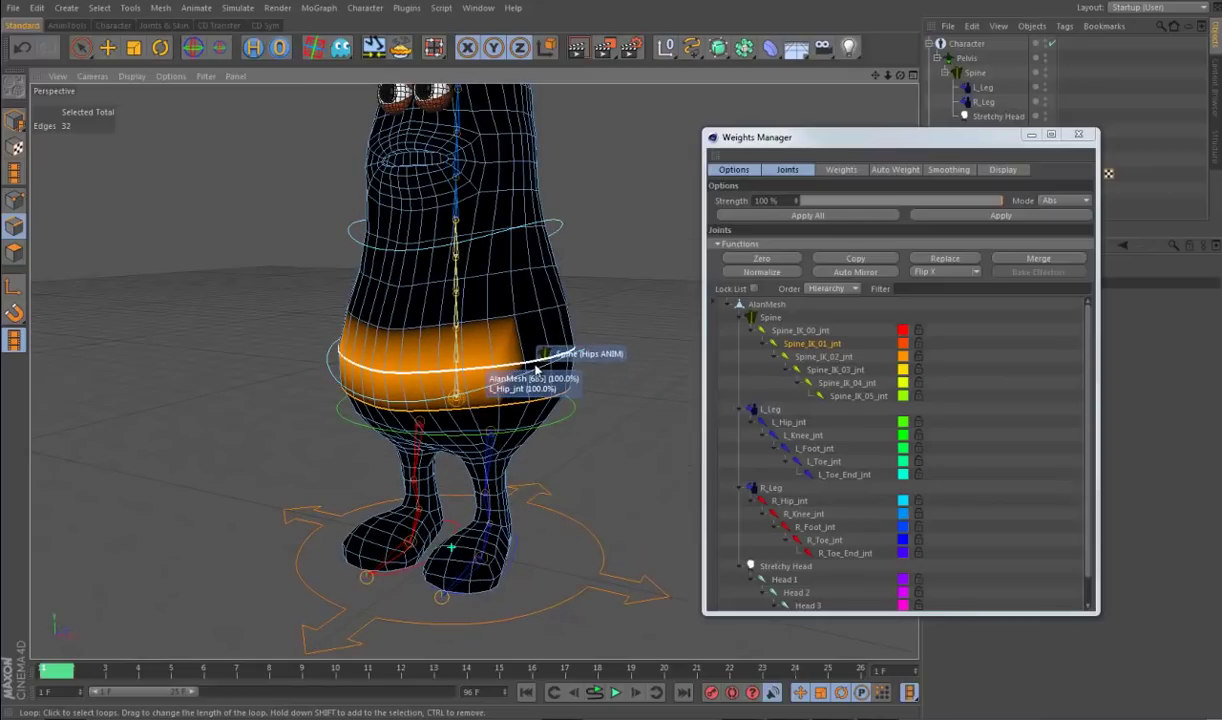
left_click_drag(608, 464, 428, 480, "alt")
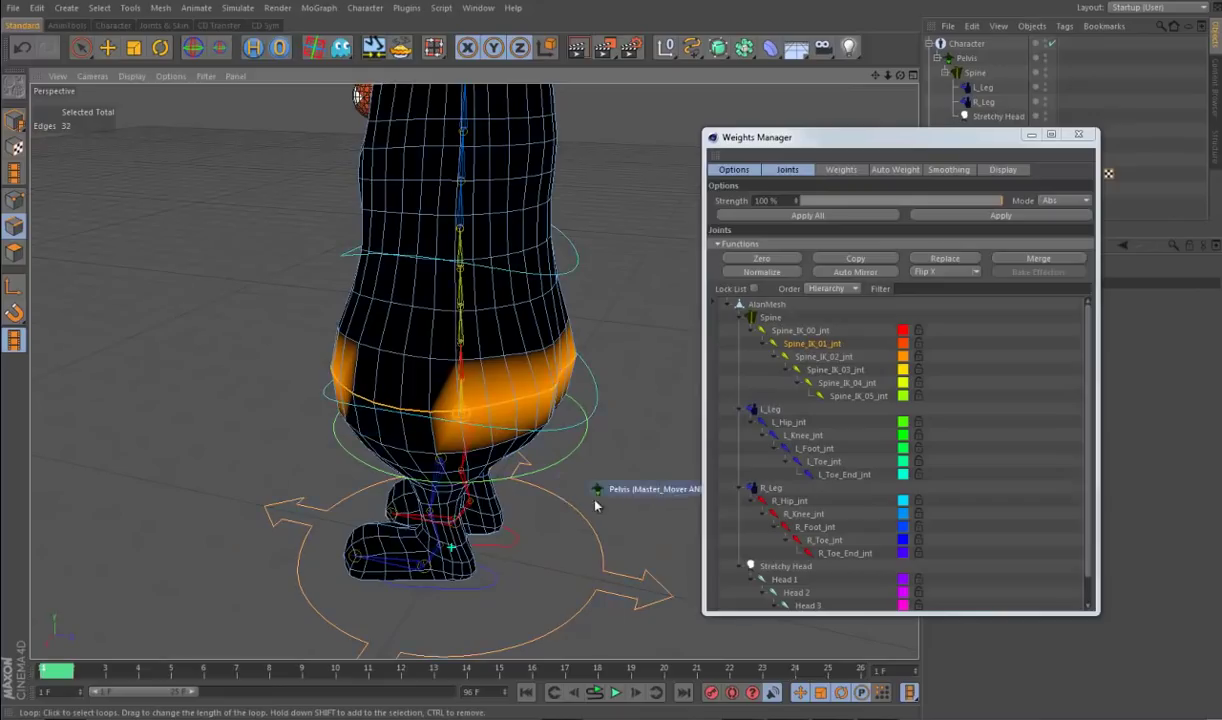
left_click_drag(585, 506, 668, 483, "alt")
left_click(980, 214)
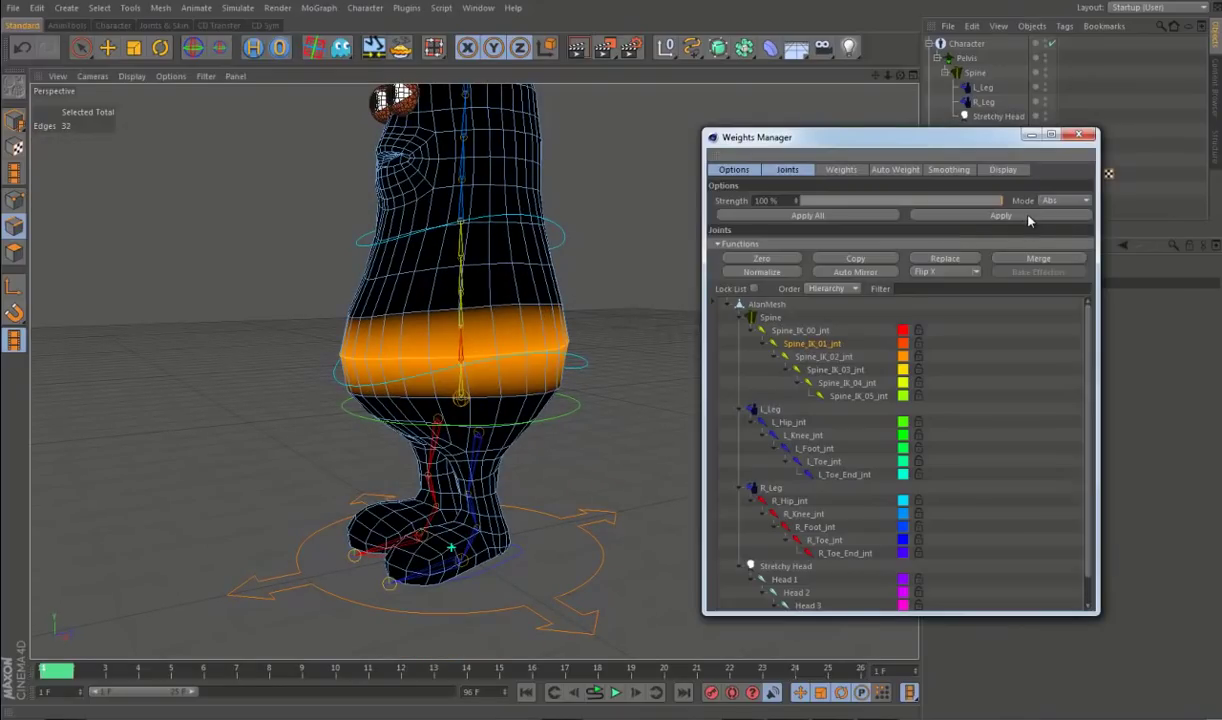
Step: Give the edge loop above it on the belly full Spine_IK_02_jnt weight
left_click(823, 357)
left_click_drag(576, 477, 635, 456, "alt")
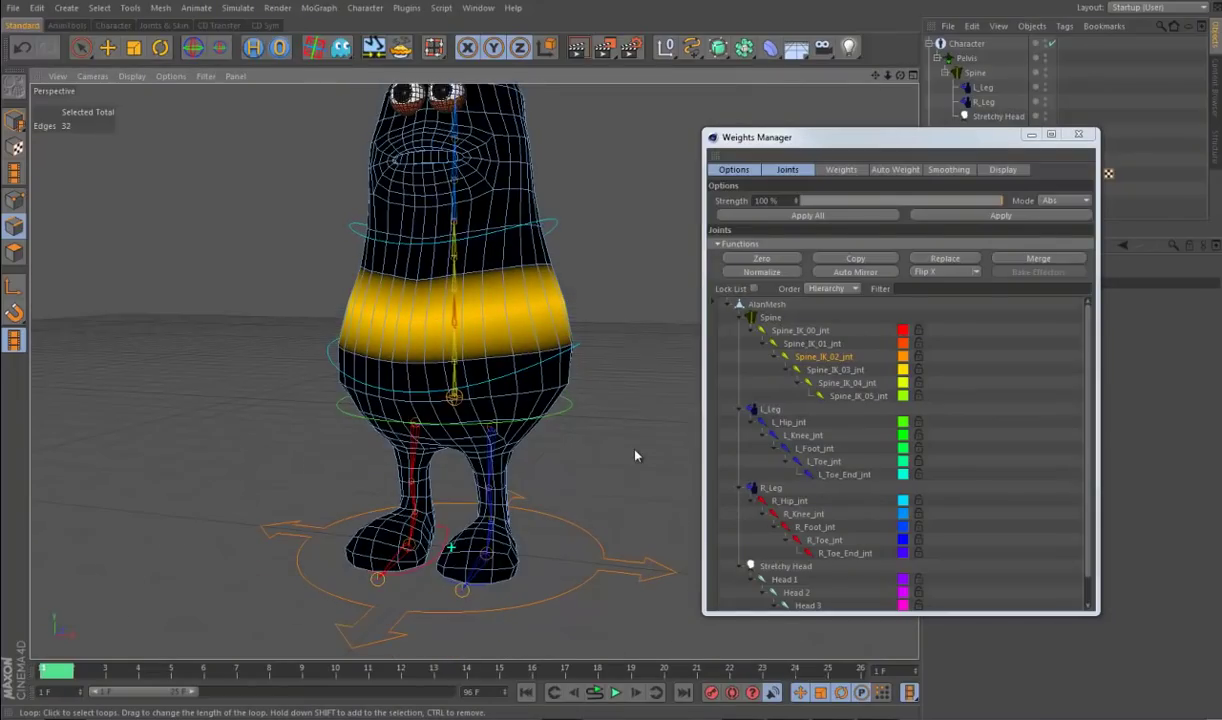
left_click(1033, 218)
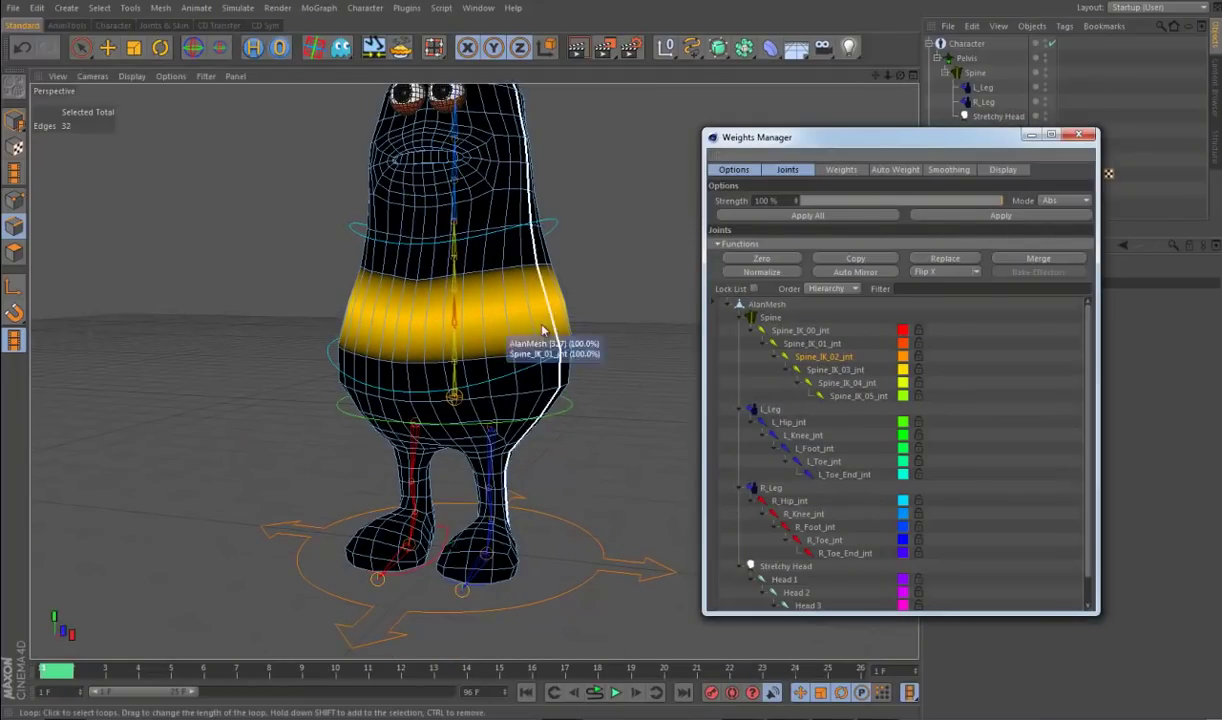
left_click_drag(687, 397, 657, 404, "alt")
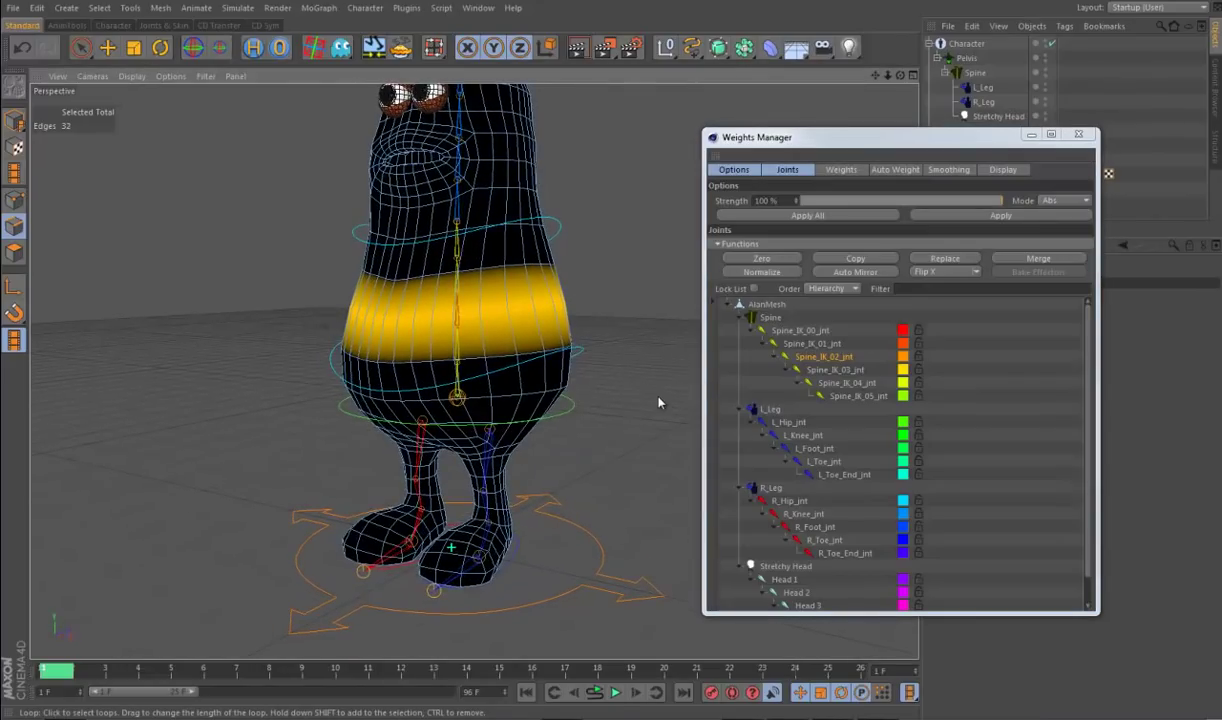
Step: Check the R_Hip_jnt and L_Hip_jnt weights, and assign the loop at the belly's base to Spine_IK_00_jnt at 100 %
left_click(797, 503)
left_click_drag(655, 481, 561, 463, "alt")
left_click(795, 422)
left_click(795, 330)
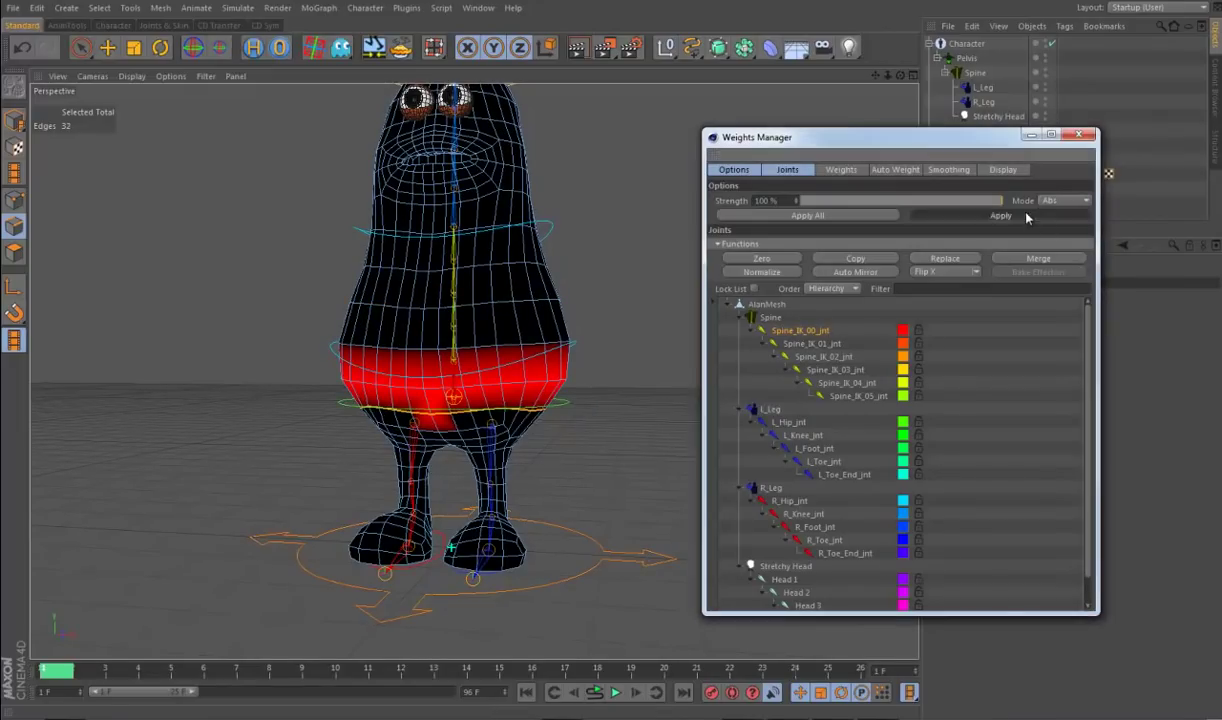
left_click_drag(690, 400, 650, 450, "alt")
left_click_drag(585, 470, 628, 459, "alt")
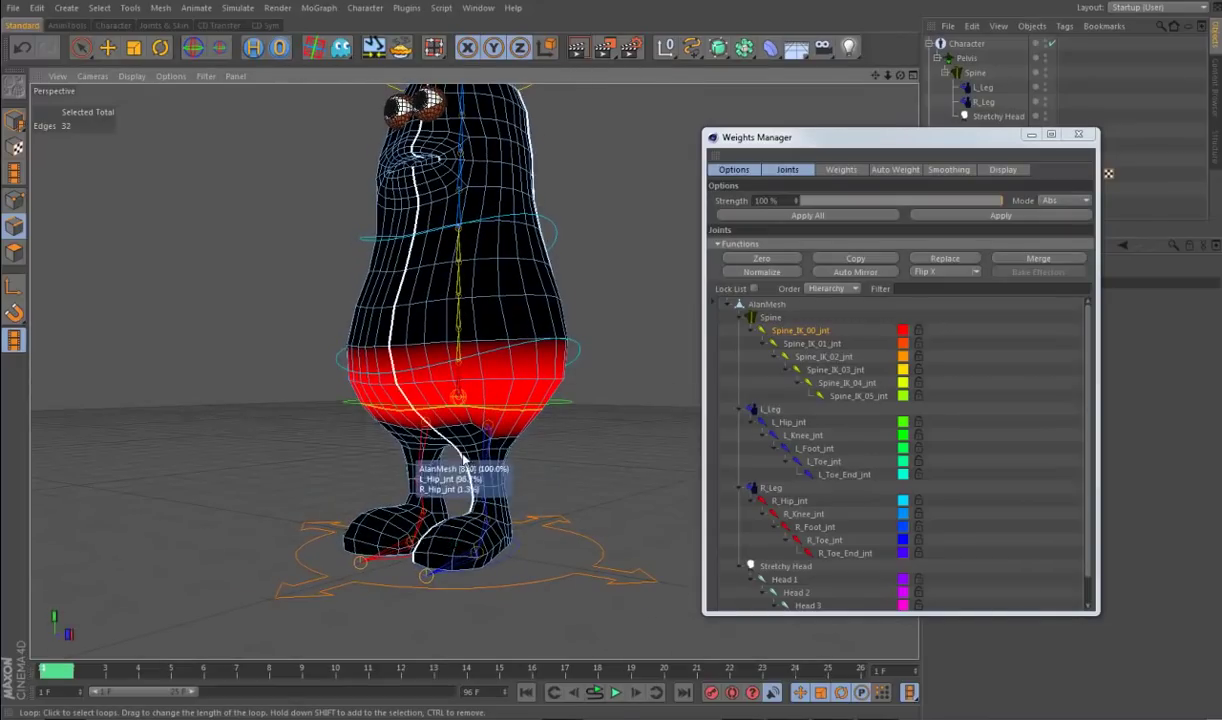
Step: Select three edge loops across the front of the left foot and apply 100 % L_Toe_jnt weight to them
right_click_drag(599, 477, 614, 500, "alt")
middle_click_drag(614, 500, 652, 488, "alt")
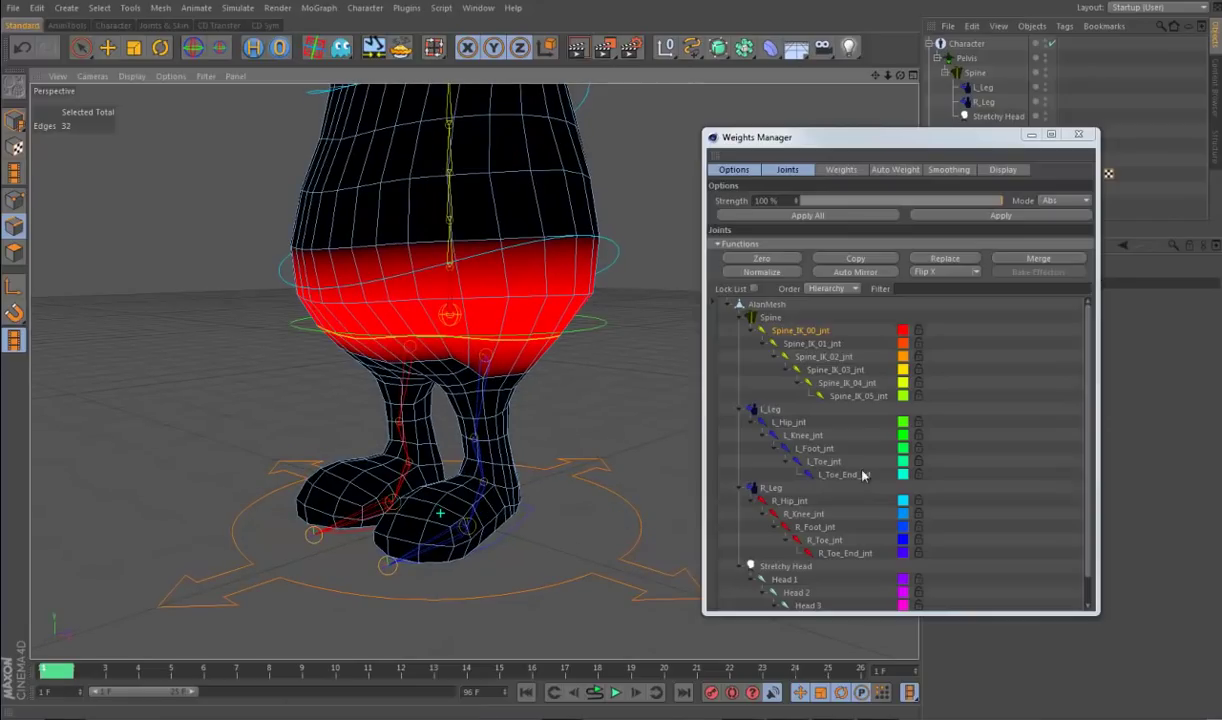
left_click(822, 449)
left_click_drag(560, 452, 545, 478, "alt")
left_click(825, 462)
left_click_drag(566, 530, 572, 586, "alt")
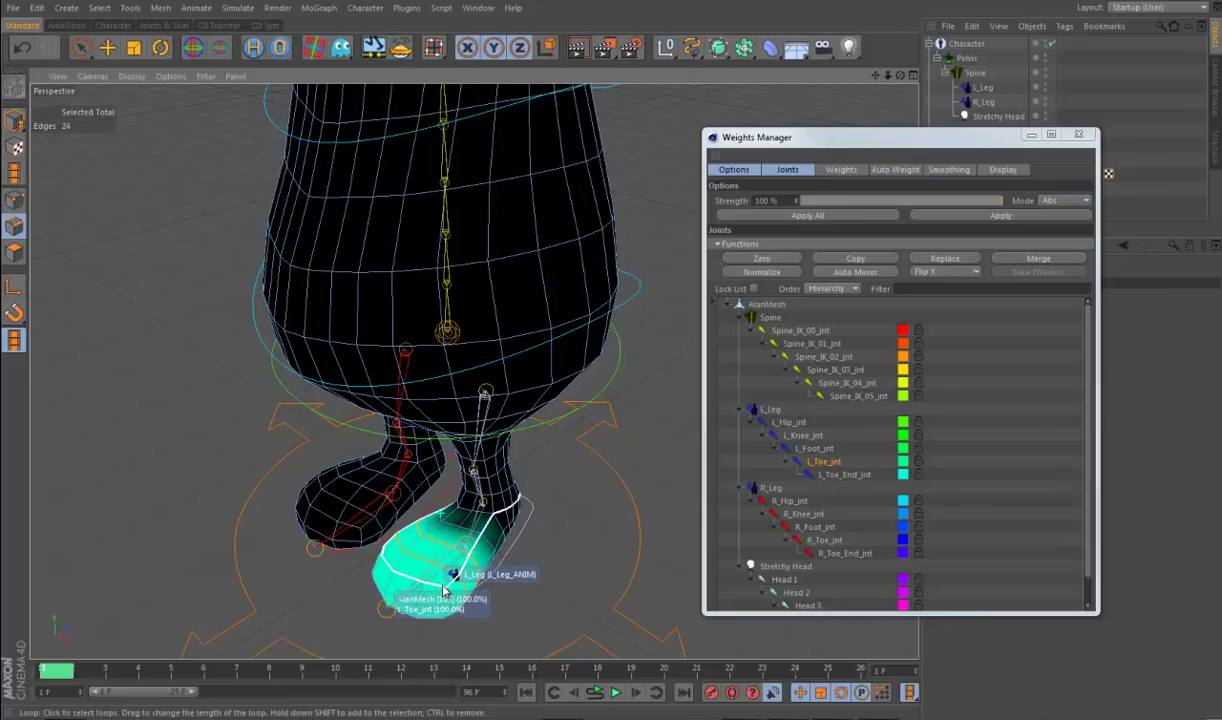
left_click(449, 591, "shift")
left_click_drag(559, 626, 602, 602, "alt")
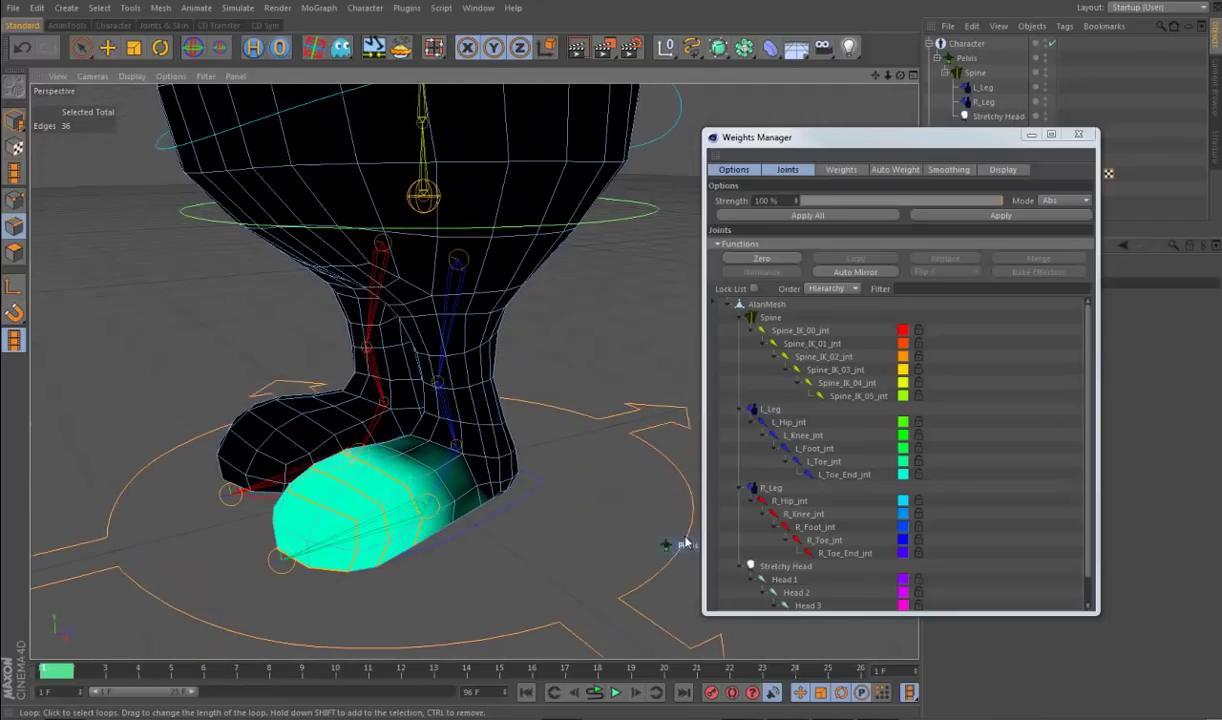
left_click(818, 449)
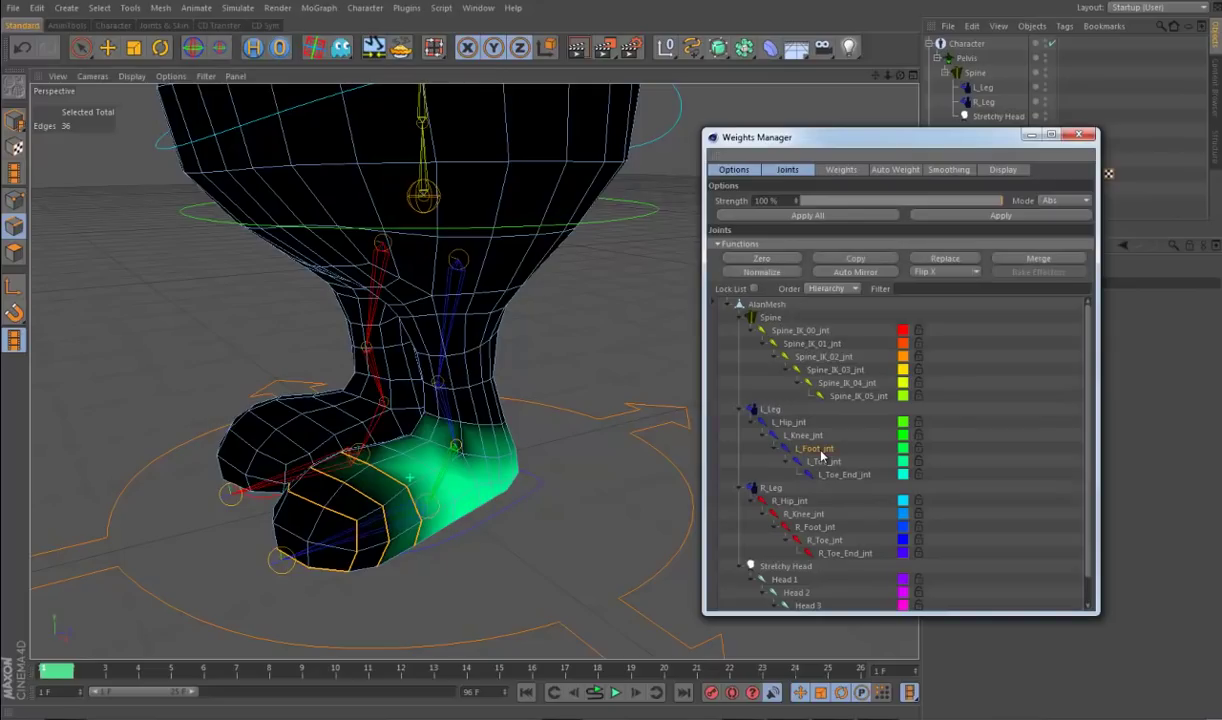
left_click(825, 462)
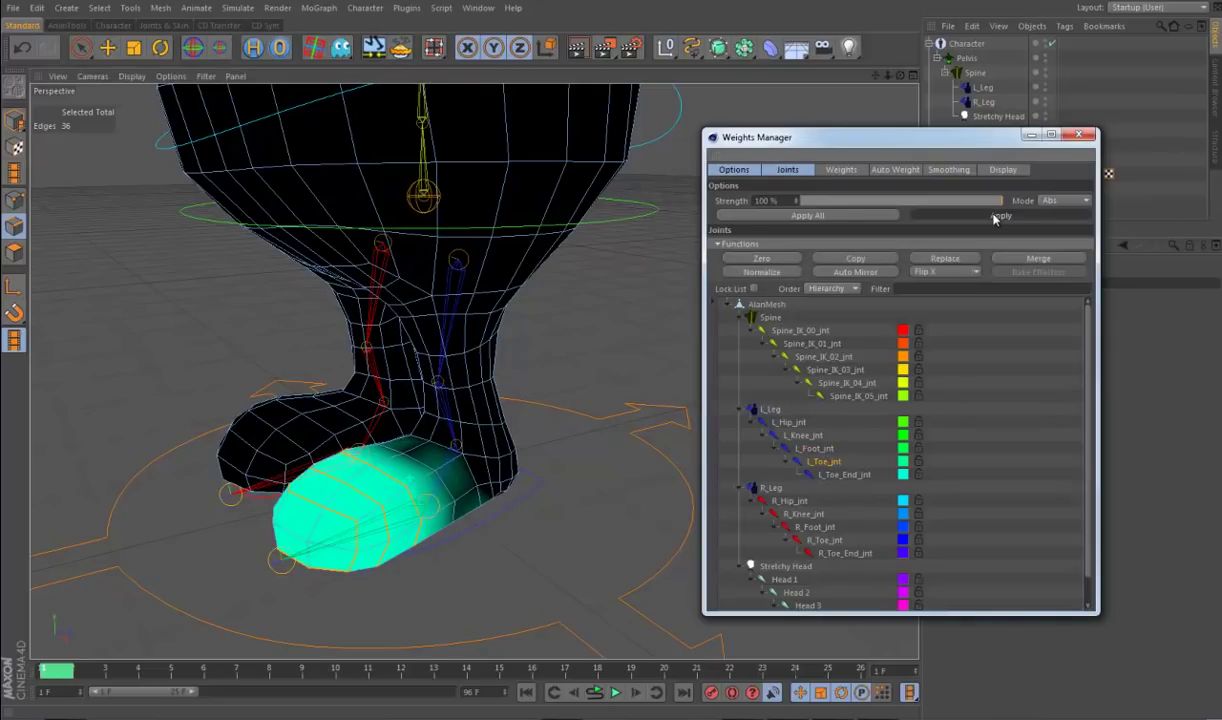
Step: Select the matching three edge loops on the right foot and apply 100 % R_Toe_jnt weight to them
left_click_drag(555, 500, 786, 556, "alt")
left_click(813, 528)
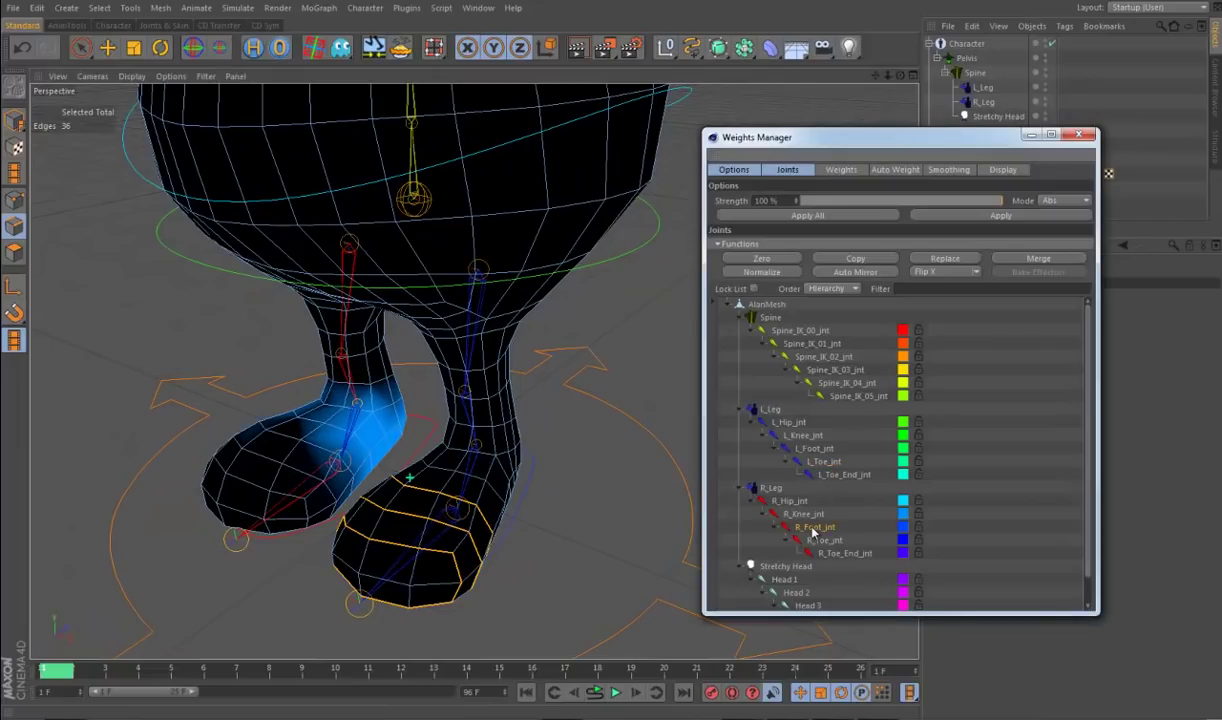
left_click(822, 541)
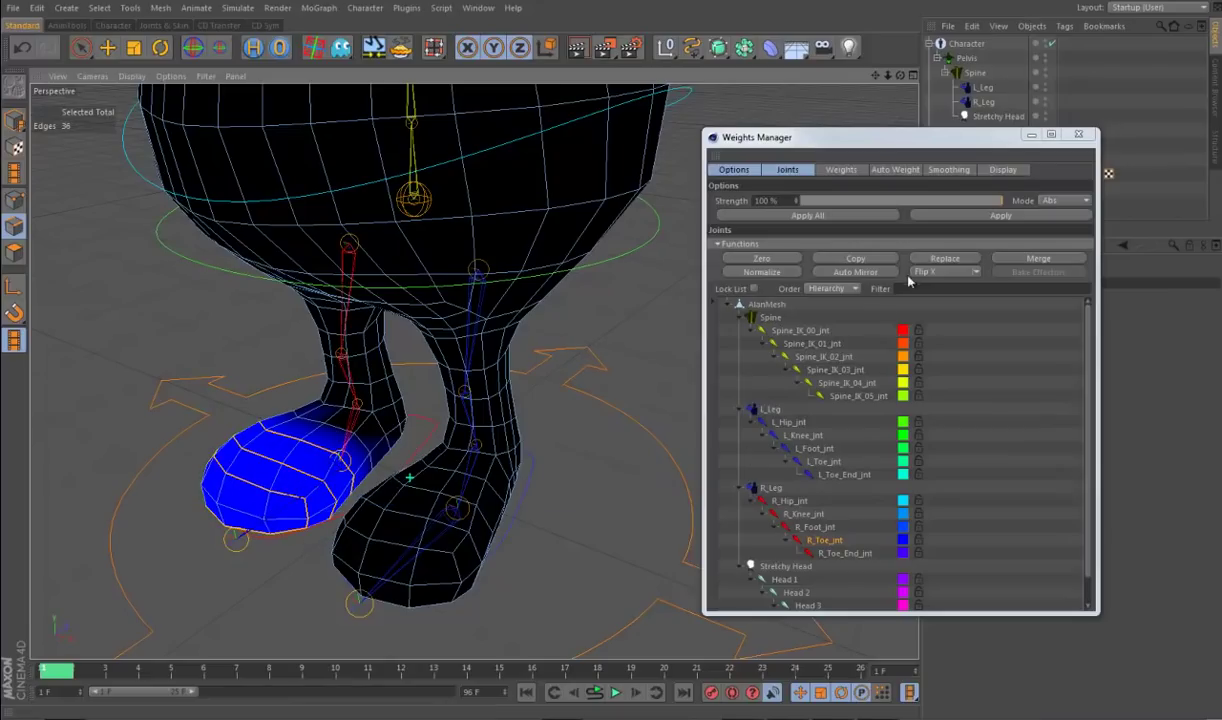
left_click(997, 216)
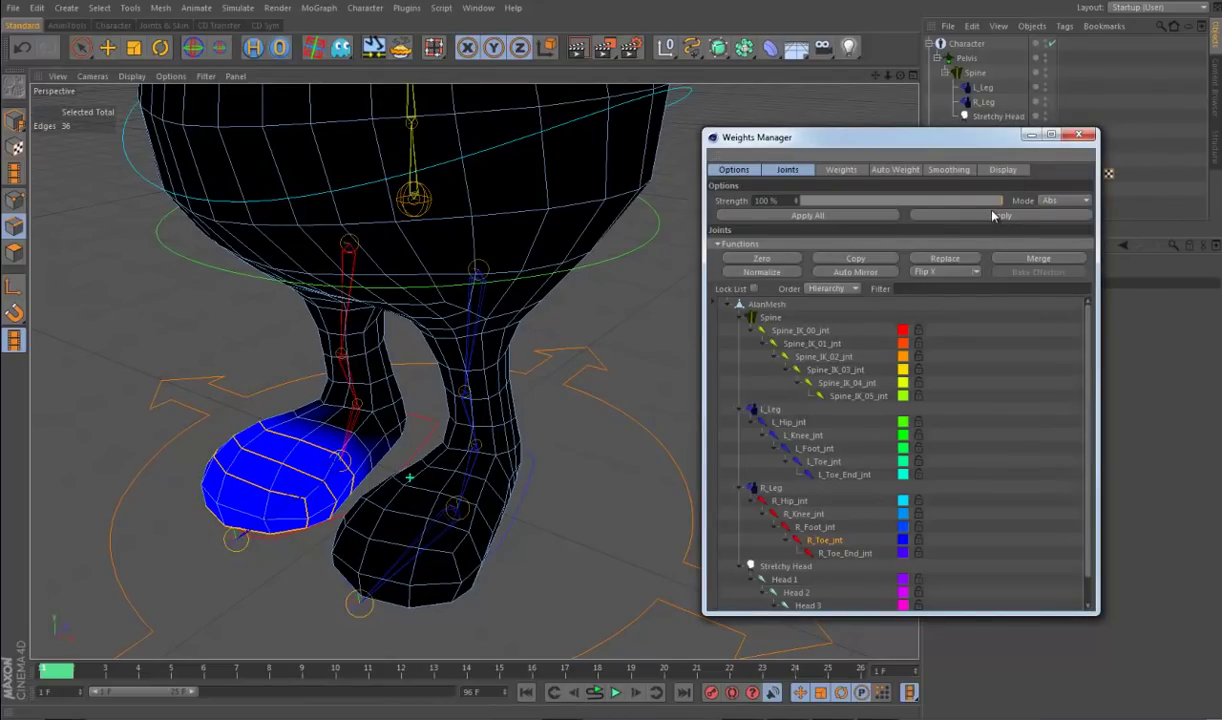
left_click(992, 217)
Step: Select the left midfoot and ankle edge loops and assign them to L_Foot_jnt at 100 %, checking the foot from several angles
left_click_drag(653, 497, 525, 552, "alt")
left_click(815, 449)
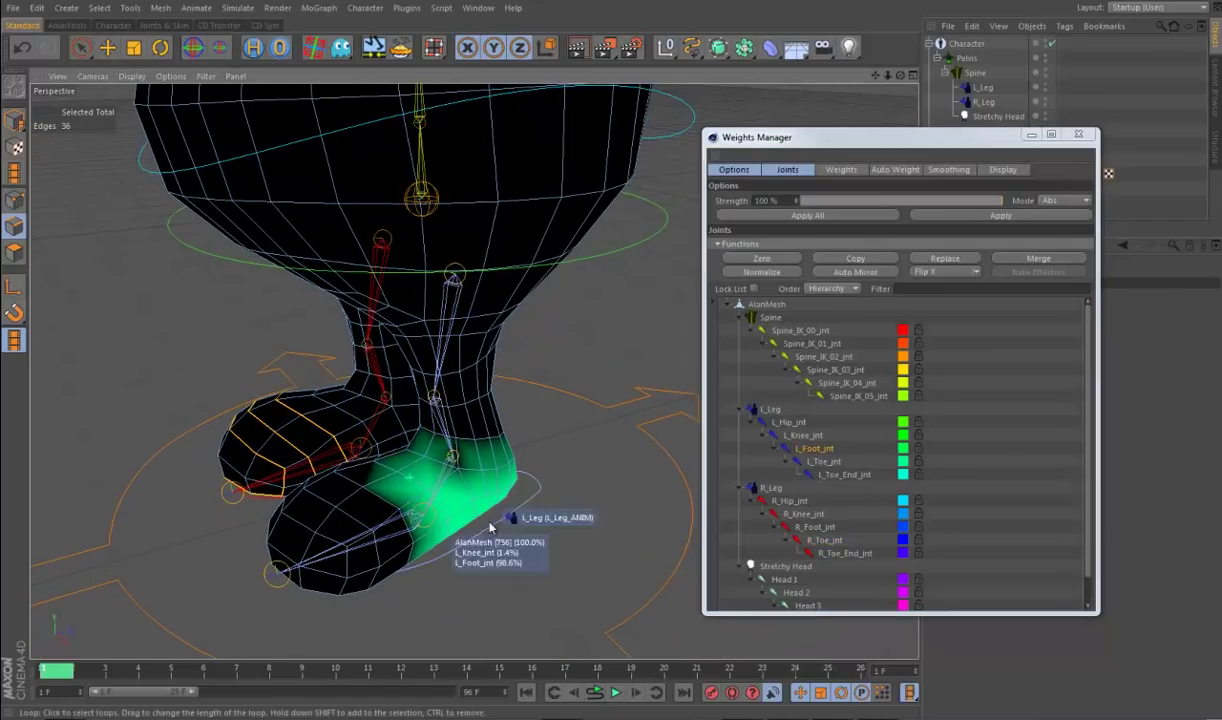
left_click(441, 519)
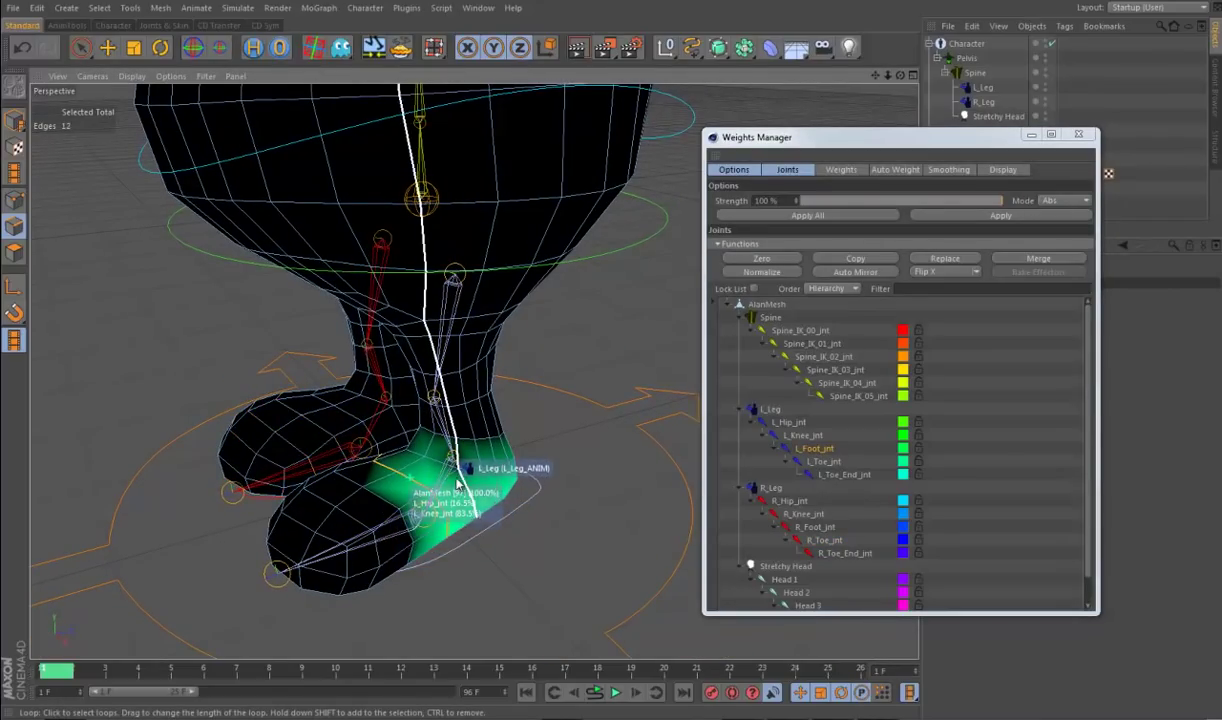
left_click_drag(551, 543, 526, 527, "alt")
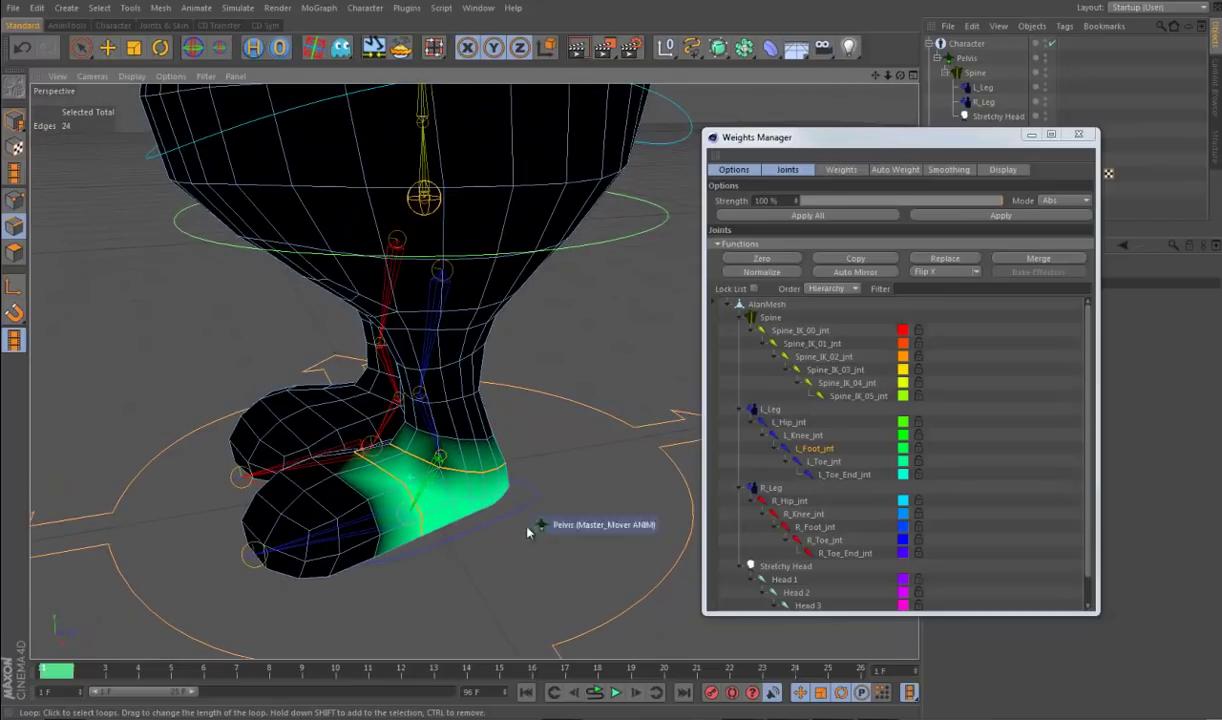
left_click(1013, 217)
left_click_drag(565, 500, 538, 405, "alt")
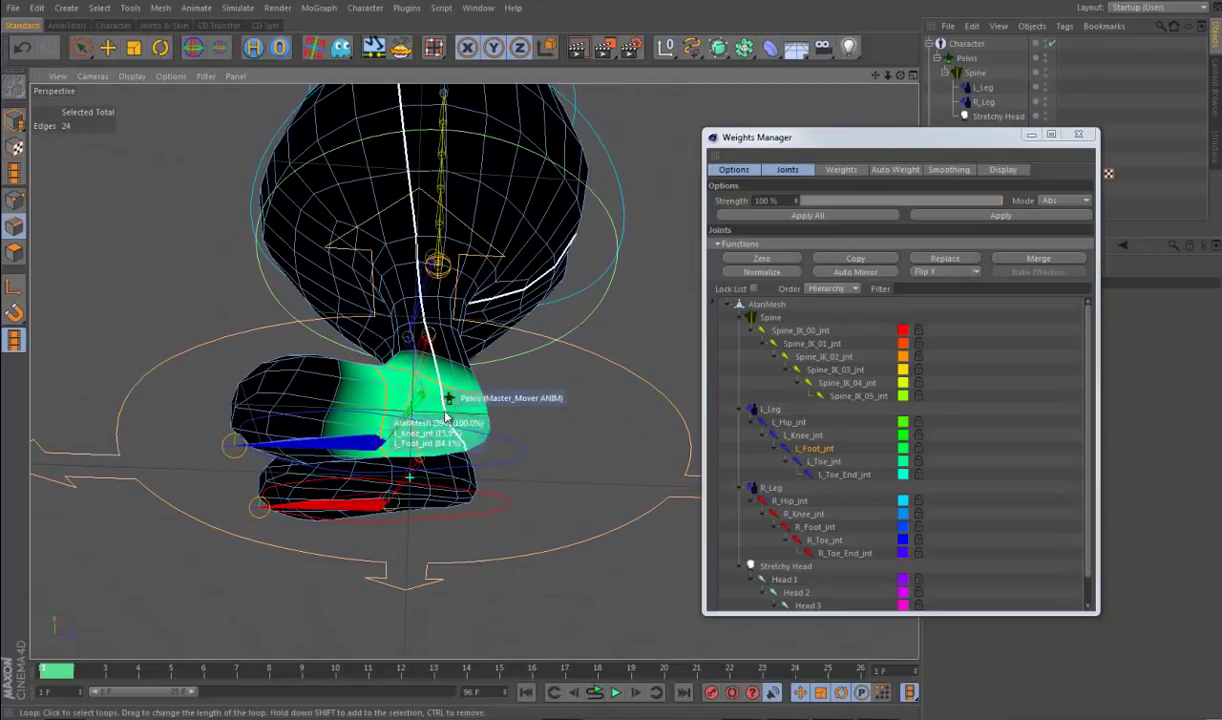
left_click_drag(540, 455, 576, 519, "alt")
right_click_drag(576, 519, 618, 536, "alt")
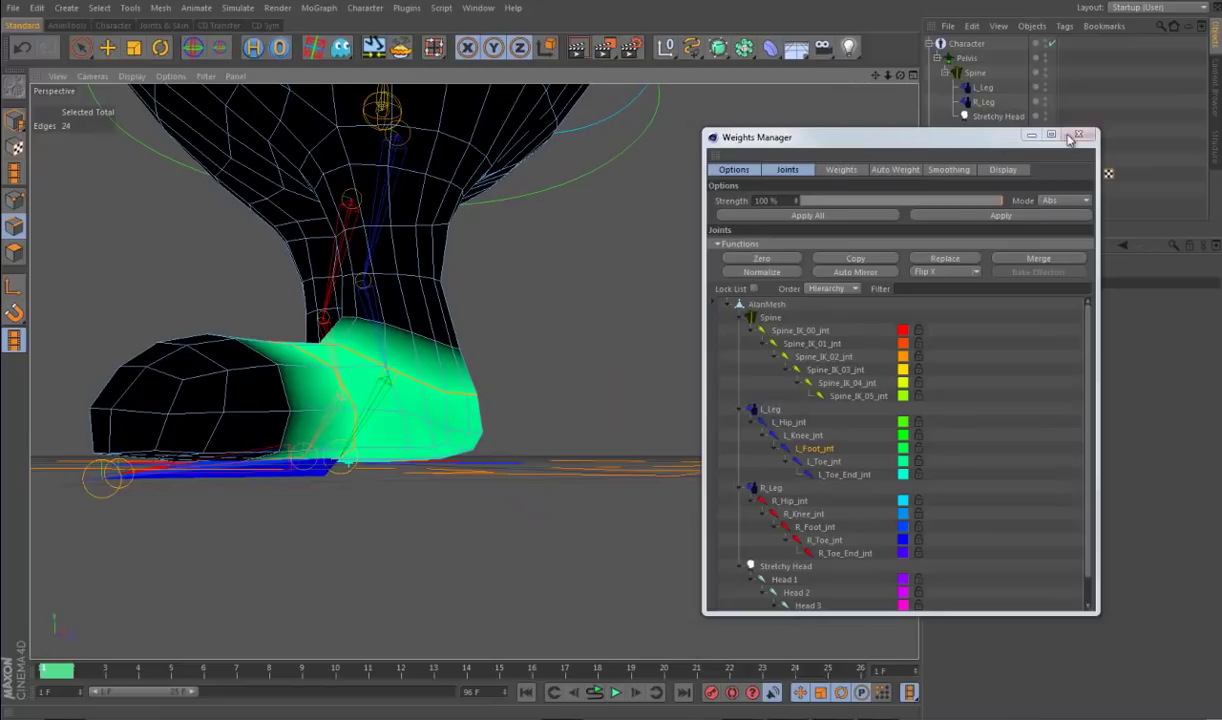
Step: Select the matching midfoot and ankle loops on the right foot and apply 100 % R_Foot_jnt weight to them
left_click_drag(560, 450, 644, 510, "alt")
left_click(350, 372)
left_click(326, 414, "shift")
left_click(815, 527)
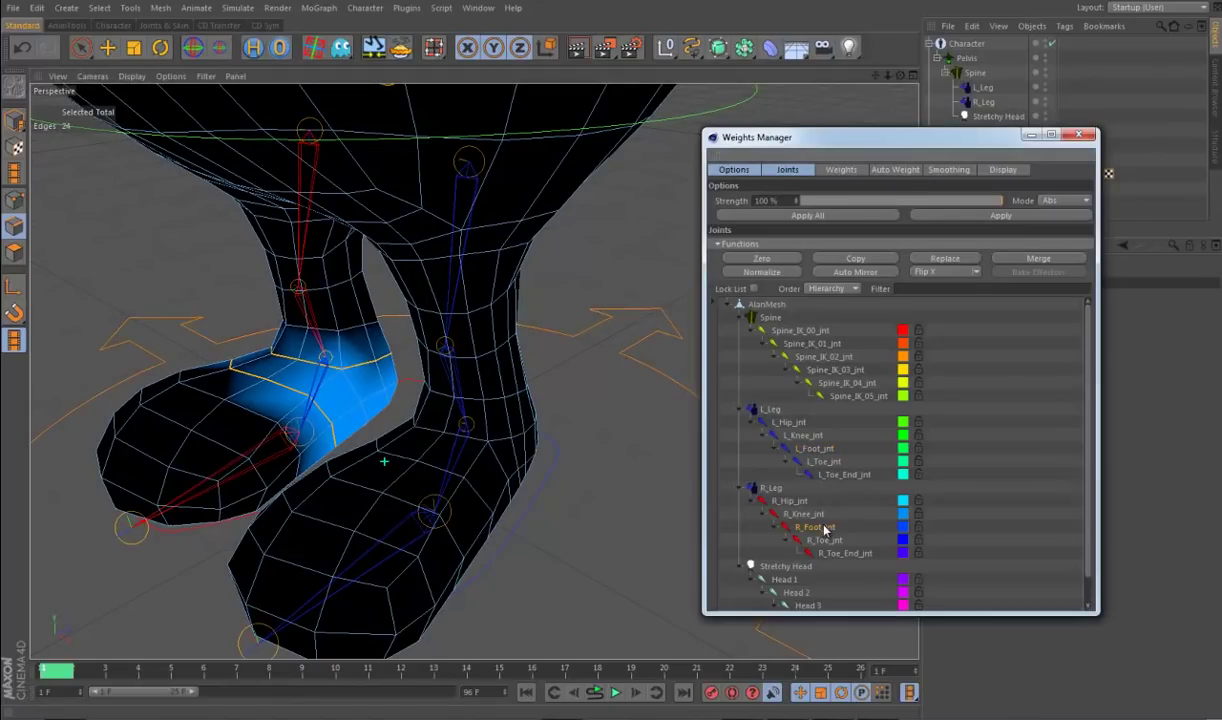
left_click_drag(671, 469, 640, 468, "alt")
Step: Close the Weights Manager and activate the Weight Tool from AlanMesh's Weight tag
left_click_drag(878, 139, 861, 158)
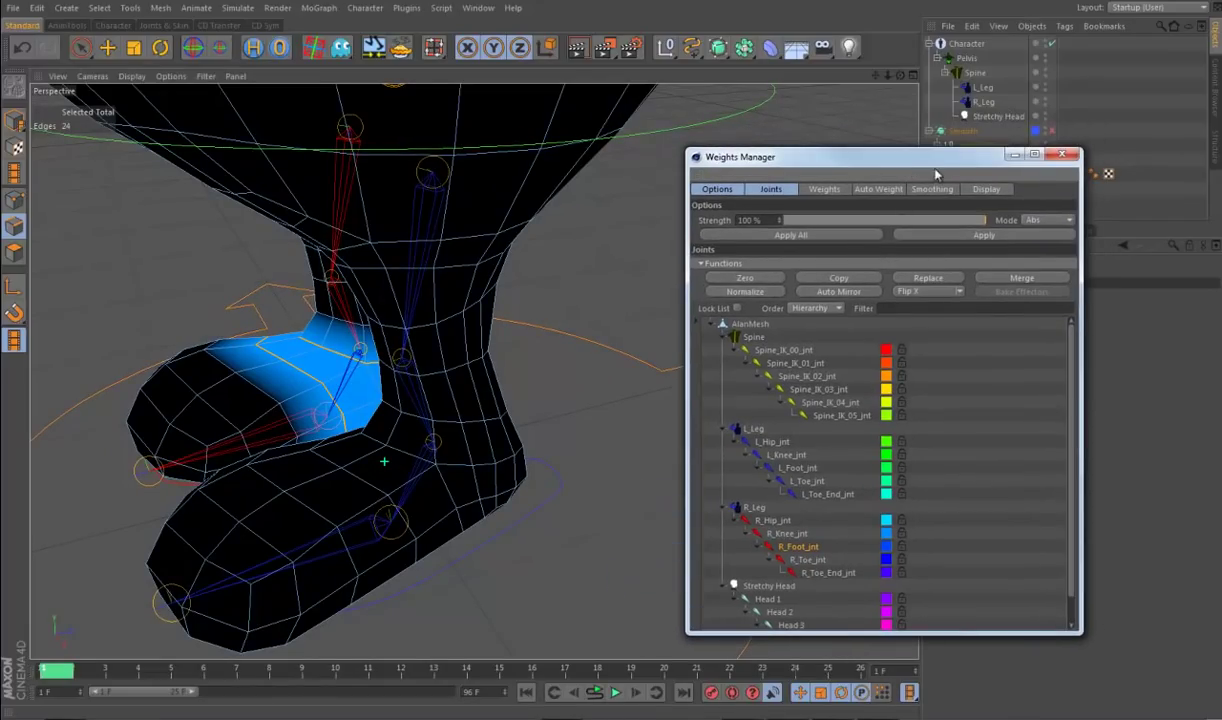
left_click(1062, 154)
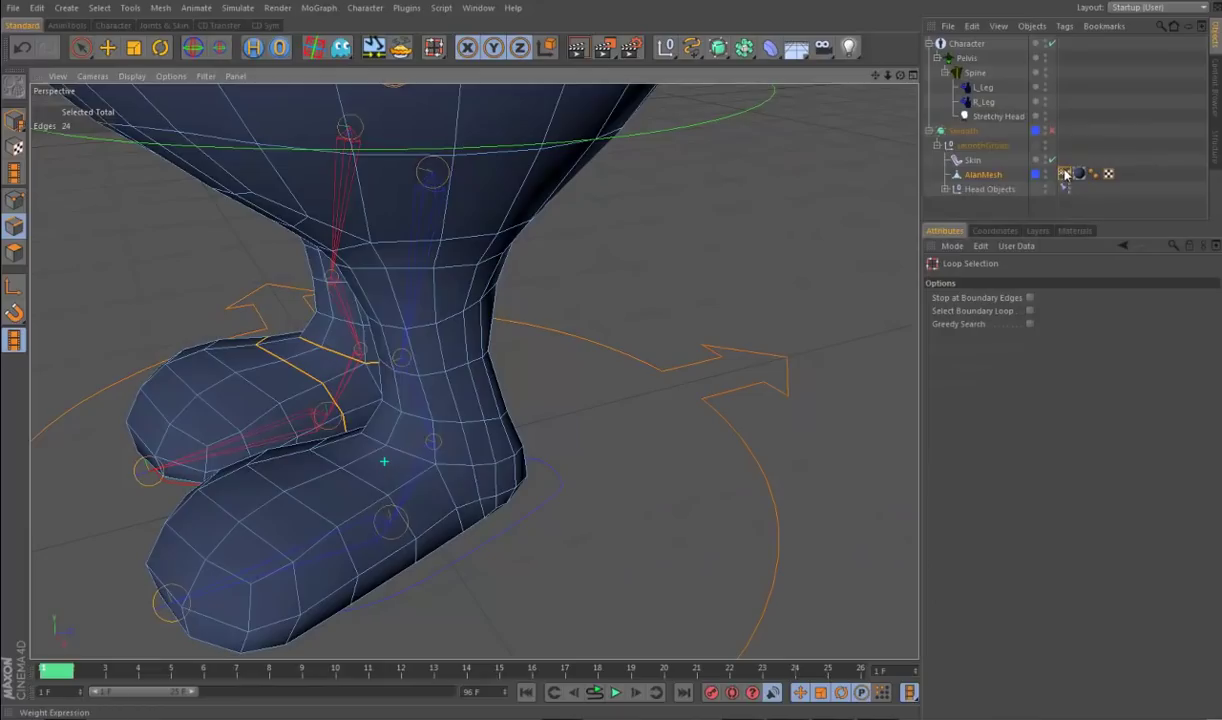
double_click(1065, 174)
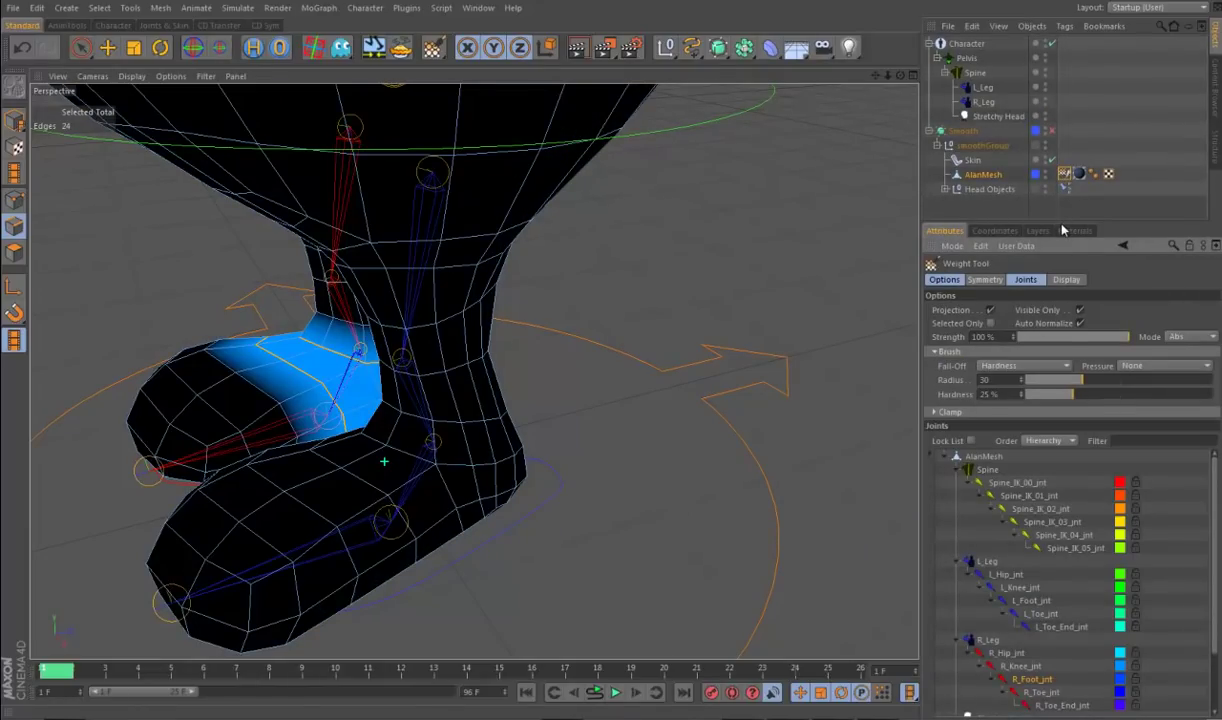
Step: Paint L_Foot_jnt weight at 100 % strength over the left foot's heel, sole and sides with the Weight Tool
left_click_drag(1061, 222, 1057, 85)
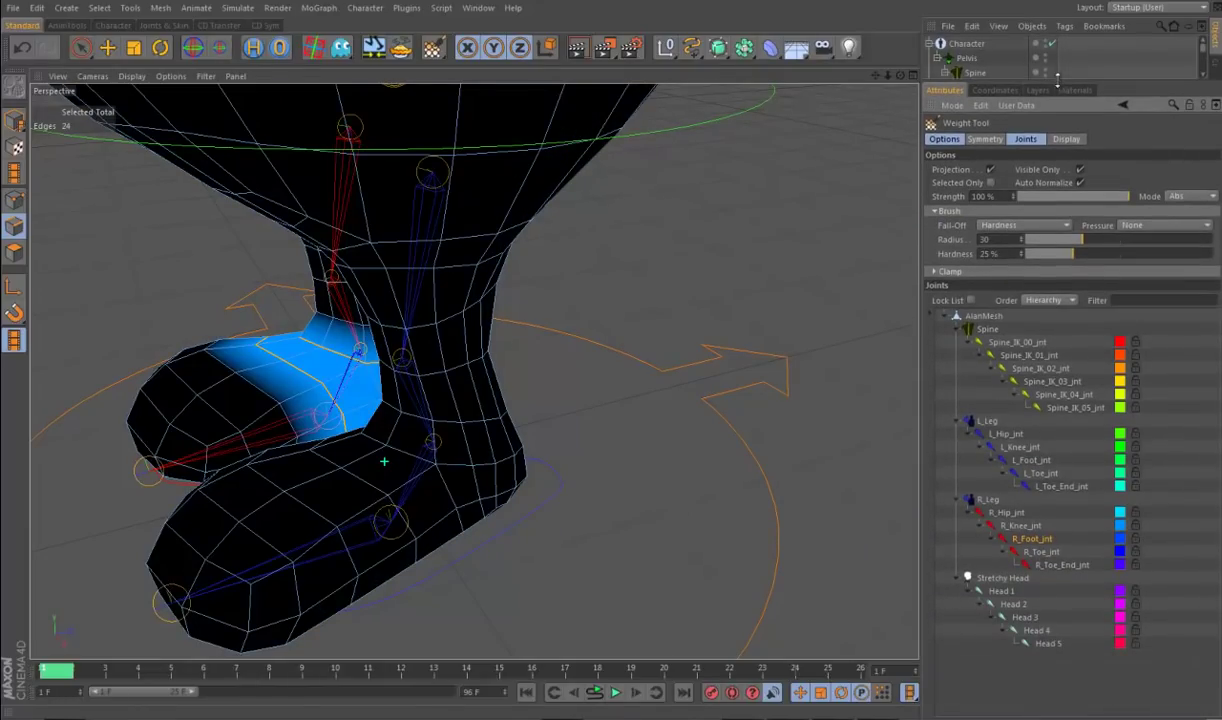
left_click(1040, 463)
left_click_drag(715, 570, 700, 555, "alt")
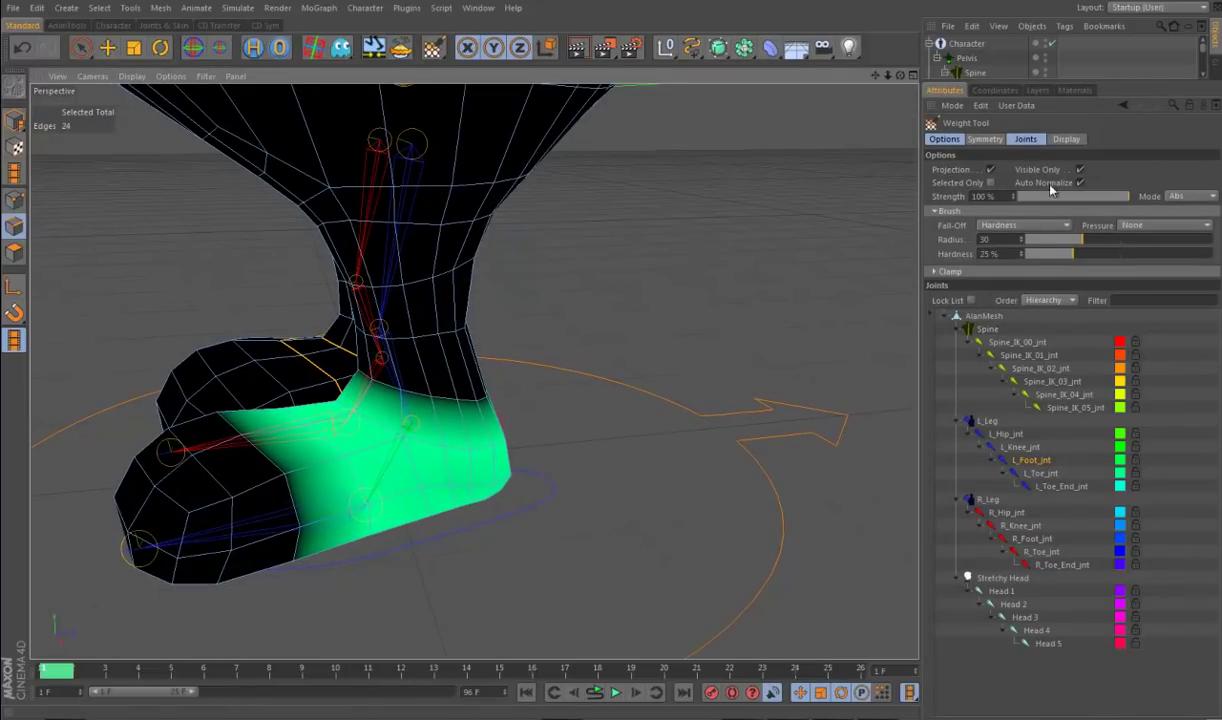
left_click_drag(646, 500, 700, 414, "alt")
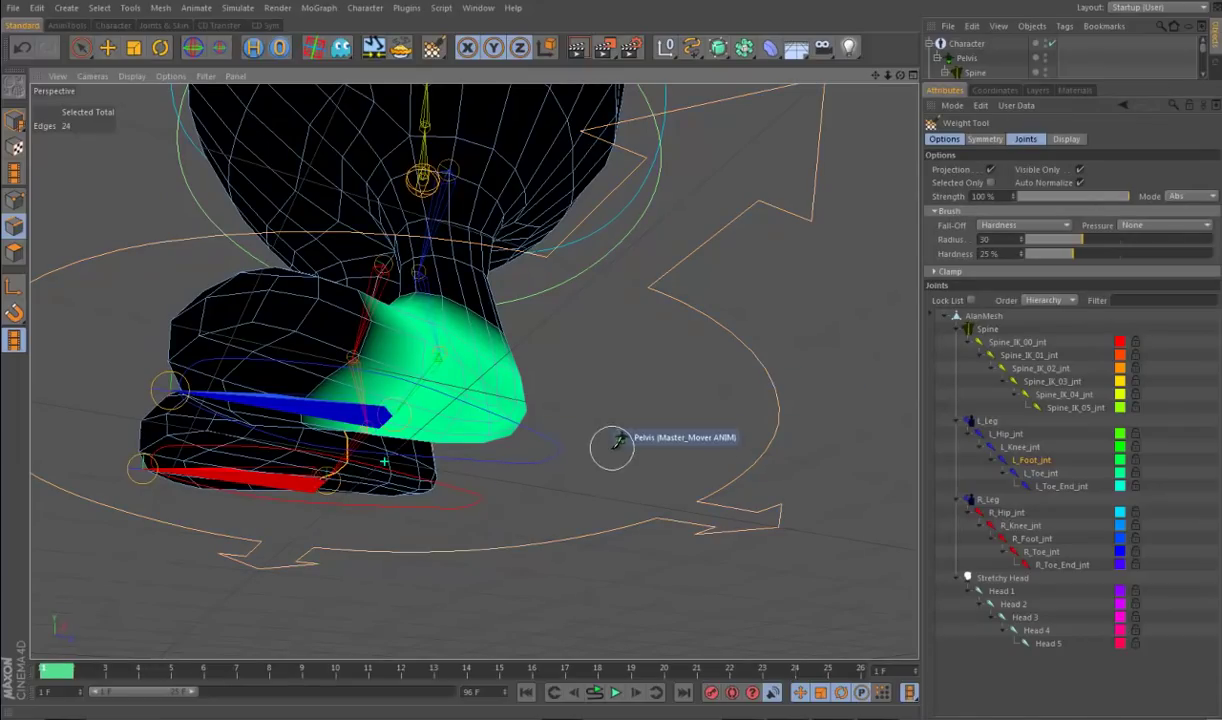
scroll(617, 437, "up", 5)
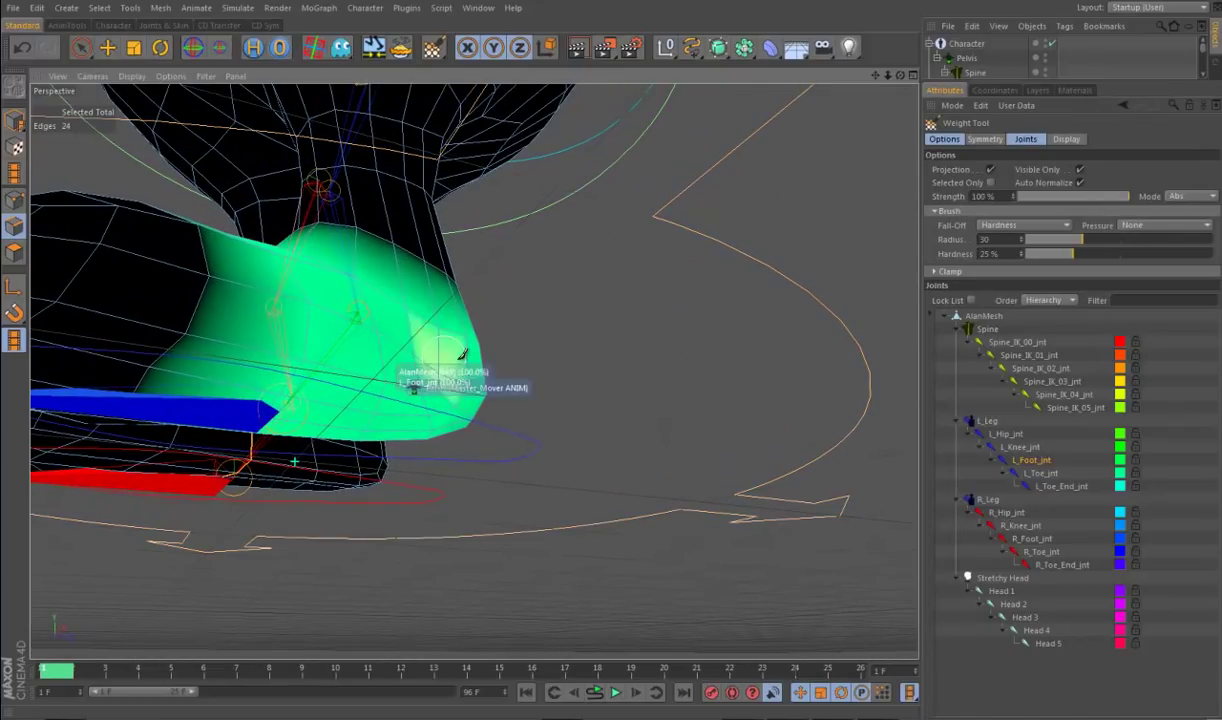
left_click_drag(633, 507, 409, 543, "alt")
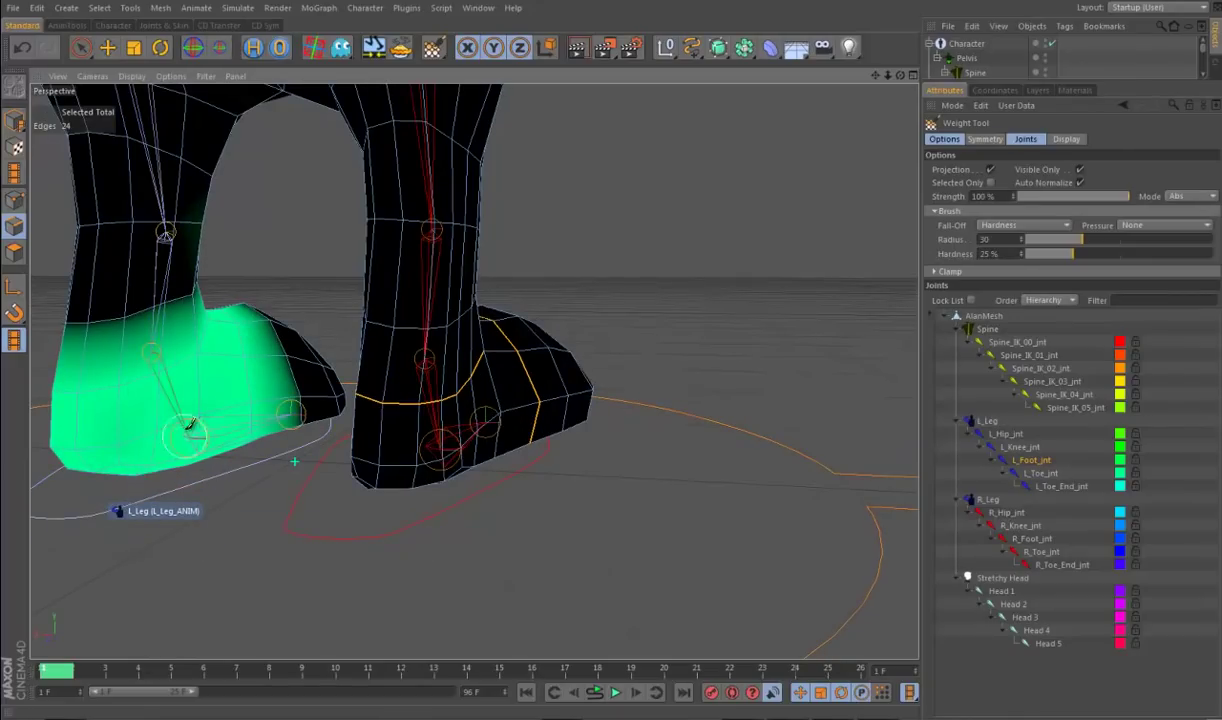
mouse_move(98, 449)
left_mouse_down("alt")
mouse_move(362, 602)
mouse_move(410, 585)
left_mouse_up("alt")
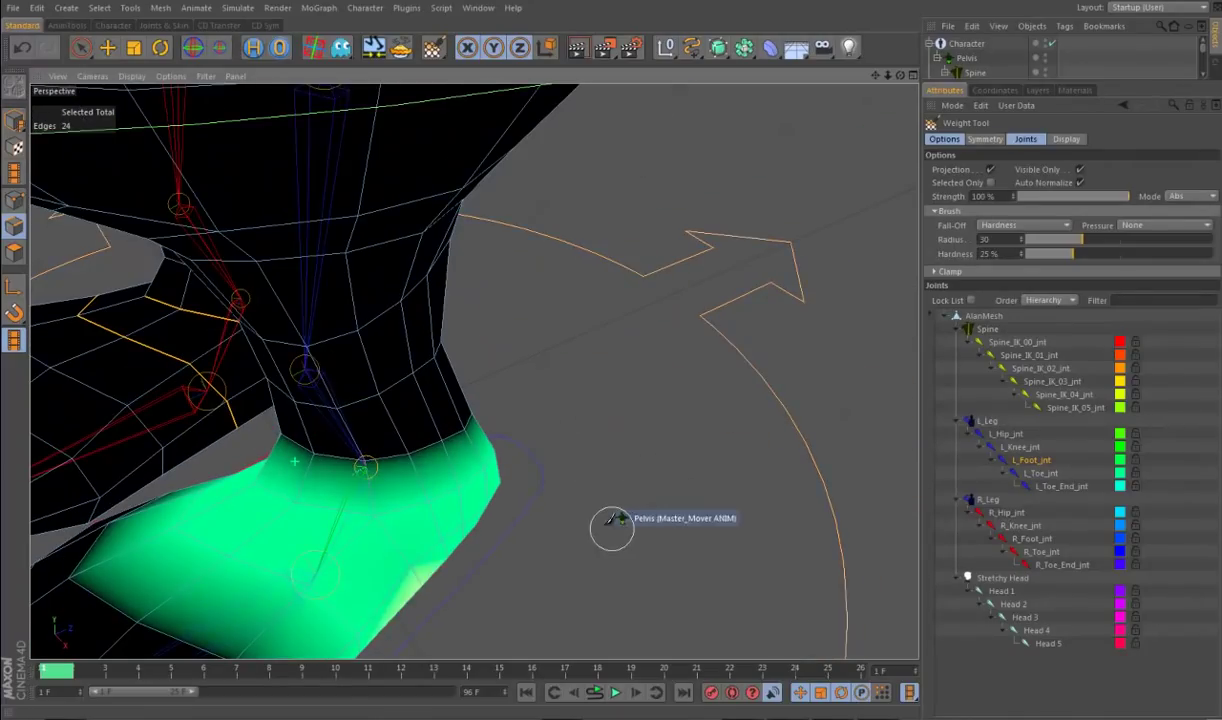
left_click_drag(530, 560, 770, 440, "alt")
Step: Paint R_Foot_jnt weight at 100 % strength over the right foot's heel, sole and sides
left_click(1031, 541)
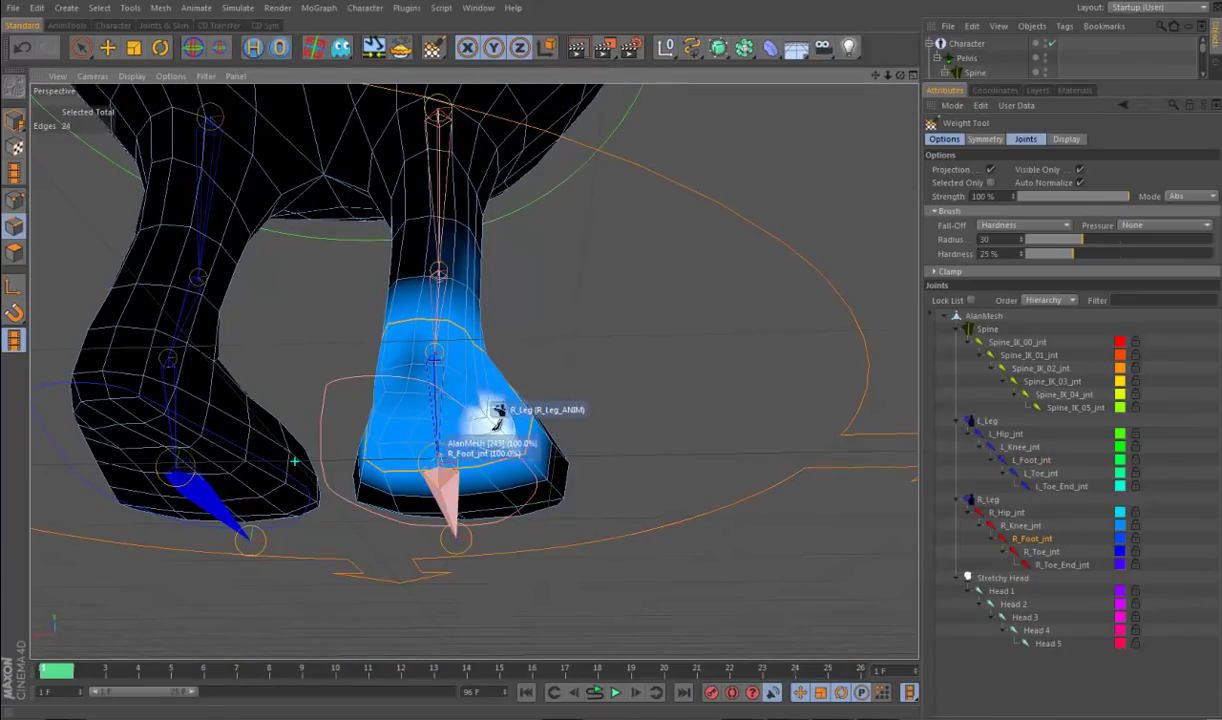
mouse_move(423, 409)
left_mouse_down("alt")
mouse_move(741, 620)
mouse_move(842, 494)
left_mouse_up("alt")
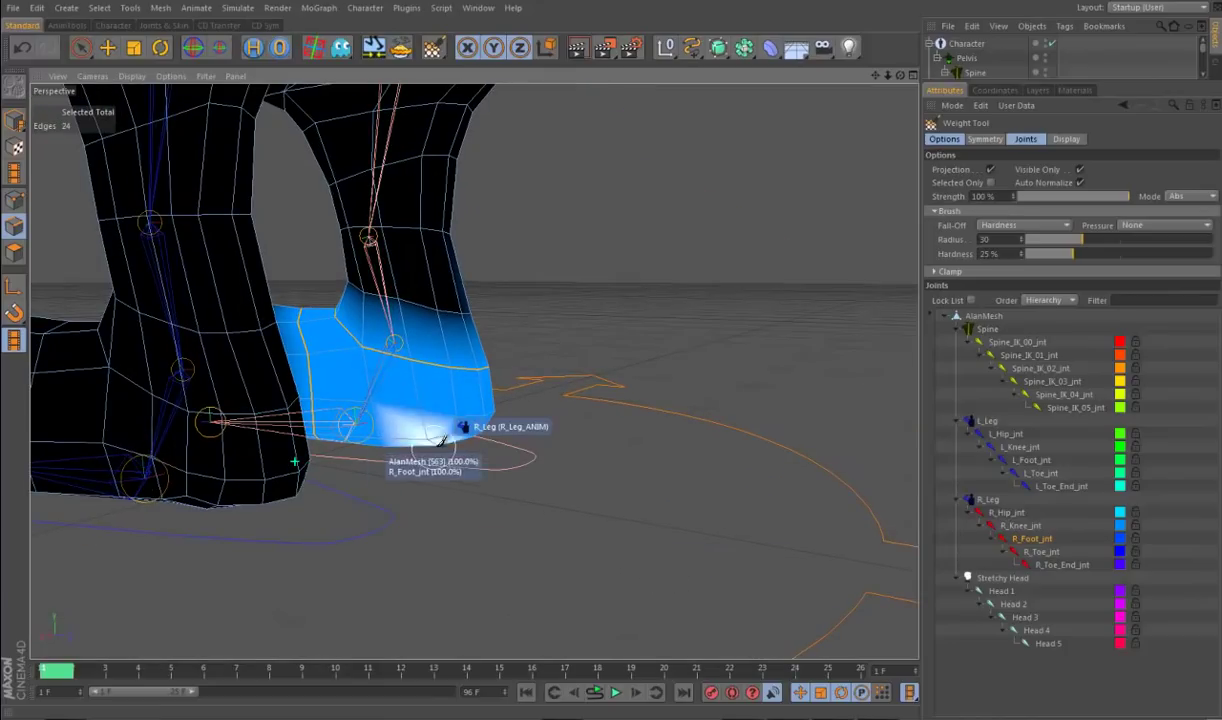
left_click_drag(704, 491, 437, 505, "alt")
mouse_move(300, 505)
left_mouse_down("alt")
mouse_move(363, 585)
mouse_move(731, 576)
mouse_move(698, 606)
mouse_move(708, 582)
left_mouse_up("alt")
scroll(709, 537, "up", 5)
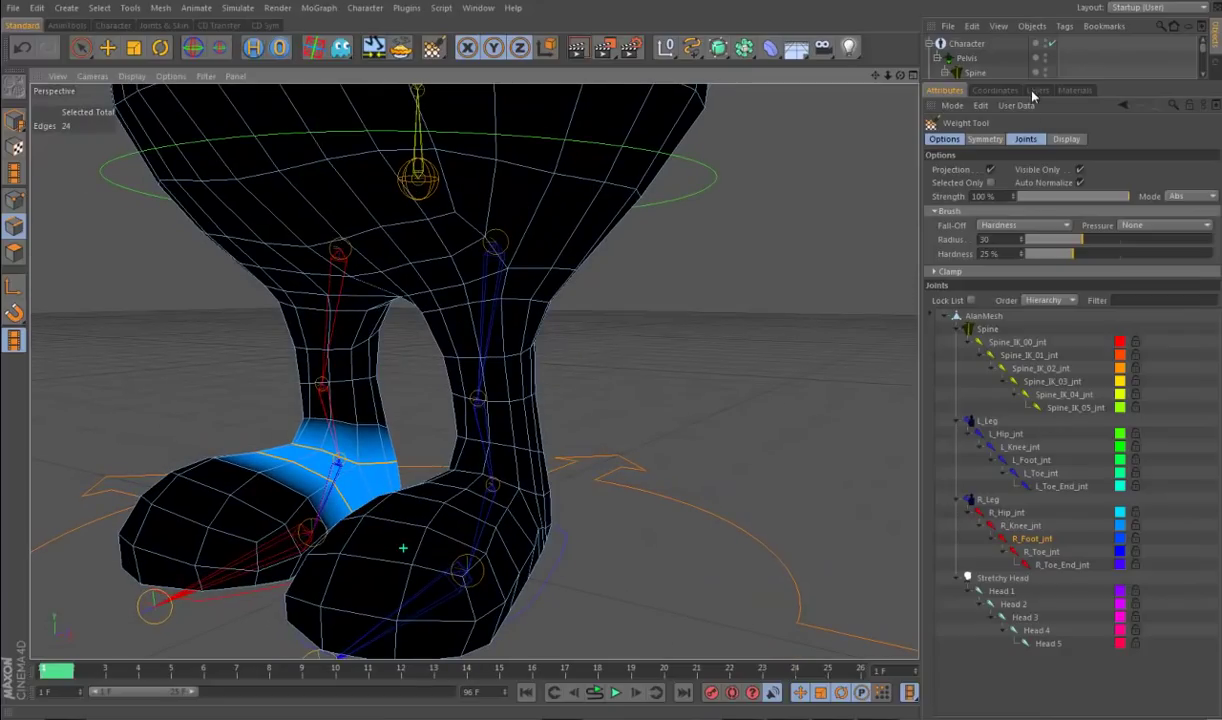
Step: Open the Weights Manager from AlanMesh's Weight tag and assign the edge loop just below the left knee to L_Knee_jnt at 100 %
left_click_drag(1033, 82, 1033, 206)
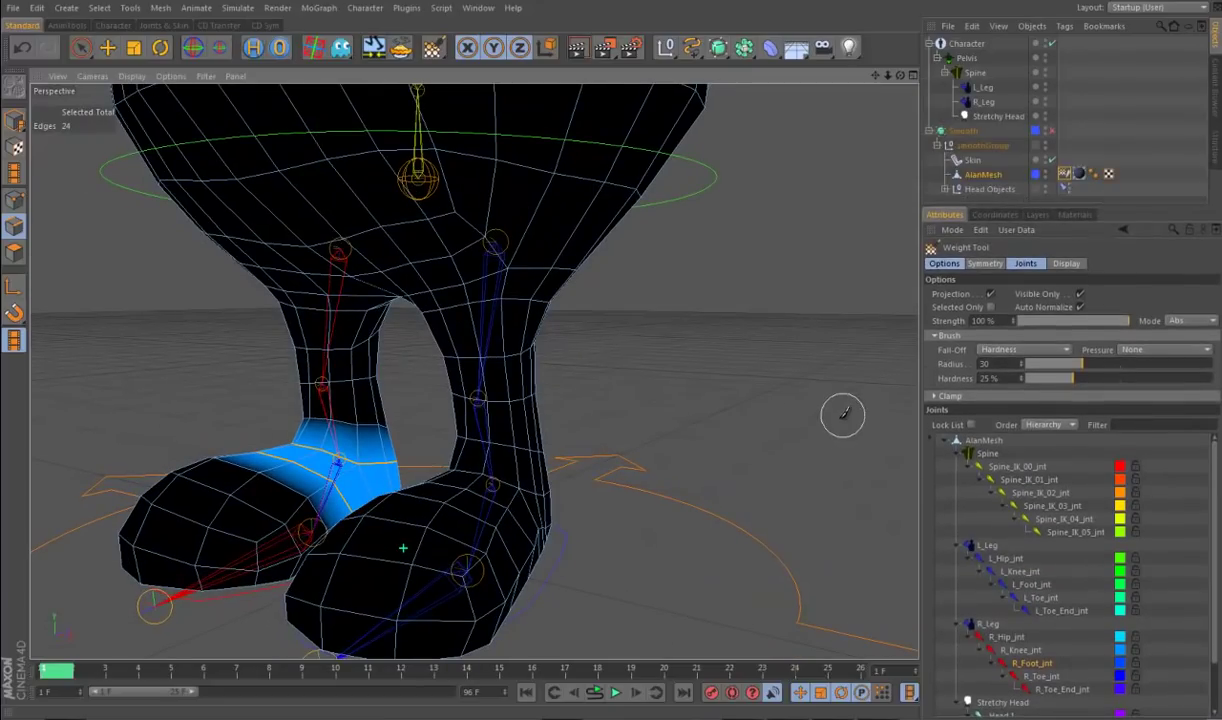
double_click(1066, 177)
left_click_drag(898, 161, 948, 110)
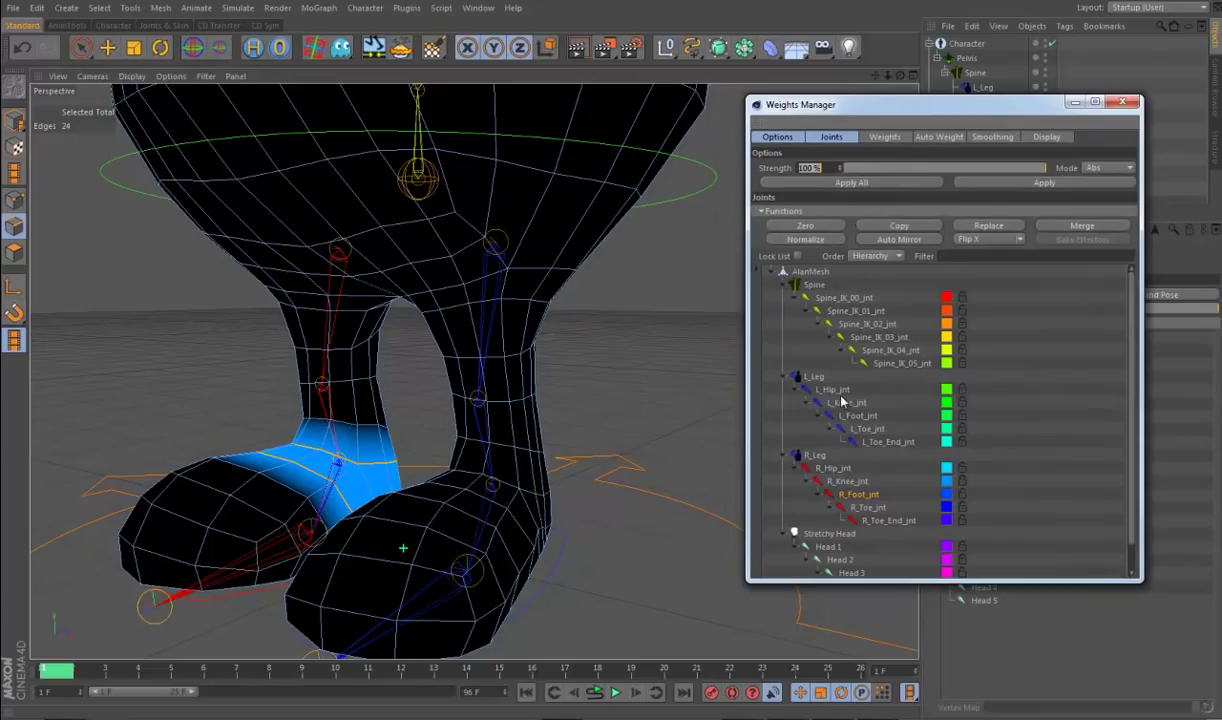
left_click(846, 405)
left_click_drag(563, 500, 528, 464, "alt")
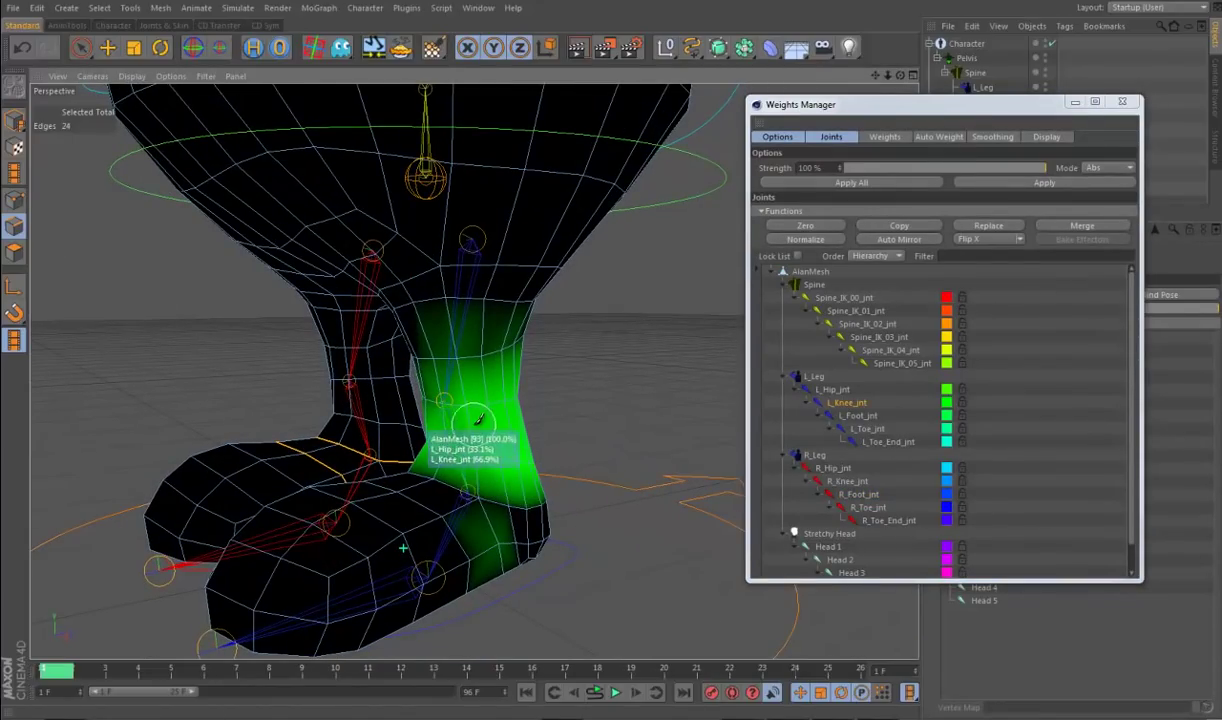
key("u")
key("l")
left_click(488, 456)
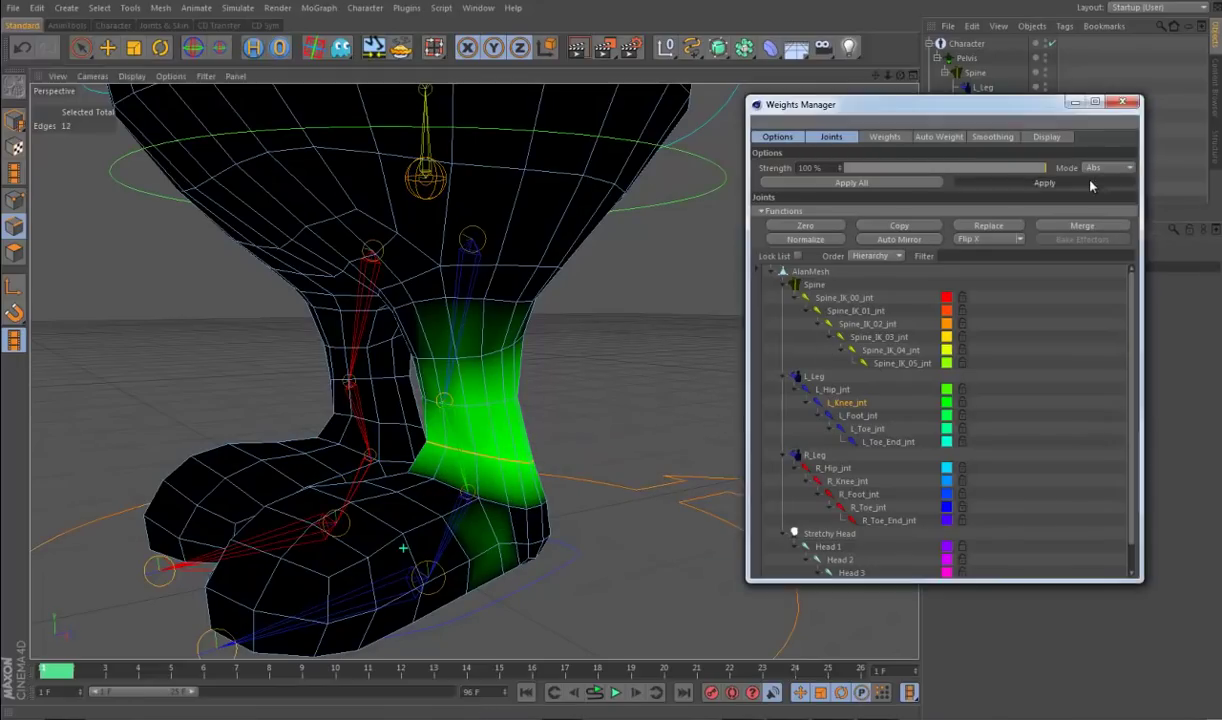
Step: Select the edge loop at the left knee joint and apply 100 % L_Knee_jnt weight to it
scroll(625, 513, "up", 5)
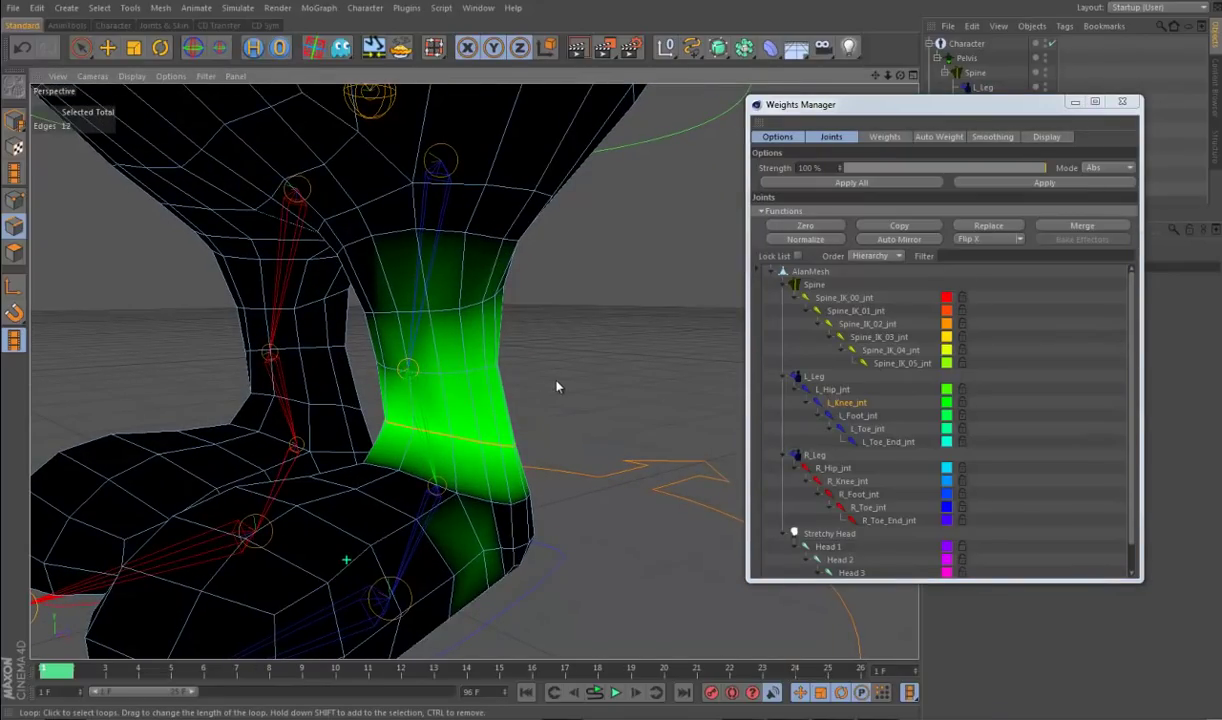
left_click_drag(533, 379, 584, 363, "alt")
mouse_move(446, 388)
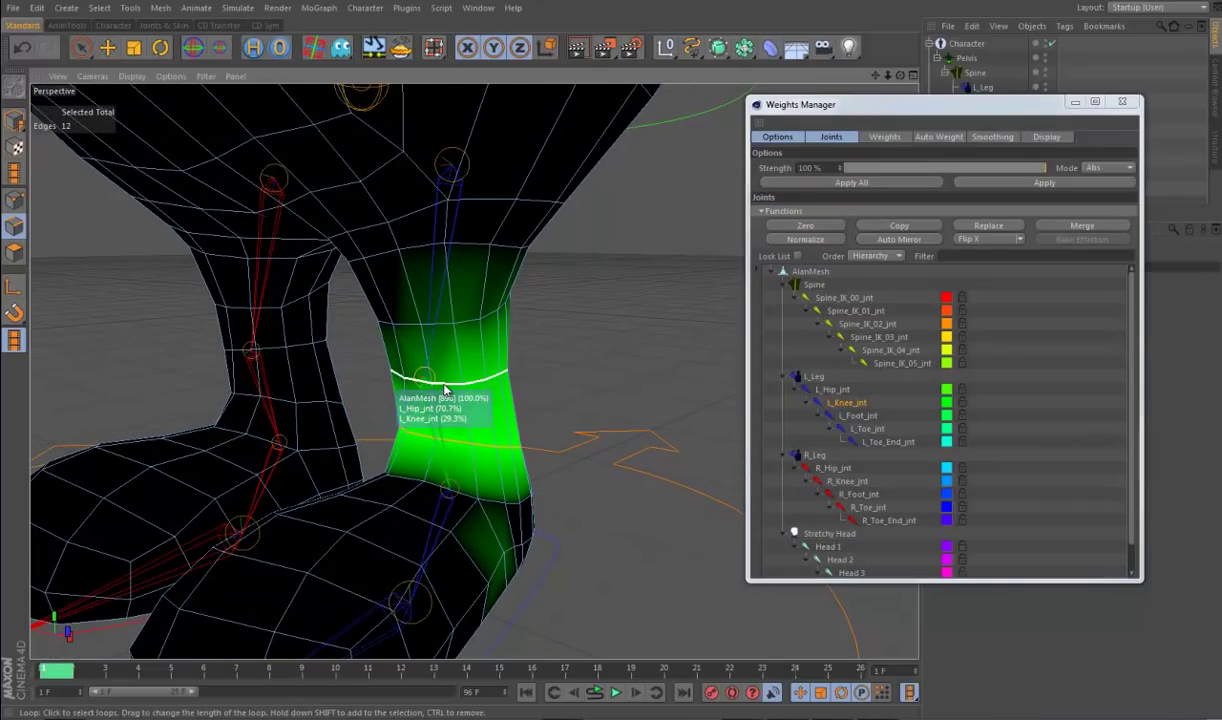
left_click_drag(578, 423, 529, 415, "alt")
left_click(440, 386)
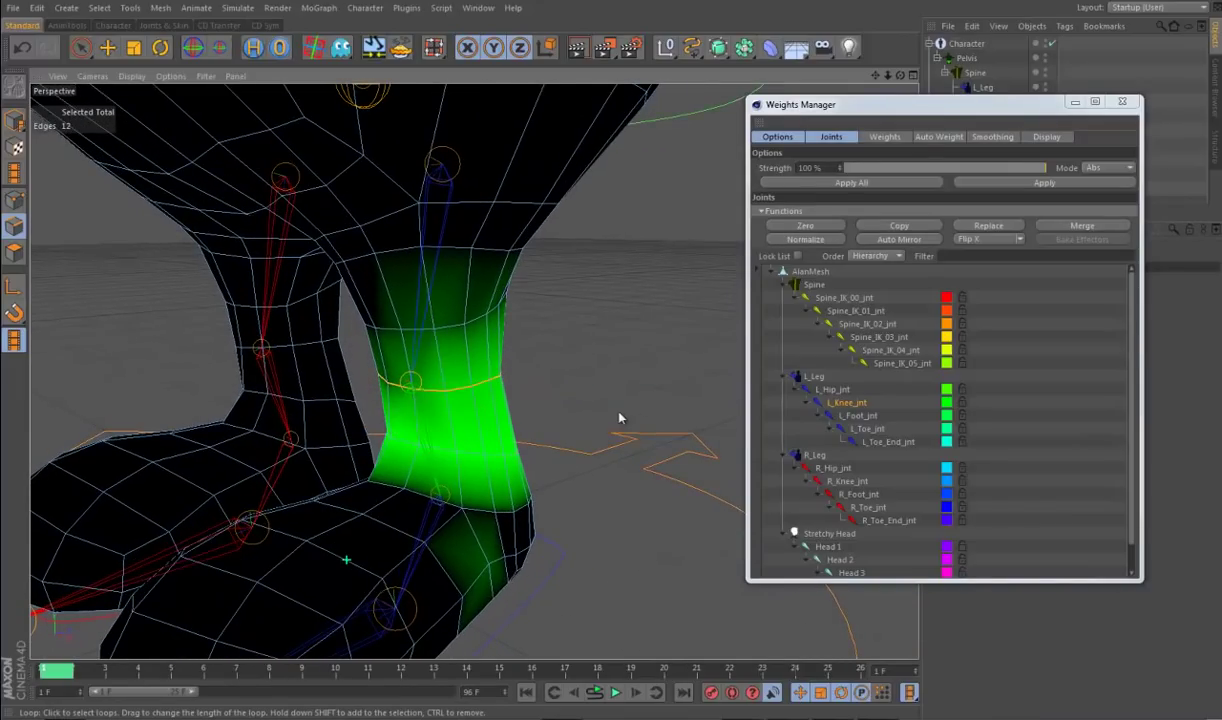
left_click(1019, 186)
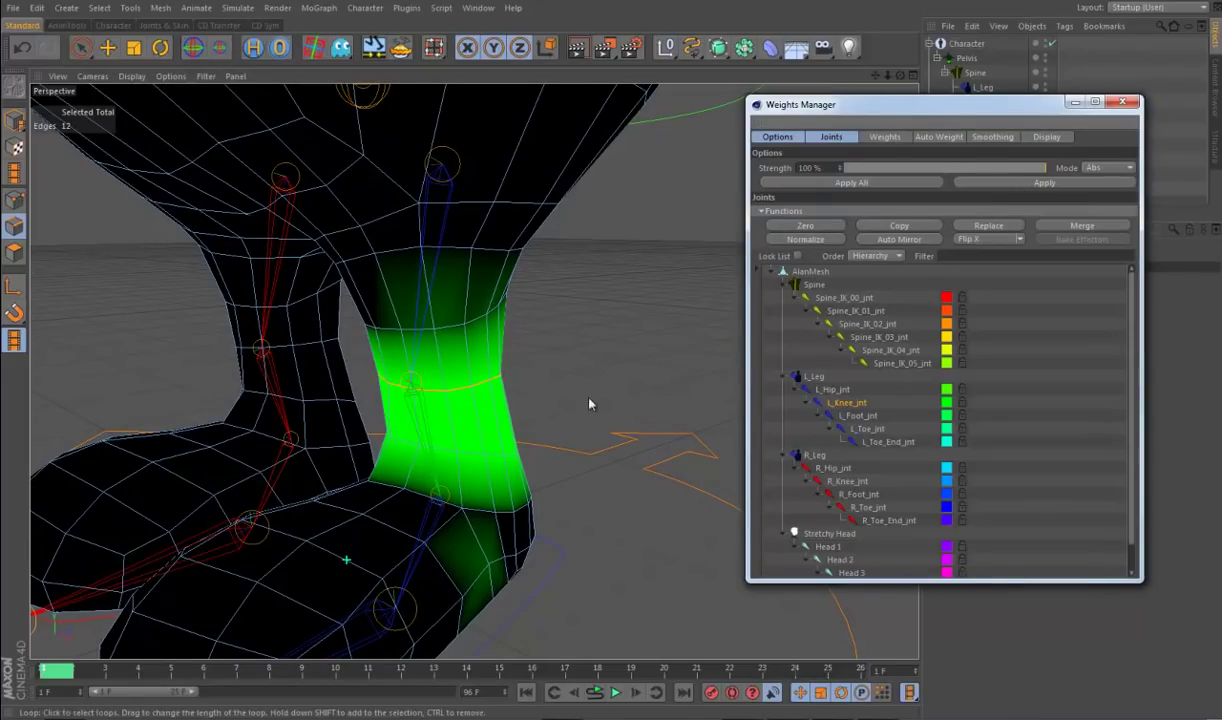
Step: Apply 50 % L_Hip_jnt weight to the left knee loop and compare the hip and knee influences there
left_click(834, 390)
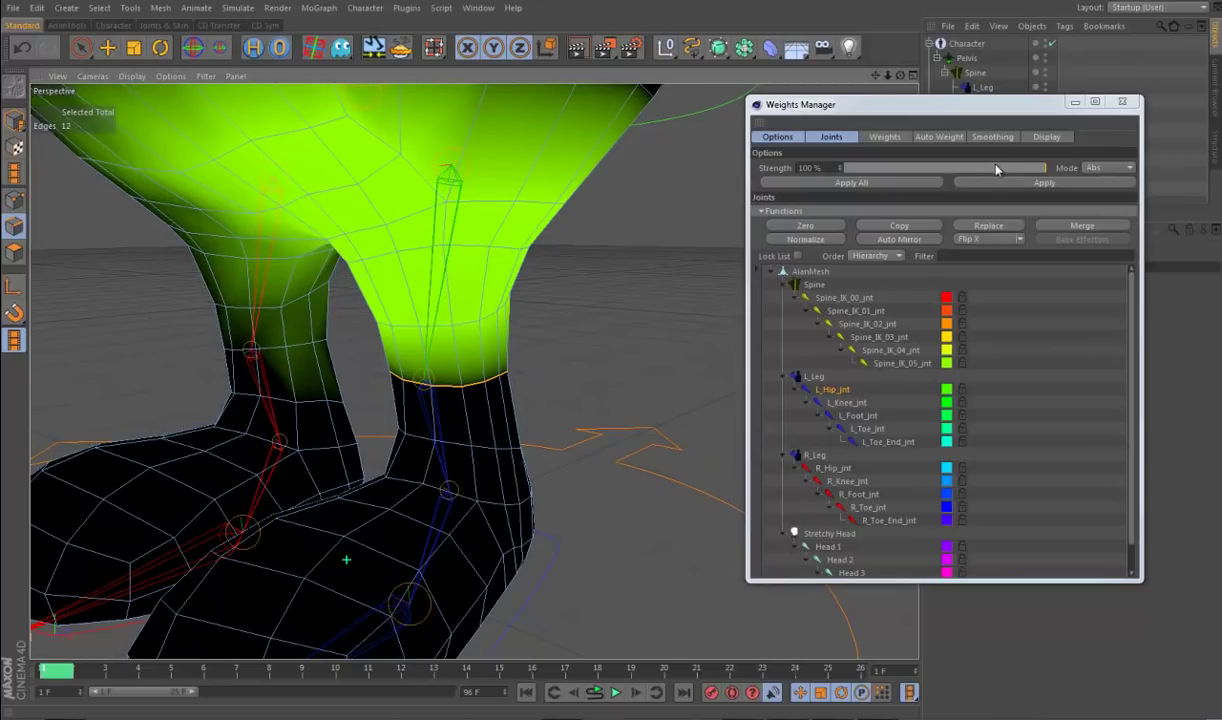
left_click_drag(955, 168, 966, 175)
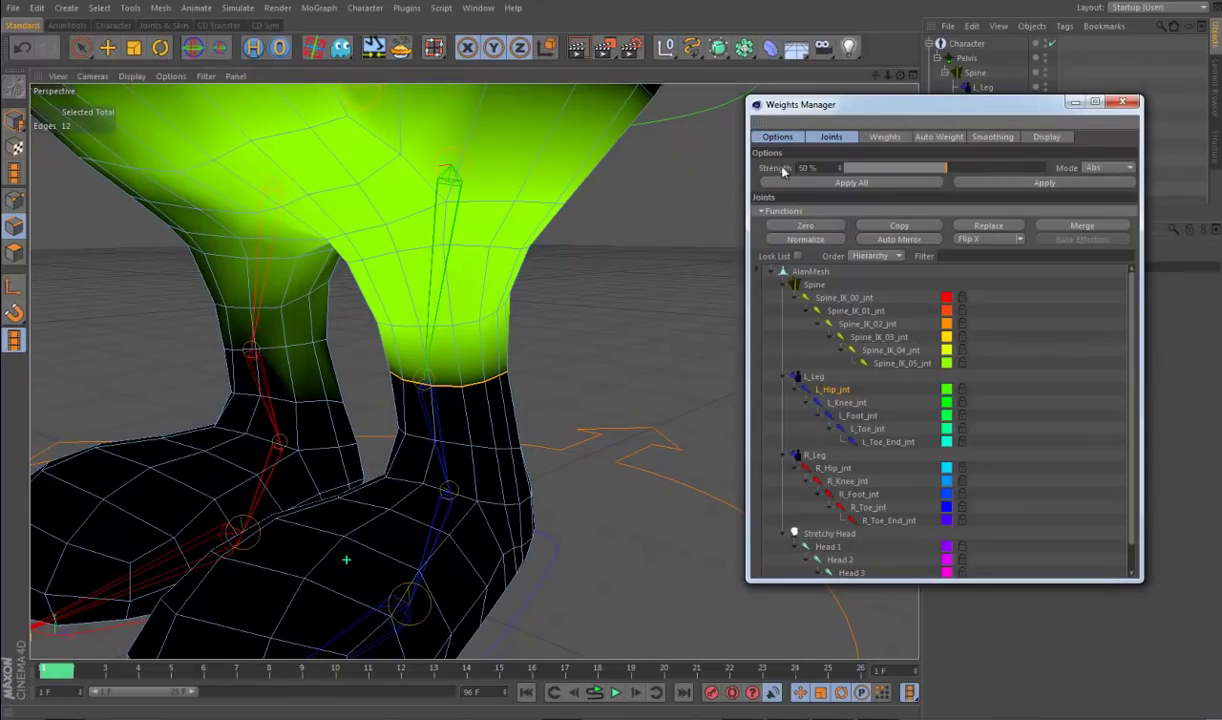
left_click(1025, 185)
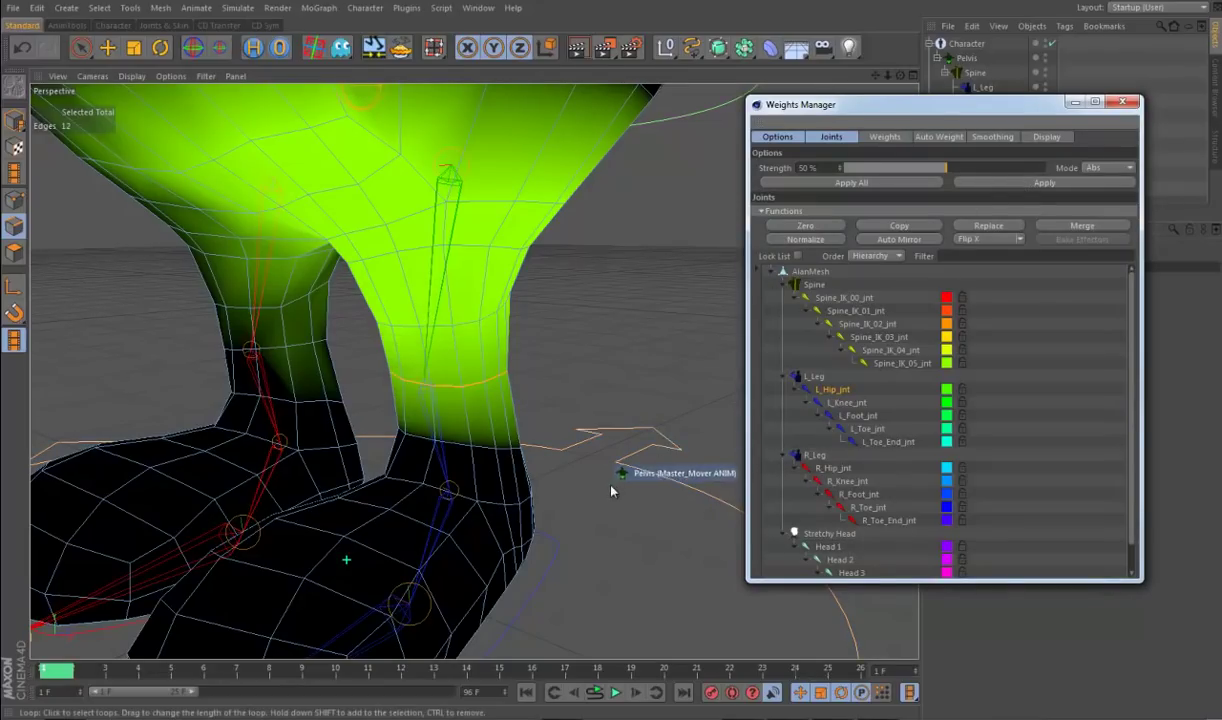
left_click(846, 402)
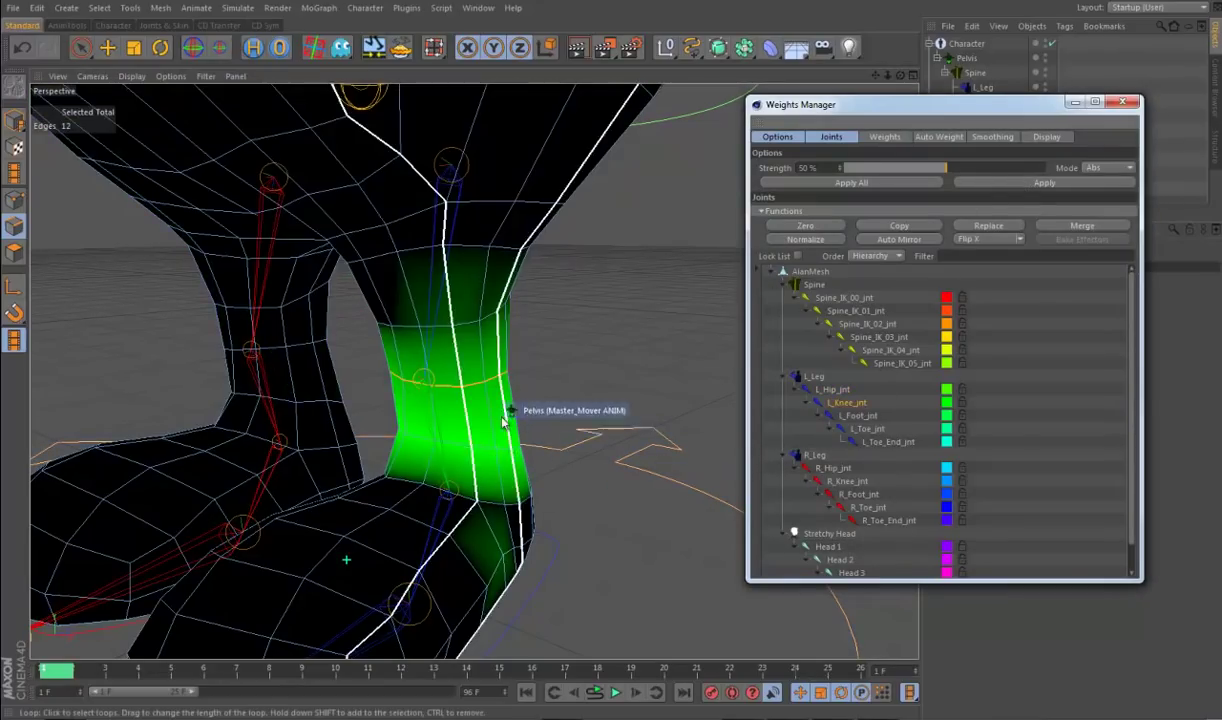
left_click(475, 384)
left_click(834, 390)
left_click(845, 403)
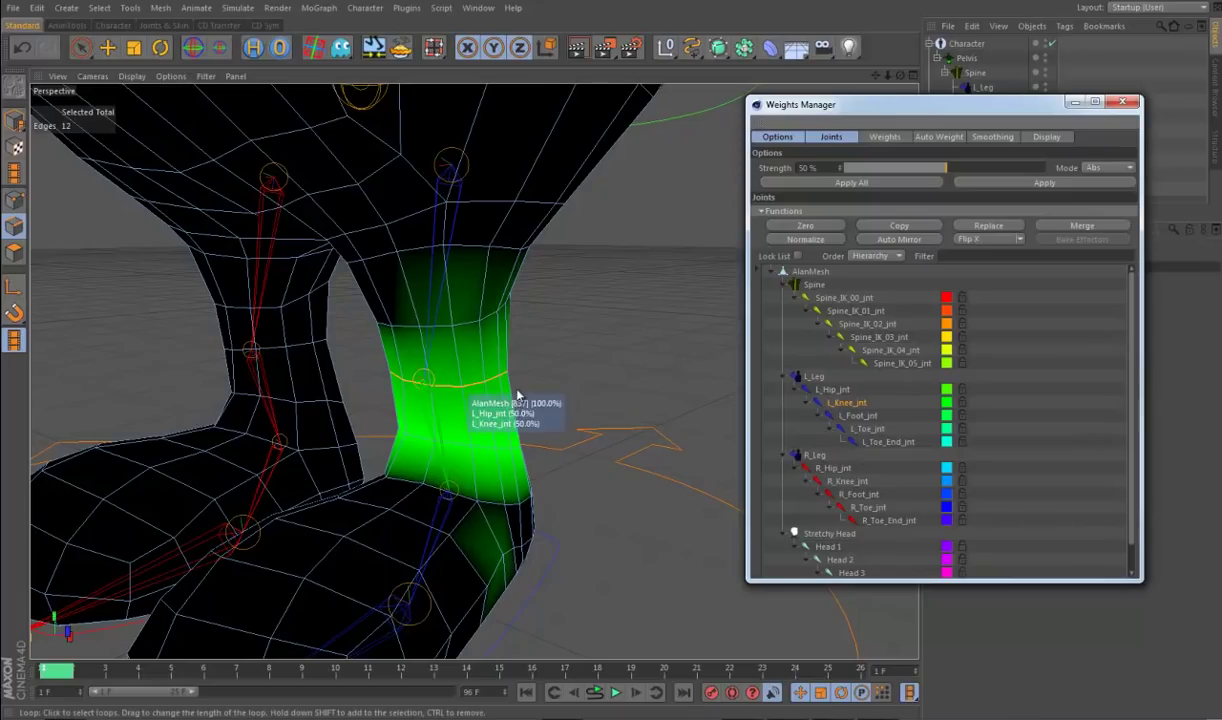
Step: Select the edge loop just above the left knee and assign it to L_Hip_jnt at 100 %
left_click(490, 322)
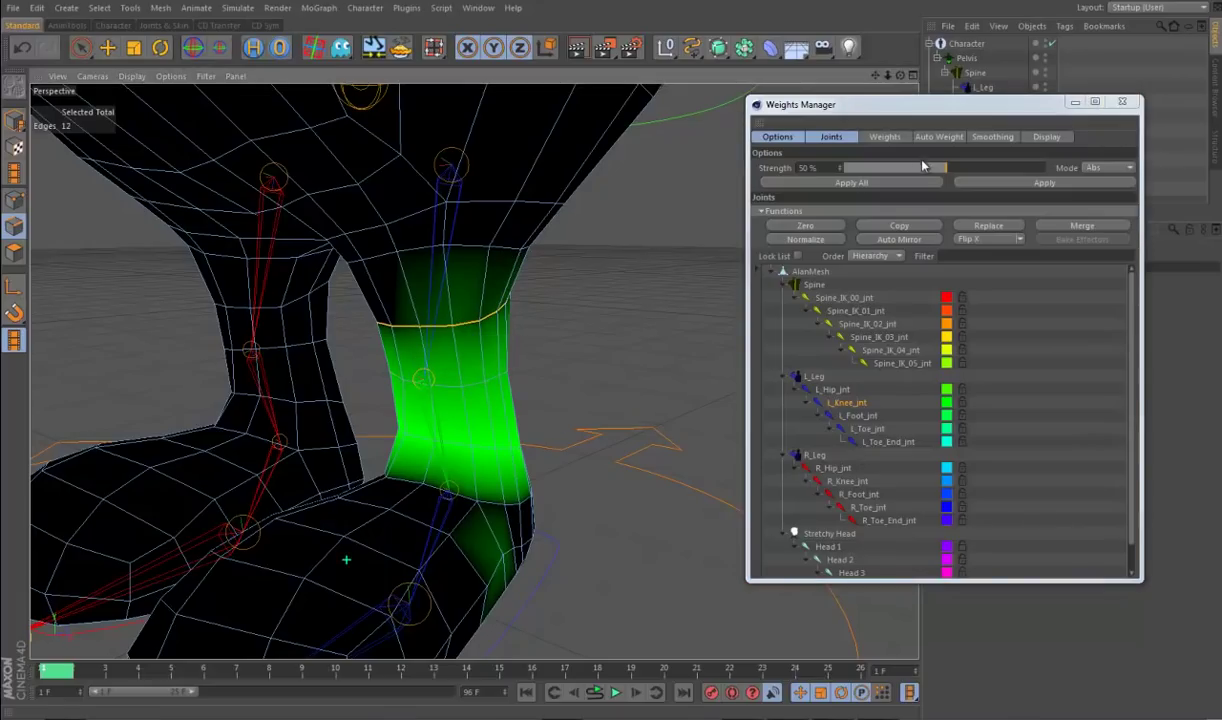
left_click_drag(940, 170, 1115, 178)
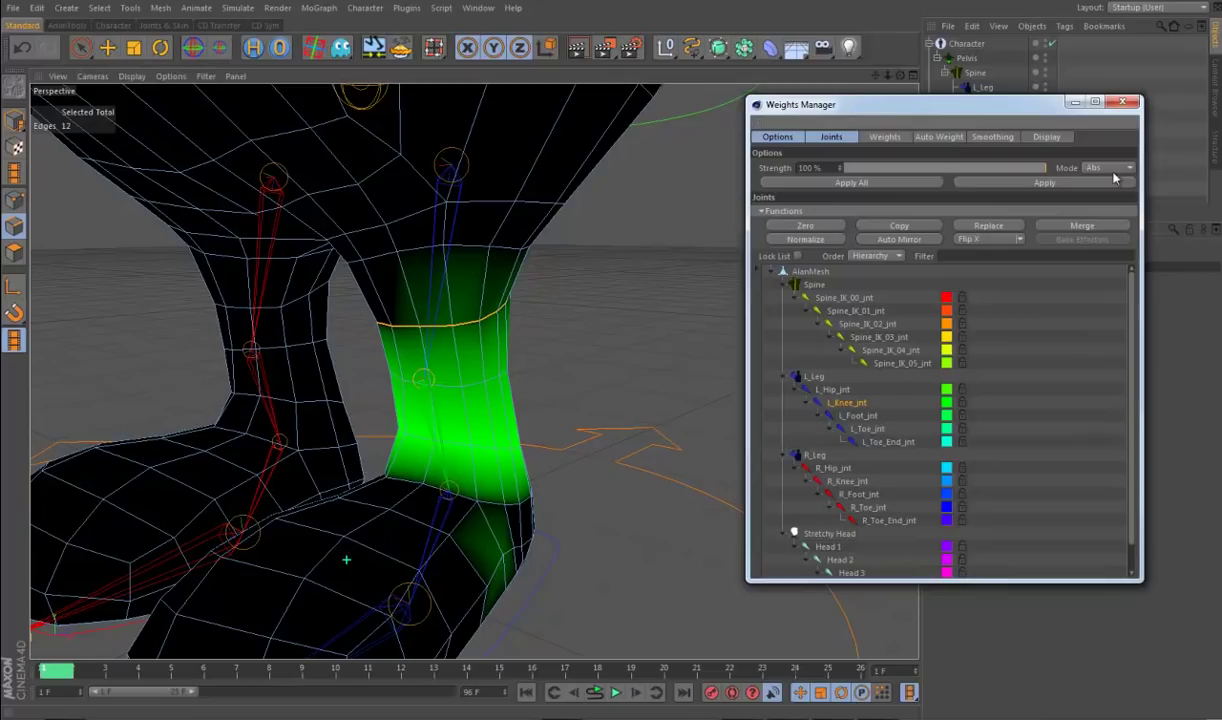
left_click(1030, 184)
left_click(655, 438)
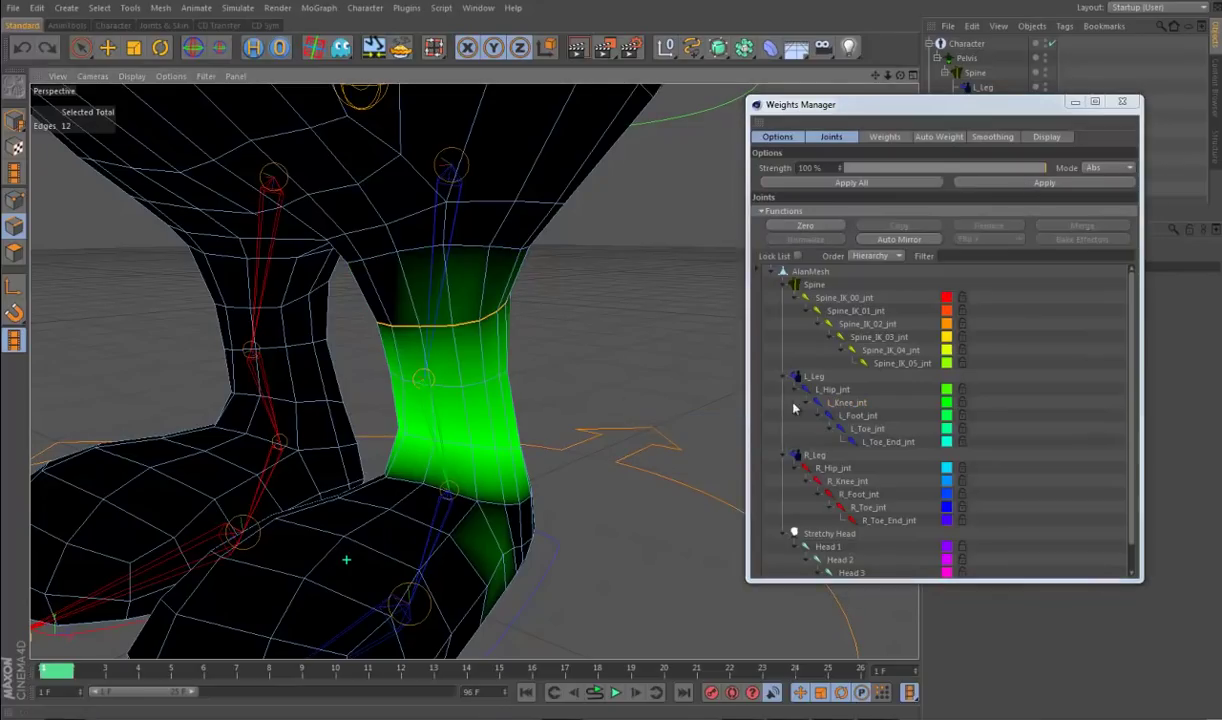
left_click(834, 389)
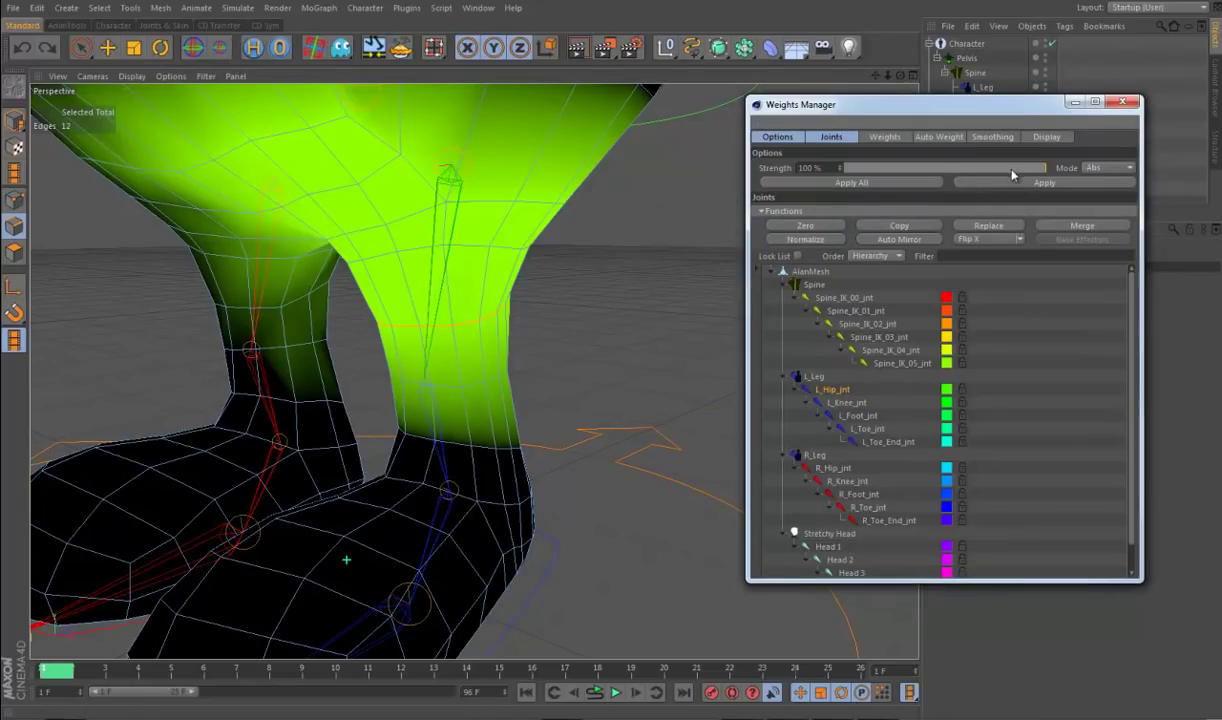
left_click_drag(556, 416, 565, 426, "alt")
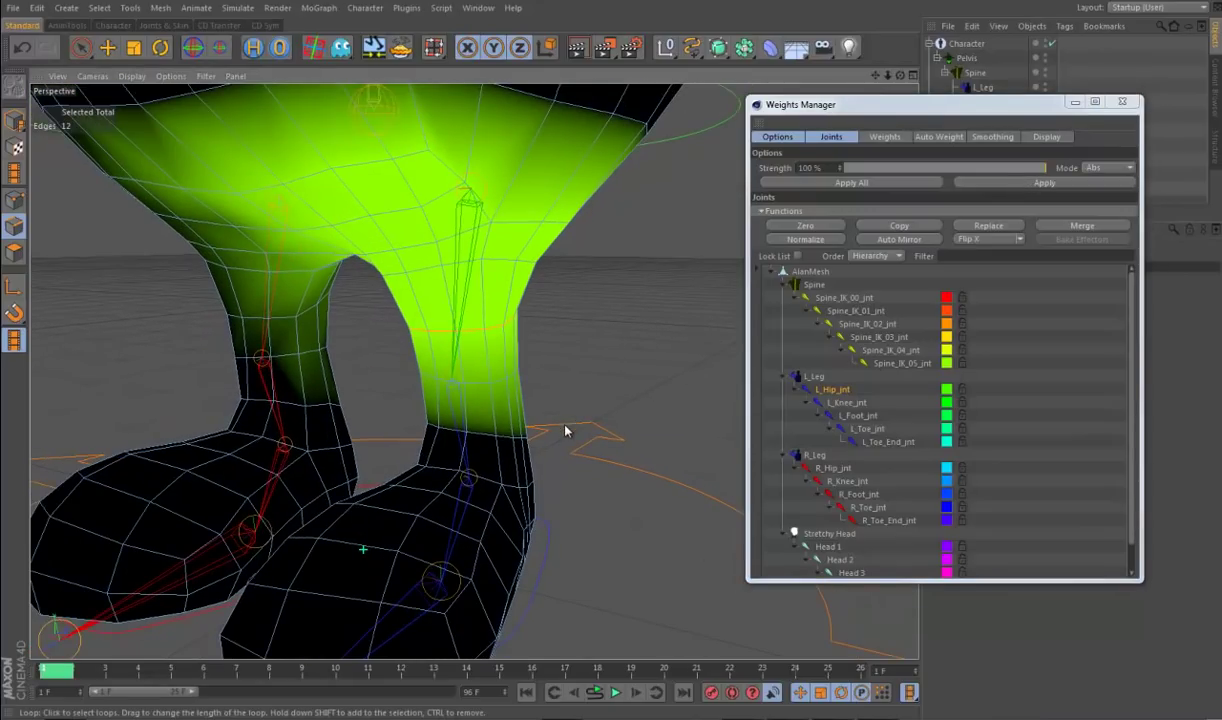
Step: Assign the edge loops below and at the right knee to R_Knee_jnt at 100 %
left_click(858, 485)
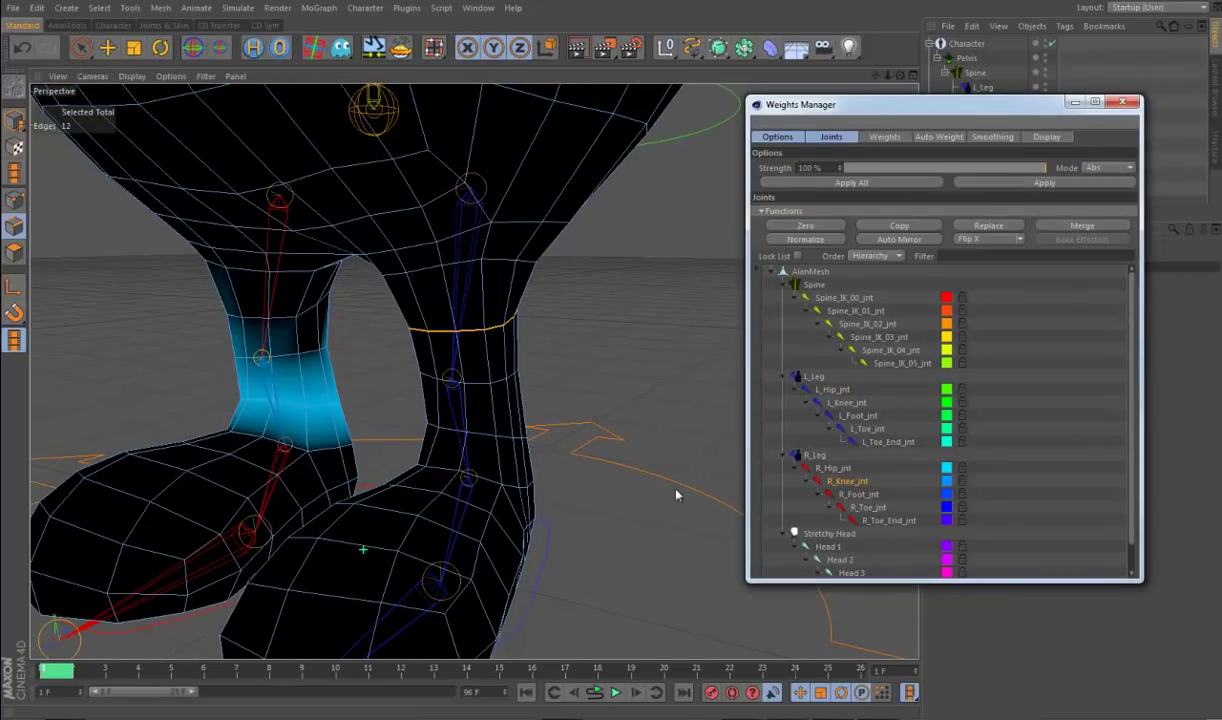
left_click(300, 405)
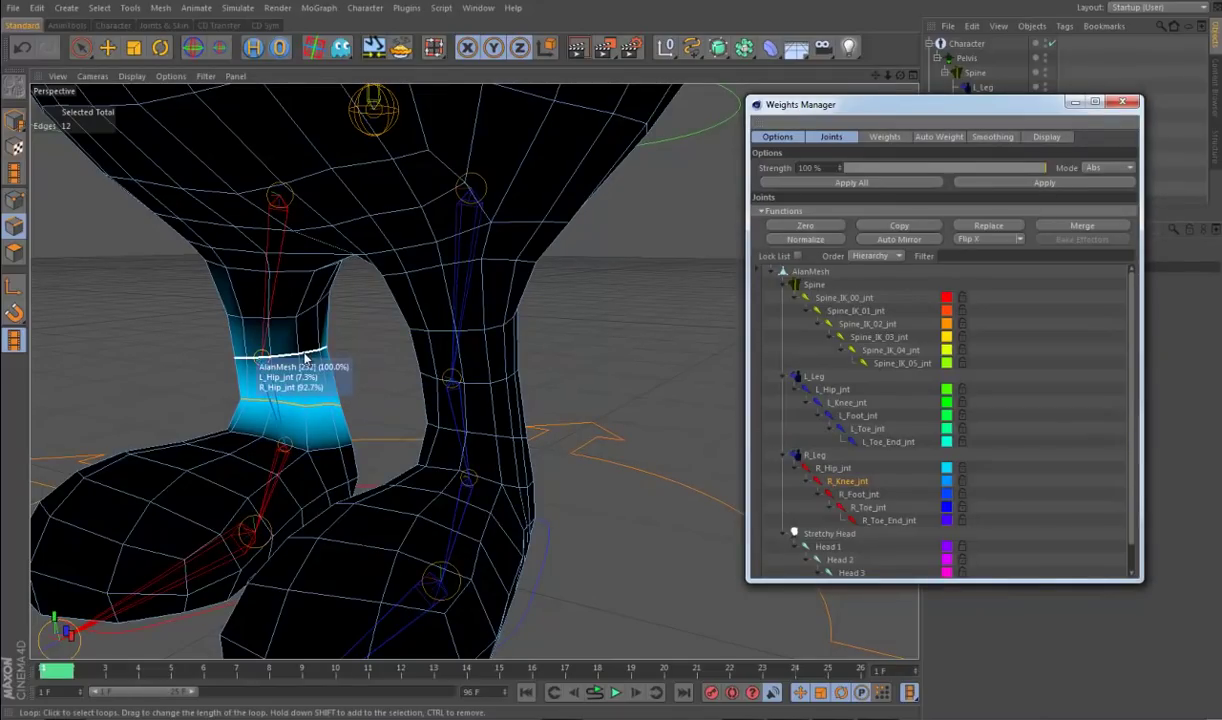
left_click(258, 352)
left_click(1035, 183)
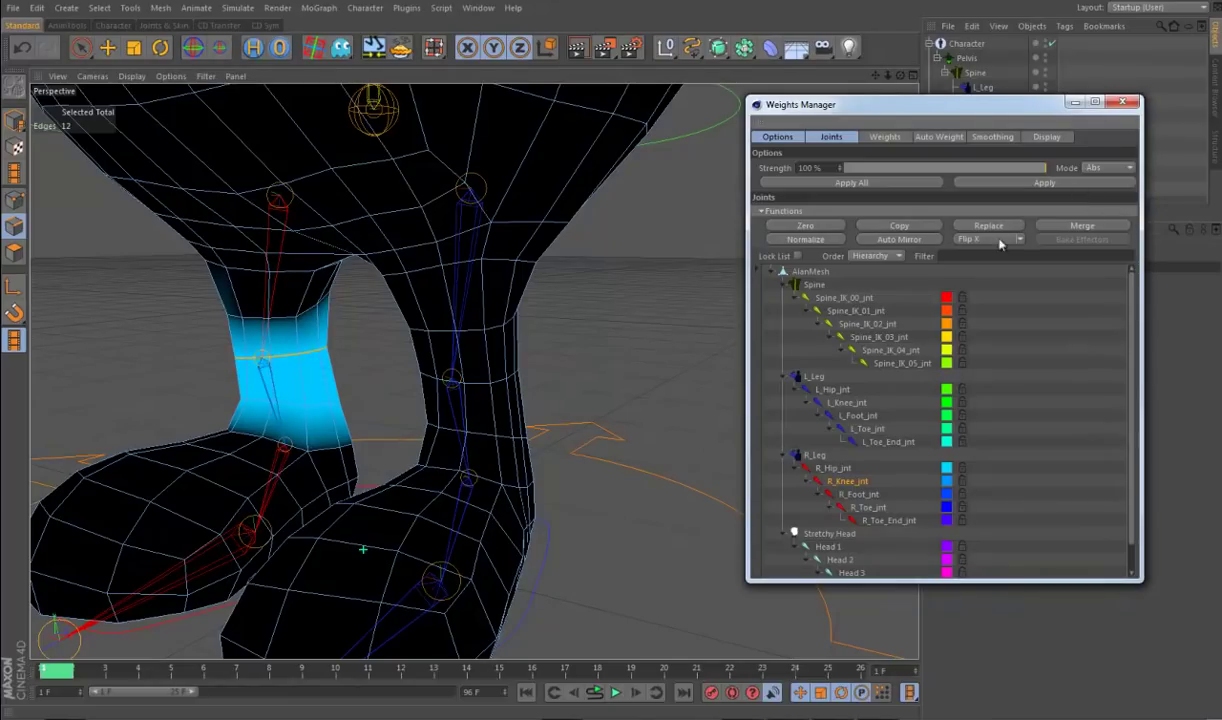
Step: Blend R_Hip_jnt weight into the right knee loop to match the left knee, and assign the loop above it to R_Hip_jnt at 100 %
left_click(834, 468)
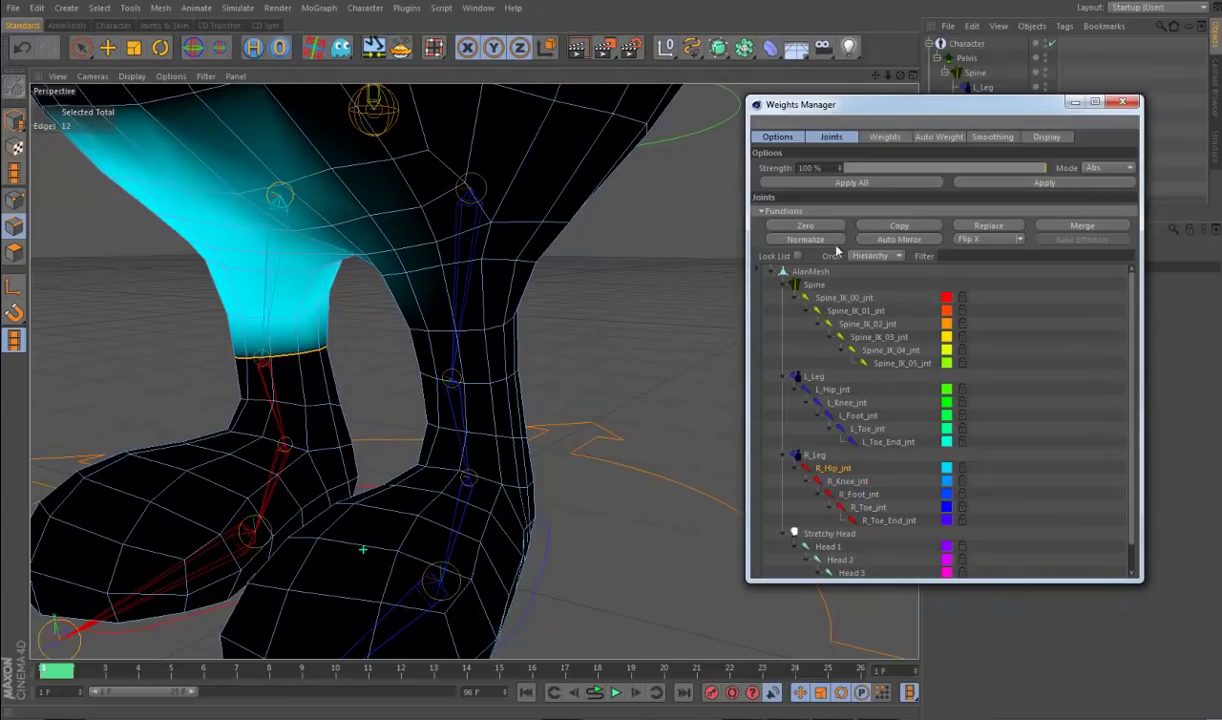
left_click(1000, 185)
left_click(288, 301)
left_click_drag(941, 170, 1062, 170)
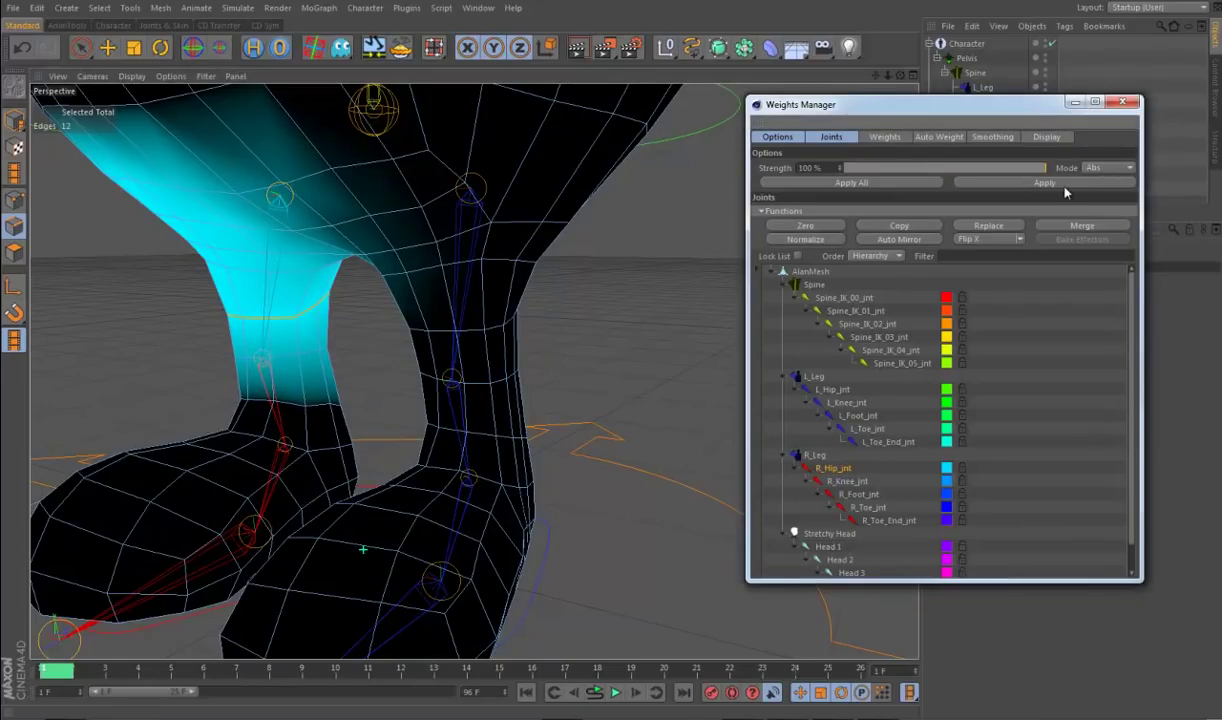
scroll(548, 468, "down", 3)
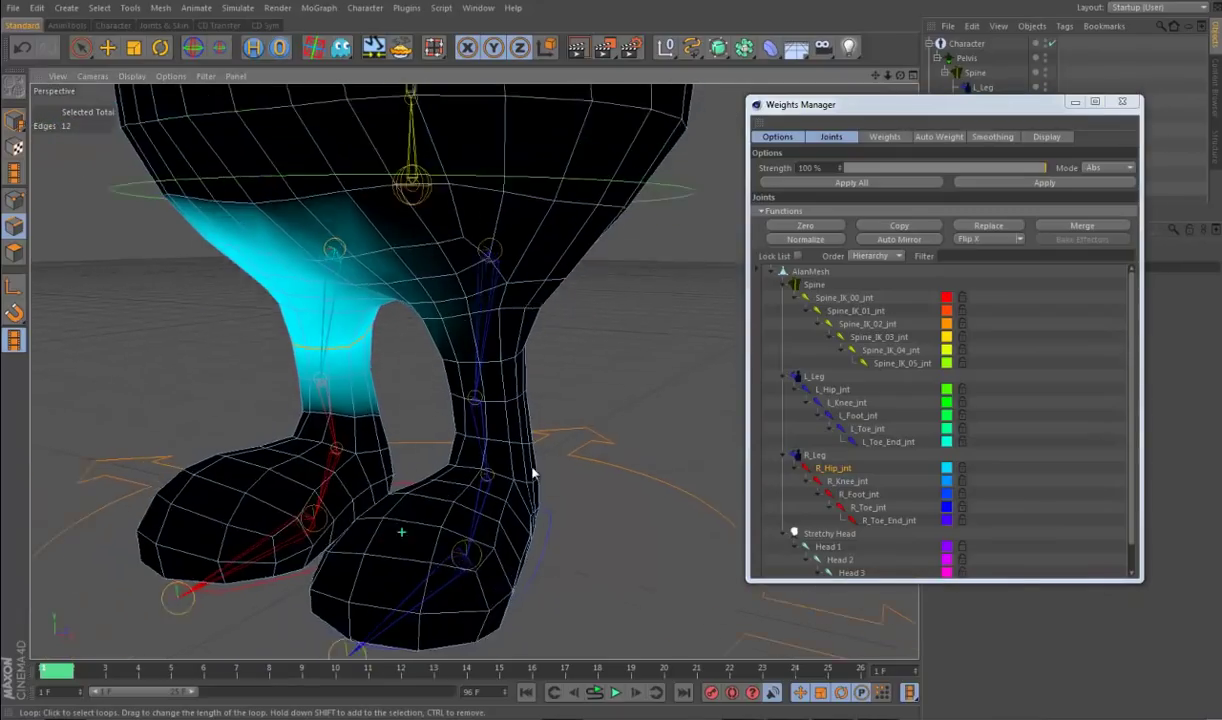
mouse_move(581, 463)
left_mouse_down("alt")
mouse_move(619, 449)
mouse_move(600, 468)
left_mouse_up("alt")
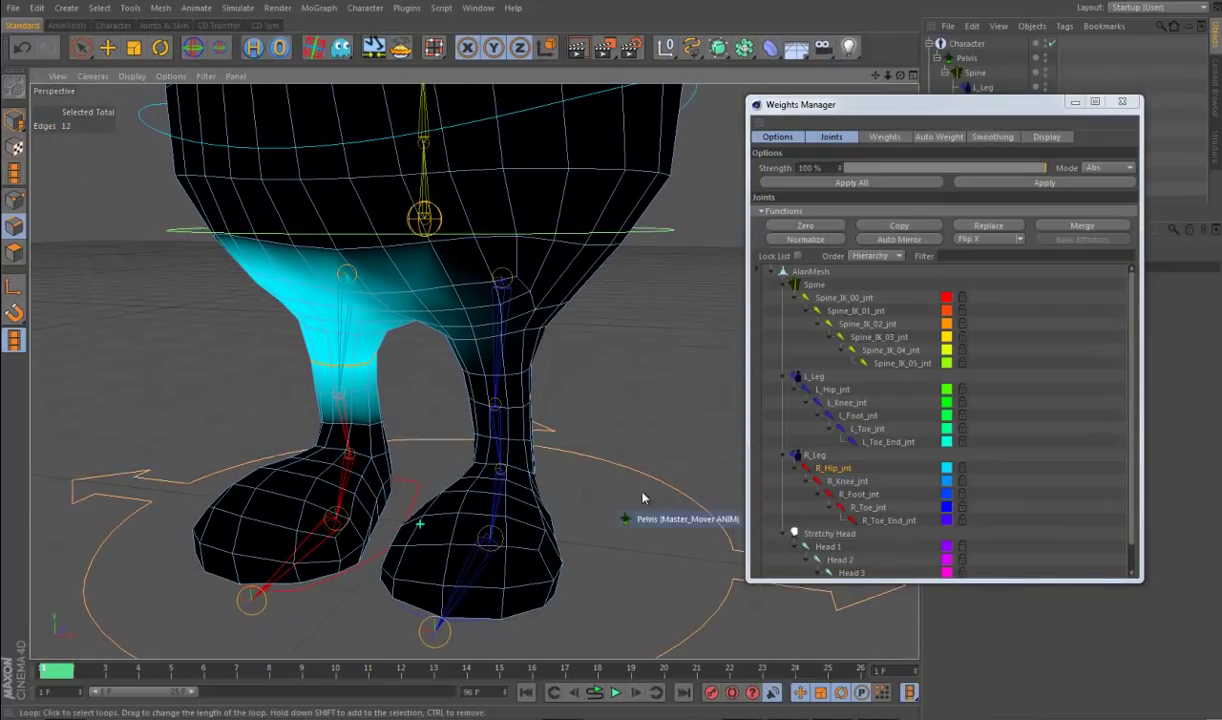
scroll(625, 387, "down", 3)
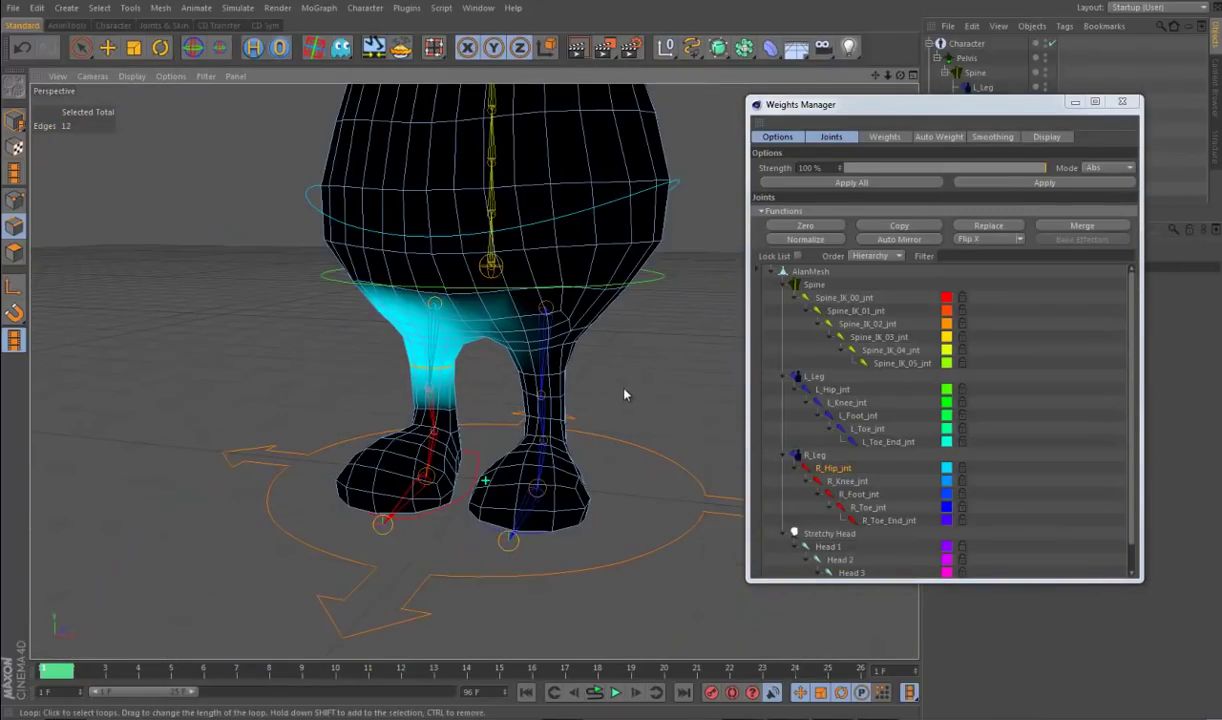
Step: Close the Weights Manager and view the character's legs from the front and side
middle_click_drag(622, 393, 589, 436, "alt")
scroll(550, 484, "down", 3)
left_click_drag(548, 490, 615, 462, "alt")
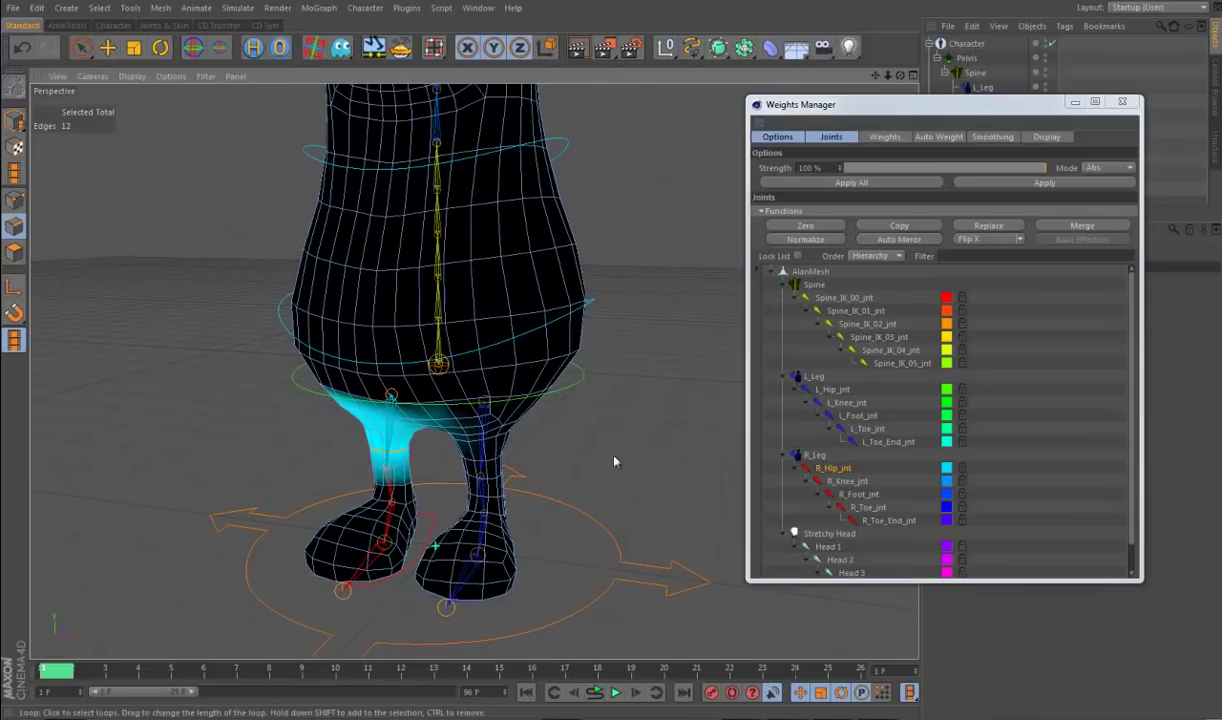
left_click(1123, 104)
left_click_drag(723, 374, 634, 399, "alt")
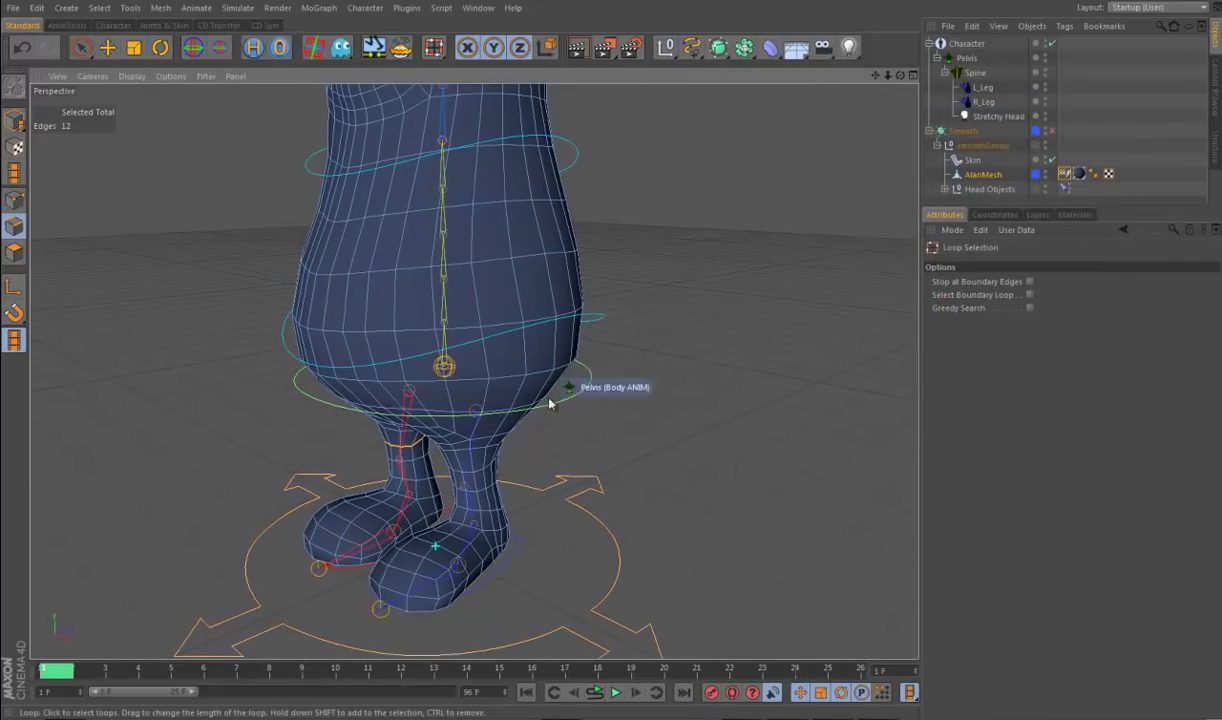
Step: Switch from edge mode to model mode with Live Selection and select the Pelvis (Body ANIM) controller
left_click(17, 229)
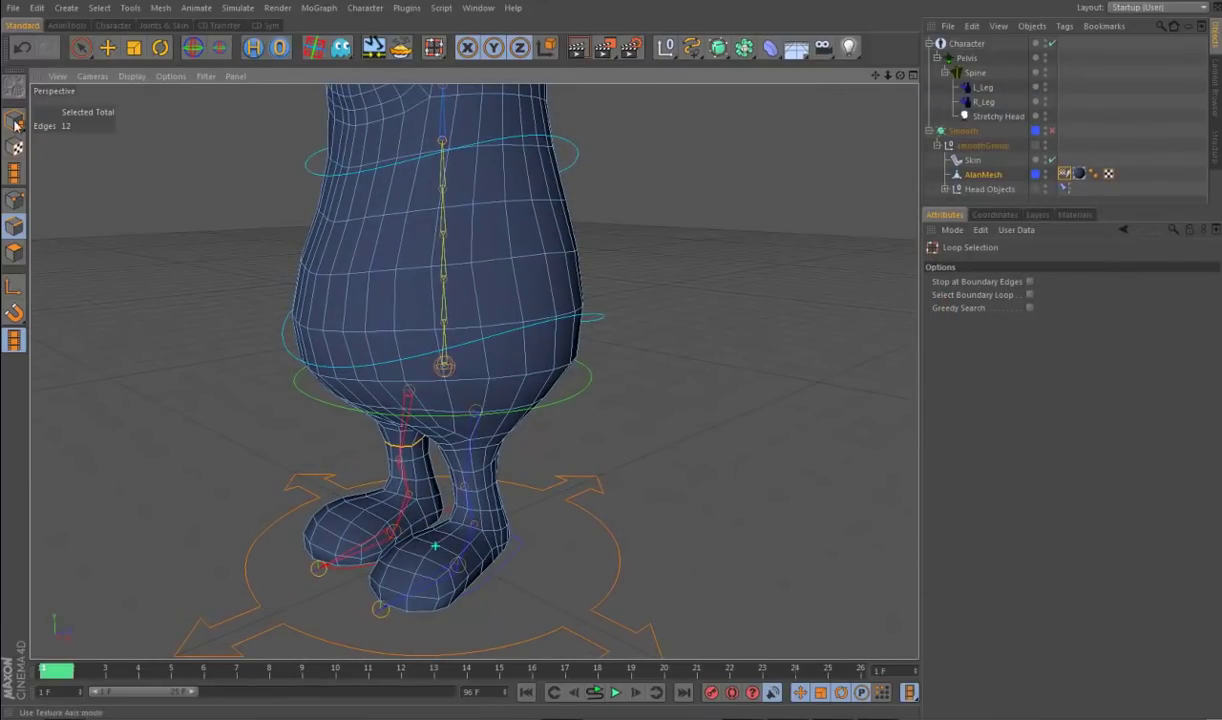
left_click(82, 48)
right_click(566, 406)
left_click(559, 402)
left_click(559, 400)
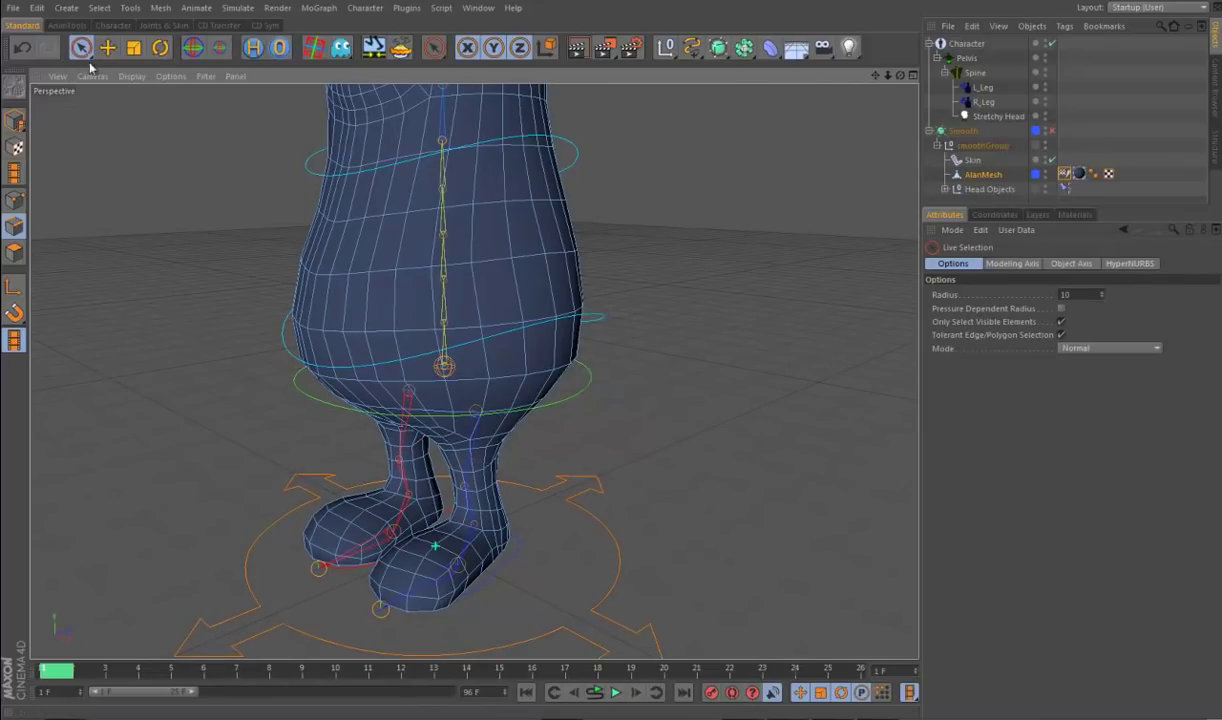
left_click(15, 122)
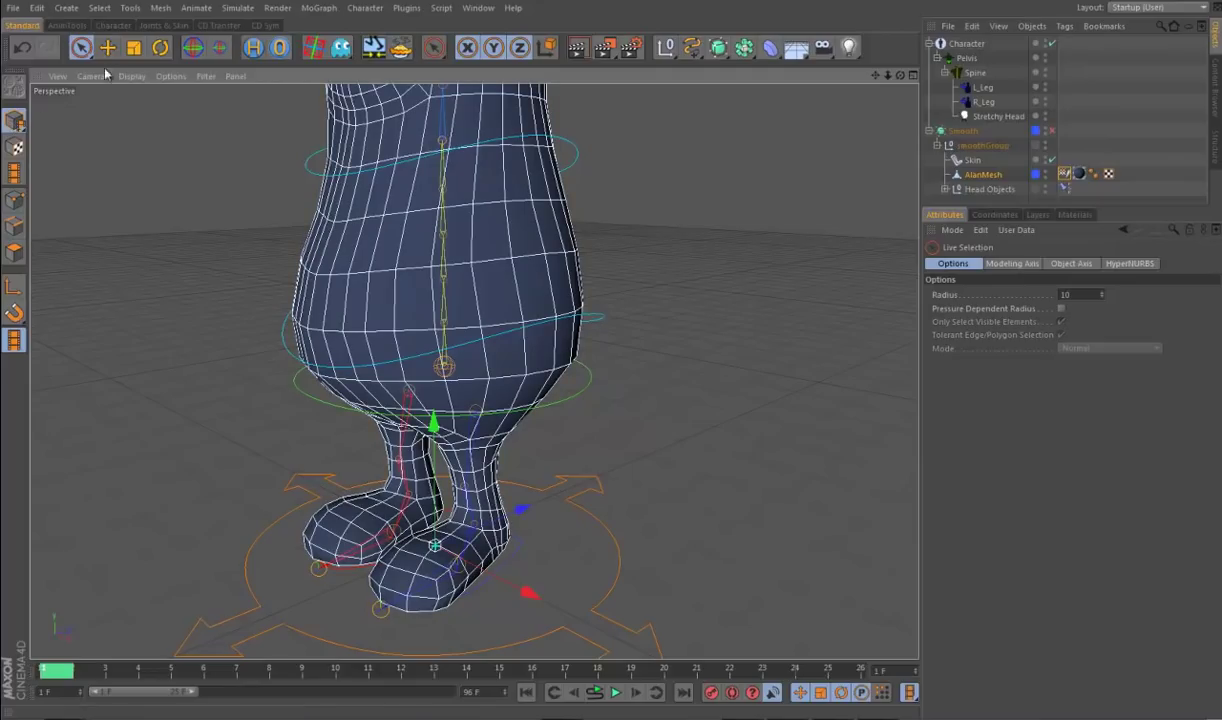
left_click(578, 400)
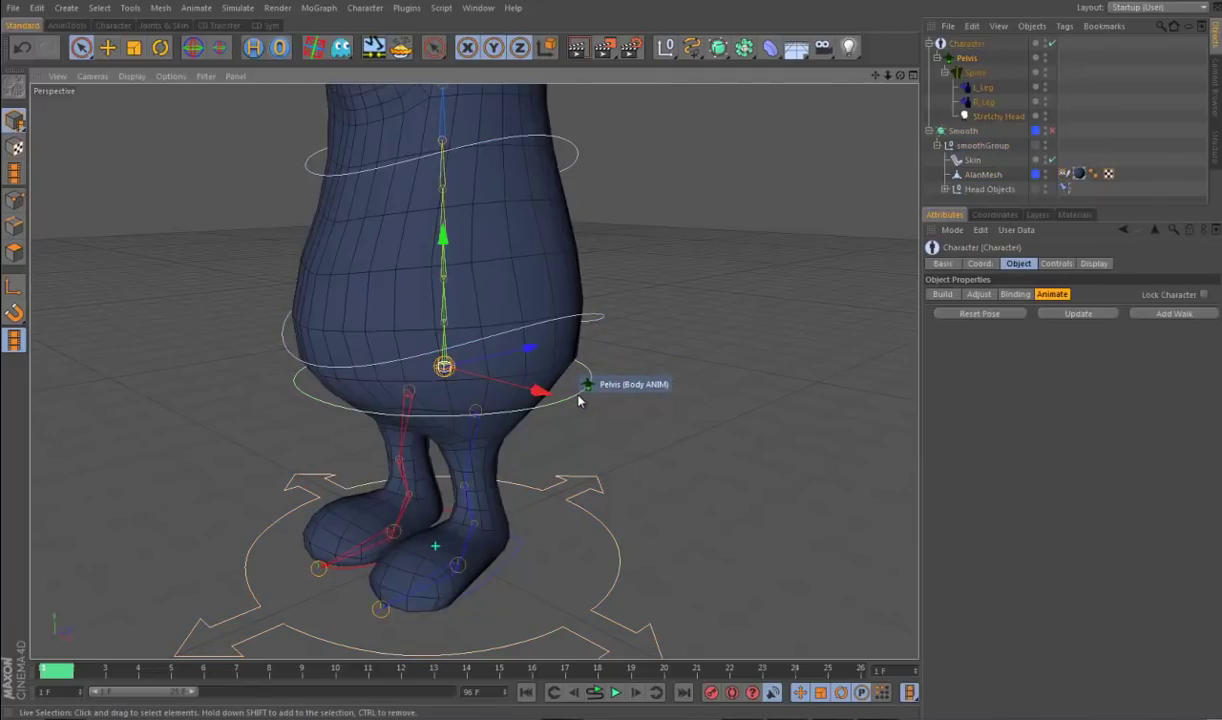
Step: Try moving the Pelvis controller to test how the hips and knees deform, and undo the move
left_click_drag(567, 365, 699, 425)
left_click_drag(712, 472, 426, 462, "alt")
left_click_drag(254, 483, 559, 521, "alt")
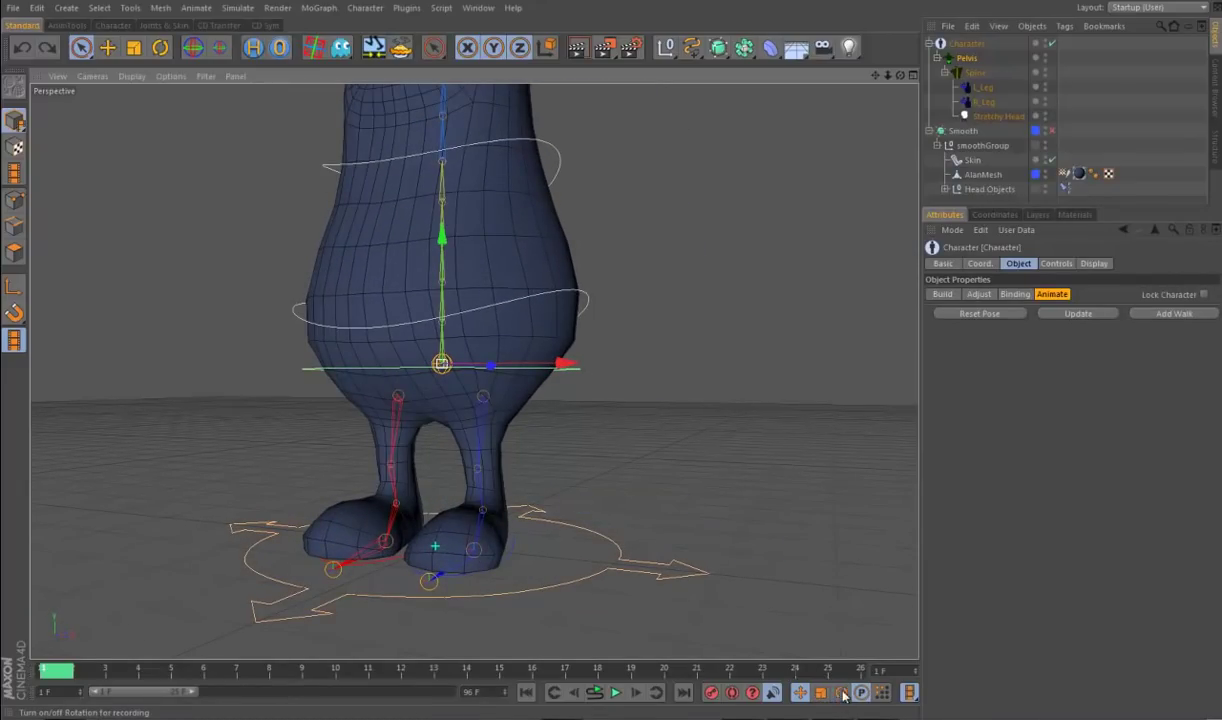
Step: Keyframe the Pelvis controller's rest pose at frame 1 and a displaced pose at frame 25, and go to frame 13
left_click_drag(63, 666, 42, 661)
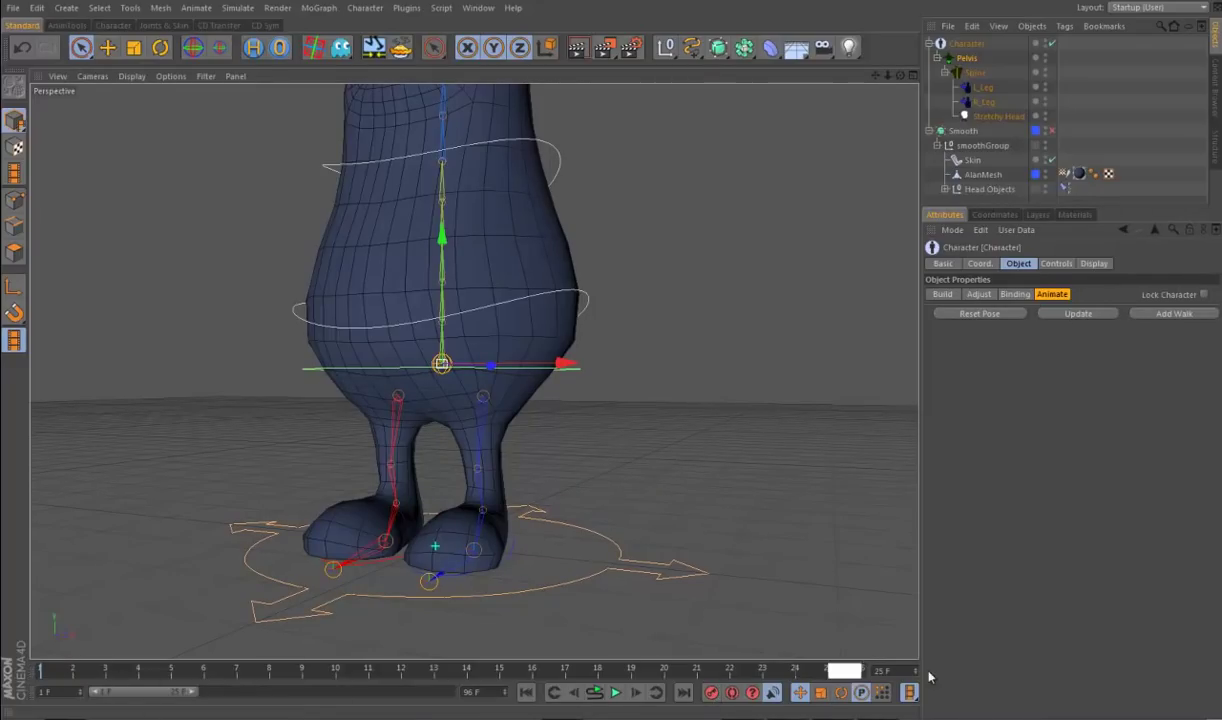
left_click_drag(590, 365, 758, 348)
left_click_drag(758, 348, 722, 516, "alt")
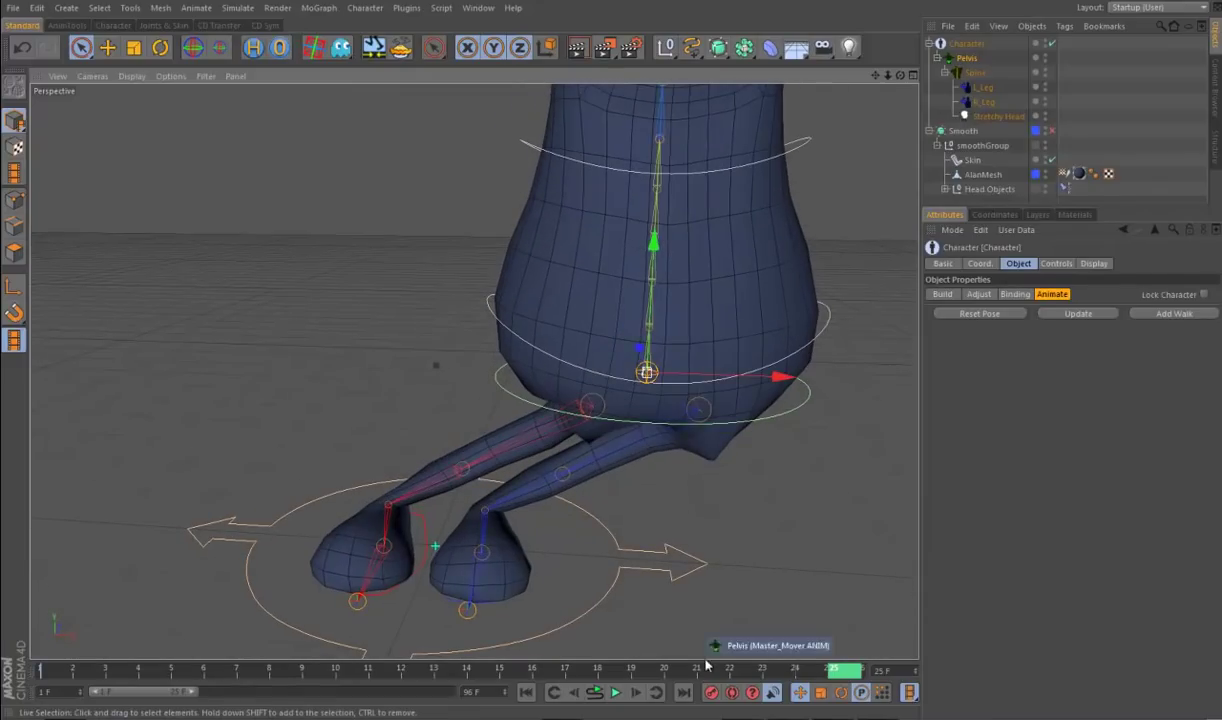
left_click_drag(845, 677, 450, 686)
left_click_drag(560, 600, 405, 572, "alt")
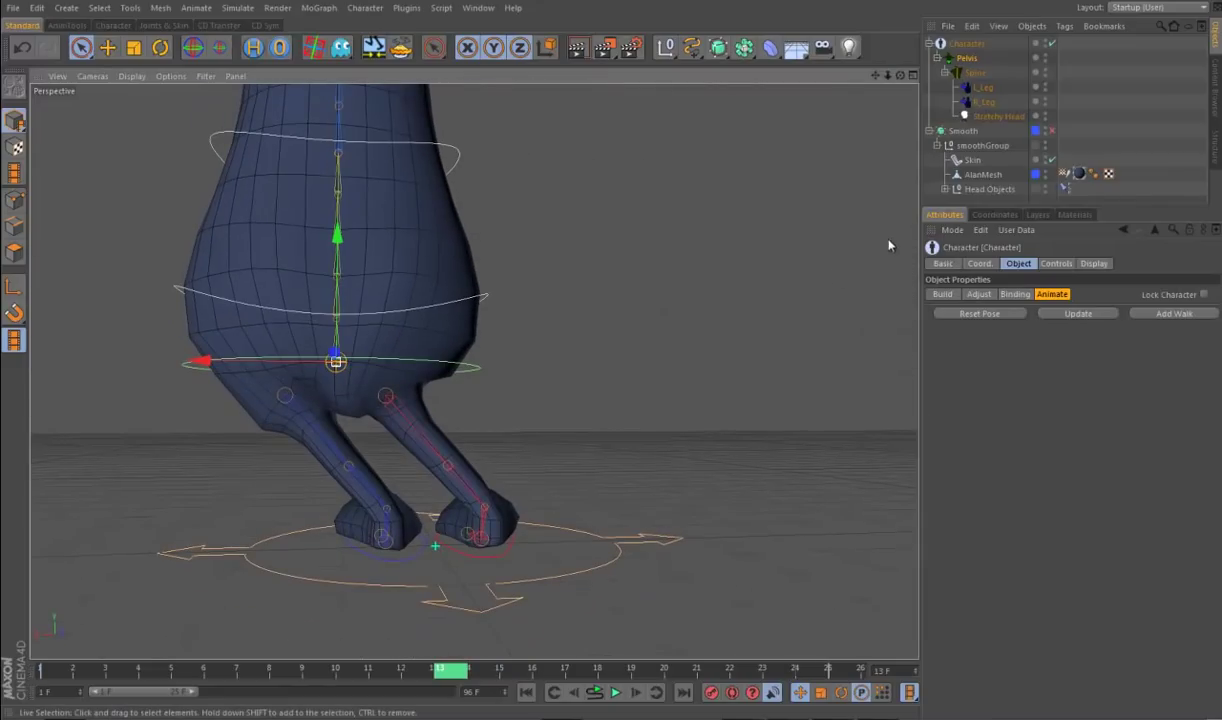
Step: Smooth the R_Hip_jnt weights around the right hip using AlanMesh's Weight Tool in Smooth mode at 50 % strength
double_click(1063, 175)
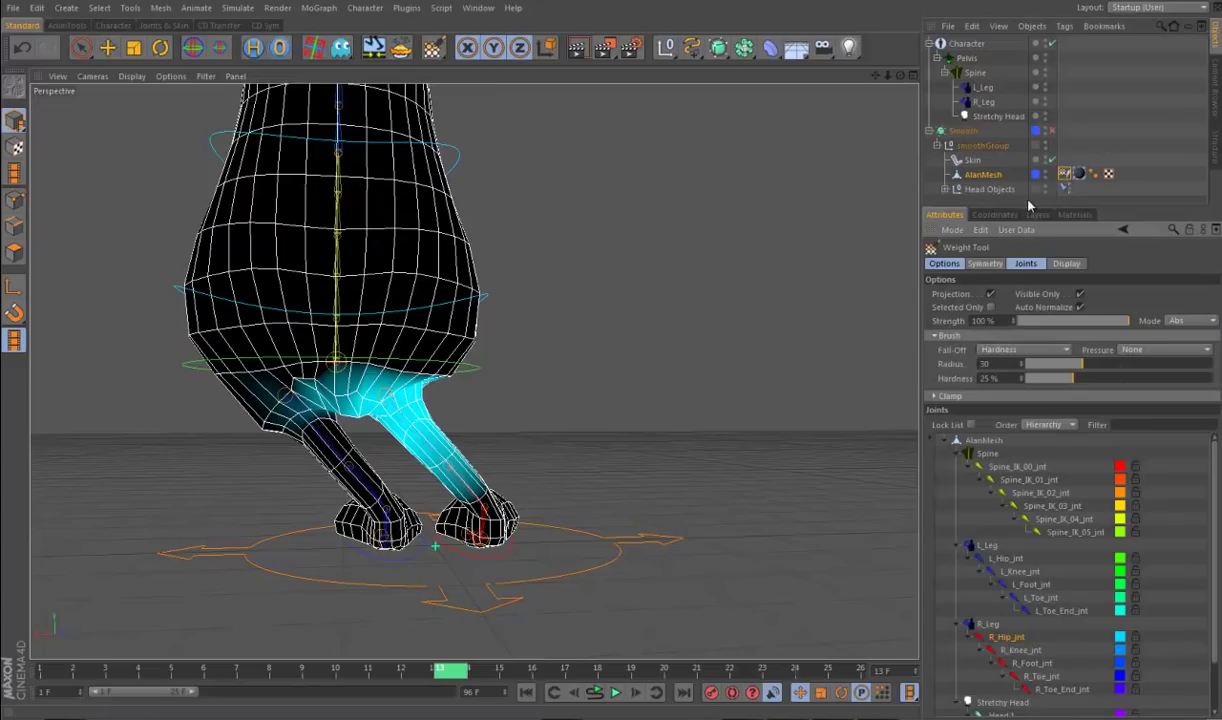
left_click_drag(1029, 207, 1021, 84)
left_click(1188, 200)
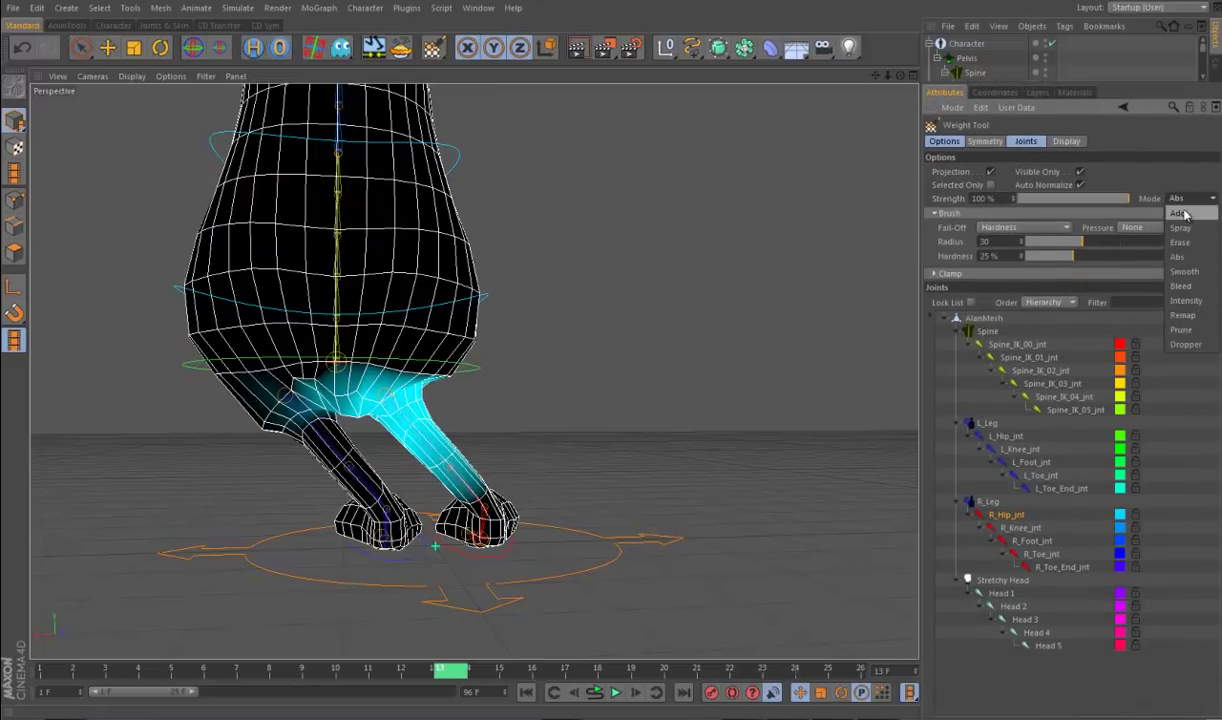
left_click(1192, 273)
right_click_drag(690, 455, 665, 451, "alt")
left_click_drag(599, 472, 730, 405, "alt")
left_click_drag(1109, 204, 1081, 201)
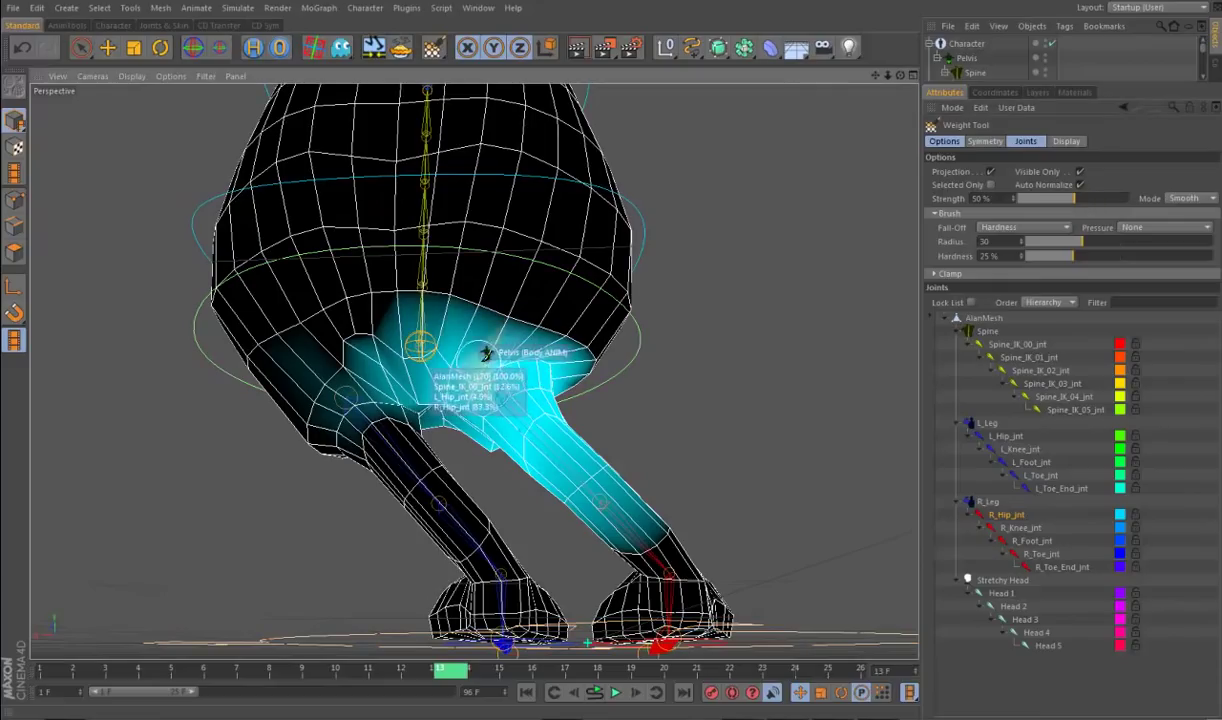
left_click_drag(461, 344, 545, 327)
mouse_move(745, 400)
left_mouse_down("alt")
mouse_move(704, 431)
mouse_move(698, 423)
mouse_move(737, 428)
left_mouse_up("alt")
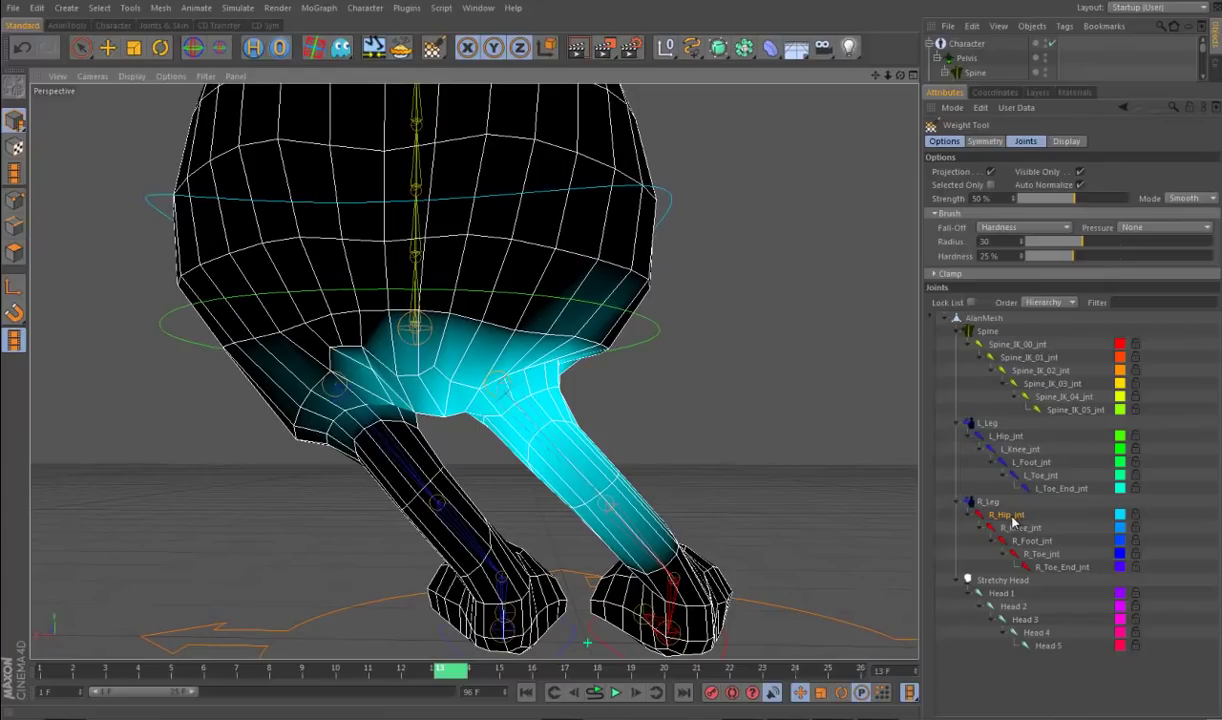
Step: Smooth the Spine_IK_00_jnt weights along the lower belly and around the tops of both legs
left_click(1013, 345)
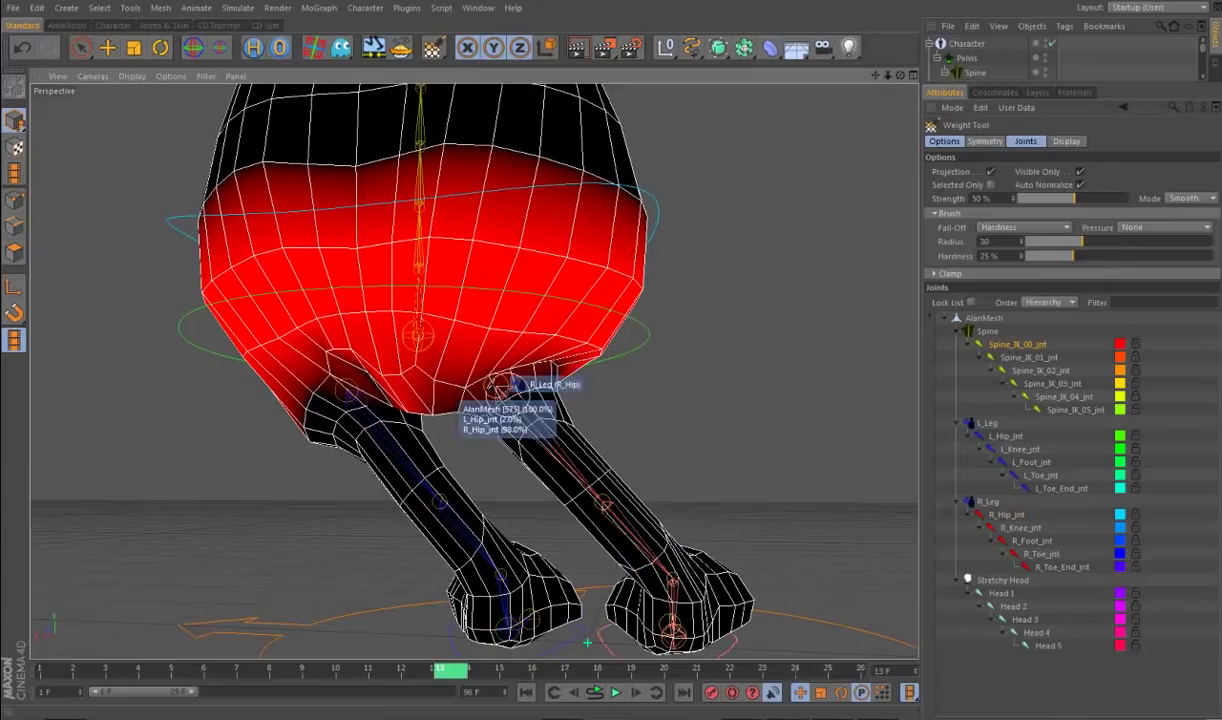
mouse_move(545, 358)
left_mouse_down()
mouse_move(467, 322)
mouse_move(565, 317)
mouse_move(475, 325)
mouse_move(437, 376)
mouse_move(467, 384)
left_mouse_up()
left_click_drag(695, 409, 365, 410, "alt")
left_click_drag(460, 410, 360, 416, "alt")
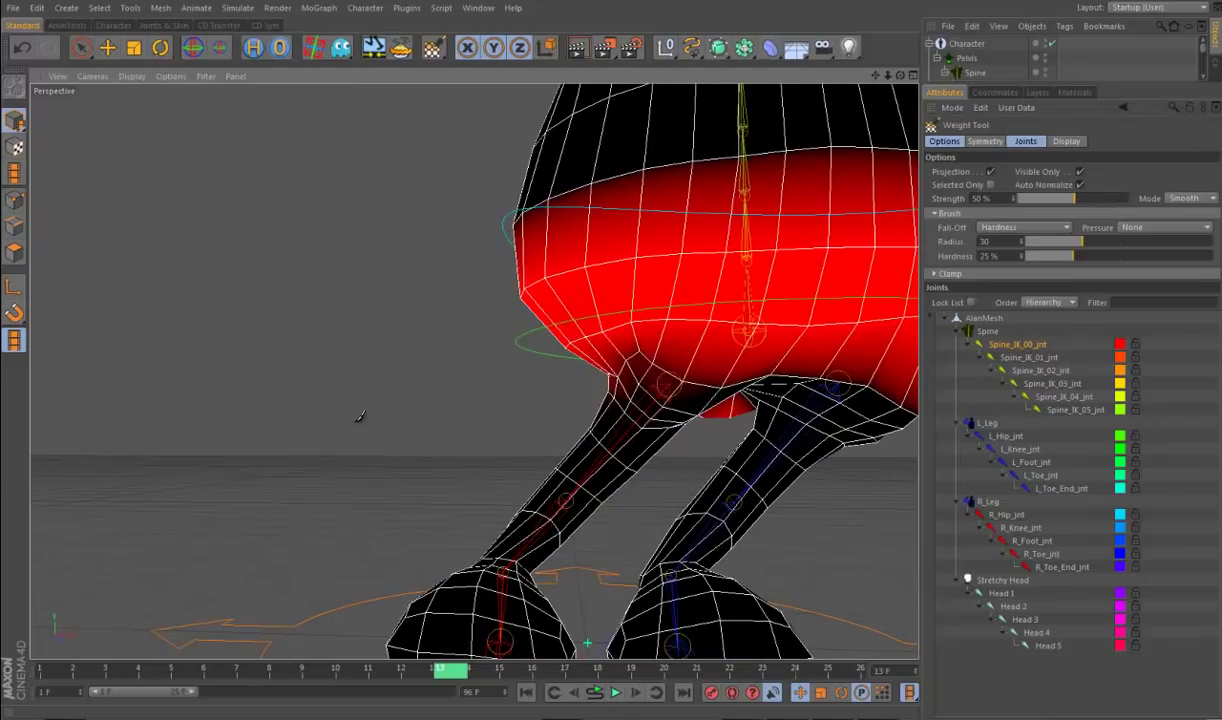
middle_click_drag(480, 393, 273, 425, "alt")
left_click_drag(250, 420, 473, 395, "alt")
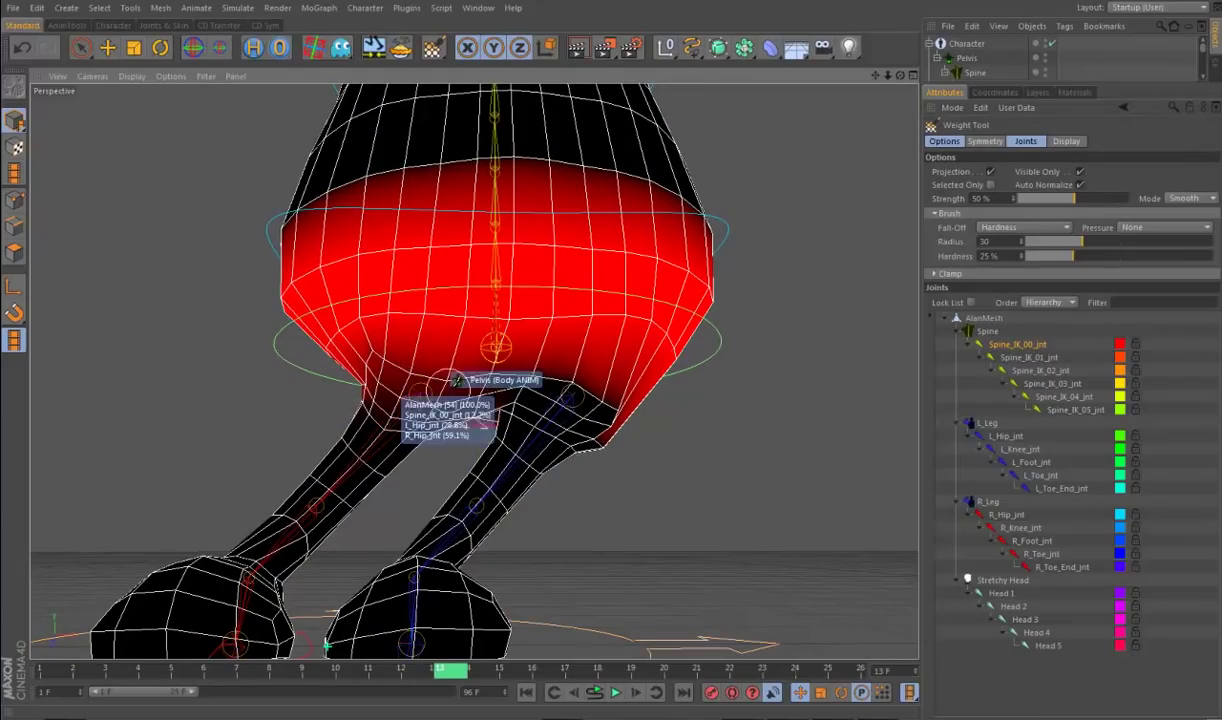
mouse_move(278, 355)
left_mouse_down("alt")
mouse_move(128, 417)
mouse_move(353, 433)
mouse_move(415, 401)
mouse_move(581, 363)
mouse_move(731, 355)
mouse_move(430, 355)
mouse_move(372, 340)
mouse_move(380, 390)
mouse_move(366, 470)
mouse_move(408, 398)
left_mouse_up("alt")
mouse_move(252, 414)
left_mouse_down("alt")
mouse_move(250, 429)
mouse_move(262, 415)
left_mouse_up("alt")
Step: Smooth the L_Hip_jnt weights around the left hip and across the lower body
left_click(997, 440)
mouse_move(777, 423)
left_mouse_down("alt")
mouse_move(758, 423)
mouse_move(835, 464)
left_mouse_up("alt")
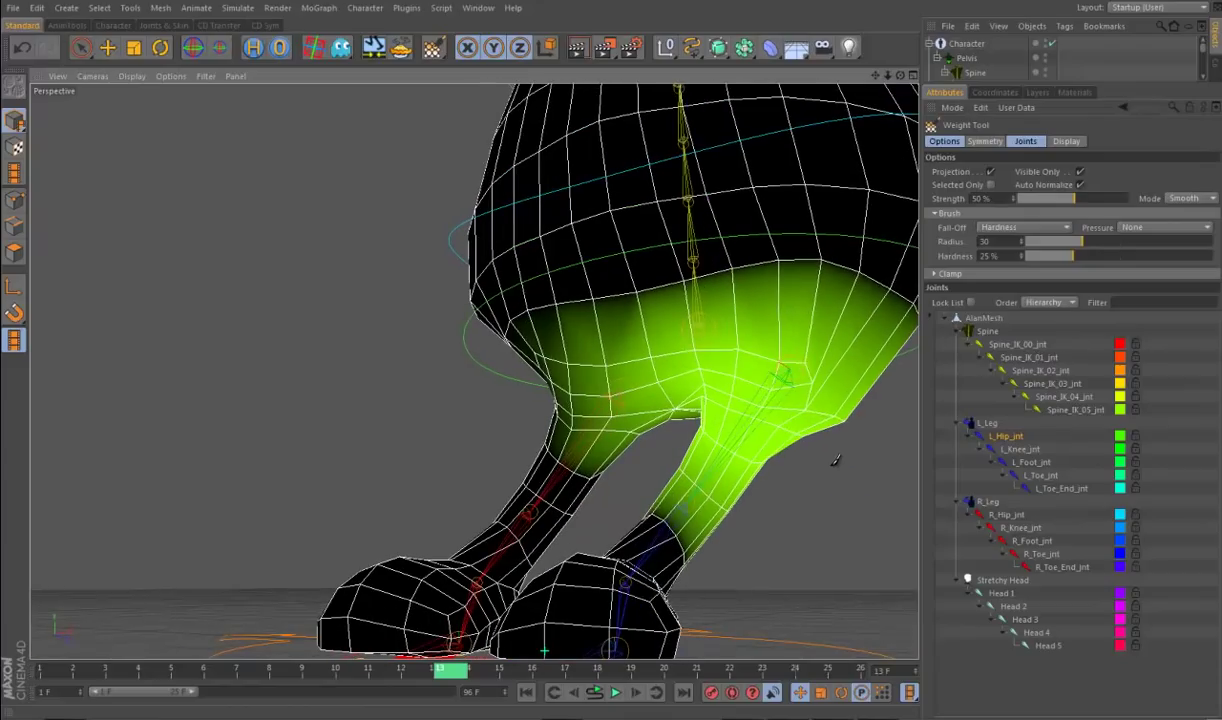
middle_click_drag(867, 403, 766, 431, "alt")
left_click_drag(790, 310, 632, 293)
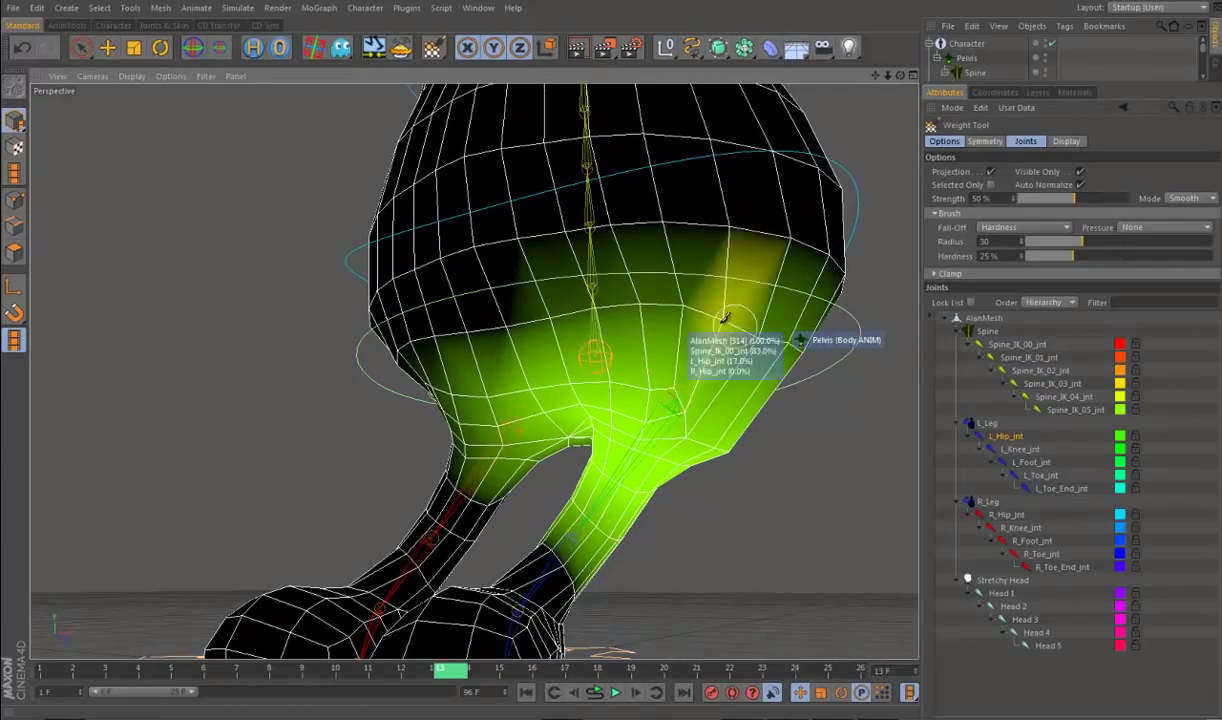
left_click_drag(887, 409, 665, 428, "alt")
mouse_move(273, 431)
left_mouse_down()
mouse_move(240, 373)
mouse_move(315, 377)
mouse_move(210, 398)
mouse_move(350, 381)
mouse_move(235, 392)
left_mouse_up()
mouse_move(645, 432)
left_mouse_down("alt")
mouse_move(633, 458)
mouse_move(628, 448)
left_mouse_up("alt")
right_click_drag(628, 448, 597, 480, "alt")
mouse_move(493, 617)
left_mouse_down("alt")
mouse_move(800, 617)
mouse_move(490, 605)
left_mouse_up("alt")
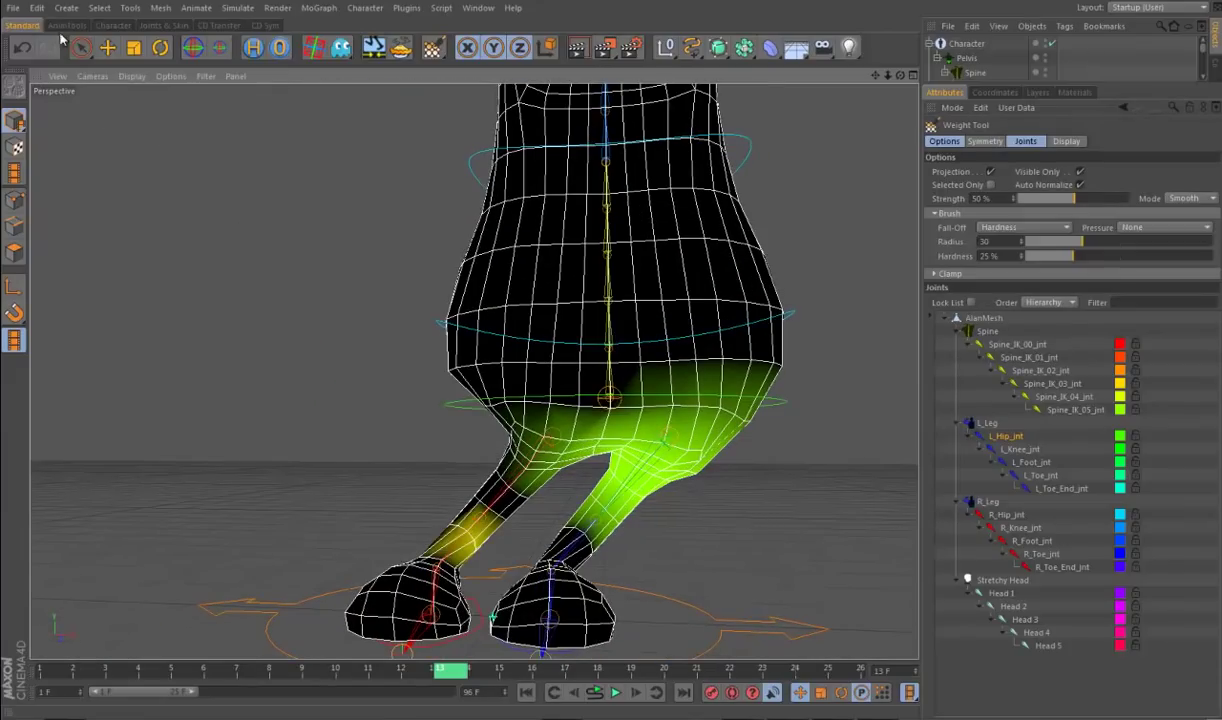
Step: Open the finished project file Alan_4_Weights-Done from the Maxon Training Files folder
left_click(14, 9)
left_click(36, 44)
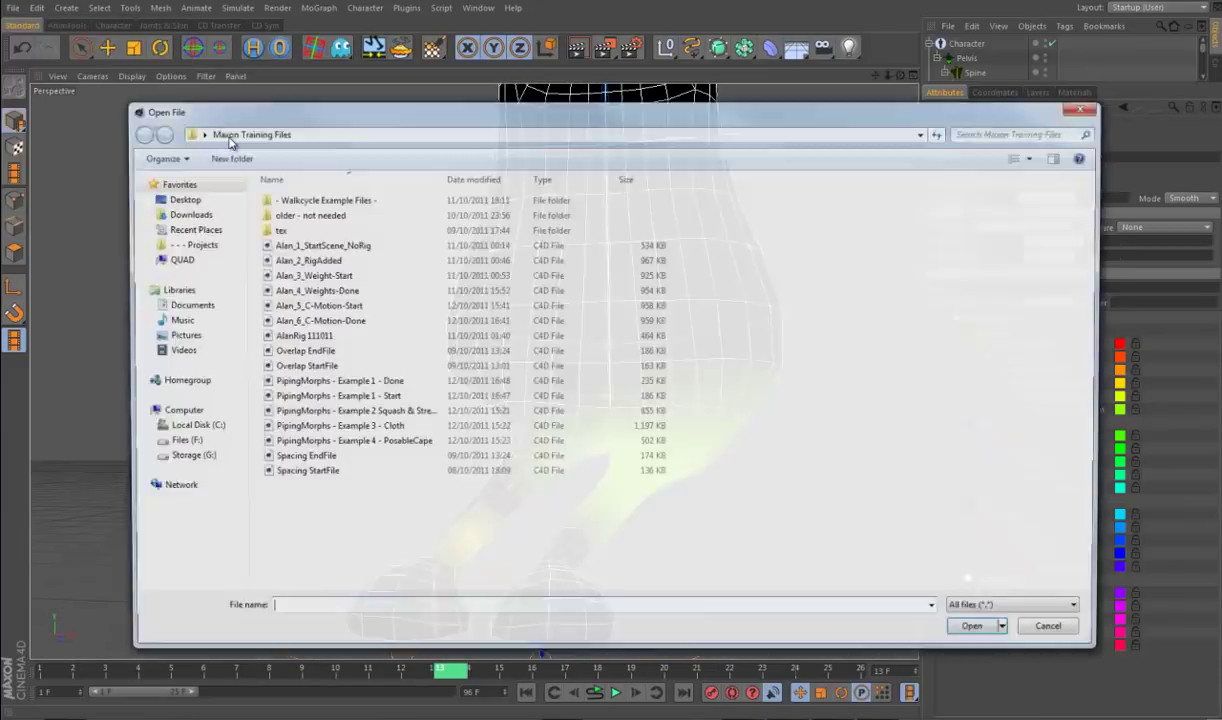
left_click(334, 291)
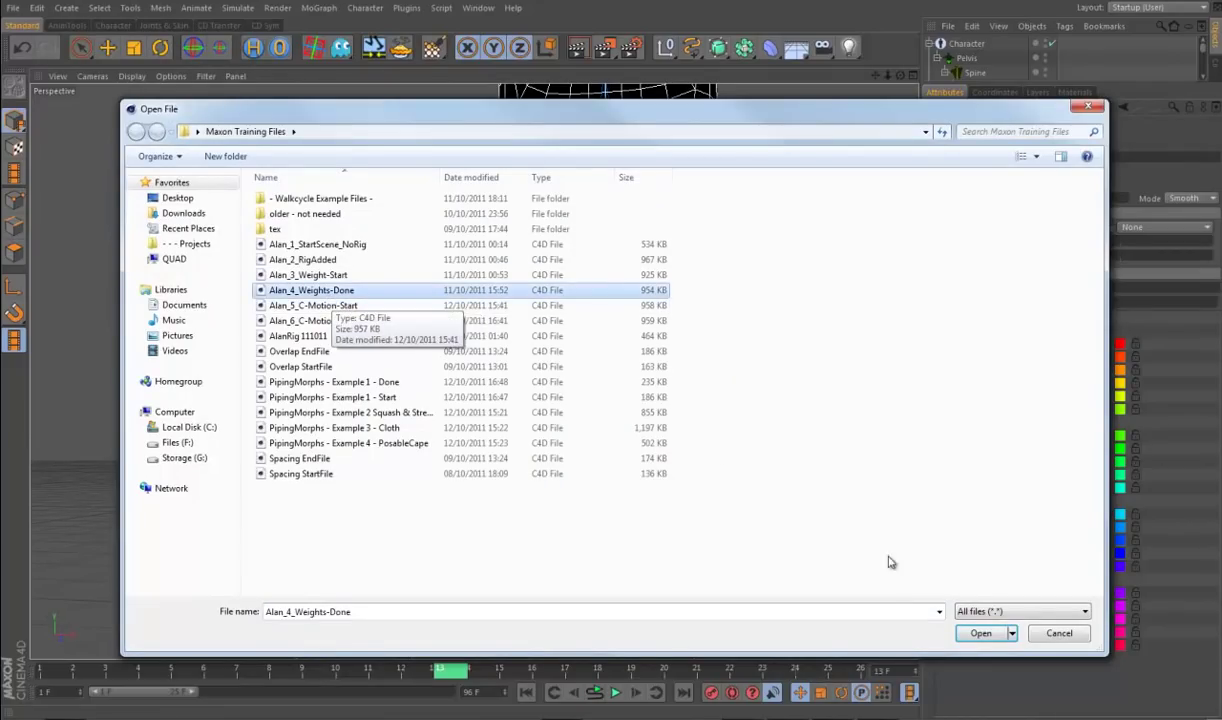
left_click(980, 634)
left_click_drag(764, 570, 746, 544, "alt")
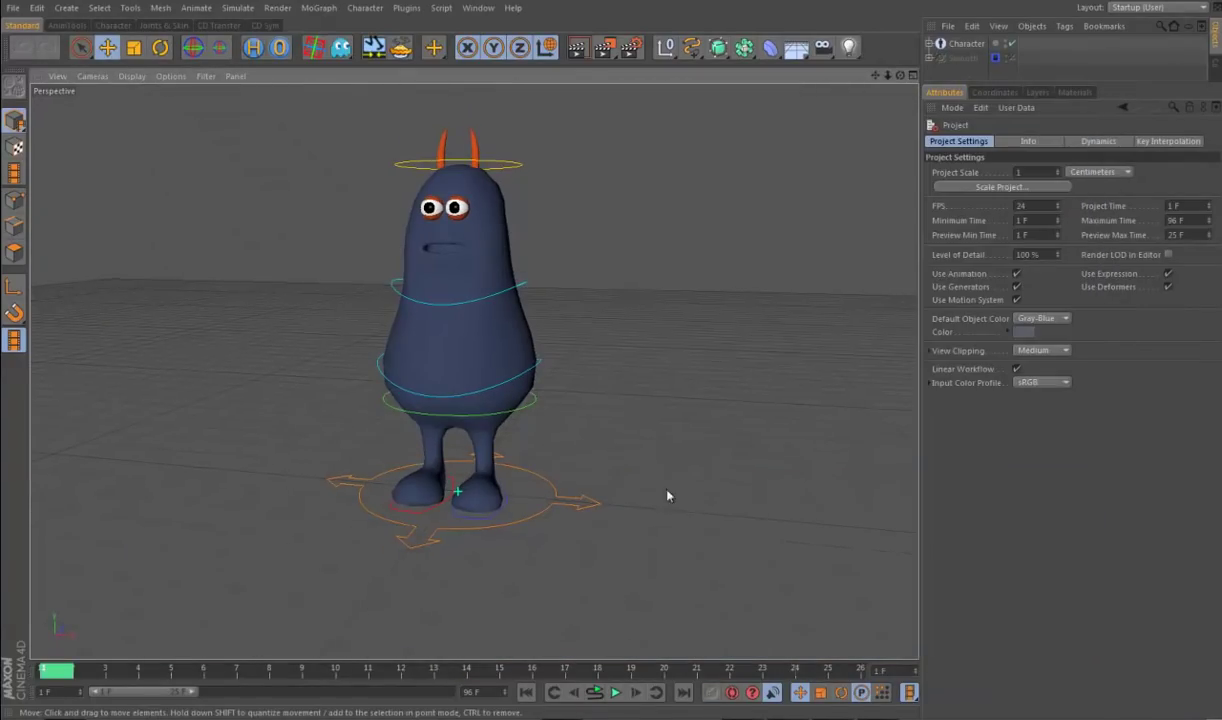
scroll(610, 440, "up", 3)
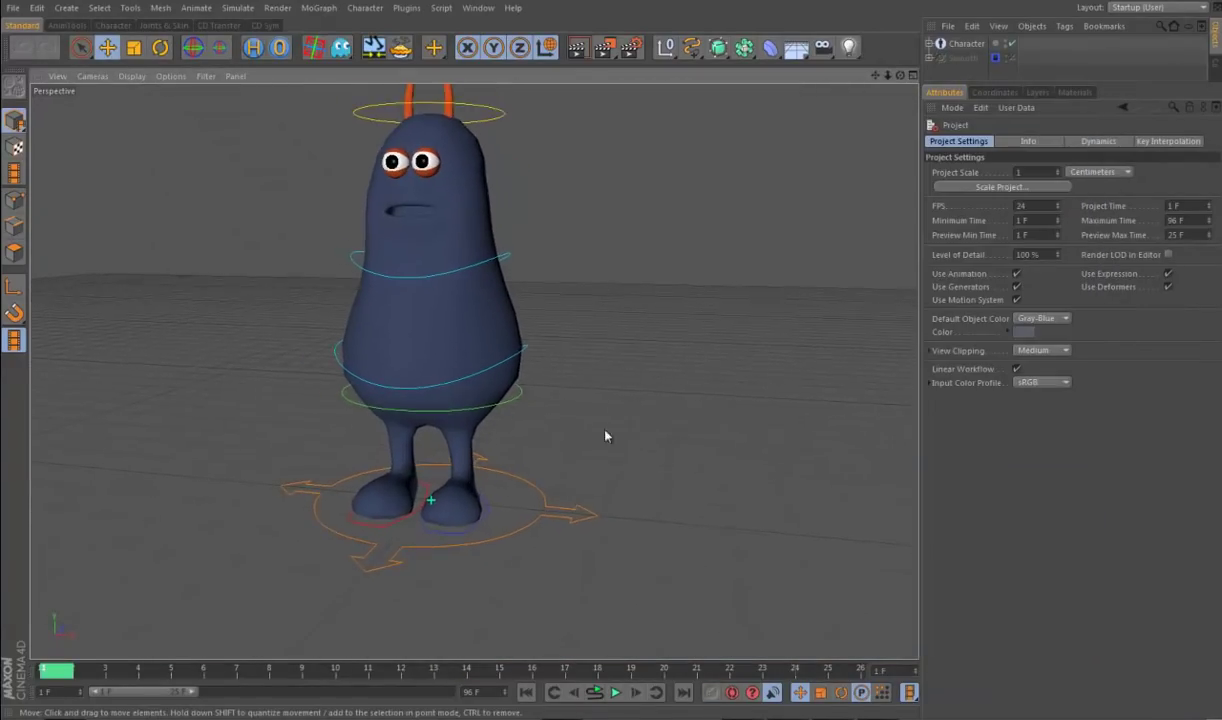
Step: Try moving the finished rig's Pelvis (Body ANIM) controller to test the leg deformation, and undo the move
left_click(513, 402)
left_click_drag(513, 402, 458, 556)
key("ctrl+z")
left_click_drag(560, 505, 687, 477, "alt")
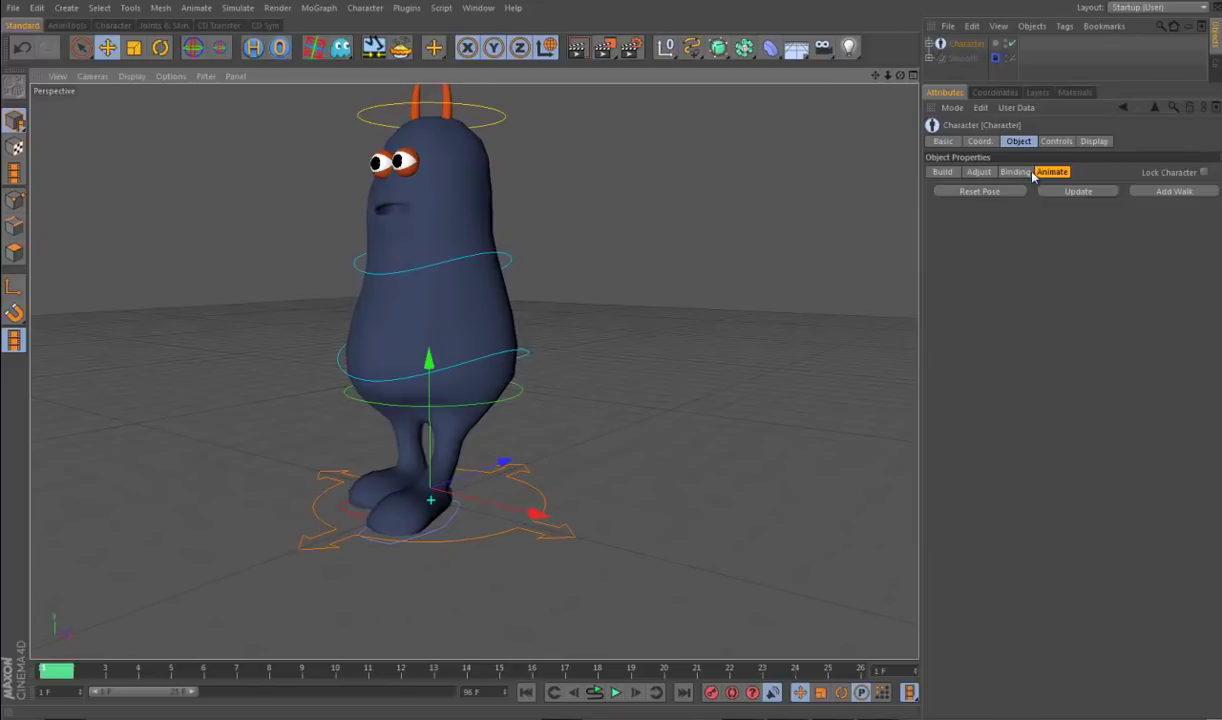
Step: Try out the Foot_Controls sliders on the left foot controller, undoing a trial change
left_click(1056, 141)
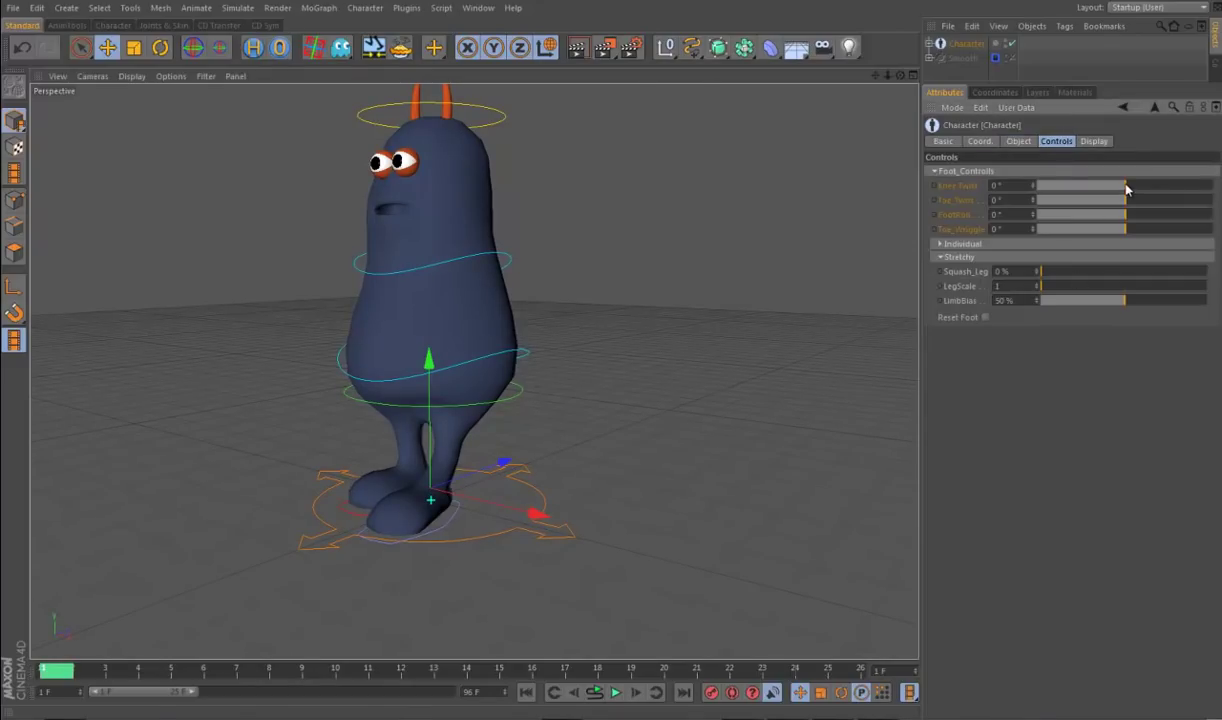
mouse_move(1125, 204)
left_mouse_down()
mouse_move(1157, 203)
mouse_move(1116, 209)
mouse_move(1190, 219)
mouse_move(1134, 223)
left_mouse_up()
key("ctrl+z")
left_click_drag(616, 464, 629, 420, "alt")
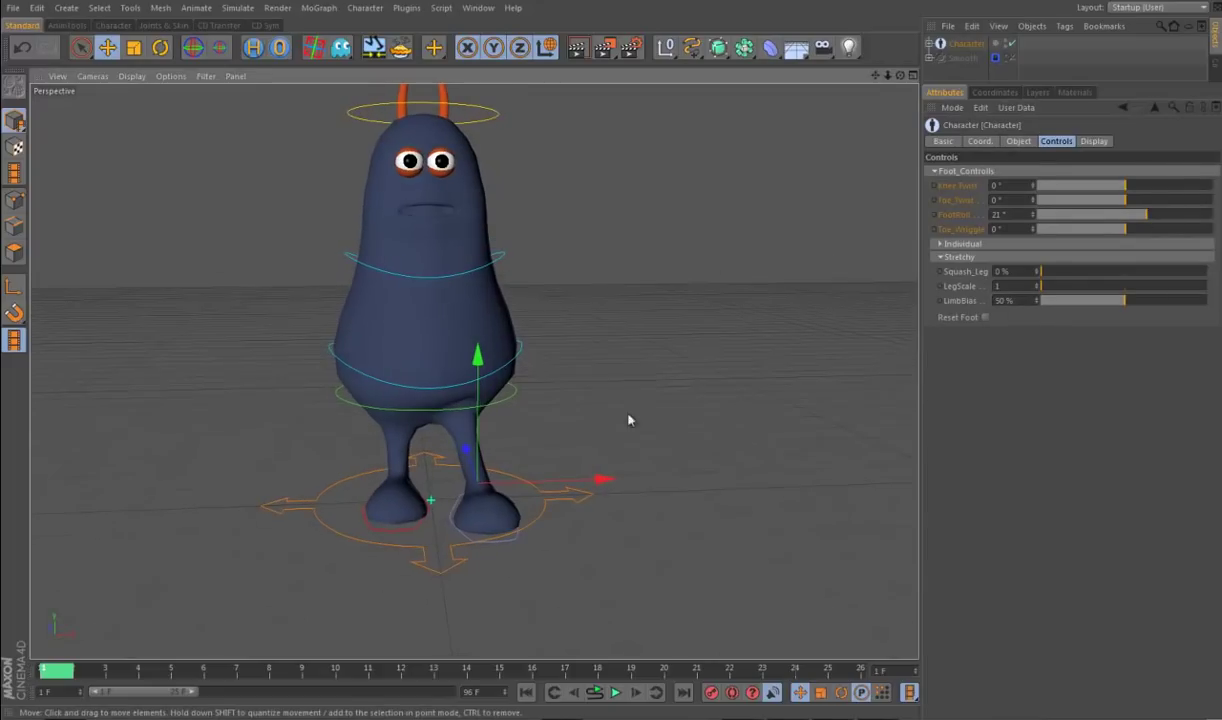
Step: Try moving the upper-body controller to test how the torso bends, undo it, and inspect the whole character
left_click(502, 255)
left_click_drag(573, 308, 614, 294)
key("ctrl+z")
middle_click_drag(640, 317, 622, 445, "alt")
scroll(621, 470, "up", 3)
scroll(566, 473, "down", 5)
left_click_drag(606, 497, 599, 500, "alt")
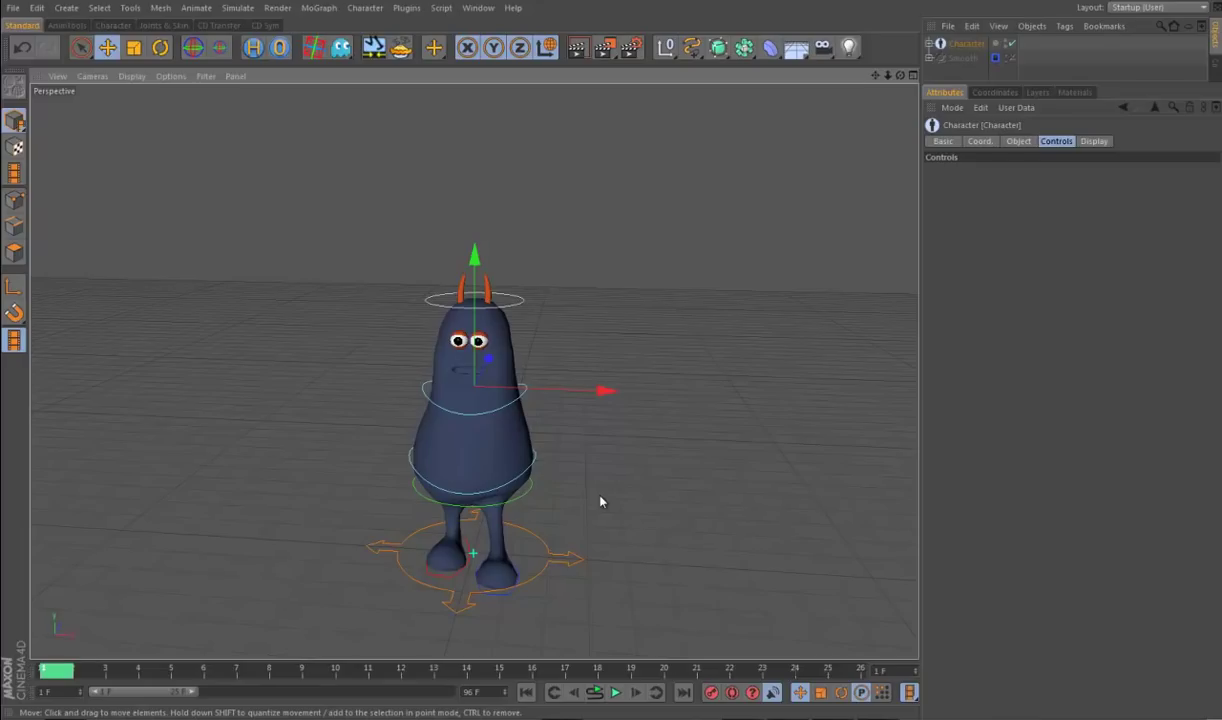
left_click_drag(747, 393, 745, 412, "alt")
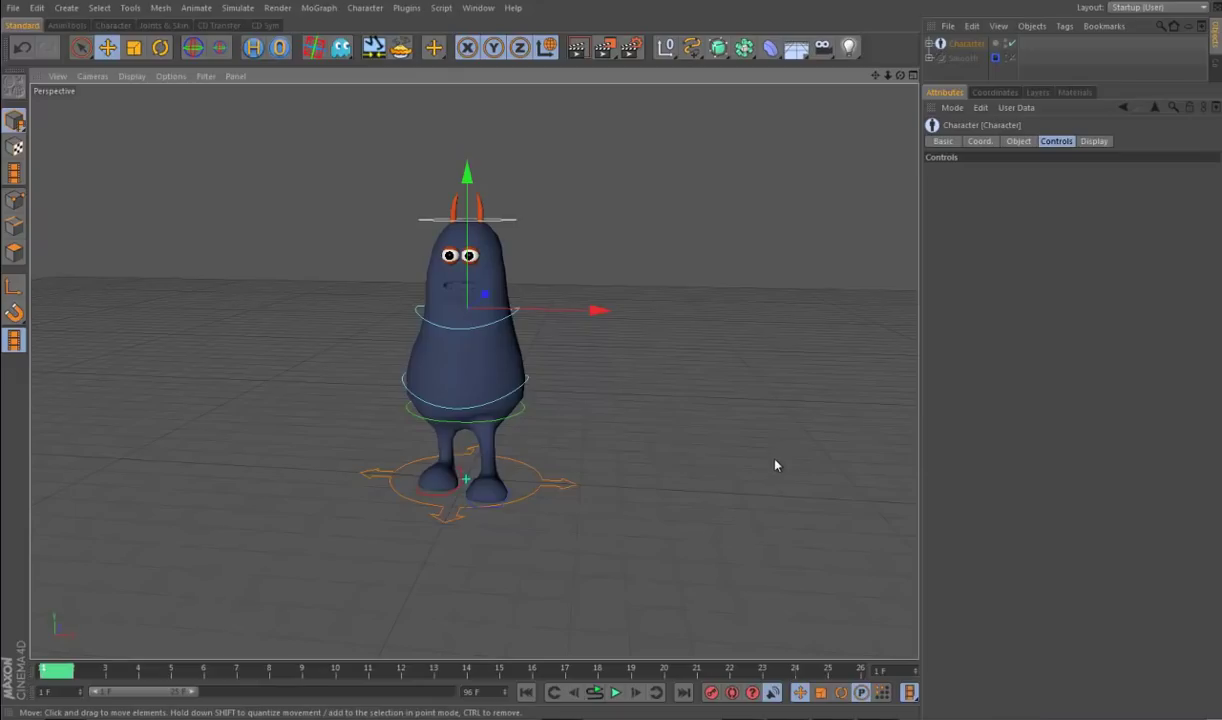
left_click_drag(776, 465, 720, 440, "alt")
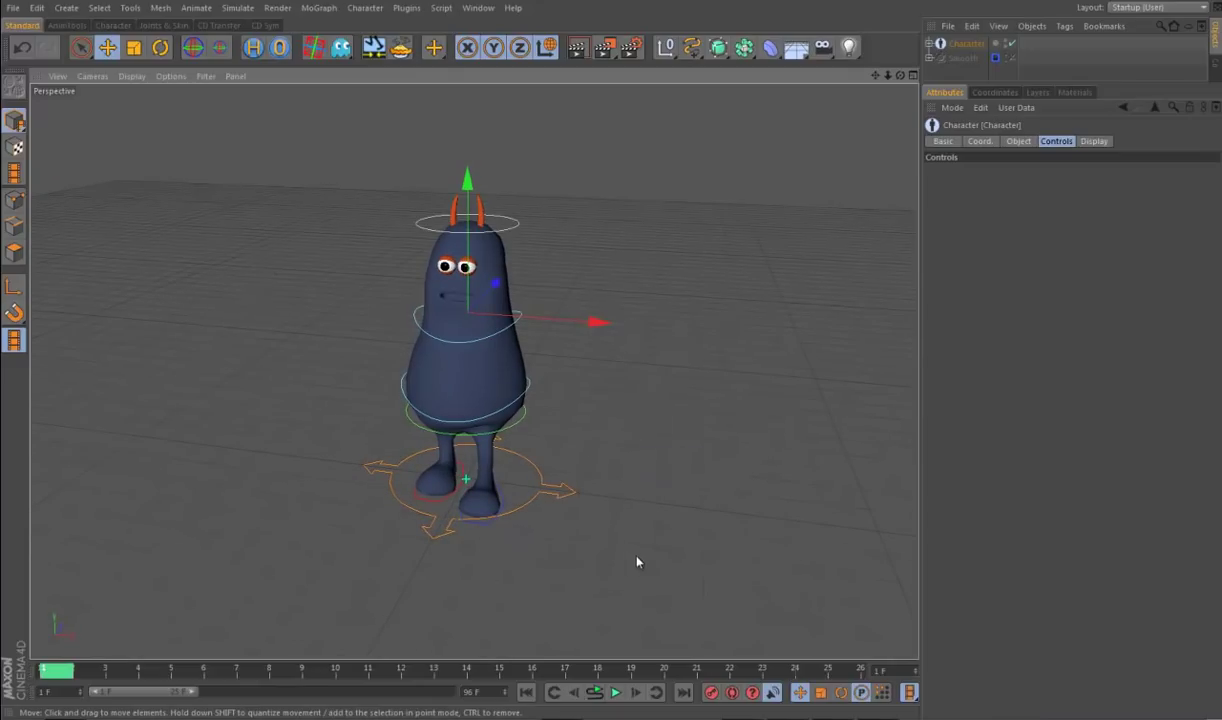
left_click_drag(636, 556, 520, 525, "alt")
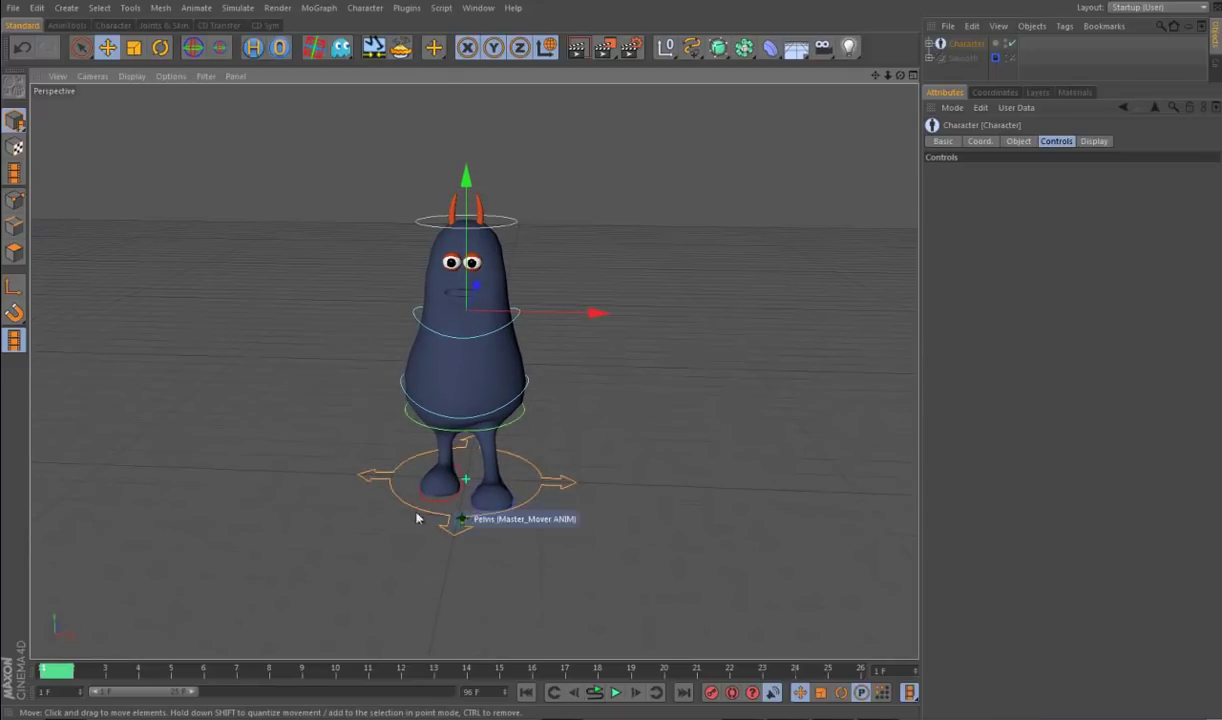
Step: Close the open projects without saving the changes
left_click(13, 7)
left_click(47, 102)
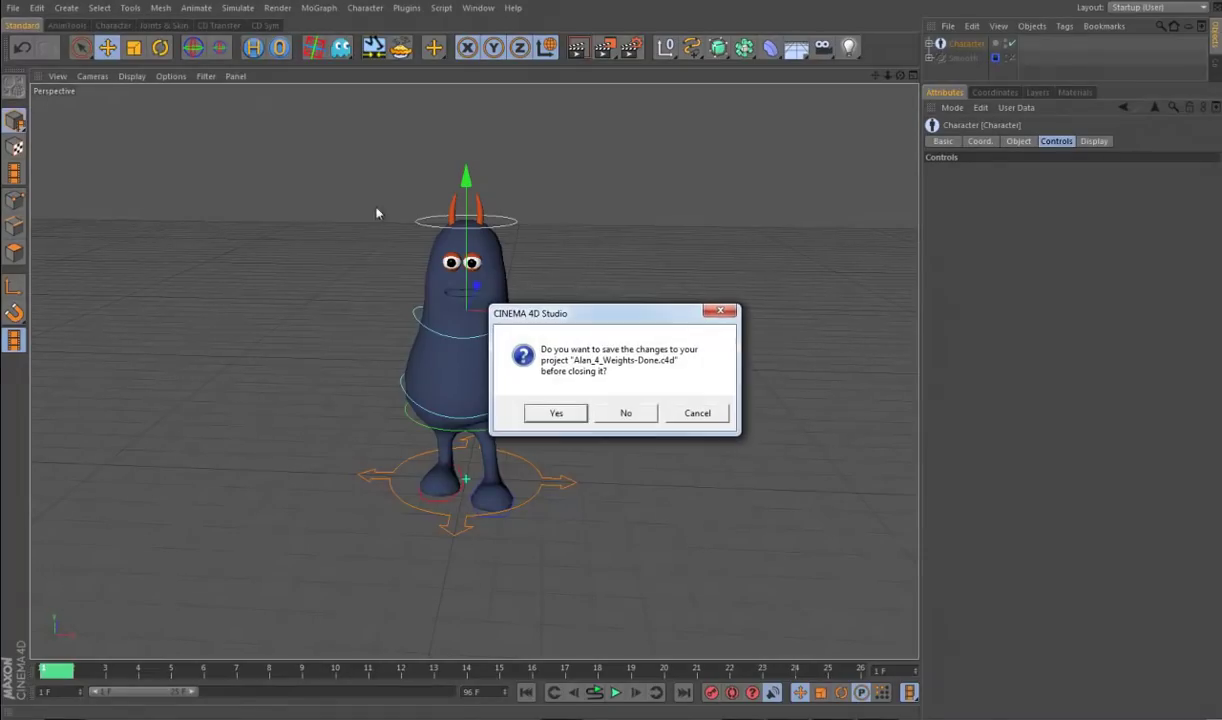
left_click(645, 415)
left_click(644, 418)
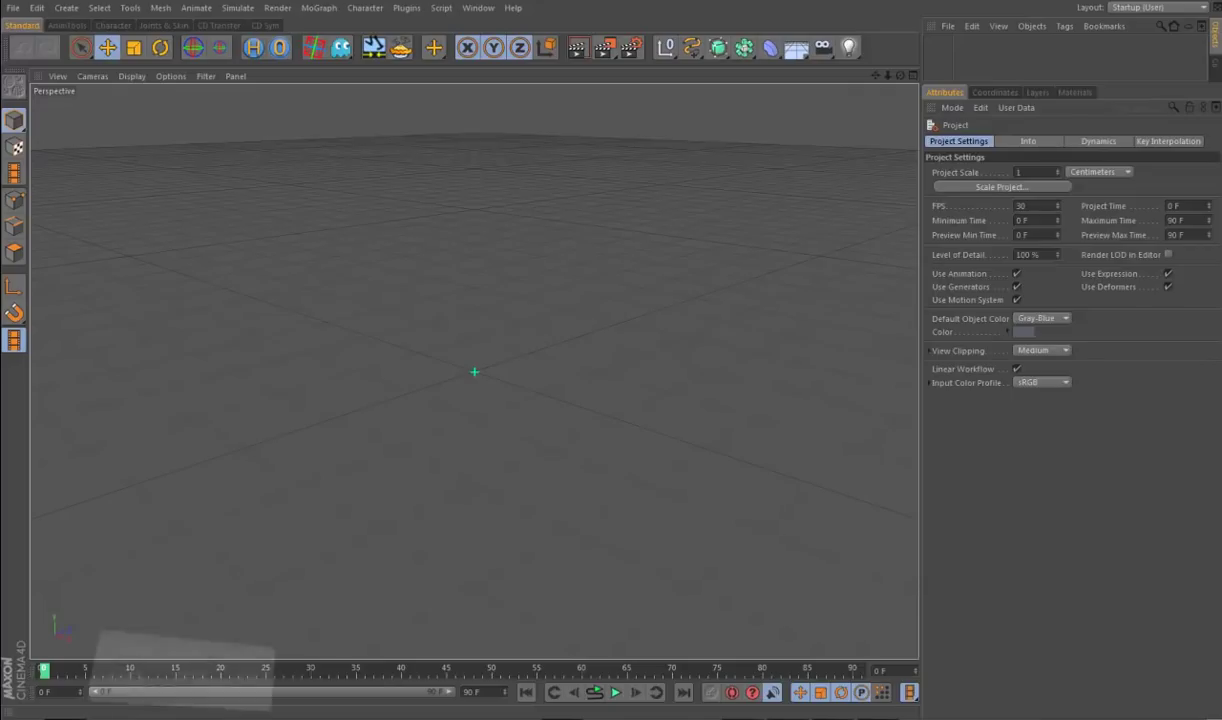
Step: Open the PipingMorphs - Example 1 - Done project from the Maxon Training Files folder
key("ctrl+o")
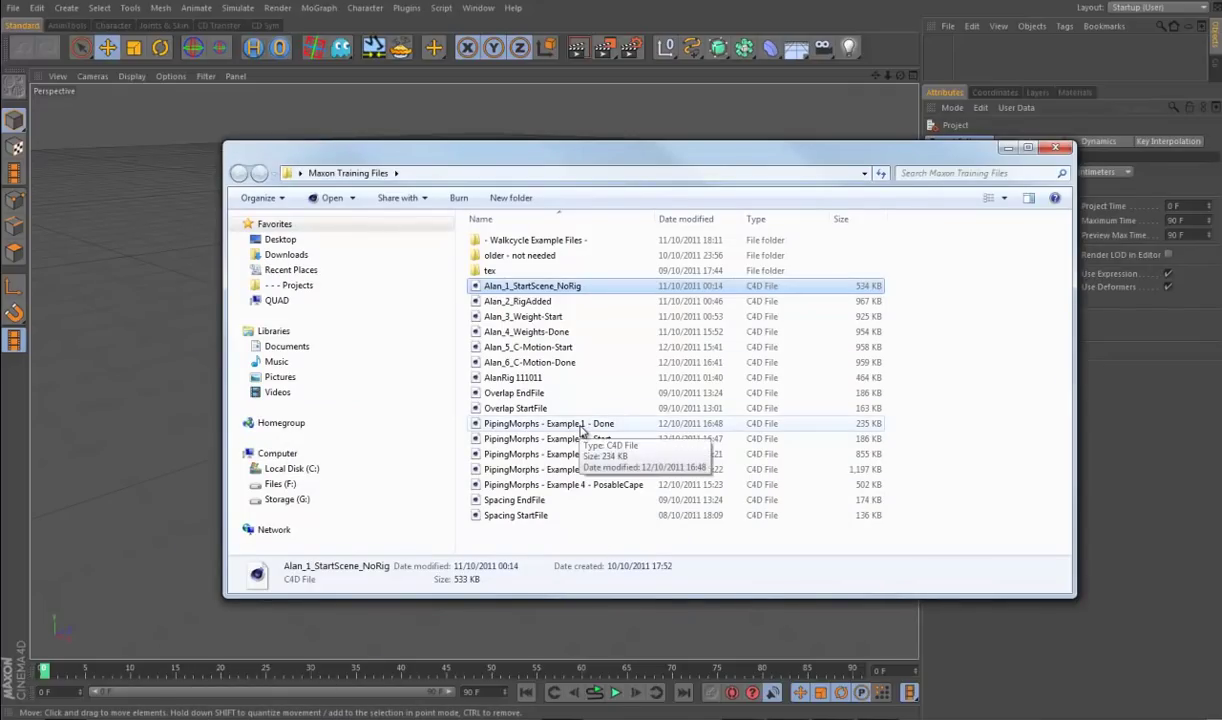
left_click(580, 428)
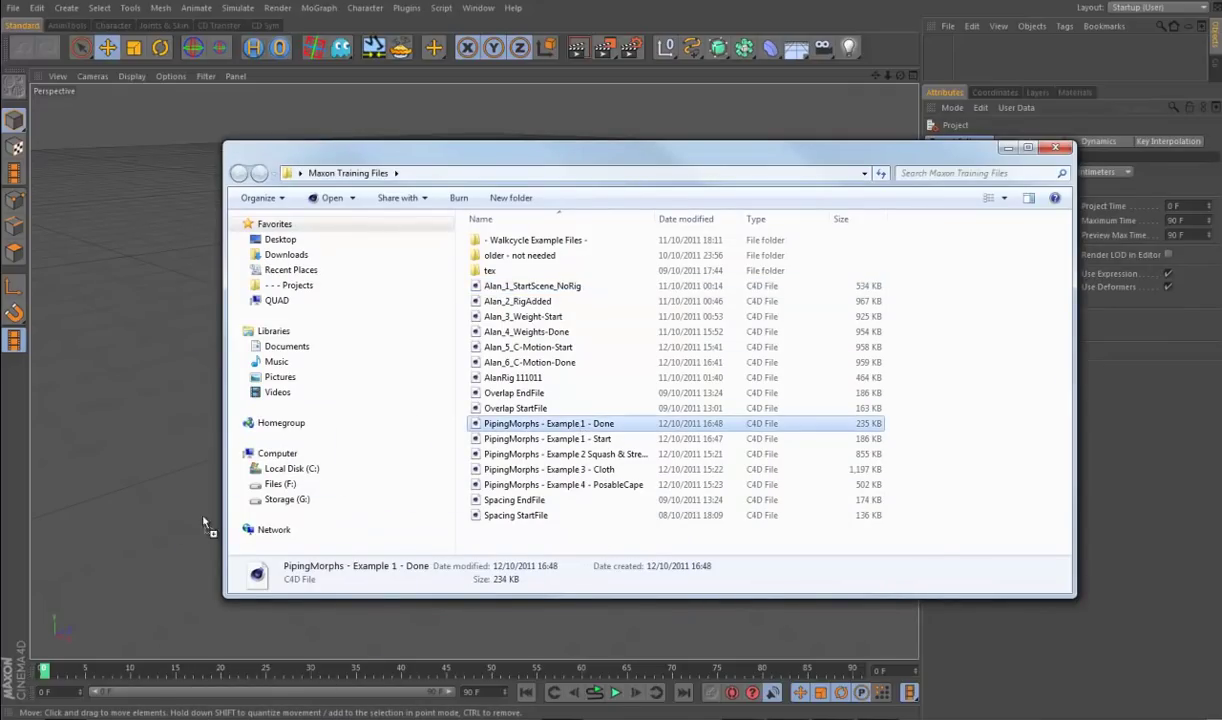
Step: Minimize the training files window and set the Bend deformer's strength to 0° in the opened scene
left_click(1007, 149)
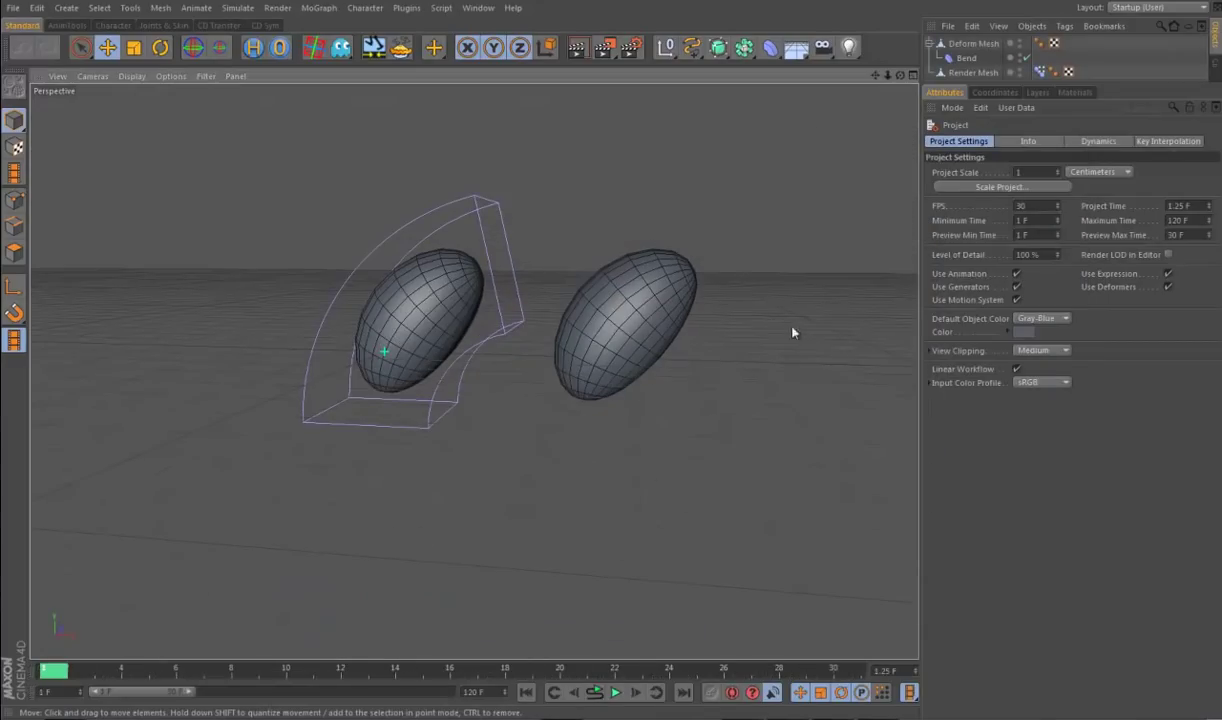
left_click_drag(997, 84, 987, 178)
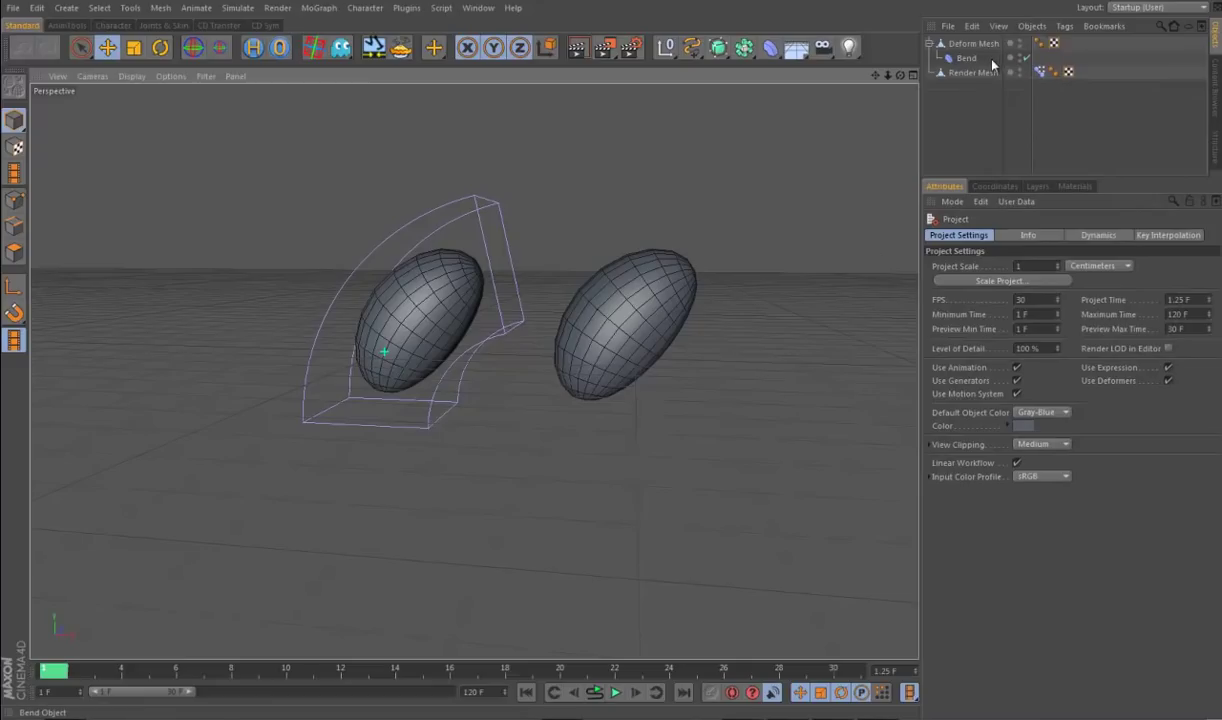
left_click(962, 58)
left_click_drag(1033, 293, 843, 308)
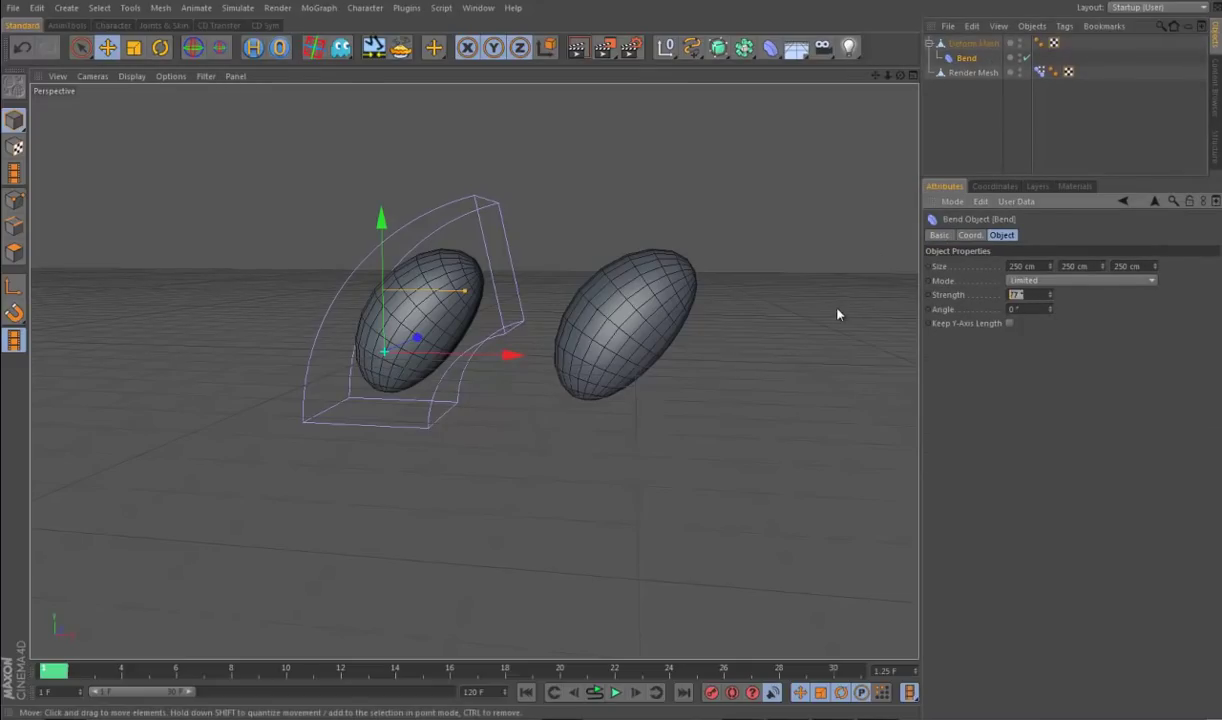
type("0")
key("Return")
Step: Delete the existing Render Mesh object, leaving only the Deform Mesh with its Bend deformer
left_click(968, 78)
key("Delete")
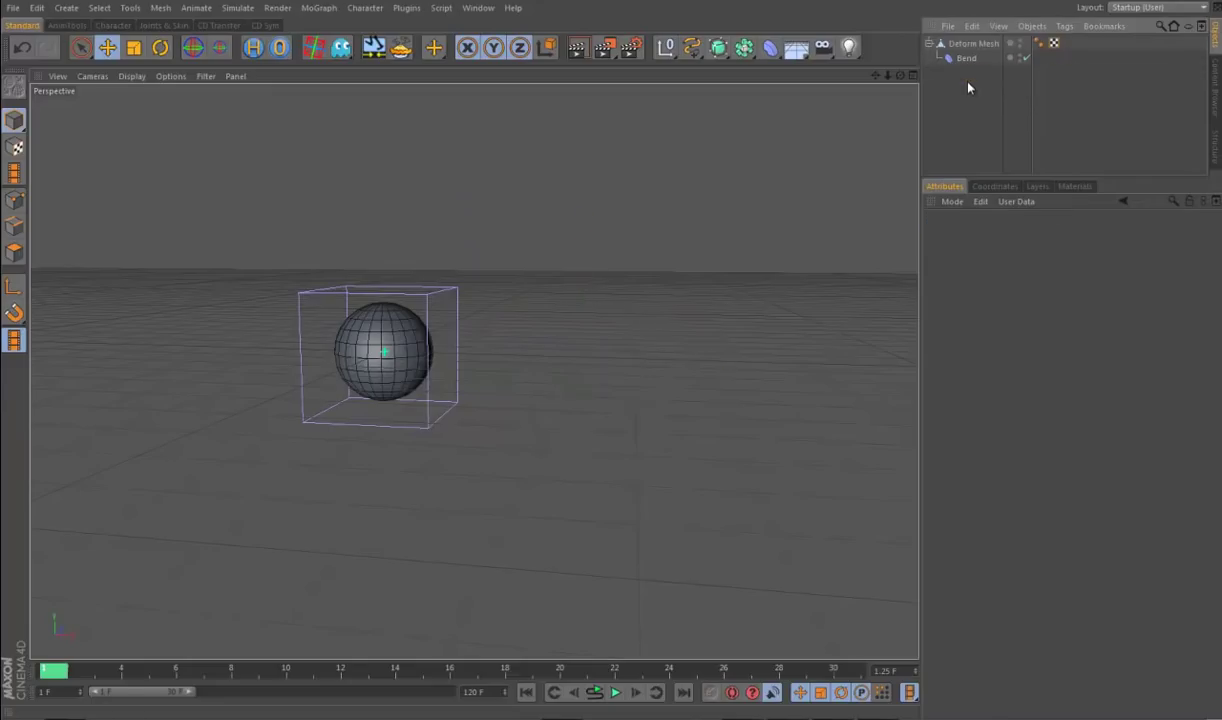
left_click_drag(665, 325, 640, 313, "alt")
middle_click_drag(640, 312, 712, 357, "alt")
left_click_drag(573, 488, 573, 425, "alt")
Step: Try changing the Bend deformer's strength to test it on the Deform Mesh, and undo the change
left_click(975, 45)
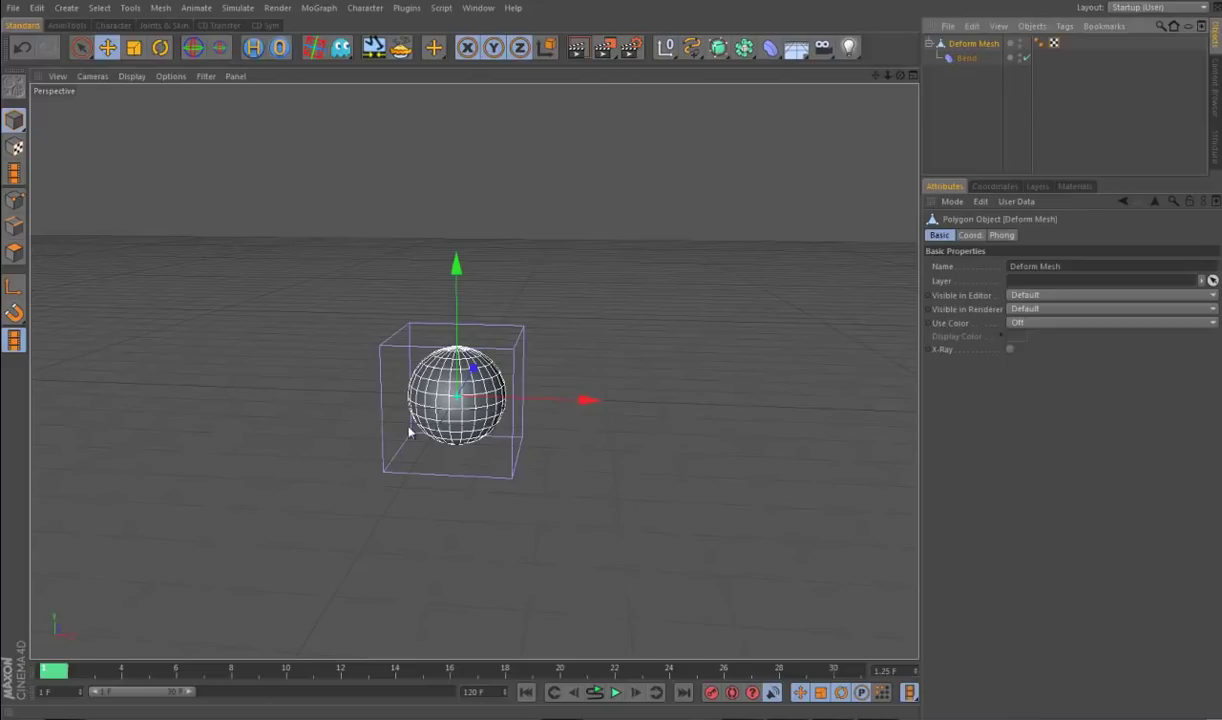
left_click_drag(581, 476, 598, 528, "alt")
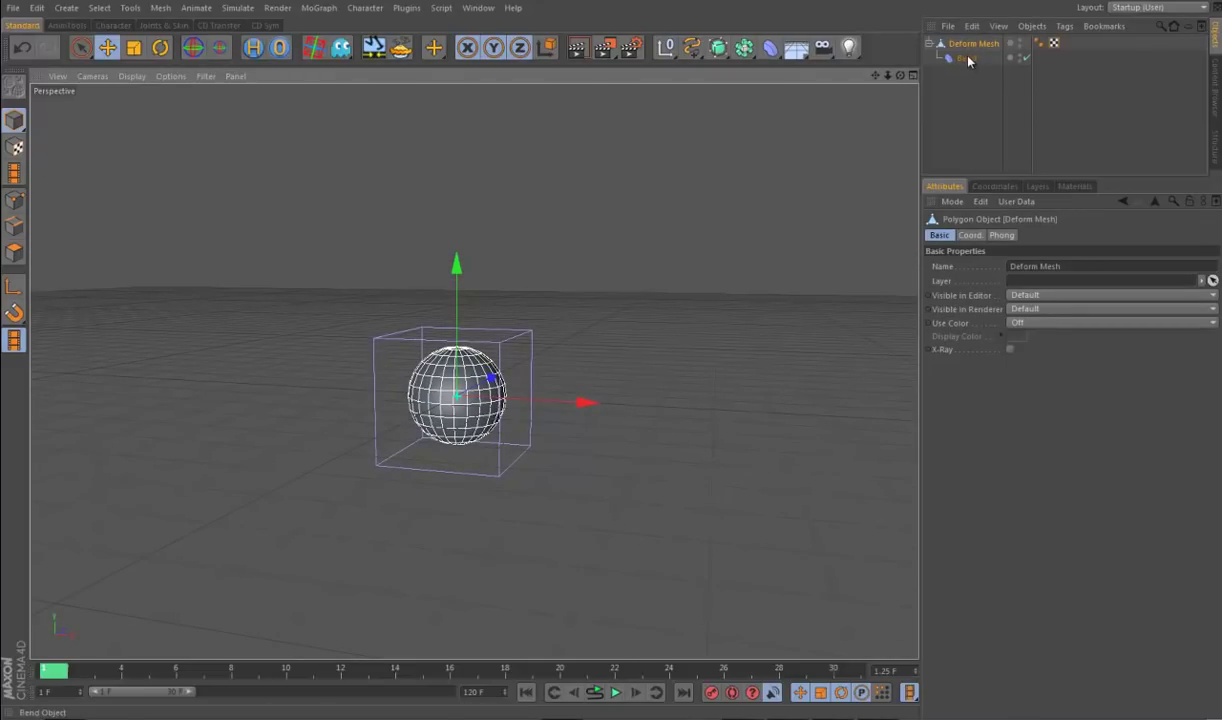
left_click(967, 59)
left_click_drag(1049, 295, 1005, 330)
key("ctrl+z")
left_click_drag(709, 414, 967, 160, "alt")
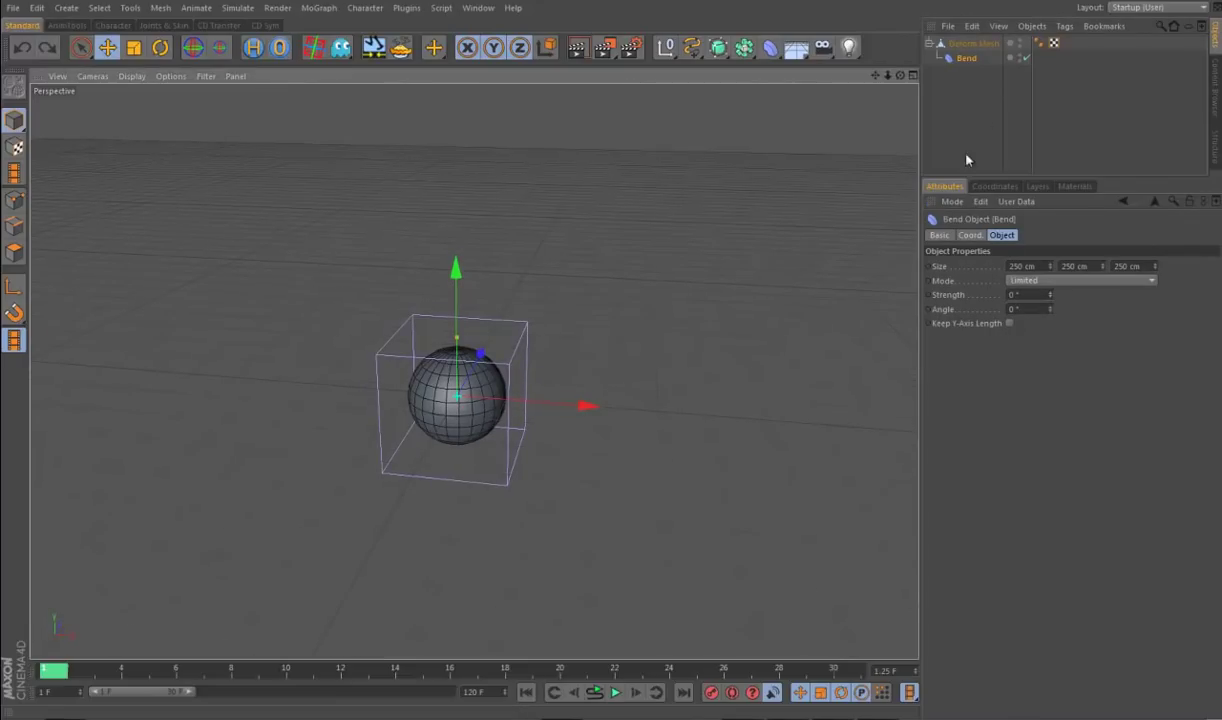
Step: Duplicate the Deform Mesh object in the object hierarchy and rename the copy Render Mesh
left_click(973, 45)
left_click_drag(971, 47, 970, 79, "ctrl")
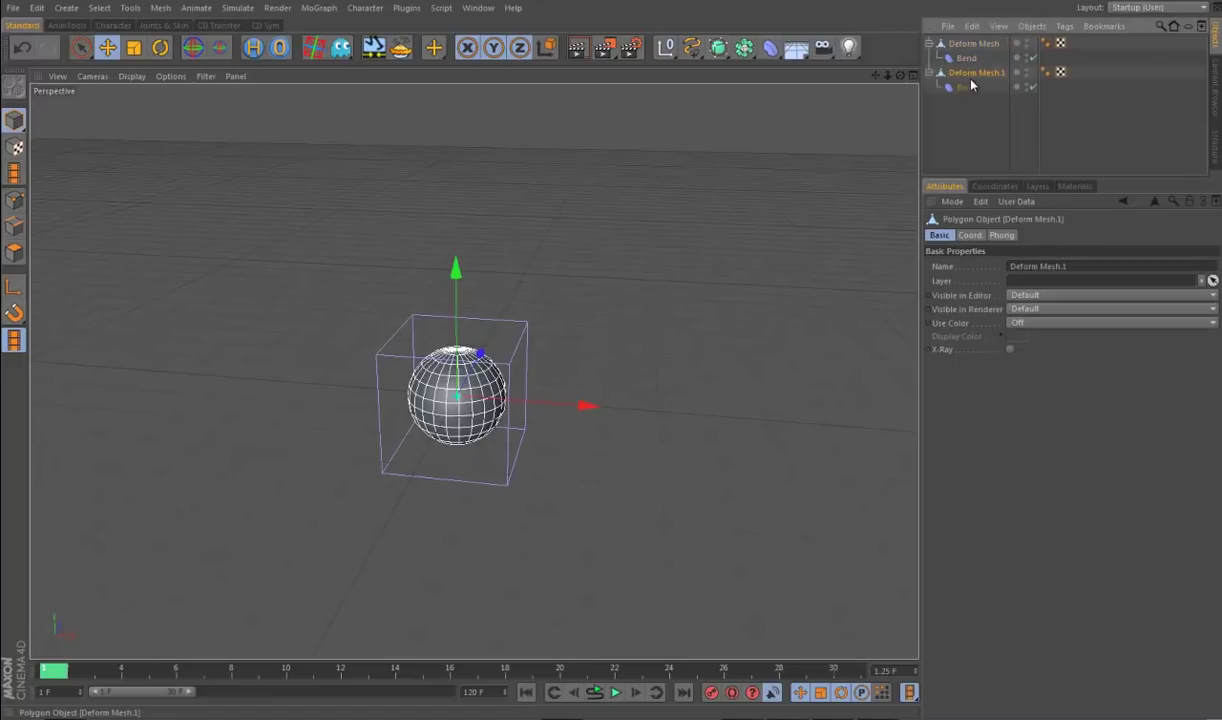
double_click(966, 75)
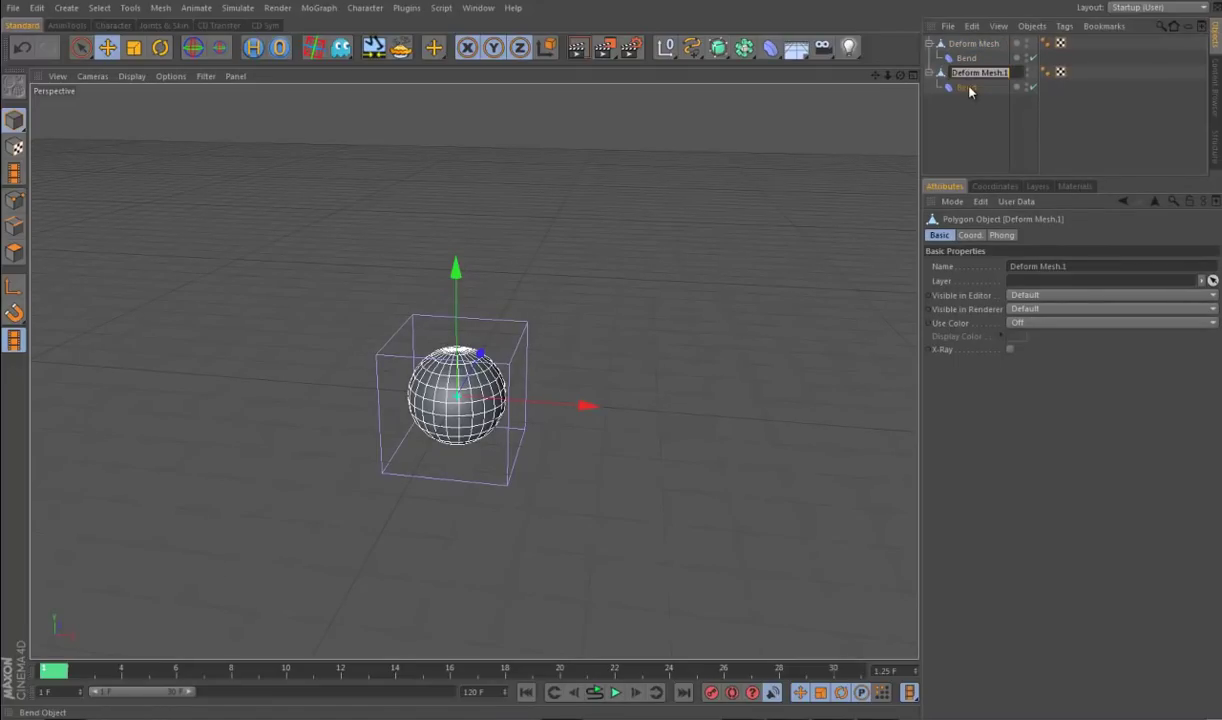
type("R")
type("sh")
key("Return")
Step: Remove the Bend deformer from the Render Mesh and move the mesh about 389 cm along its X axis
left_click(969, 88)
key("Delete")
left_click(965, 73)
left_click_drag(581, 404, 793, 420)
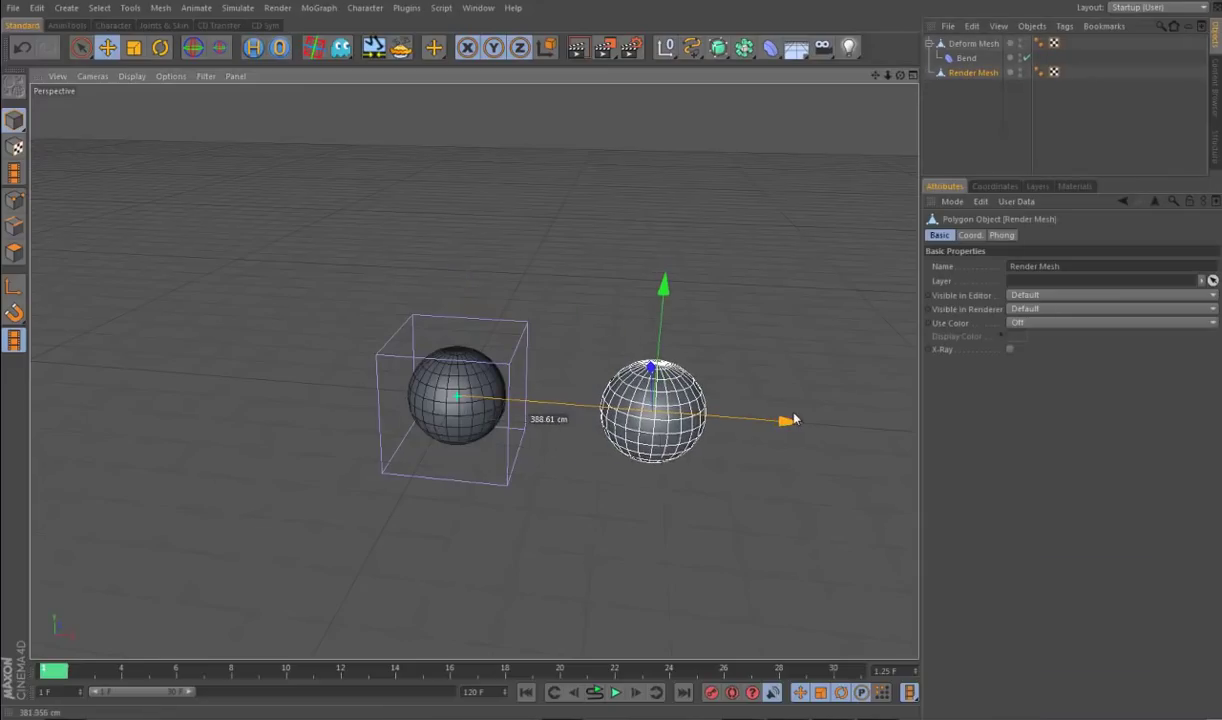
Step: Examine the Deform Mesh and Render Mesh spheres side by side from several angles
middle_click_drag(832, 338, 723, 314, "alt")
left_click_drag(723, 314, 698, 310, "alt")
right_click_drag(702, 310, 762, 314, "alt")
middle_click_drag(762, 314, 832, 325, "alt")
left_click_drag(832, 325, 824, 335, "alt")
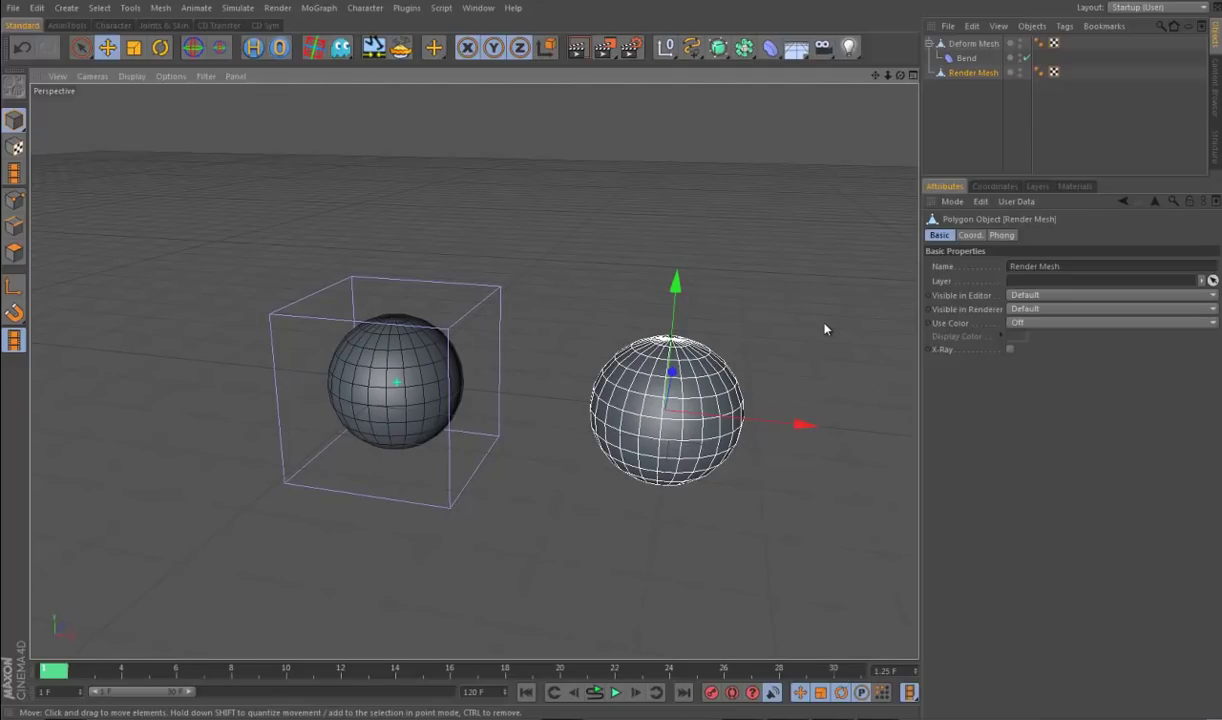
left_click_drag(553, 424, 555, 418, "alt")
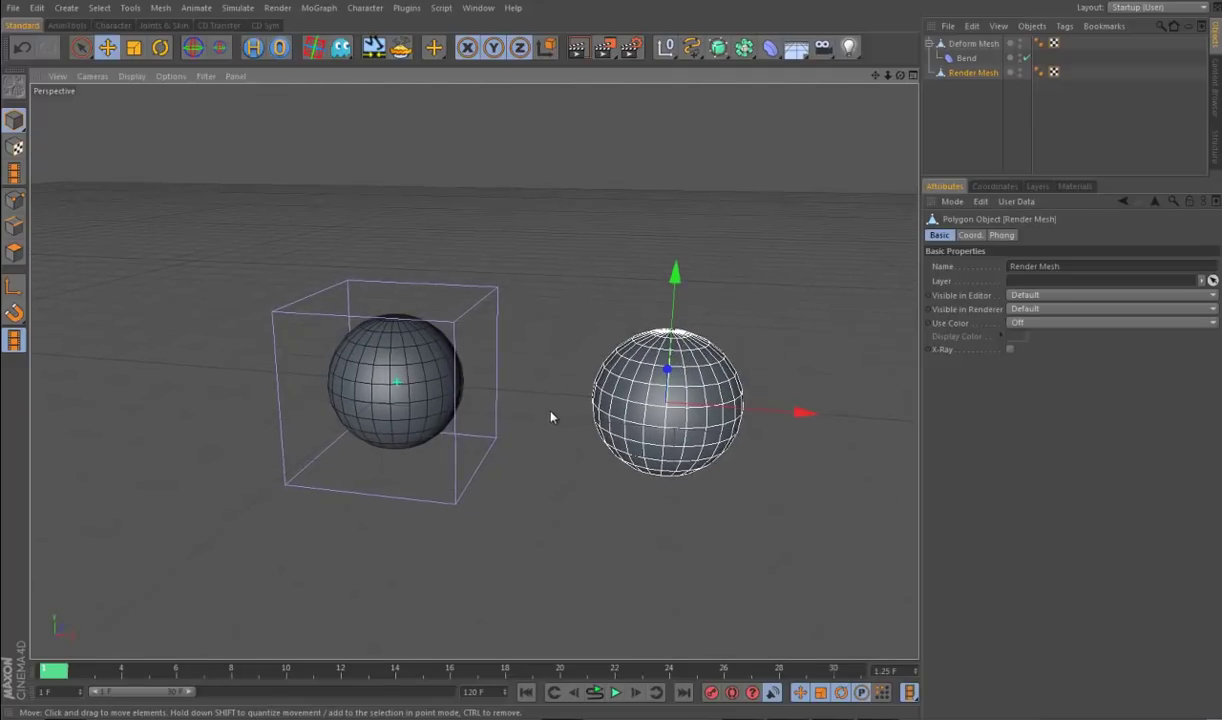
middle_click_drag(555, 418, 520, 405, "alt")
middle_click_drag(477, 459, 507, 461, "alt")
mouse_move(520, 526)
left_mouse_down("alt")
mouse_move(517, 511)
mouse_move(516, 522)
left_mouse_up("alt")
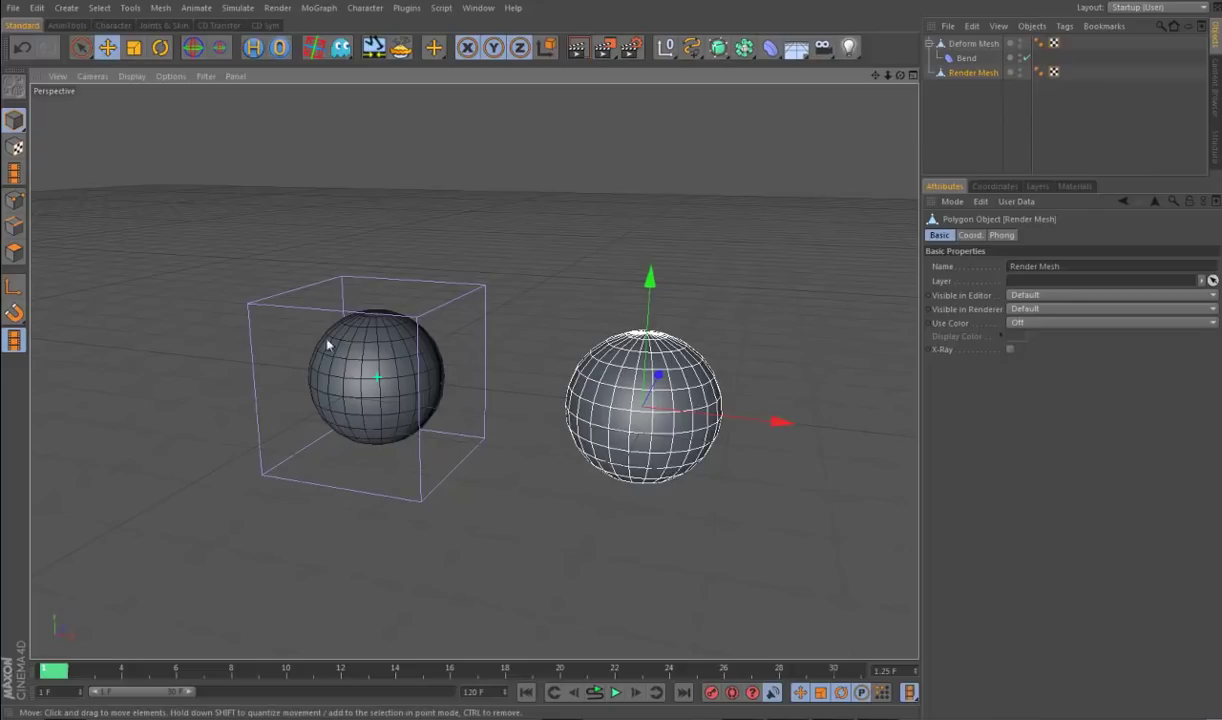
Step: Add a Pose Morph tag with Points mixing to the Render Mesh and delete its default Pose.0
left_click_drag(812, 349, 822, 390, "alt")
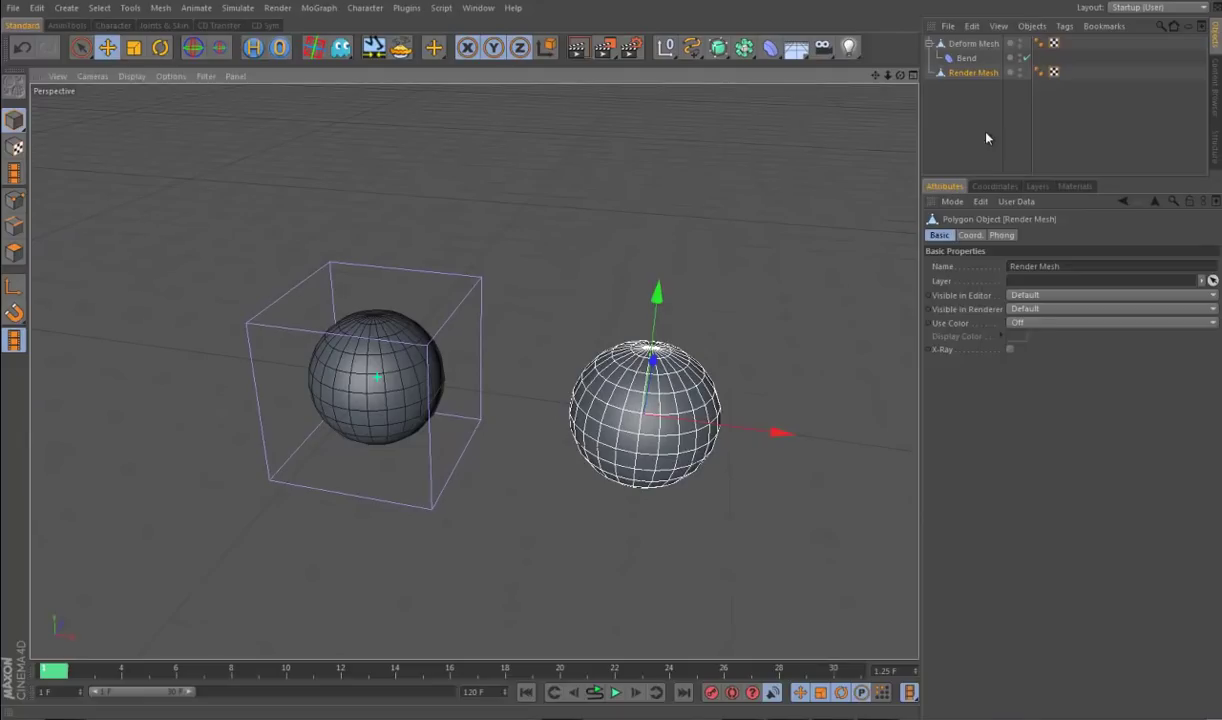
left_click(977, 96)
left_click(974, 75)
left_click(973, 74)
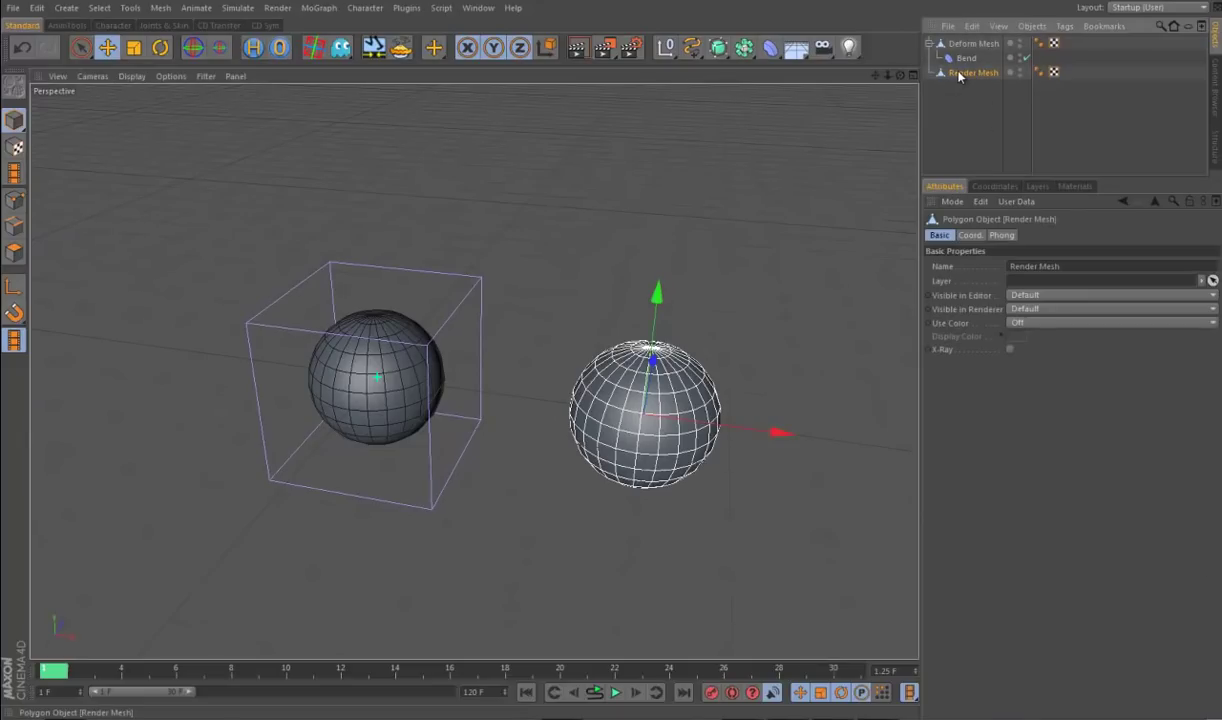
right_click(966, 78)
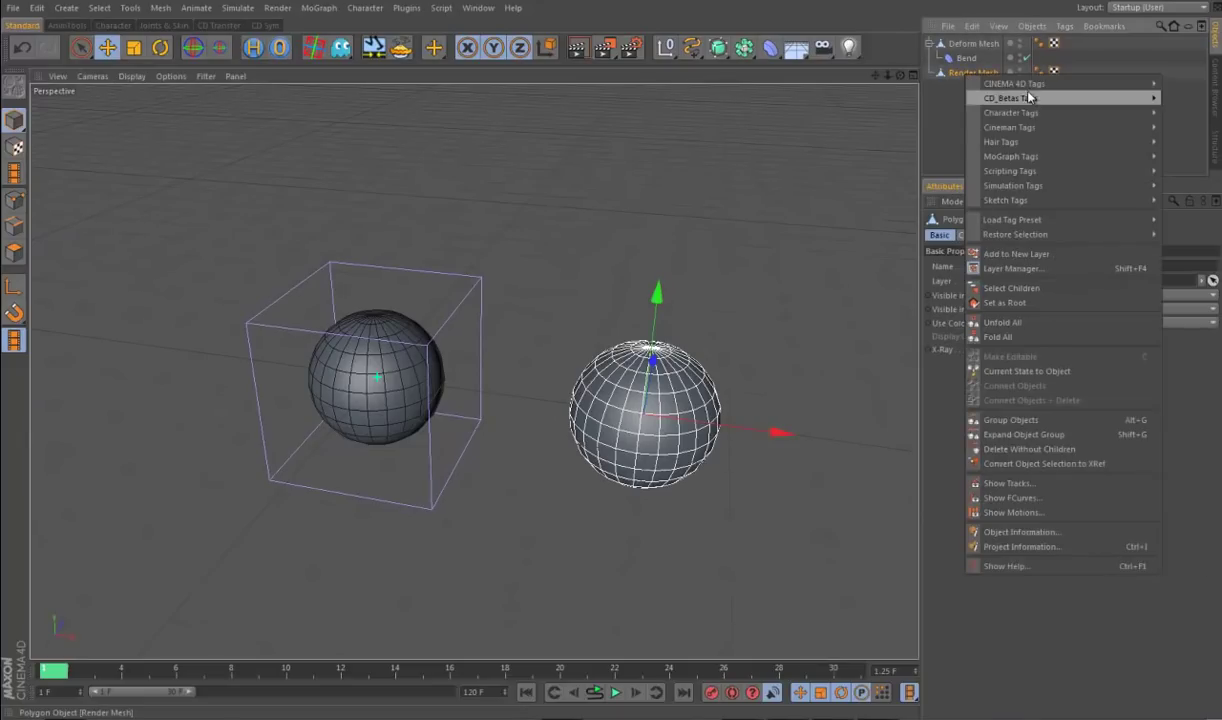
mouse_move(1020, 118)
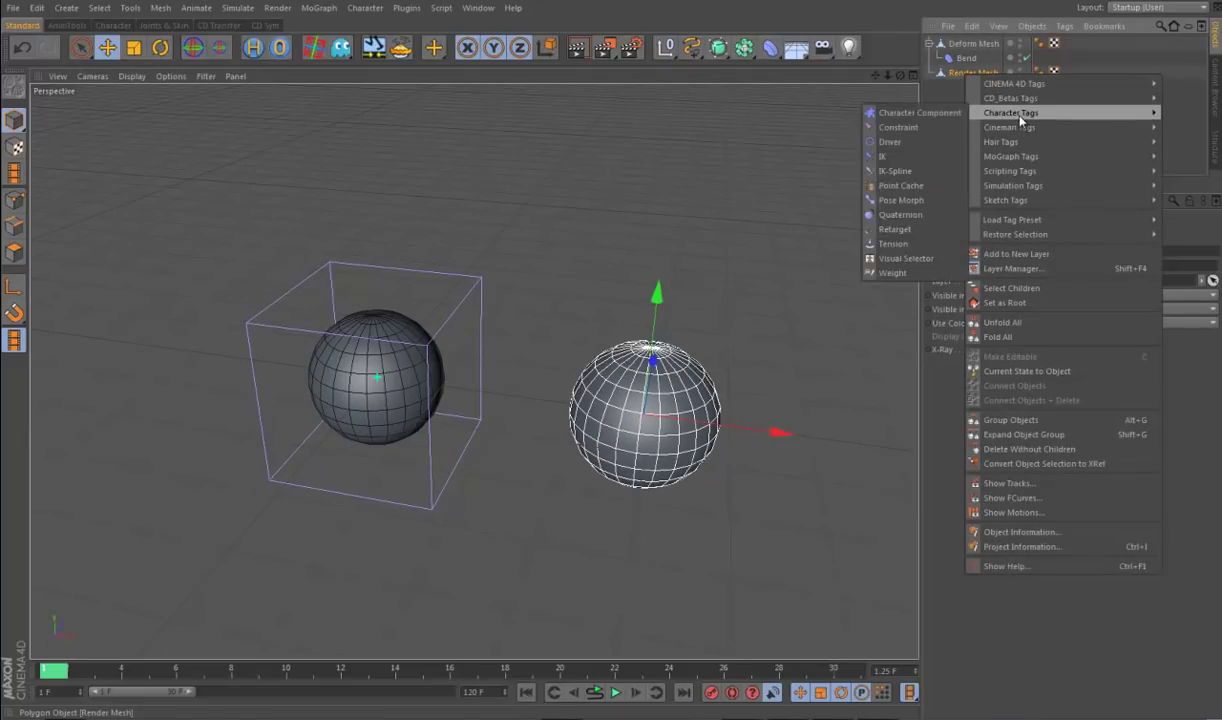
left_click(900, 200)
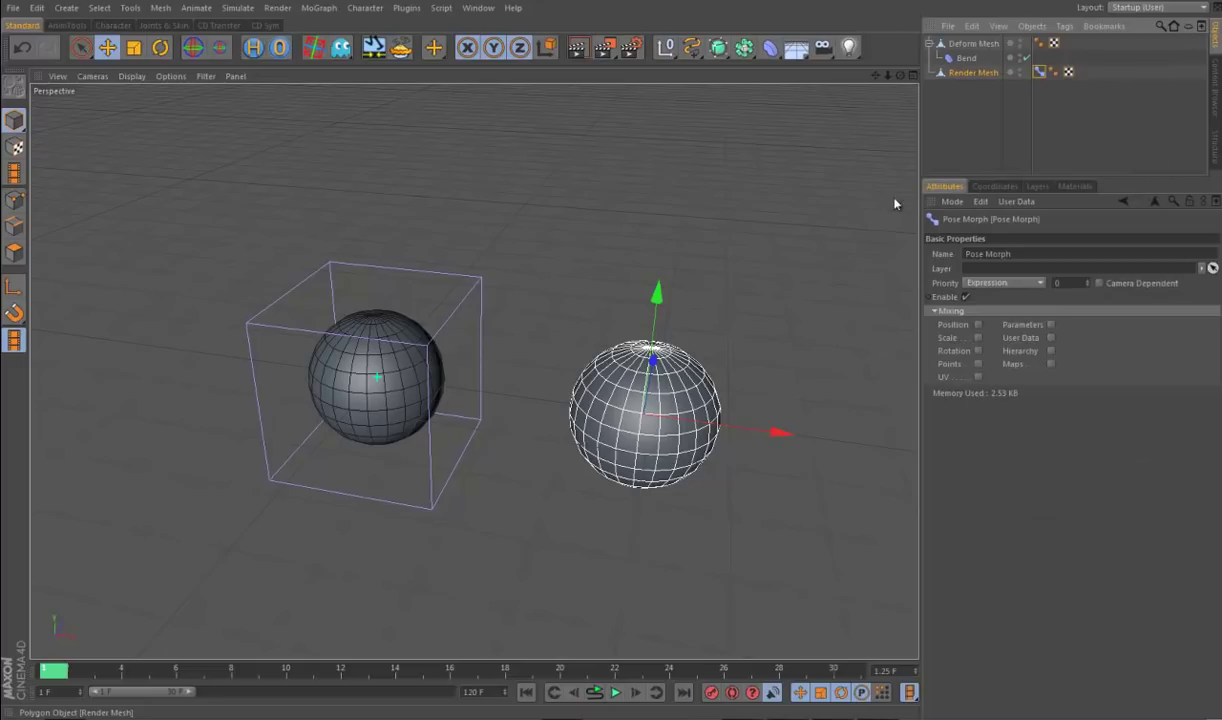
left_click(978, 364)
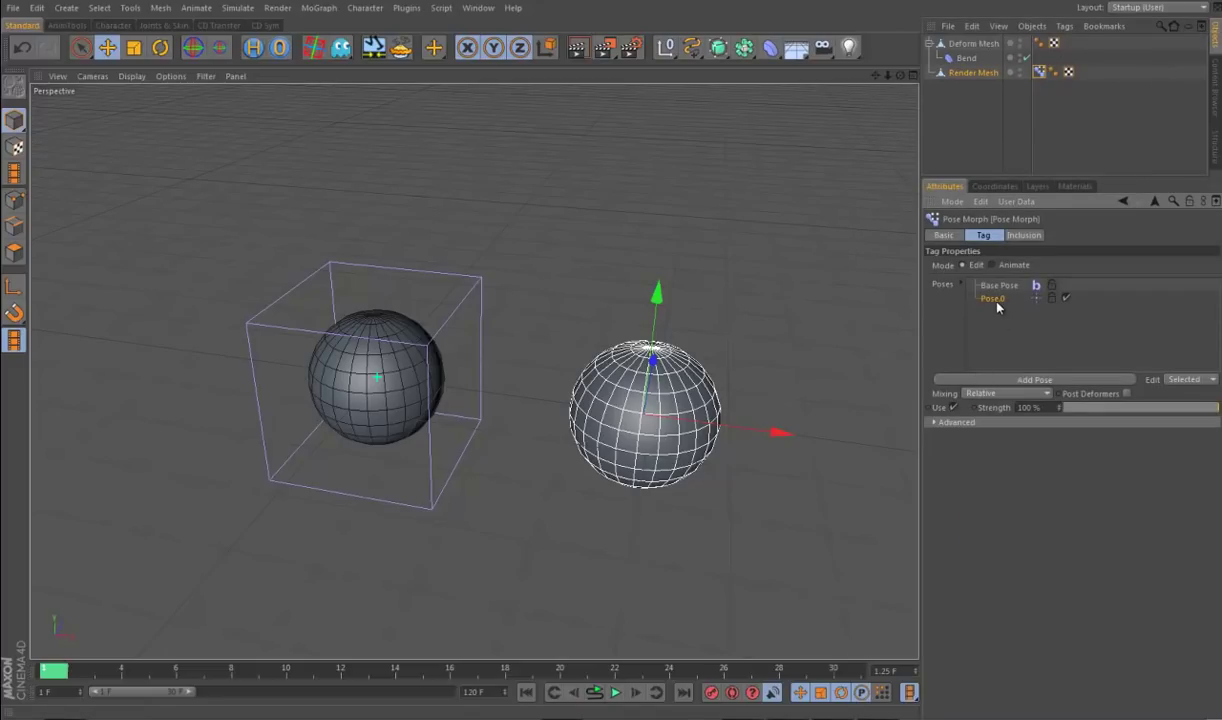
key("Delete")
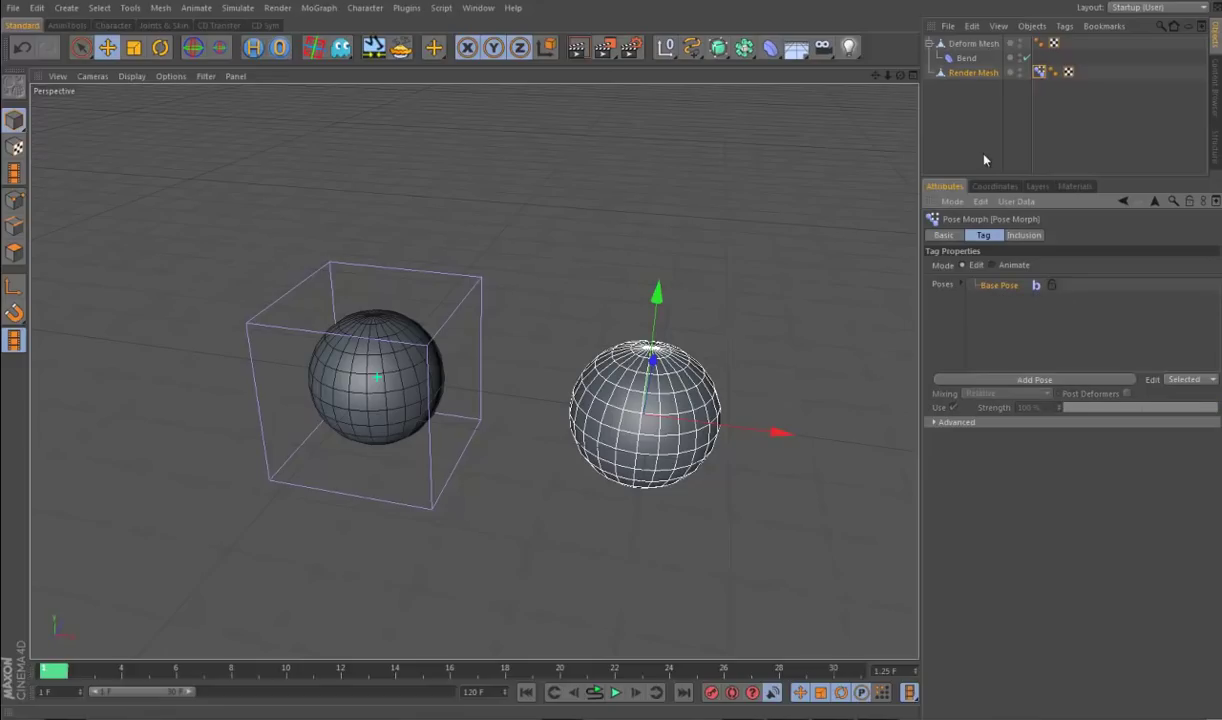
Step: Add the Deform Mesh to the Pose Morph's poses as an absolute morph target and select that pose
left_click_drag(966, 44, 989, 291)
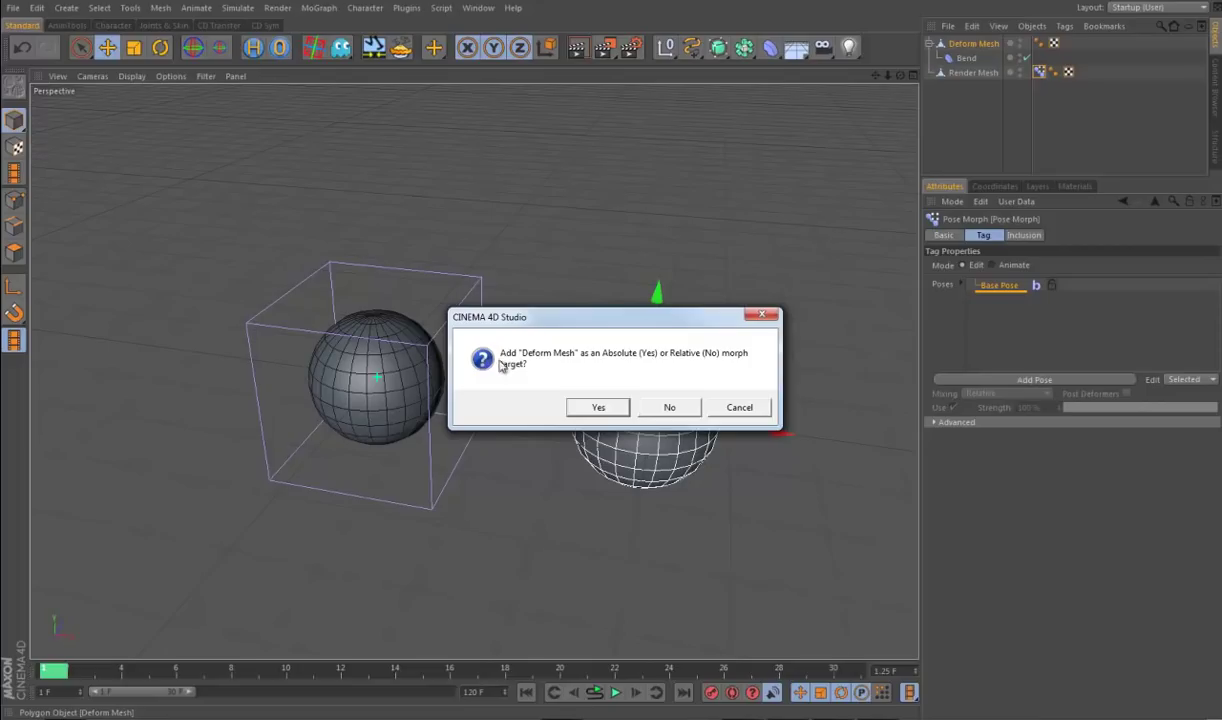
left_click_drag(650, 322, 596, 370)
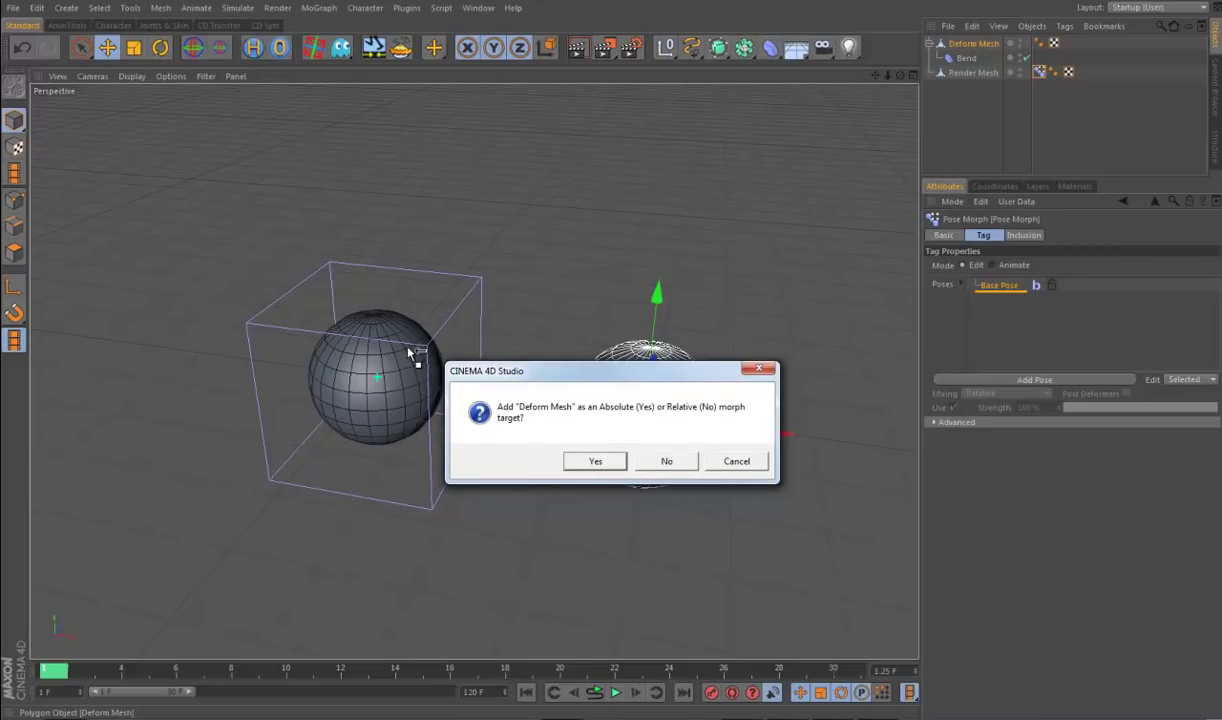
left_click_drag(612, 370, 626, 380)
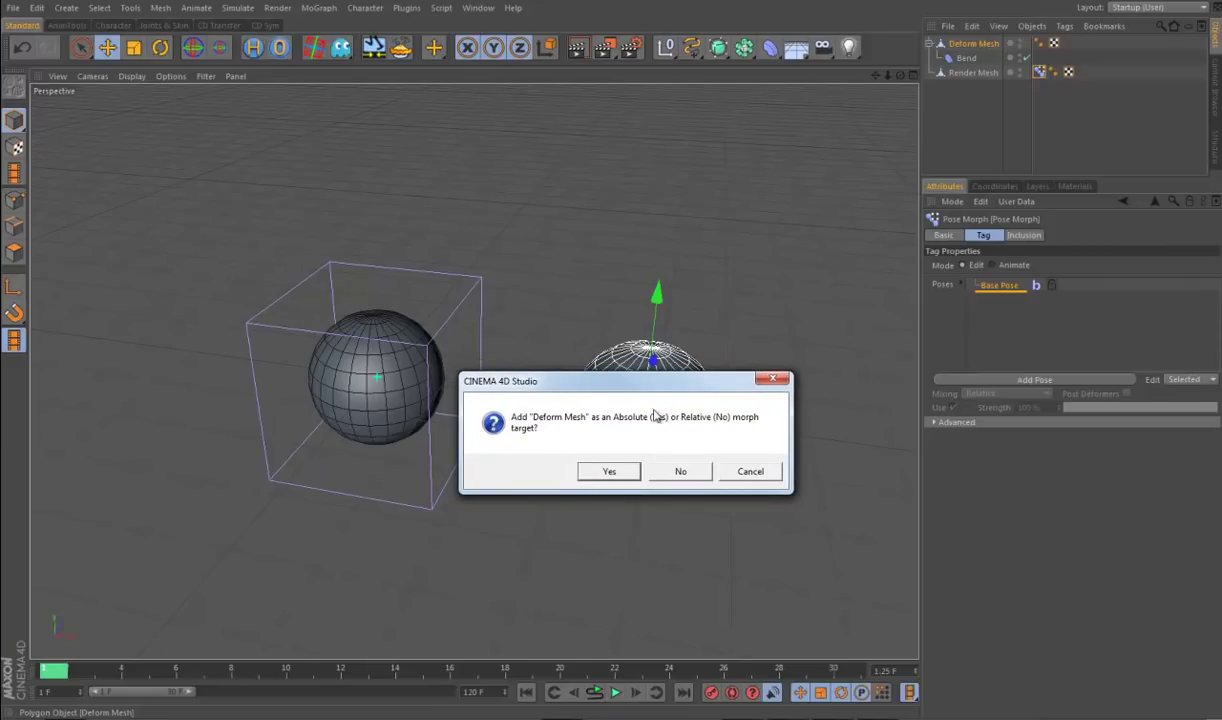
left_click(604, 473)
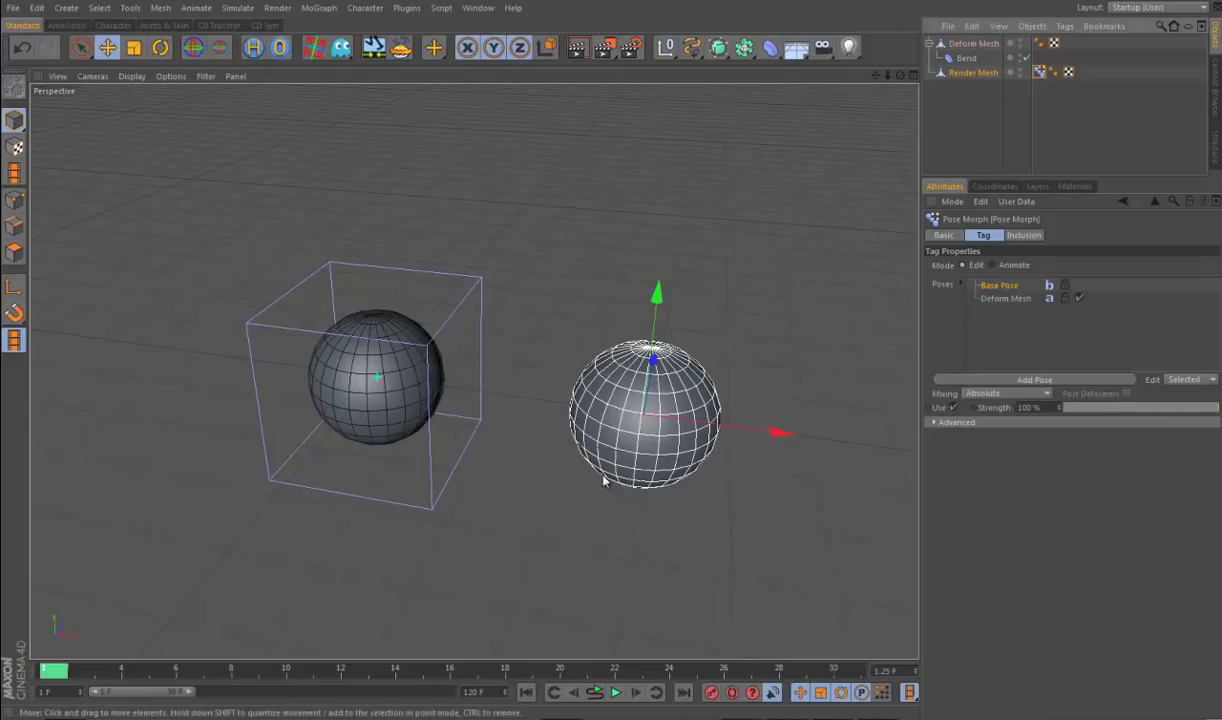
left_click(1017, 299)
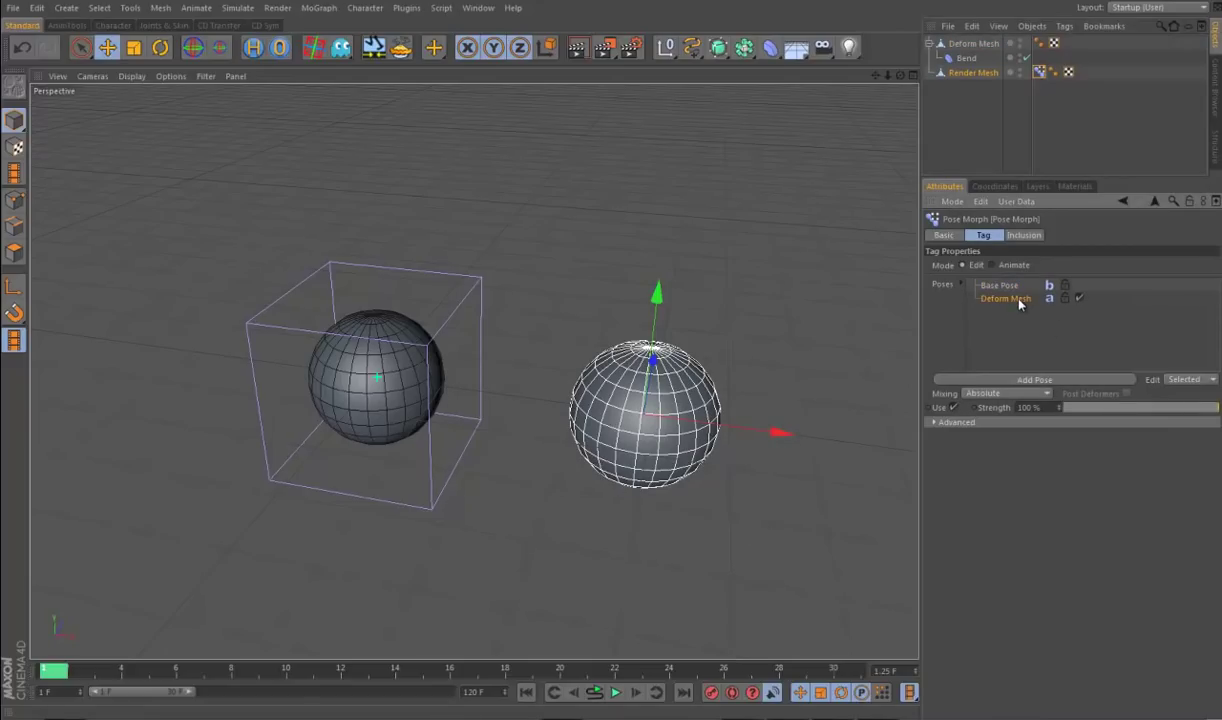
Step: Switch the Pose Morph tag to Animate mode and set its priority to Generators
left_click(992, 266)
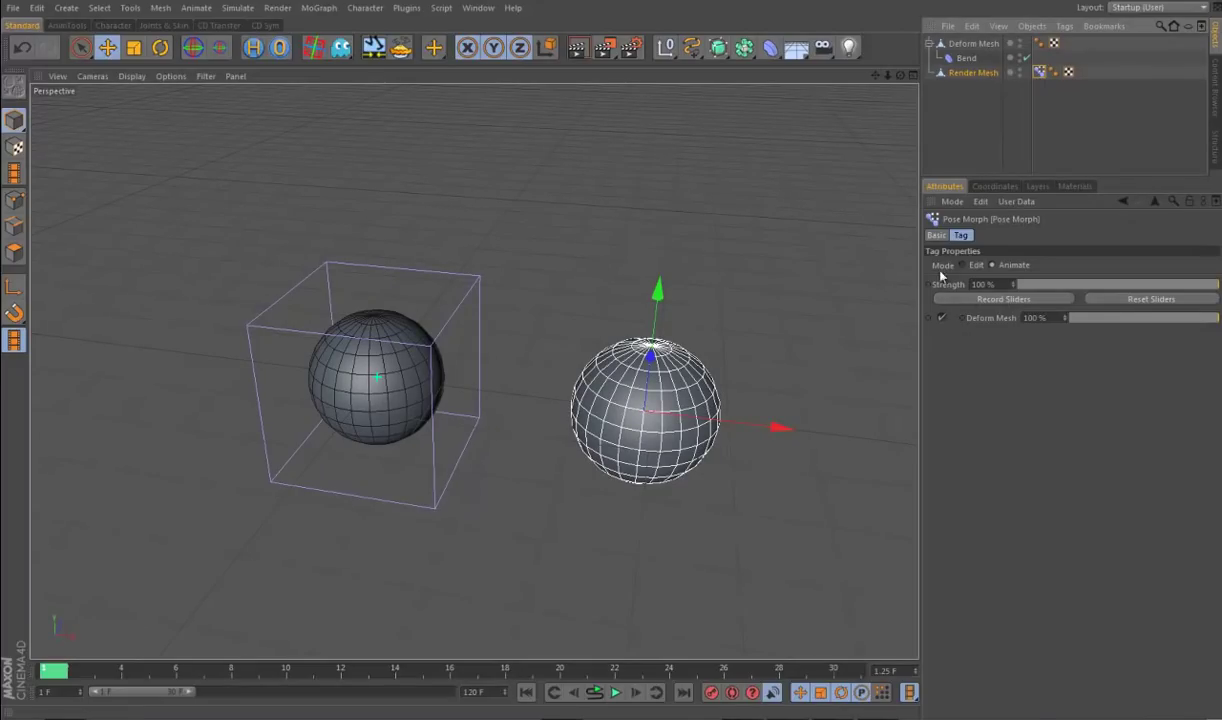
left_click(935, 235)
left_click(1035, 295)
left_click(1030, 366)
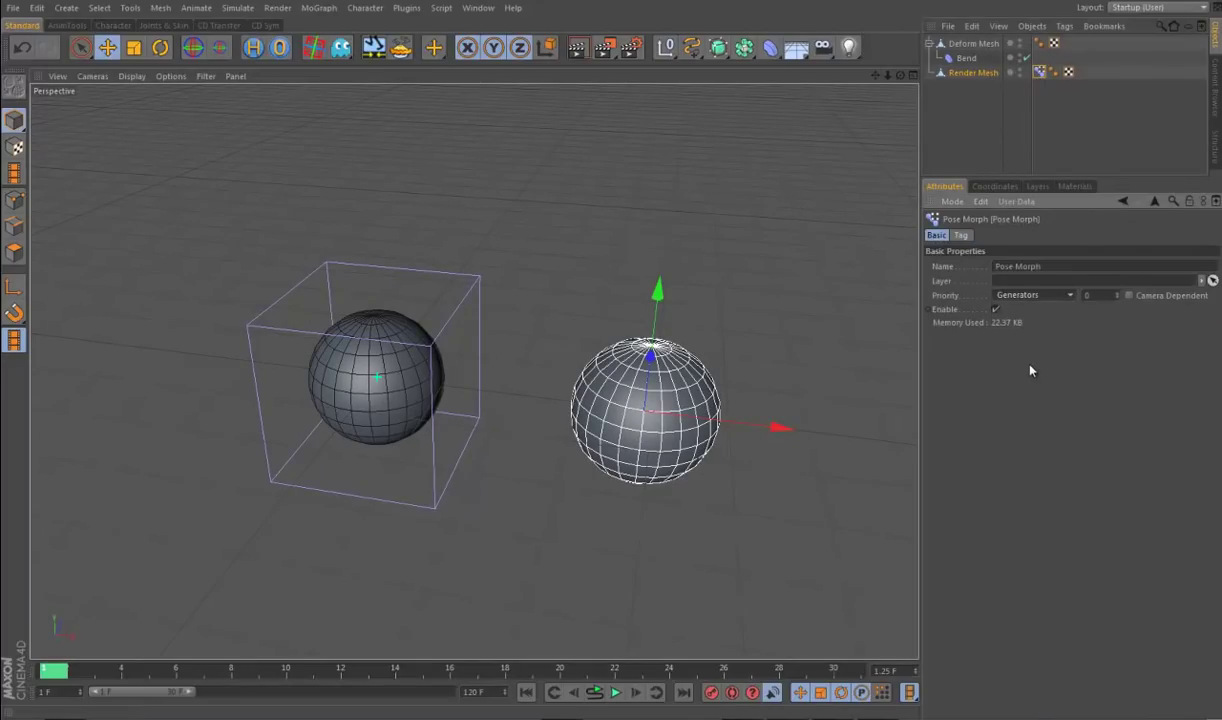
Step: Raise the strength of the Deform Mesh's Bend deformer to 70° to drive the Render Mesh
left_click(964, 45)
mouse_move(842, 335)
left_mouse_down("alt")
mouse_move(829, 303)
mouse_move(832, 318)
left_mouse_up("alt")
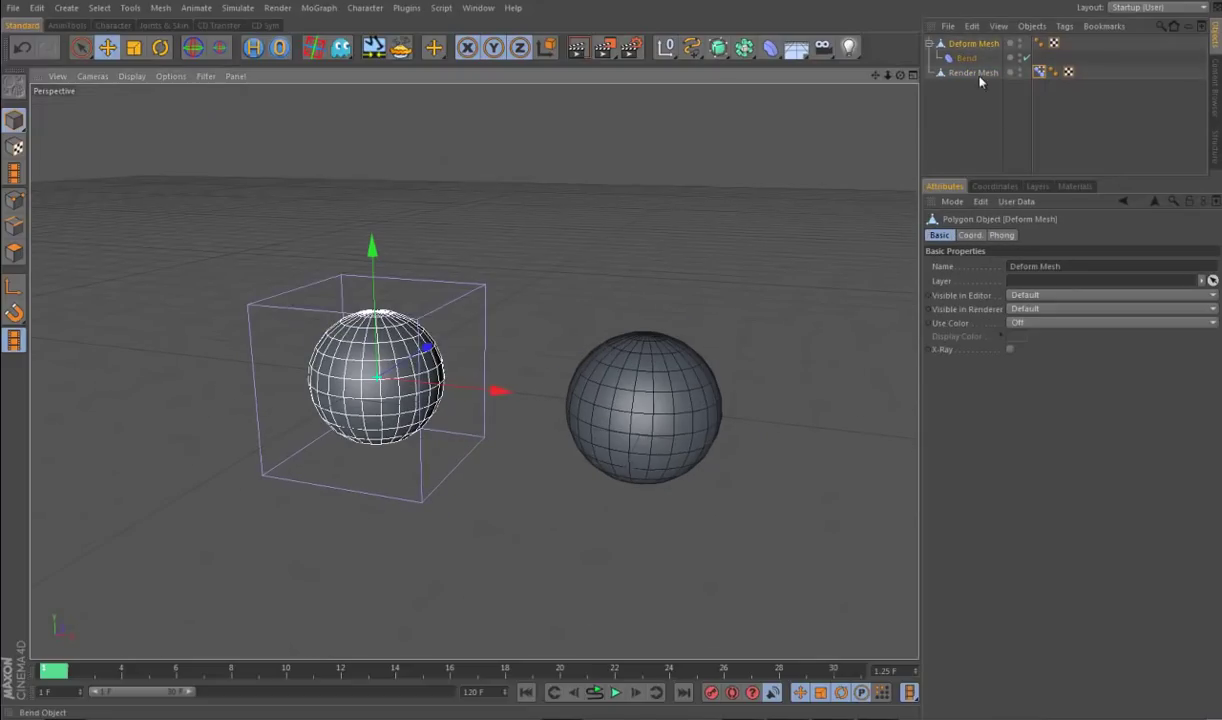
left_click(966, 58)
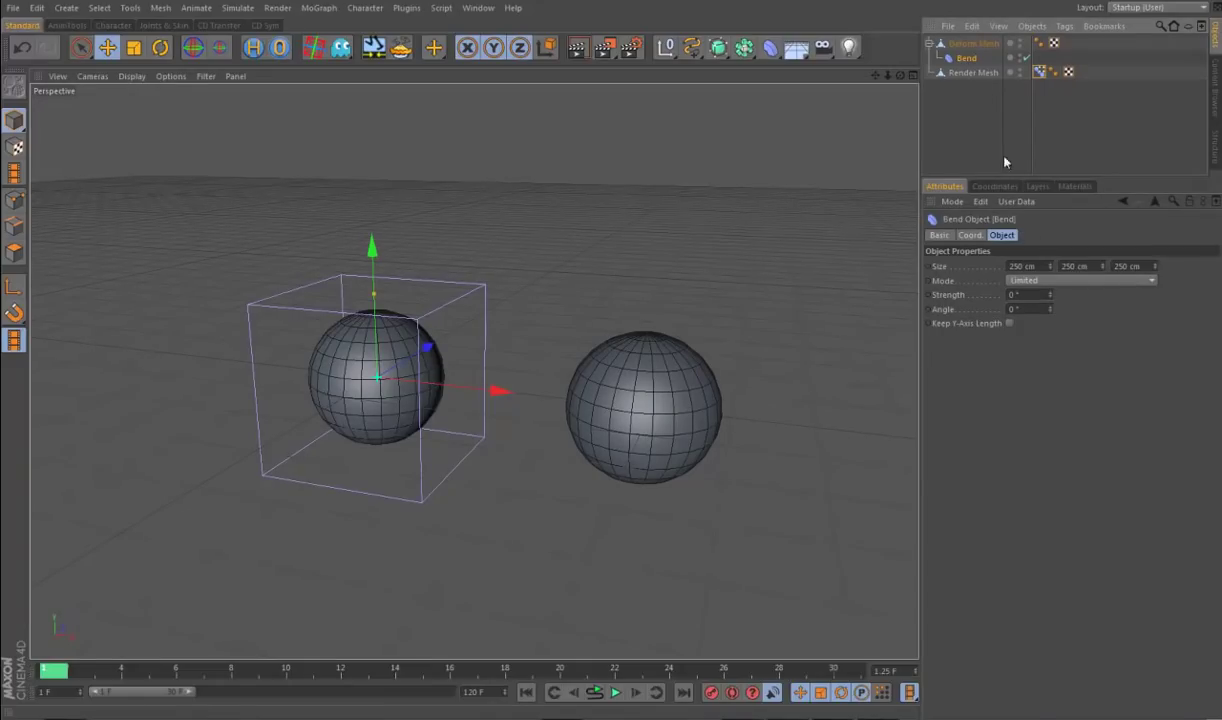
left_click_drag(1049, 295, 978, 273)
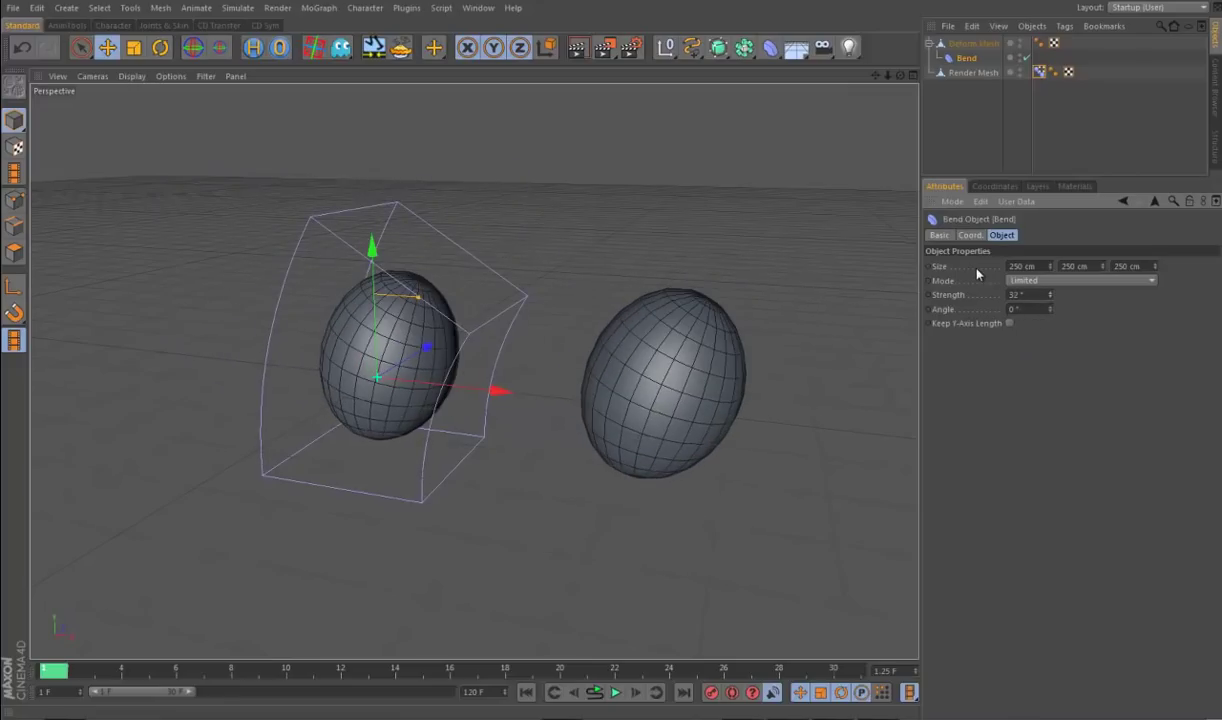
left_click_drag(1049, 294, 1040, 228)
Step: Rotate the Render Mesh about its vertical axis
left_click(973, 73)
left_click_drag(784, 525, 737, 540)
key("r")
left_click_drag(726, 590, 767, 556, "alt")
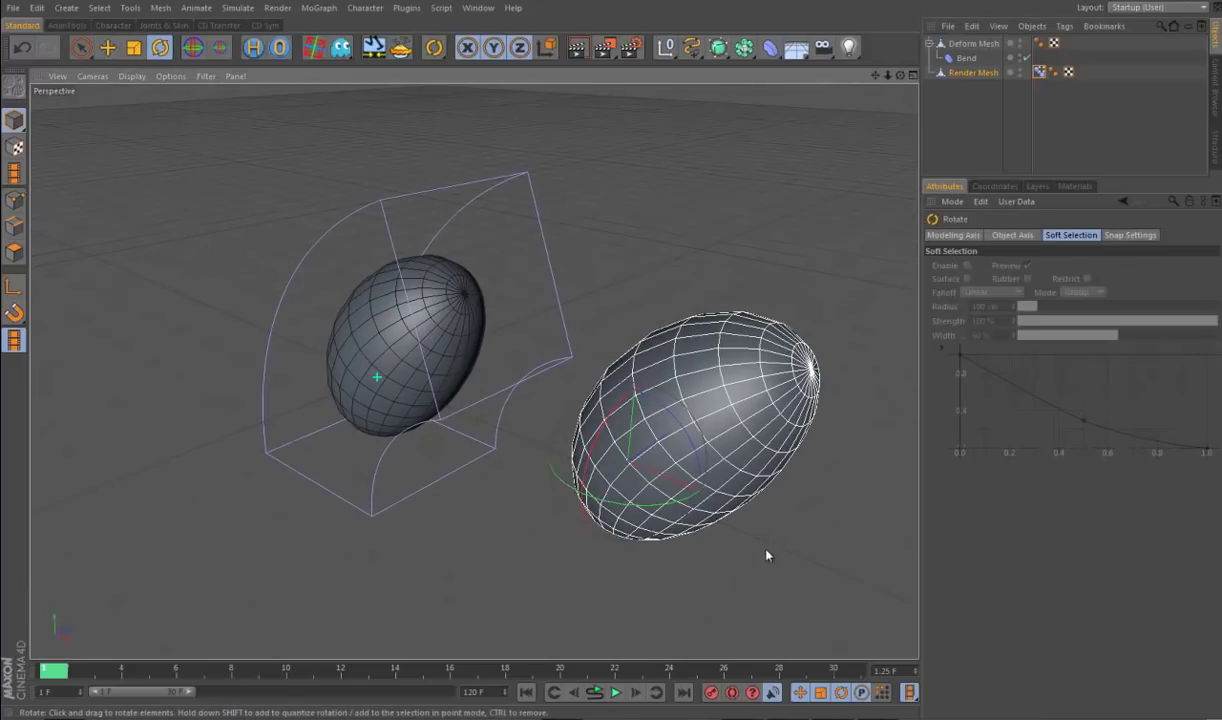
left_click_drag(657, 507, 740, 500)
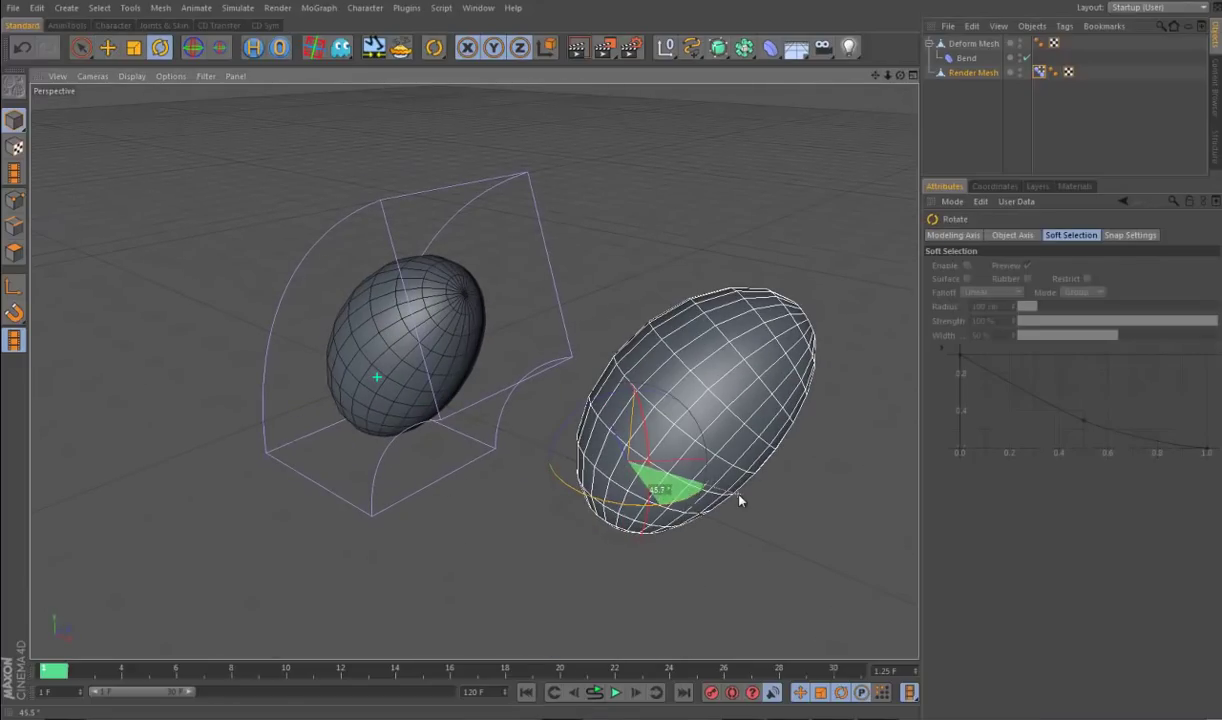
Step: Try another strength on the Bend deformer with the Render Mesh rotated, and undo the change
left_click(966, 58)
left_click_drag(1054, 298, 1001, 376)
key("ctrl+z")
right_click_drag(646, 583, 625, 591, "alt")
left_click_drag(626, 592, 666, 566, "alt")
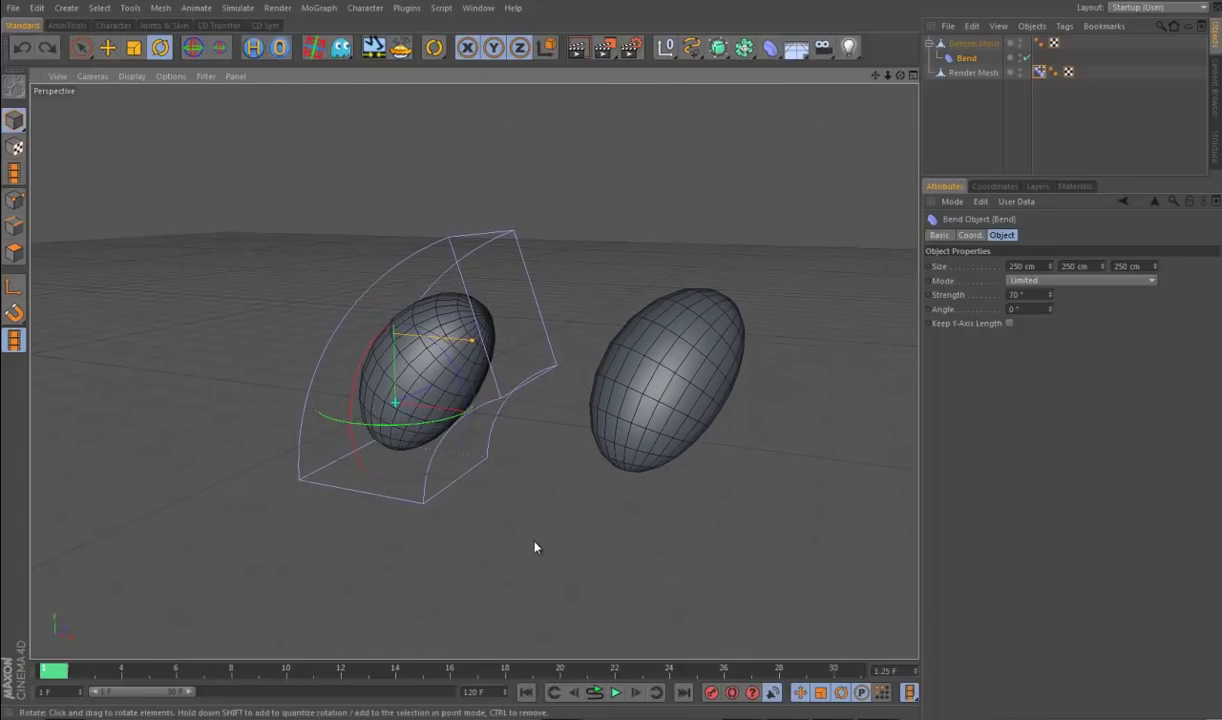
right_click_drag(512, 538, 540, 554, "alt")
Step: Switch to the Maxon Training Files folder, open the PipingMorphs Example 2 Squash & Stretch scene in Cinema 4D, and minimize the folder window
key("alt+Tab")
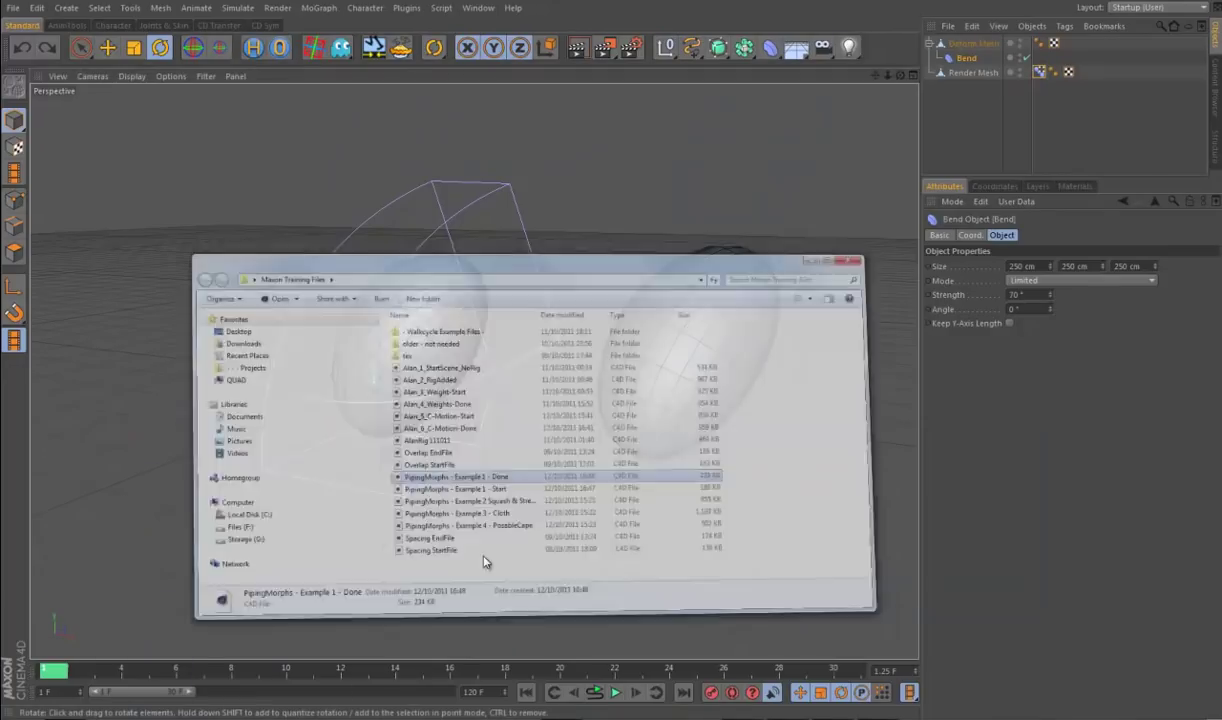
left_click_drag(630, 167, 786, 160)
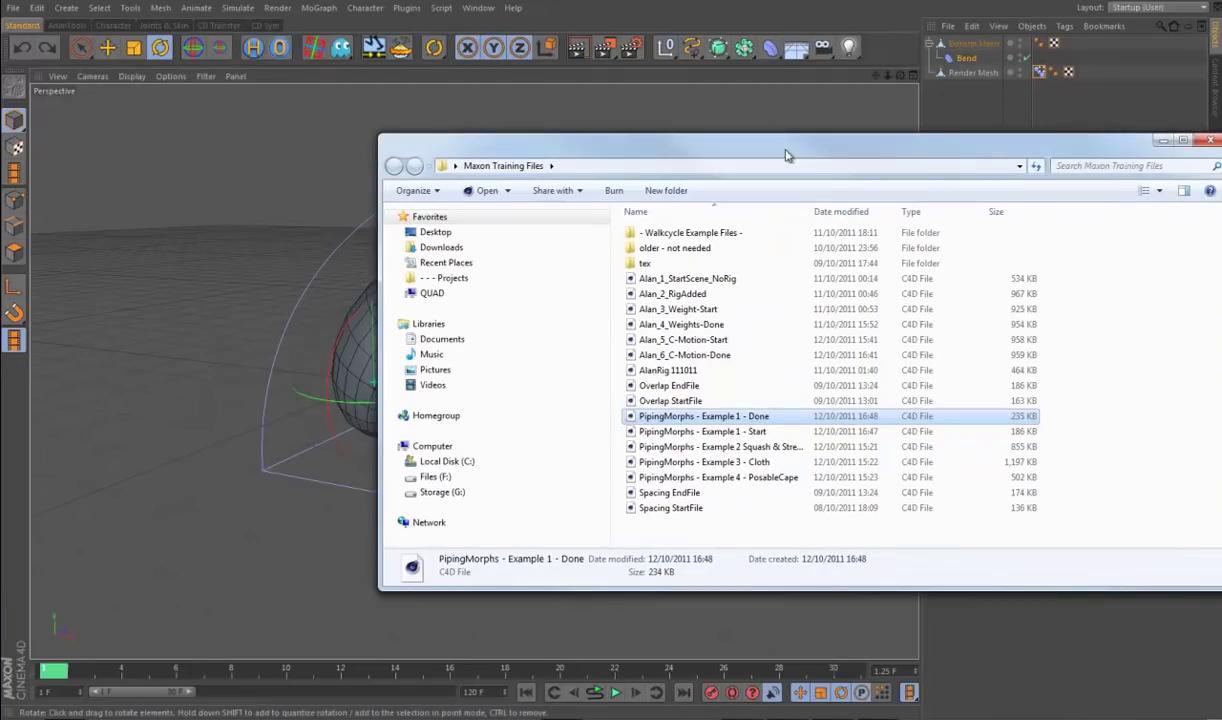
left_click_drag(720, 447, 314, 590)
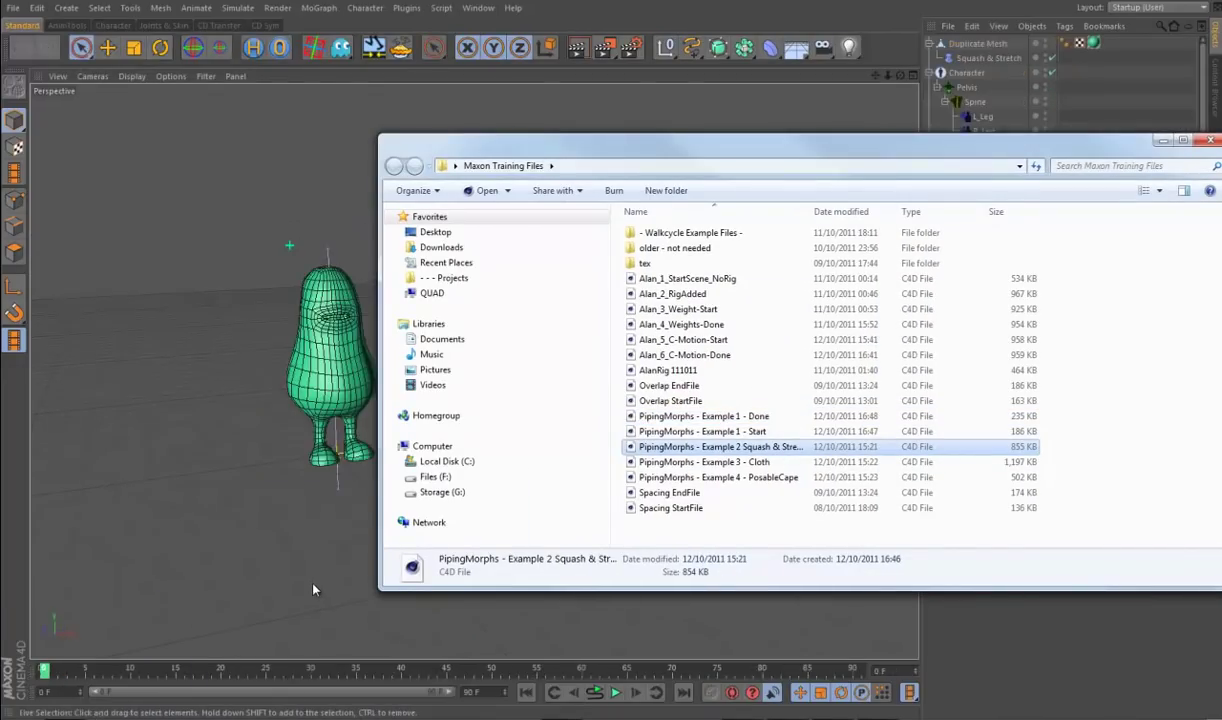
left_click(1162, 141)
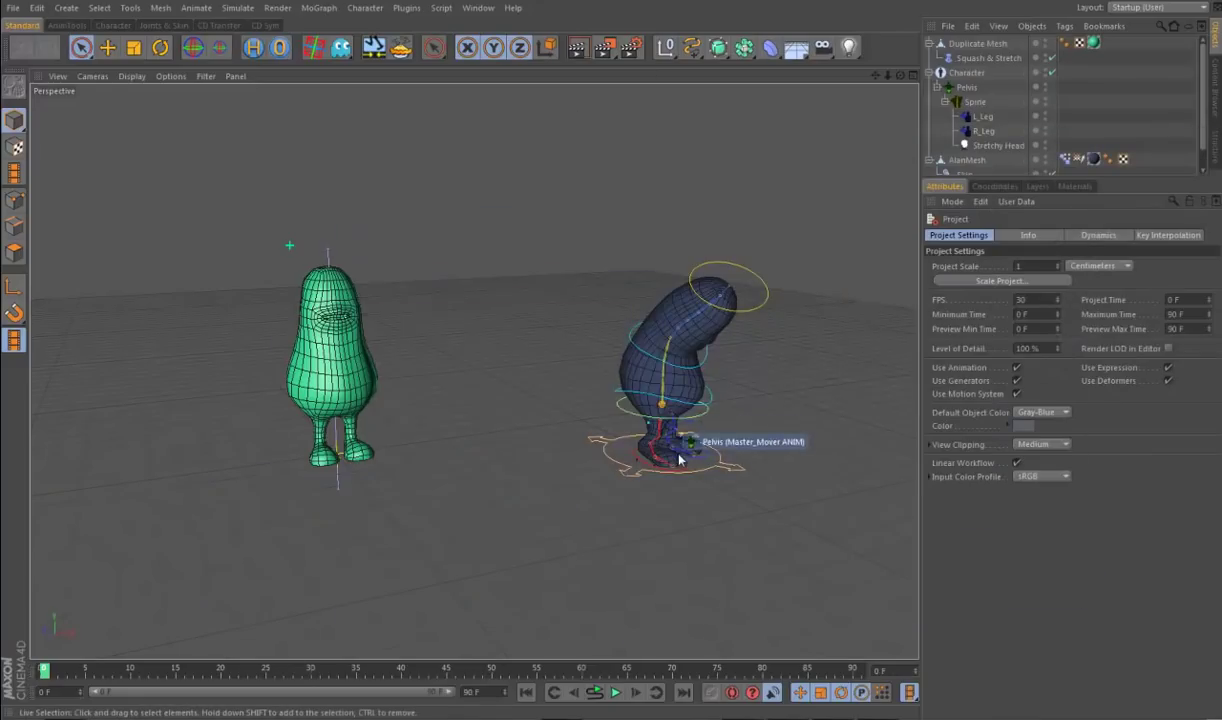
Step: Select the bent character's Stretchy Head controller and activate the Move tool
right_click_drag(538, 566, 589, 548, "alt")
left_click_drag(589, 548, 606, 614, "alt")
right_click_drag(606, 614, 692, 564, "alt")
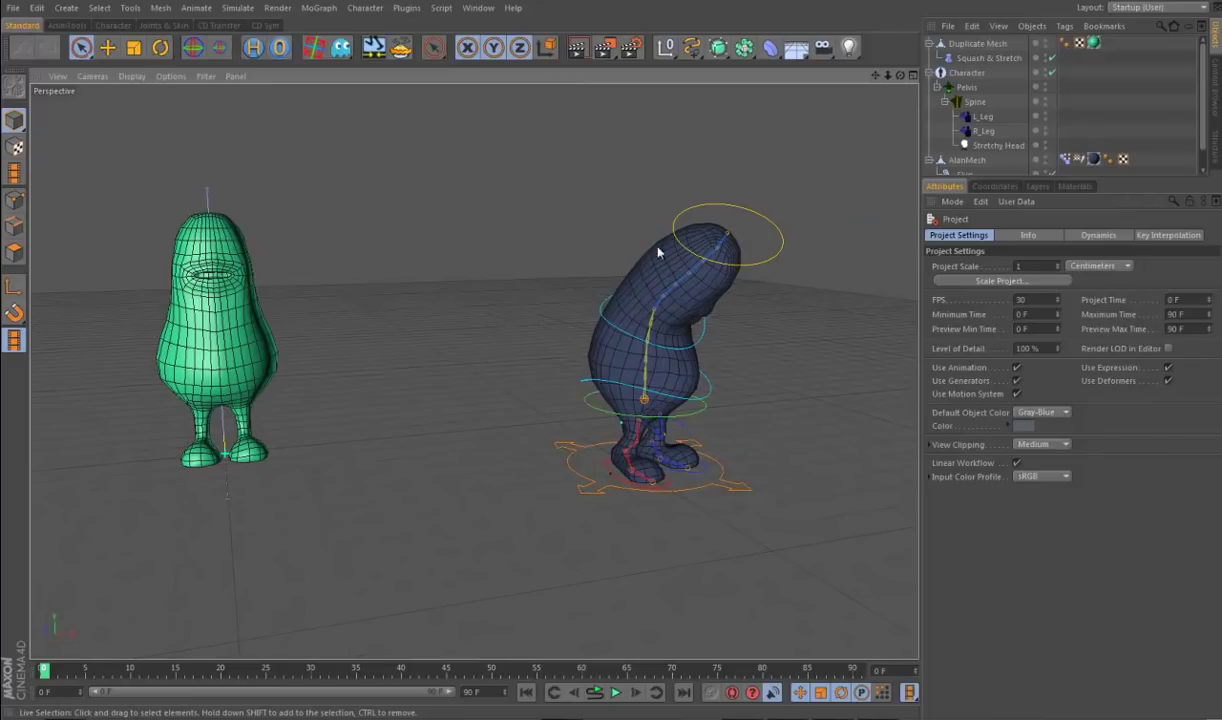
middle_click_drag(807, 438, 774, 440, "alt")
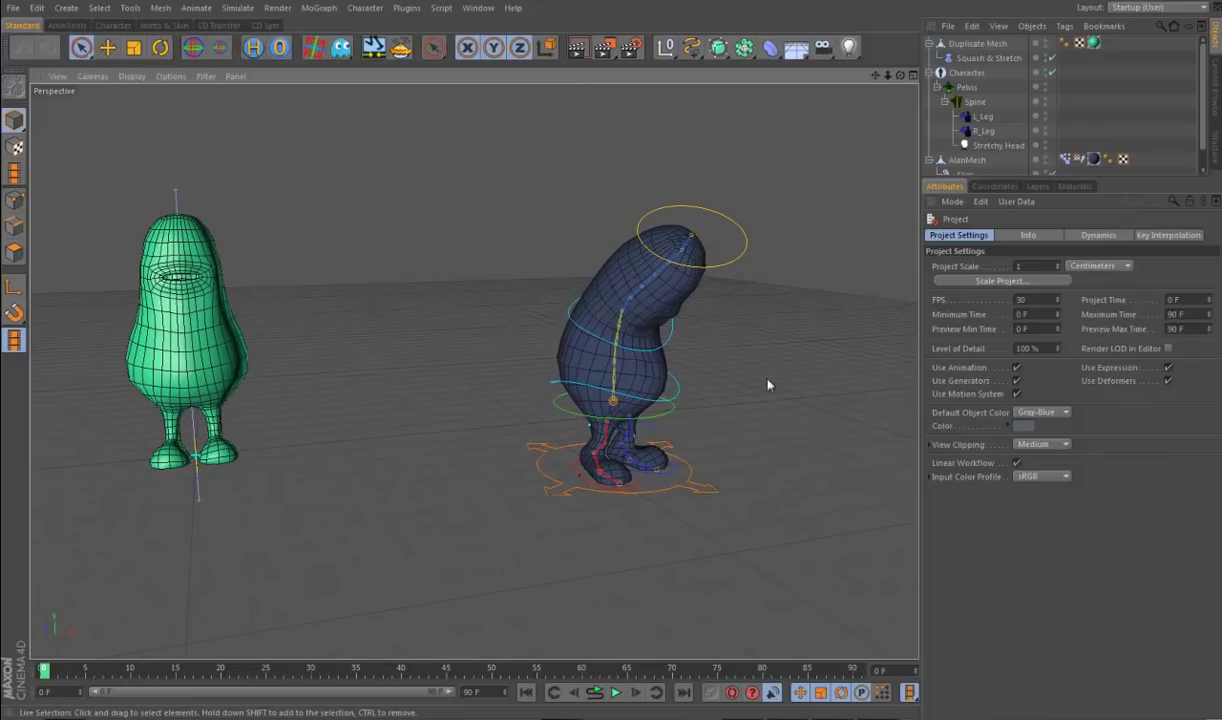
left_click(736, 260)
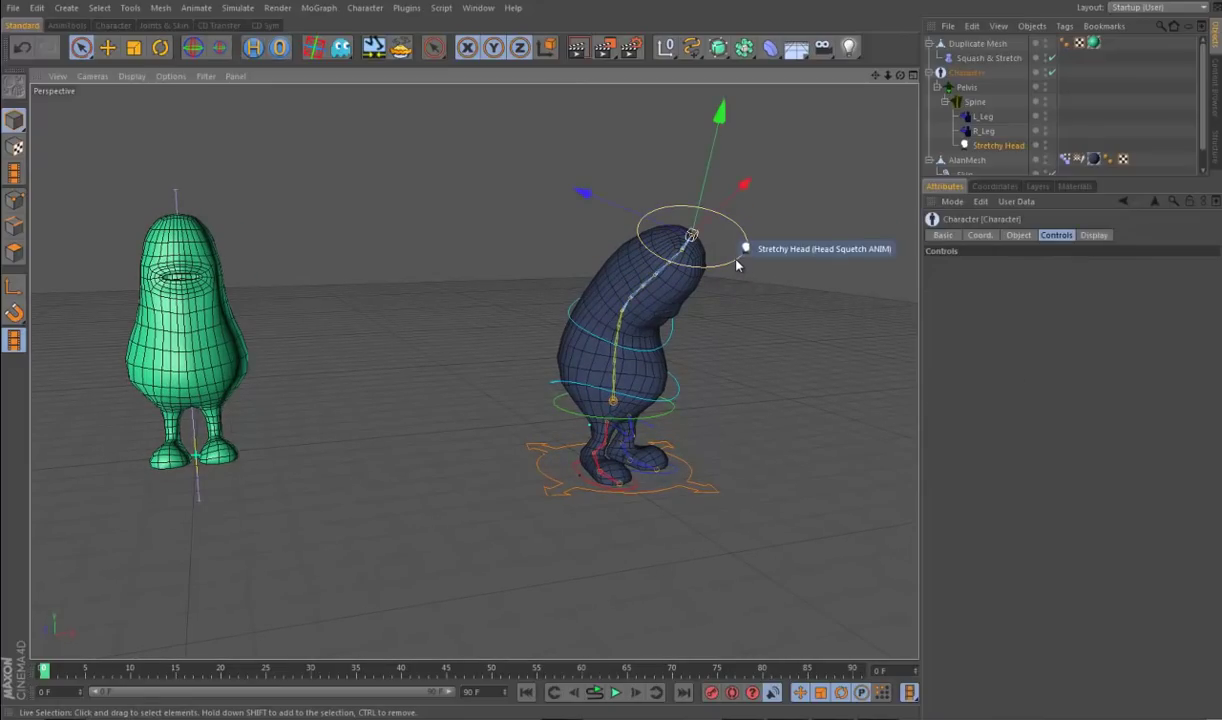
left_click(758, 289)
left_click(726, 268)
key("e")
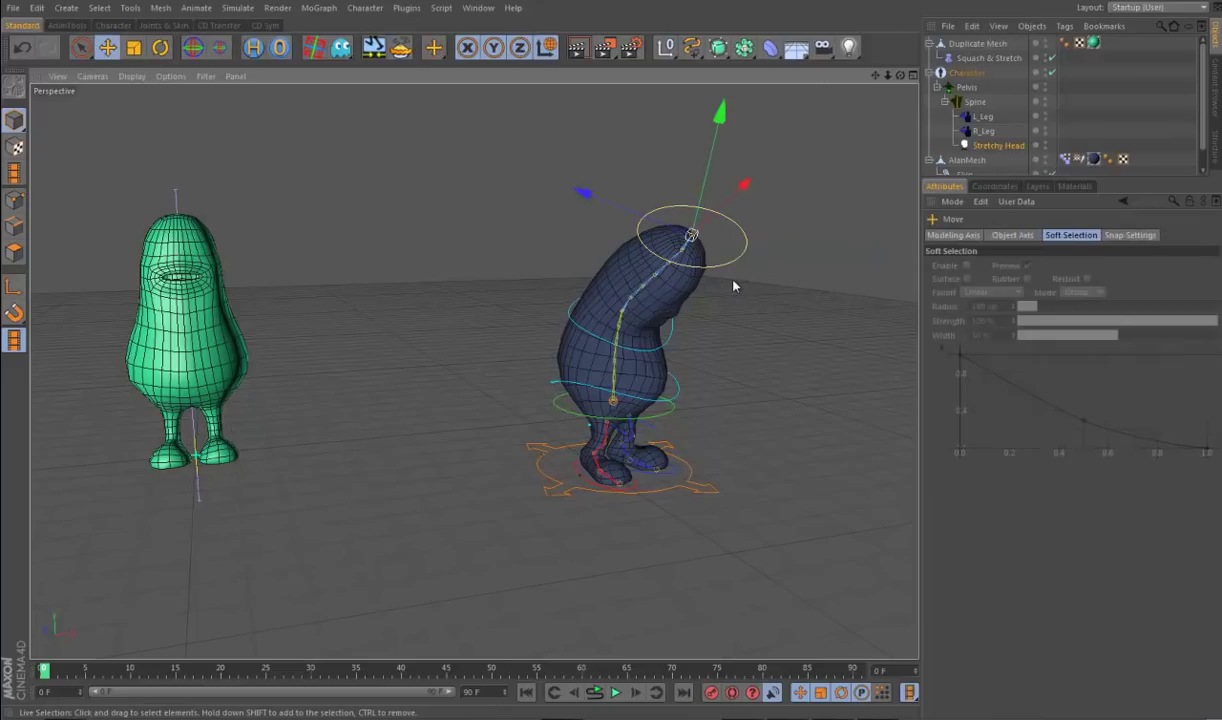
Step: Select the Squash & Stretch deformer under the Duplicate Mesh and view its object properties
mouse_move(783, 489)
left_mouse_down("alt")
mouse_move(739, 483)
mouse_move(786, 491)
left_mouse_up("alt")
mouse_move(476, 535)
right_mouse_down("alt")
mouse_move(488, 537)
mouse_move(474, 535)
right_mouse_up("alt")
middle_click_drag(242, 334, 282, 335, "alt")
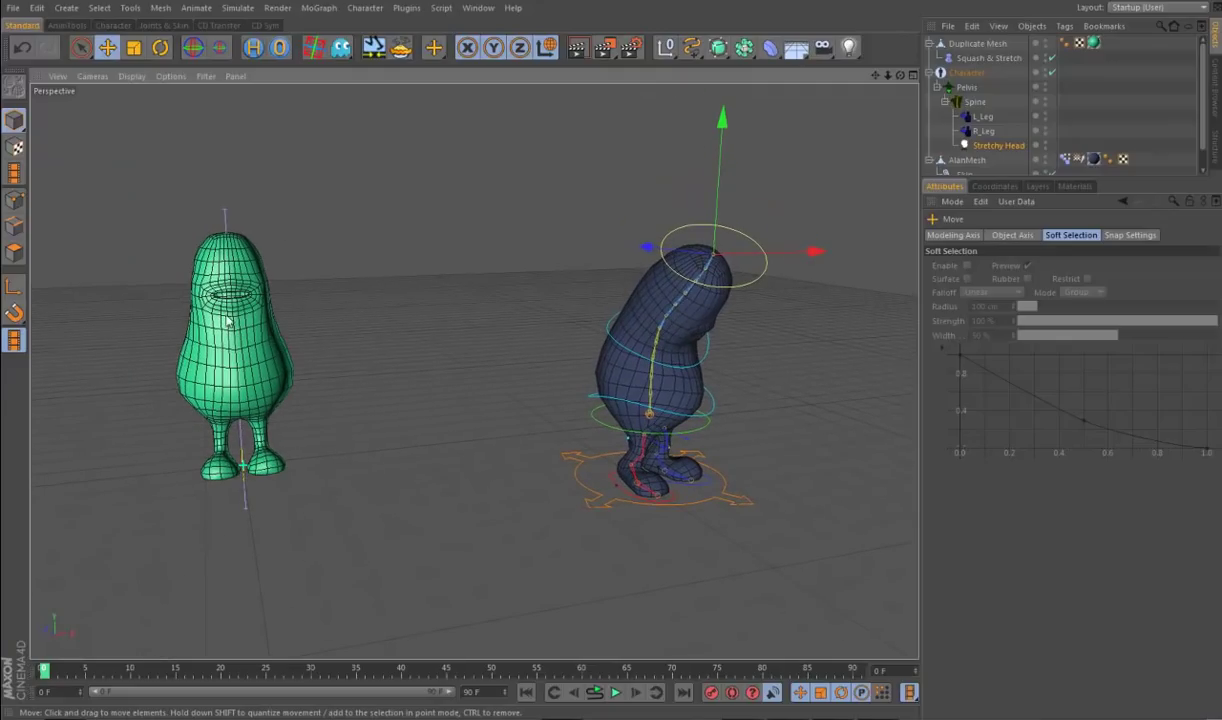
left_click_drag(500, 306, 600, 390, "alt")
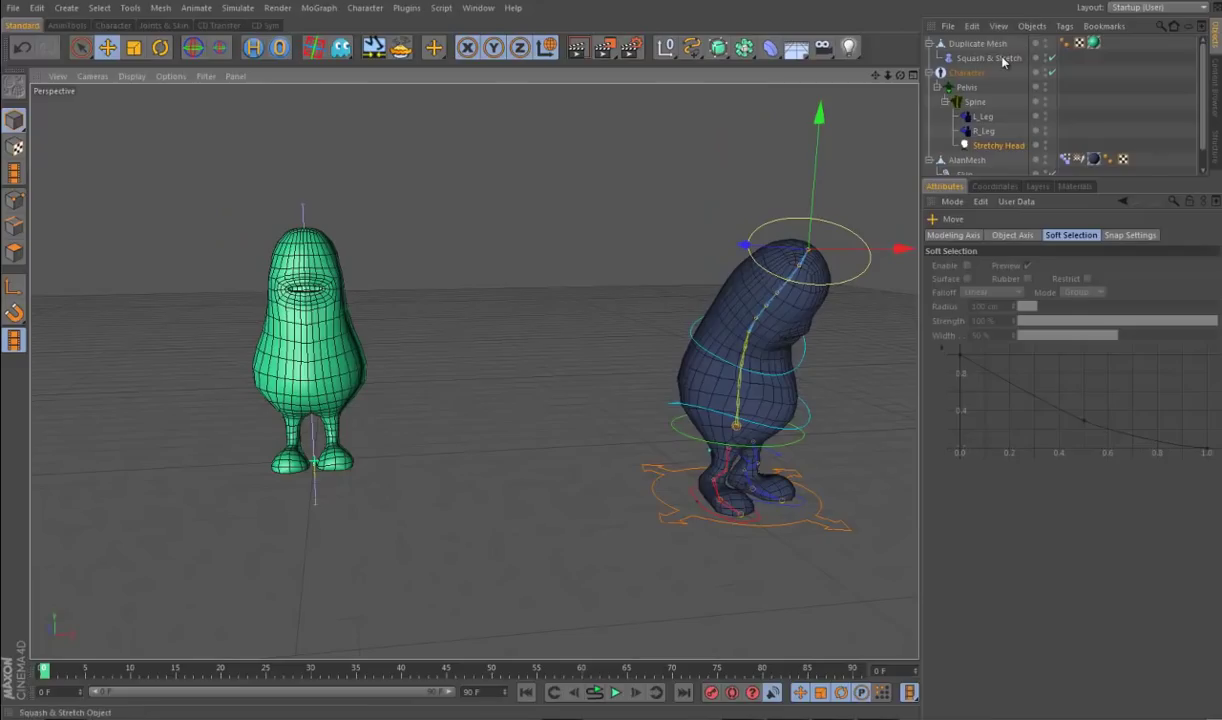
left_click(1002, 59)
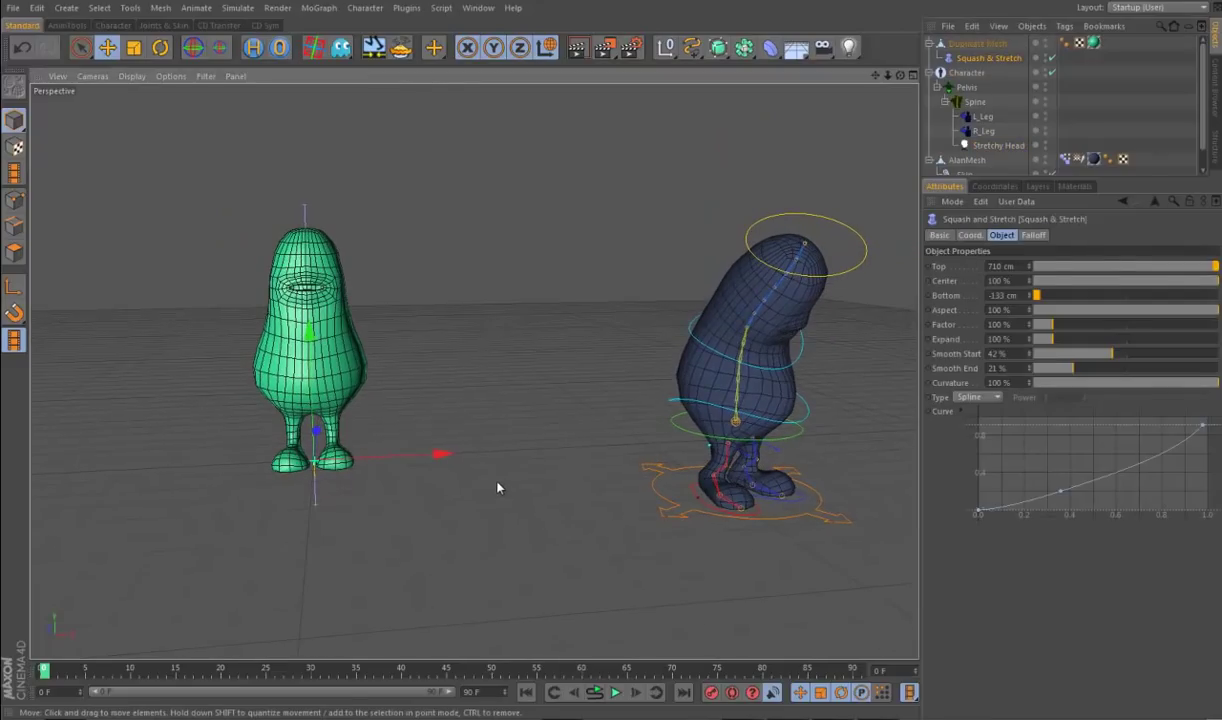
middle_click_drag(498, 483, 473, 483, "alt")
Step: Set the Duplicate Mesh pose in AlanMesh's Pose Morph tag to Correctional mixing
left_click_drag(1000, 177, 1000, 199)
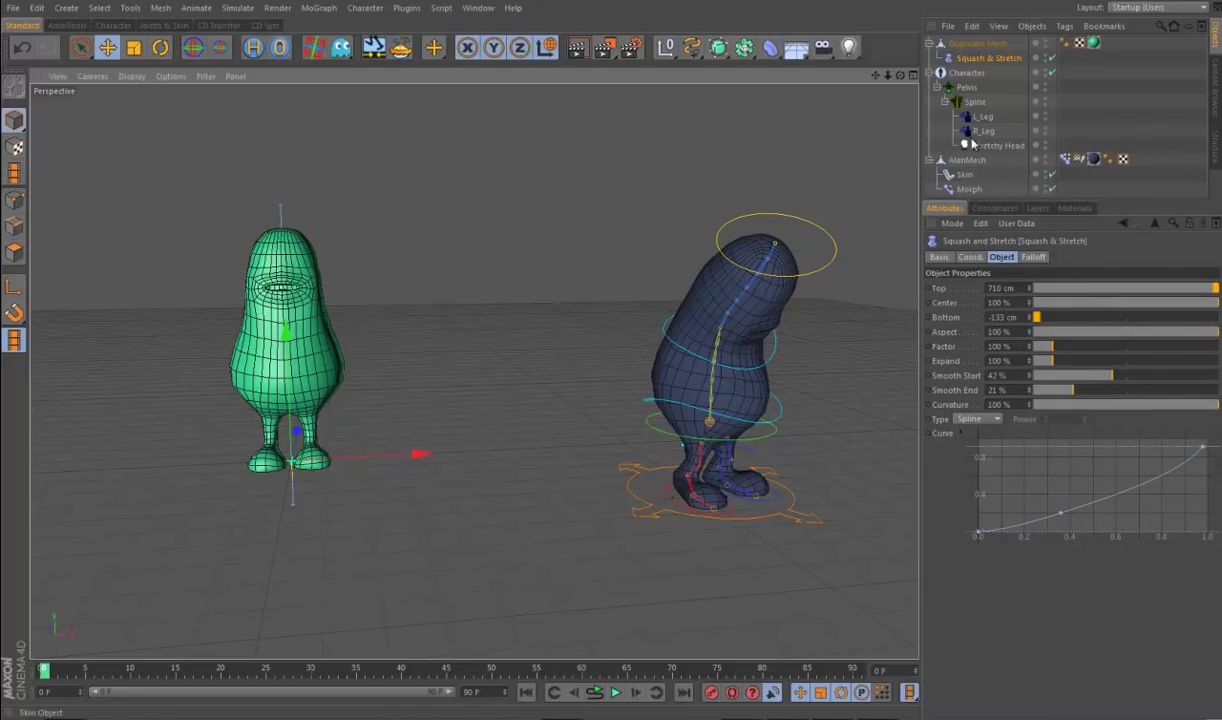
left_click(1065, 160)
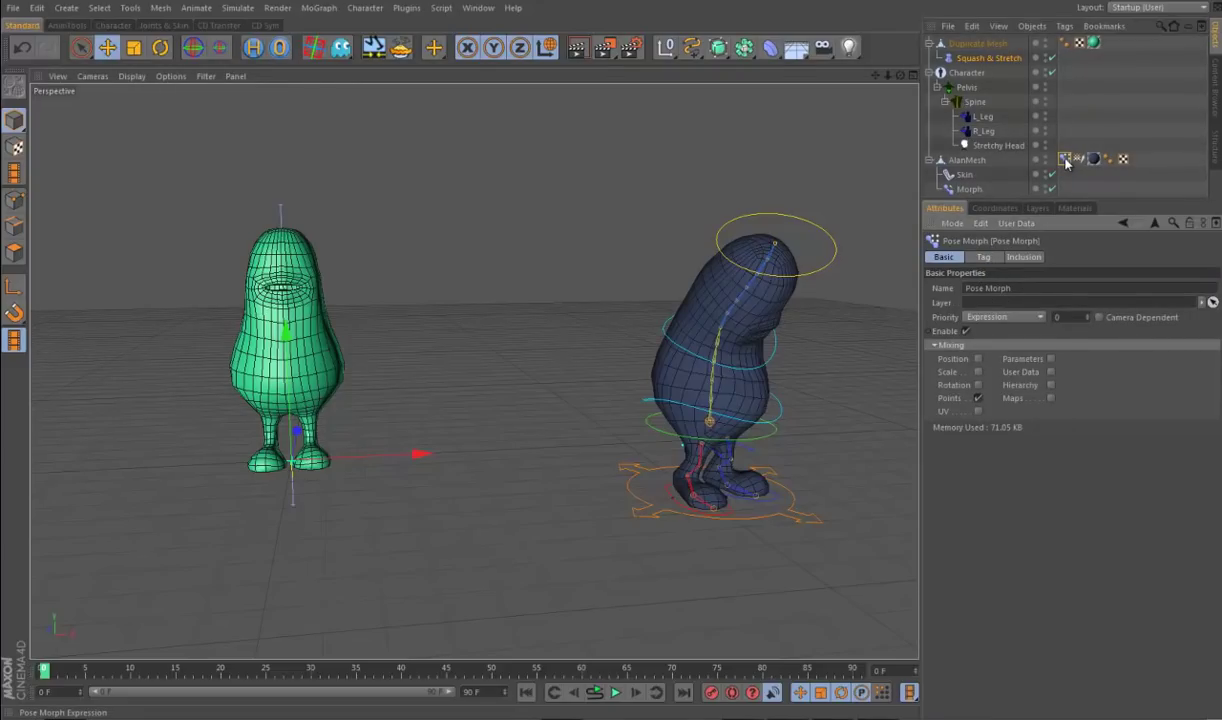
left_click(984, 257)
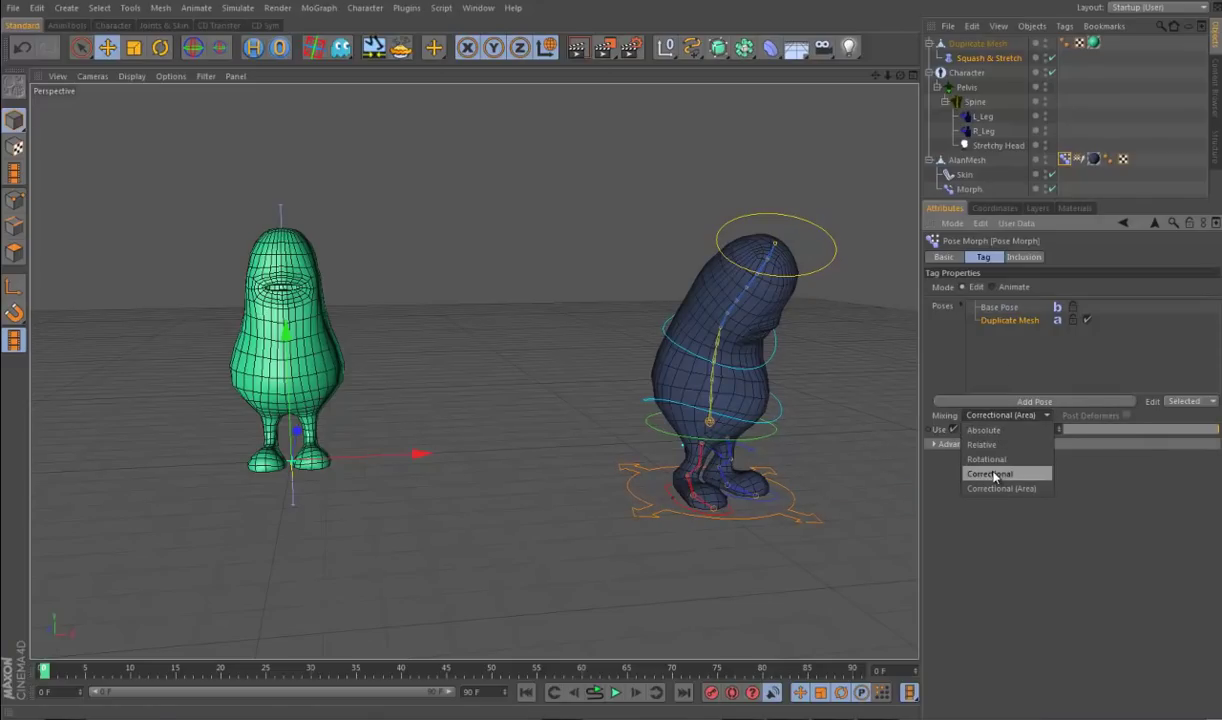
left_click(994, 477)
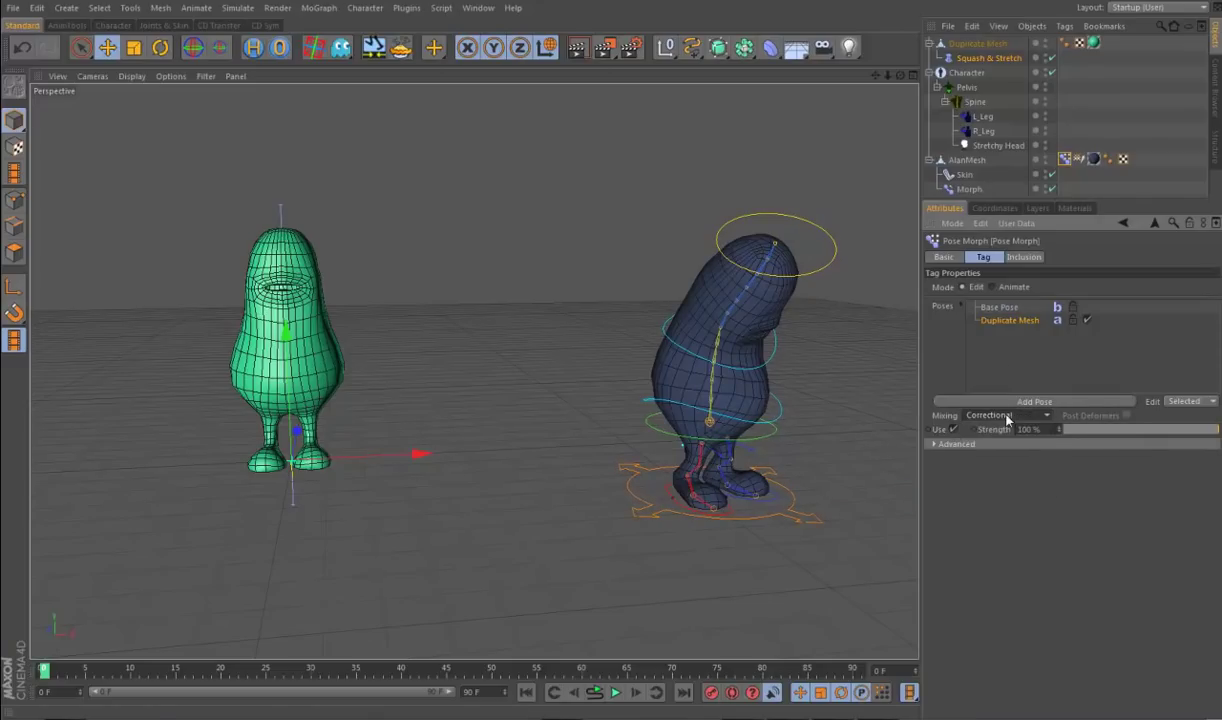
Step: Switch AlanMesh's Pose Morph tag to Animate mode and set the Squash & Stretch deformer's Bottom to -94 cm and Factor to 80%
left_click(997, 287)
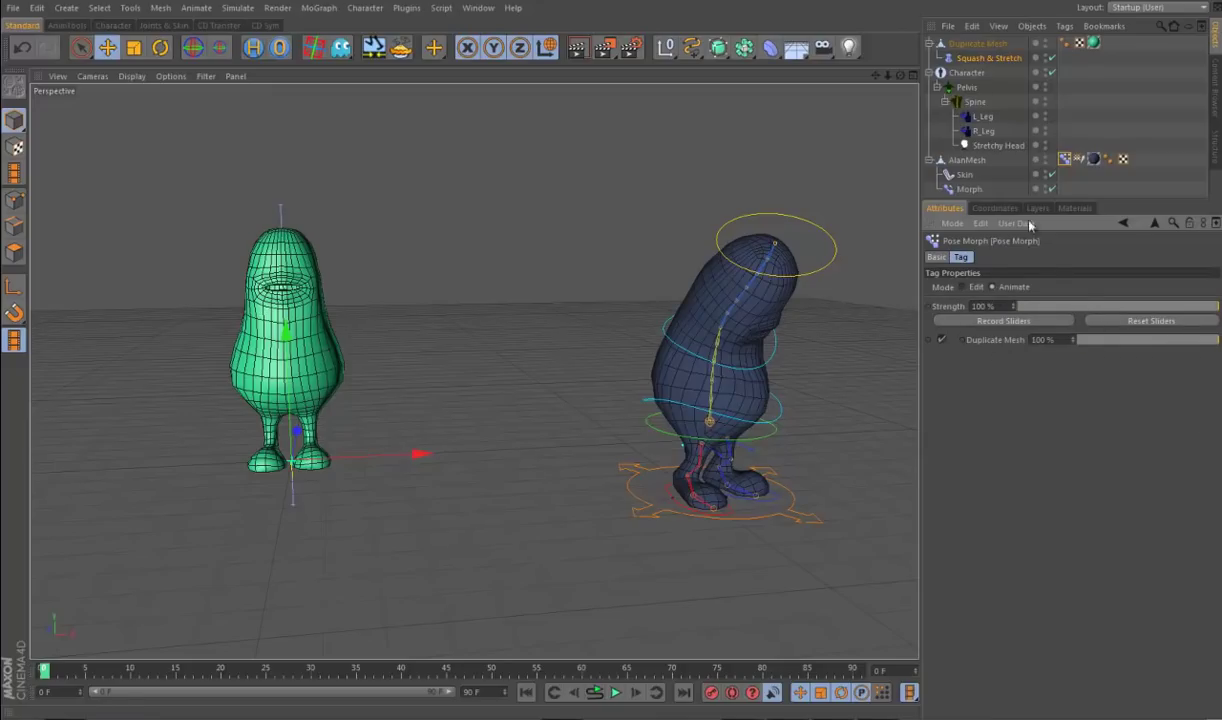
left_click(975, 60)
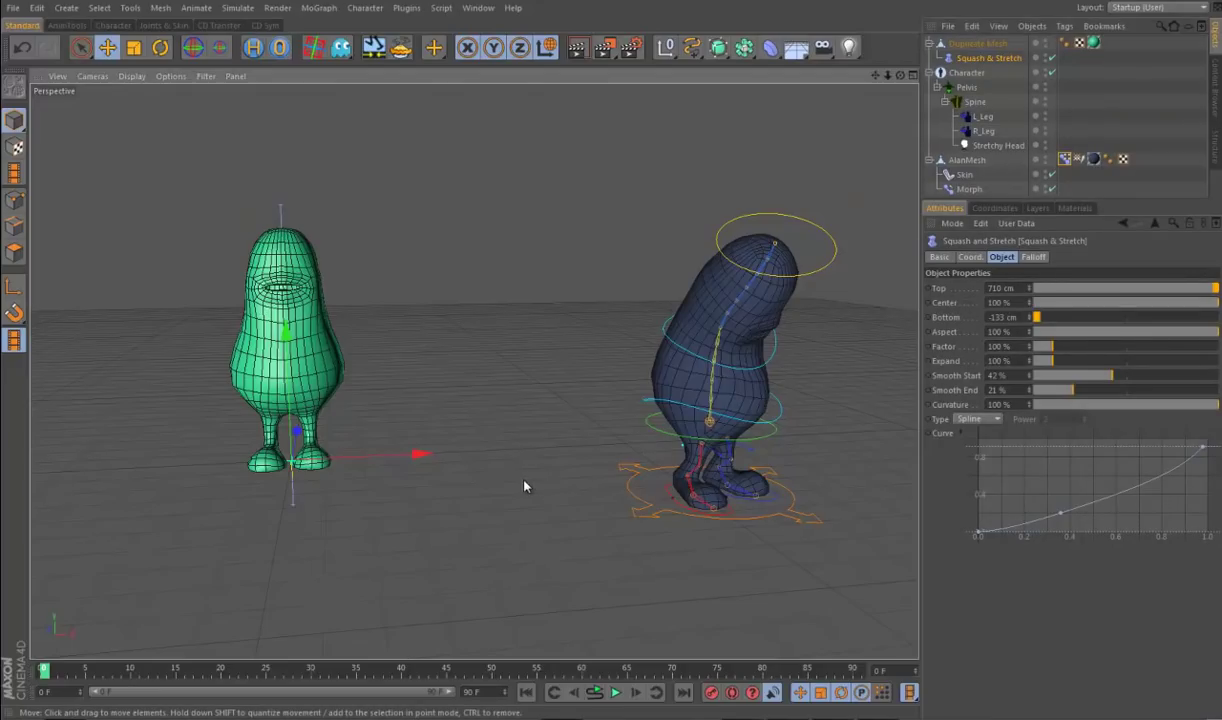
scroll(523, 480, "up", 1)
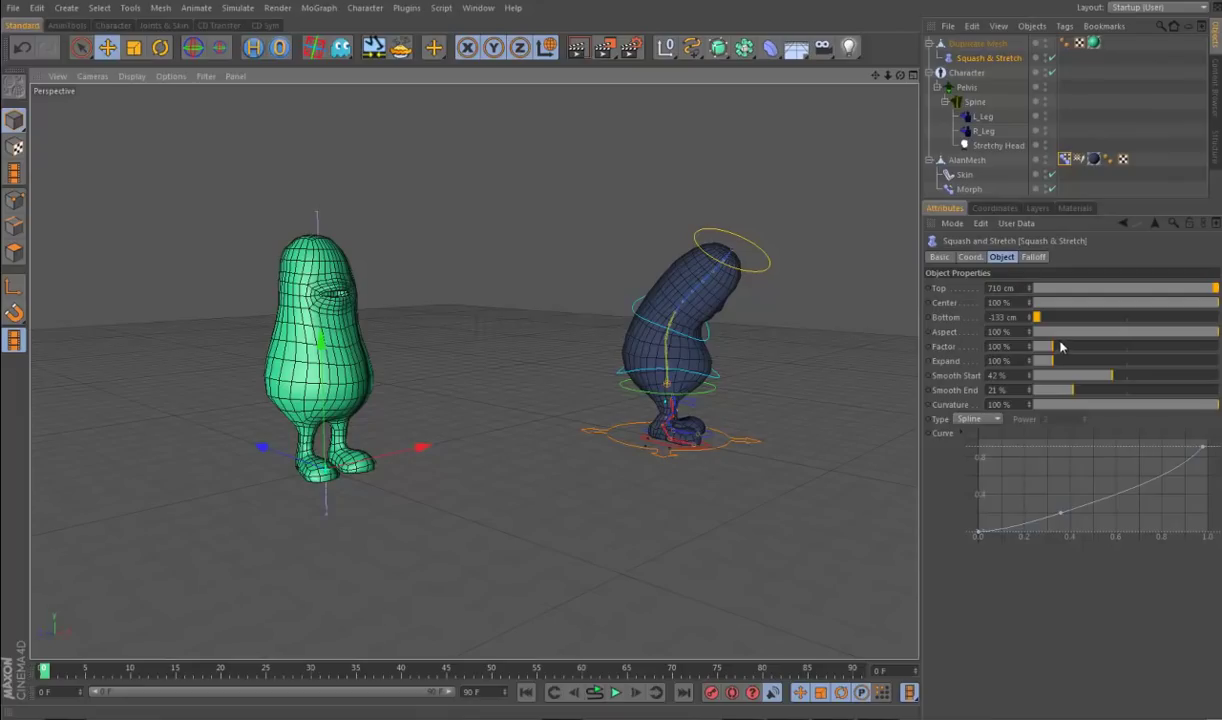
left_click_drag(1057, 350, 1052, 344)
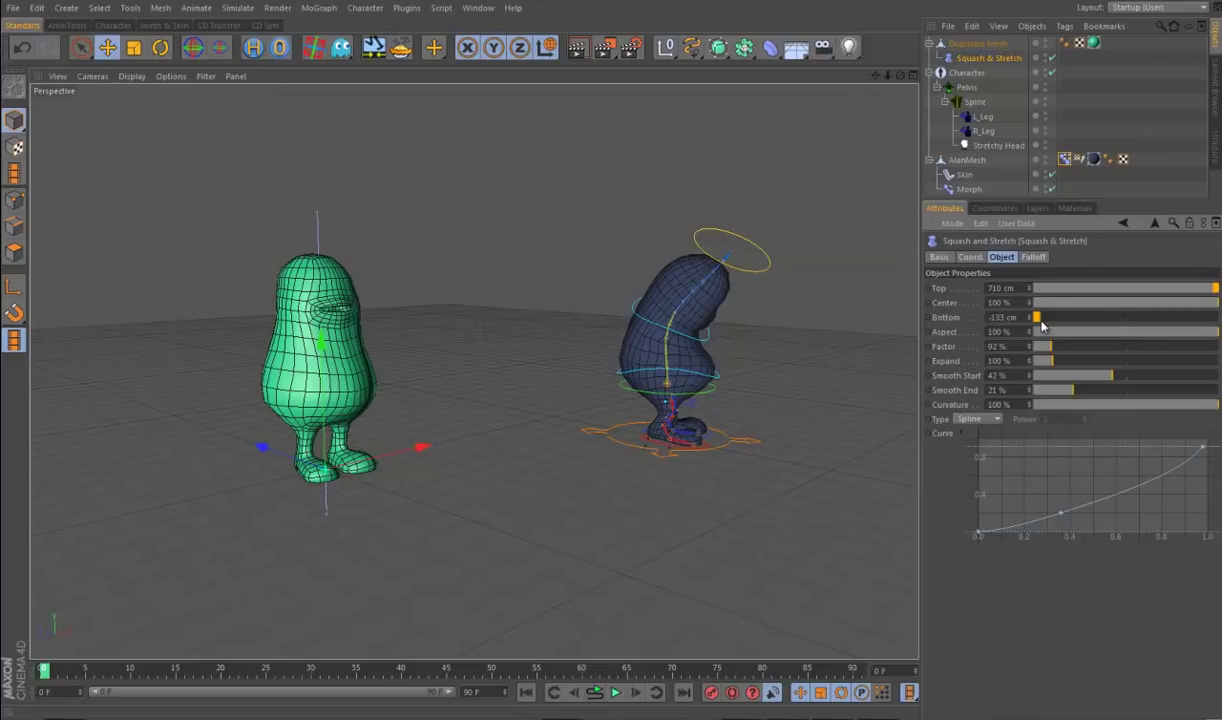
left_click_drag(1050, 322, 1001, 326)
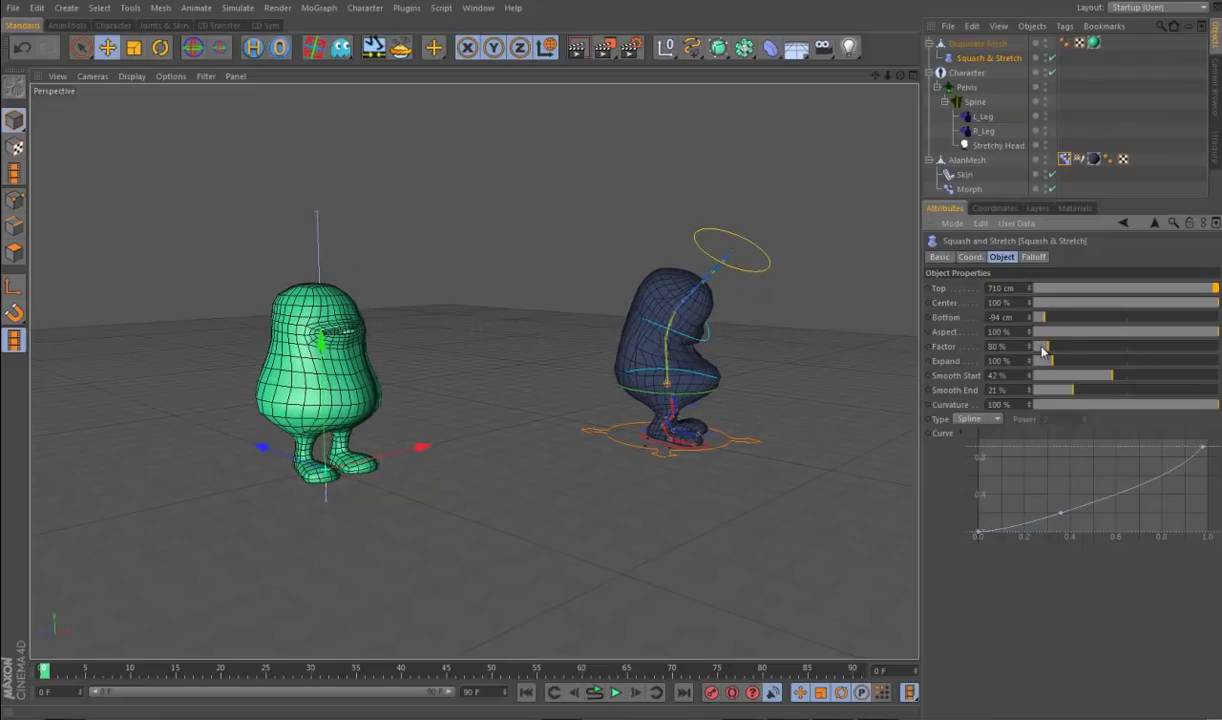
Step: Inspect the squashed characters from the side and set the Squash & Stretch deformer's Factor to 96%
left_click_drag(588, 465, 667, 460, "alt")
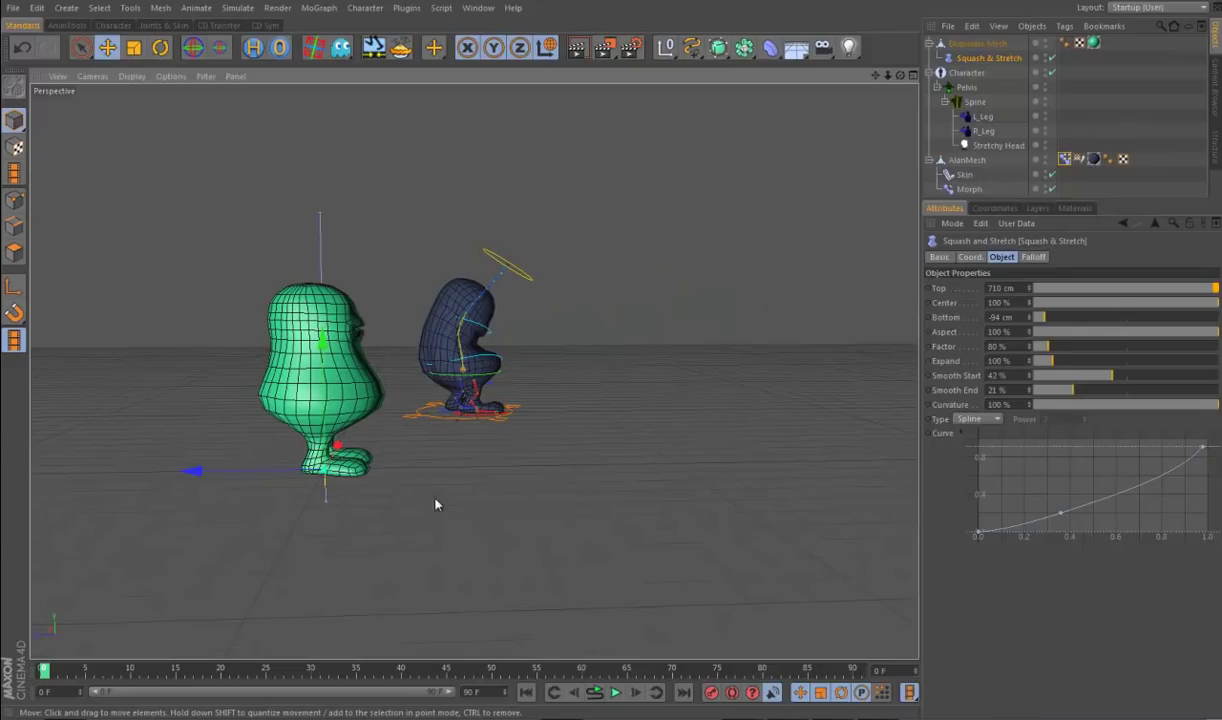
left_click_drag(535, 497, 499, 515, "alt")
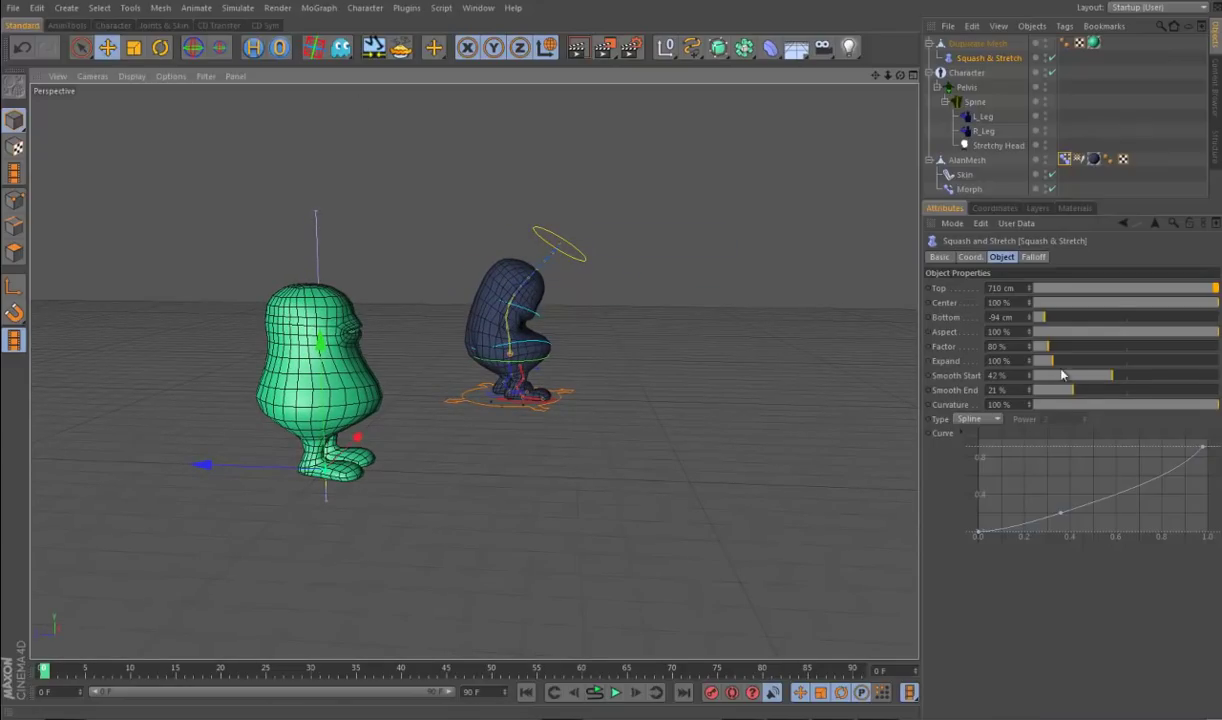
left_click_drag(1056, 352, 1046, 357)
left_click_drag(742, 469, 680, 402, "alt")
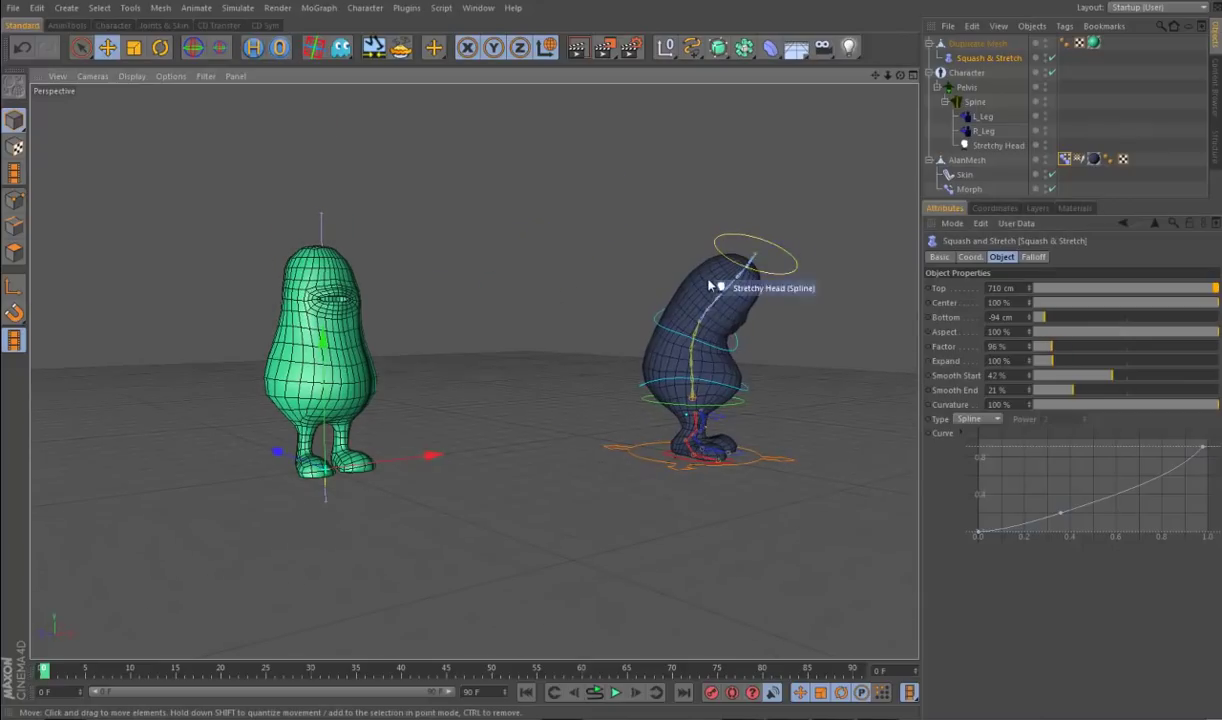
left_click_drag(748, 502, 727, 566, "alt")
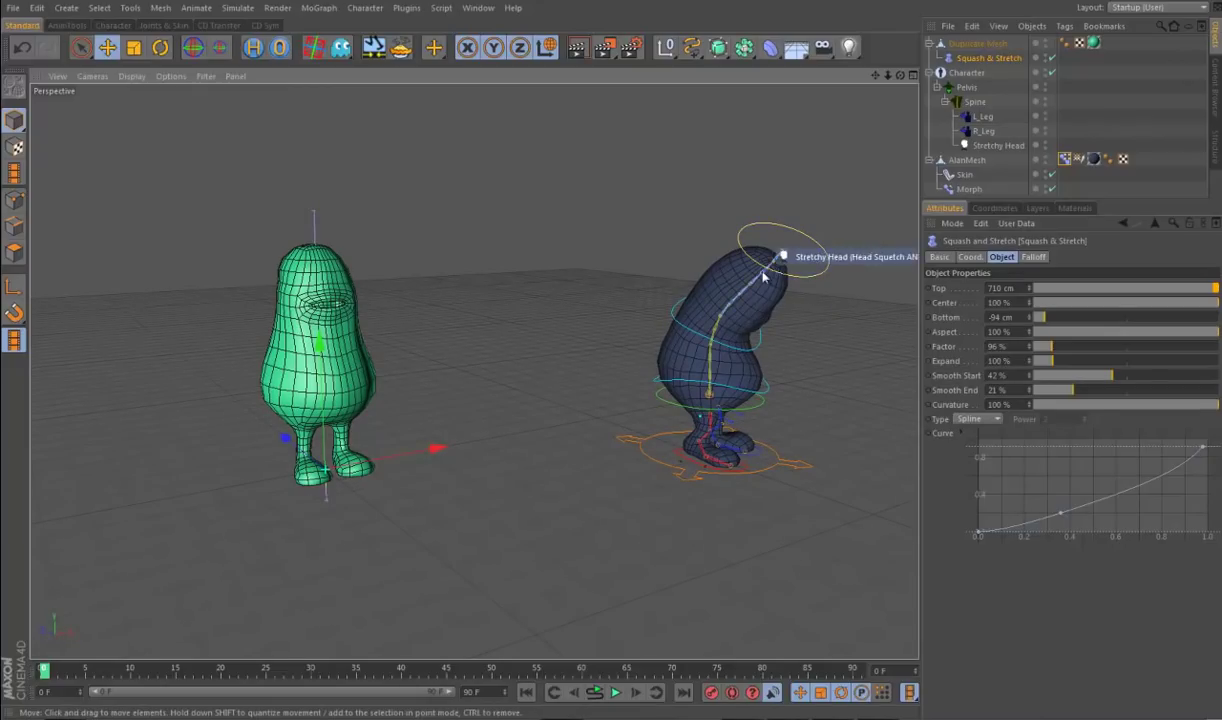
Step: Reposition the bent character's Stretchy Head controller and test the Squash & Stretch deformer's Factor on the new pose
left_click_drag(570, 450, 562, 453, "alt")
left_click(737, 333)
left_click_drag(764, 367, 761, 362)
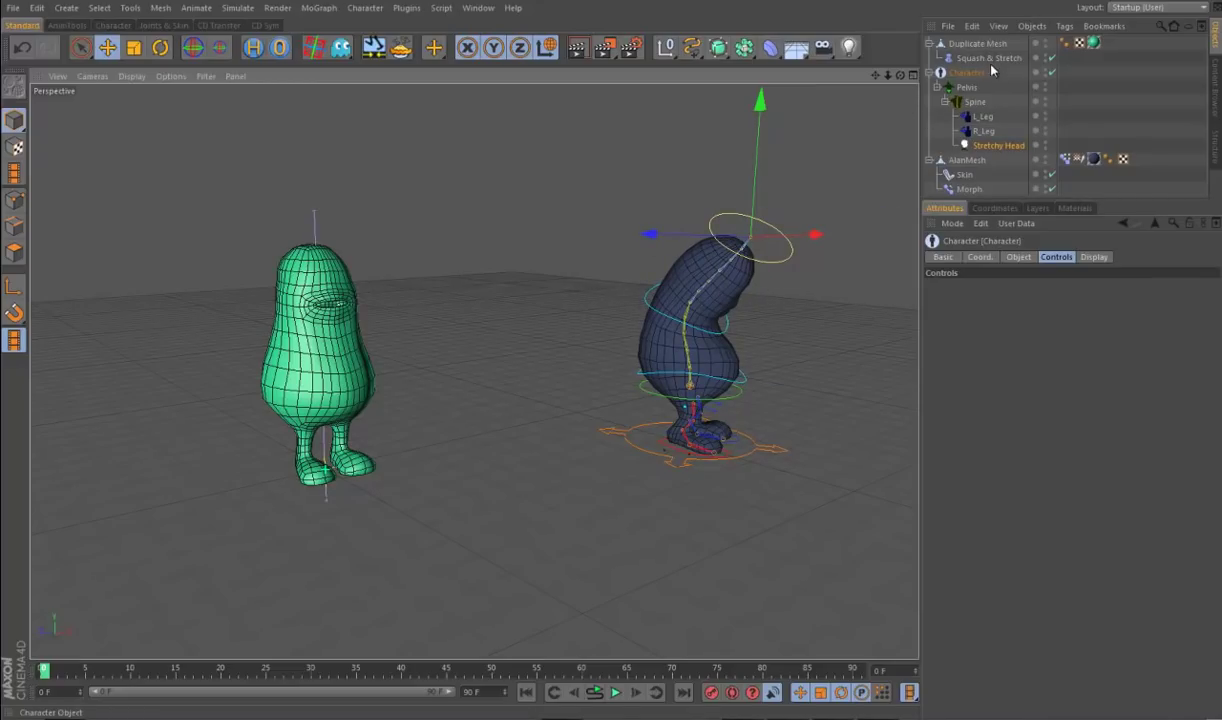
left_click(988, 60)
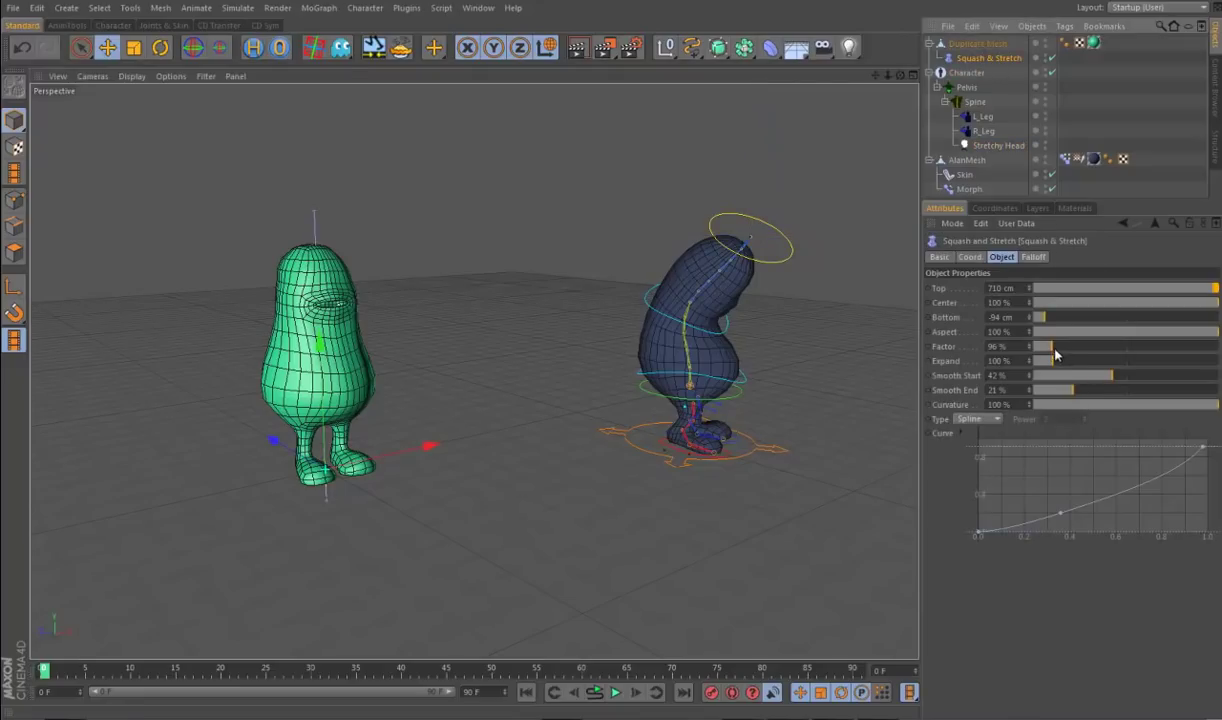
mouse_move(1053, 354)
left_mouse_down()
mouse_move(1039, 362)
mouse_move(1055, 366)
left_mouse_up()
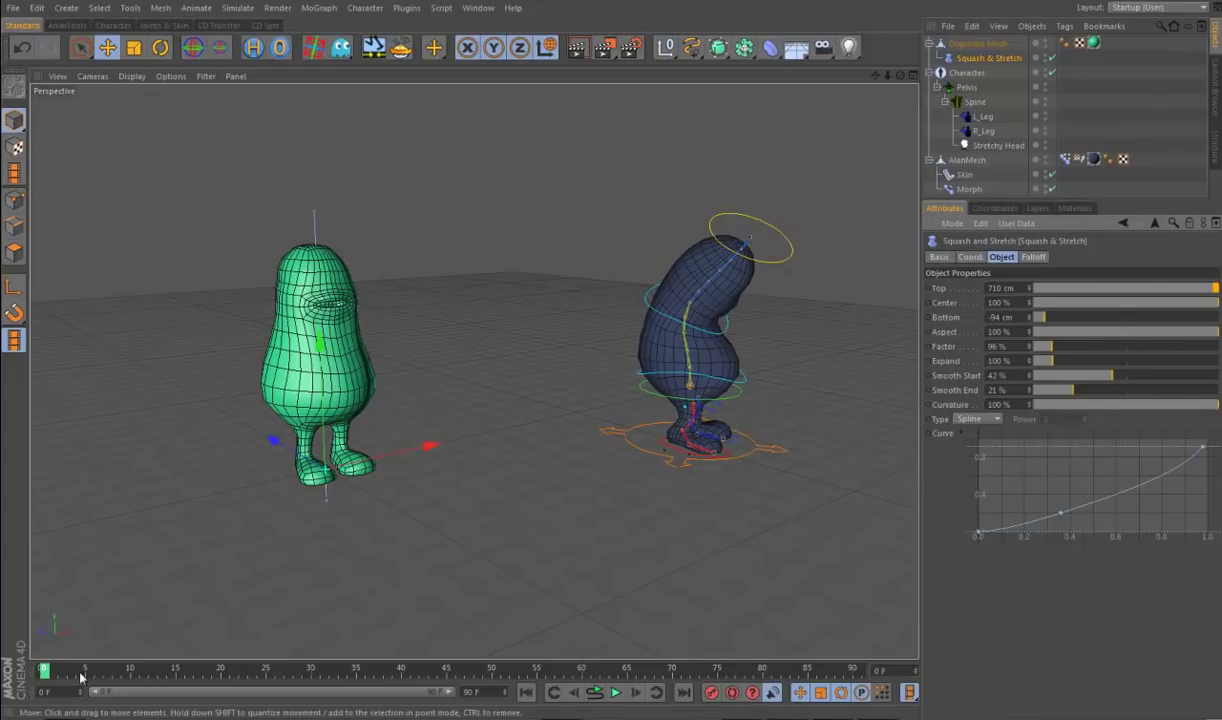
Step: Switch to the Maxon Training Files folder, open the PipingMorphs - Example 3 - Cloth scene in Cinema 4D, and clear the folder window away
left_click(436, 716)
left_click_drag(727, 470, 305, 559)
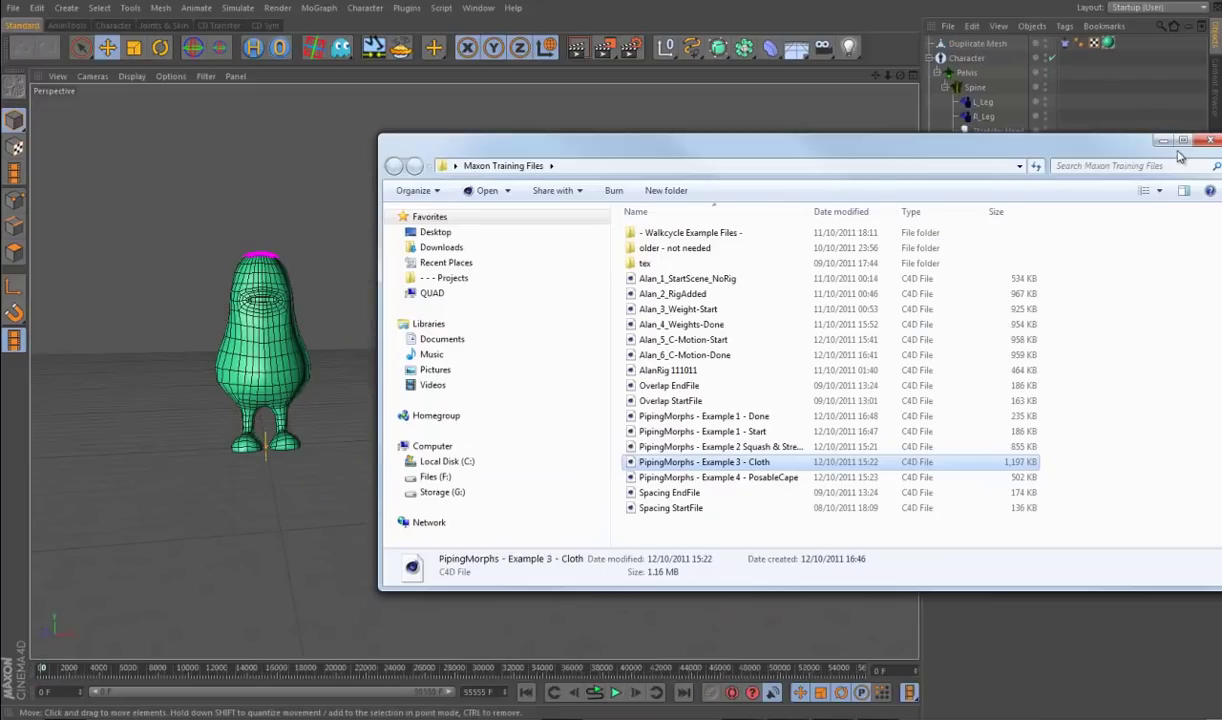
left_click(1210, 140)
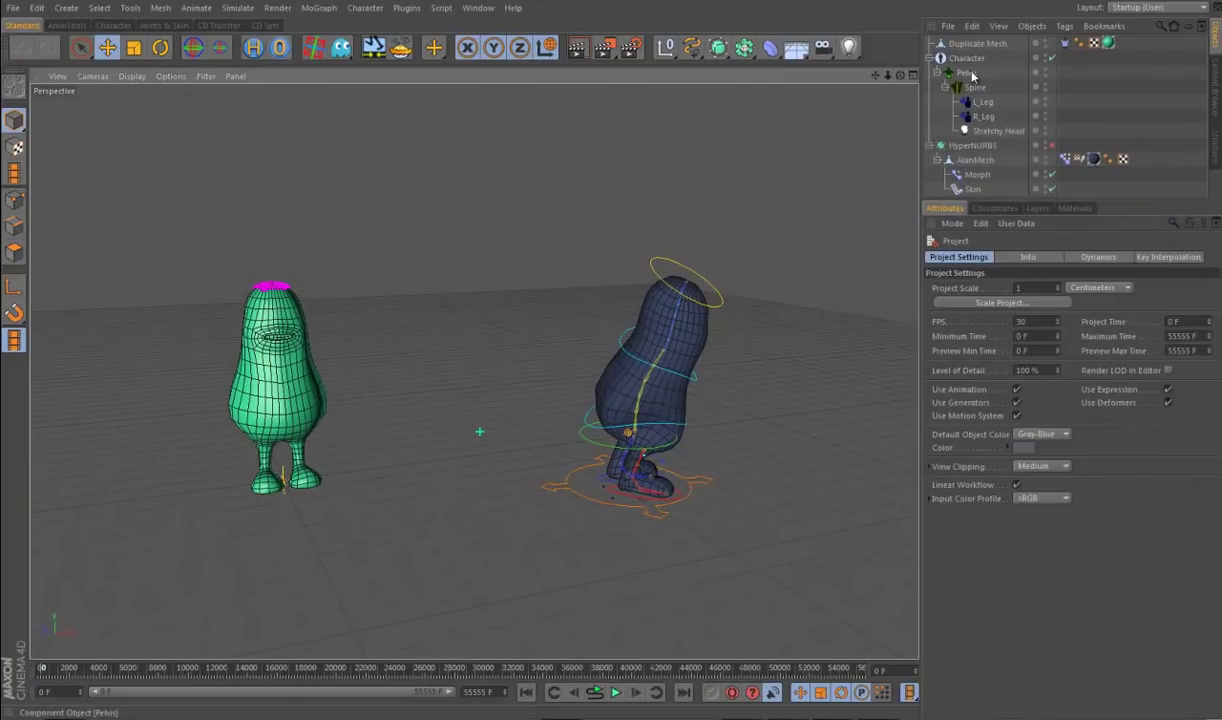
Step: Show the Duplicate Mesh's Cloth tag properties and play the cloth simulation
left_click(978, 44)
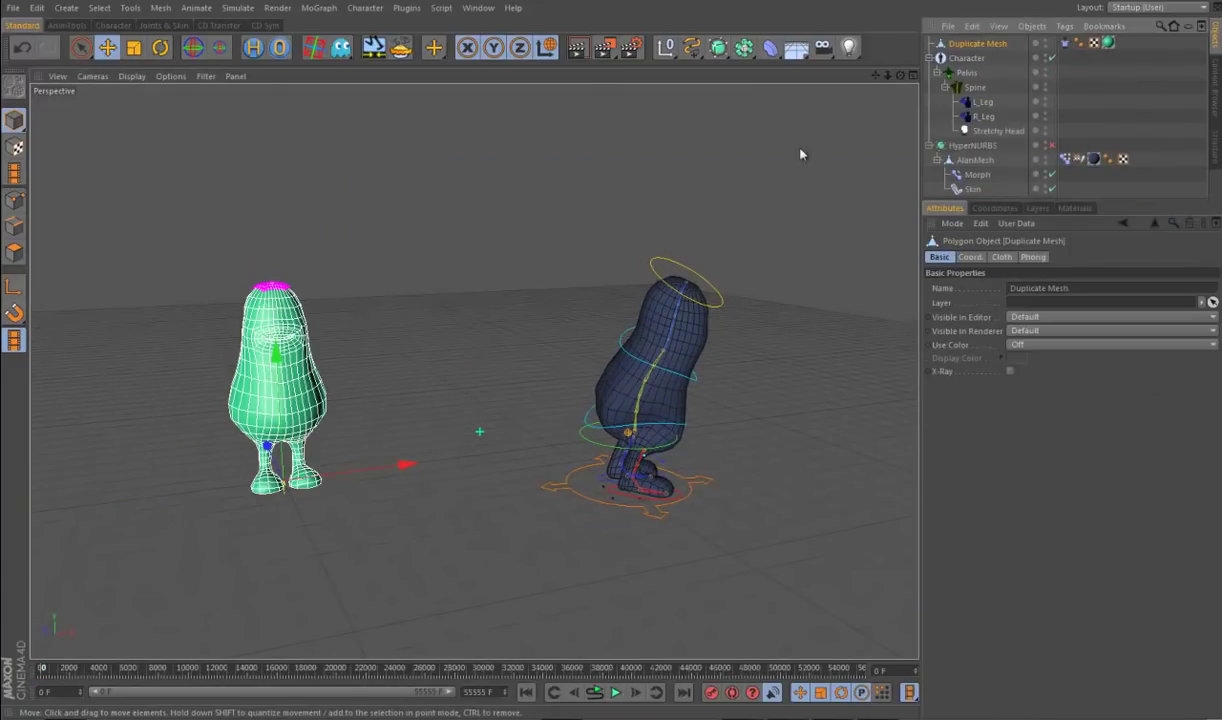
left_click(1065, 43)
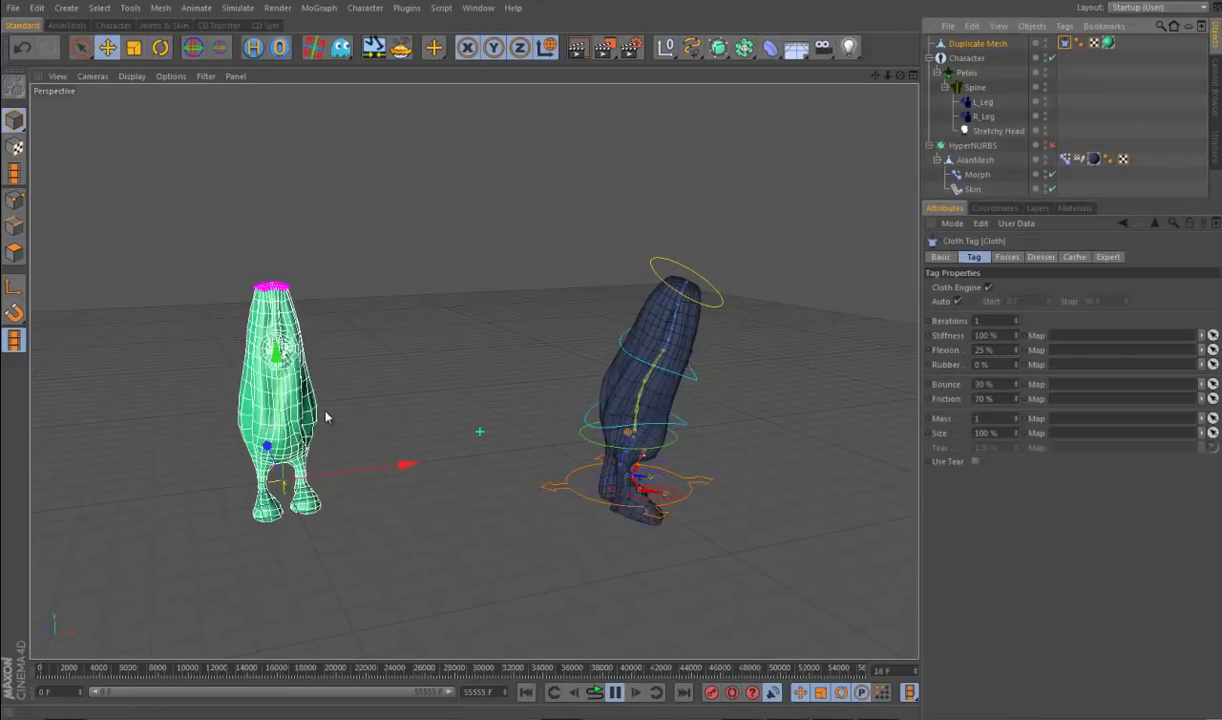
left_click_drag(776, 469, 824, 489, "alt")
Step: Reposition the Stretchy Head controller during the cloth simulation, inspect both meshes from several angles, and stop playback
left_click(573, 292)
left_click_drag(573, 292, 633, 343)
left_click_drag(595, 535, 660, 560, "alt")
right_click_drag(661, 554, 729, 538, "alt")
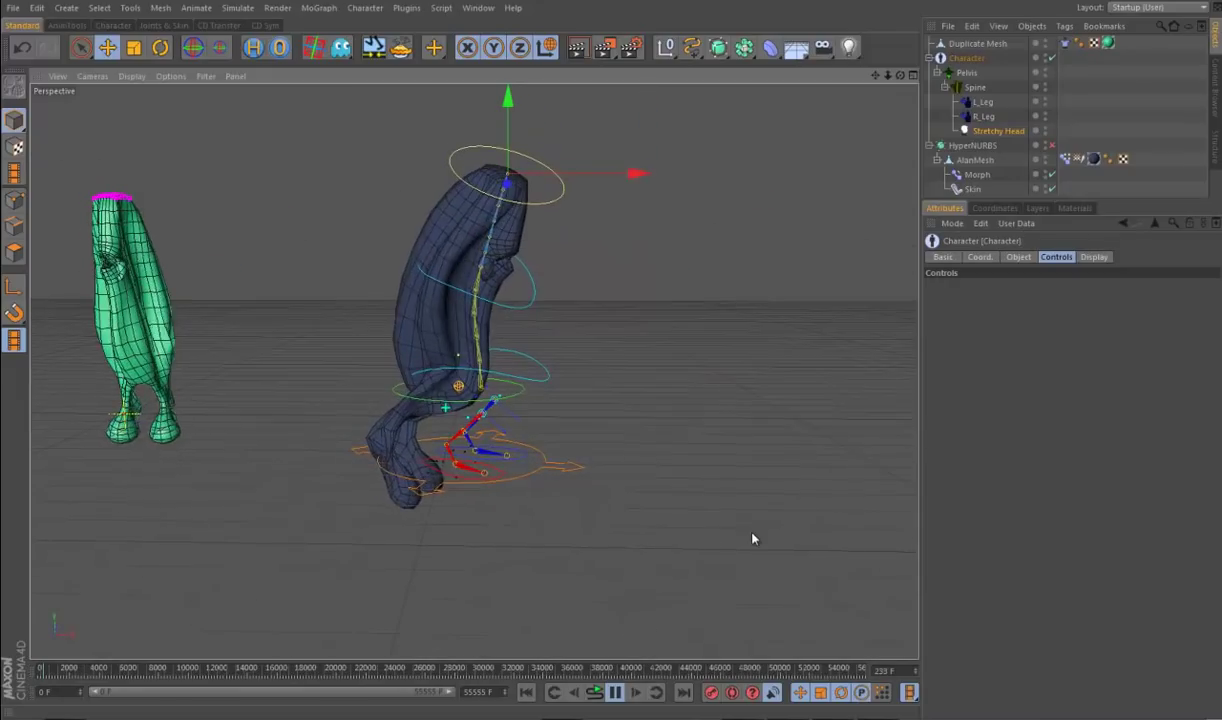
middle_click_drag(729, 538, 764, 542, "alt")
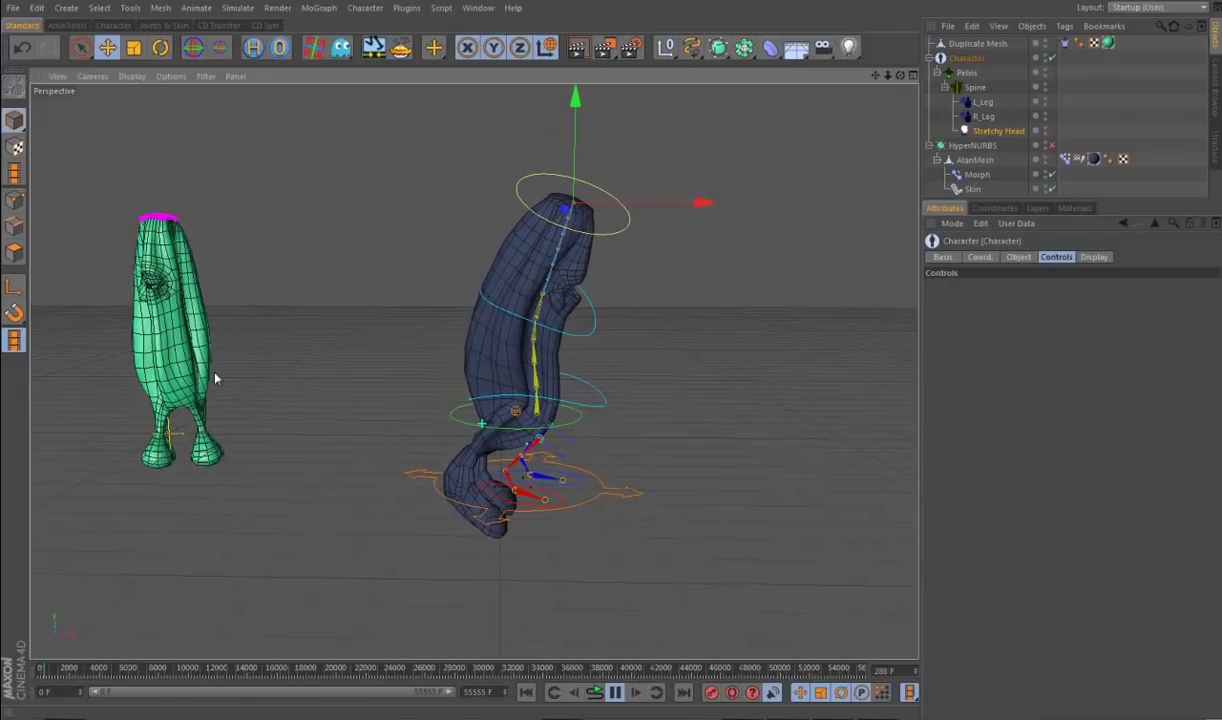
right_click_drag(339, 575, 333, 583, "alt")
middle_click_drag(333, 583, 371, 584, "alt")
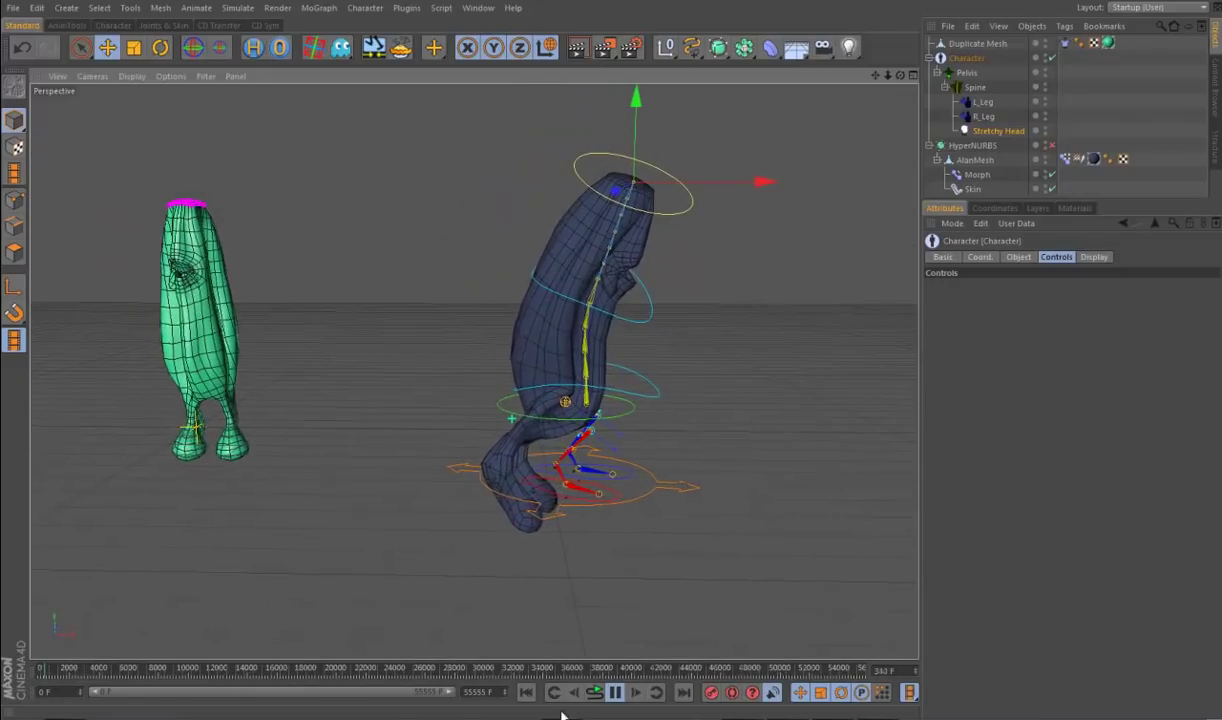
left_click(615, 692)
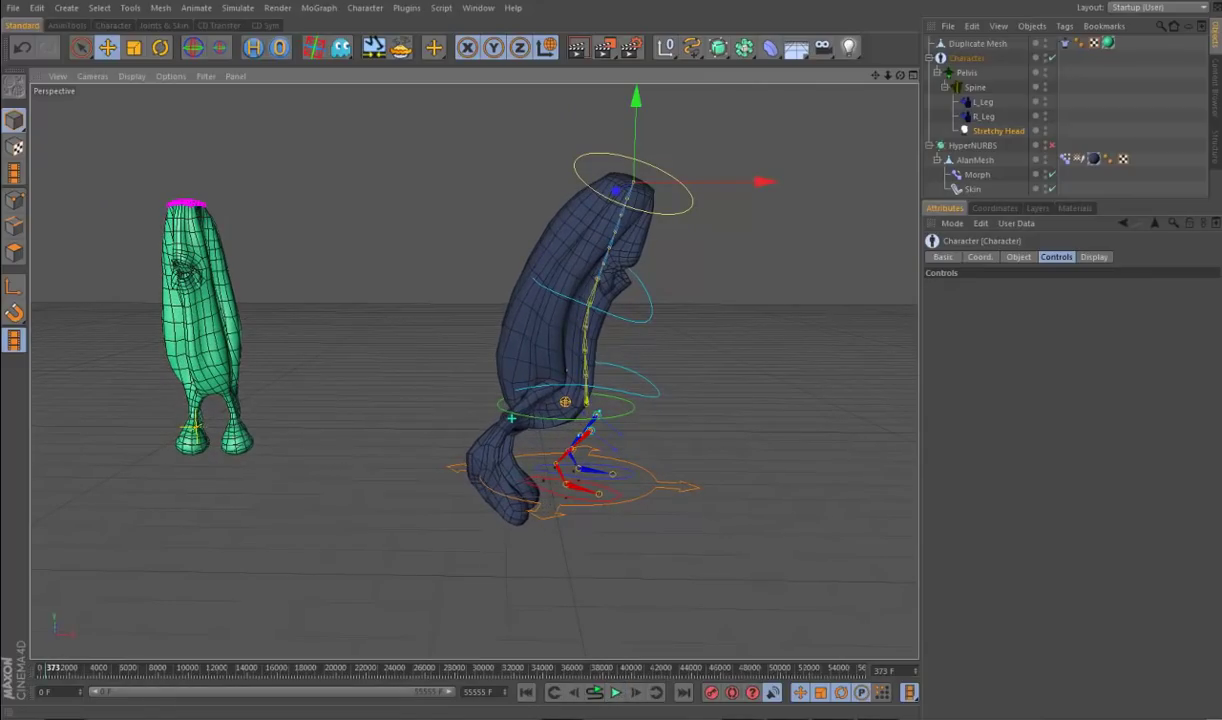
Step: Switch to the Maxon Training Files folder, open the PipingMorphs - Example 4 - PosableCape scene in Cinema 4D, and minimize the folder window
left_click(479, 8)
left_click(357, 449)
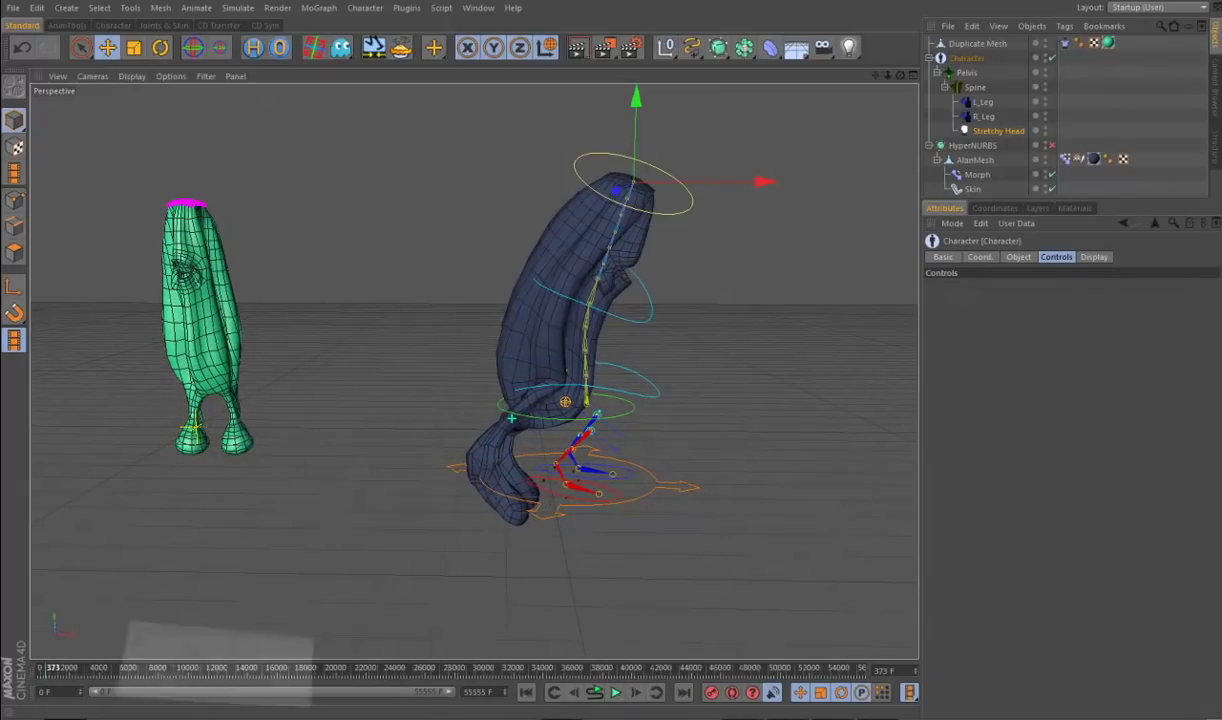
key("alt+Tab")
left_click(708, 480)
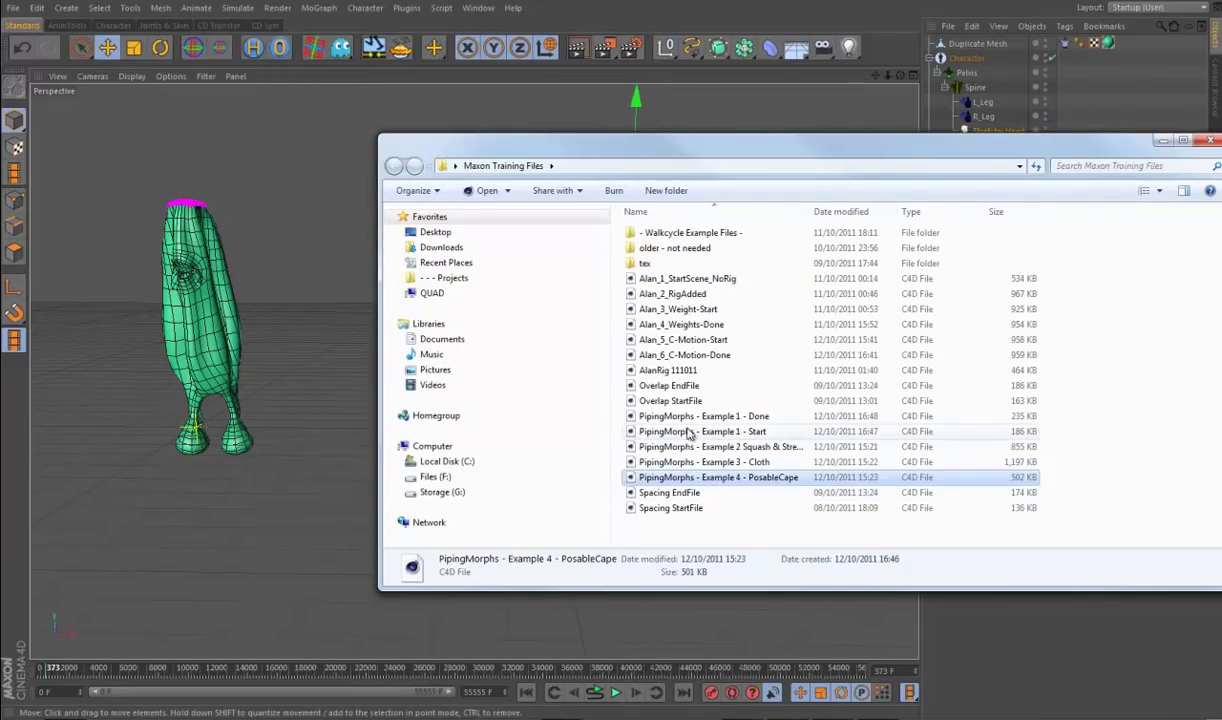
left_click_drag(325, 601, 335, 599)
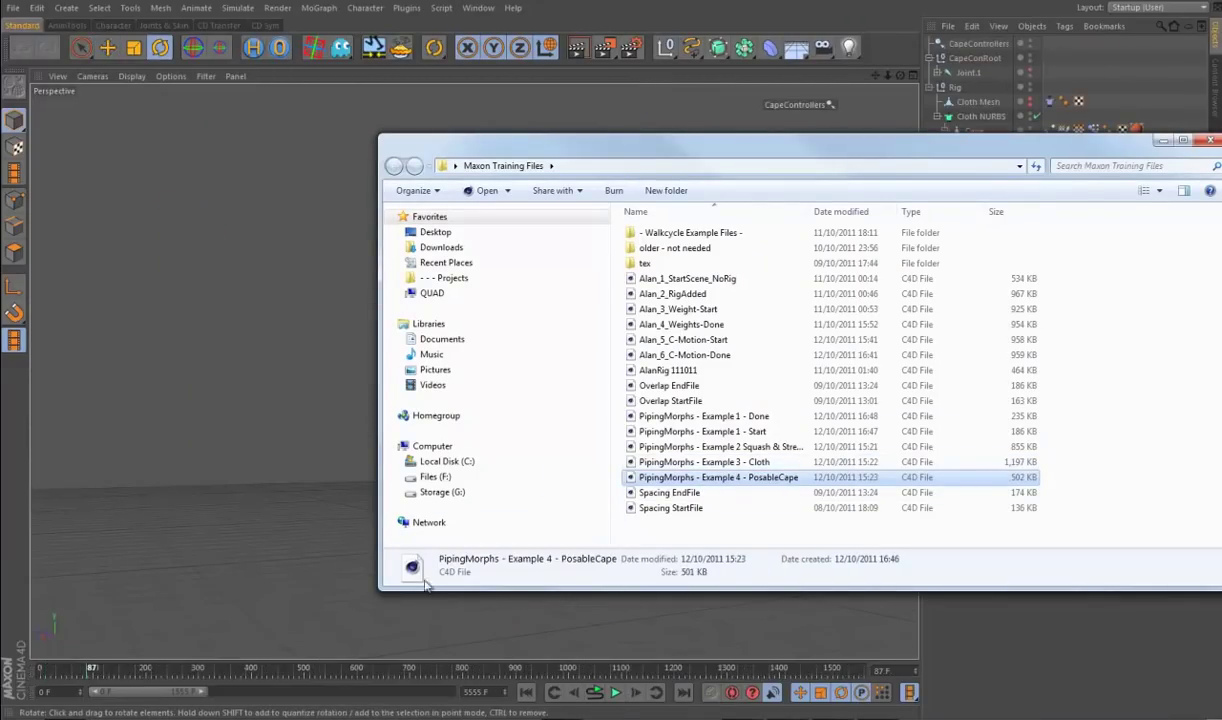
left_click(1162, 142)
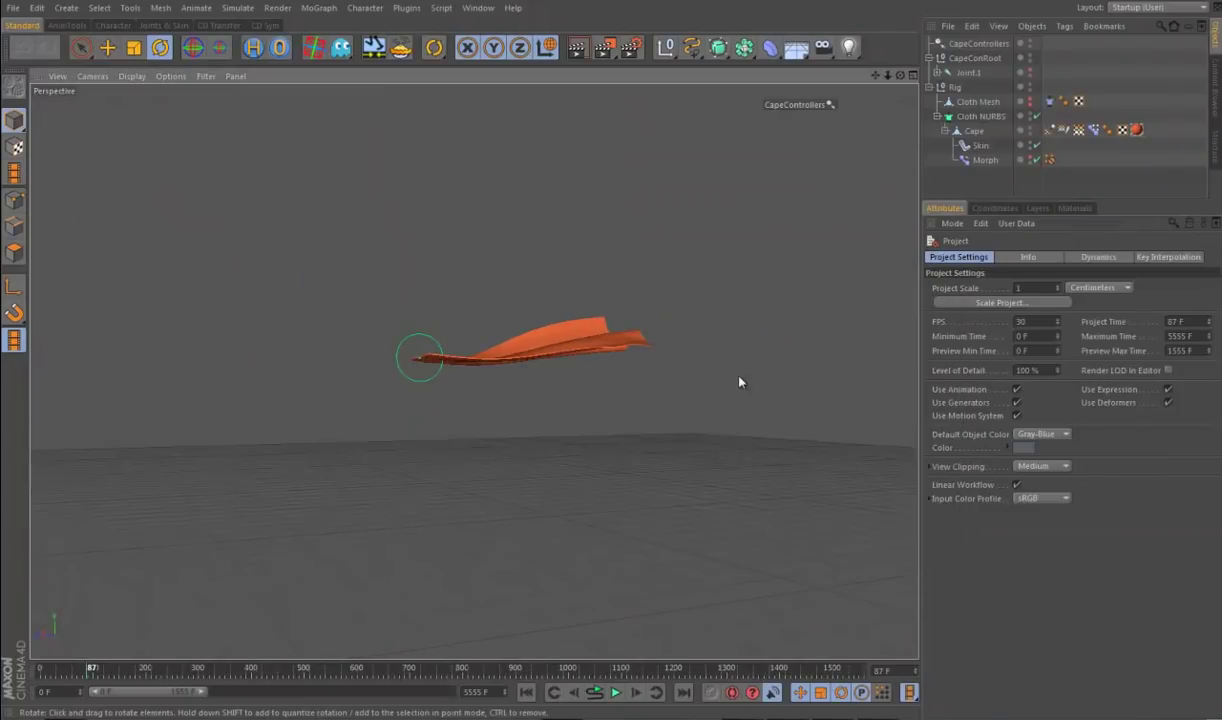
Step: Play the cape animation and rotate the CapeConRoot controller so the cape swings into a new direction
left_click_drag(535, 472, 562, 562, "alt")
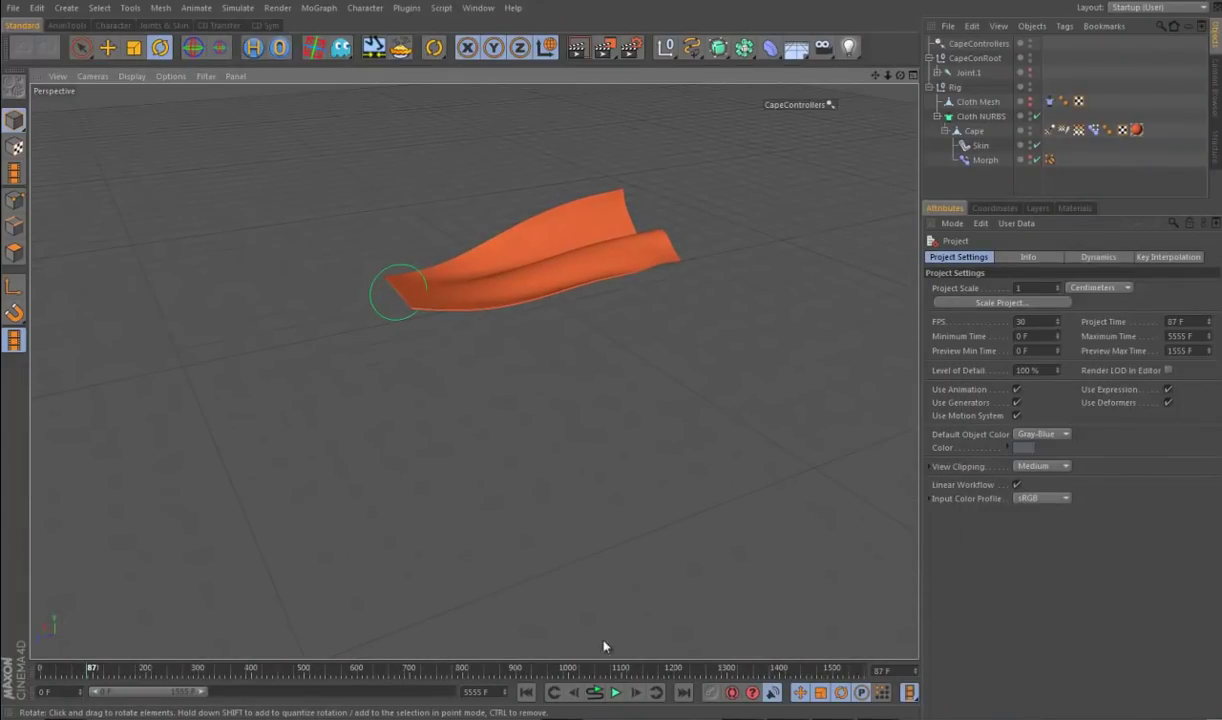
left_click(618, 696)
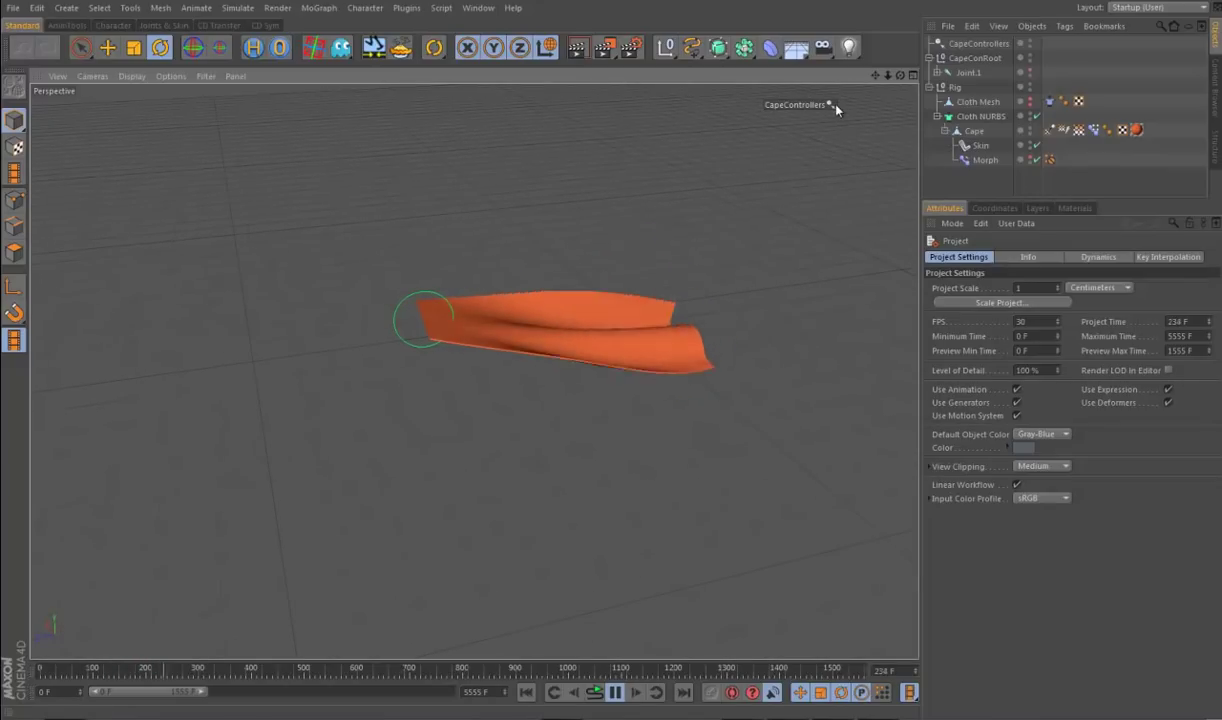
left_click(431, 300)
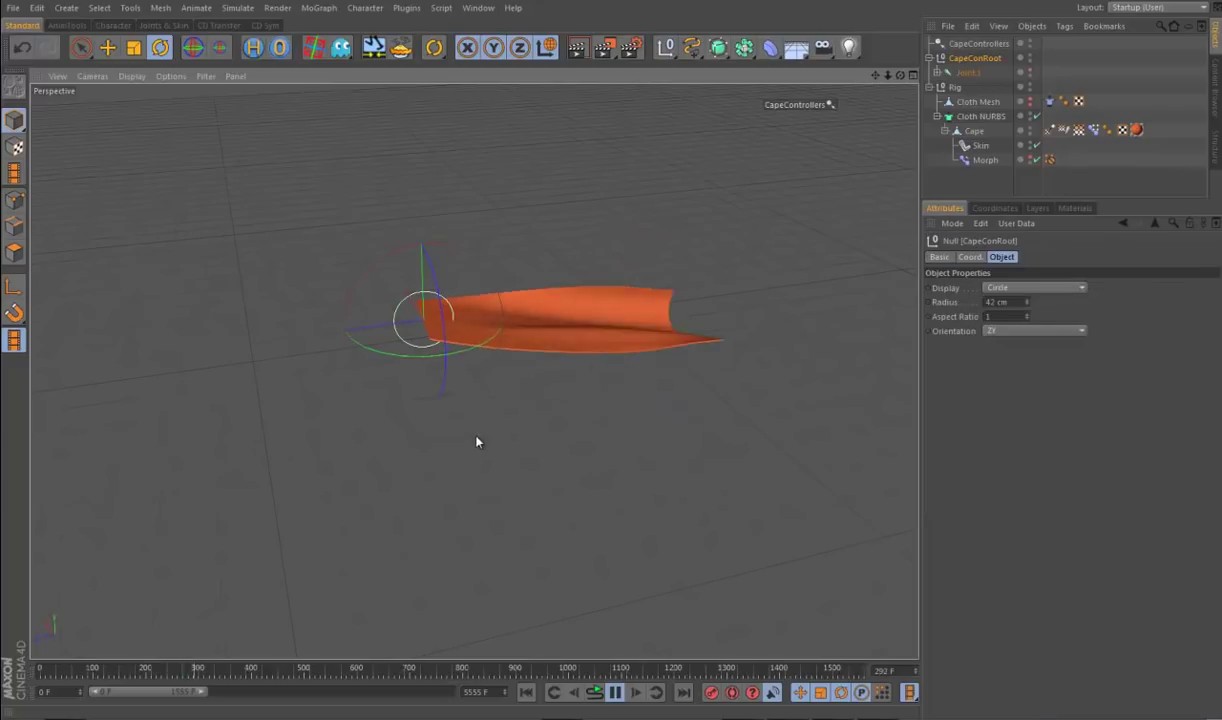
left_click_drag(458, 352, 400, 368)
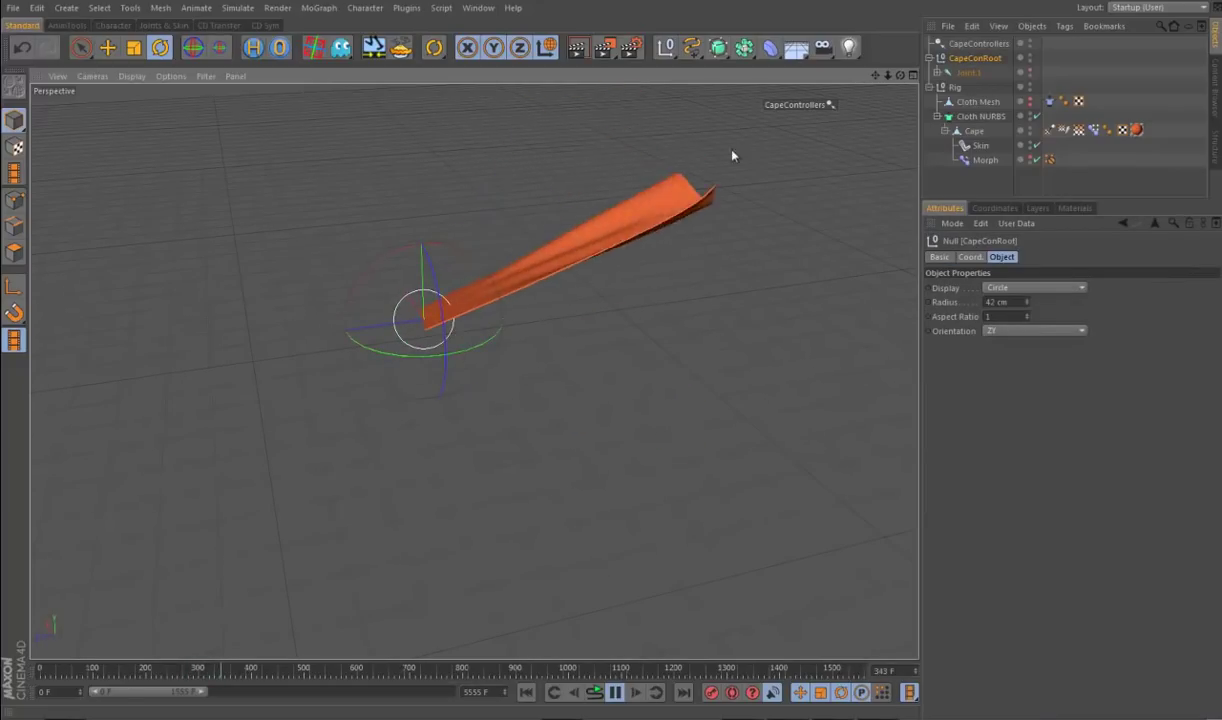
Step: Select all the cape's joints through the CapeControllers selection object and rotate them so the cape curls downward
double_click(826, 106)
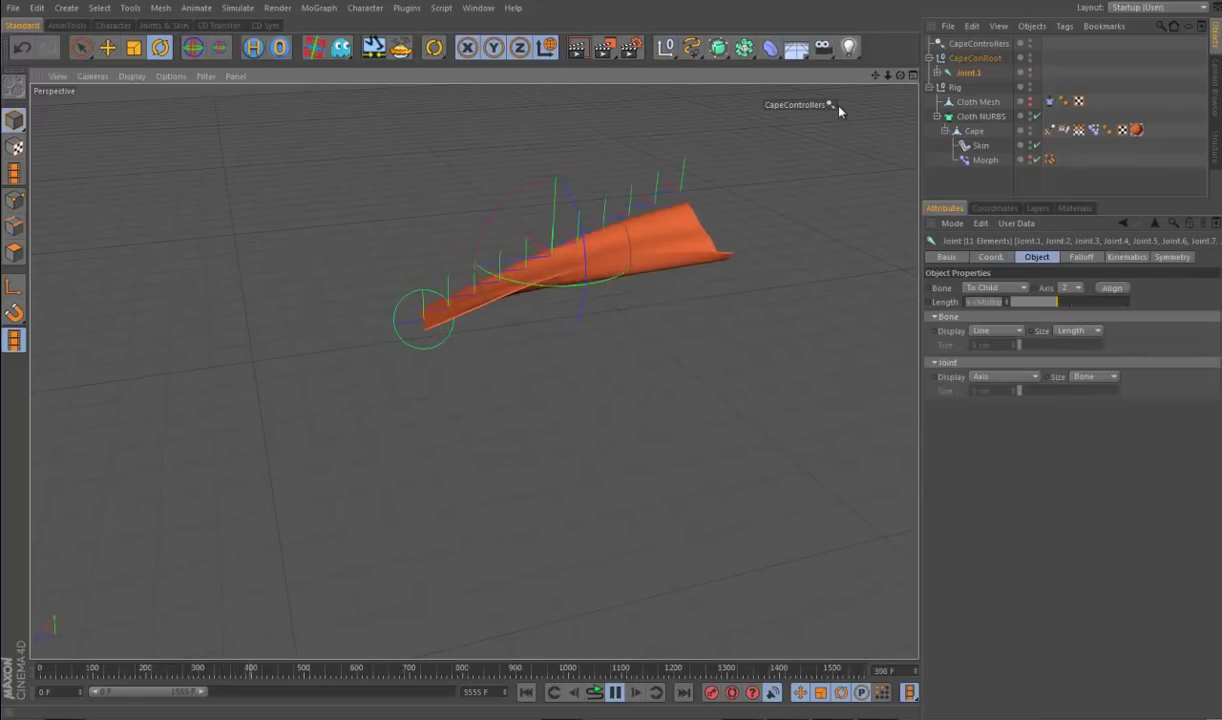
mouse_move(502, 207)
left_mouse_down()
mouse_move(527, 194)
mouse_move(494, 230)
mouse_move(516, 203)
mouse_move(502, 215)
left_mouse_up()
left_click_drag(559, 292, 502, 229)
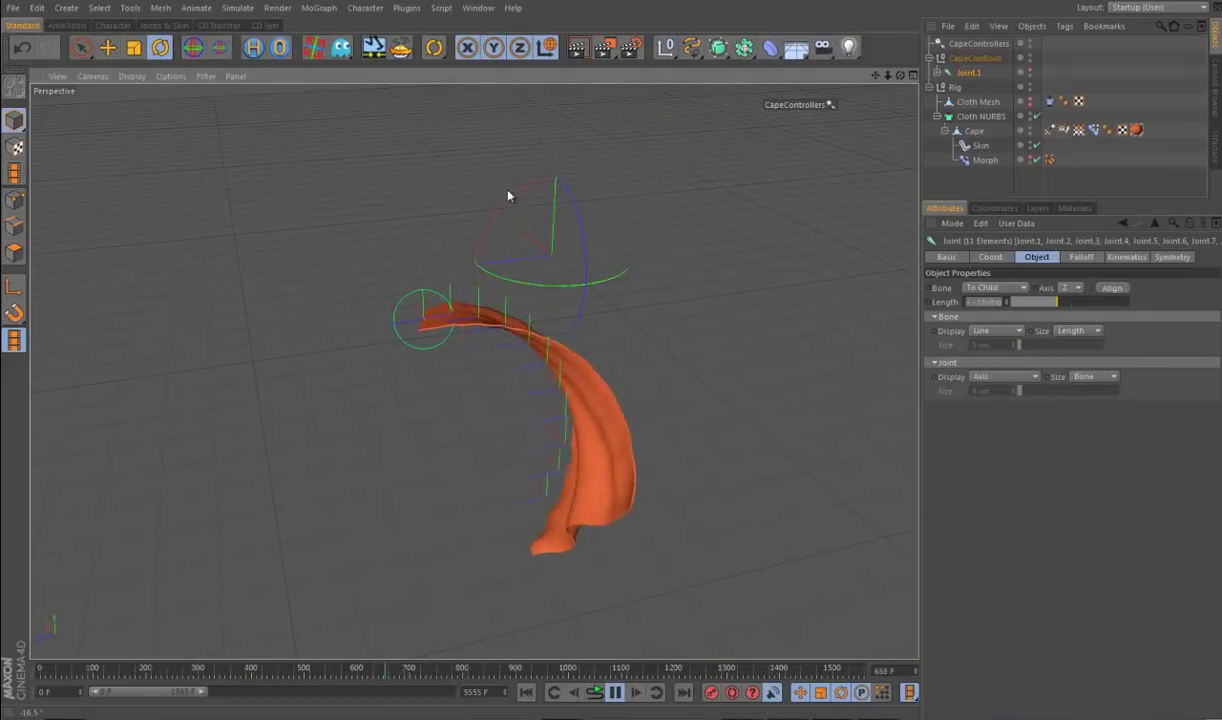
Step: Rotate the selected cape joints further to bend and twist the cape during playback, checking it from several angles
left_click_drag(588, 455, 615, 390, "alt")
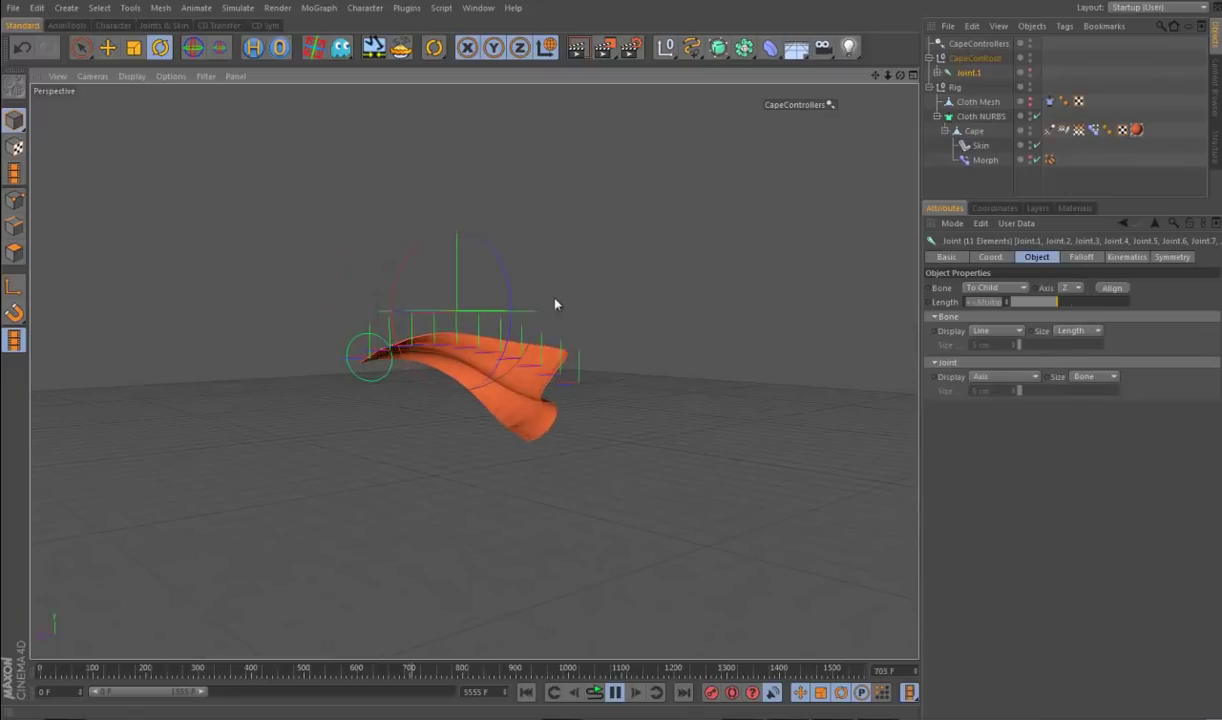
left_click_drag(513, 282, 505, 312)
left_click_drag(666, 496, 675, 346, "alt")
left_click_drag(692, 288, 683, 273)
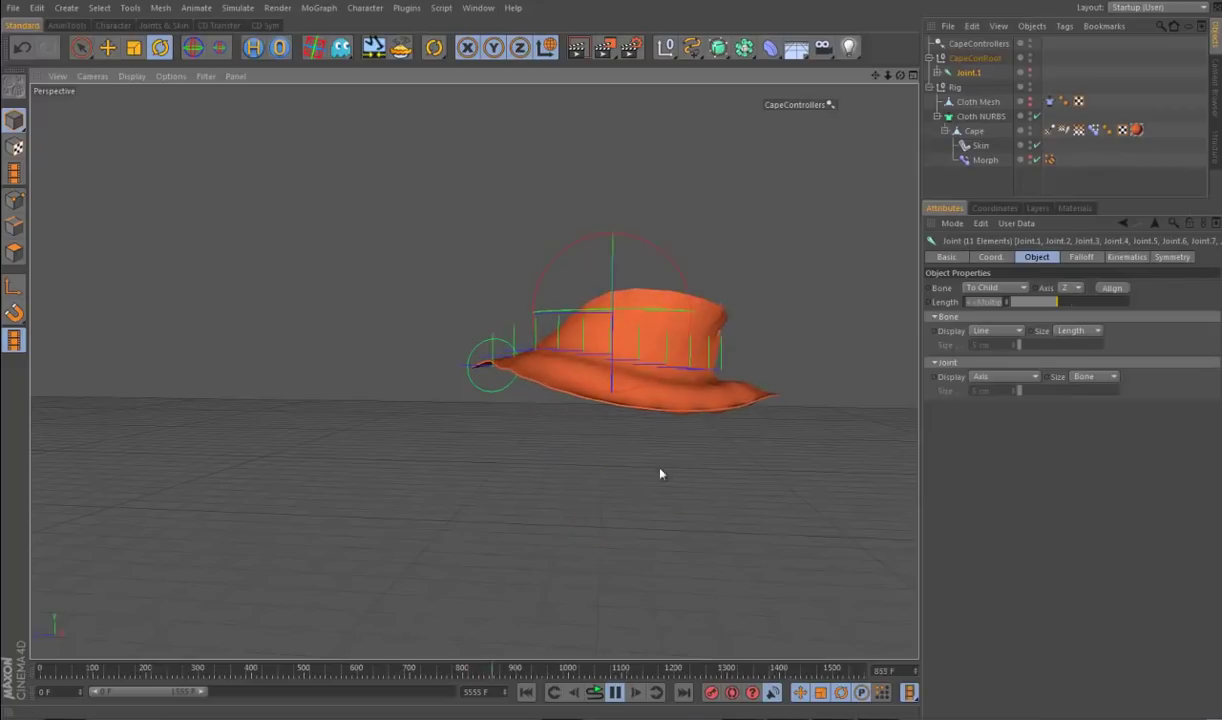
left_click_drag(614, 338, 613, 322)
left_click_drag(517, 488, 505, 517, "alt")
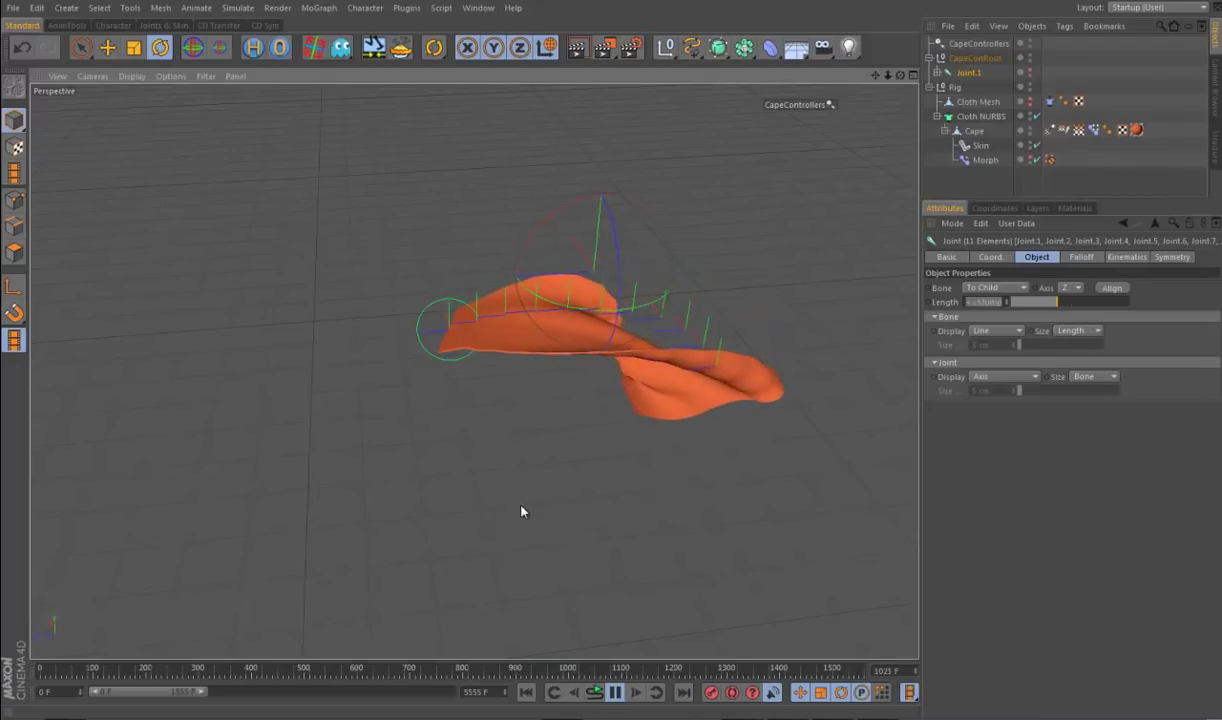
Step: Close all open projects without saving the changes
left_click(13, 7)
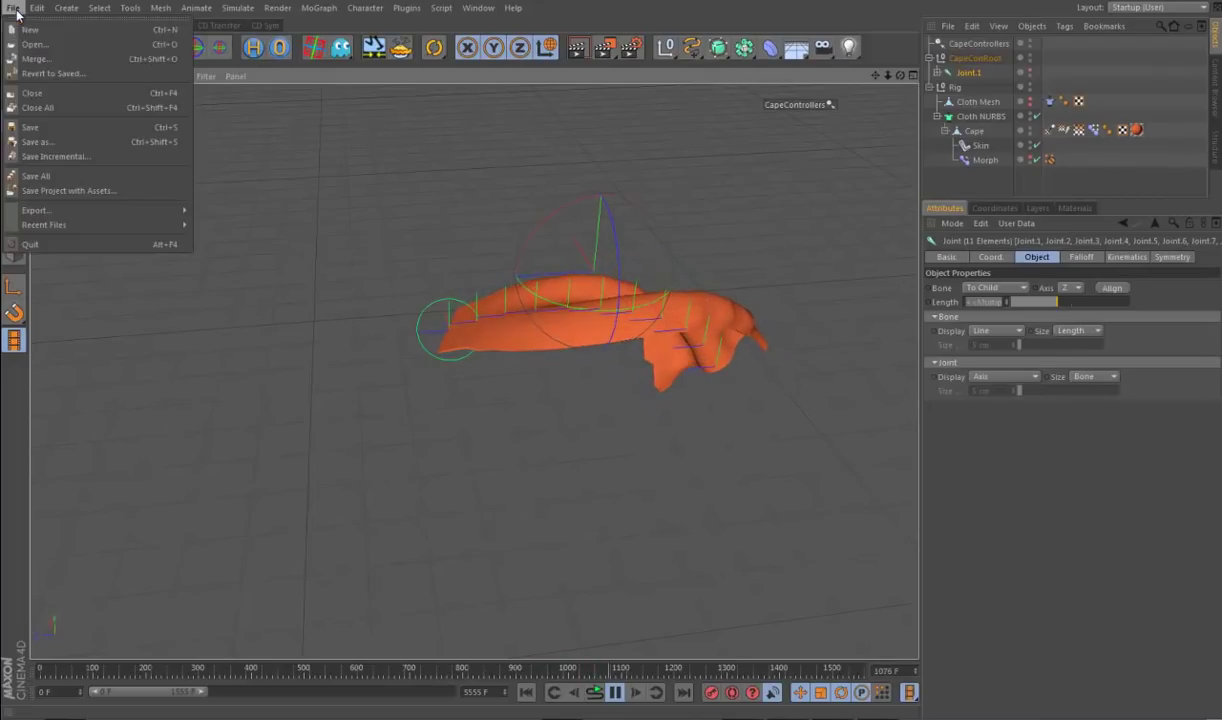
left_click(18, 110)
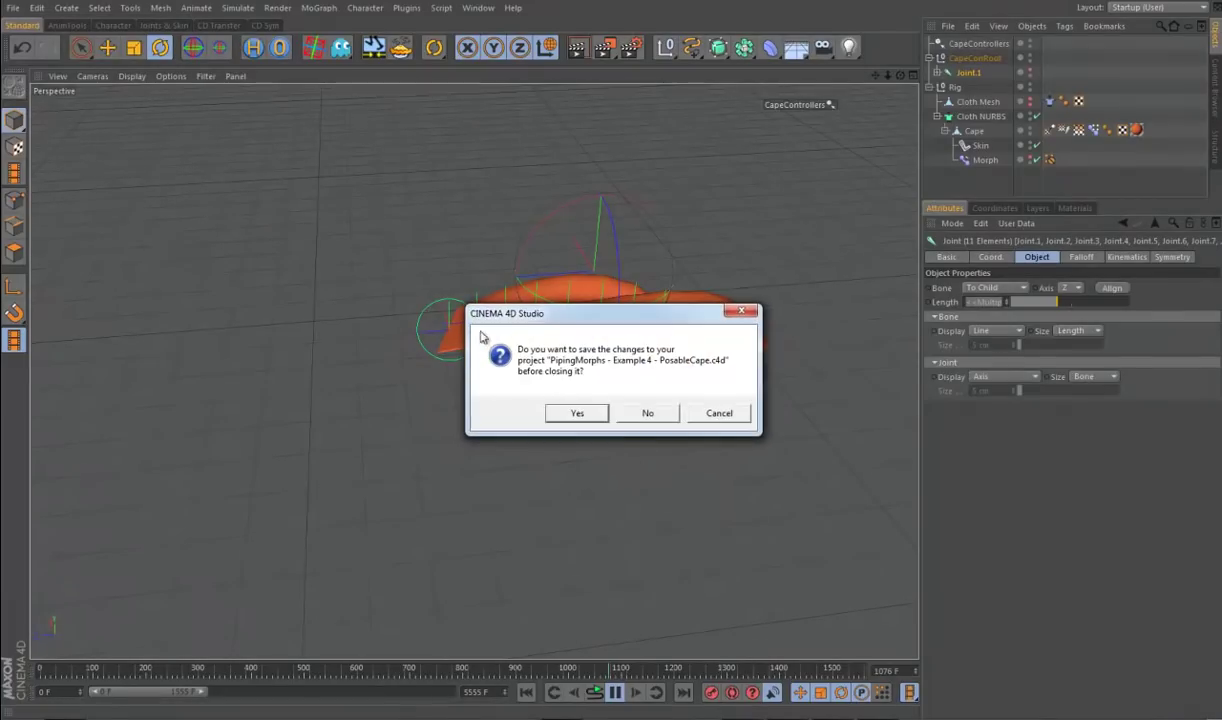
left_click(643, 419)
left_click(645, 417)
left_click(644, 417)
left_click(646, 418)
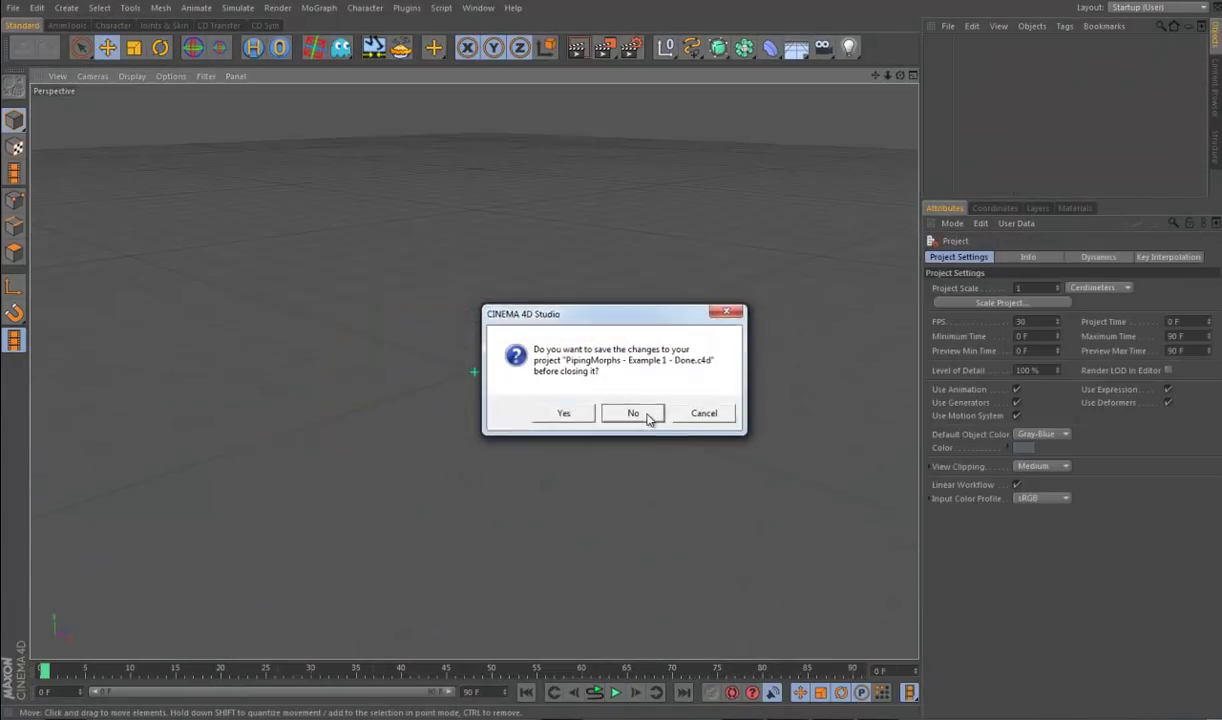
left_click(645, 418)
Step: Open Overlap StartFile and Spacing StartFile from the Maxon Training Files folder, minimize the folder window, and bring the Overlap StartFile scene forward
key("ctrl+o")
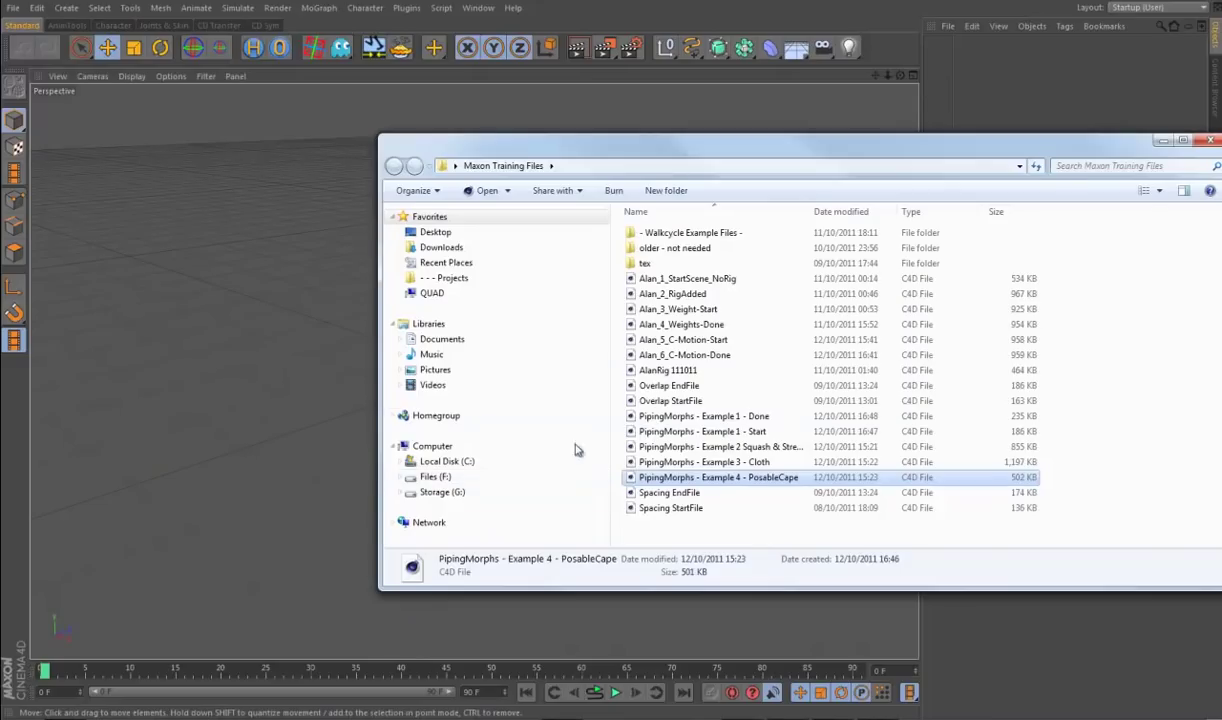
left_click_drag(756, 160, 683, 177)
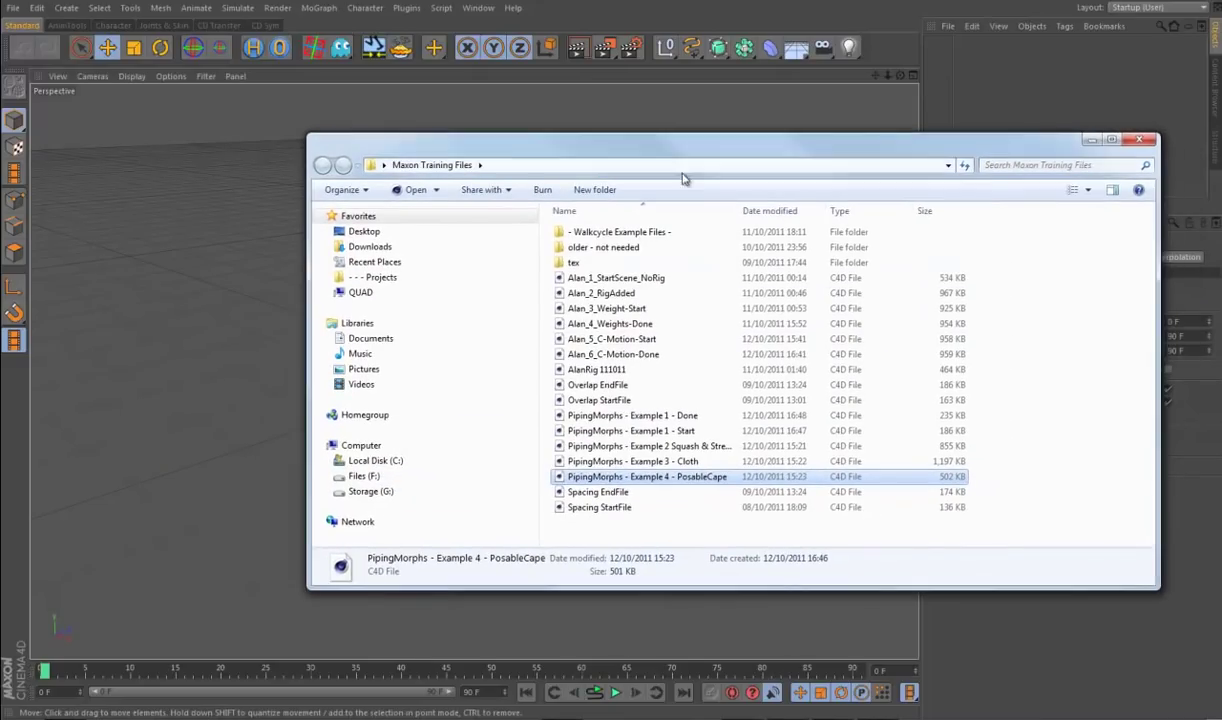
left_click(603, 401)
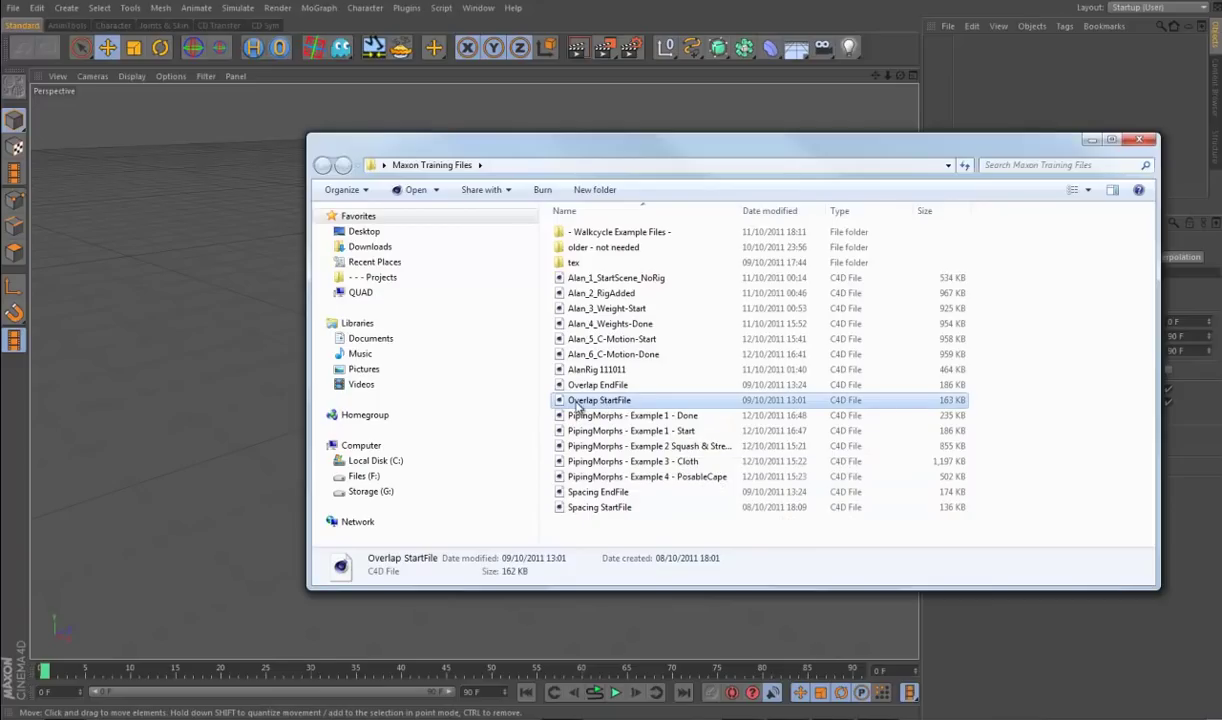
double_click(578, 403)
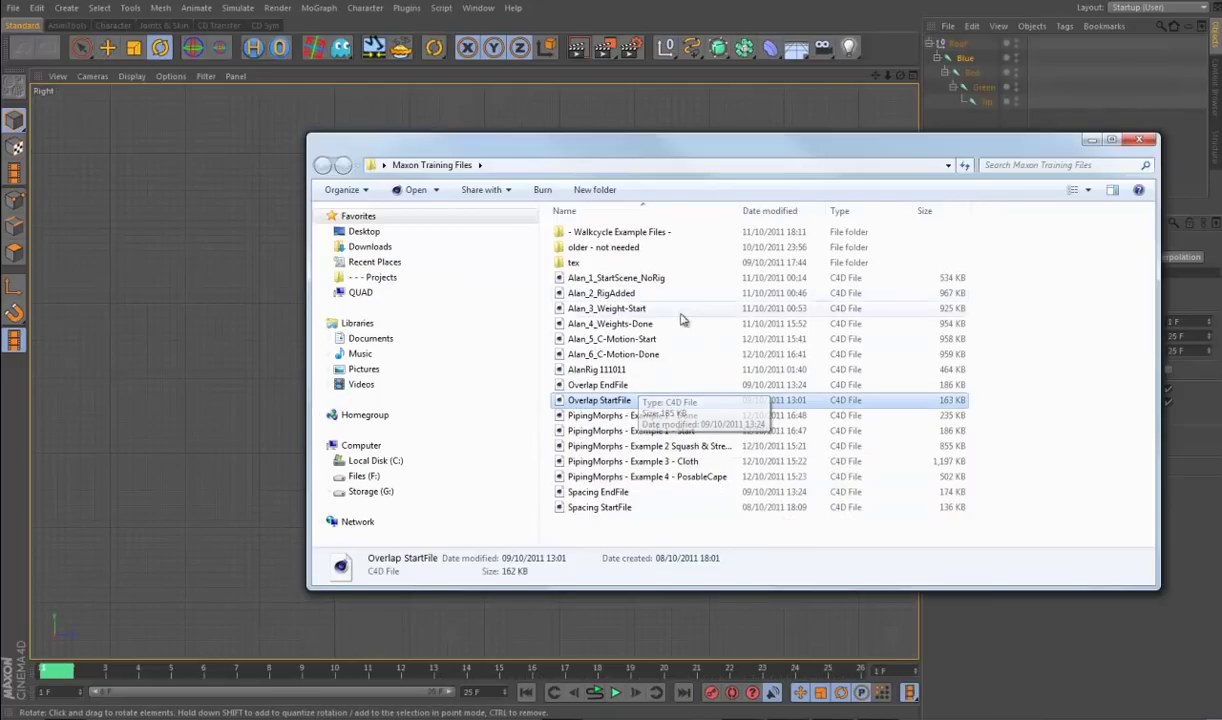
double_click(600, 508)
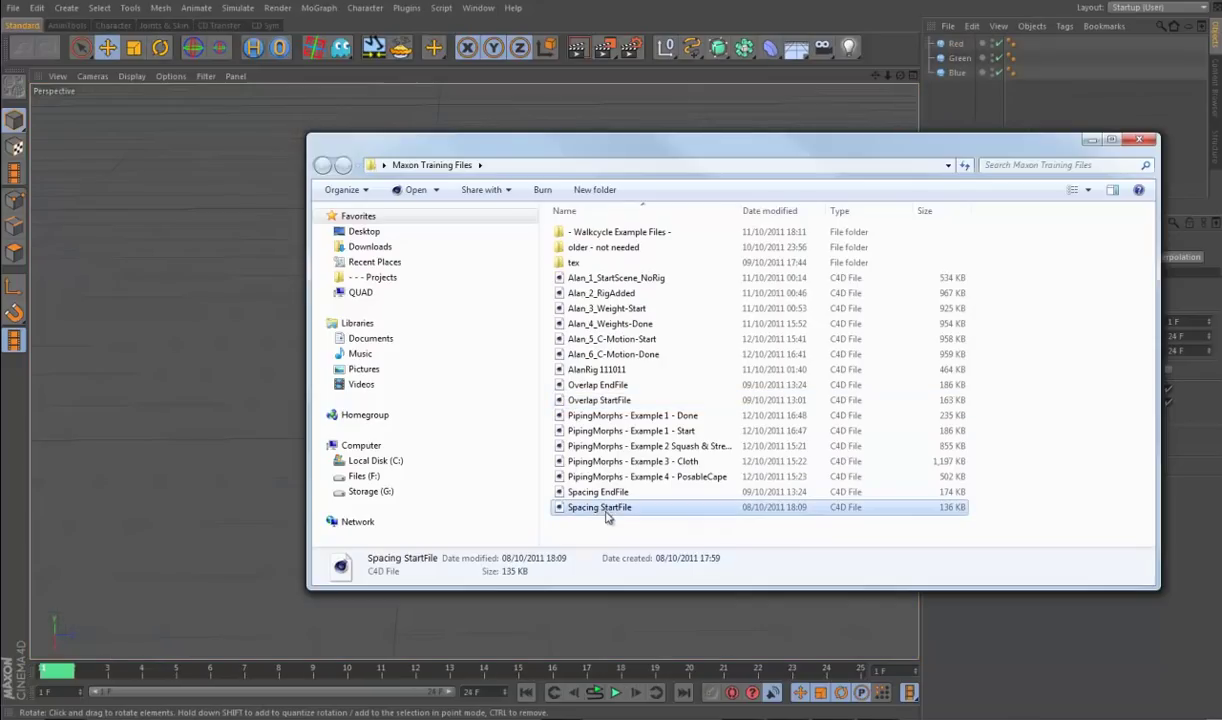
left_click(1090, 140)
left_click(480, 7)
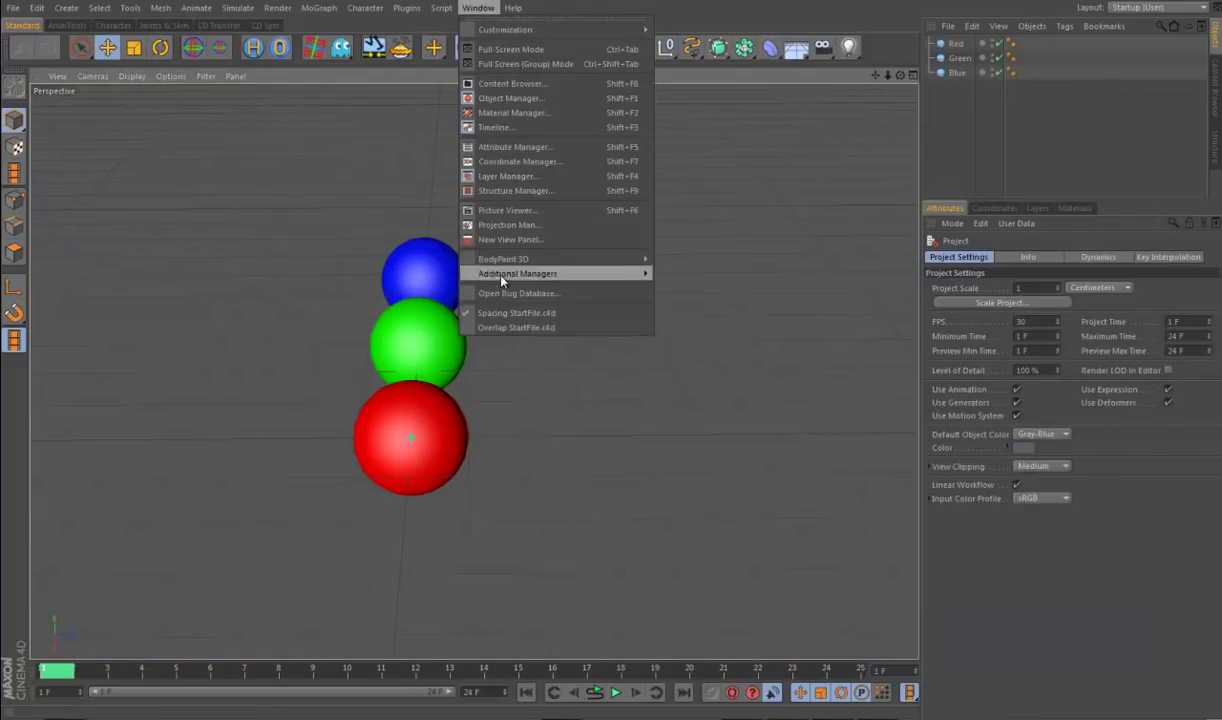
left_click(495, 327)
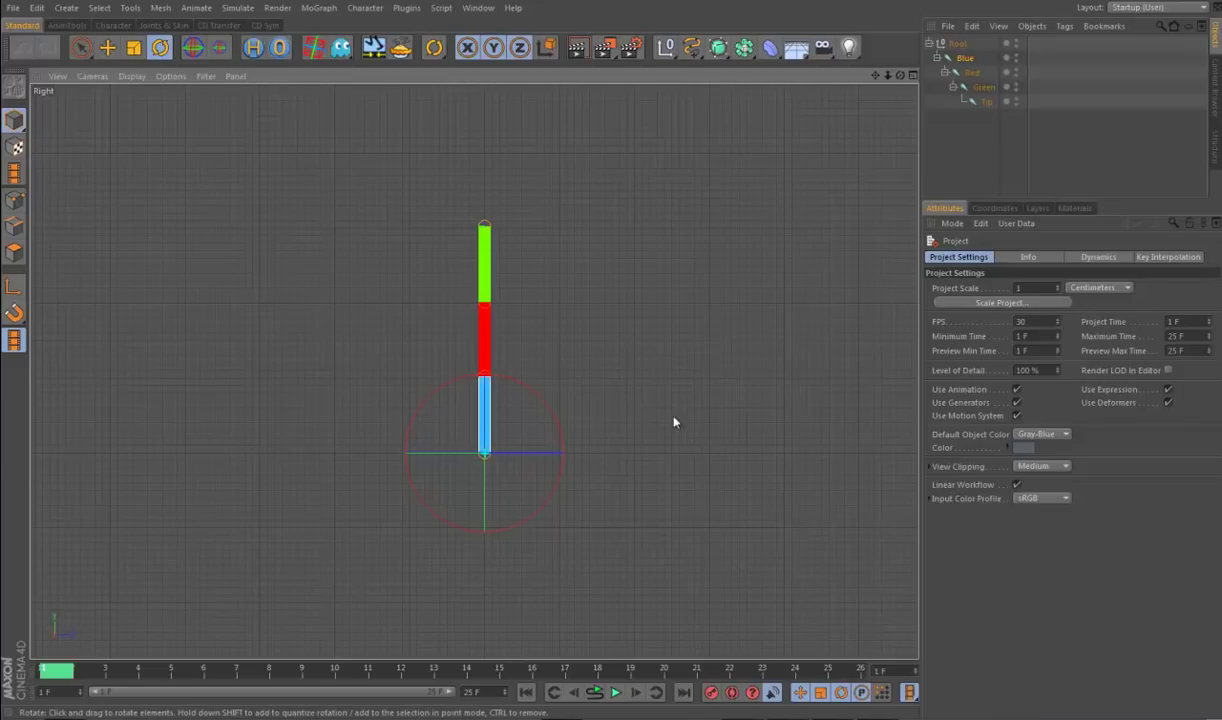
Step: Rotate the Blue joint so the whole chain leans left, and record that pose at frames 1 and 25
left_click(964, 59)
left_click(972, 73)
left_click(983, 87)
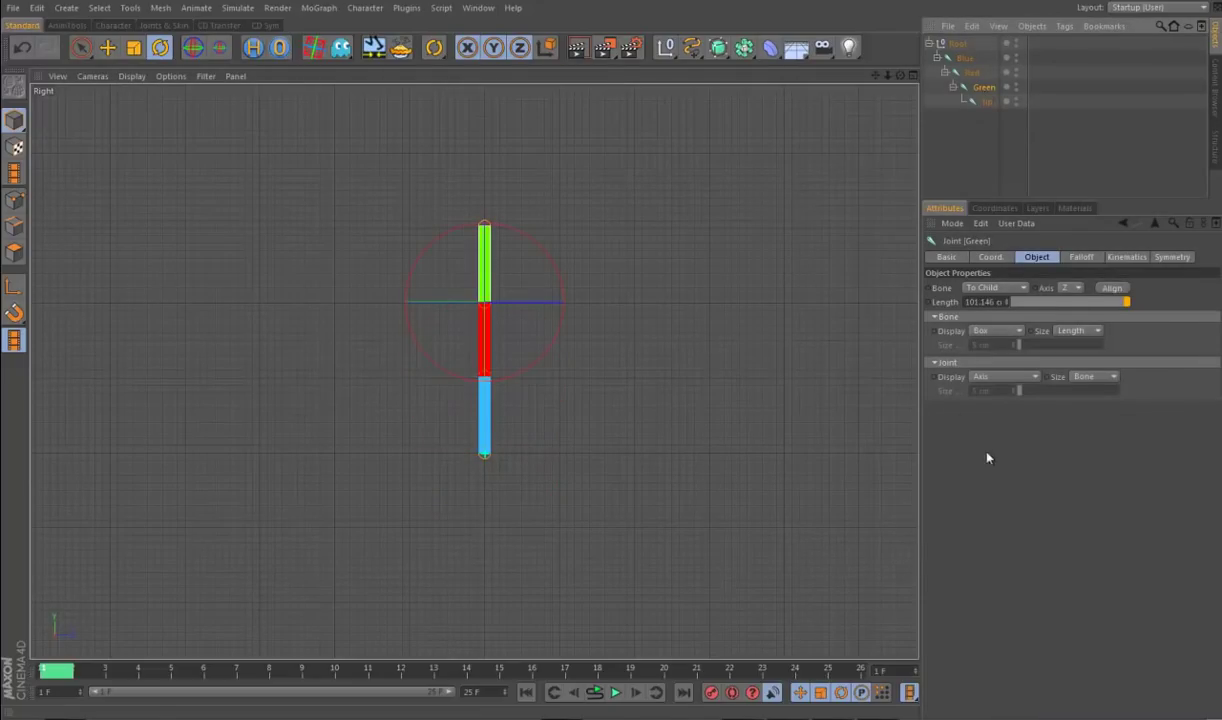
left_click(964, 58)
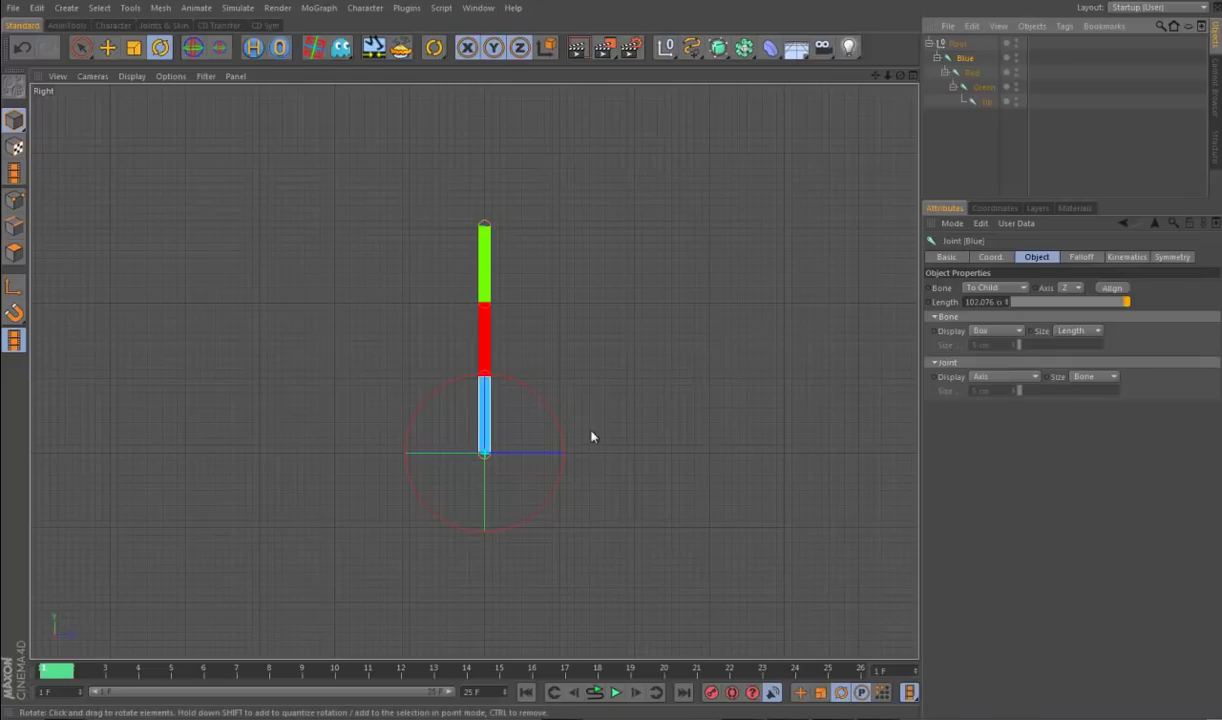
left_click_drag(556, 425, 492, 390)
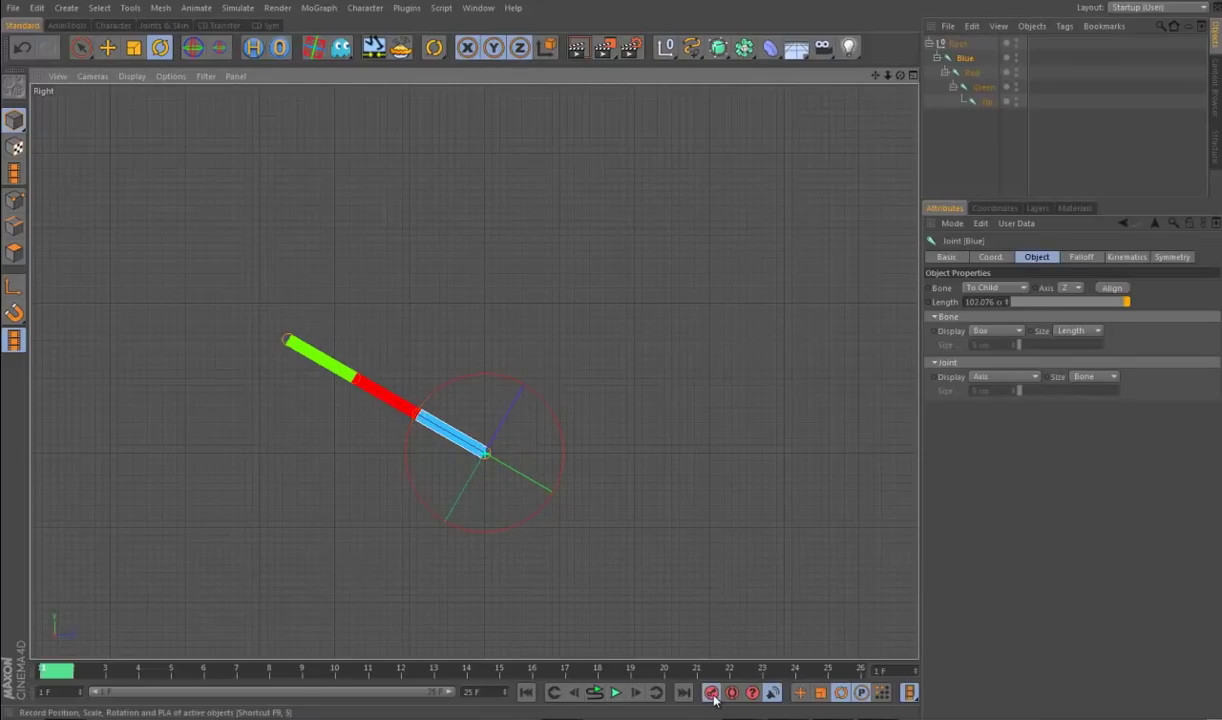
left_click_drag(449, 673, 845, 669)
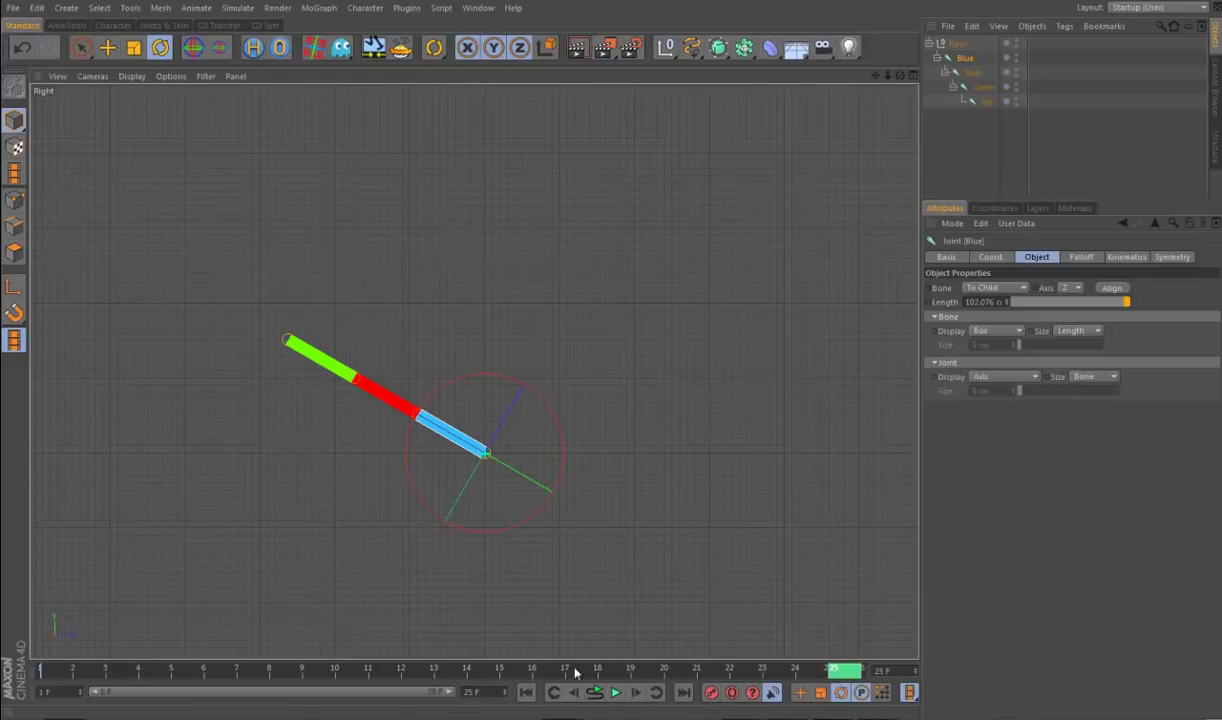
Step: At frame 13, rotate the Blue joint until the chain leans right as a mirror of the first pose, and record a keyframe
left_click(445, 671)
left_click_drag(559, 437, 463, 563)
key("ctrl+z")
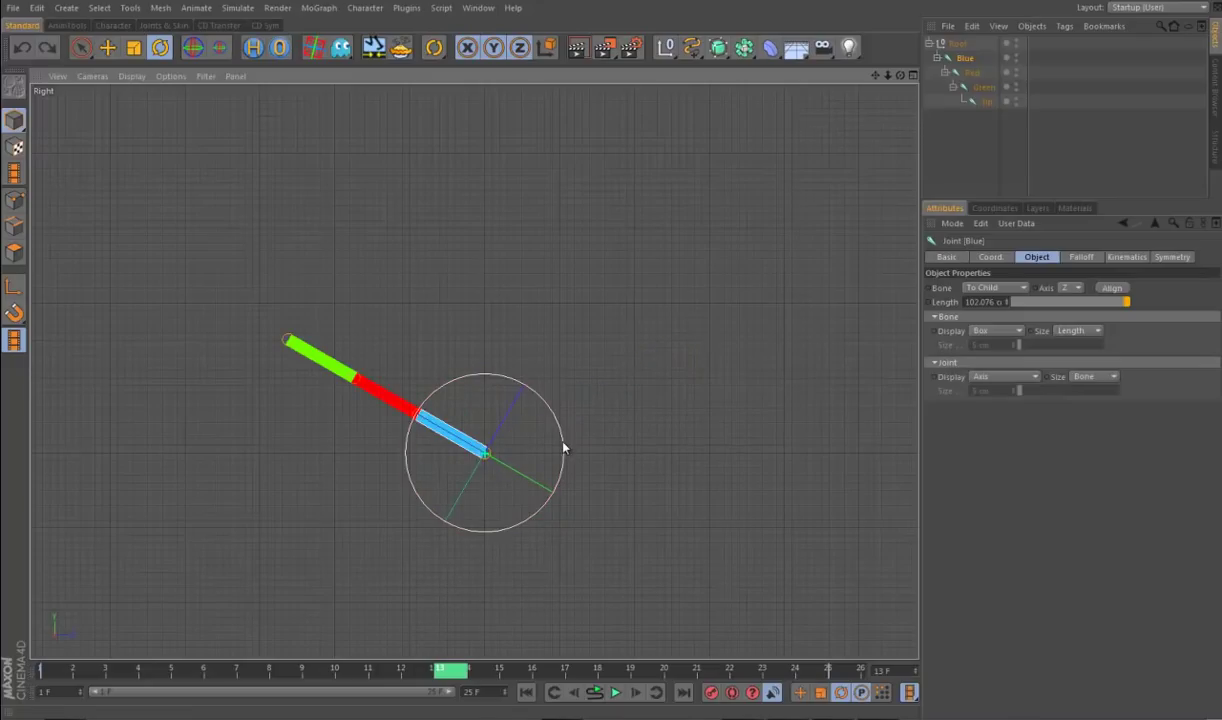
left_click_drag(563, 450, 410, 617)
key("ctrl+z")
left_click_drag(562, 455, 535, 518)
key("ctrl+z")
left_click_drag(562, 453, 448, 557)
key("ctrl+z")
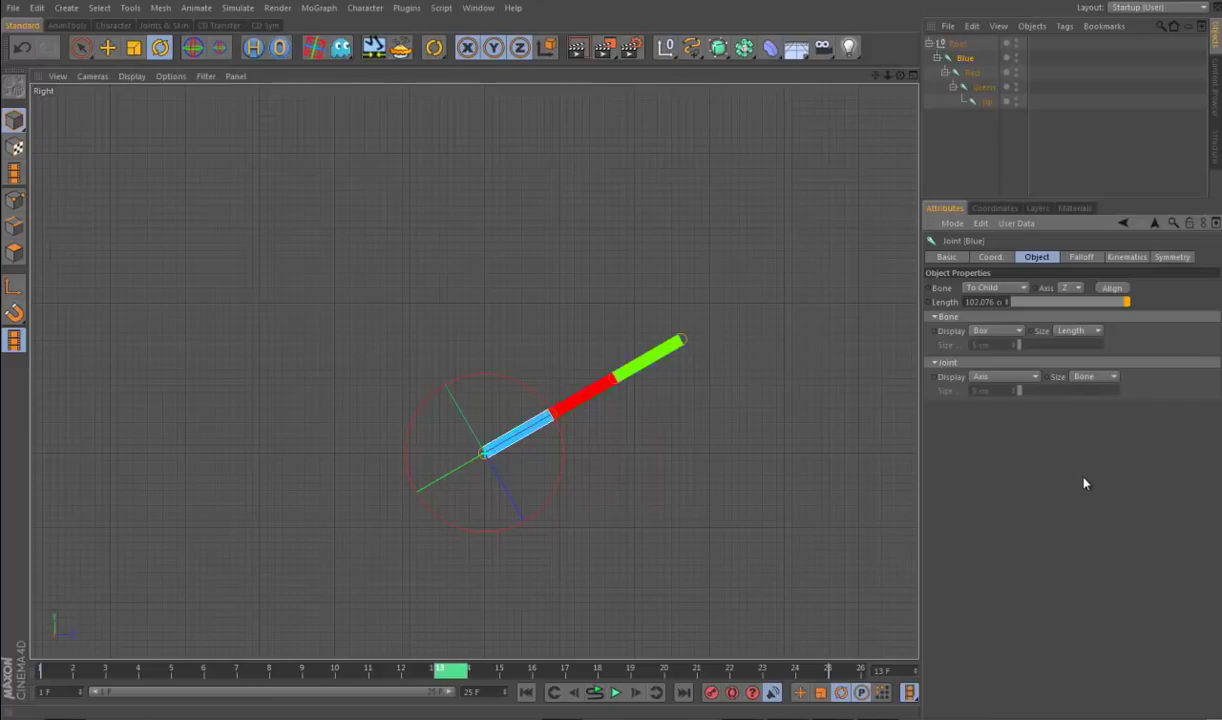
Step: Open the project's key interpolation settings, and set all of the Blue joint's keys to linear interpolation in the Timeline
key("ctrl+d")
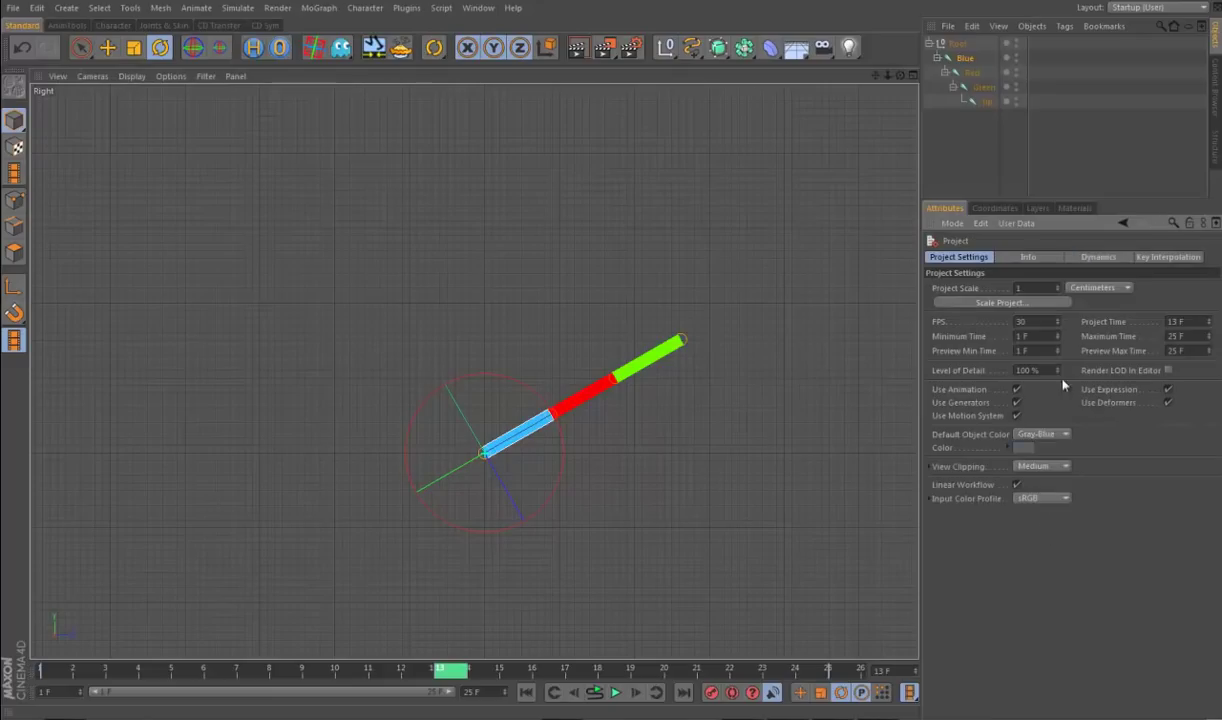
left_click(1172, 258)
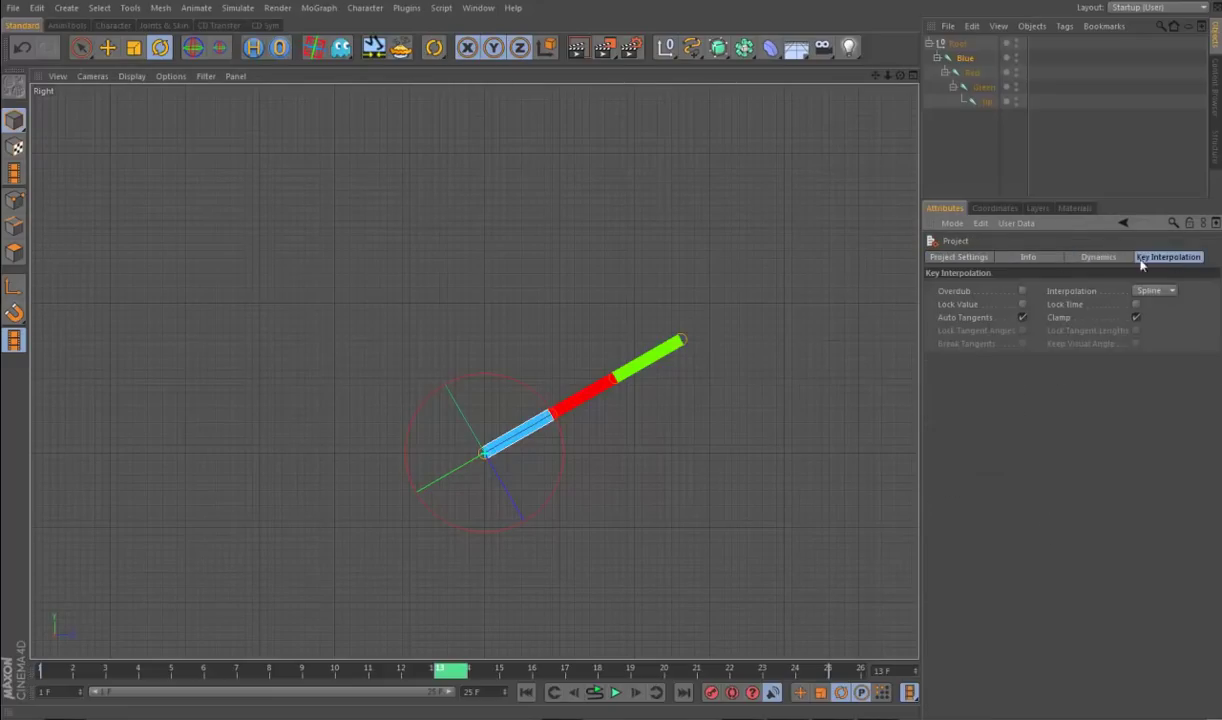
left_click(1150, 319)
key("shift+F3")
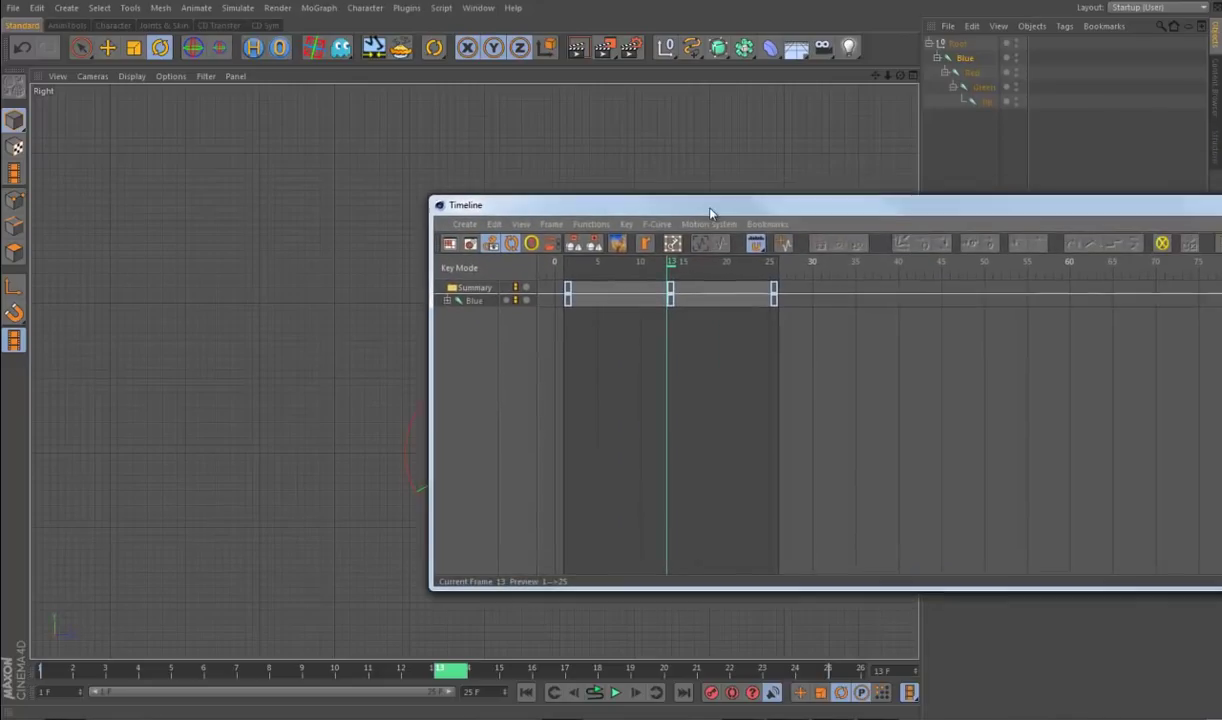
left_click_drag(843, 345, 557, 290)
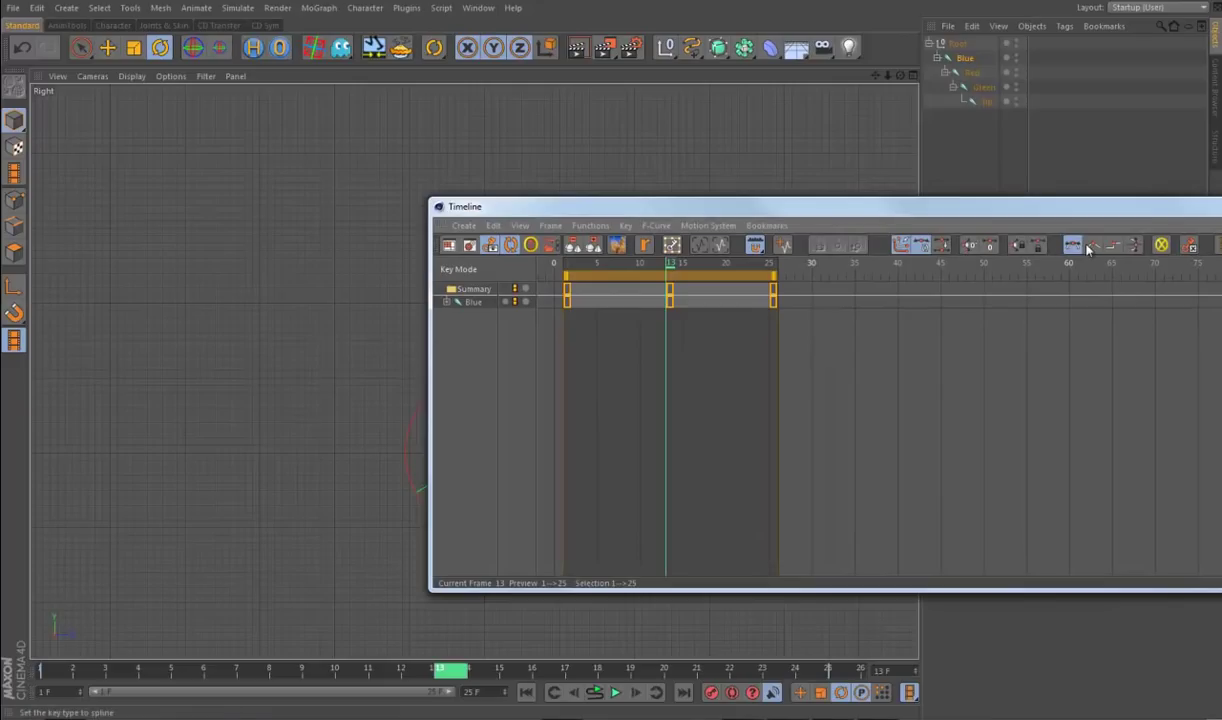
left_click_drag(1045, 208, 1221, 129)
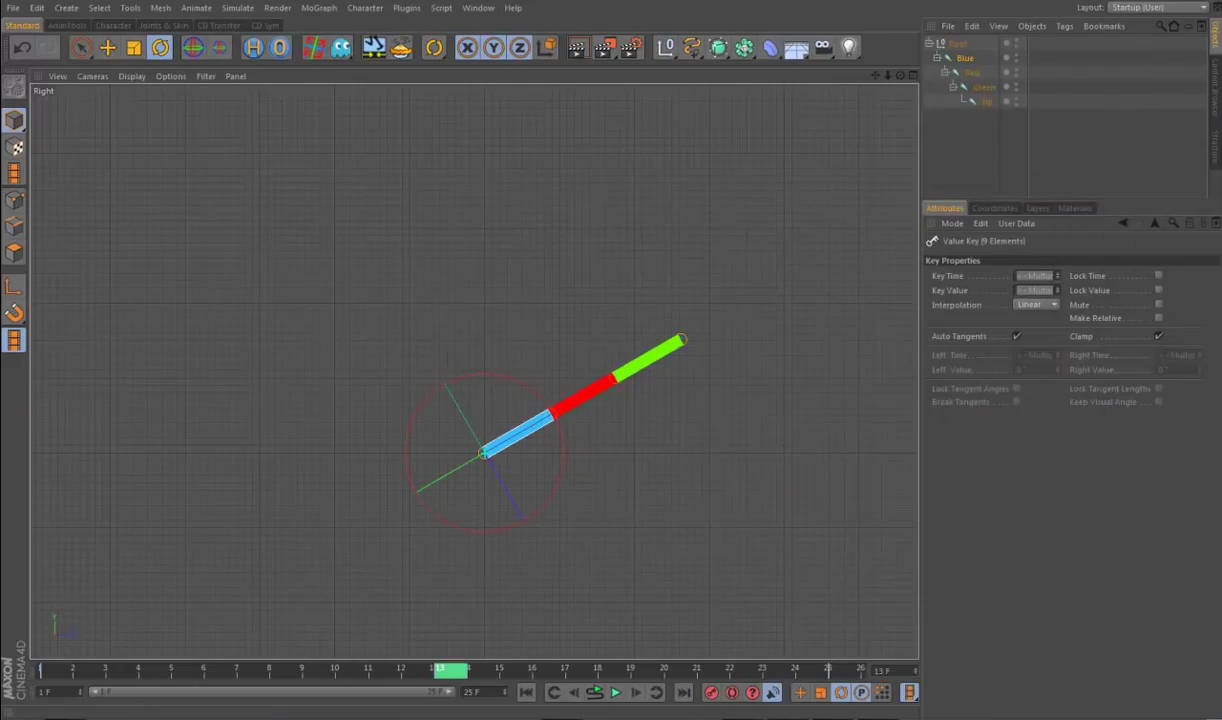
Step: Play the Blue joint's linear swing, stop it, and return to frame 1
left_click(615, 692)
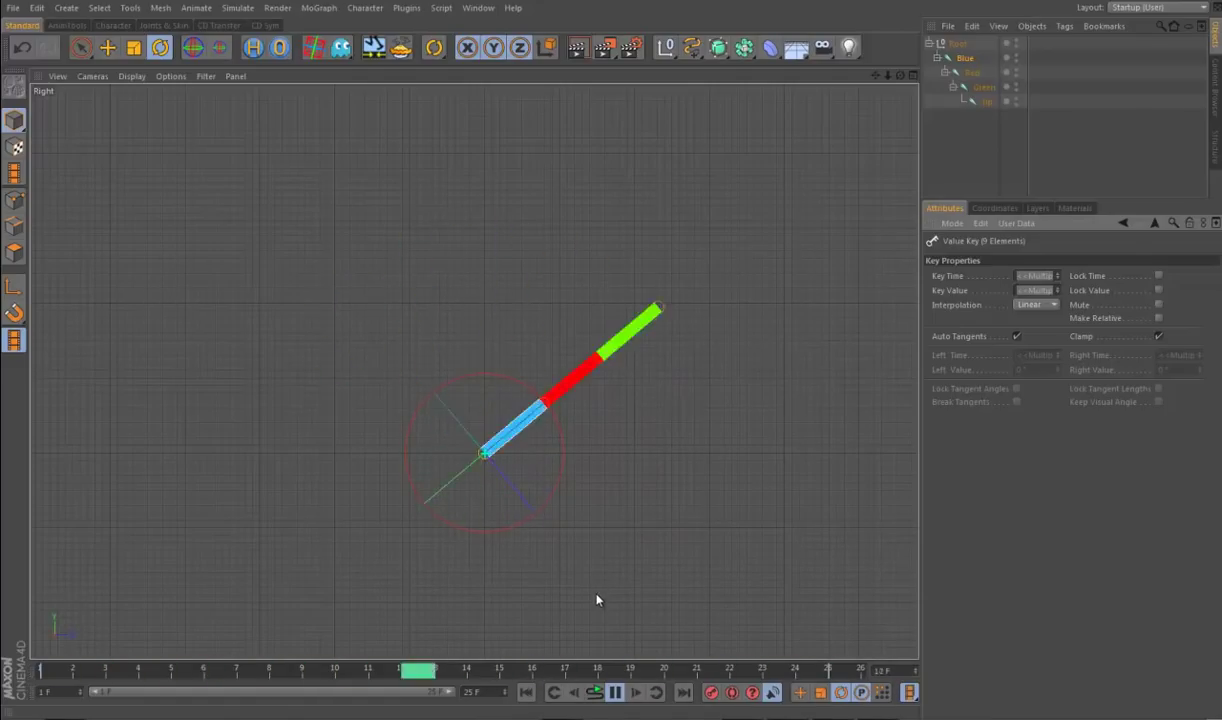
left_click(617, 693)
left_click_drag(556, 673, 48, 672)
Step: Select the Red and Green joints together and record keyframes for them at frames 1, 13 and 25
left_click(966, 74)
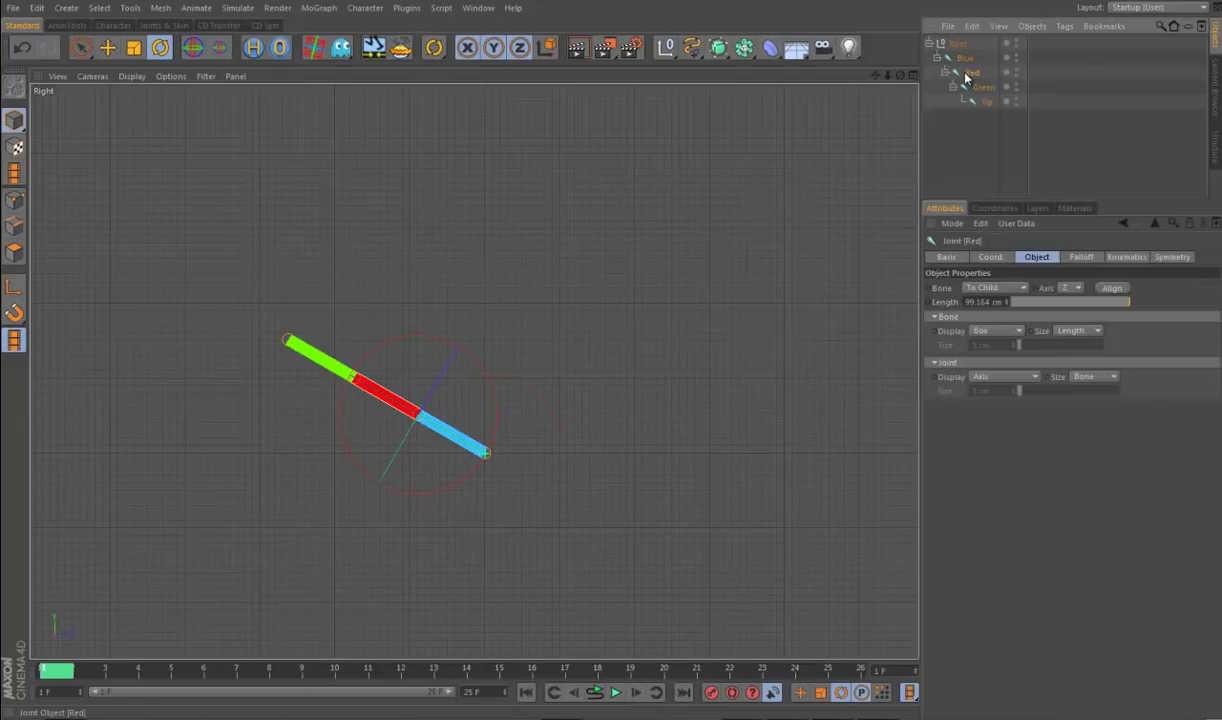
left_click(981, 88, "ctrl")
left_click(711, 694)
left_click(451, 669)
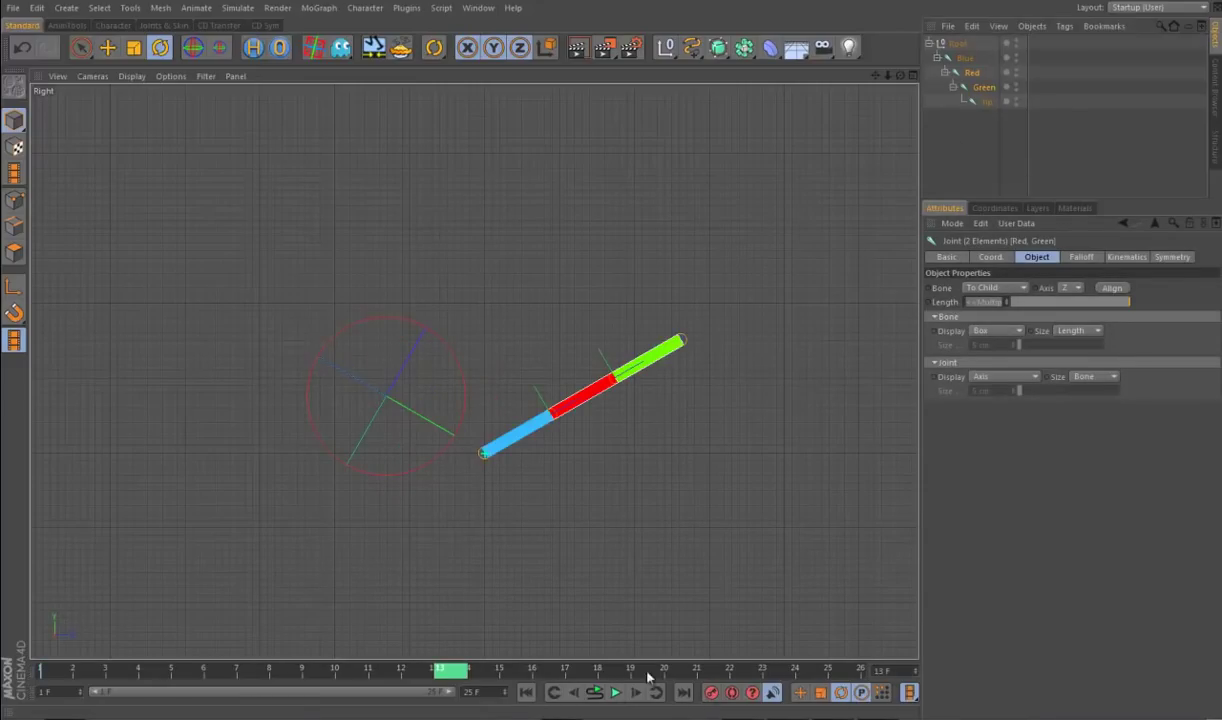
left_click(838, 666)
left_click(711, 692)
Step: Play the straight swing from frame 1, and scrub through it to the upright pose at frame 7
left_click_drag(835, 671, 1, 668)
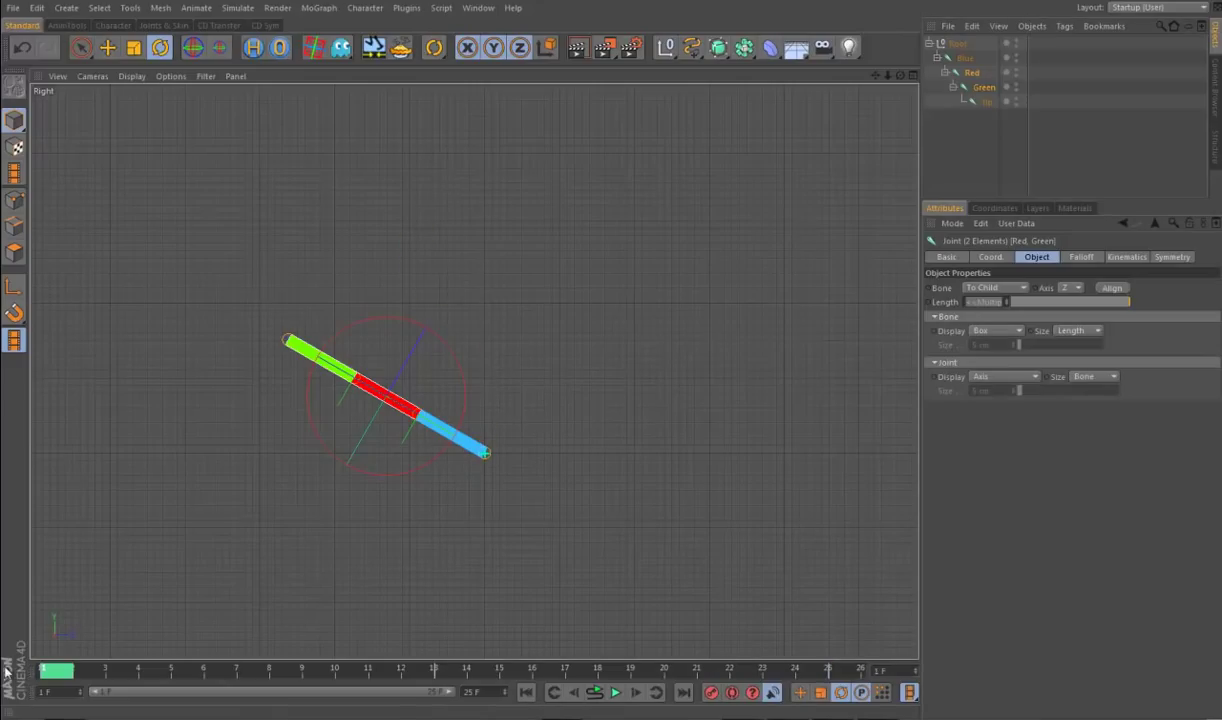
left_click(615, 692)
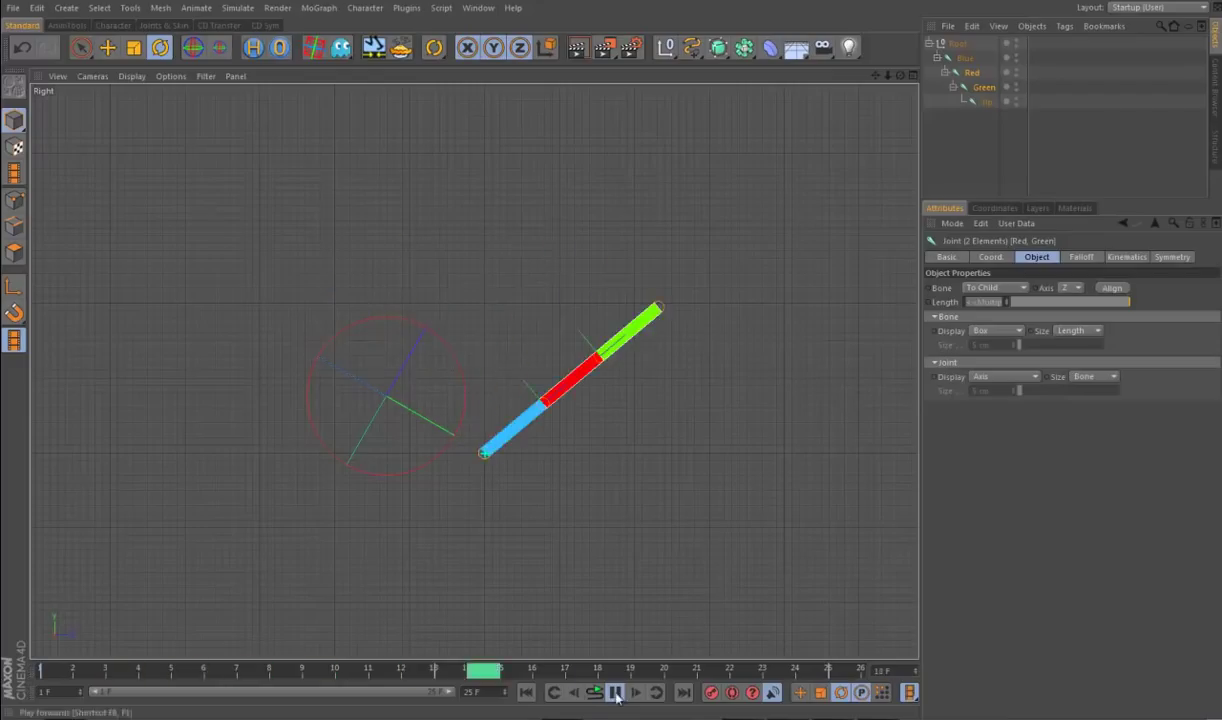
left_click(615, 692)
left_click_drag(80, 676, 18, 676)
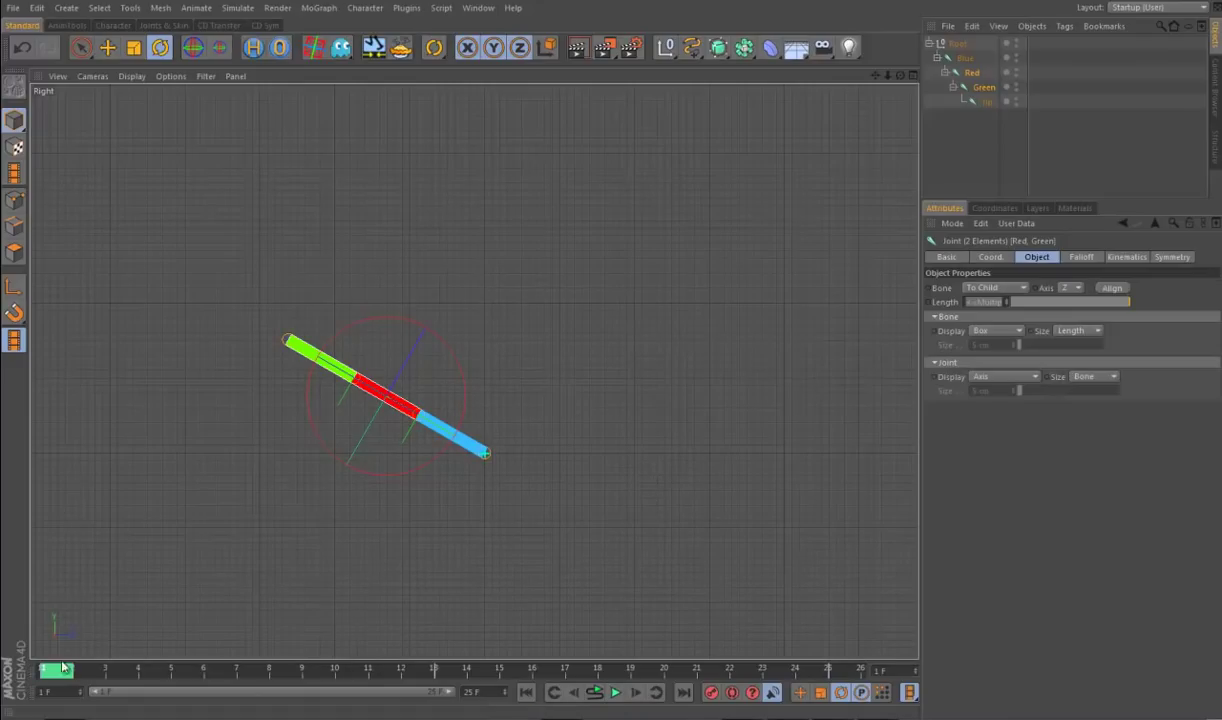
mouse_move(55, 669)
left_mouse_down()
mouse_move(155, 669)
mouse_move(60, 672)
left_mouse_up()
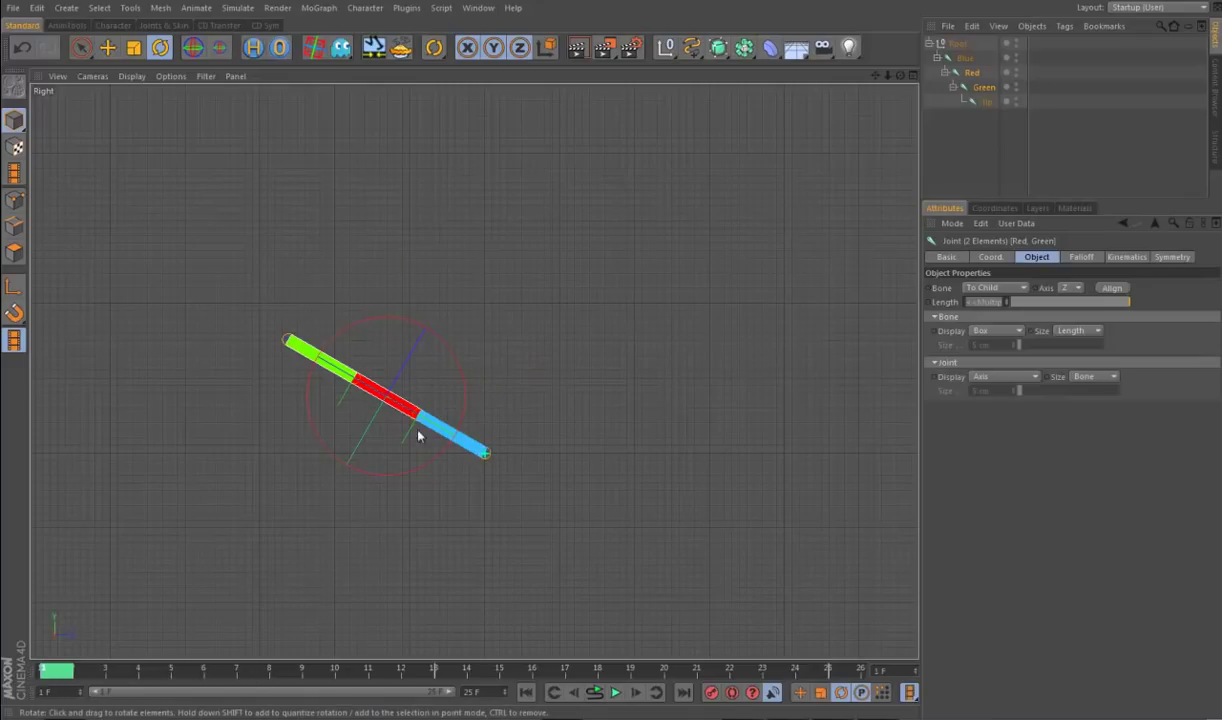
mouse_move(57, 670)
left_mouse_down()
mouse_move(465, 717)
mouse_move(286, 714)
mouse_move(226, 701)
mouse_move(423, 712)
mouse_move(367, 714)
mouse_move(840, 703)
mouse_move(251, 642)
mouse_move(706, 646)
mouse_move(221, 666)
mouse_move(420, 671)
mouse_move(2, 655)
mouse_move(480, 672)
mouse_move(68, 675)
mouse_move(250, 672)
left_mouse_up()
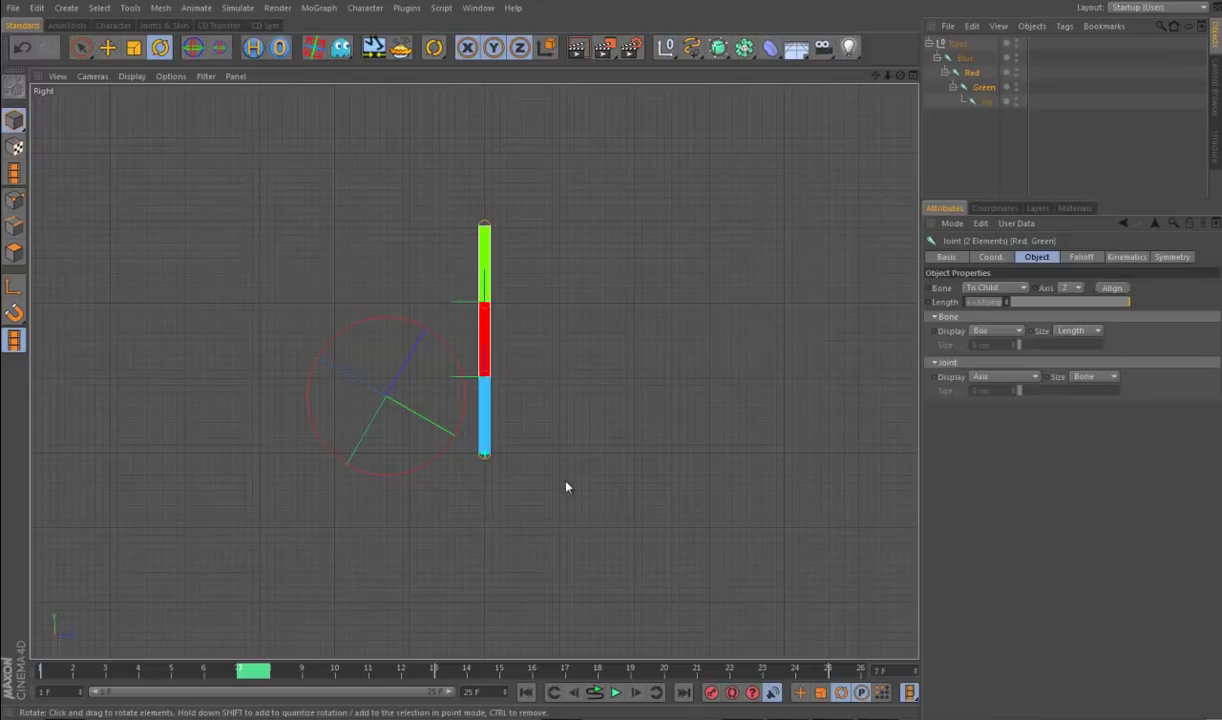
mouse_move(254, 678)
left_mouse_down()
mouse_move(161, 690)
mouse_move(48, 681)
mouse_move(286, 684)
mouse_move(252, 684)
mouse_move(232, 703)
mouse_move(830, 708)
mouse_move(50, 710)
mouse_move(252, 715)
left_mouse_up()
Step: Enable Autokeying, and at frame 7 rotate the Red and Green joints left so they drag behind the Blue joint
left_click(487, 345)
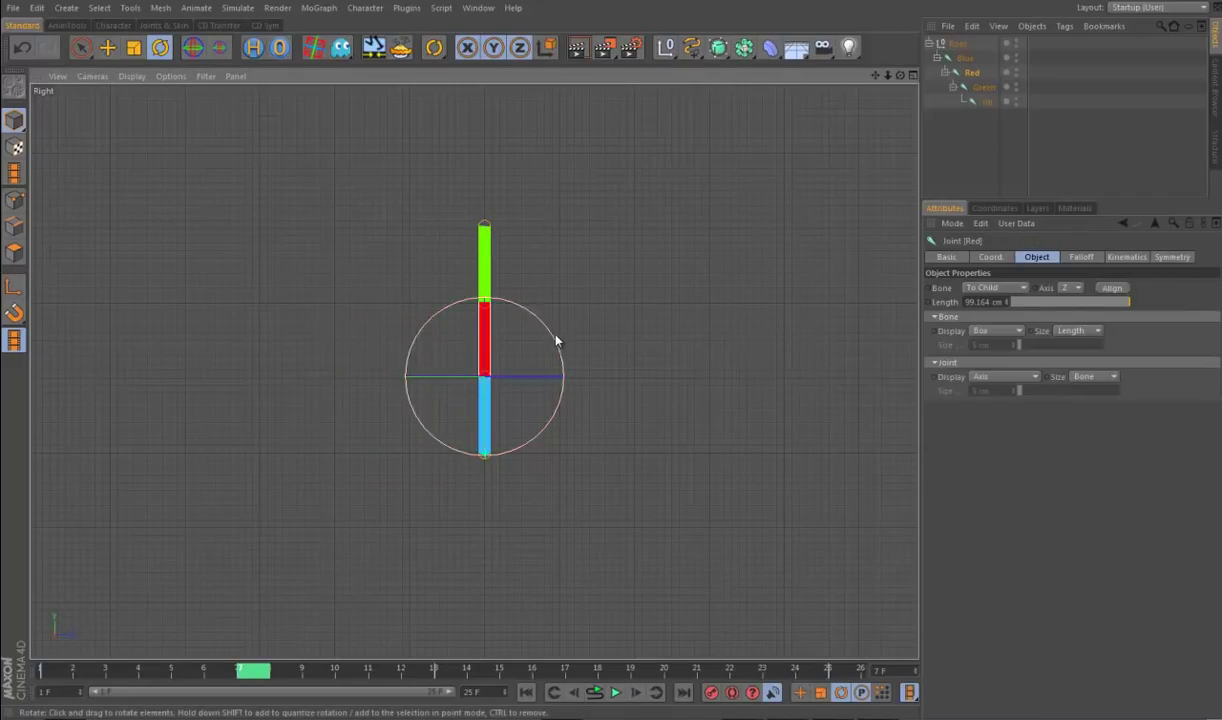
left_click(733, 692)
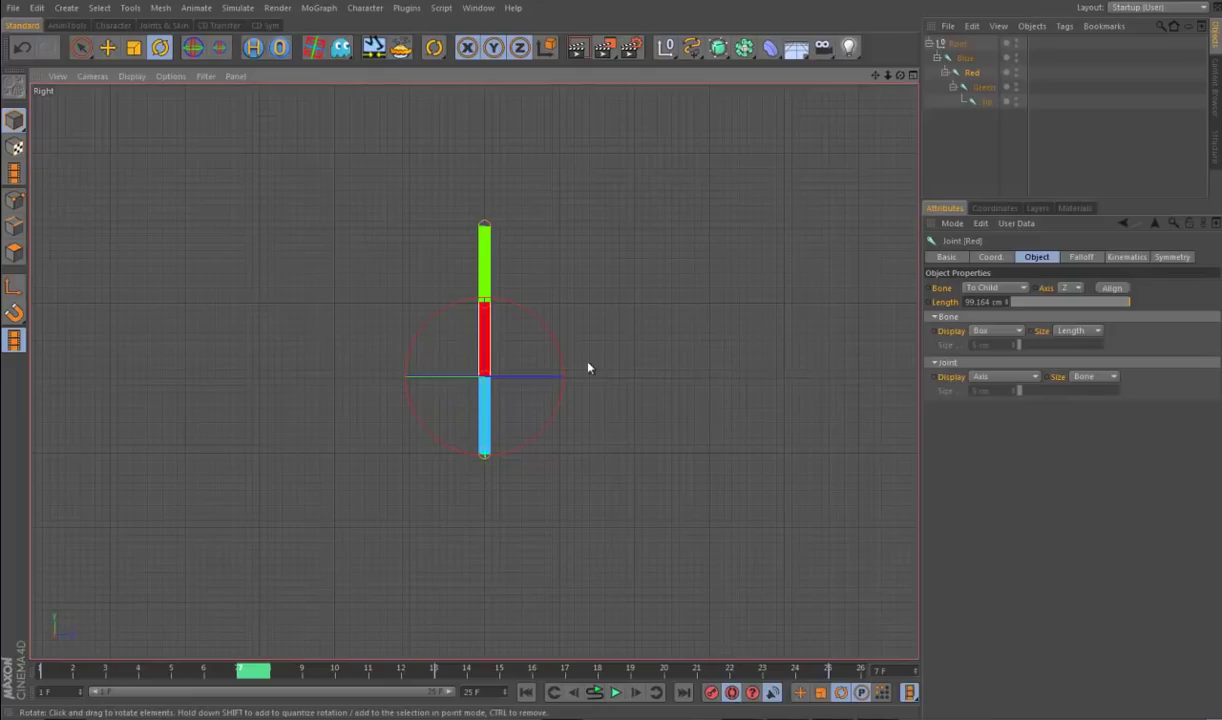
left_click_drag(563, 358, 543, 327)
left_click(440, 281)
left_click_drag(509, 262, 470, 236)
Step: At frame 19, rotate the Red and Green joints right so they trail behind the returning swing
left_click_drag(257, 674, 625, 685)
left_click(624, 692)
left_click(608, 415)
left_click(490, 341)
left_click_drag(559, 354, 563, 378)
left_click(533, 286)
left_click_drag(595, 300, 596, 352)
Step: Play the swing with the trailing joints, and scrub back to frame 7 for a closer look at the bent chain
left_click(616, 694)
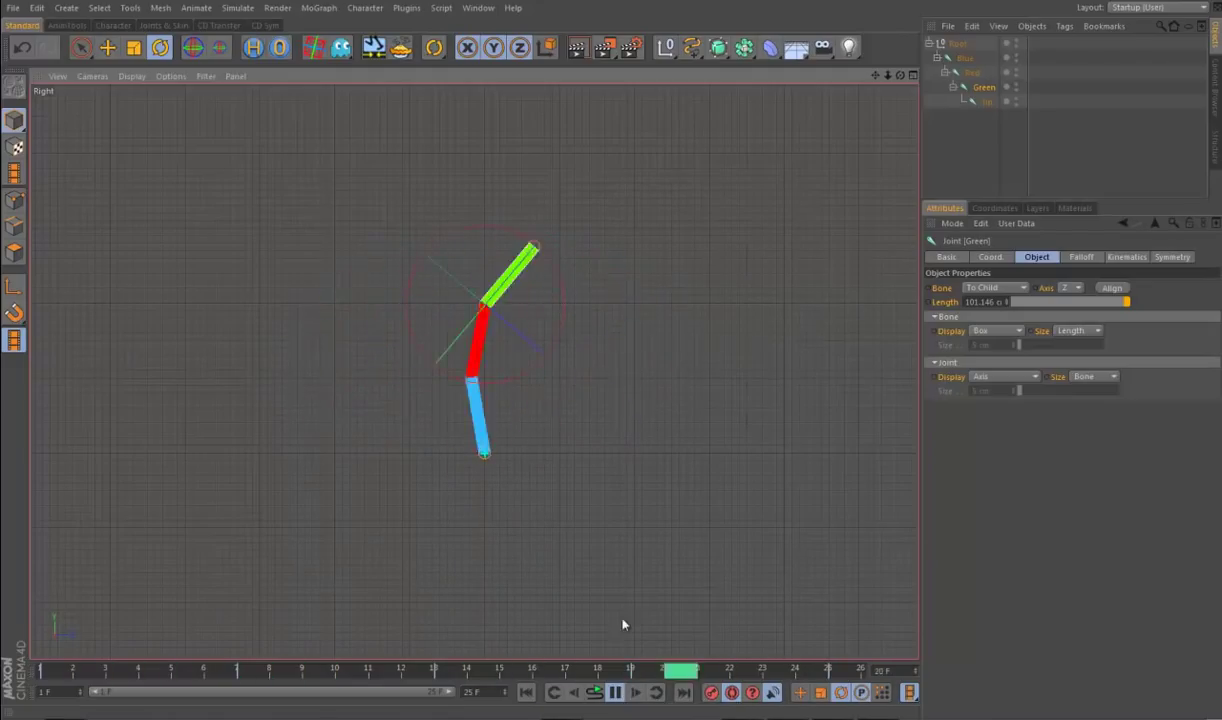
left_click(615, 692)
left_click_drag(257, 671, 474, 706)
mouse_move(616, 696)
left_mouse_down()
mouse_move(736, 693)
mouse_move(169, 697)
mouse_move(264, 688)
left_mouse_up()
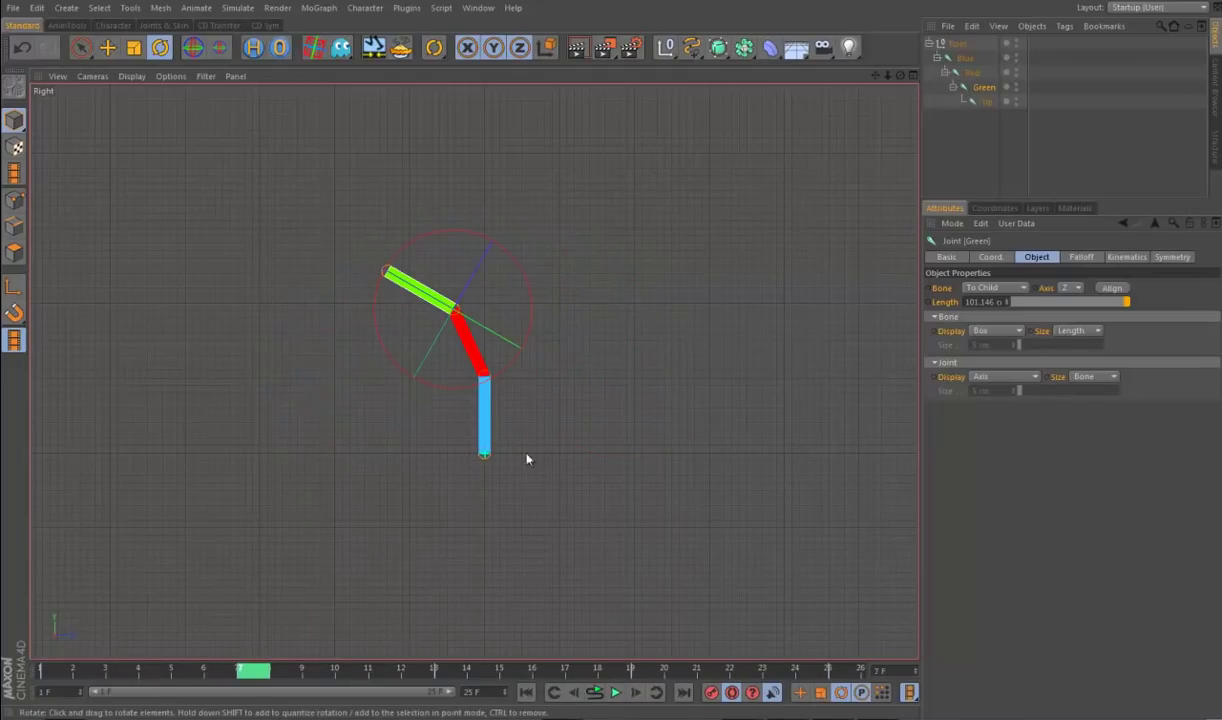
mouse_move(267, 673)
left_mouse_down()
mouse_move(581, 671)
mouse_move(284, 671)
mouse_move(336, 686)
mouse_move(218, 684)
mouse_move(254, 684)
left_mouse_up()
right_click_drag(572, 490, 616, 513, "alt")
middle_click_drag(617, 500, 654, 574, "alt")
scroll(590, 528, "down", 2)
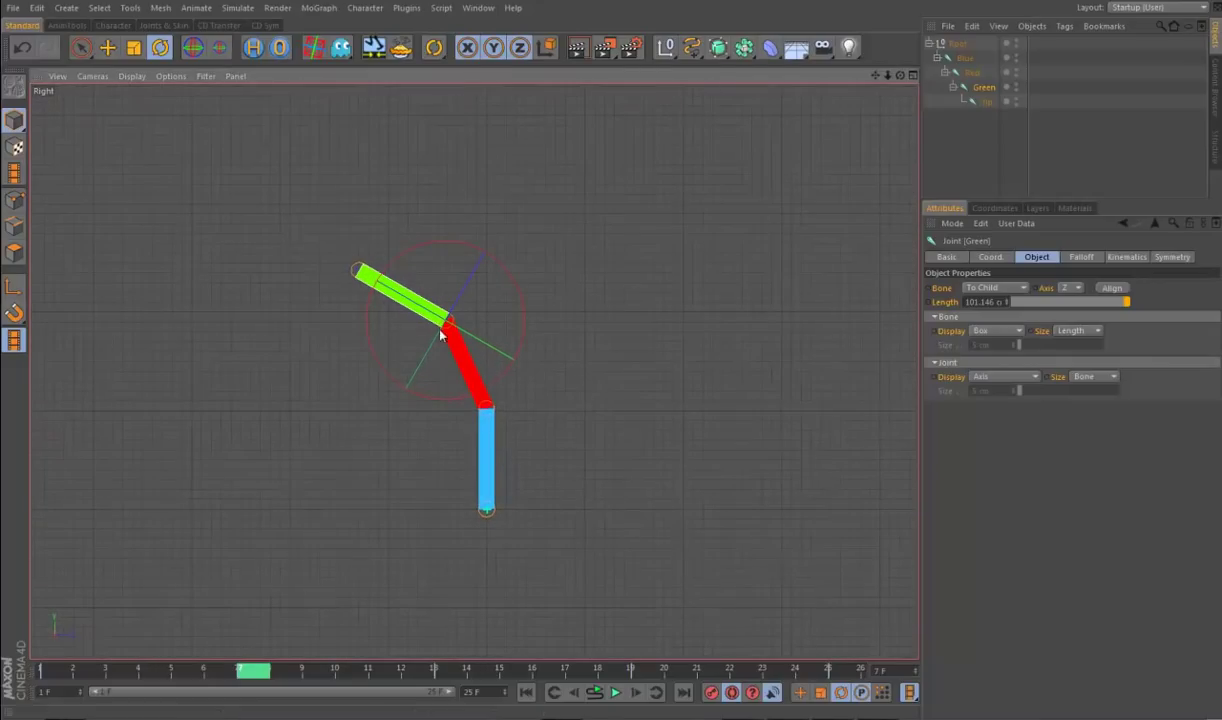
left_click_drag(71, 677, 240, 686)
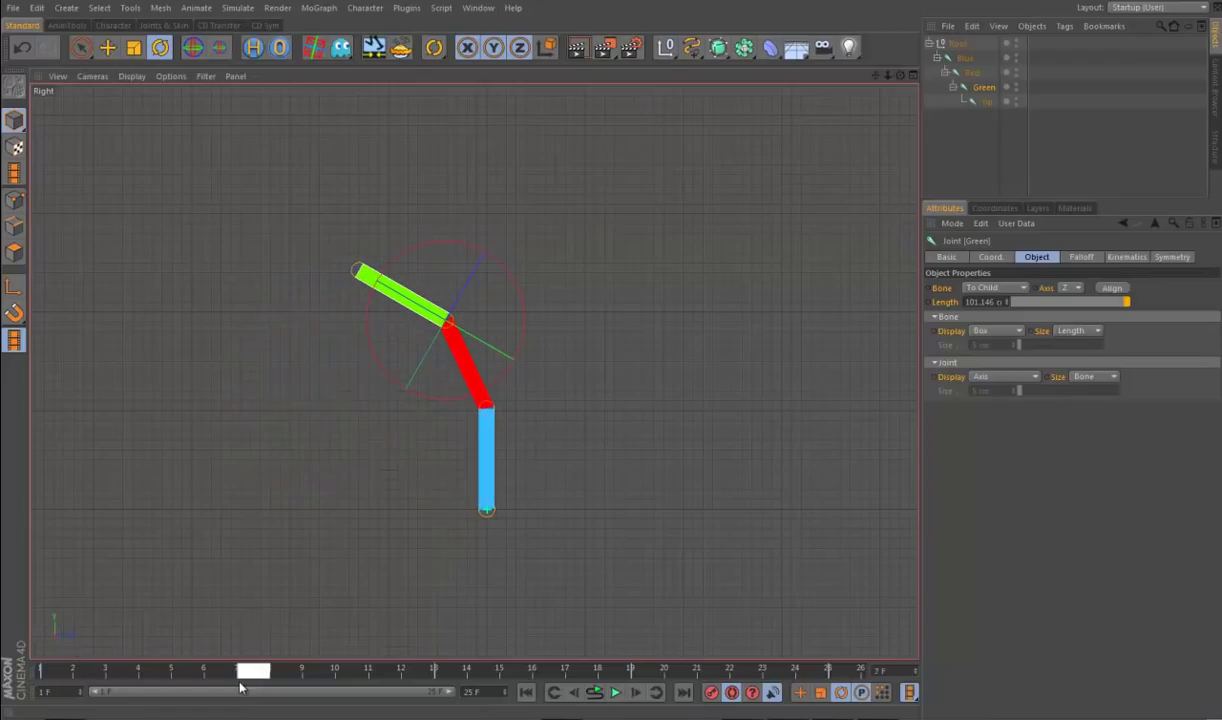
Step: At frame 7, rotate the Blue joint to lean right and the Red joint further left so the upper chain drags behind
left_click(492, 453)
left_click_drag(253, 672, 262, 704)
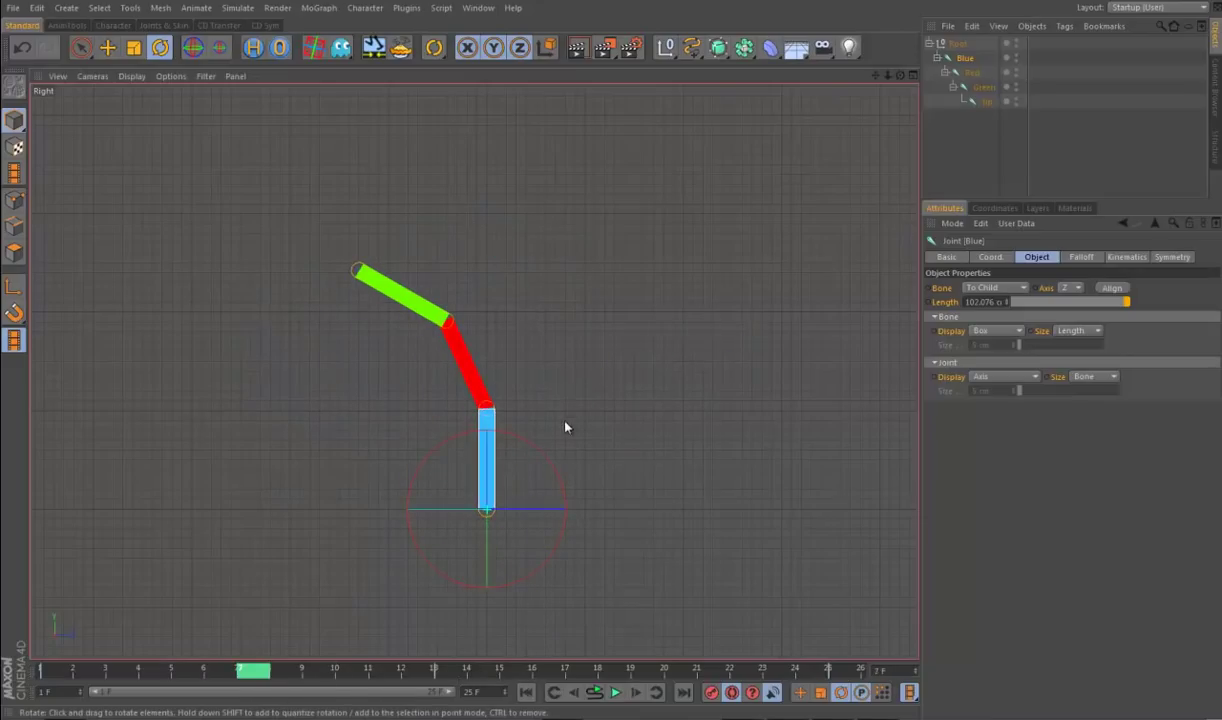
left_click_drag(551, 458, 568, 500)
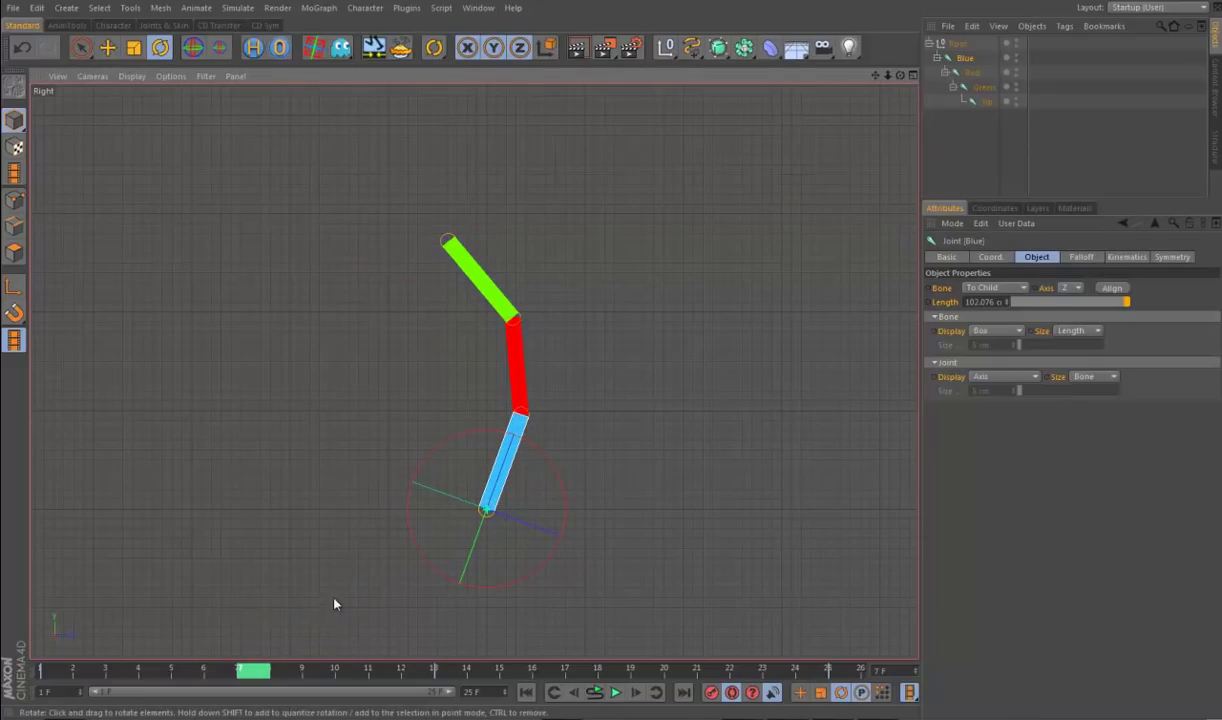
left_click_drag(276, 670, 242, 676)
left_click(512, 370)
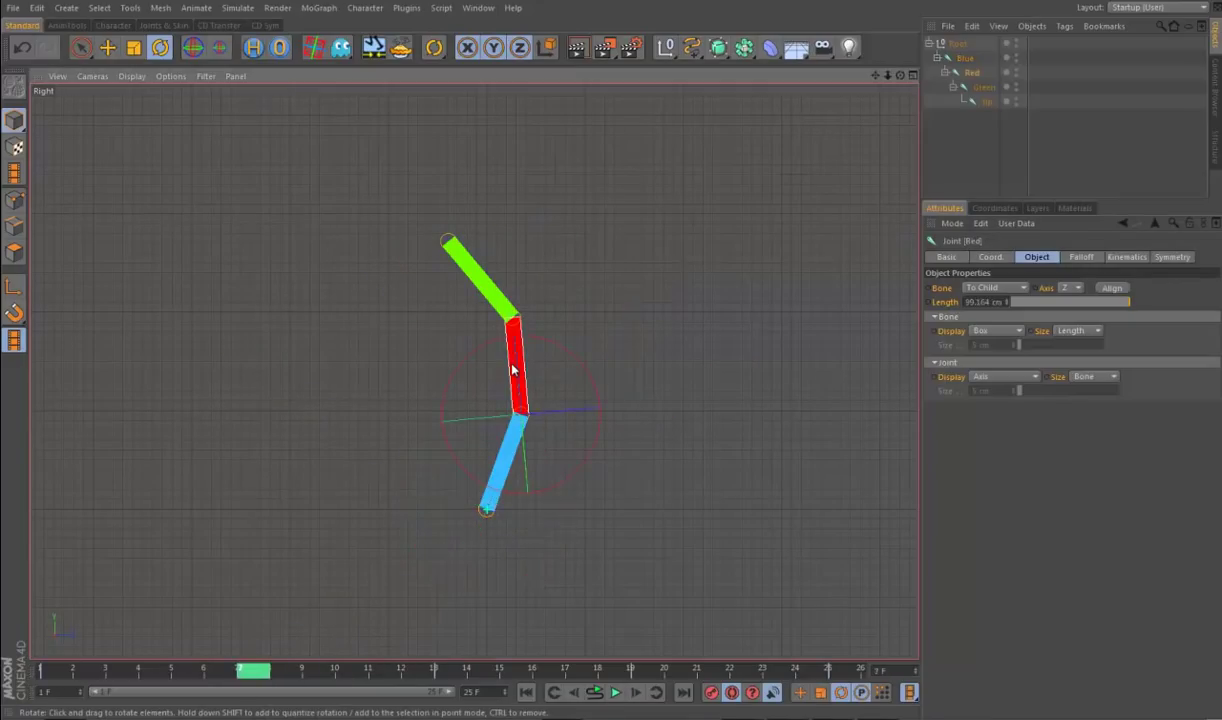
left_click_drag(594, 383, 572, 331)
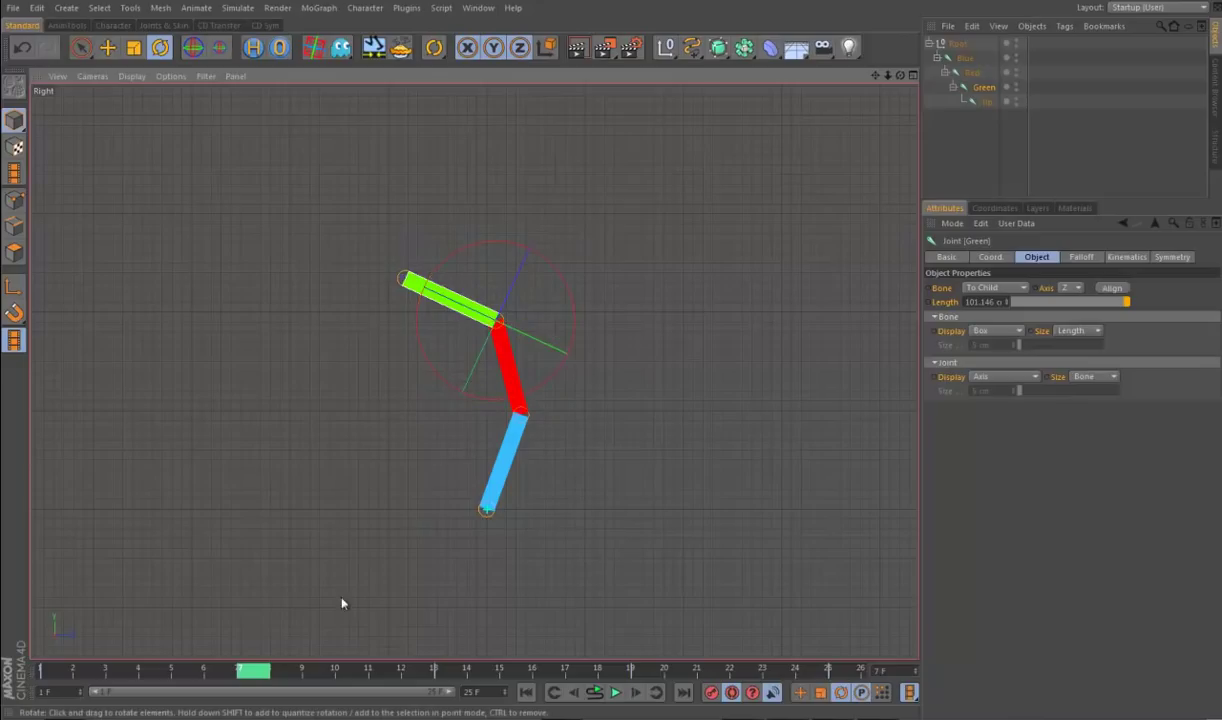
Step: At frame 19, rotate the Blue joint left to lead the returning swing and adjust the Green joint to trail right
left_click_drag(263, 662, 646, 665)
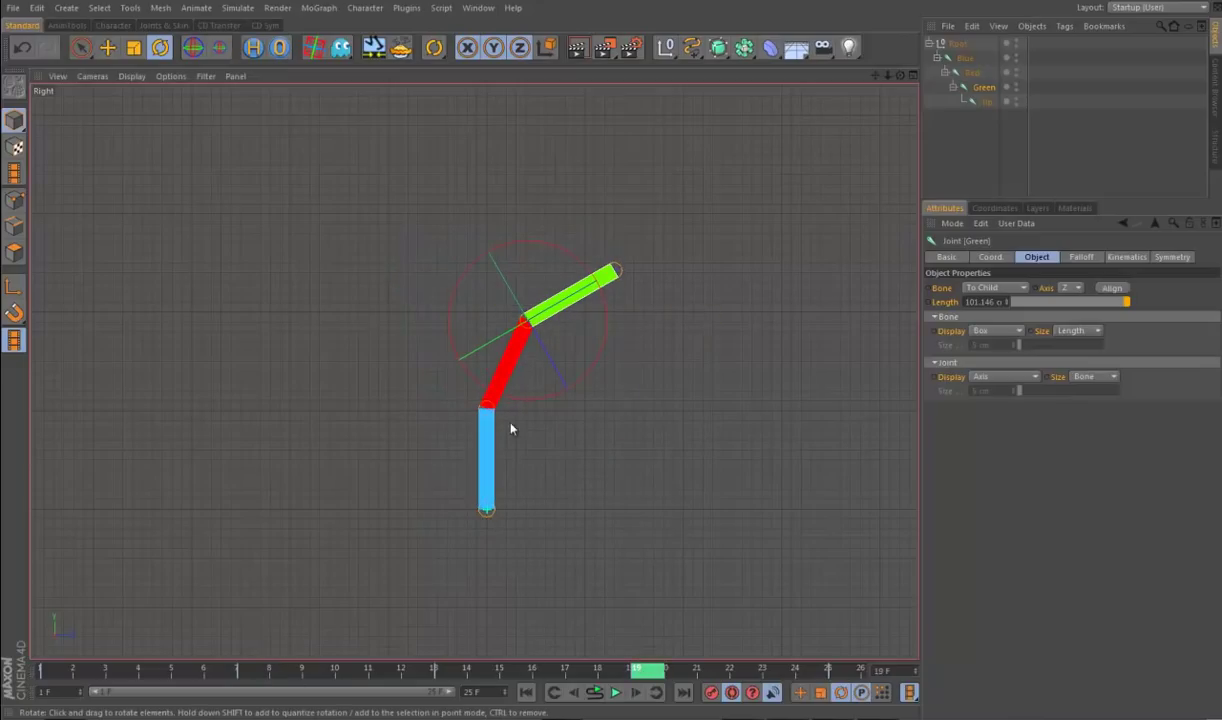
left_click(488, 452)
left_click_drag(543, 456, 529, 421)
left_click(465, 365)
left_click(510, 290)
left_click_drag(552, 352, 544, 369)
Step: Play the revised swing with all joints deselected
left_click(614, 693)
left_click(633, 603)
scroll(642, 592, "down", 3)
scroll(632, 532, "up", 2)
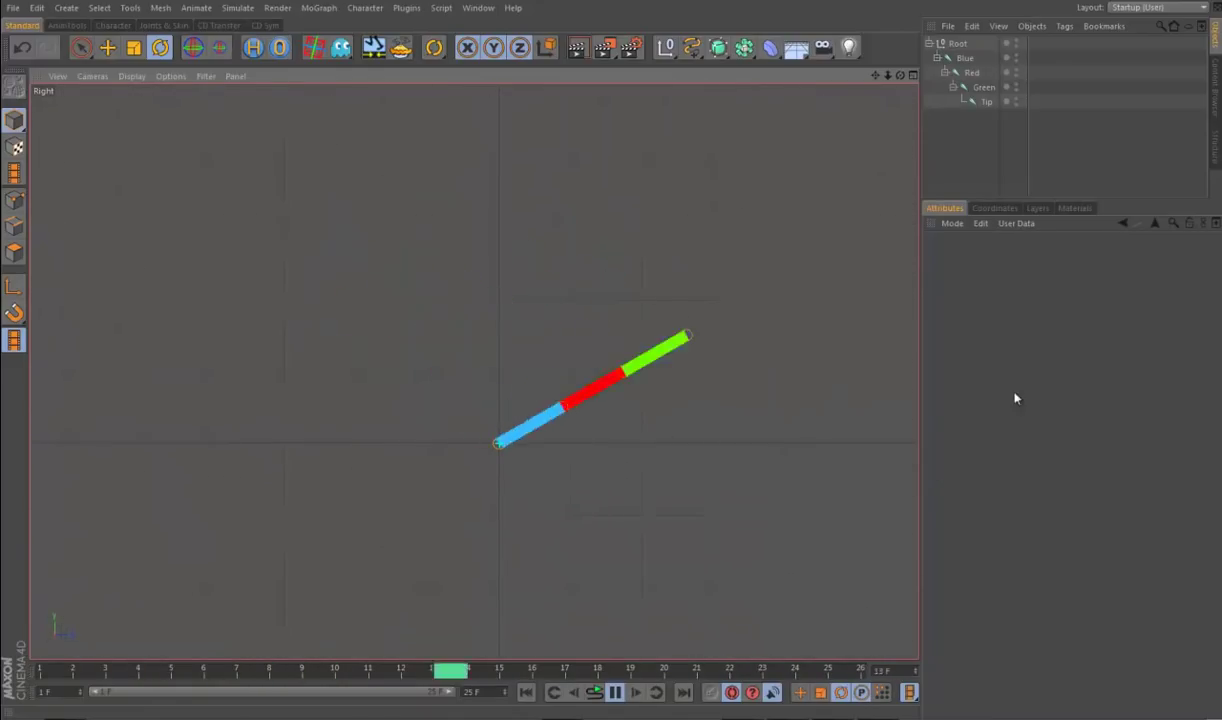
Step: Examine the Blue joint's Rotation . P track as an F-Curve in the Timeline, and stop the playback at frame 13
key("shift+F3")
left_click_drag(1210, 147, 537, 226)
left_click(446, 318)
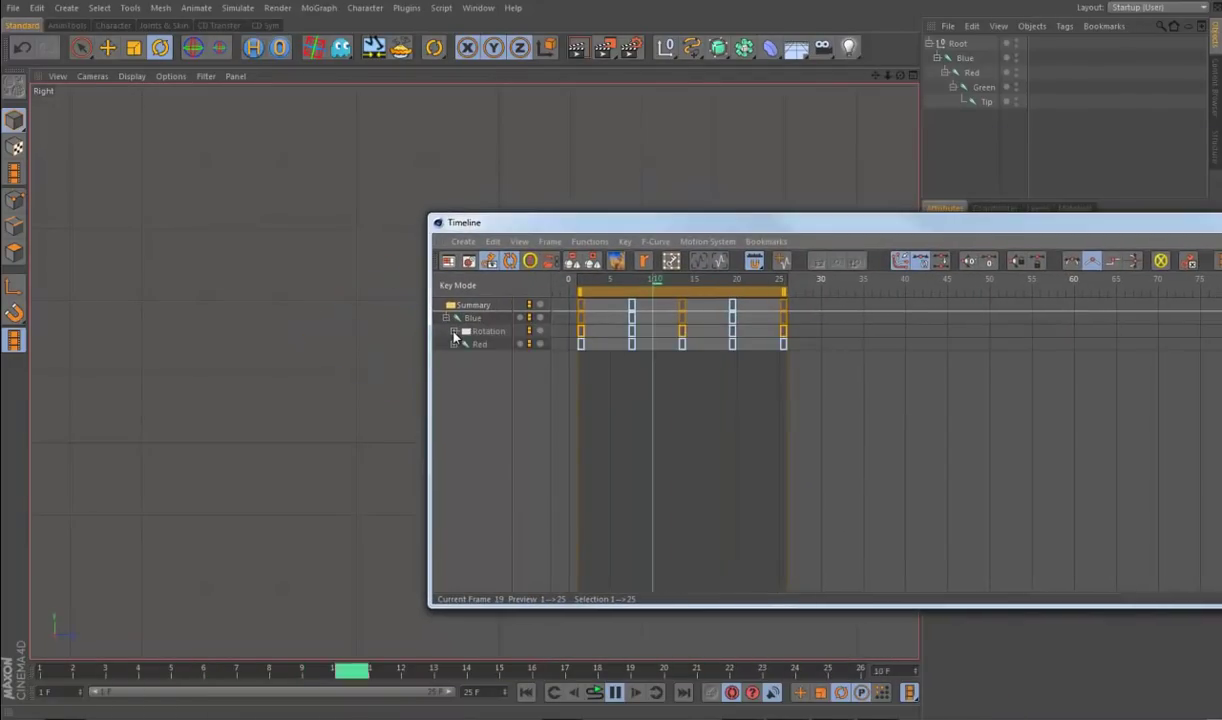
left_click(454, 331)
left_click(497, 359)
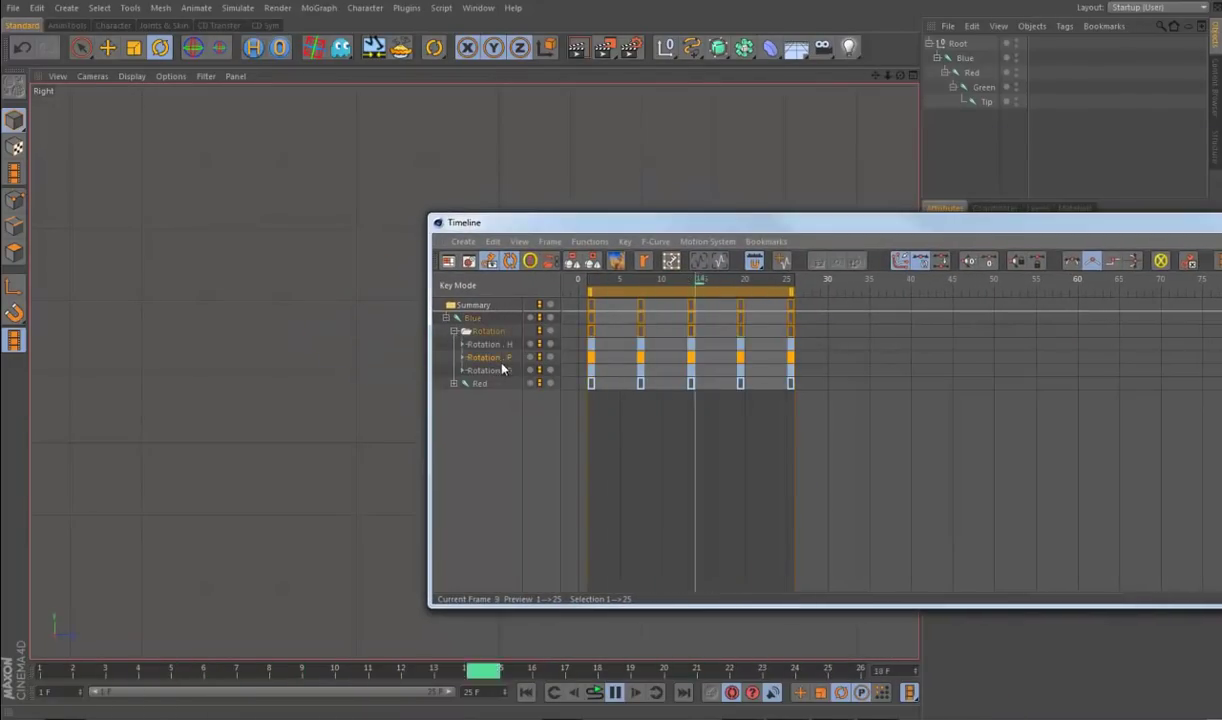
key("Tab")
right_click_drag(952, 423, 748, 456, "alt")
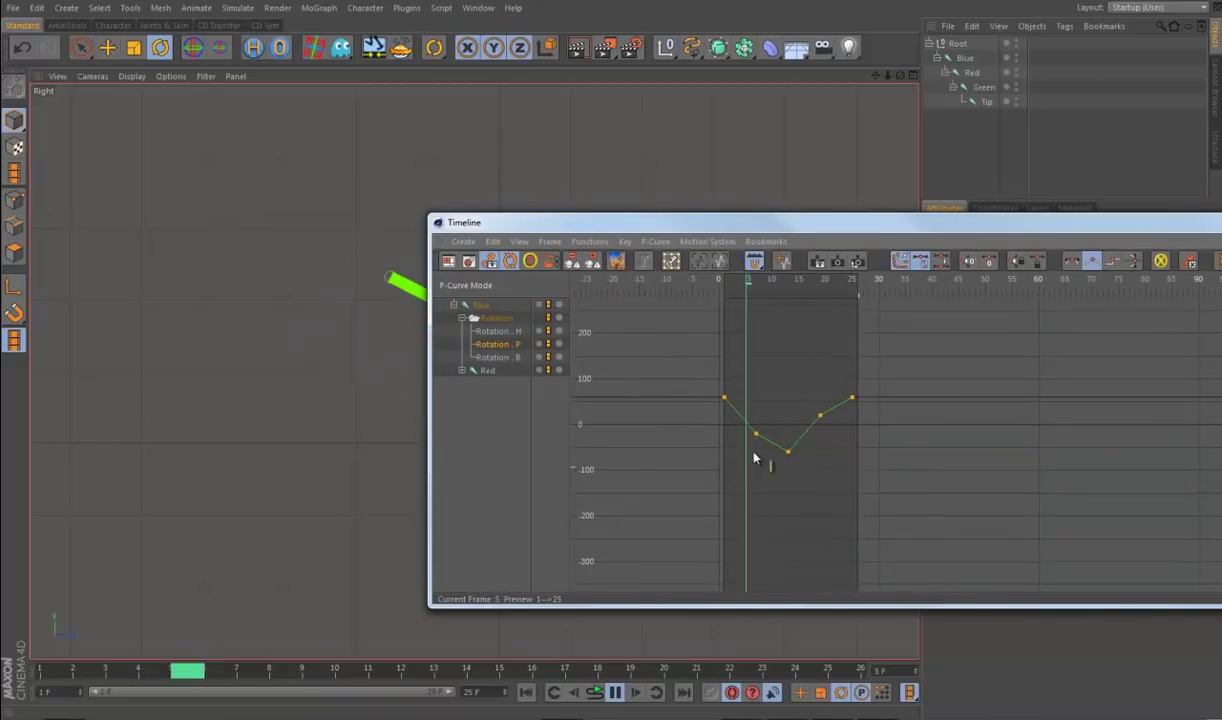
left_click_drag(1017, 226, 761, 271)
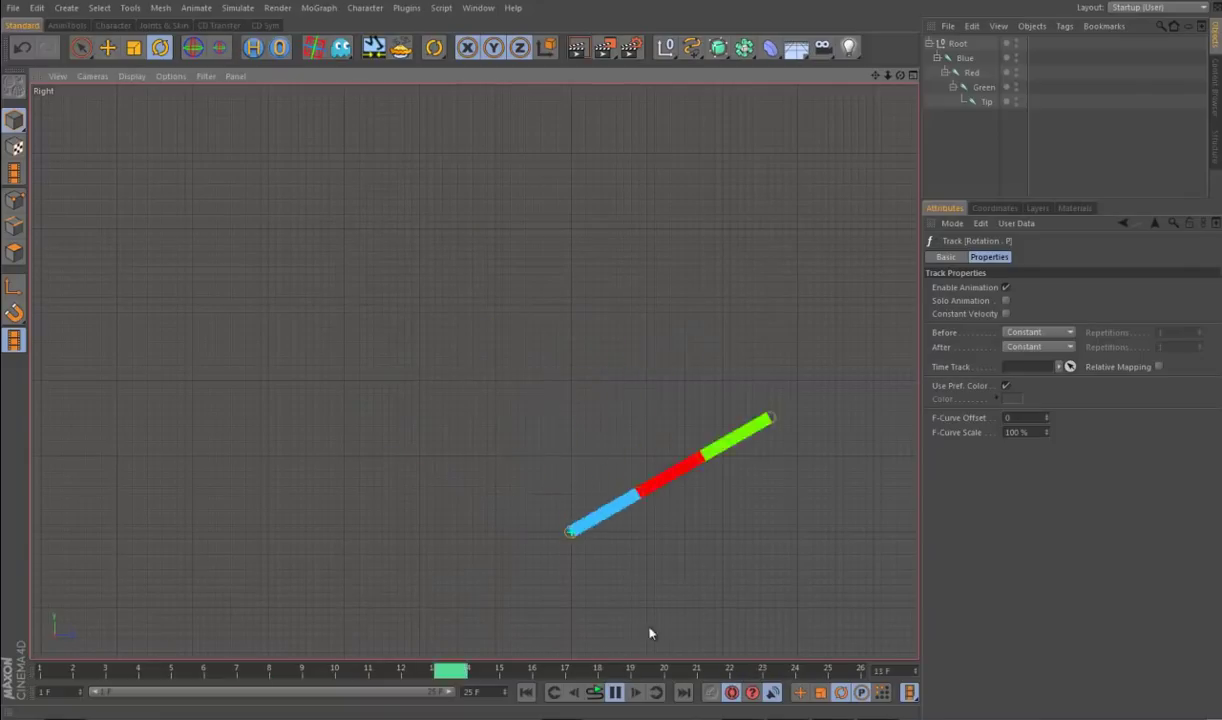
left_click(616, 692)
left_click_drag(325, 676, 450, 684)
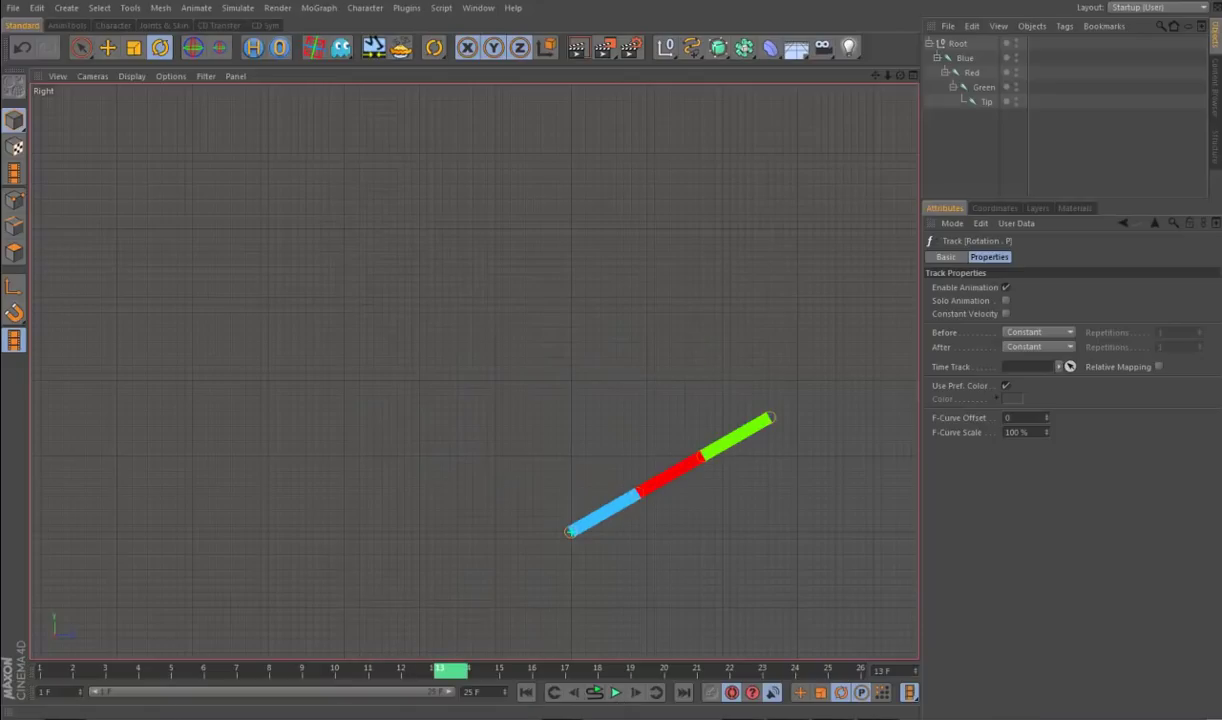
Step: Open LowMan_OverlapStartFile from the Maxon Training Files folder and dismiss the missing plugin warning
key("ctrl+o")
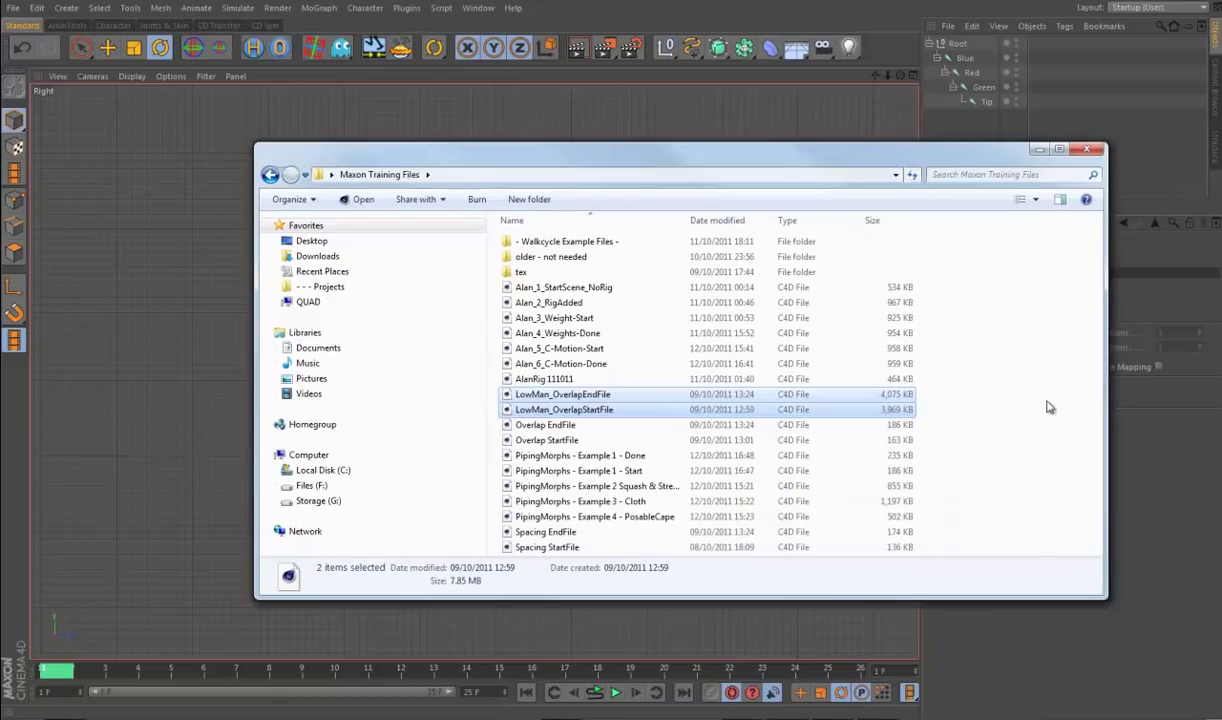
left_click(1047, 407)
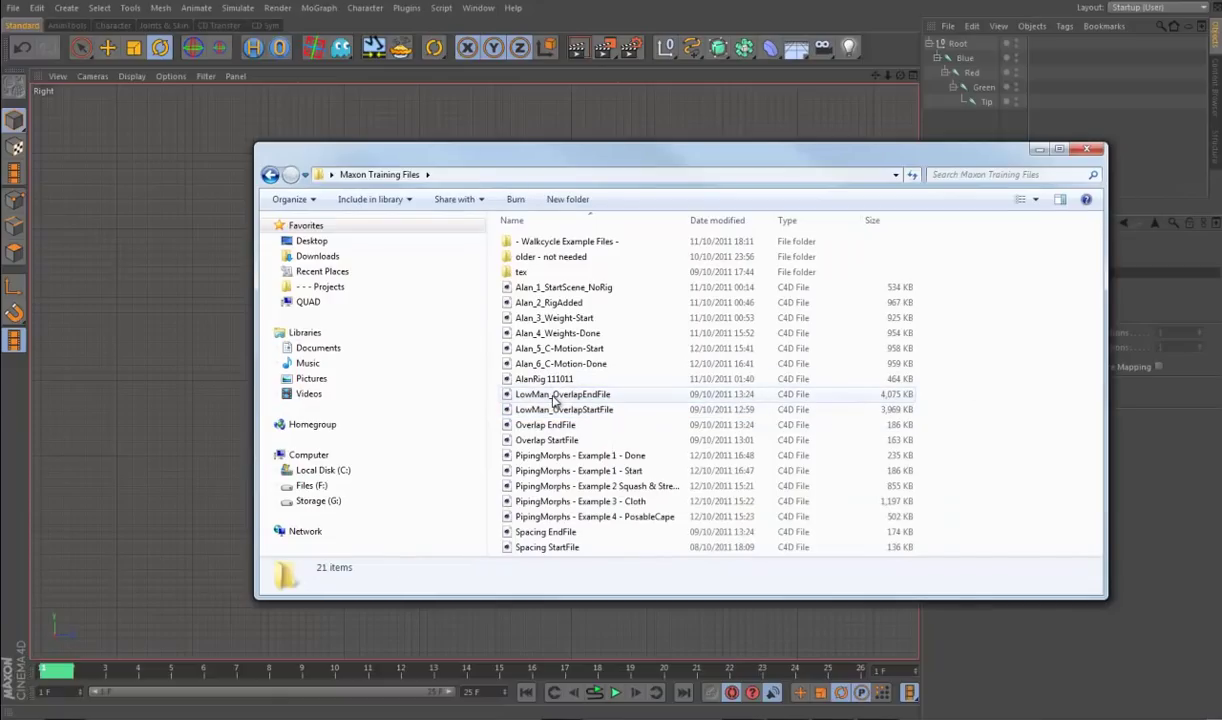
left_click_drag(553, 396, 587, 390)
double_click(596, 411)
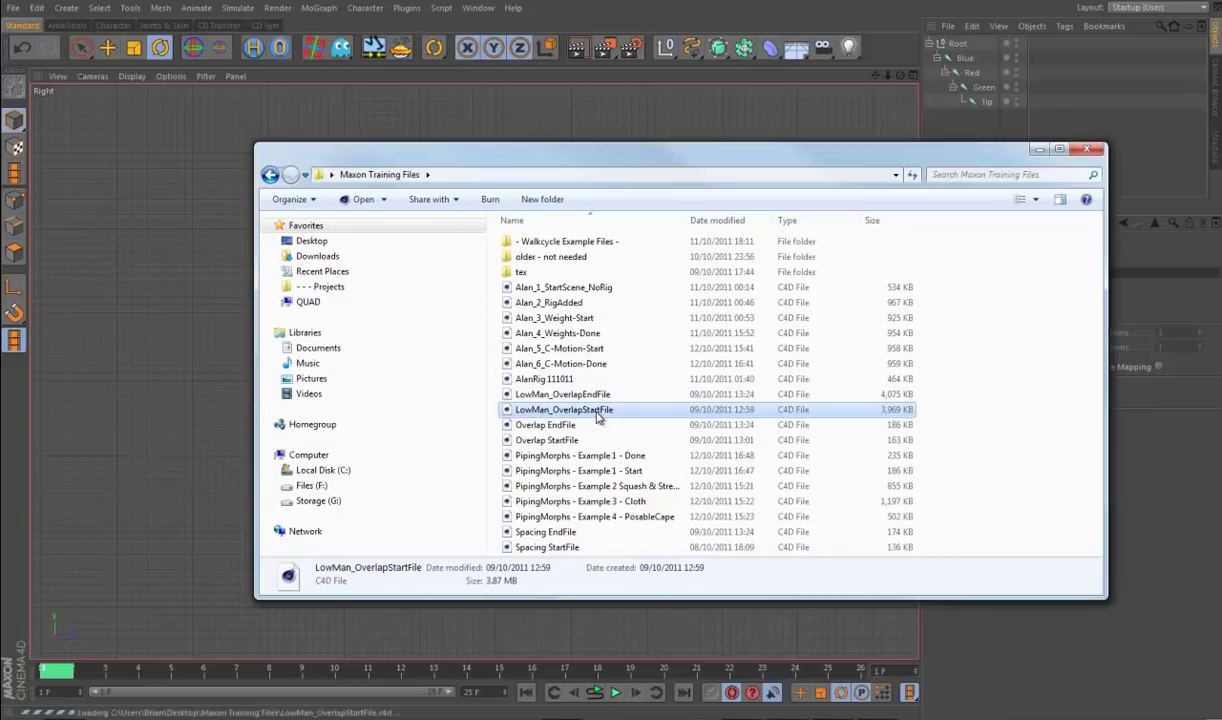
left_click(1039, 151)
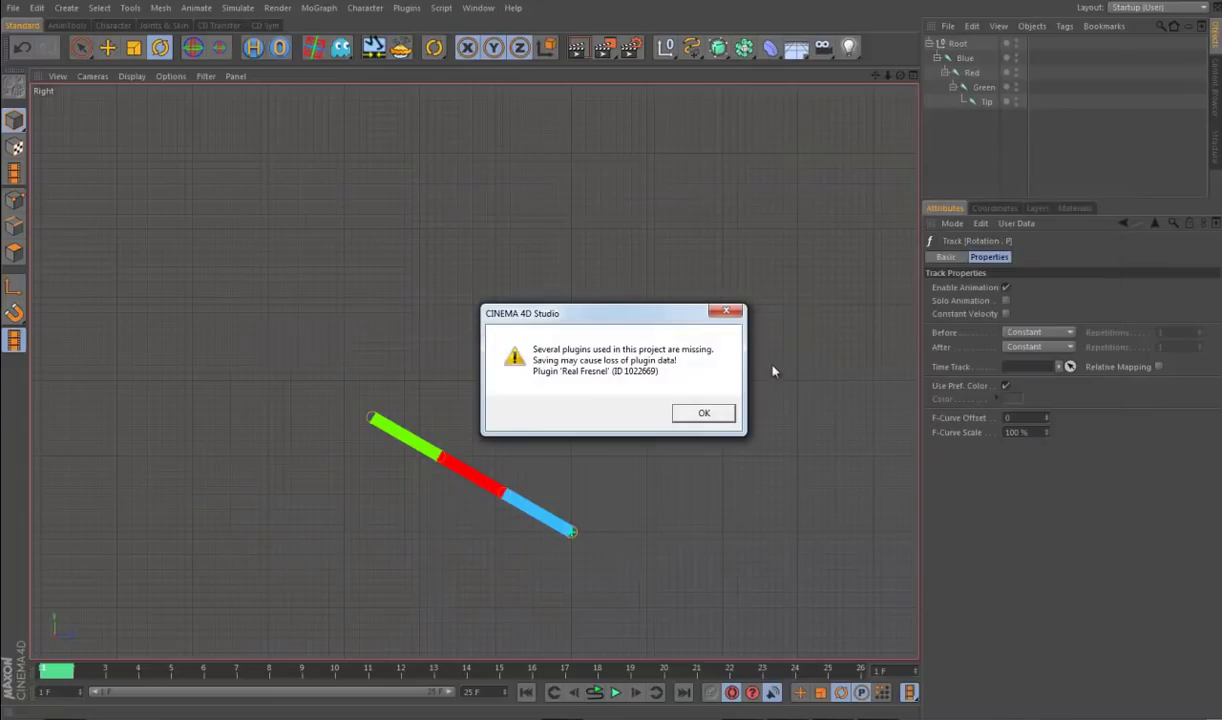
left_click(729, 413)
Step: Play the character's up-and-down body motion in a side view framed on the head, and stop at frame 7
left_click_drag(714, 496, 652, 527, "alt")
middle_click_drag(651, 521, 698, 522, "alt")
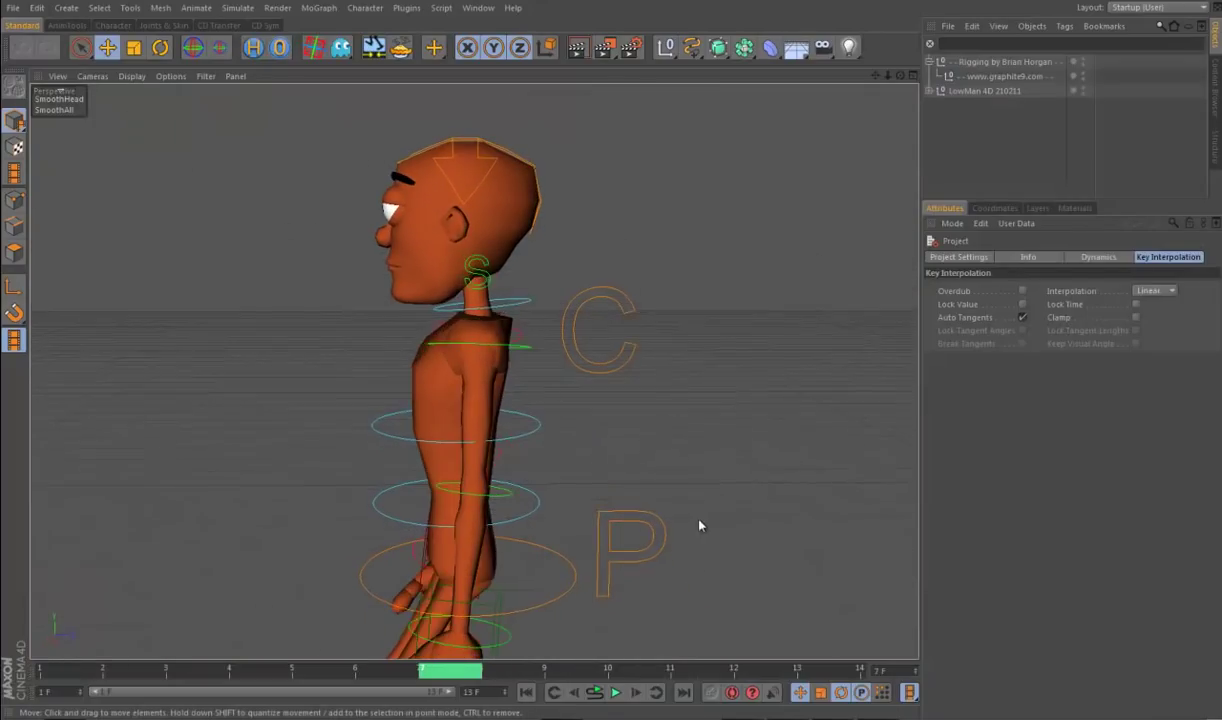
left_click(615, 697)
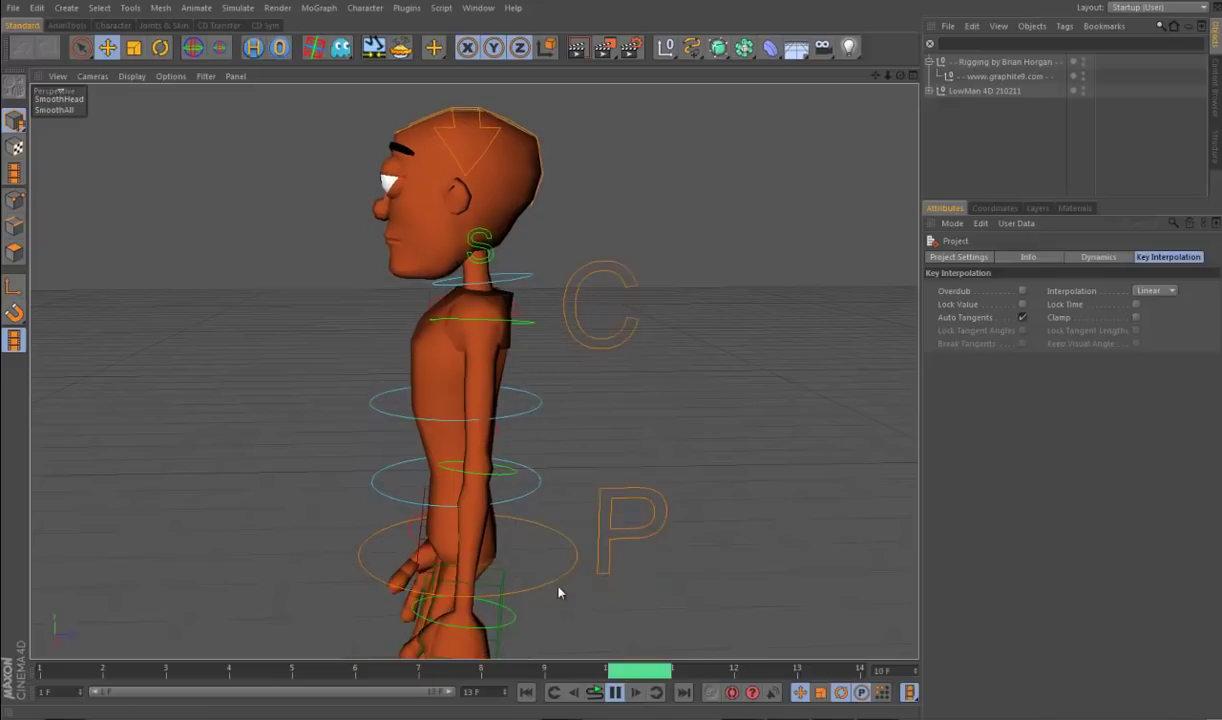
left_click_drag(674, 589, 668, 578, "alt")
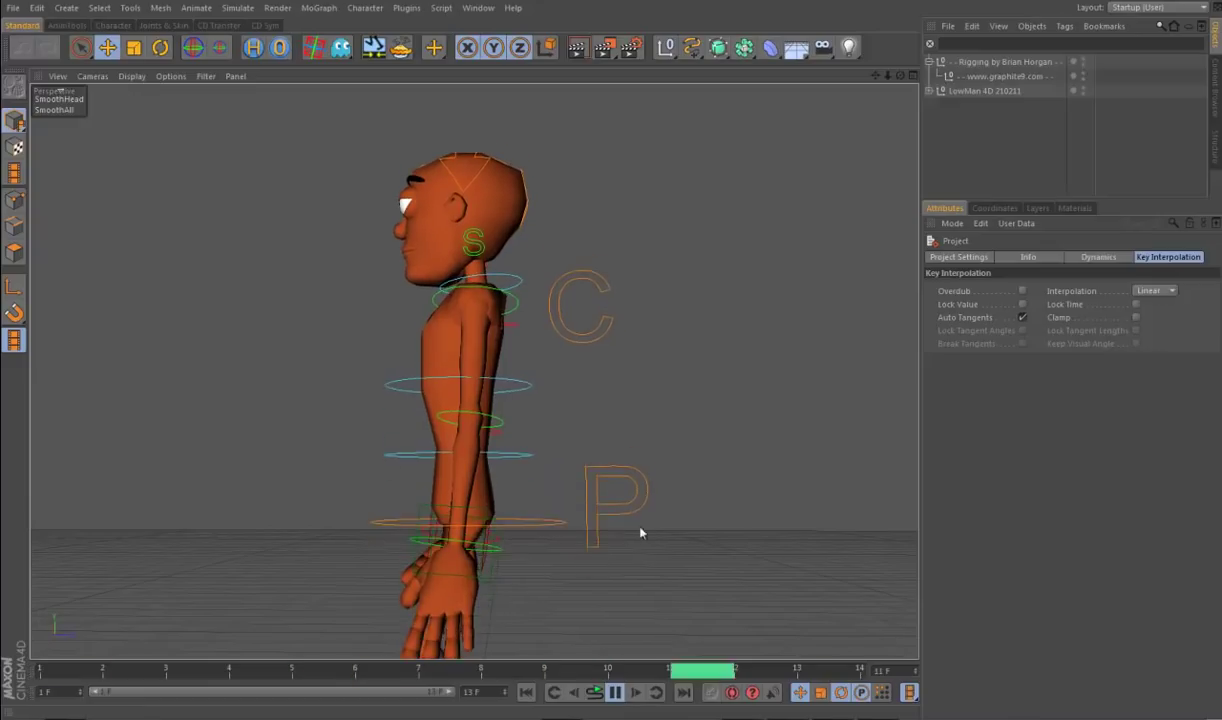
left_click_drag(582, 608, 588, 621, "alt")
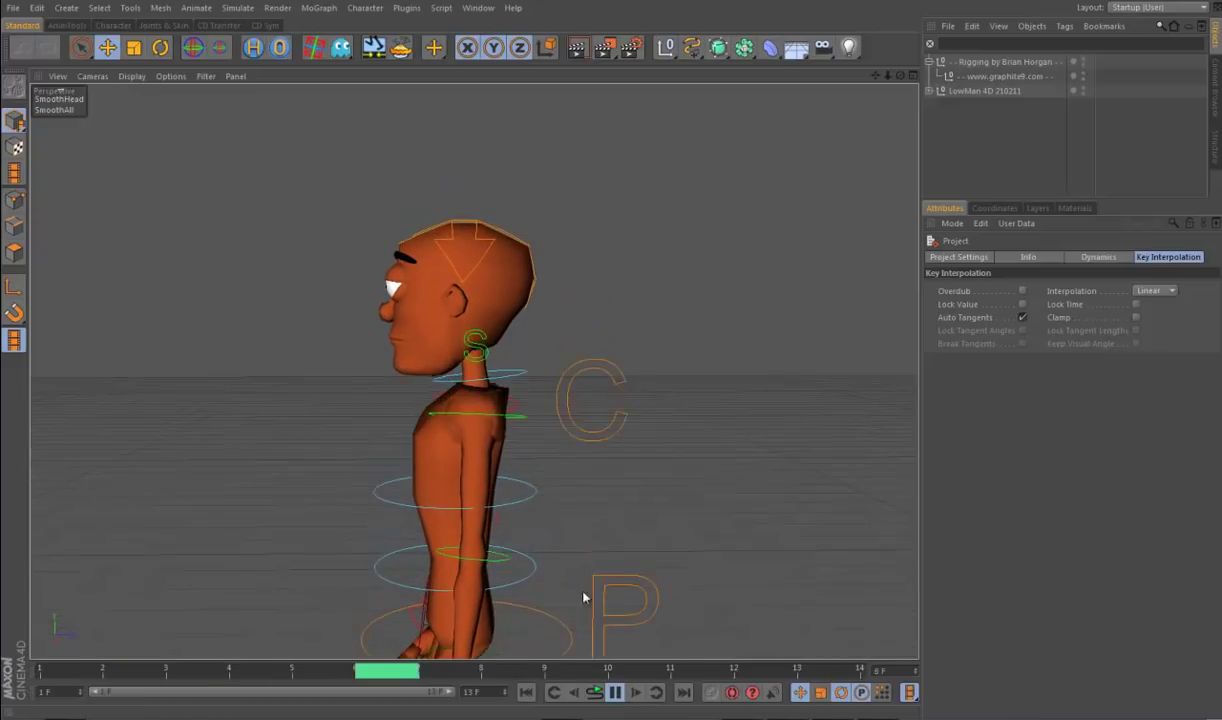
right_click_drag(588, 621, 616, 578, "alt")
middle_click_drag(633, 582, 686, 657, "alt")
right_click_drag(657, 638, 644, 564, "alt")
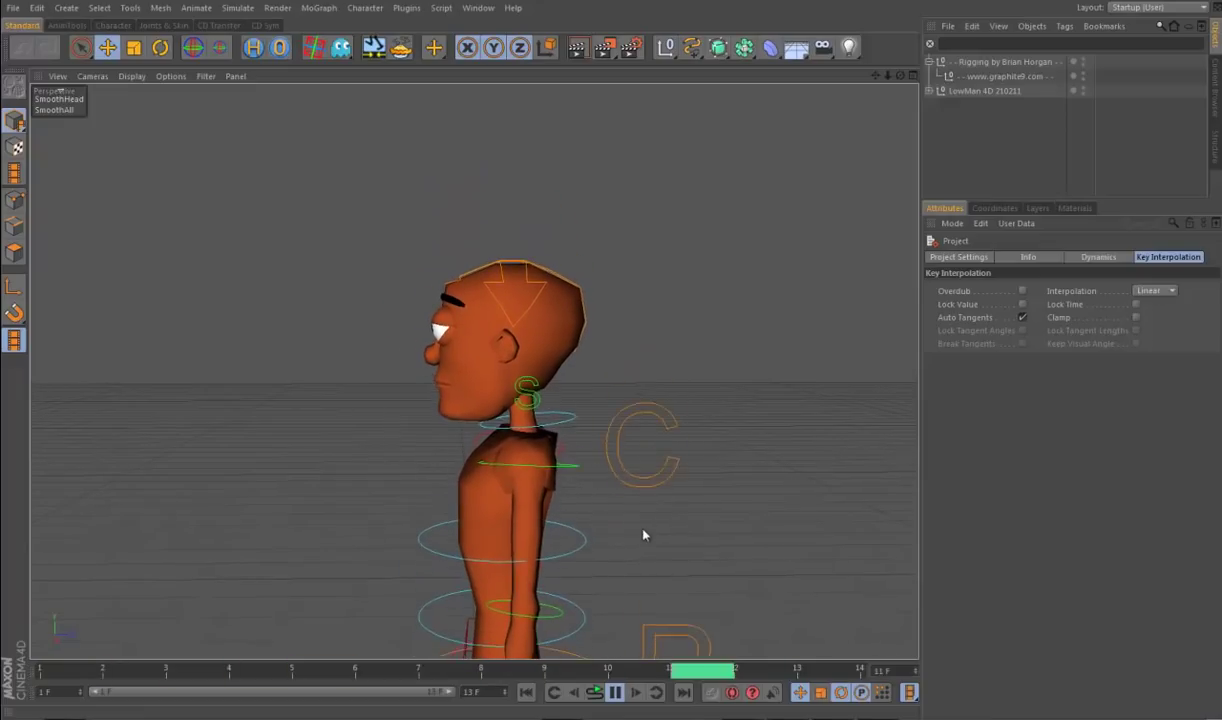
left_click(615, 692)
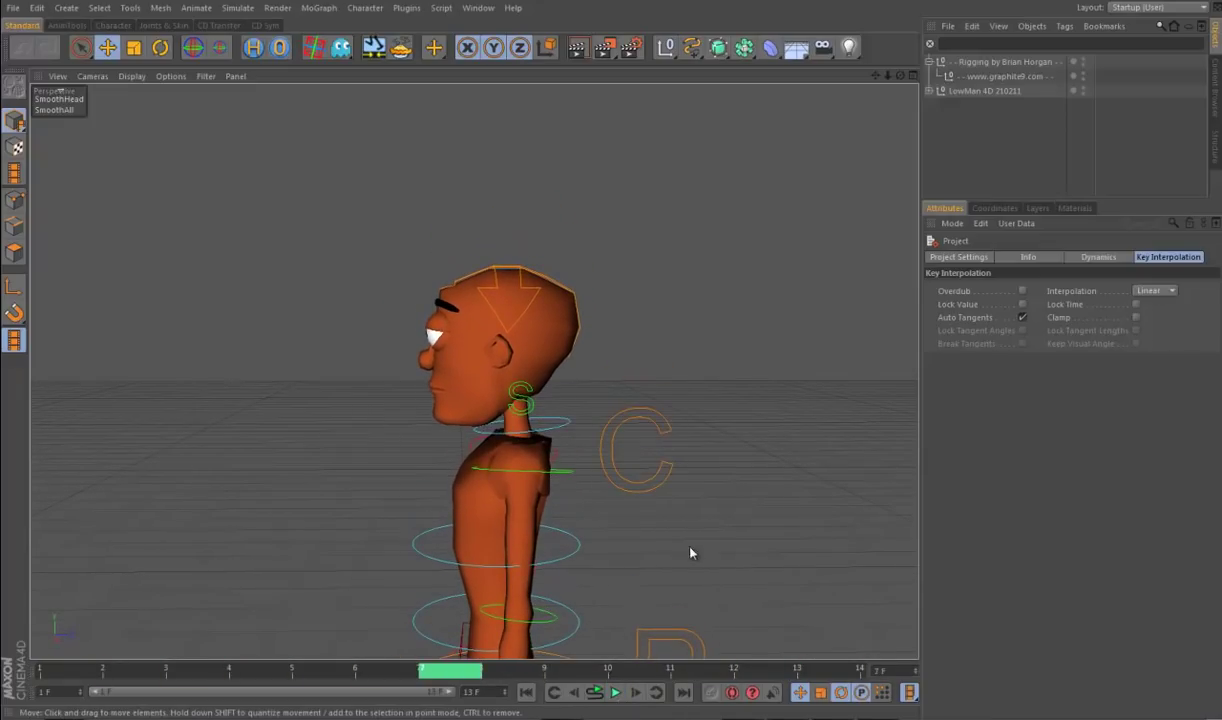
Step: Select the Head Controller, and at frame 1 select the Body Controller to compare their keyframes
left_click(570, 296)
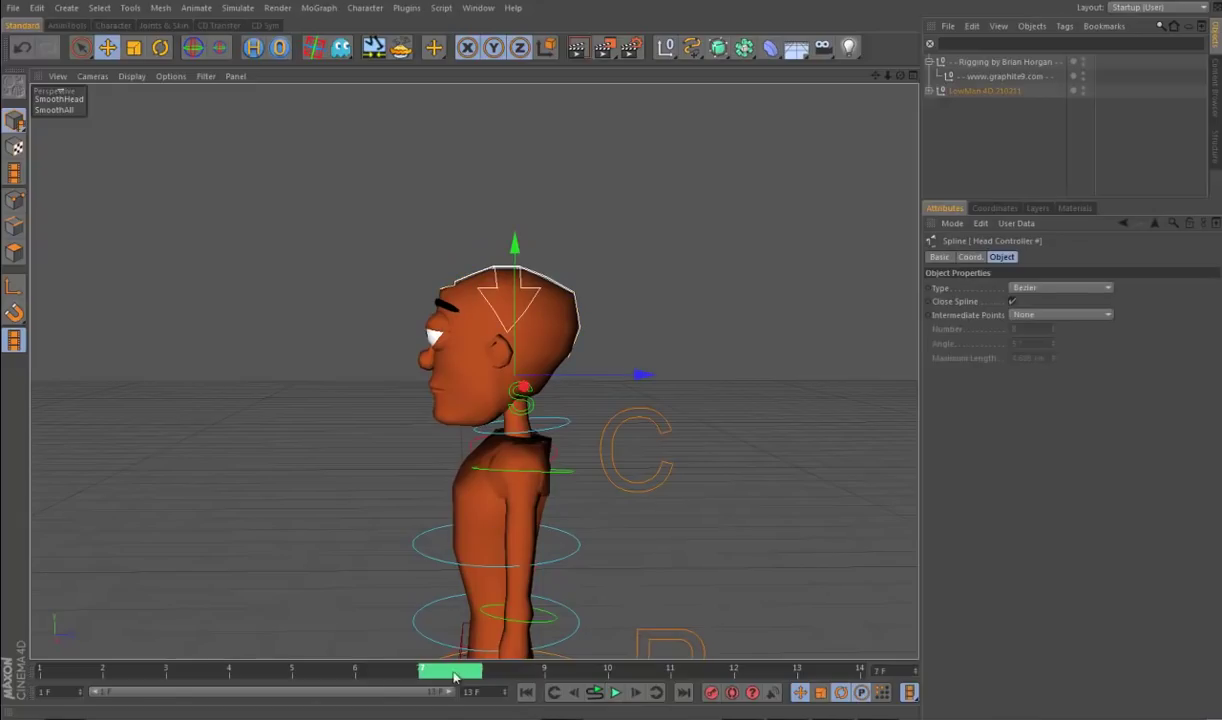
left_click_drag(463, 678, 2, 708)
left_click(601, 632)
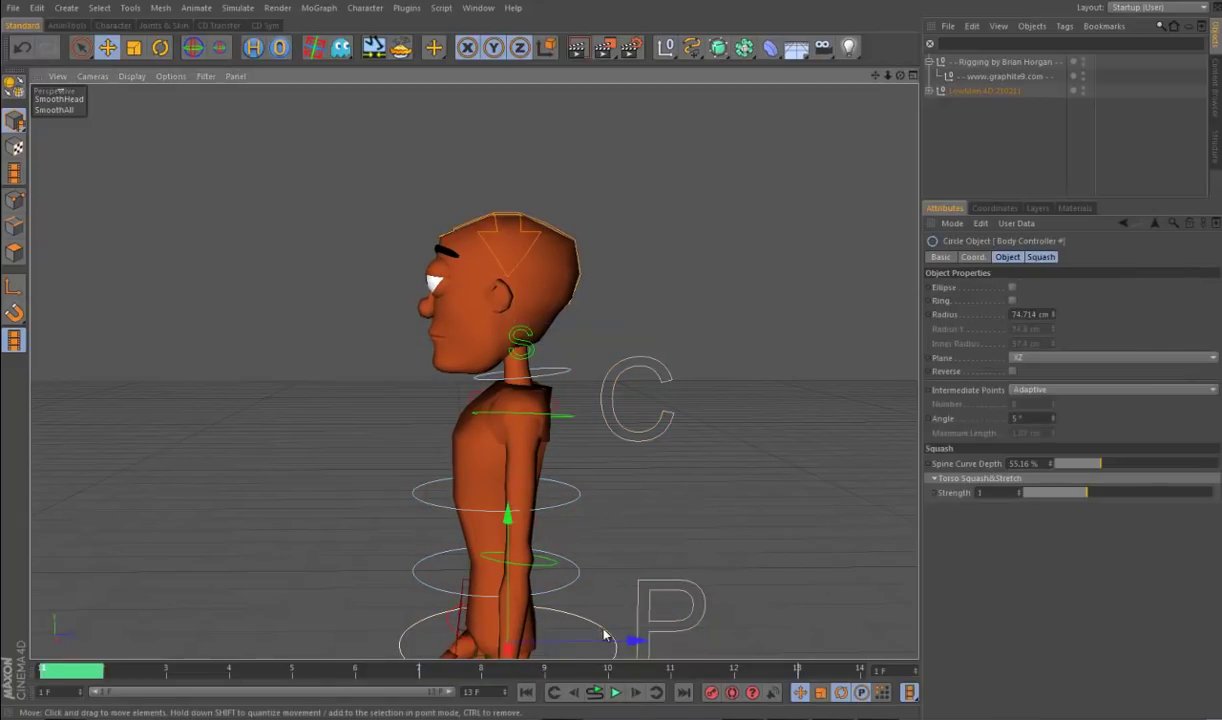
key("F8")
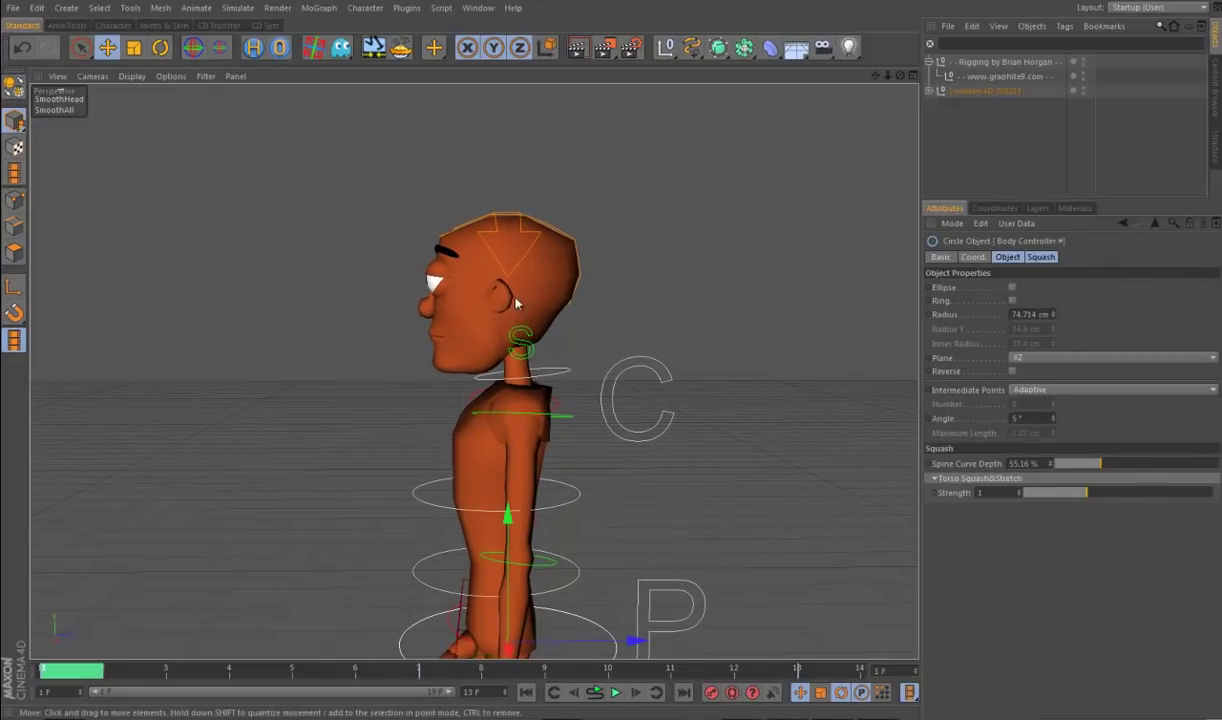
Step: Record keyframes for the Head Controller at frames 1, 7 and 13, and scrub back to frame 4
left_click(571, 258)
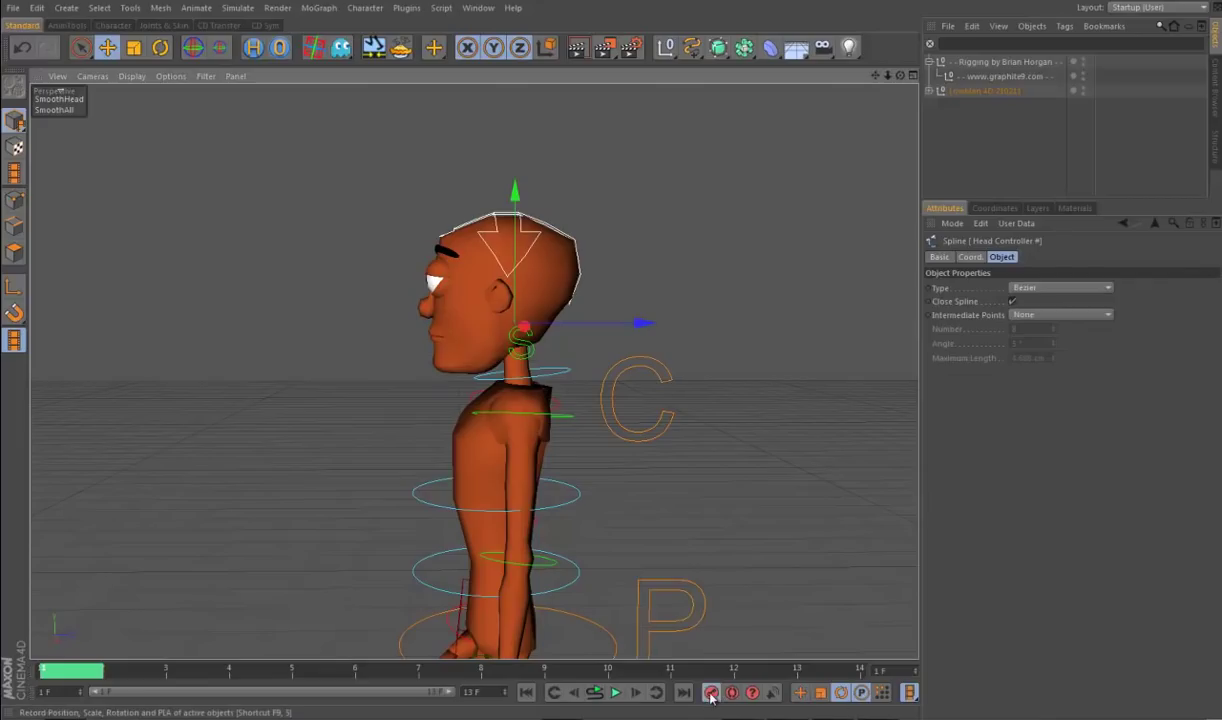
left_click_drag(478, 671, 438, 676)
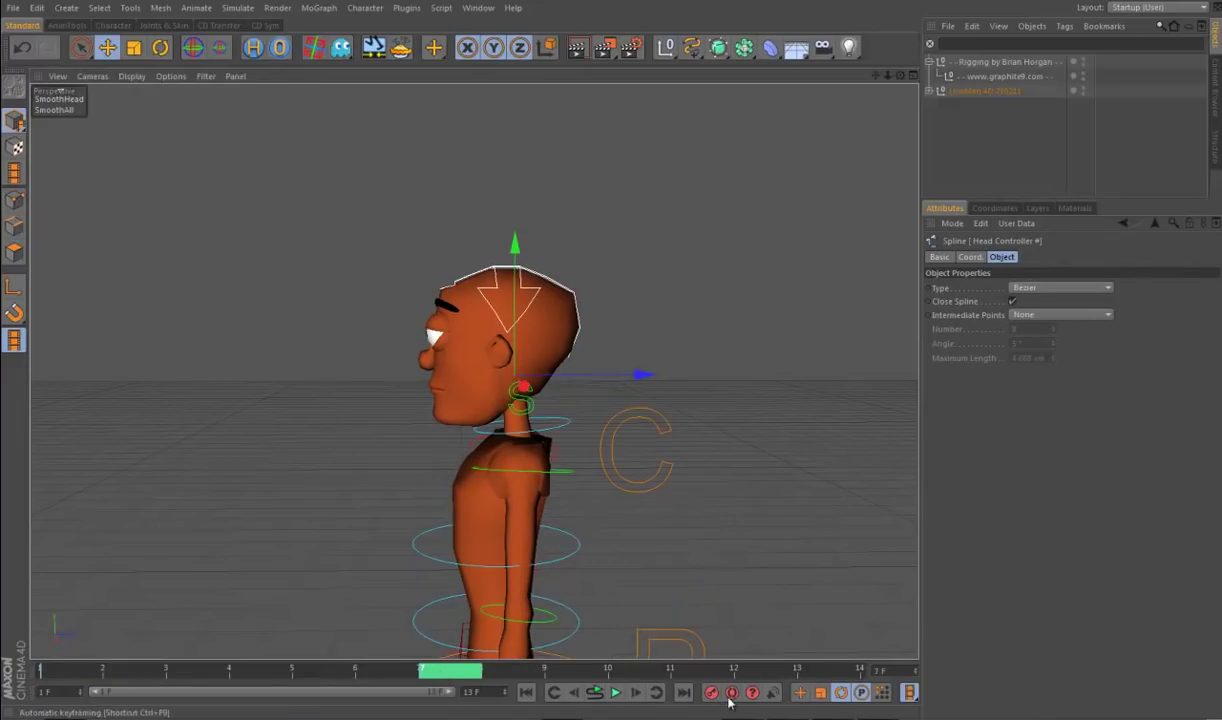
left_click(843, 673)
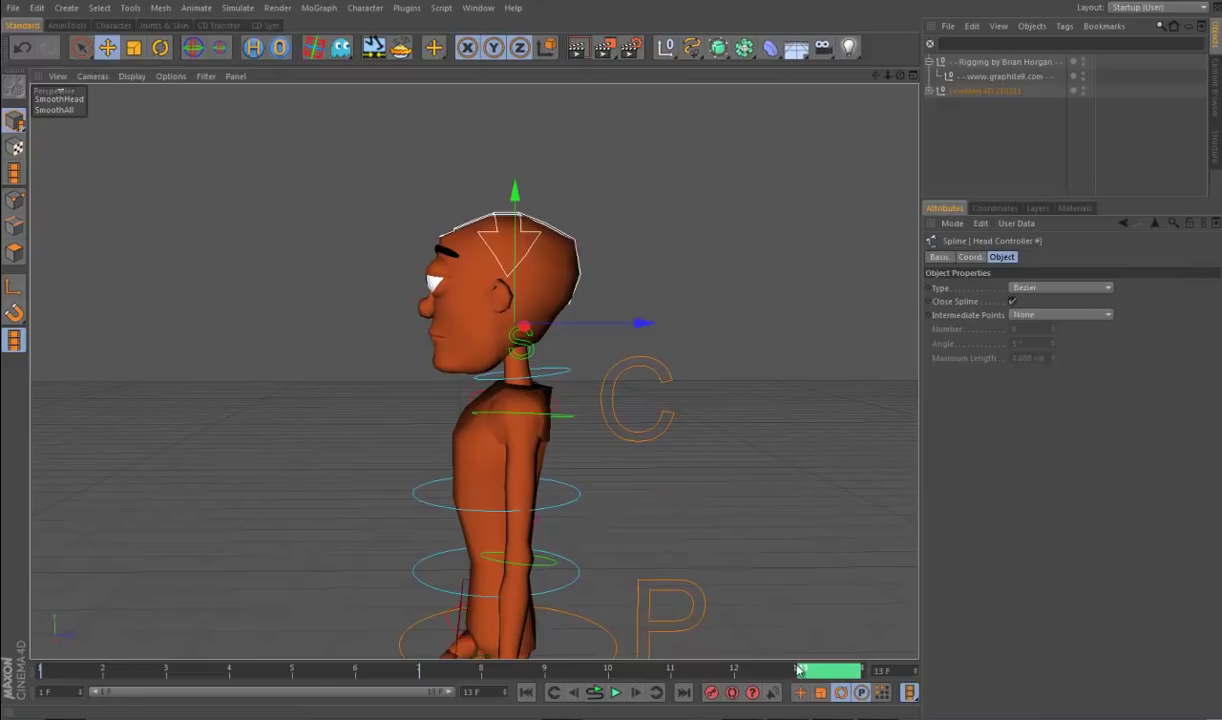
mouse_move(798, 671)
left_mouse_down()
mouse_move(5, 671)
mouse_move(442, 687)
mouse_move(1009, 673)
mouse_move(2, 712)
left_mouse_up()
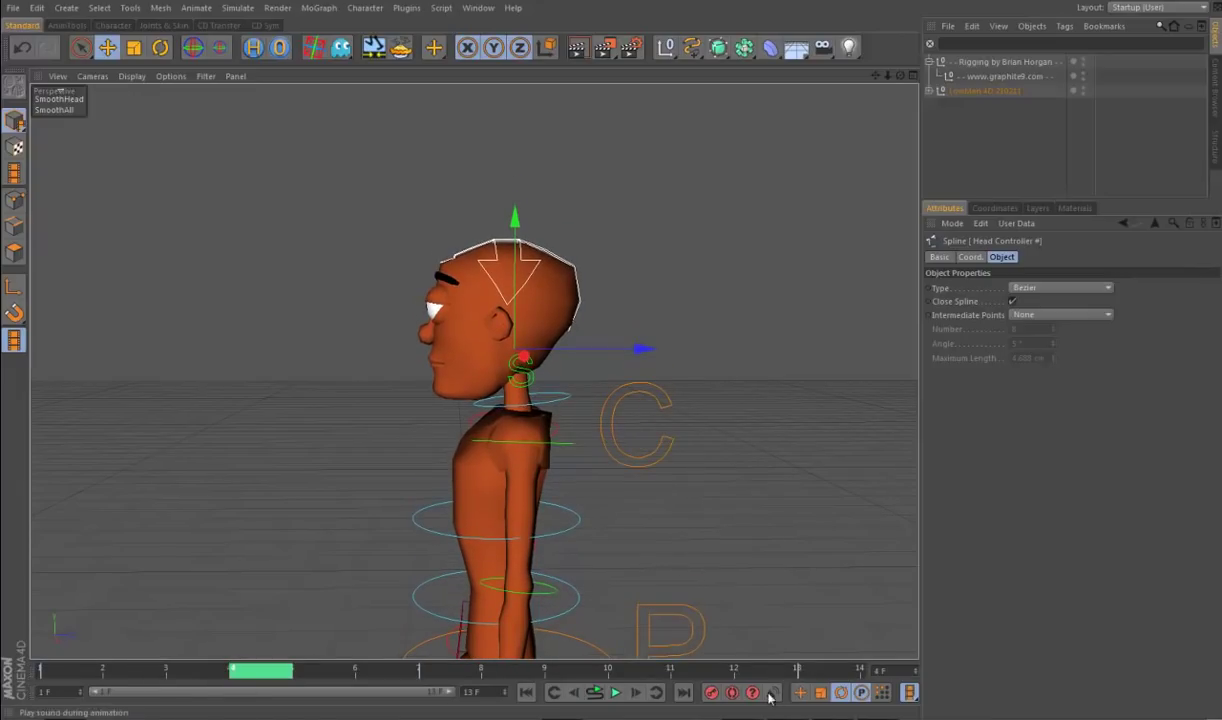
Step: Enable Autokeying, and rotate the Head Controller to tilt the head back at frame 4 and forward at frame 10
left_click(733, 693)
mouse_move(228, 675)
left_mouse_down()
mouse_move(40, 675)
mouse_move(257, 703)
left_mouse_up()
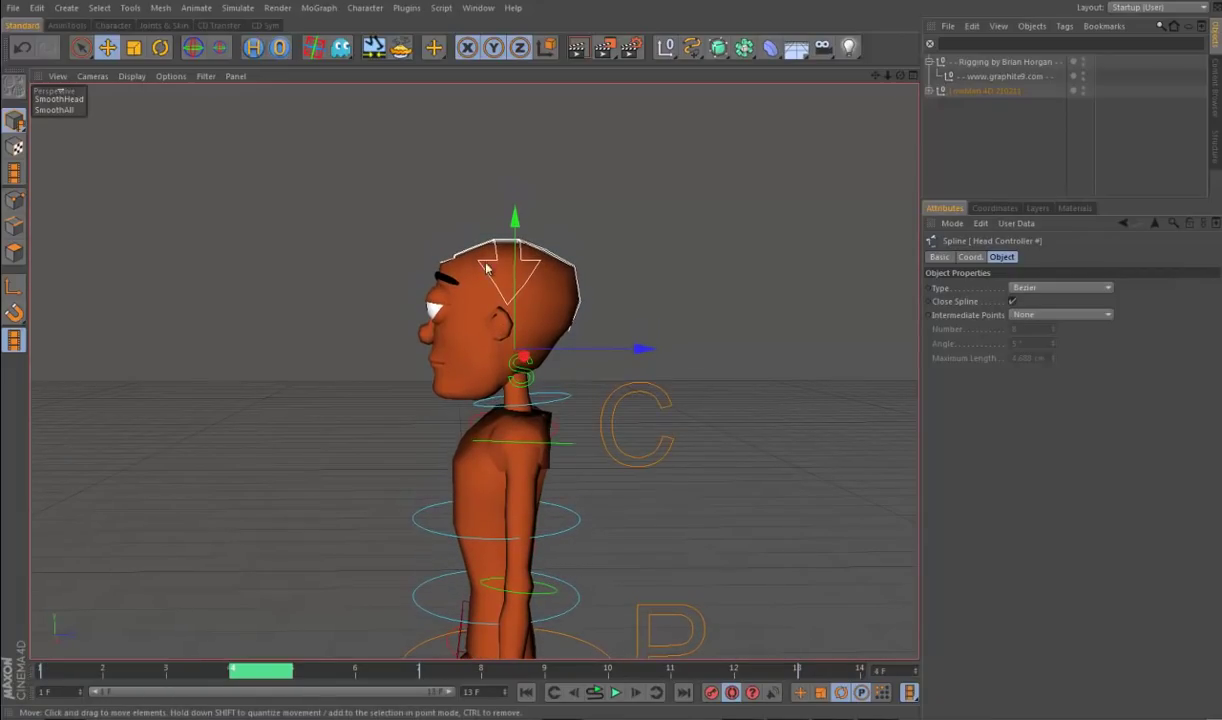
key("r")
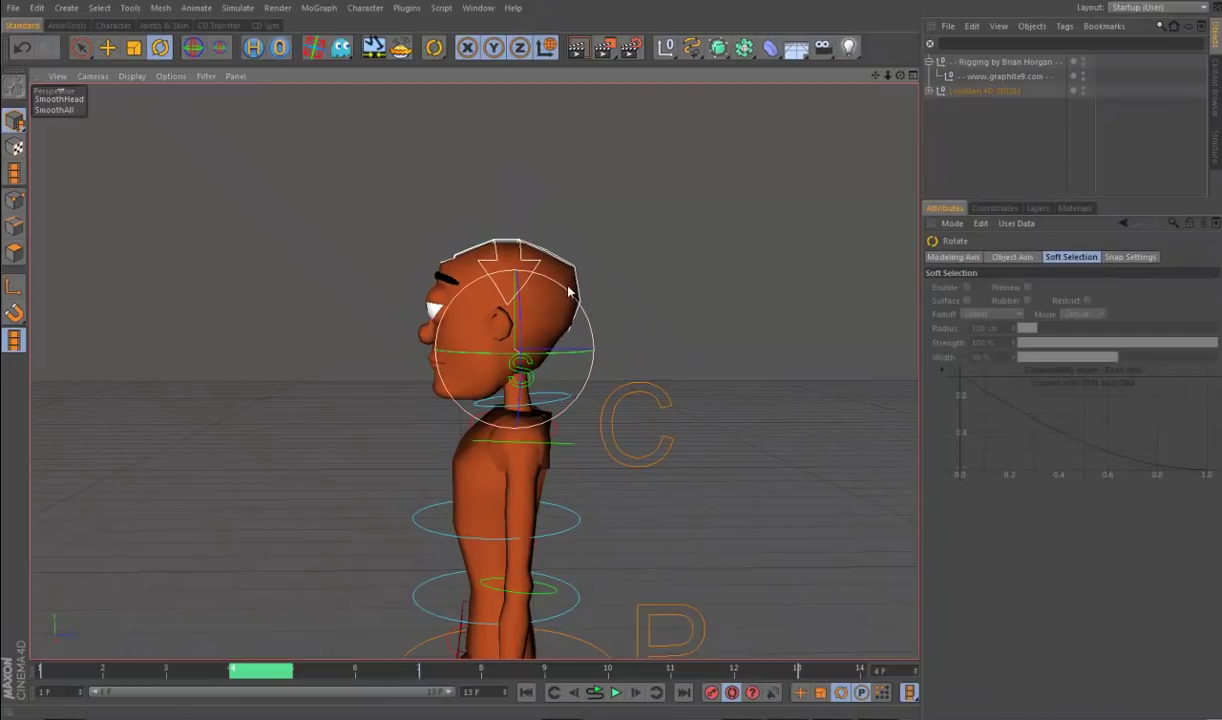
left_click_drag(569, 292, 588, 340)
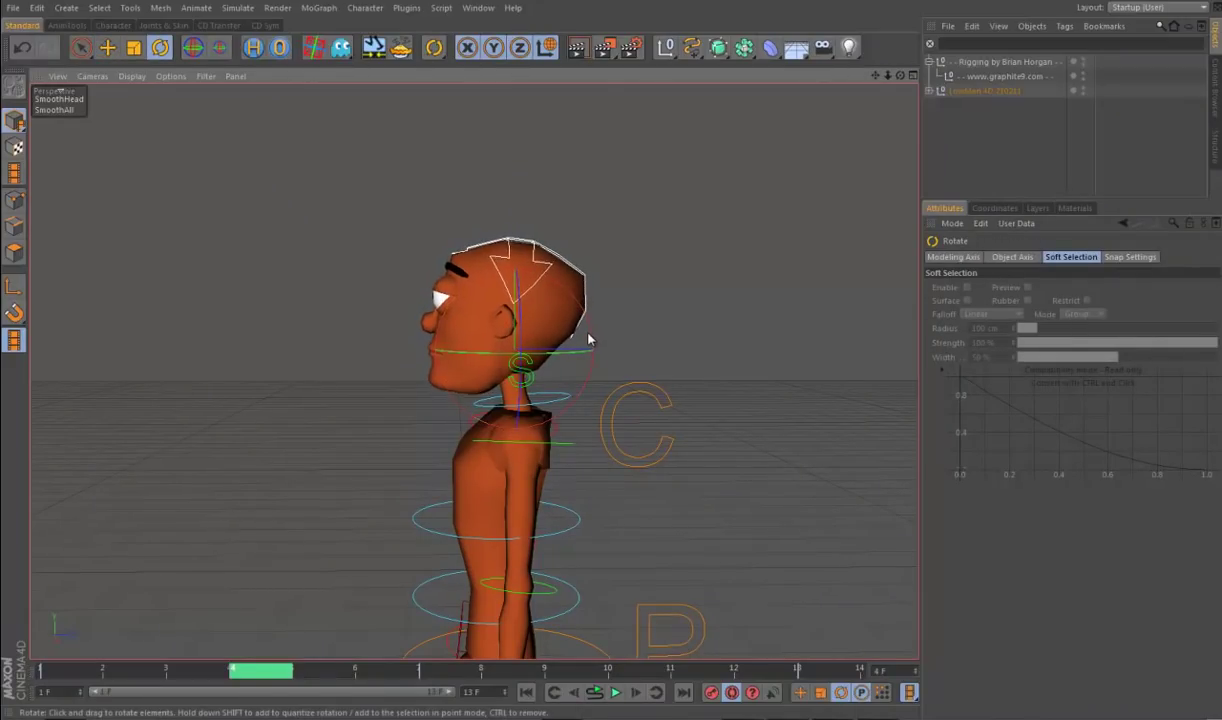
mouse_move(258, 670)
left_mouse_down()
mouse_move(641, 681)
mouse_move(498, 692)
mouse_move(625, 674)
mouse_move(456, 689)
mouse_move(866, 670)
mouse_move(622, 690)
left_mouse_up()
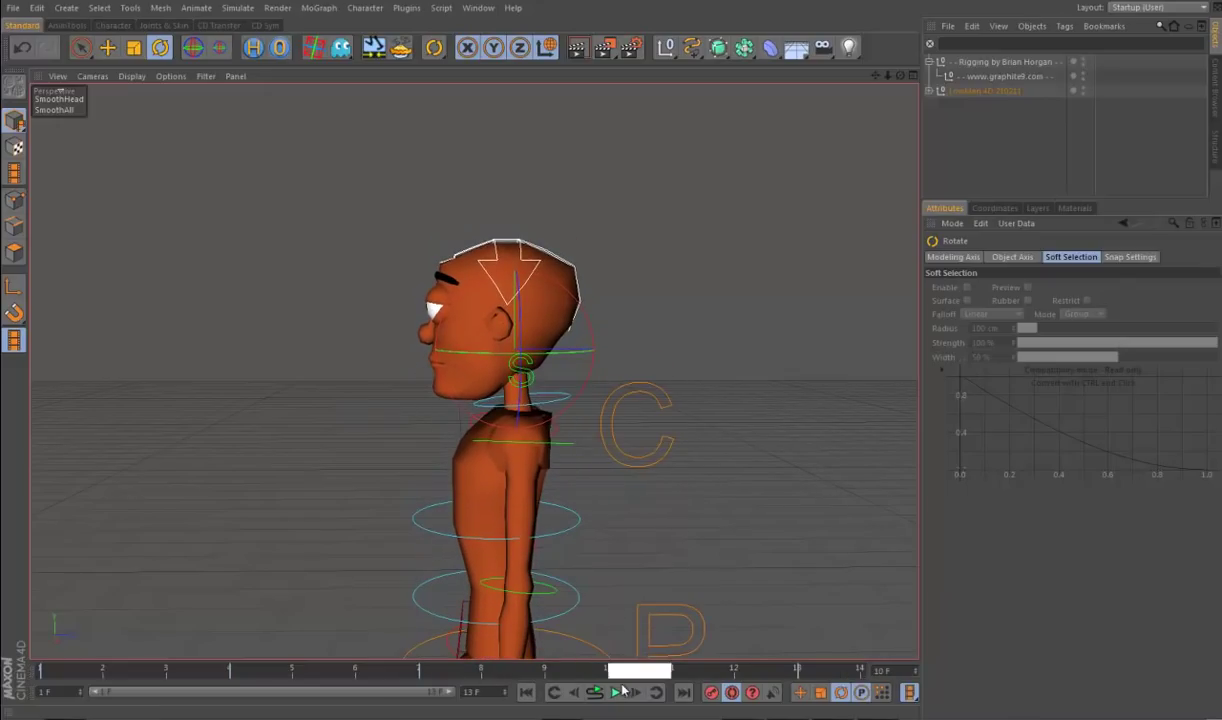
left_click_drag(589, 320, 588, 310)
Step: Play the body motion with the trailing head from a slightly turned view, and stop at frame 2
left_click(615, 692)
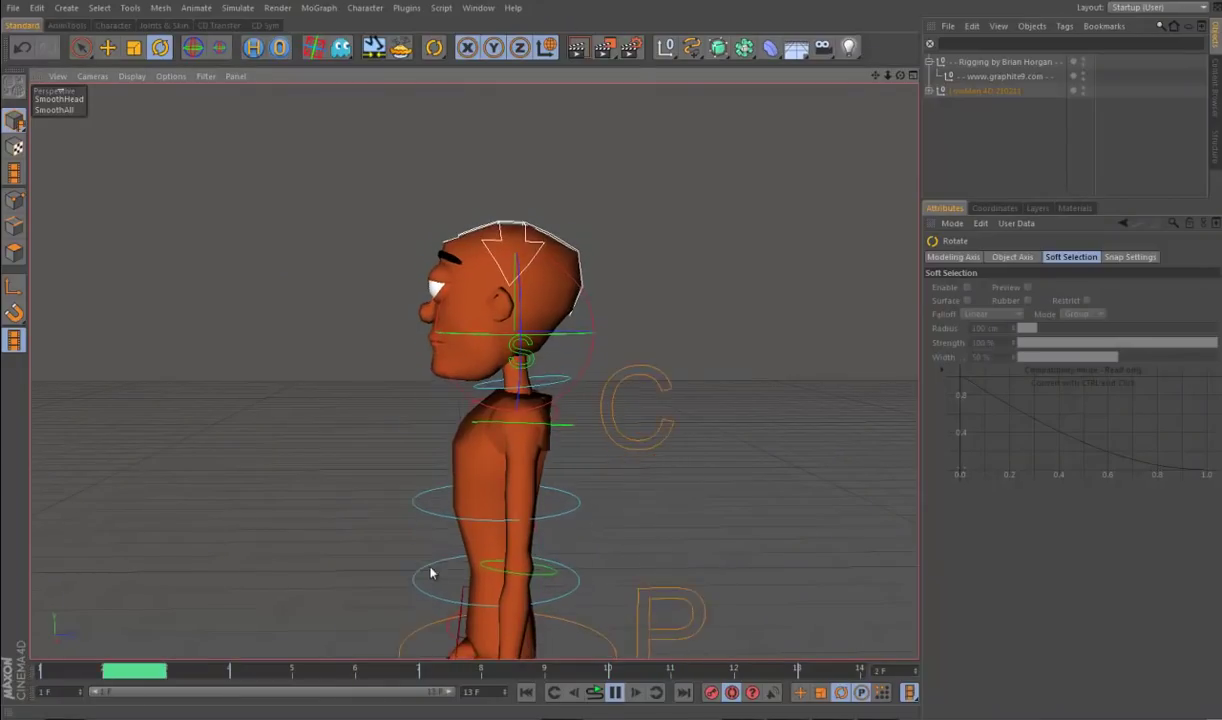
mouse_move(284, 526)
left_mouse_down("alt")
mouse_move(355, 524)
mouse_move(295, 529)
left_mouse_up("alt")
left_click(614, 692)
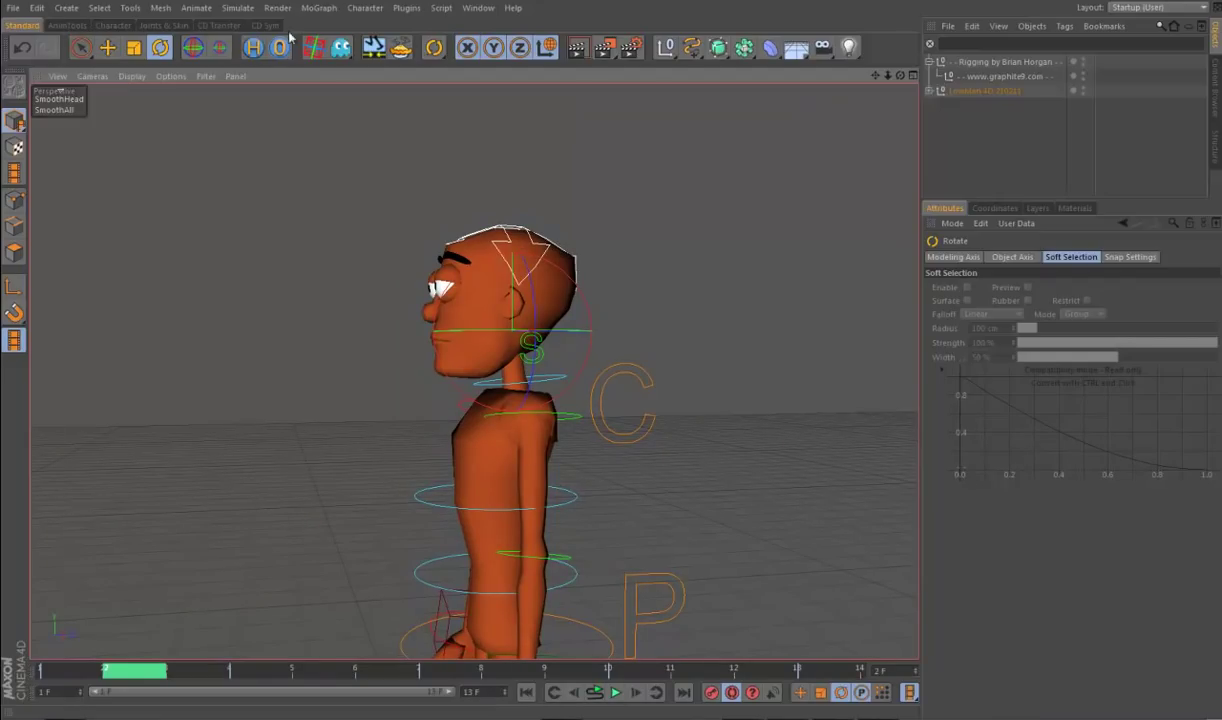
Step: Open the Head Controller's Rotation P curve in the Timeline and set all its keys to spline interpolation
left_click(477, 8)
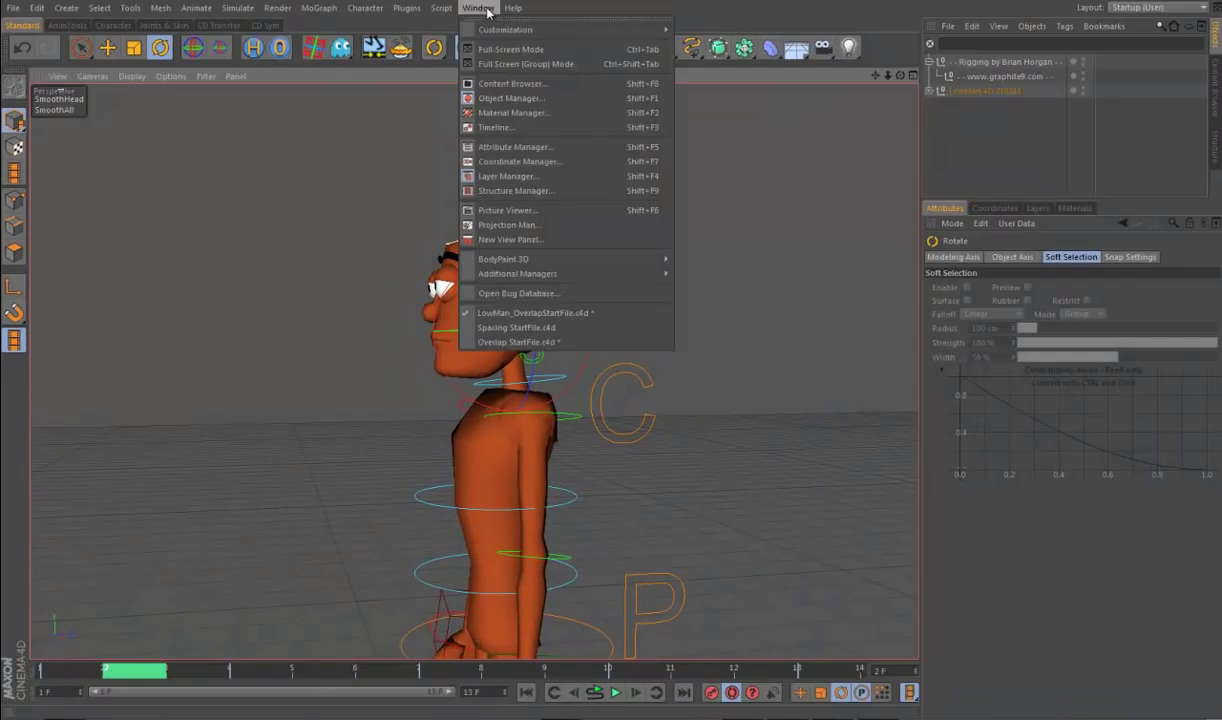
left_click(535, 133)
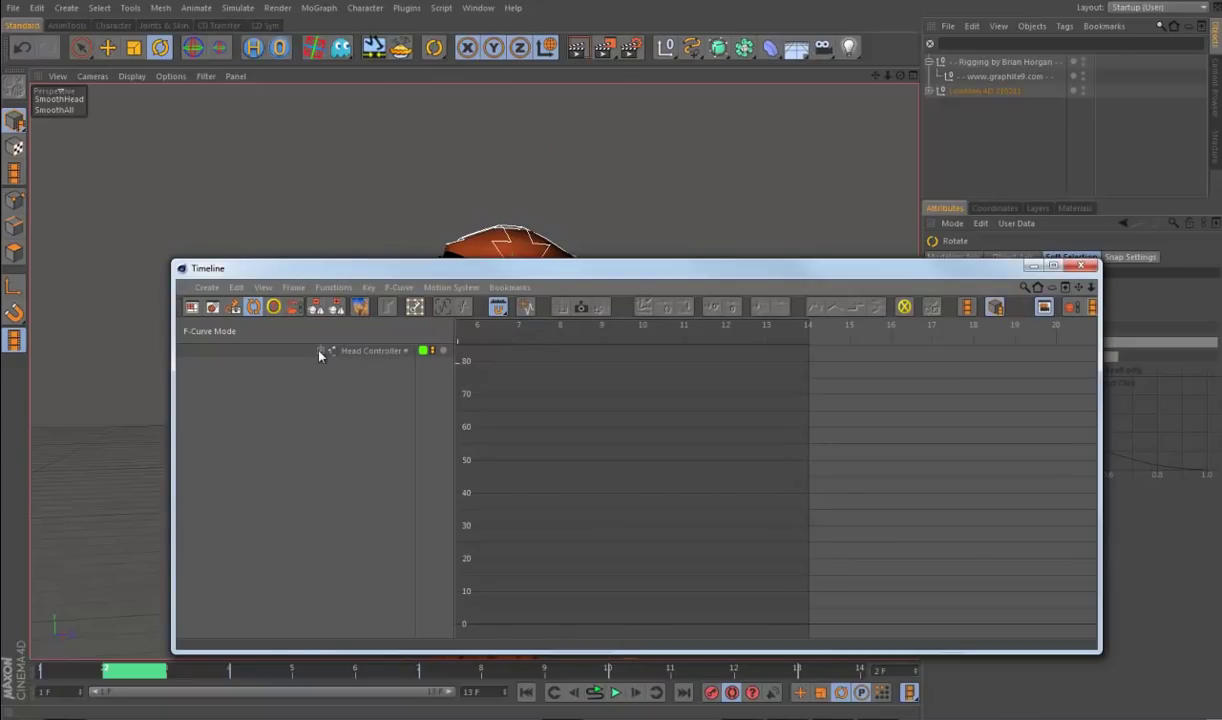
left_click(321, 351)
left_click(325, 364)
left_click(328, 364)
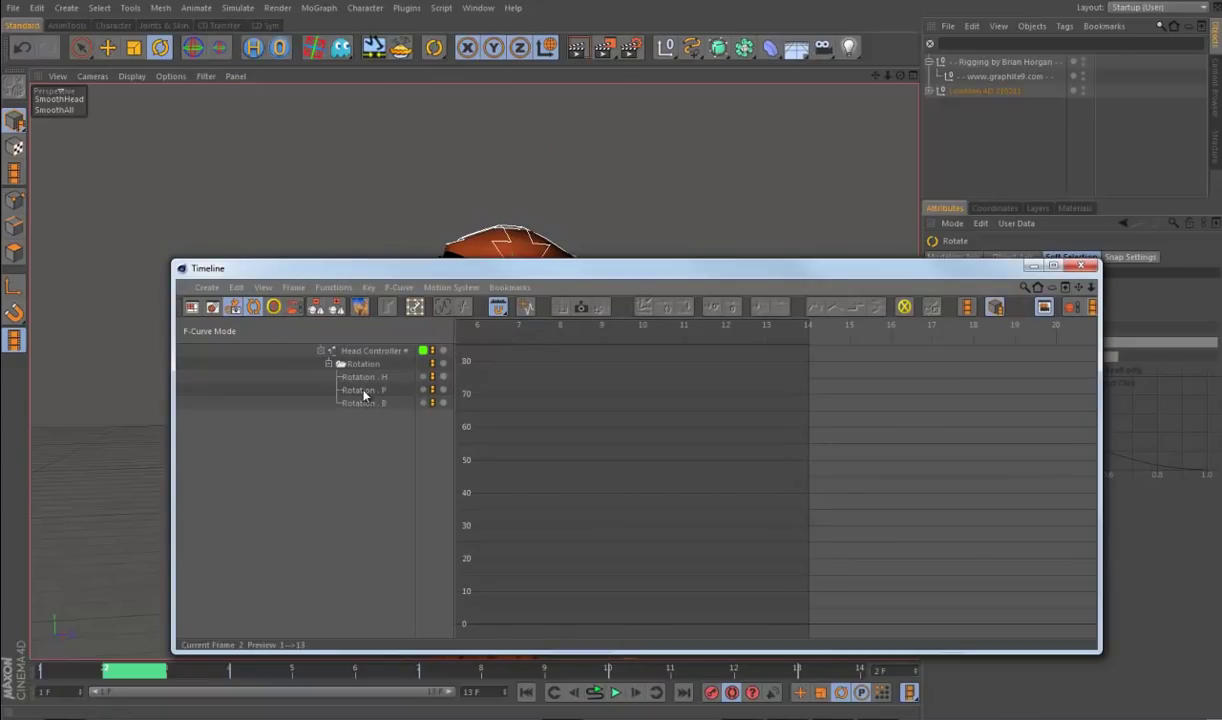
left_click(364, 395)
middle_click_drag(825, 505, 908, 428, "alt")
right_click_drag(908, 428, 867, 492, "alt")
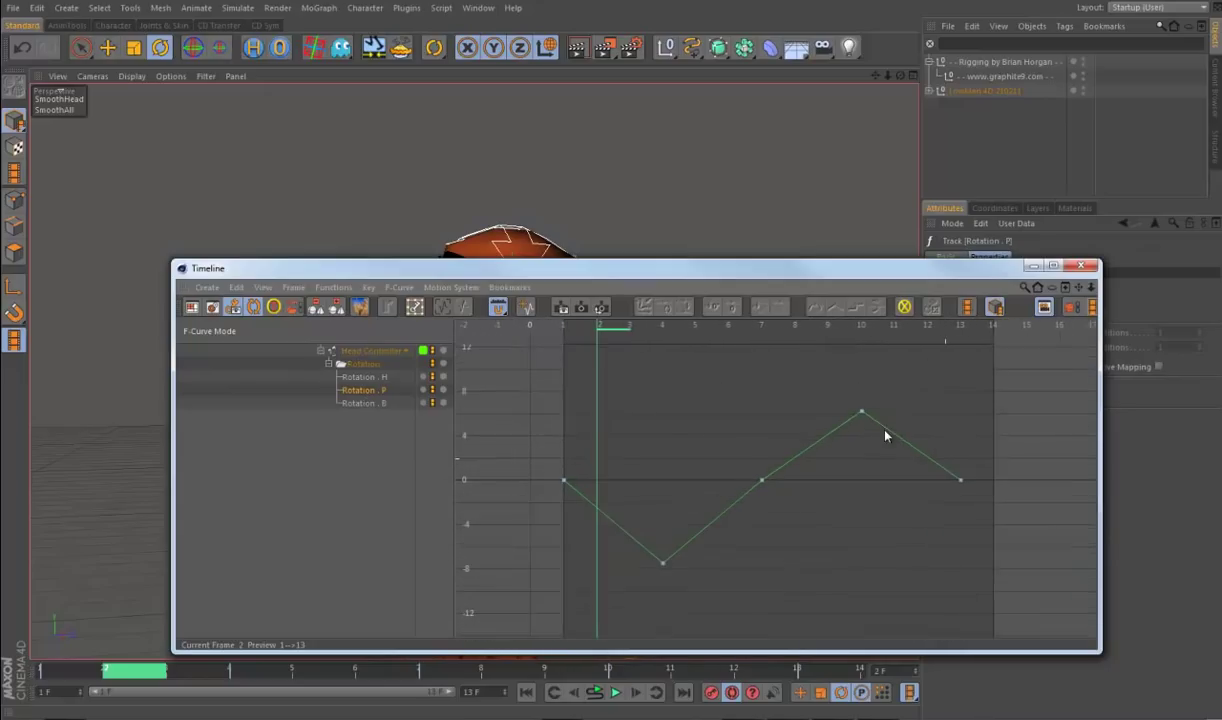
left_click_drag(1050, 605, 529, 387)
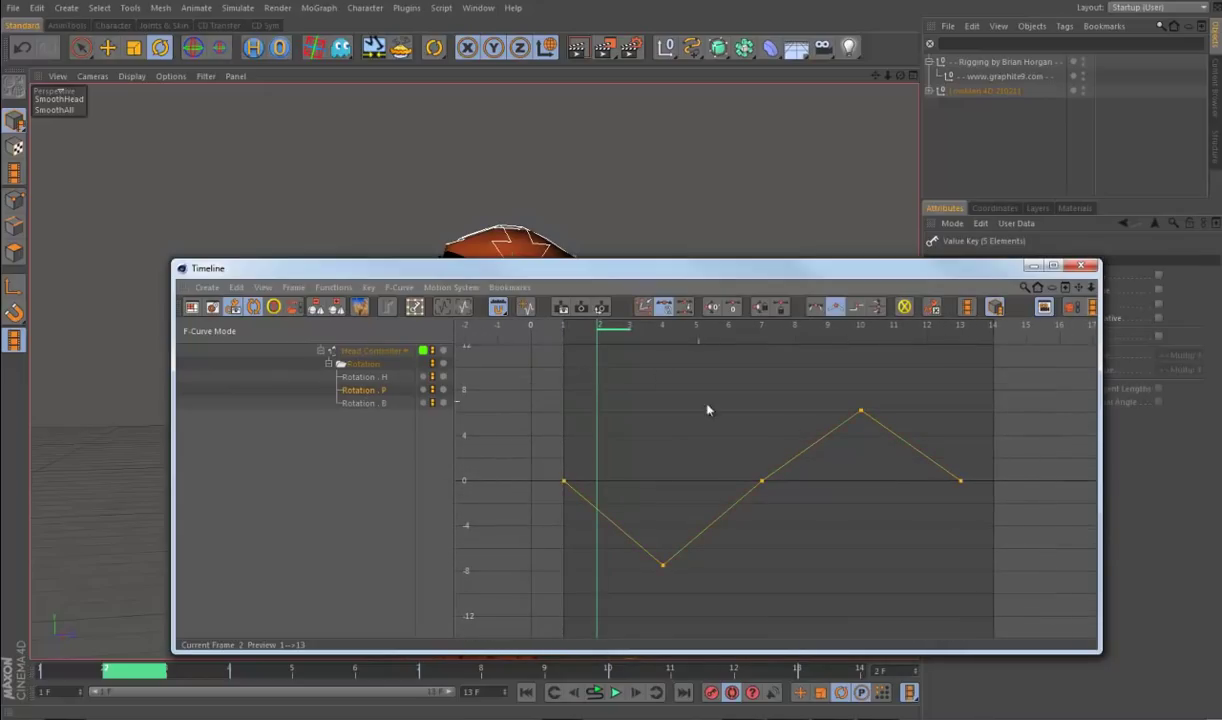
left_click(815, 307)
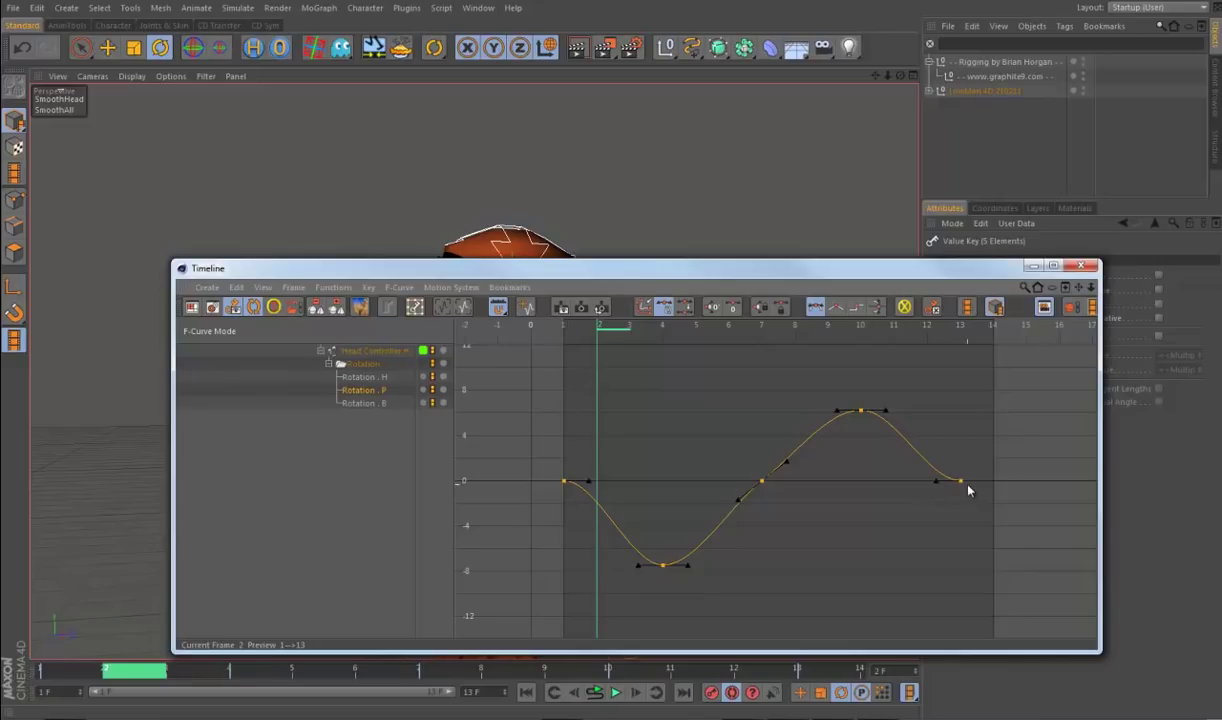
Step: Make all the Head Controller's rotation tracks repeat once before their first and once after their last keyframe
left_click(373, 352)
right_click(373, 352)
mouse_move(400, 439)
left_click(592, 490)
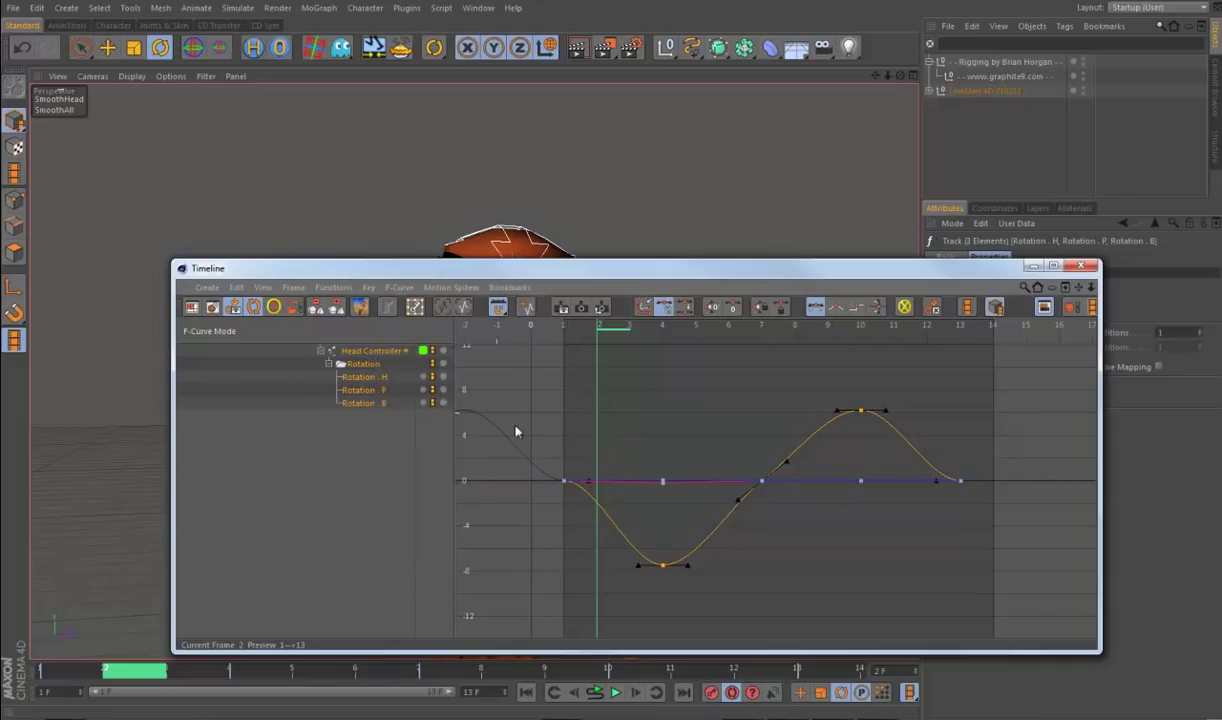
right_click(384, 350)
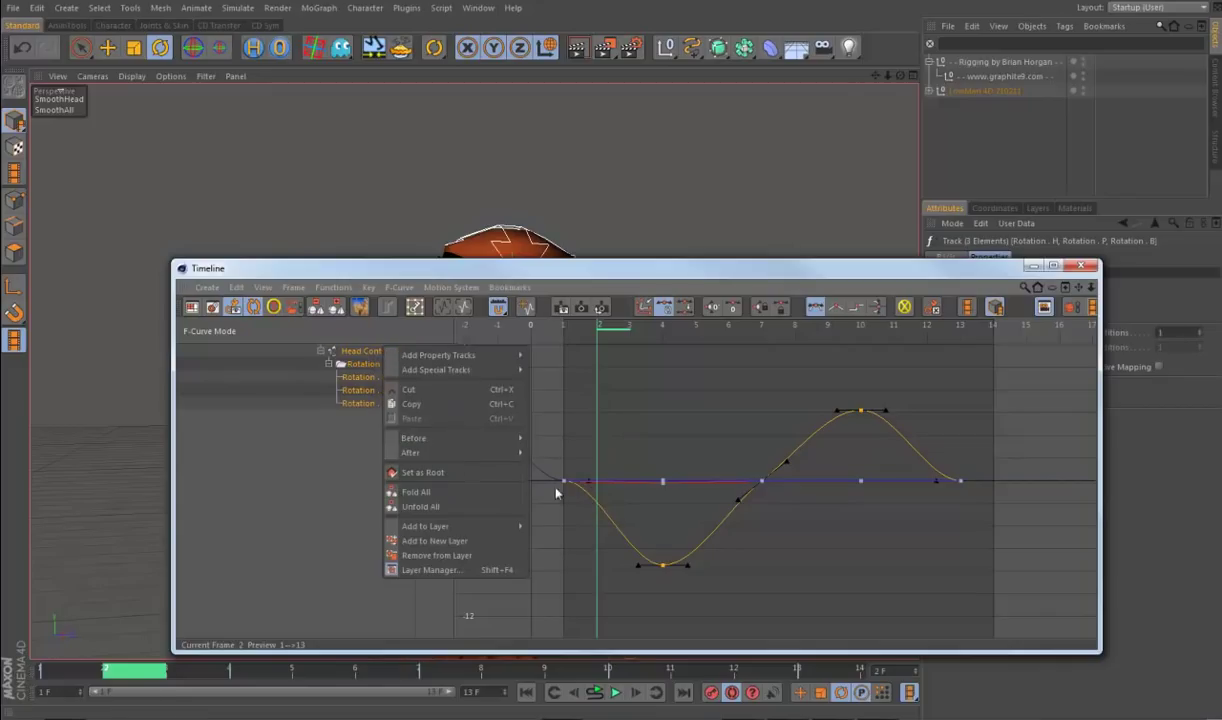
mouse_move(450, 453)
left_click(580, 503)
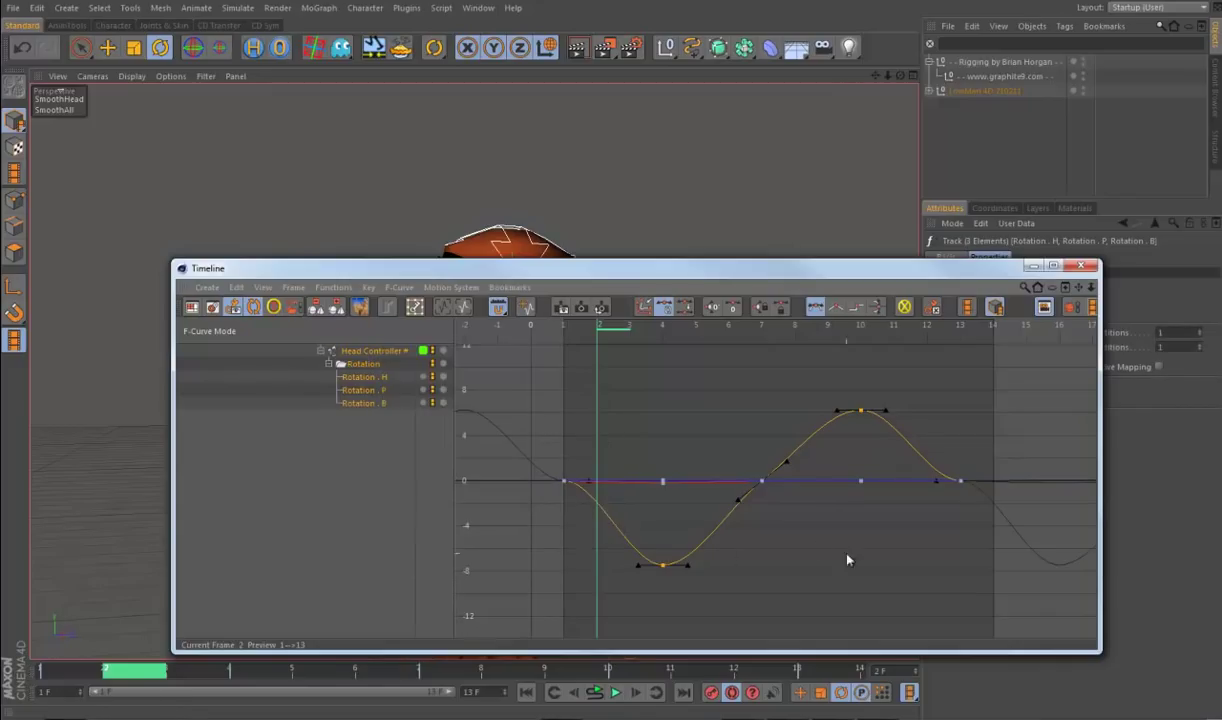
Step: Slope the tangents of the Rotation P keys at frames 1 and 13 so the curve flows smoothly through the loop
left_click(375, 393)
right_click_drag(822, 529, 590, 530, "alt")
middle_click_drag(805, 522, 709, 512, "alt")
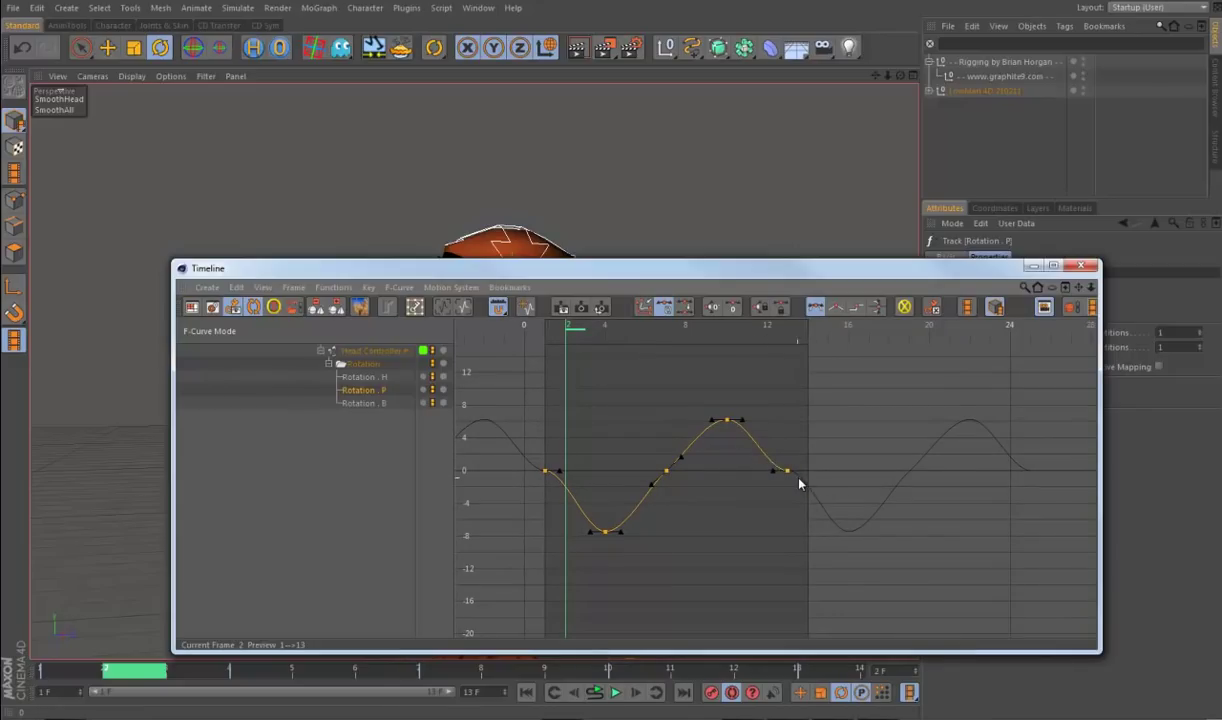
scroll(758, 535, "up", 1)
left_click_drag(824, 498, 750, 455)
left_click_drag(587, 487, 484, 464, "shift")
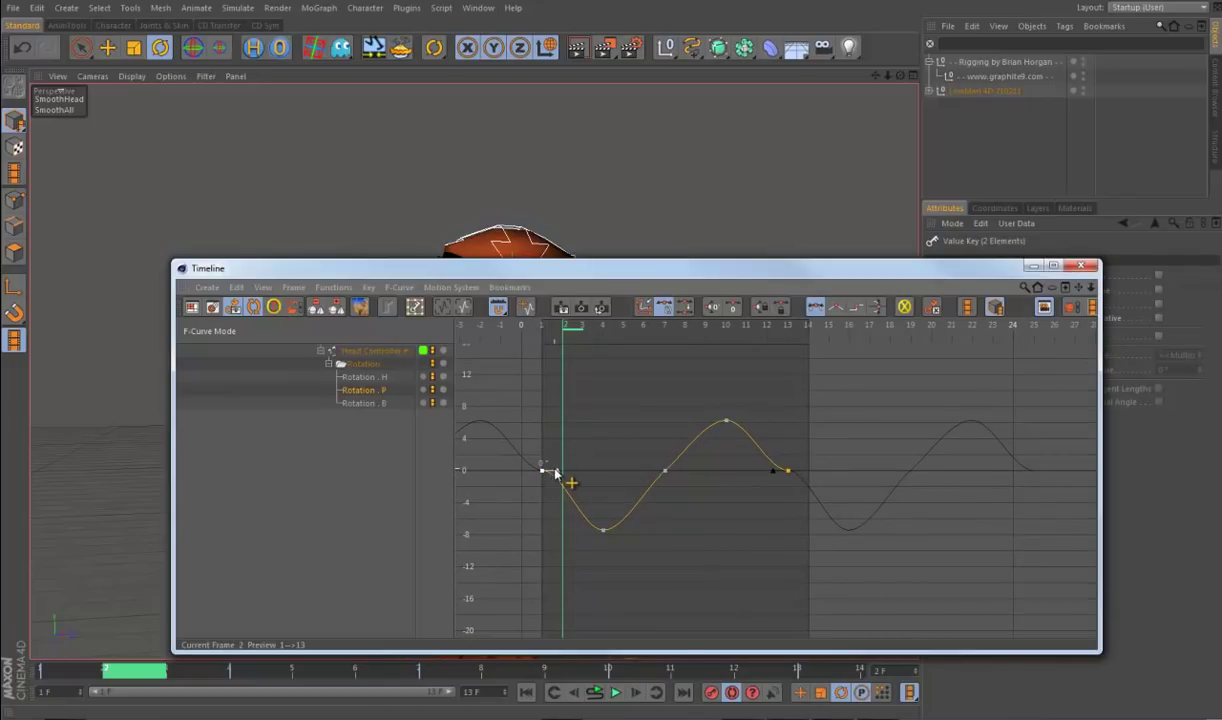
left_click_drag(557, 474, 551, 481)
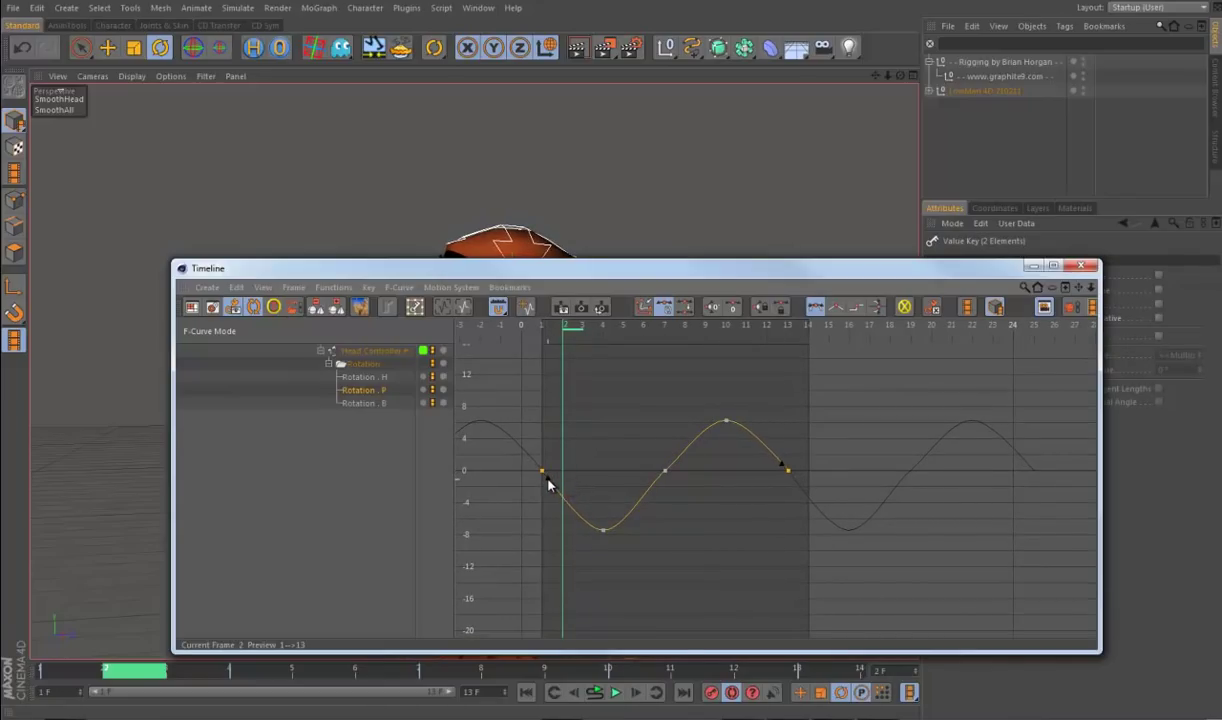
Step: Shorten the Rotation P tangents at frame 7 to about 0.55 frames and widen those at frames 4 and 10 to about 0.89
left_click(665, 470)
left_click(680, 459)
left_click(676, 461)
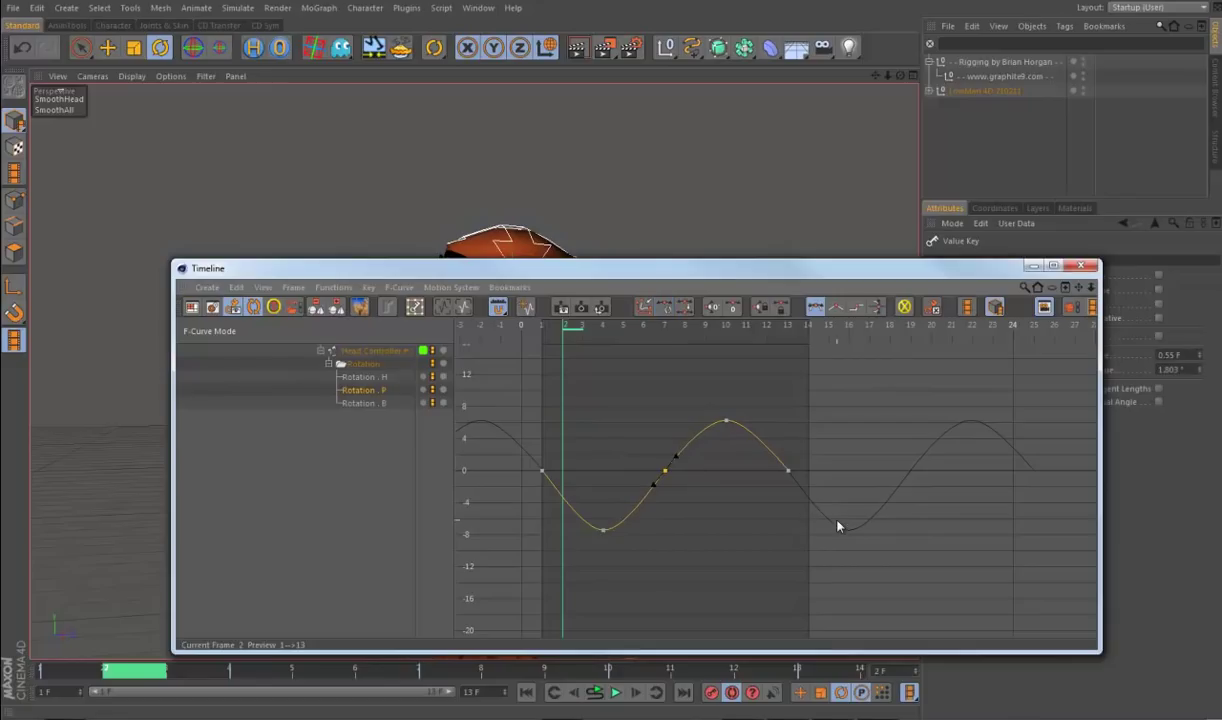
left_click_drag(744, 427, 640, 368)
left_click(601, 529, "shift")
left_click_drag(620, 537, 624, 537)
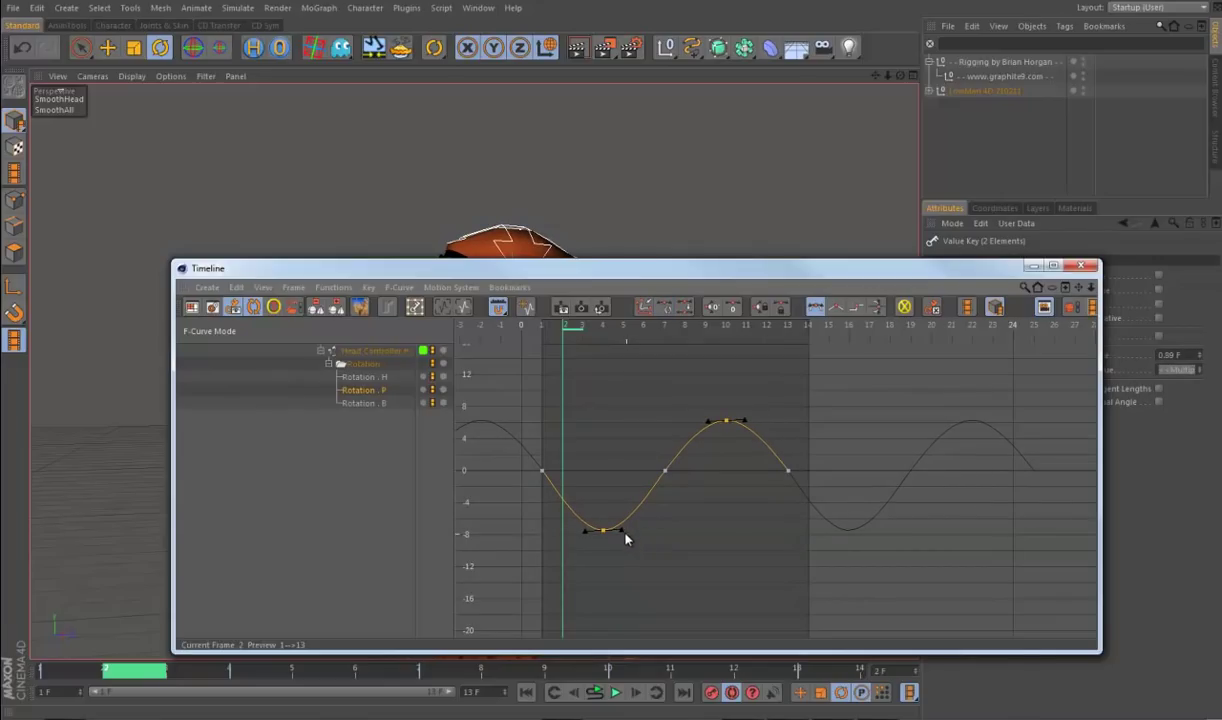
Step: Minimise the Timeline, set the animation's end to frame 12, and play the looping head motion from several angles before stopping it
left_click(1034, 266)
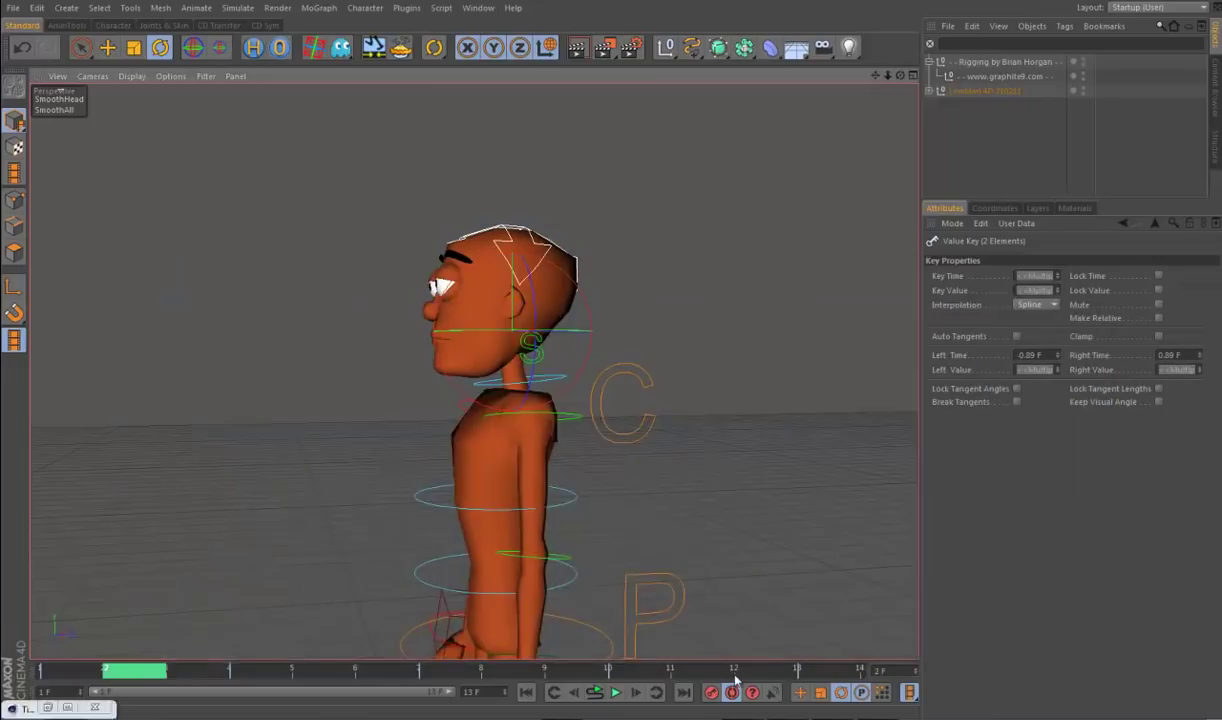
left_click(506, 695)
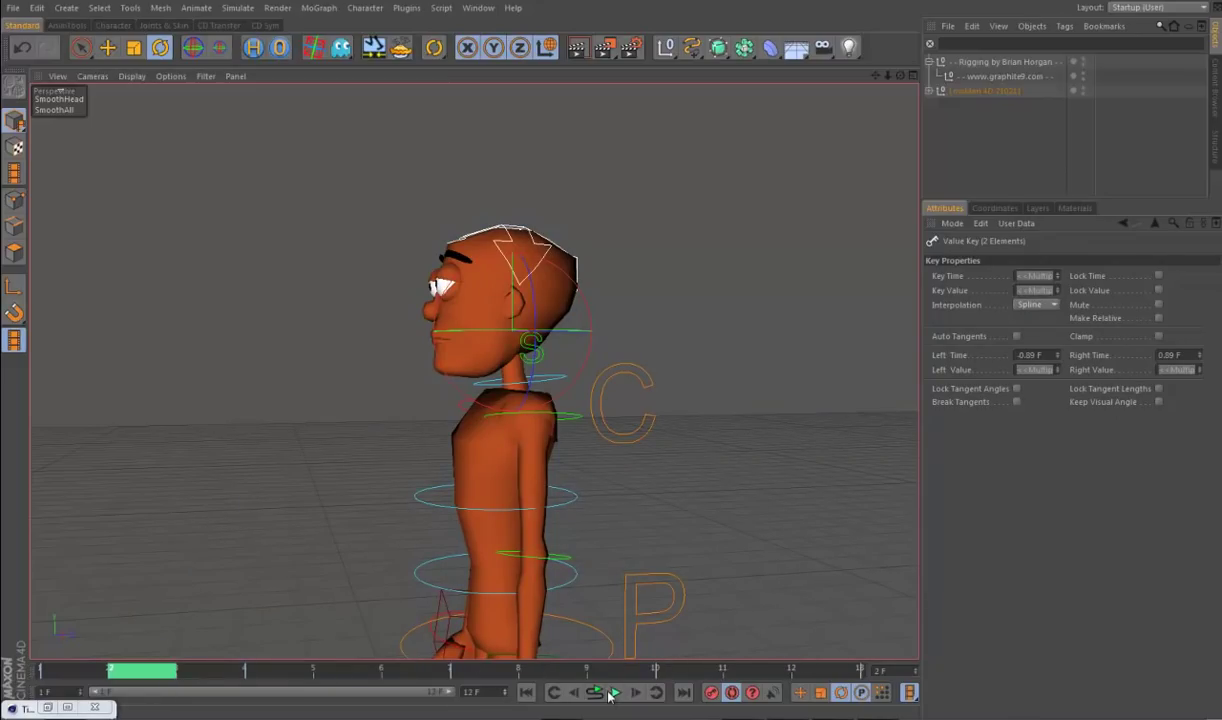
left_click(615, 693)
left_click(700, 536)
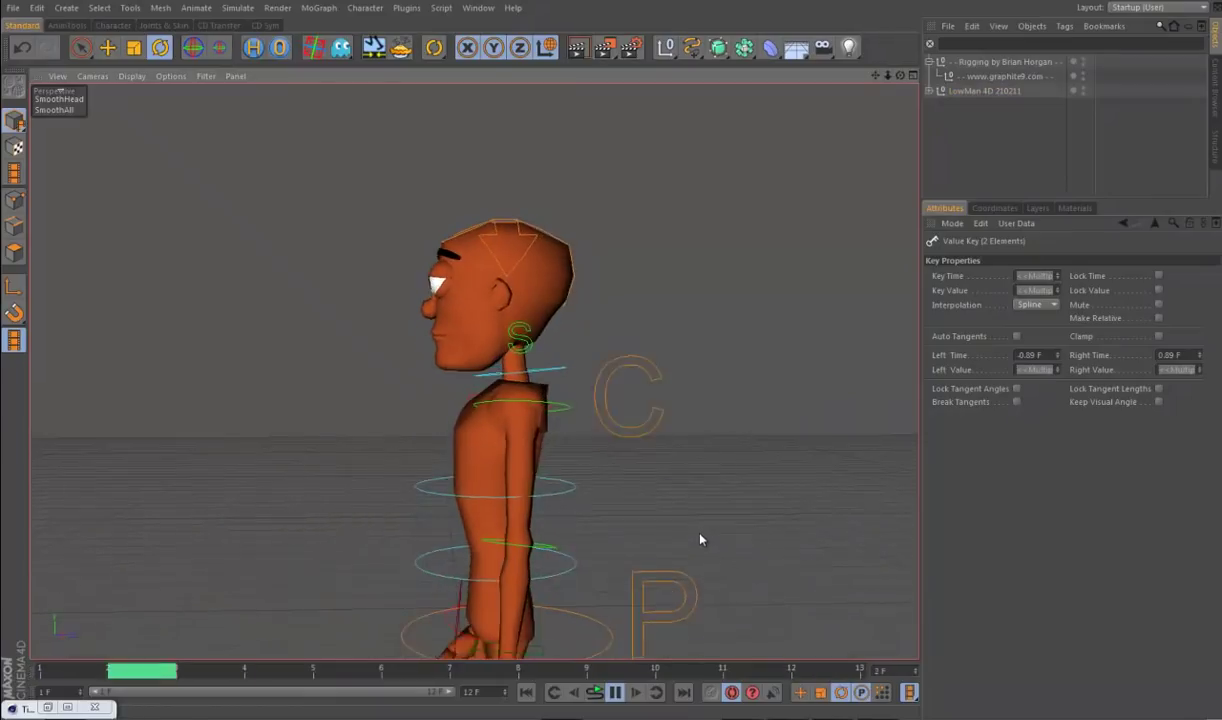
mouse_move(703, 536)
left_mouse_down("alt")
mouse_move(820, 566)
mouse_move(717, 527)
mouse_move(703, 548)
left_mouse_up("alt")
right_click_drag(689, 529, 734, 553, "alt")
left_click_drag(735, 558, 616, 527, "alt")
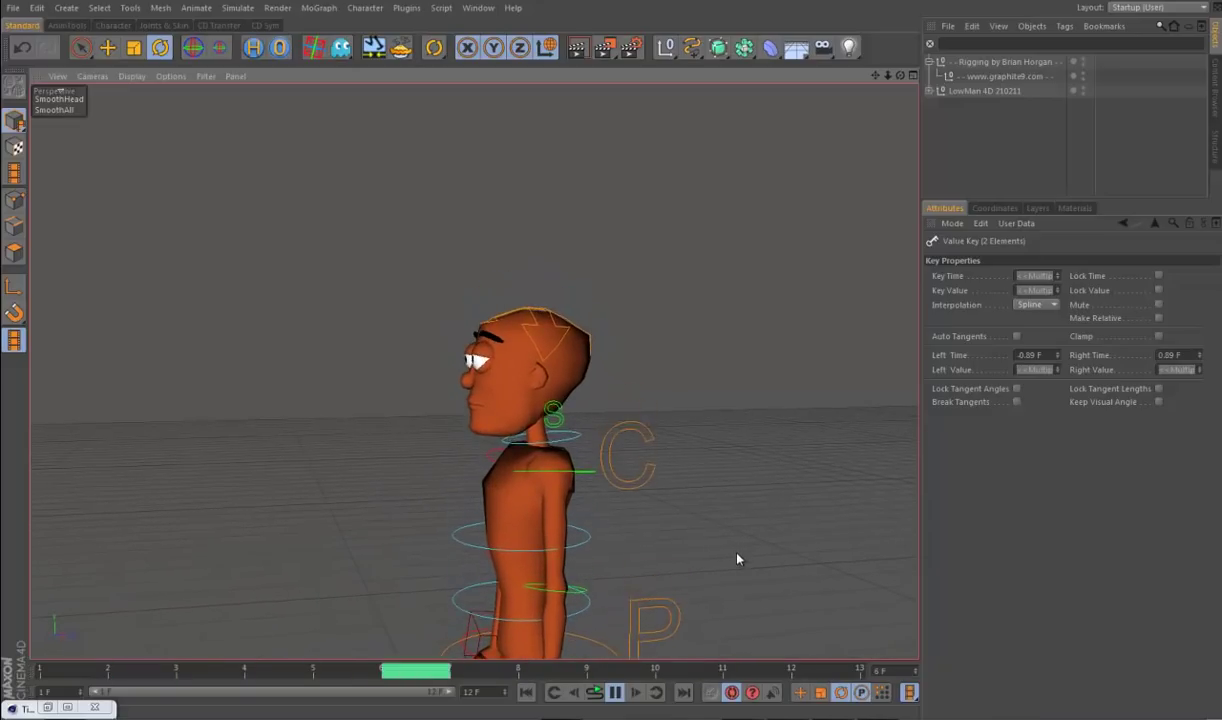
left_click(616, 692)
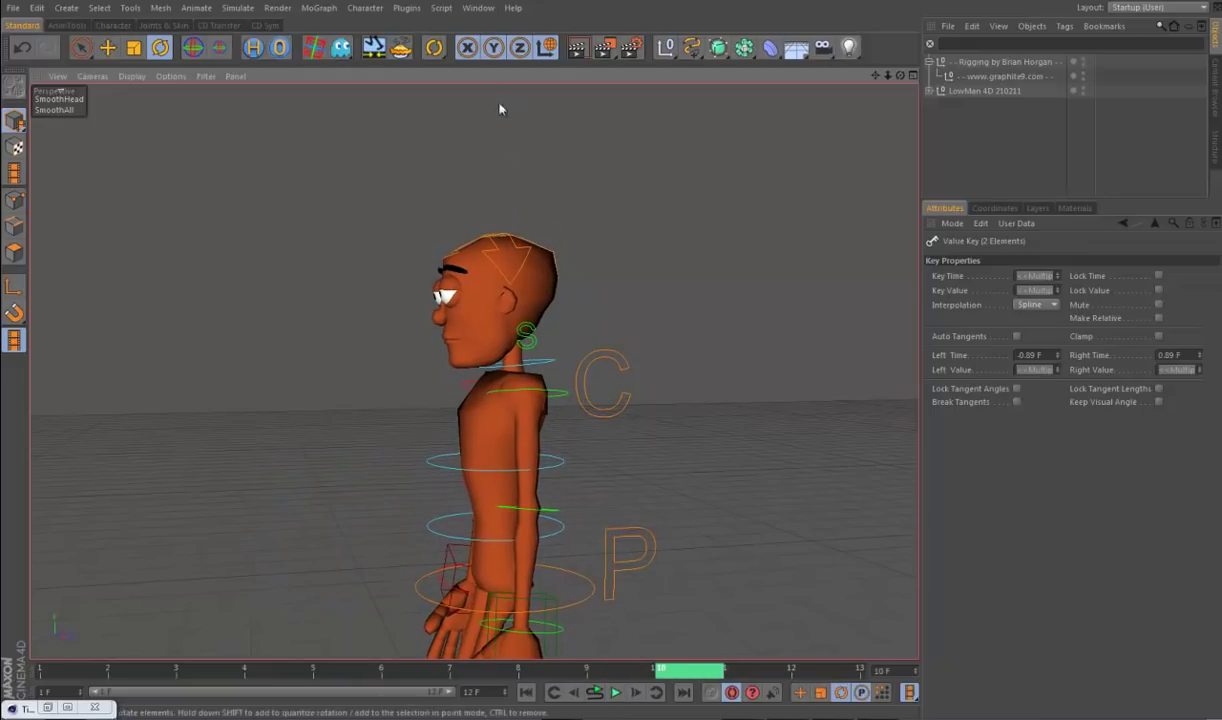
Step: Switch to the open Spacing StartFile.c4d scene
left_click(472, 8)
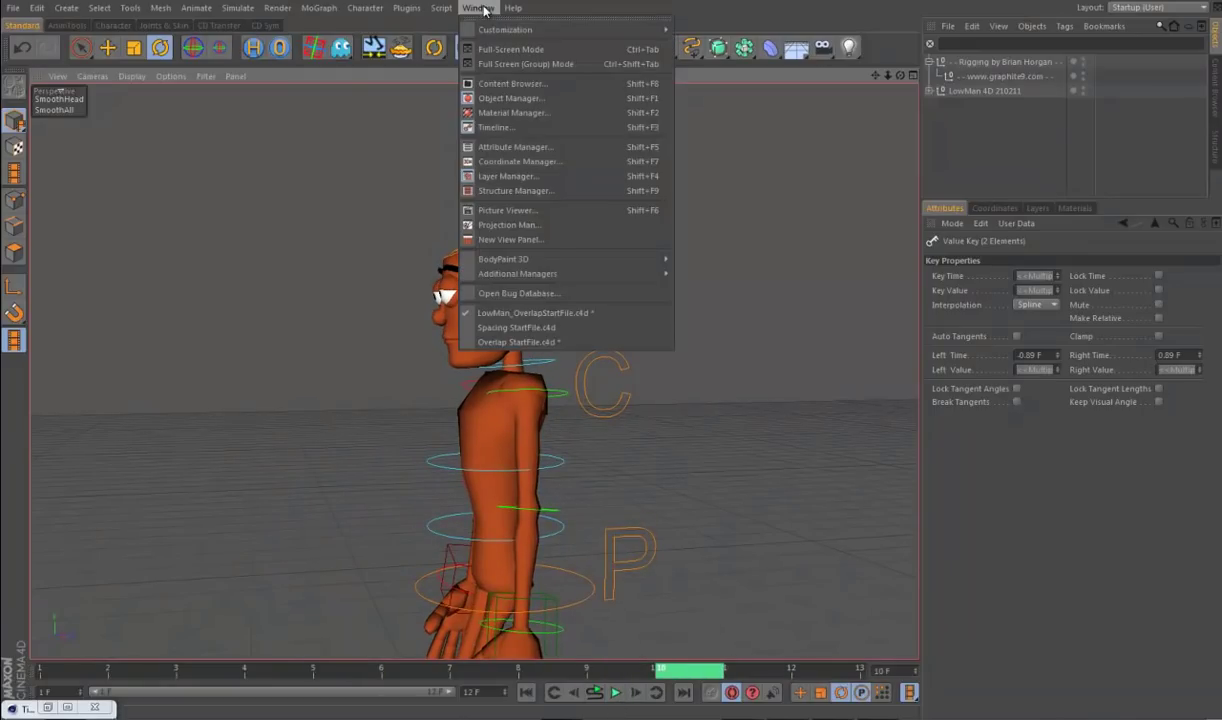
left_click(516, 328)
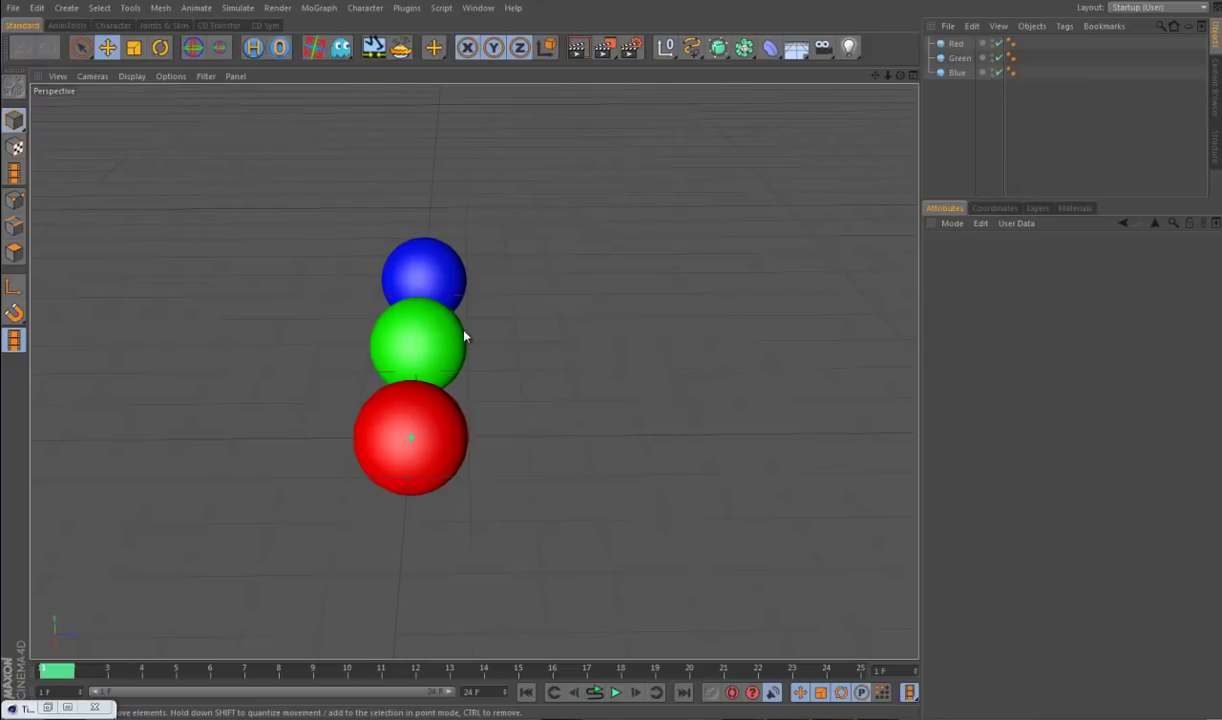
left_click_drag(584, 504, 586, 525, "alt")
middle_click_drag(586, 525, 545, 546, "alt")
mouse_move(566, 558)
left_mouse_down("alt")
mouse_move(551, 532)
mouse_move(560, 545)
left_mouse_up("alt")
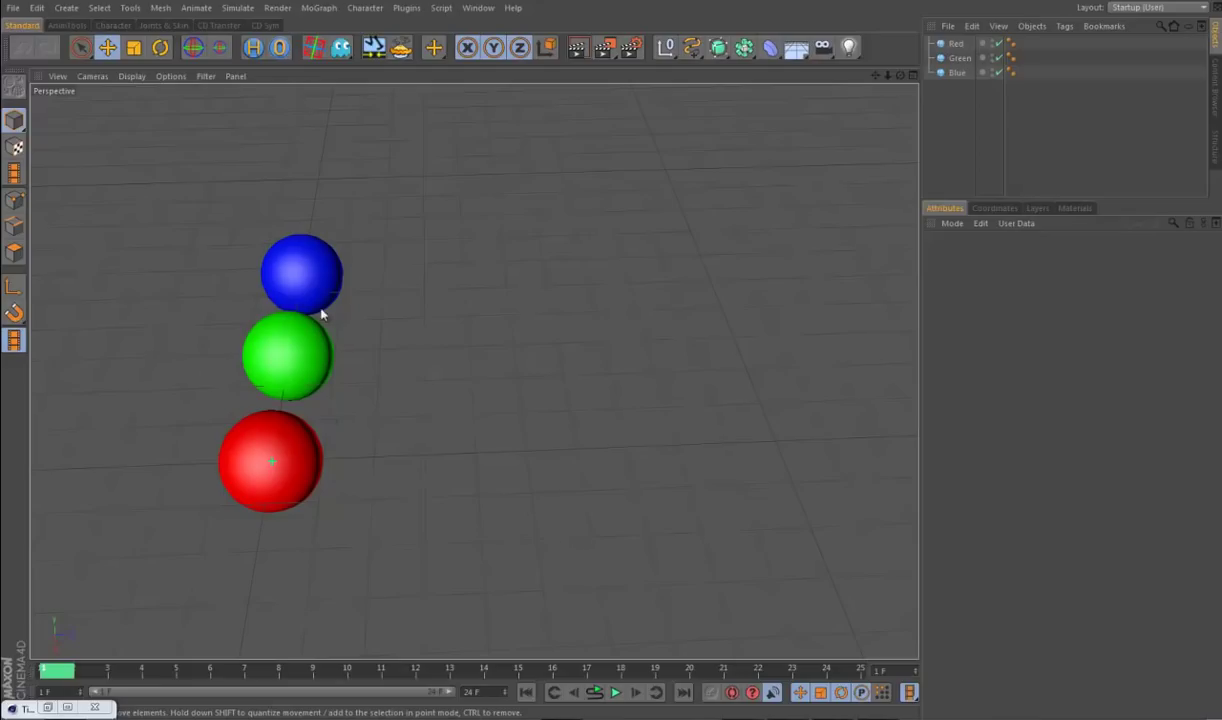
Step: Keyframe all three spheres at frame 1, record them moved about 1000 cm along Z at frame 24, and return to frame 1
left_click(325, 268)
left_click(322, 355, "shift")
left_click(270, 458, "shift")
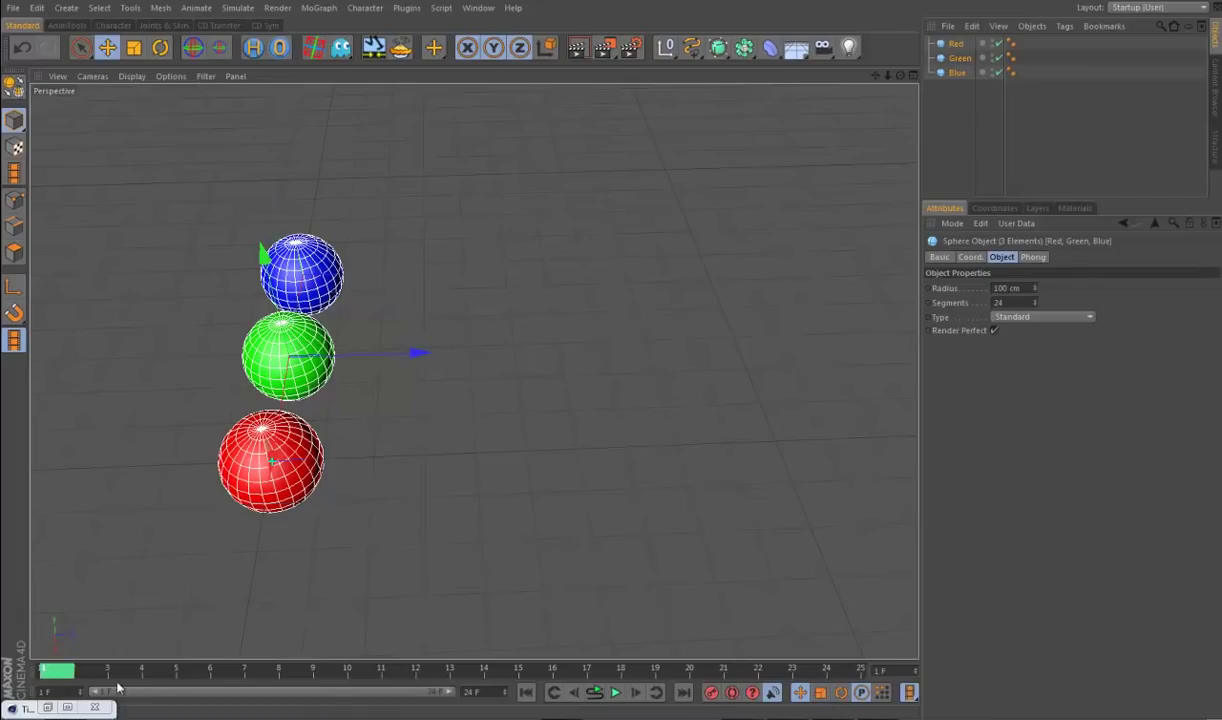
left_click(711, 696)
left_click(843, 672)
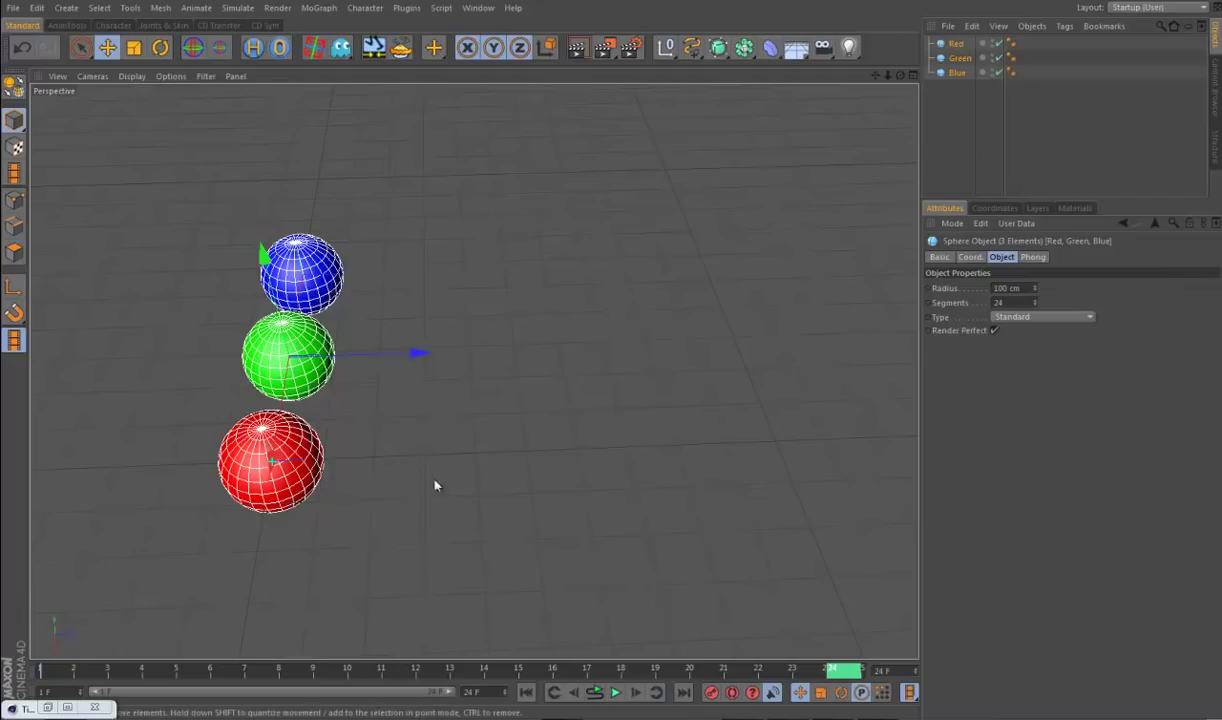
left_click_drag(429, 371, 862, 393)
left_click(712, 696)
left_click_drag(748, 674, 42, 672)
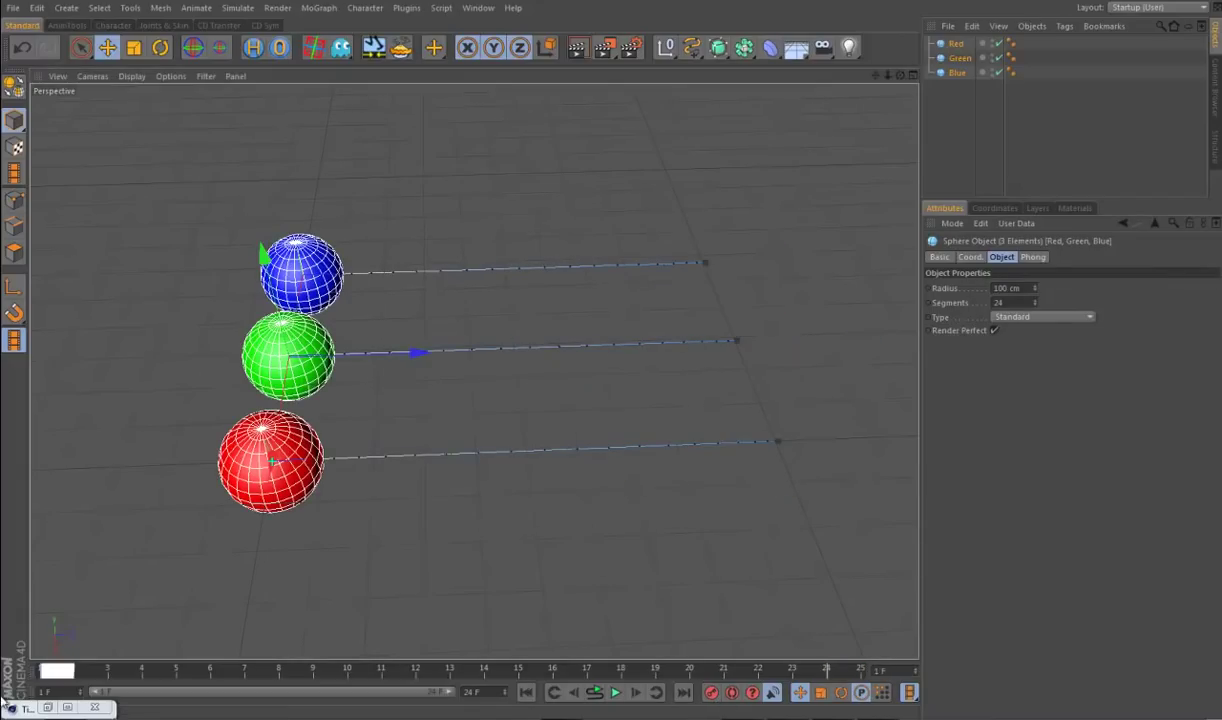
Step: Open the red sphere's Position Z curve in the Timeline and set both its keys to linear interpolation
left_click(33, 709)
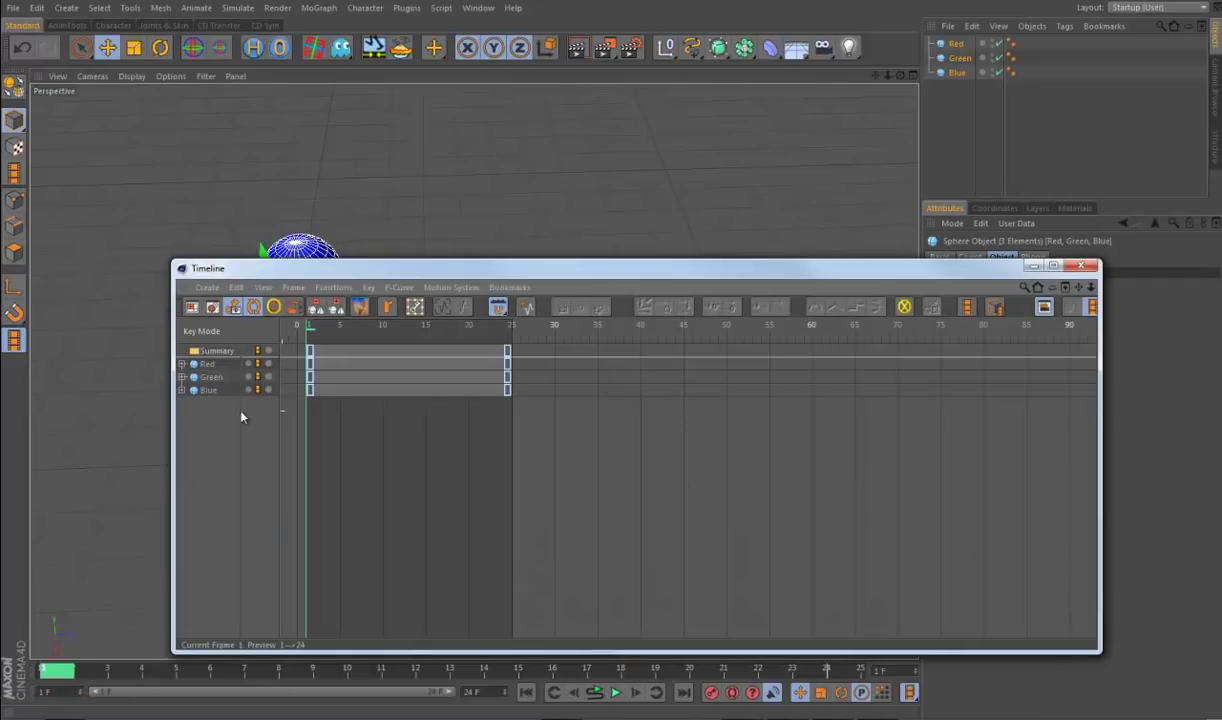
left_click_drag(311, 268, 582, 277)
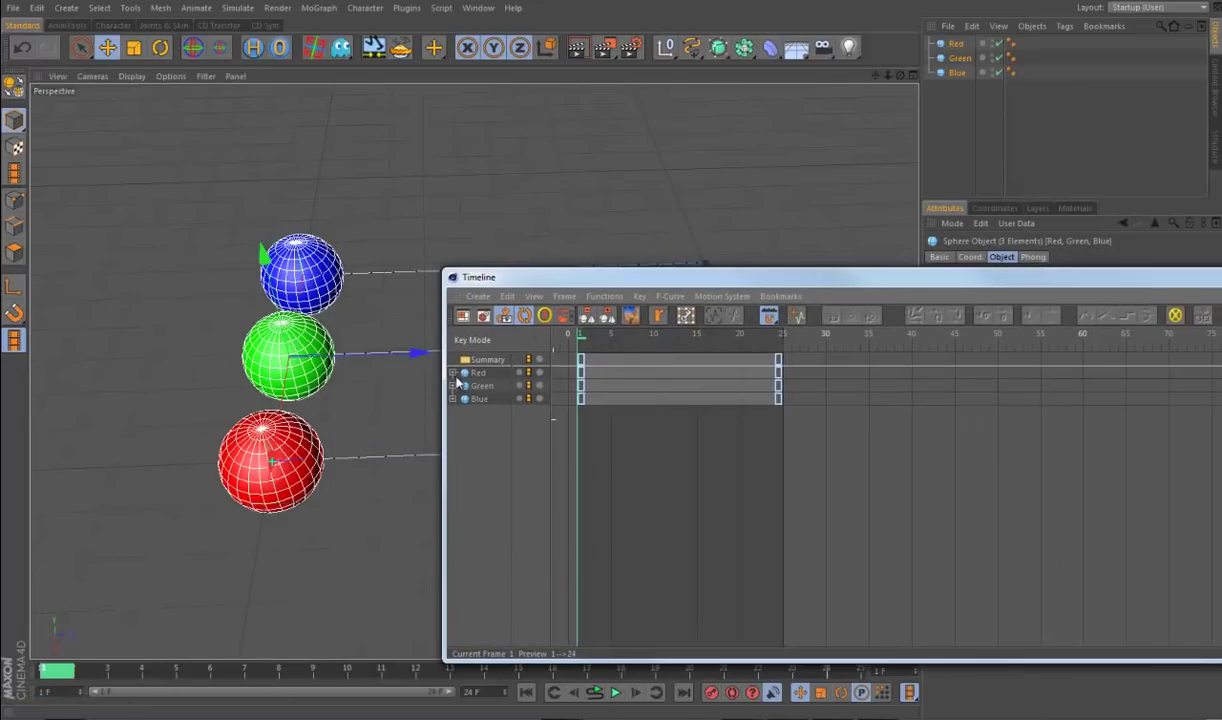
left_click(453, 373)
left_click(460, 385)
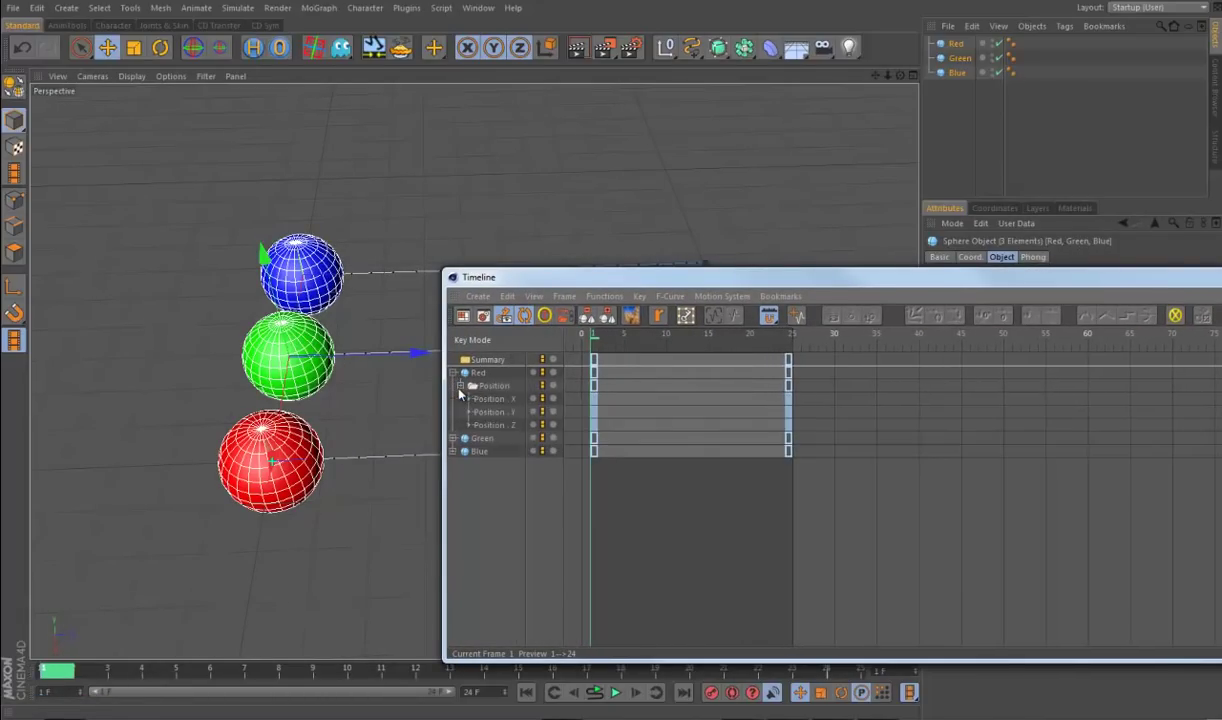
left_click(507, 425)
key("Tab")
right_click_drag(920, 478, 940, 616, "alt")
left_click_drag(939, 617, 607, 407)
left_click(1107, 316)
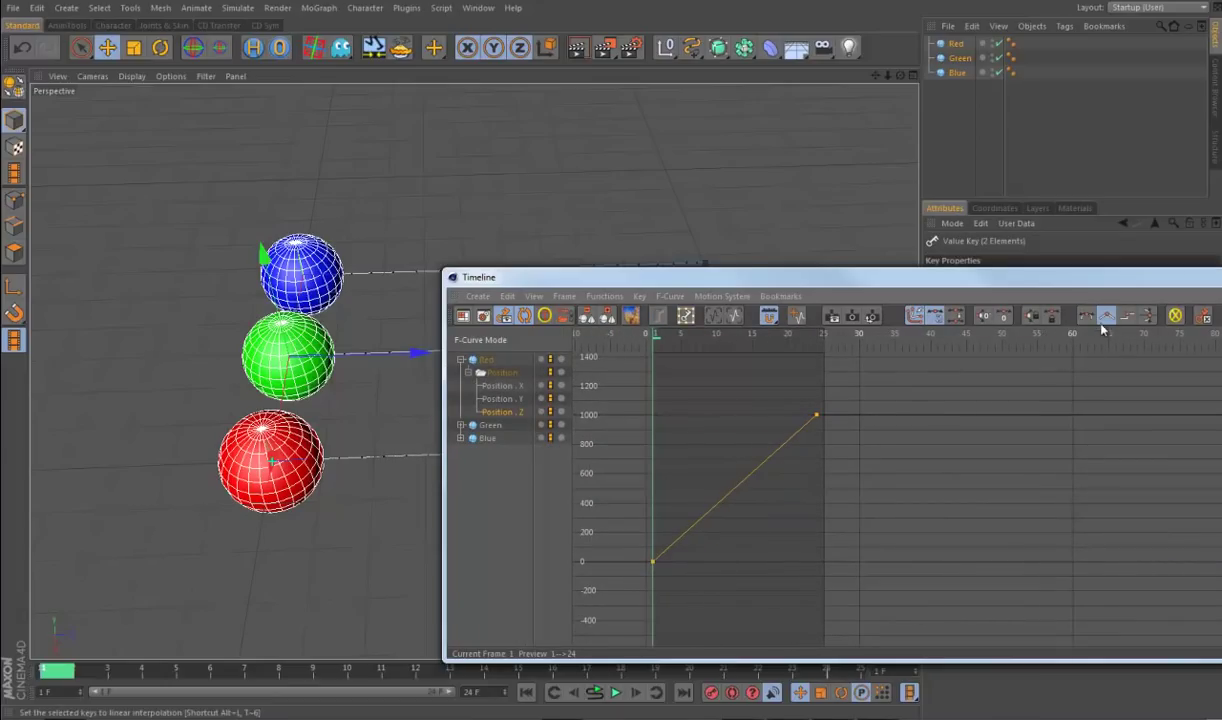
Step: Reposition the Timeline window clear of the spheres and display the green sphere's Position Z curve
left_click_drag(990, 287, 693, 338)
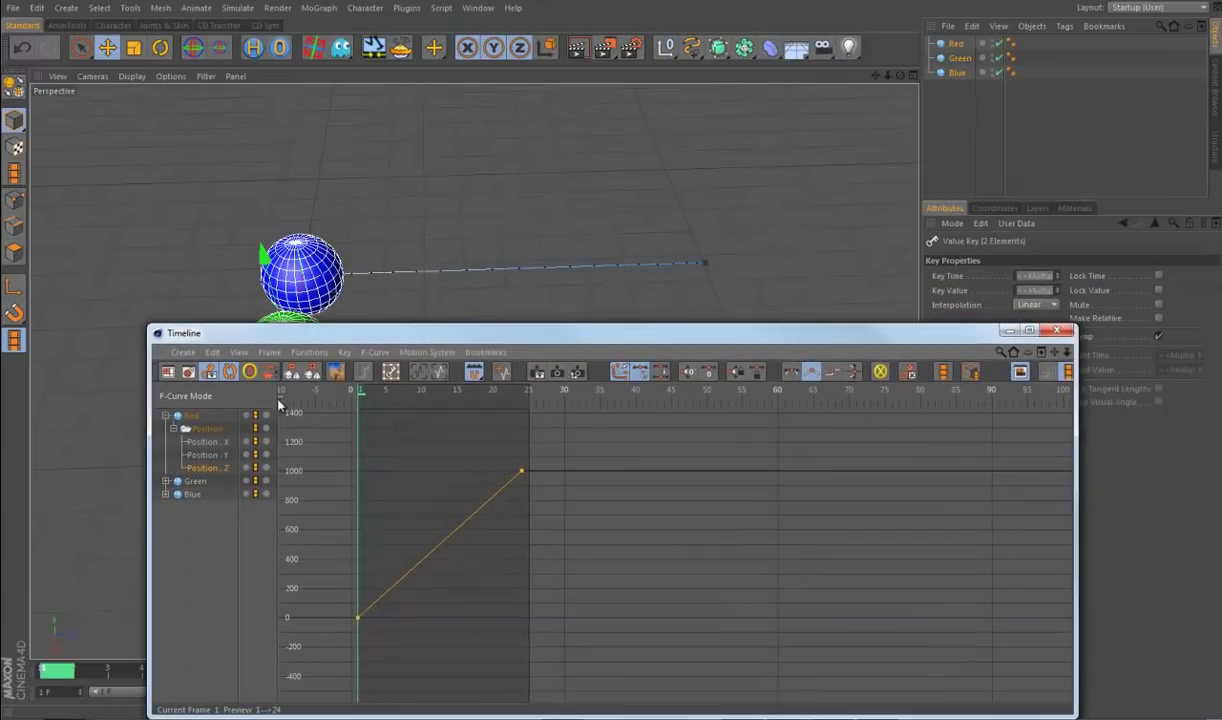
left_click_drag(325, 340, 559, 328)
left_click(400, 470)
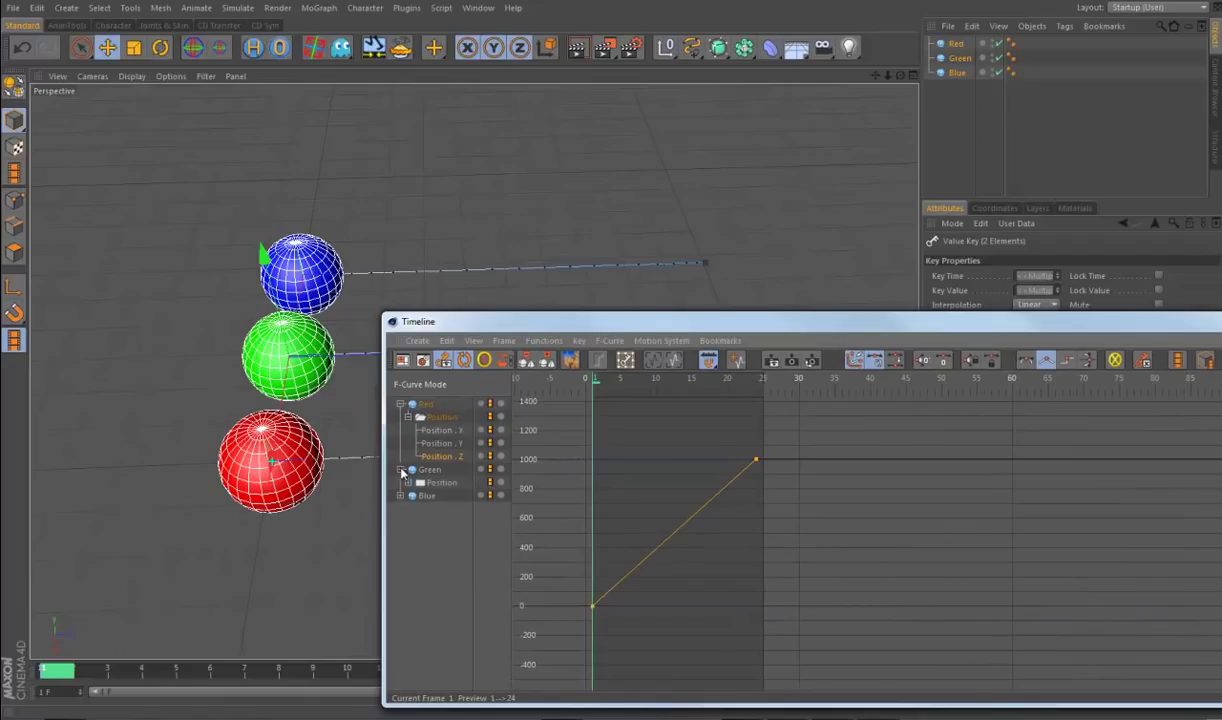
left_click(408, 483)
left_click(458, 524)
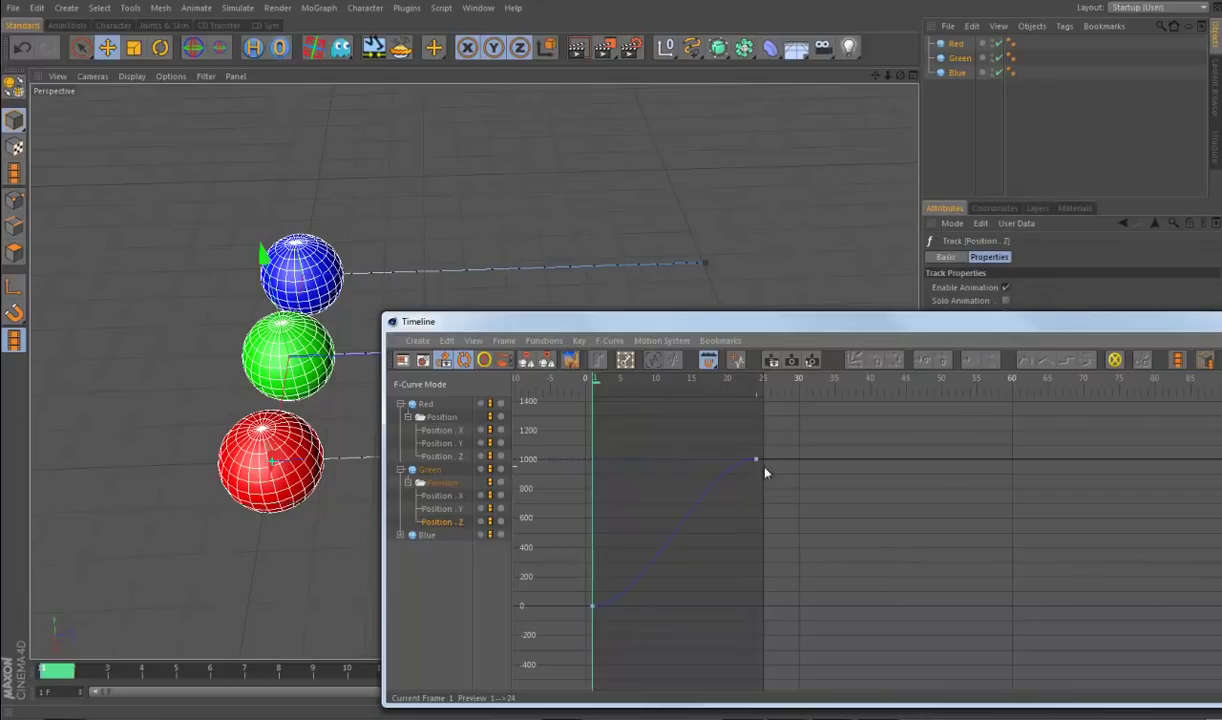
Step: Minimise the Timeline and play the spheres' animation from a turned view to compare their spacing
left_click_drag(1095, 313, 967, 368)
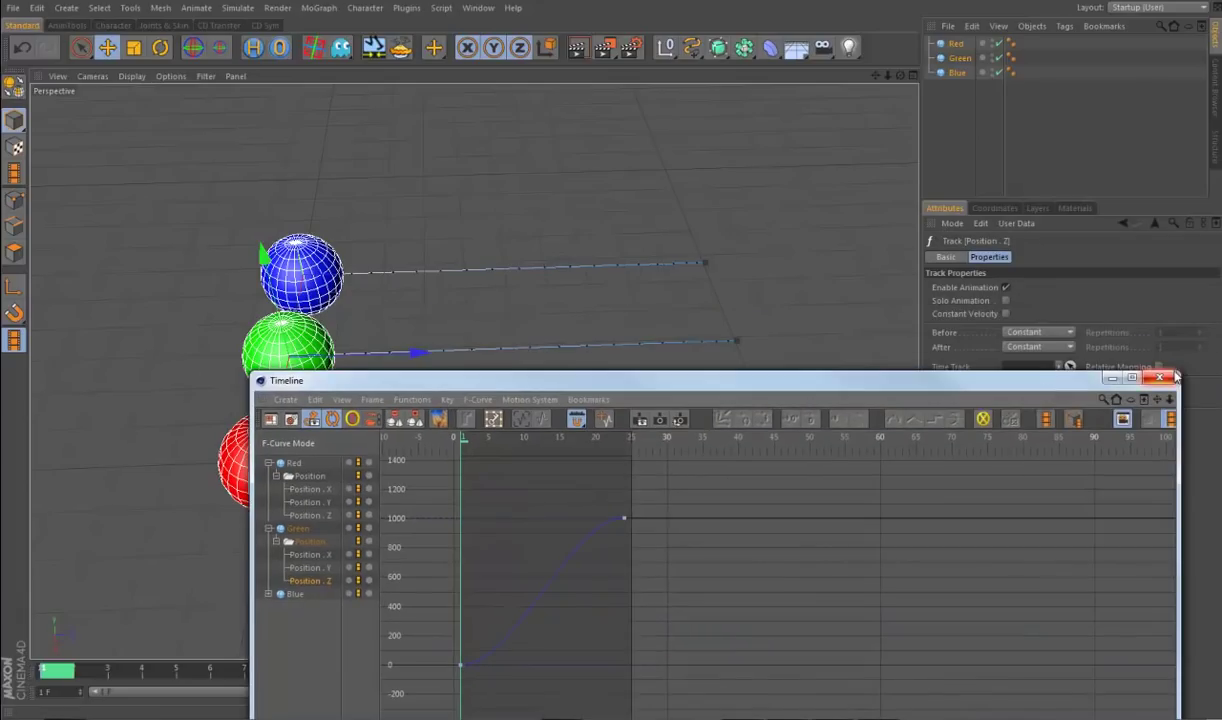
left_click(1110, 368)
left_click(615, 692)
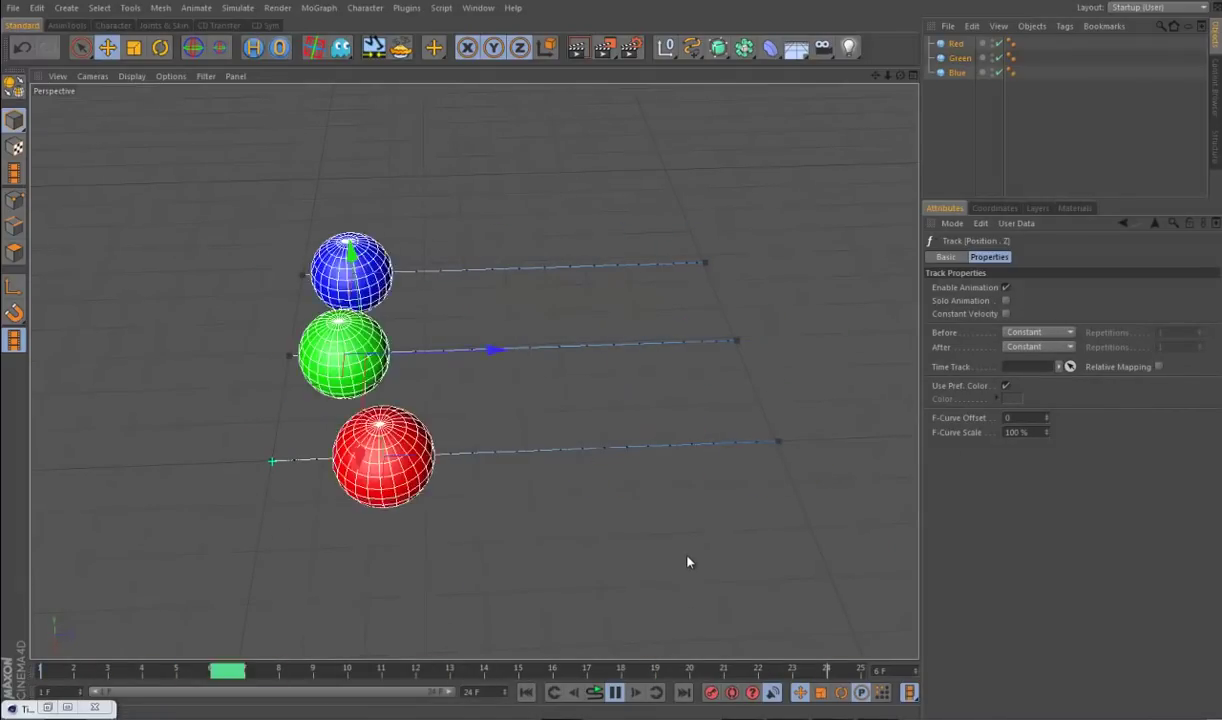
mouse_move(753, 581)
left_mouse_down("alt")
mouse_move(734, 564)
mouse_move(758, 565)
left_mouse_up("alt")
middle_click_drag(758, 565, 750, 527, "alt")
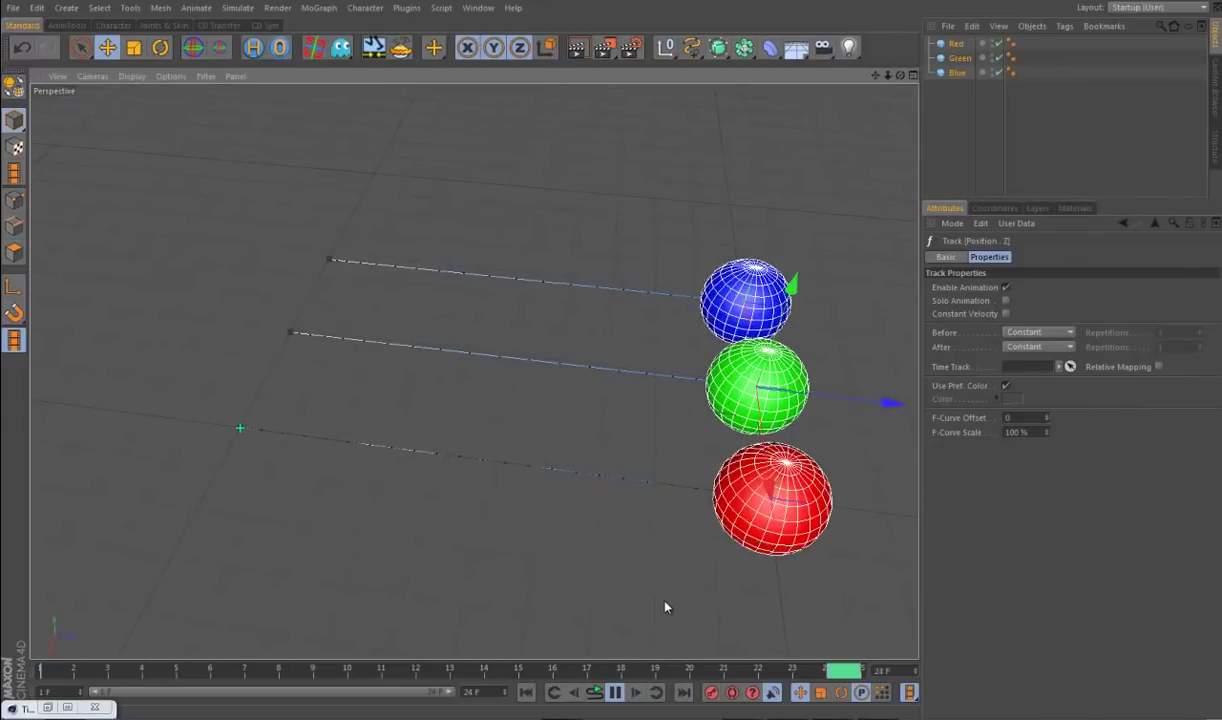
Step: Stop the playback and scrub through the frames to compare the spacing of the three spheres
left_click(613, 693)
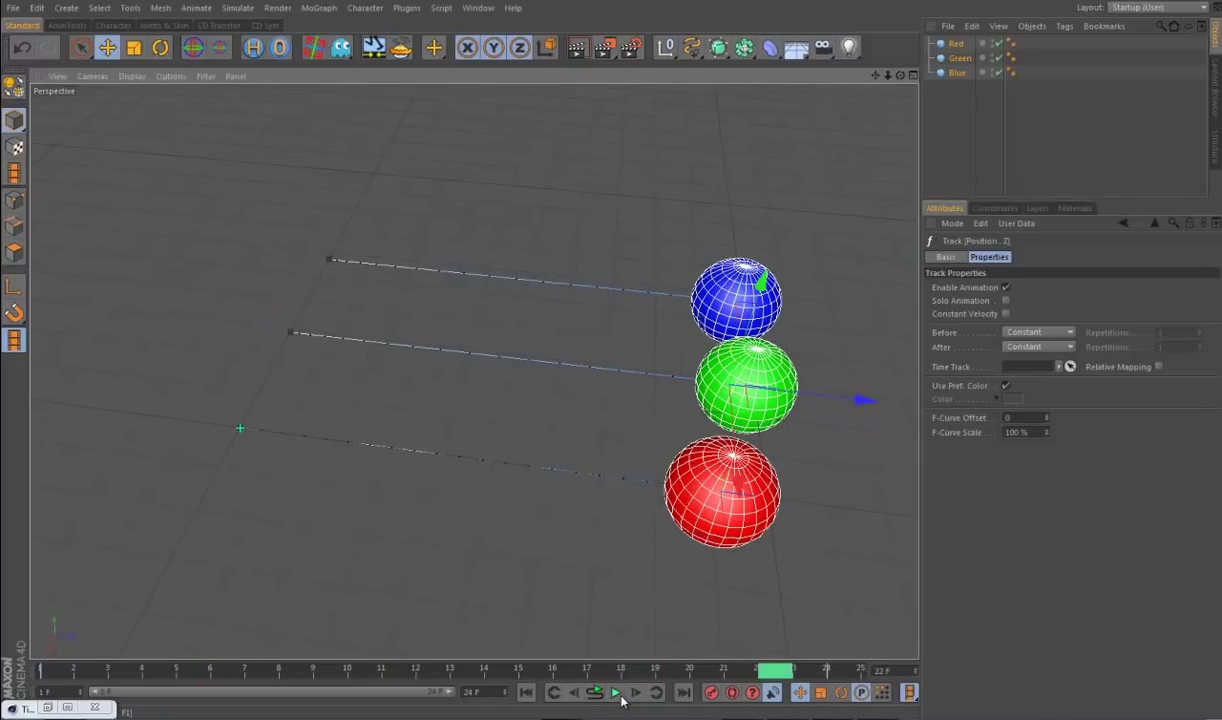
left_click_drag(92, 684, 638, 697)
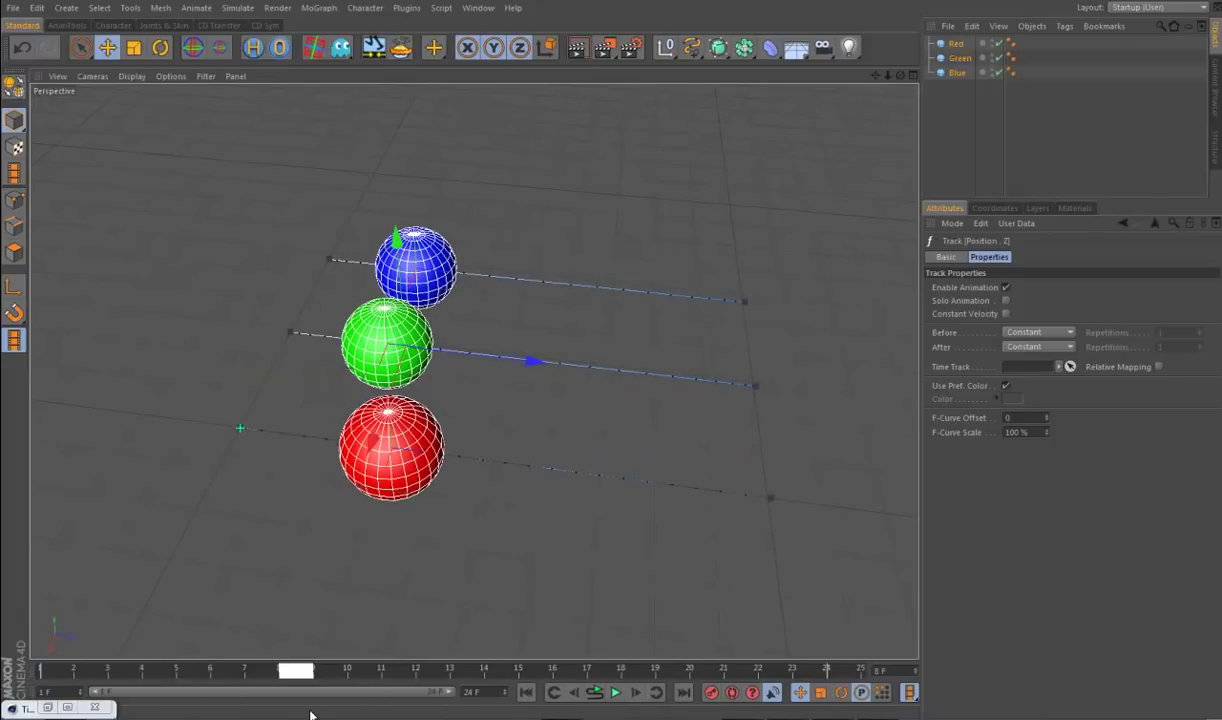
mouse_move(447, 592)
left_mouse_down("alt")
mouse_move(453, 621)
mouse_move(439, 573)
left_mouse_up("alt")
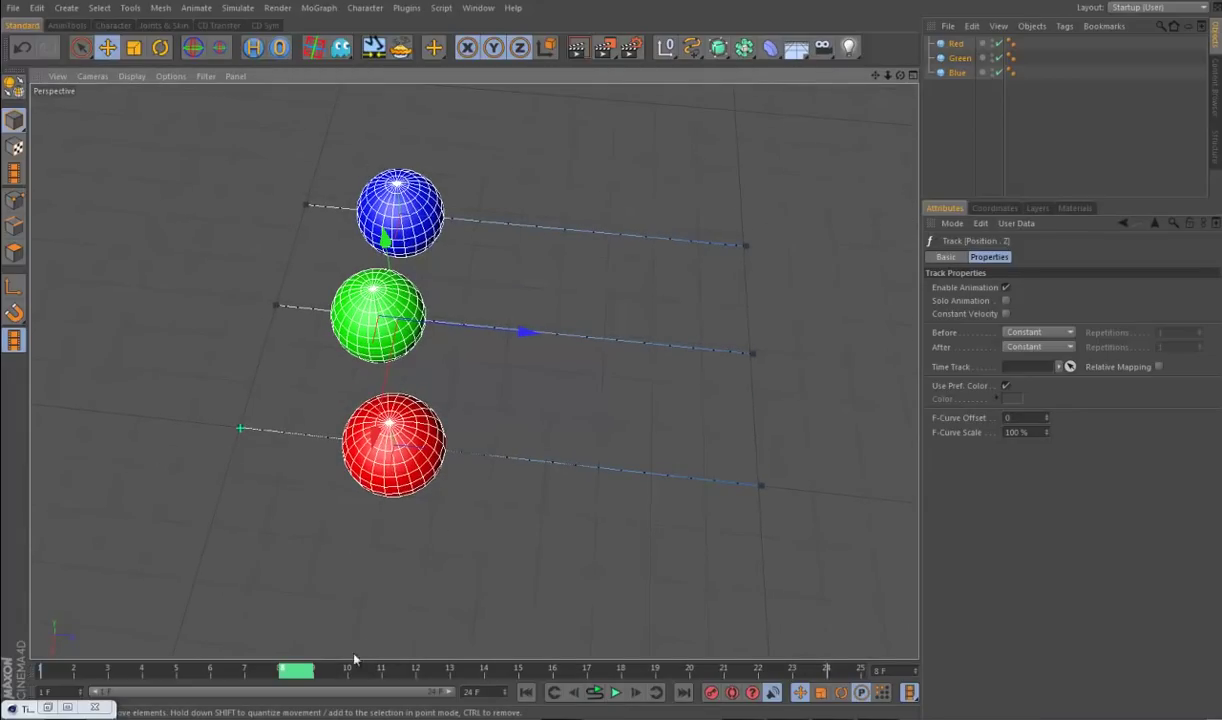
Step: Enable autokeying and, at frame 9, move the blue sphere back along Z to key a slower start
left_click(313, 672)
left_click(438, 186)
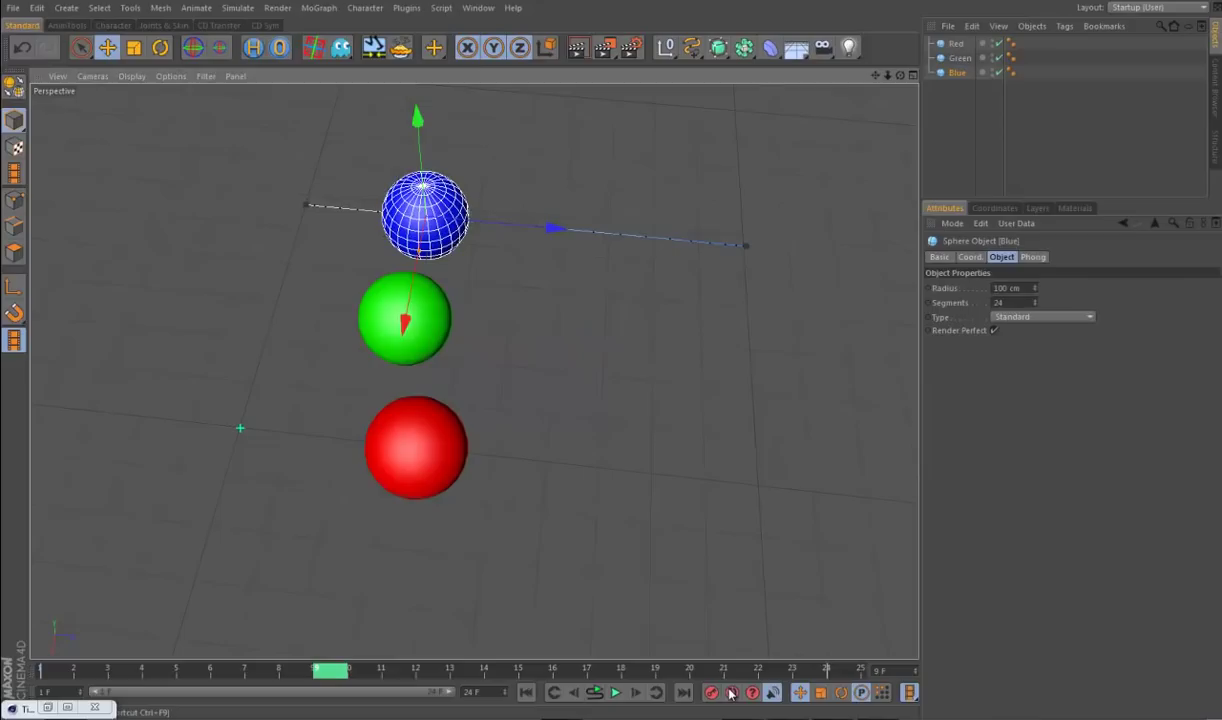
left_click_drag(553, 231, 498, 230)
Step: At frame 17, key the blue sphere moved forward along Z, ahead of the green and red spheres
left_click_drag(323, 676, 645, 684)
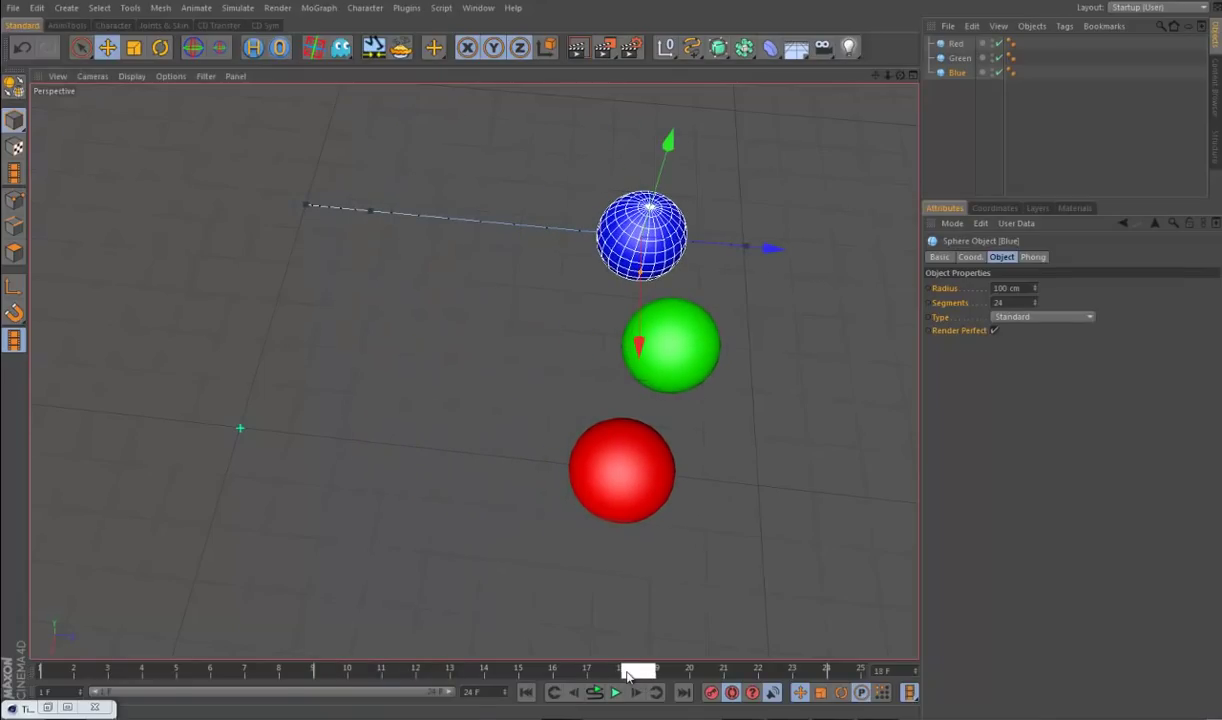
left_click_drag(624, 676, 604, 676)
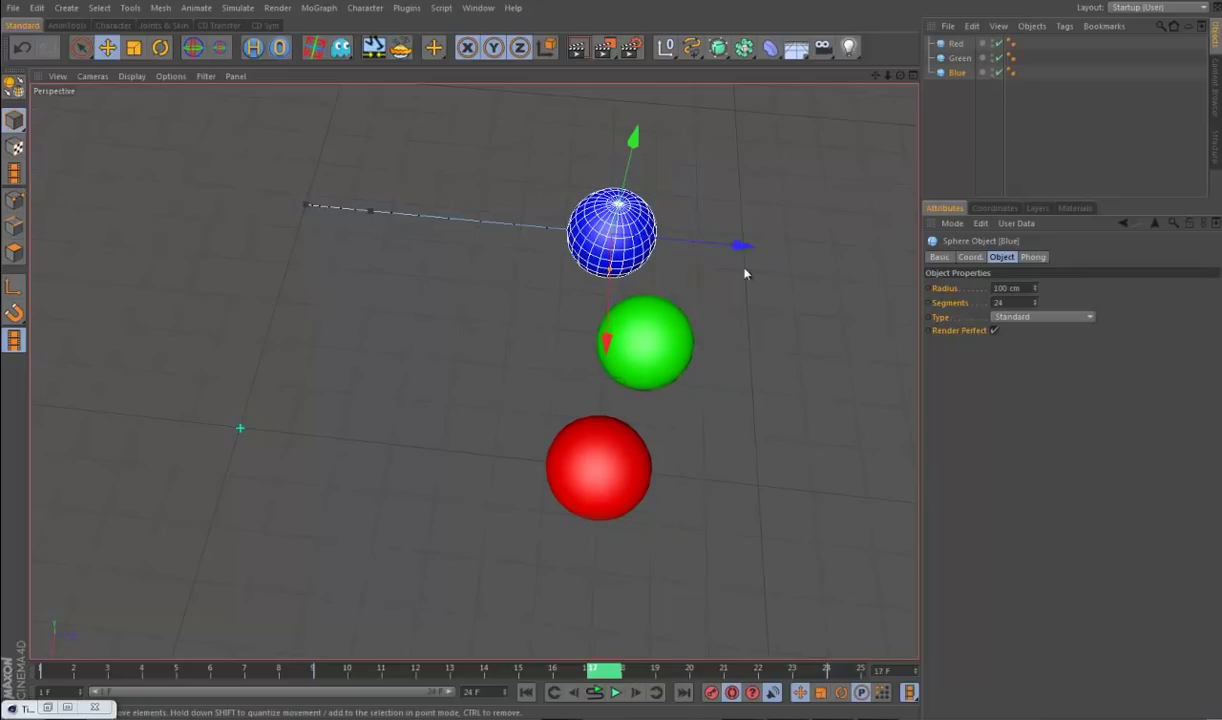
left_click_drag(753, 248, 838, 424, "alt")
left_click_drag(790, 363, 858, 375)
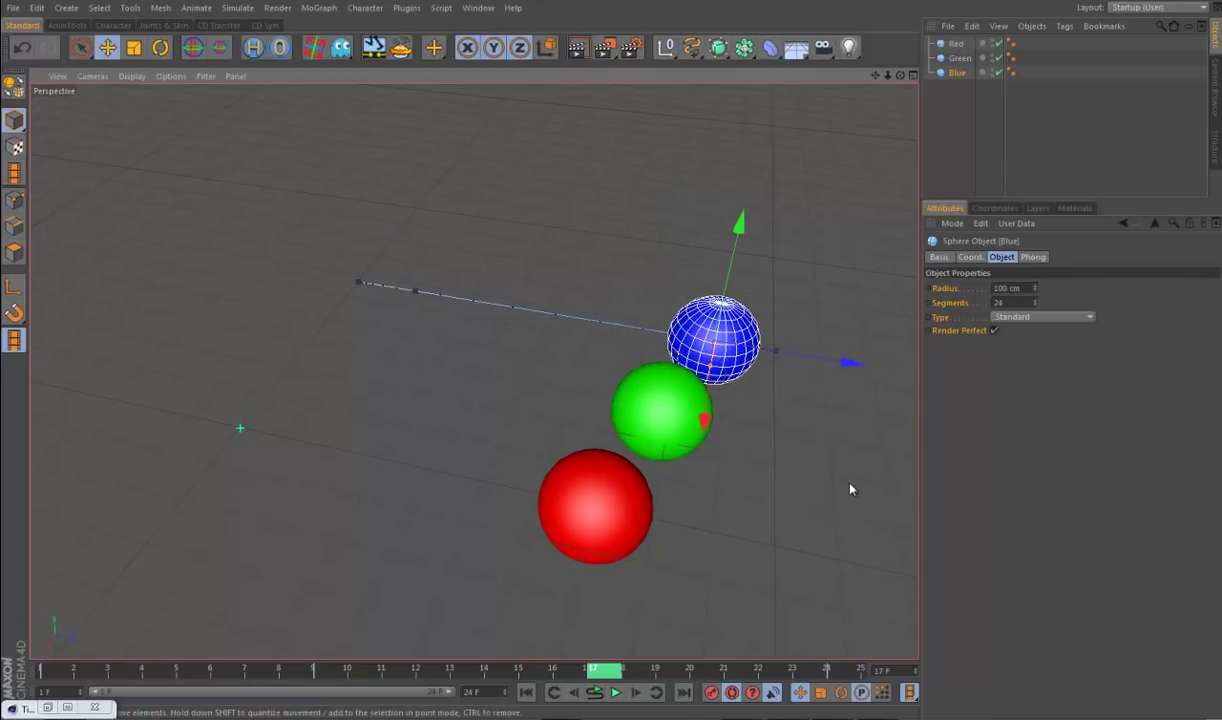
Step: Play and scrub the animation with the blue sphere selected and deselected to compare its spacing with the others
left_click(616, 692)
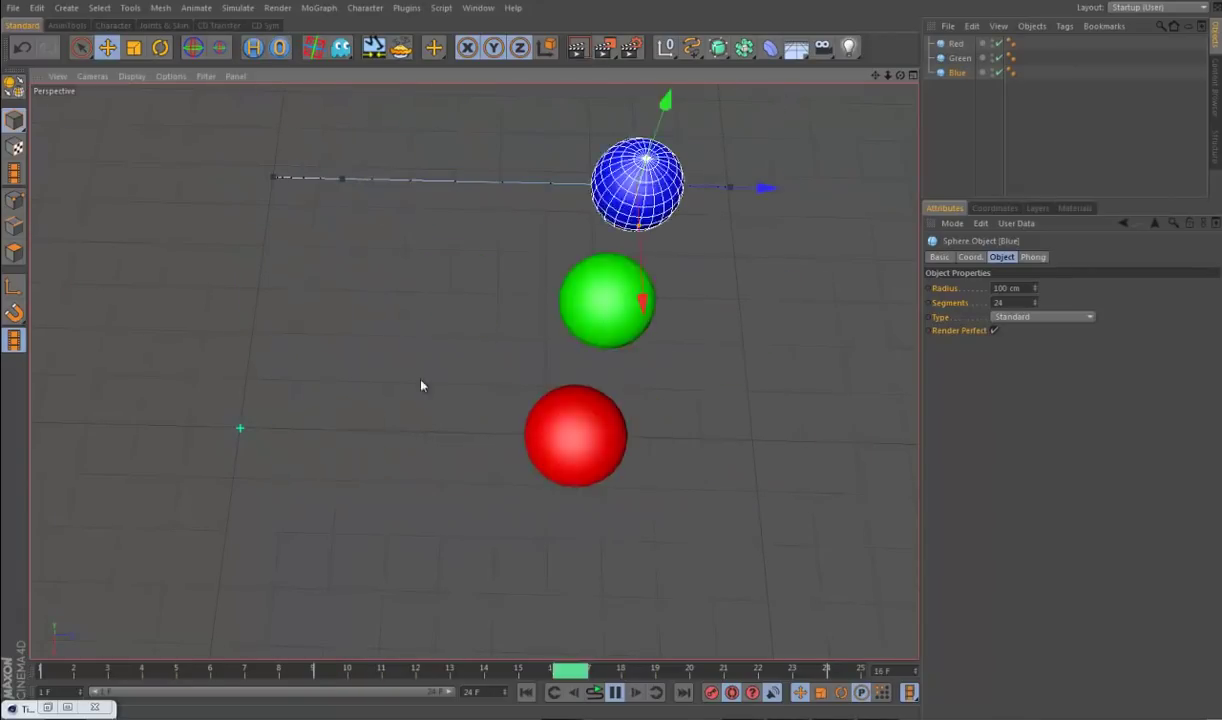
left_click(616, 693)
left_click_drag(70, 679, 845, 683)
left_click(615, 692)
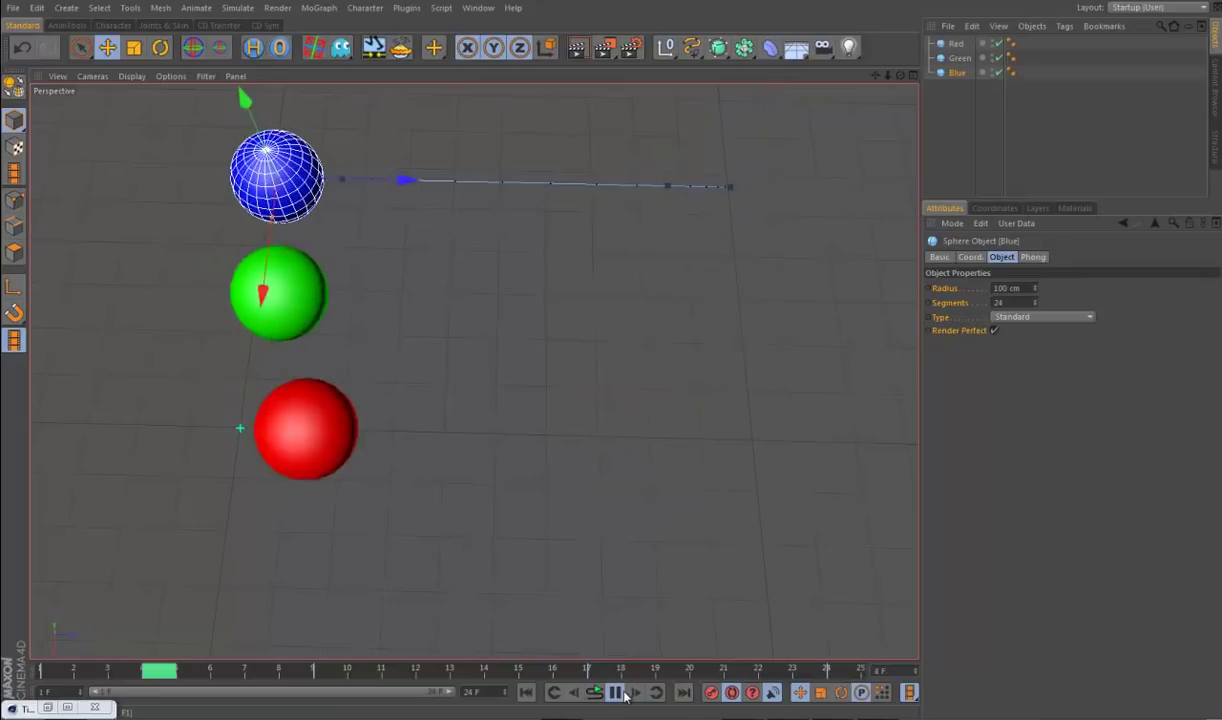
left_click(690, 560)
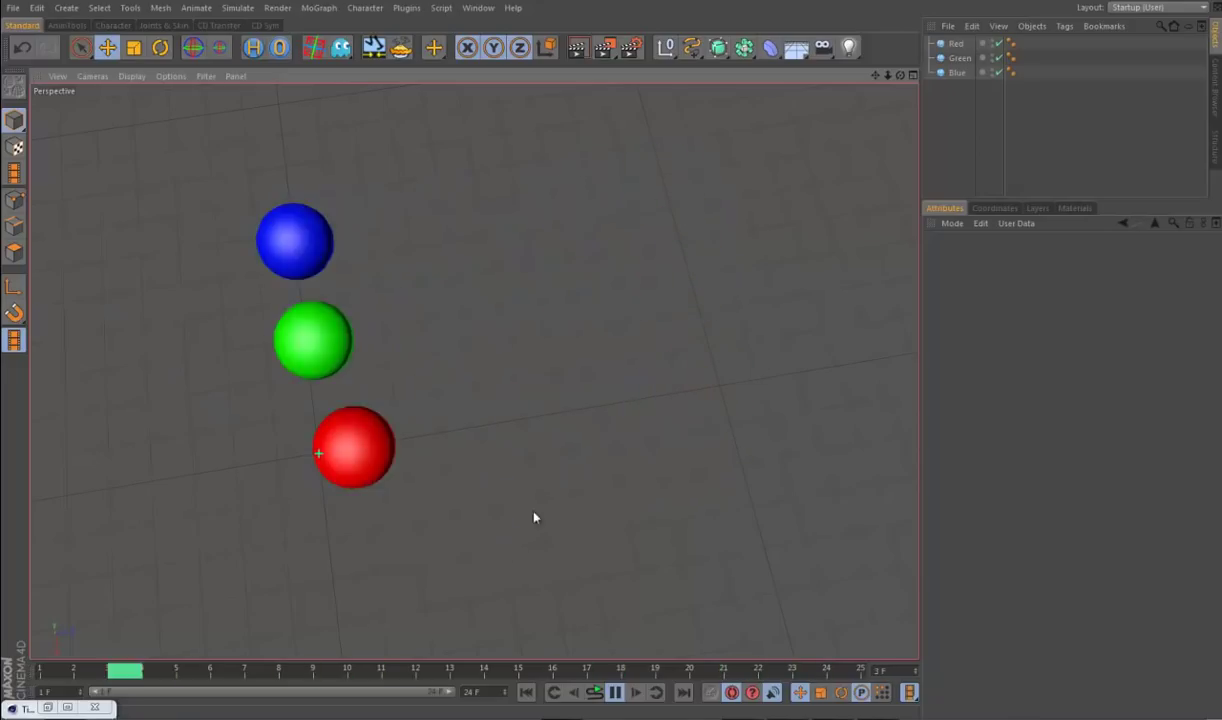
left_click(617, 694)
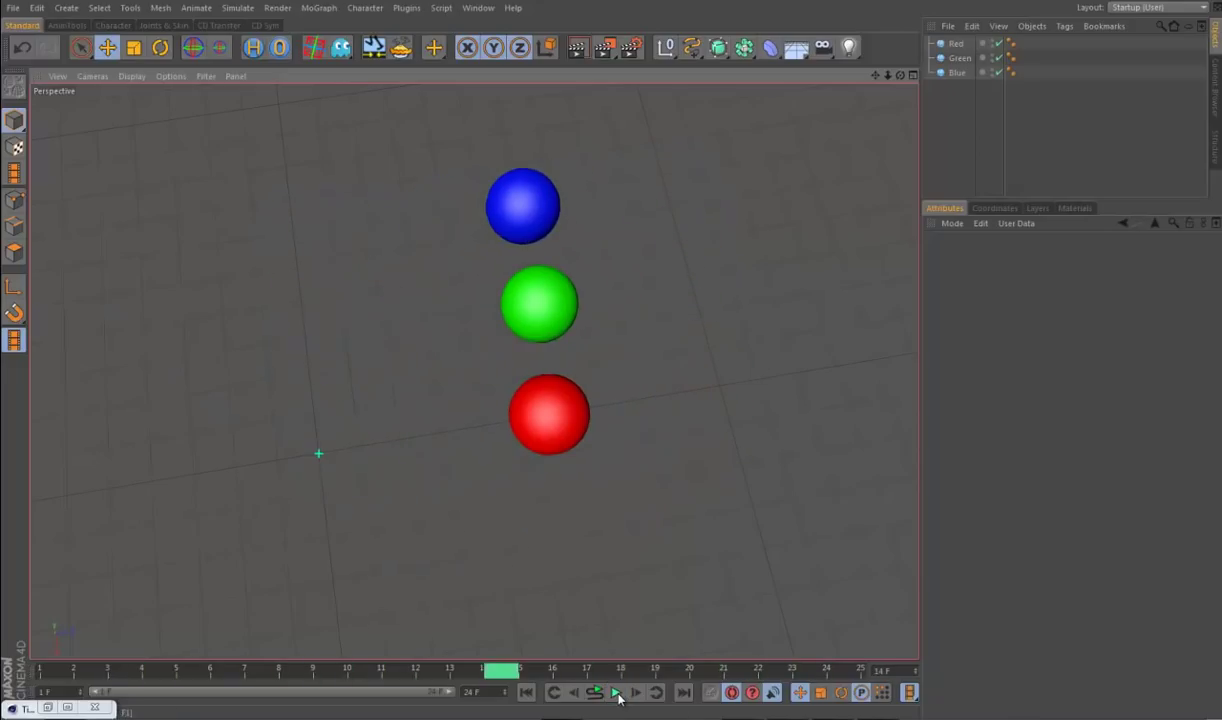
left_click_drag(618, 495, 447, 486, "alt")
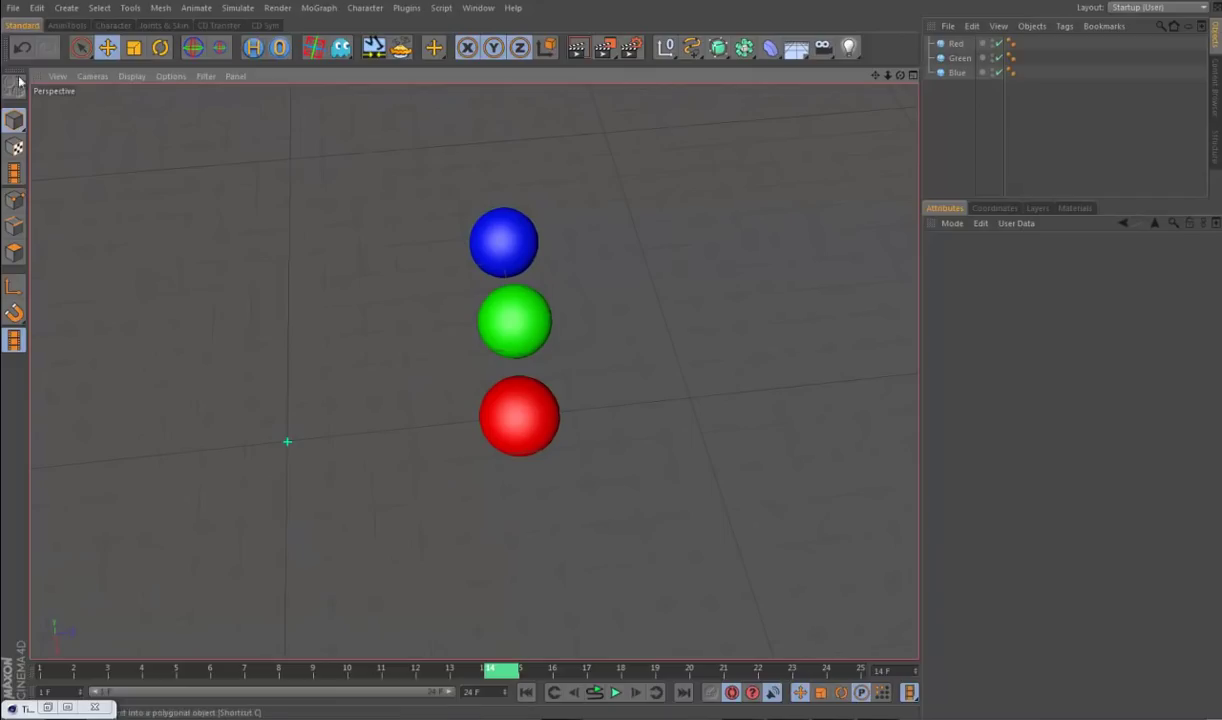
Step: Close all open projects without saving the changes
left_click(16, 10)
left_click(50, 104)
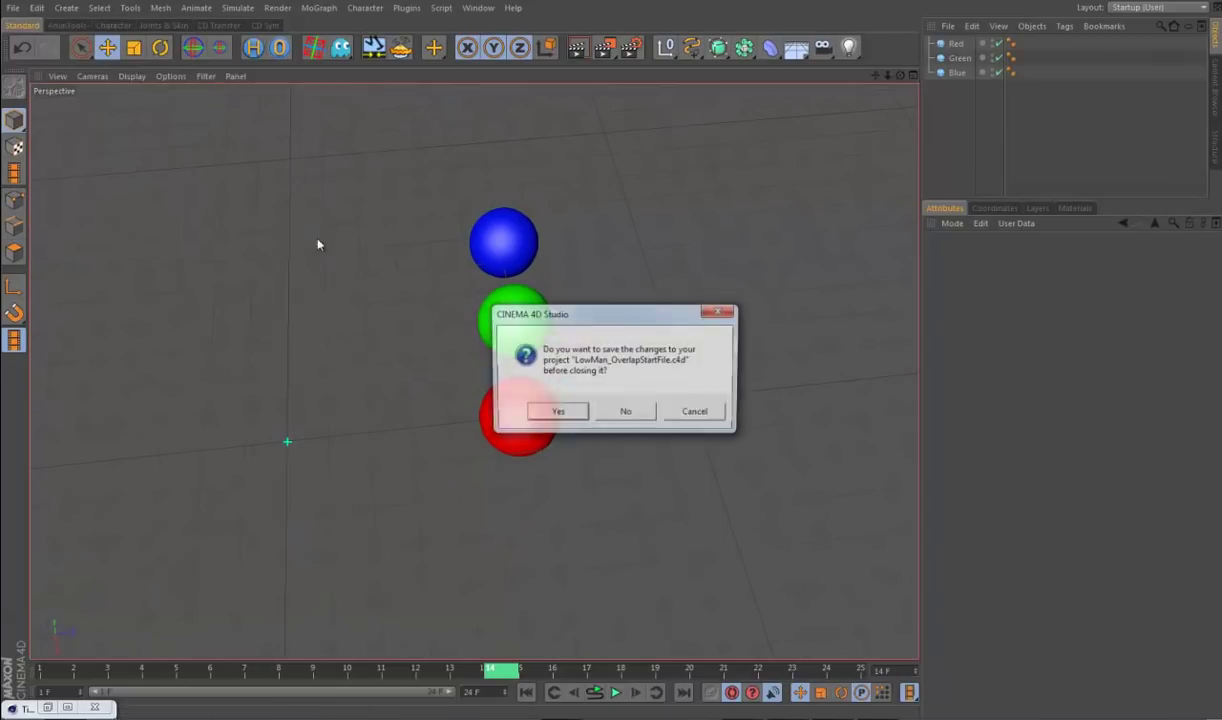
left_click(630, 413)
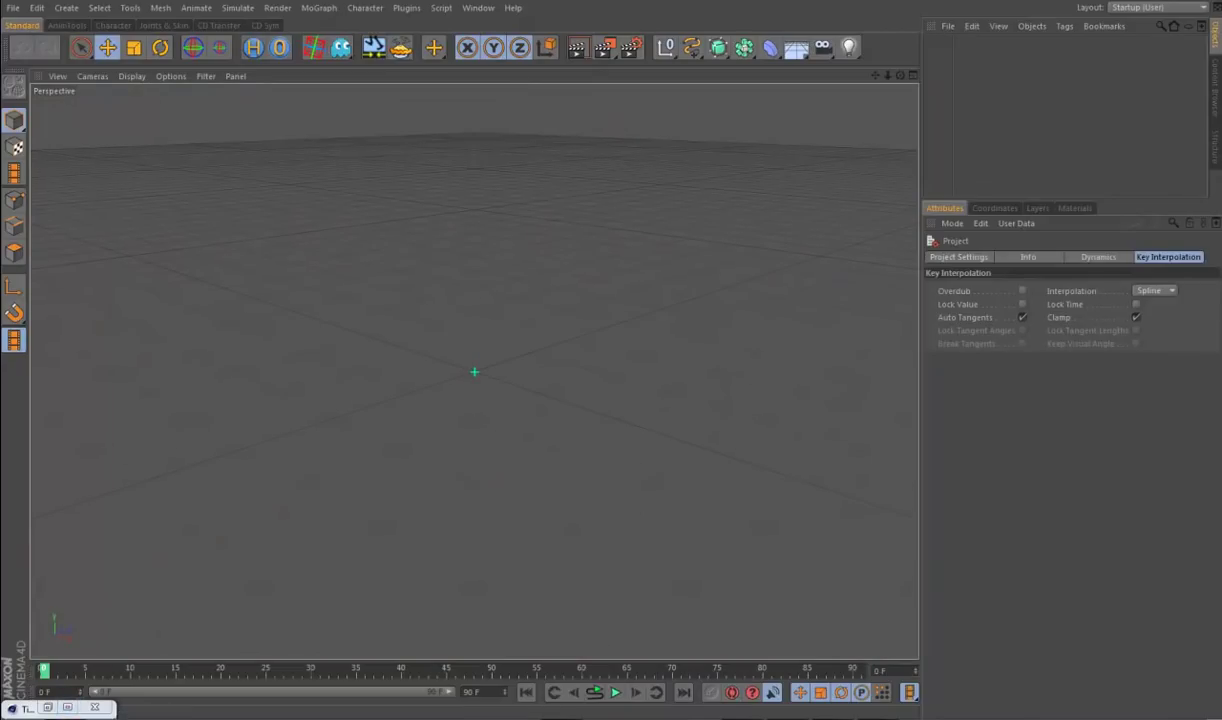
Step: Open Alan_5_C-Motion-Start from the Maxon Training Files folder and minimise the folder and Timeline windows
left_click(273, 716)
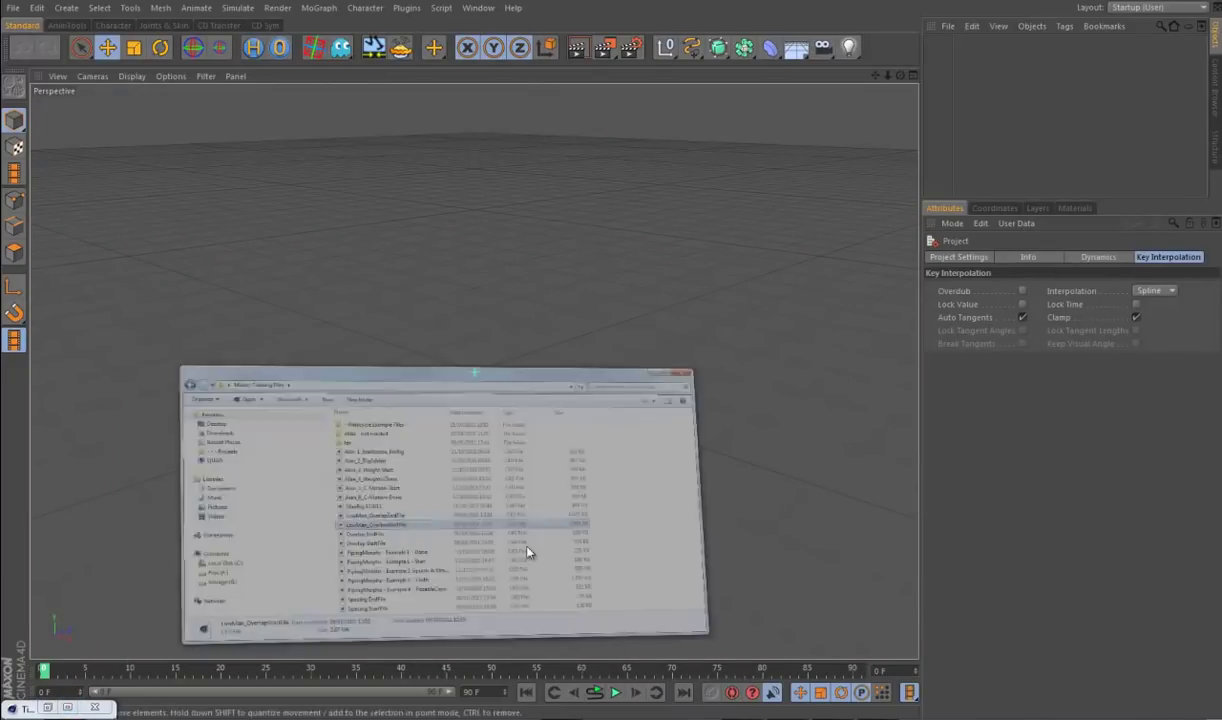
left_click(586, 350)
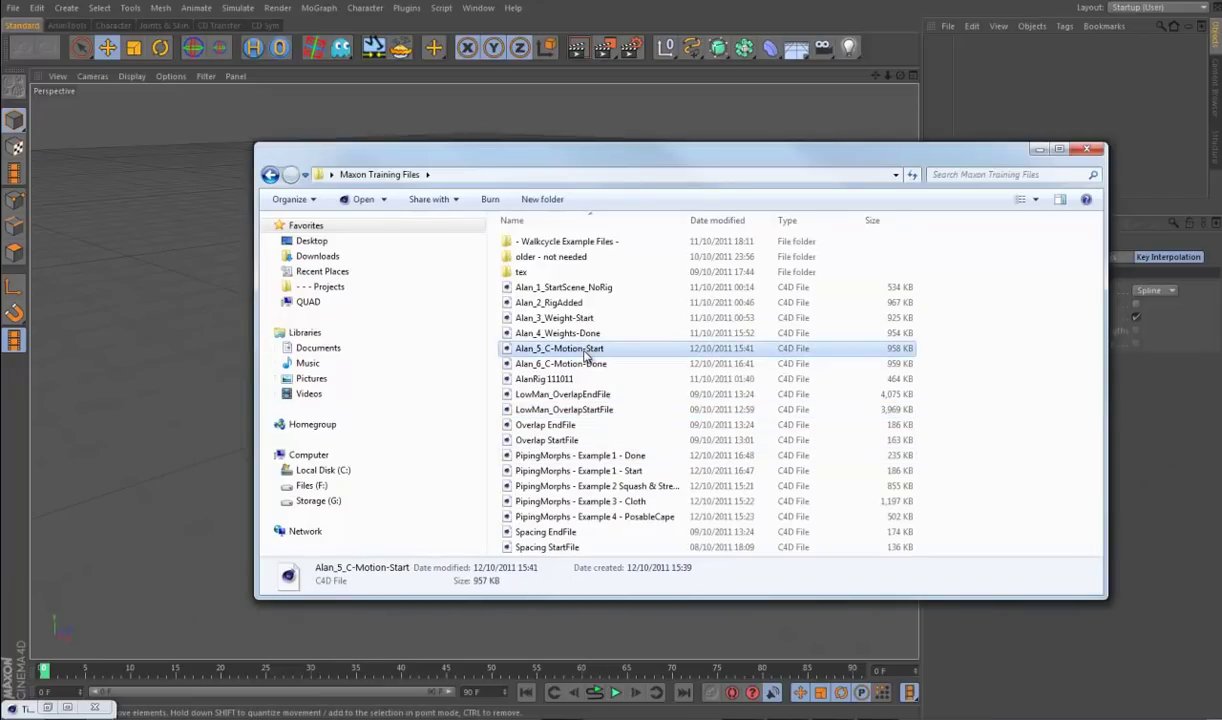
double_click(587, 350)
left_click(1039, 150)
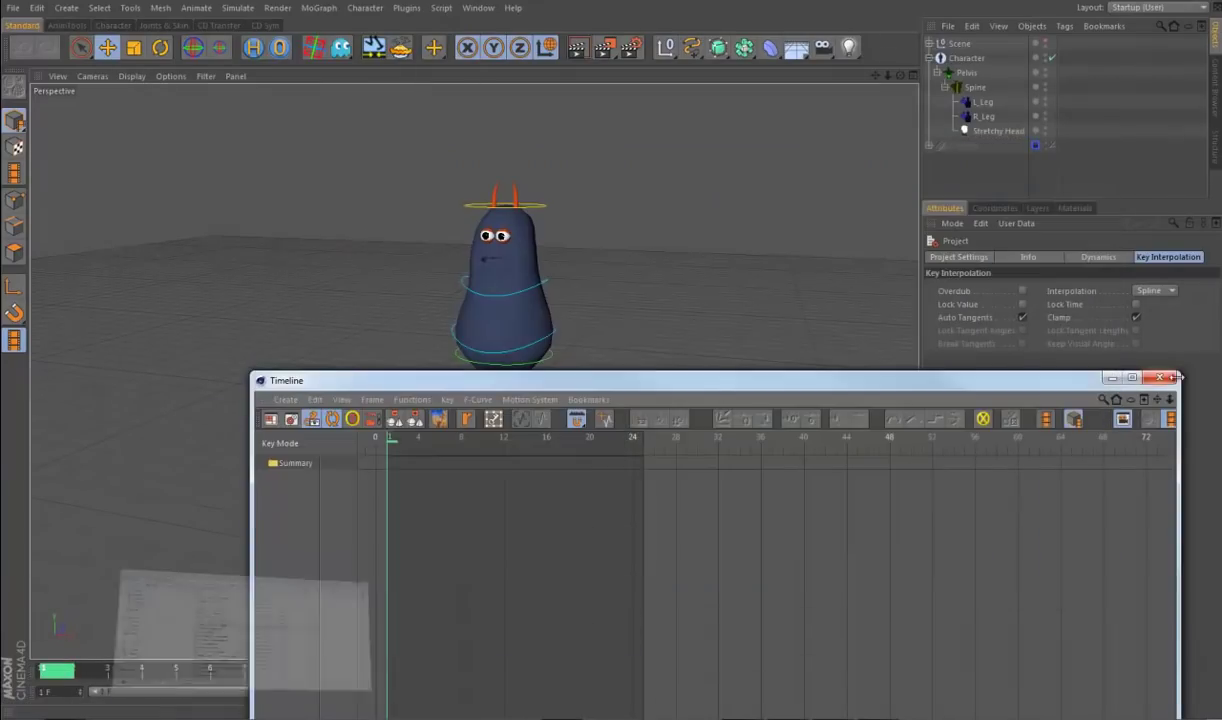
left_click(1106, 377)
Step: Examine the blue character and its rig controllers from several angles
left_click_drag(743, 521, 745, 495, "alt")
right_click_drag(745, 495, 769, 489, "alt")
middle_click_drag(769, 489, 809, 551, "alt")
mouse_move(809, 551)
left_mouse_down("alt")
mouse_move(778, 537)
mouse_move(797, 546)
mouse_move(791, 556)
mouse_move(807, 554)
left_mouse_up("alt")
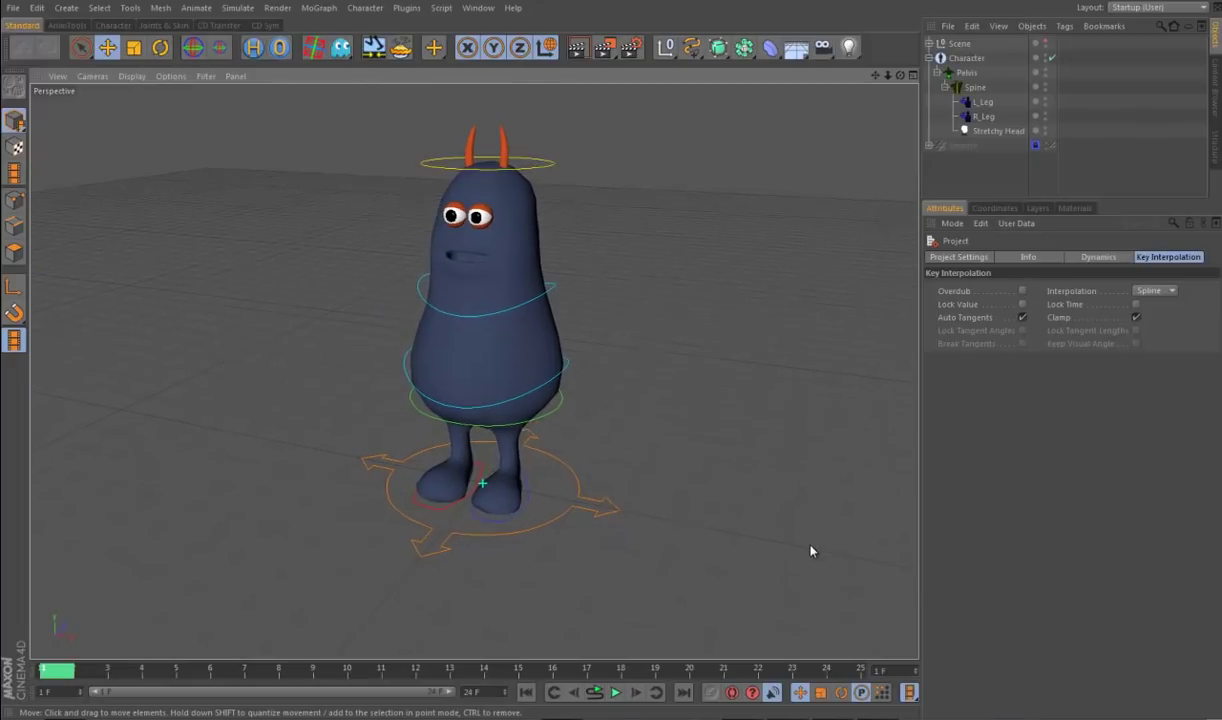
left_click_drag(711, 594, 684, 583, "alt")
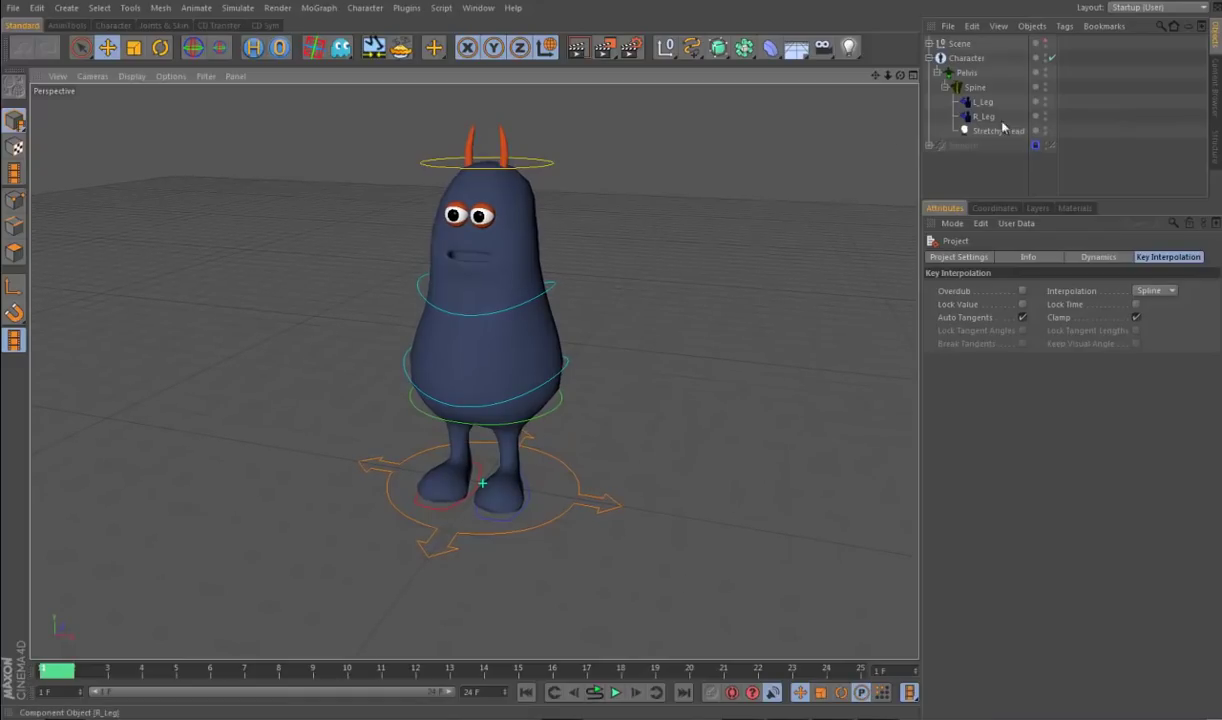
left_click_drag(749, 436, 713, 559, "alt")
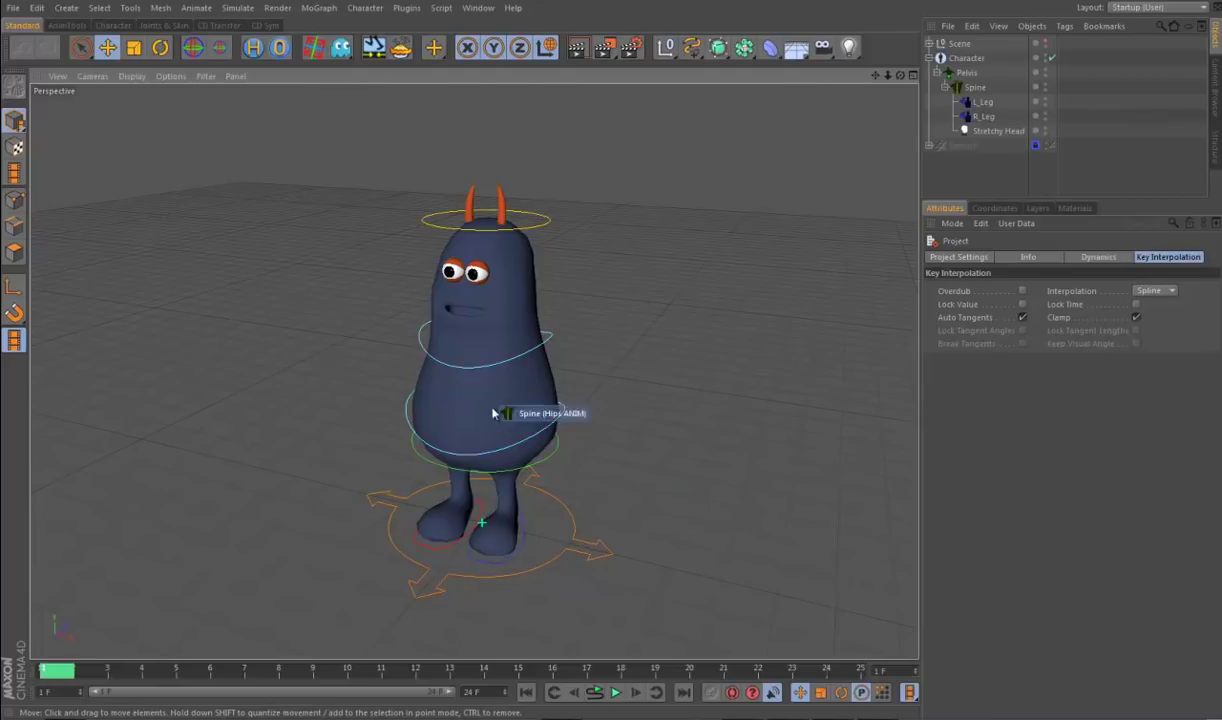
left_click_drag(690, 428, 700, 516, "alt")
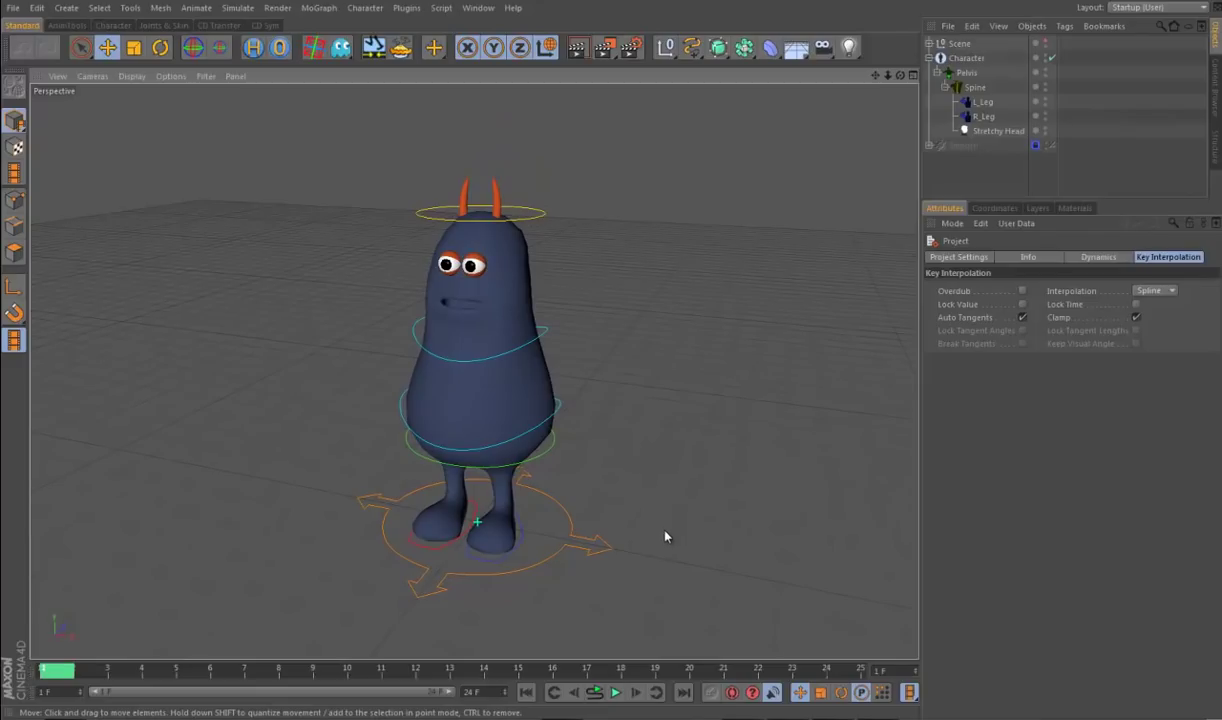
mouse_move(656, 574)
left_mouse_down("alt")
mouse_move(660, 597)
mouse_move(624, 576)
mouse_move(633, 581)
left_mouse_up("alt")
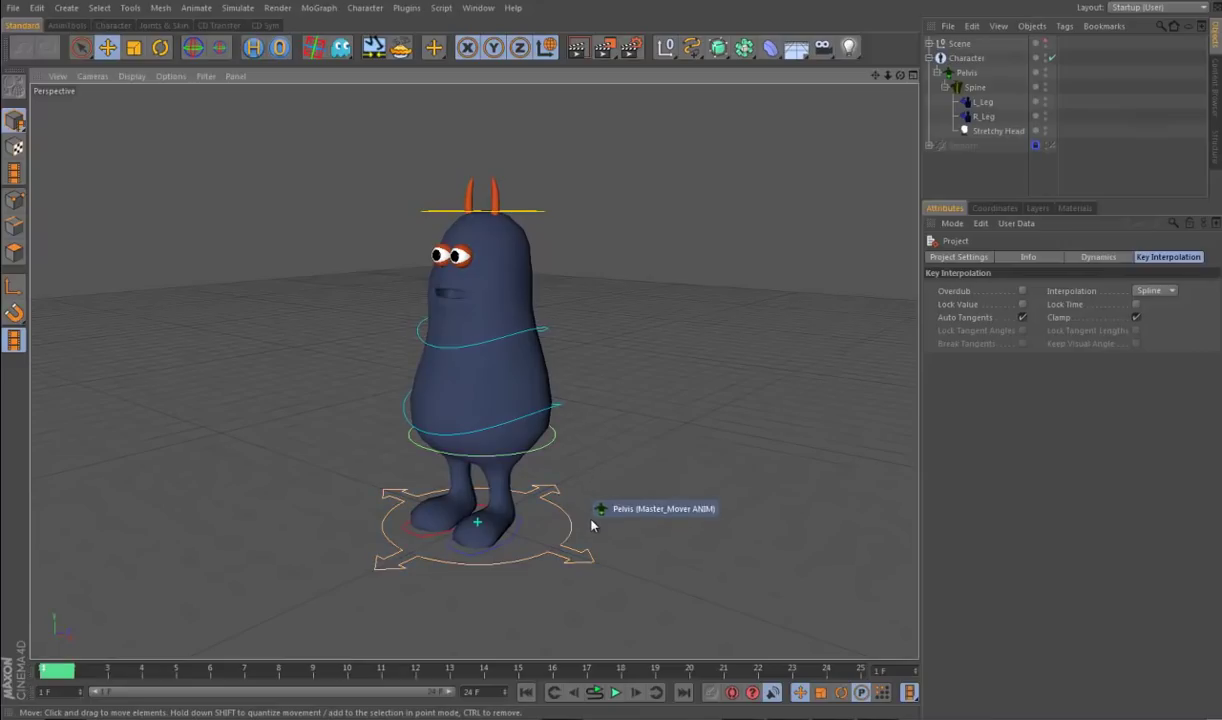
scroll(600, 505, "up", 3)
scroll(613, 531, "down", 2)
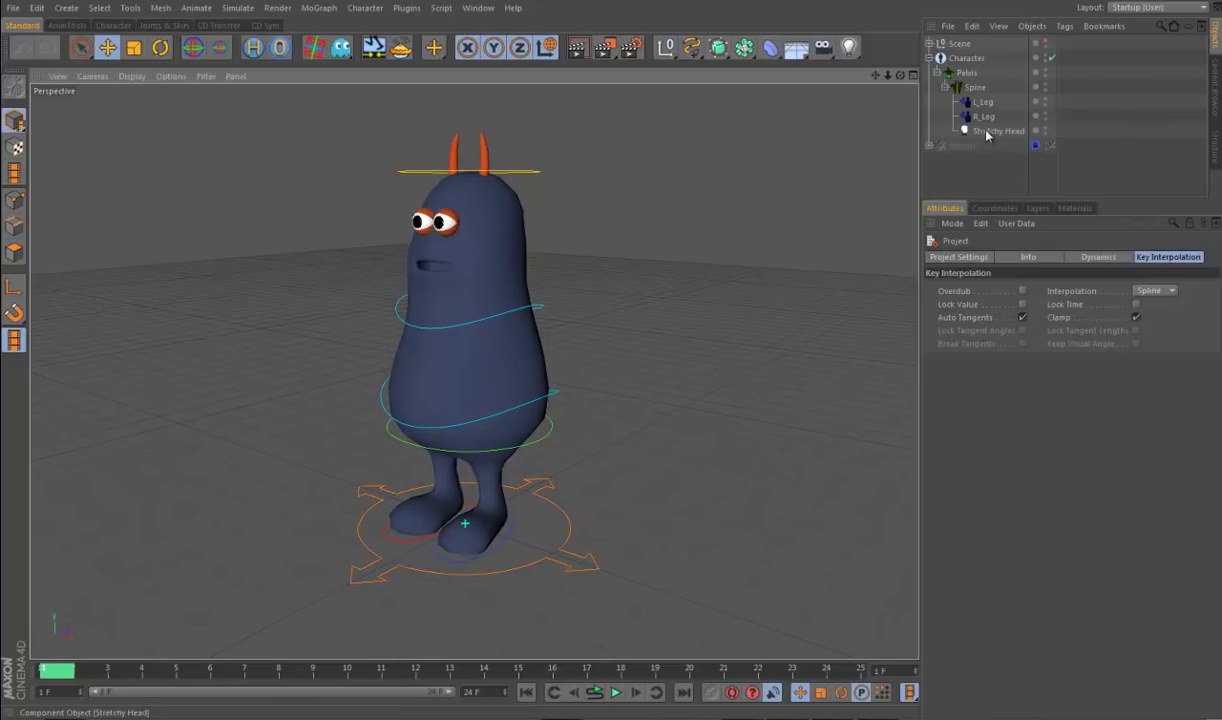
Step: Add a walk to the Character object from its Animate settings
left_click(965, 58)
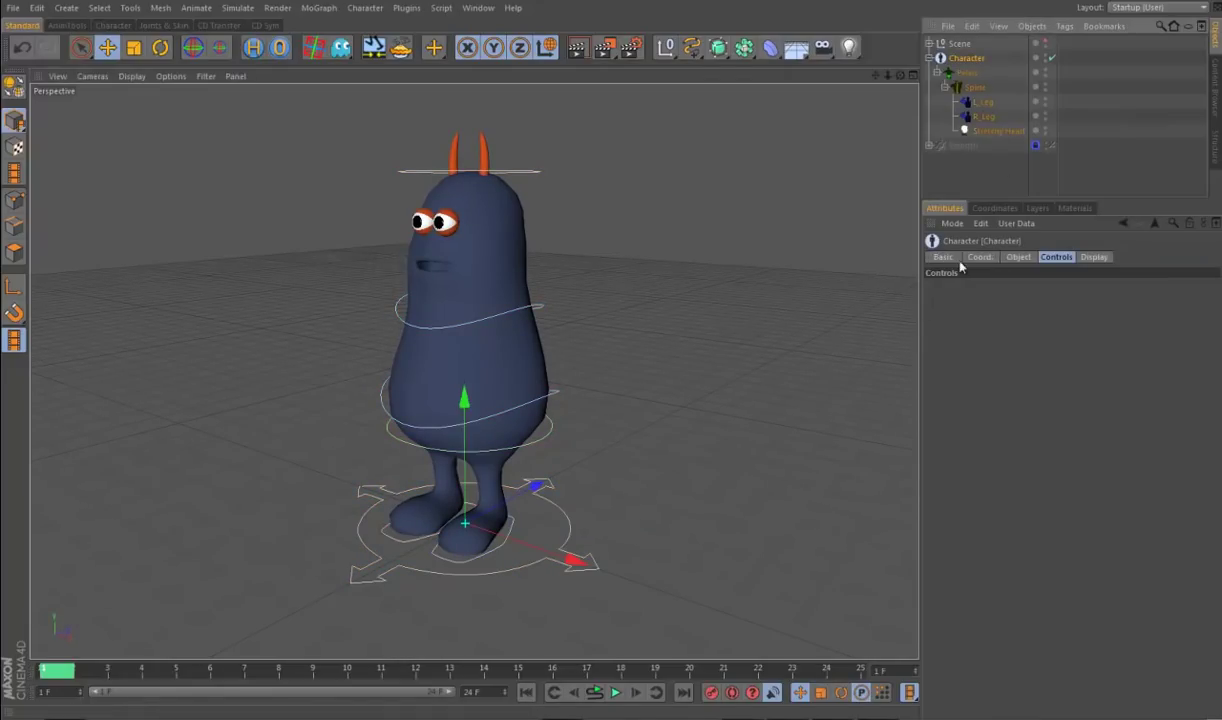
left_click(1018, 257)
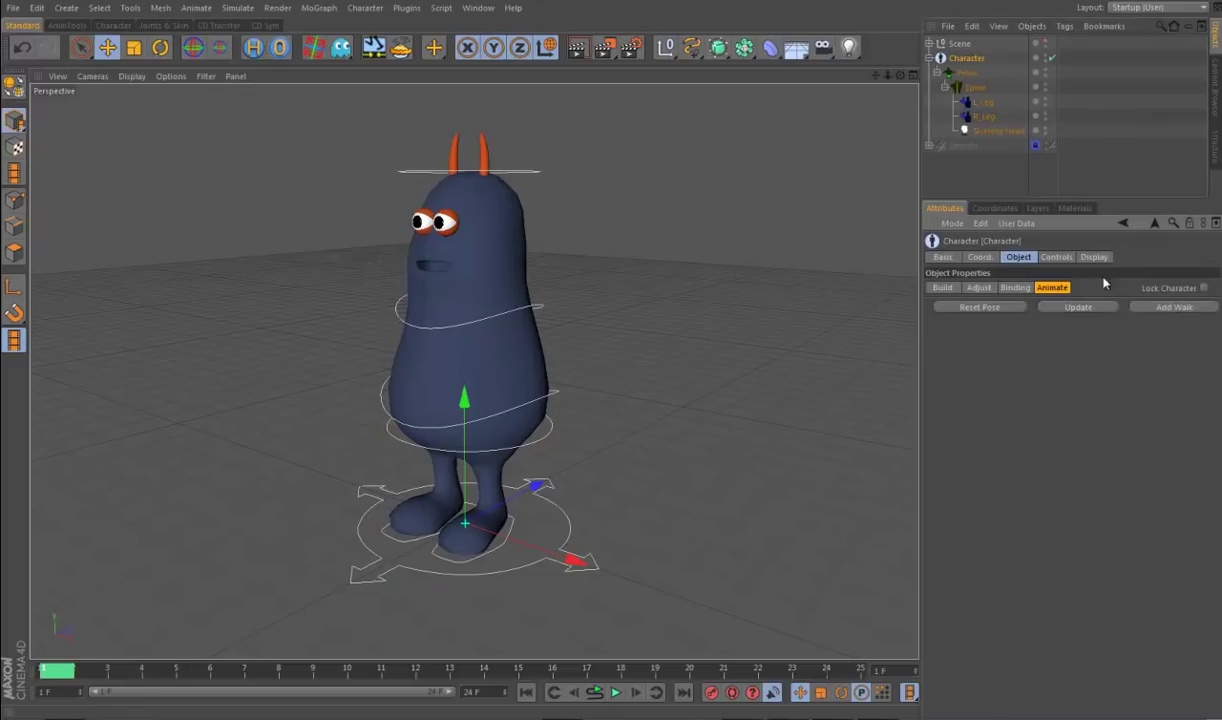
left_click(1194, 309)
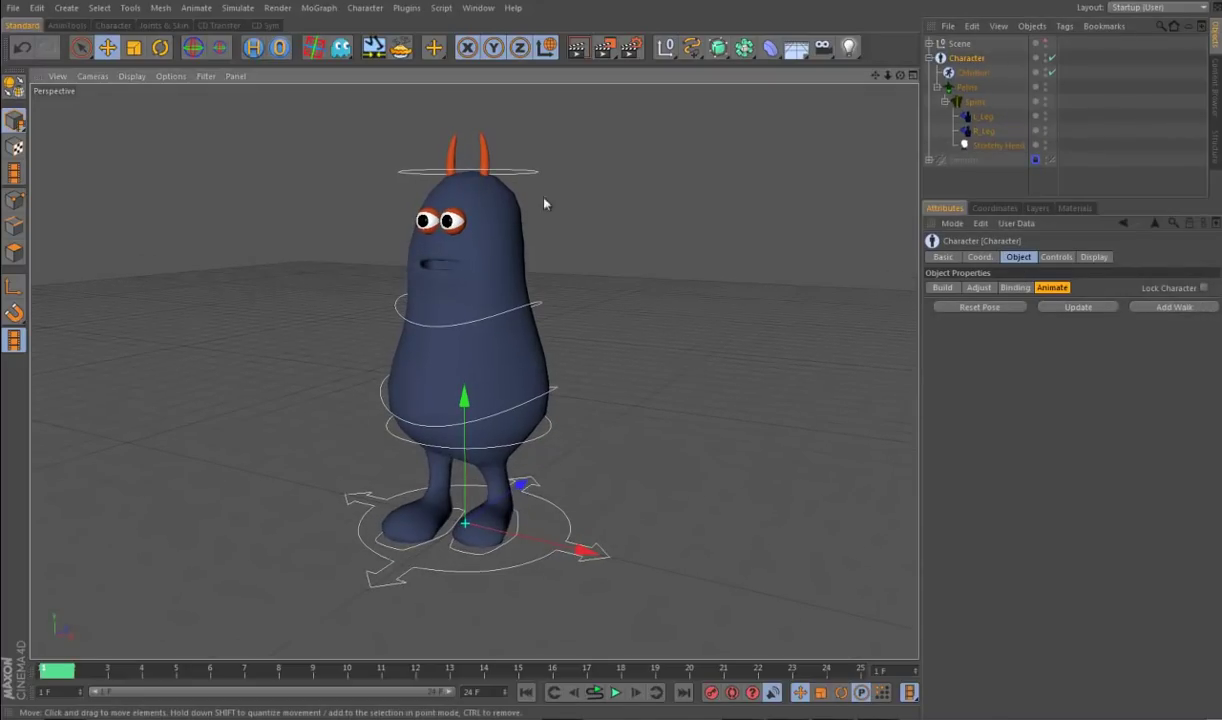
Step: Play the character's default walk, stop it and return to frame 1
left_click_drag(700, 443, 655, 493, "alt")
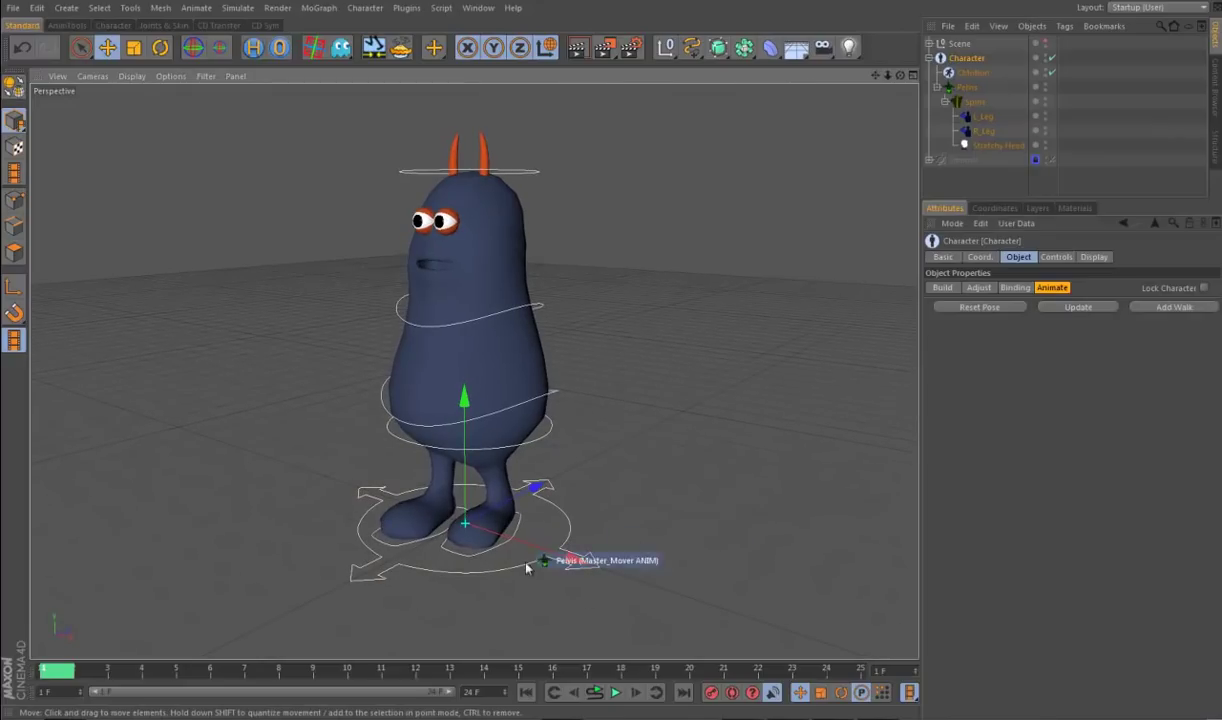
left_click(617, 697)
left_click_drag(563, 672, 40, 685)
Step: Show the CMotion object's properties and enlarge its list of objects
left_click(972, 73)
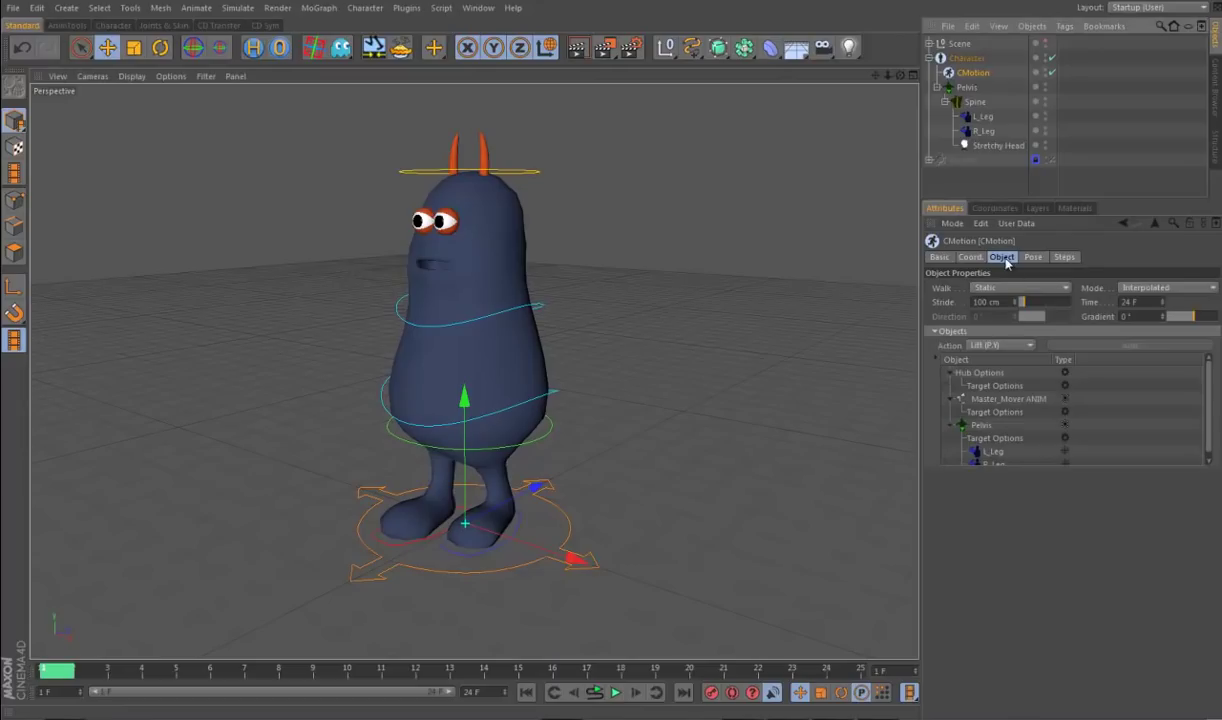
left_click(937, 360)
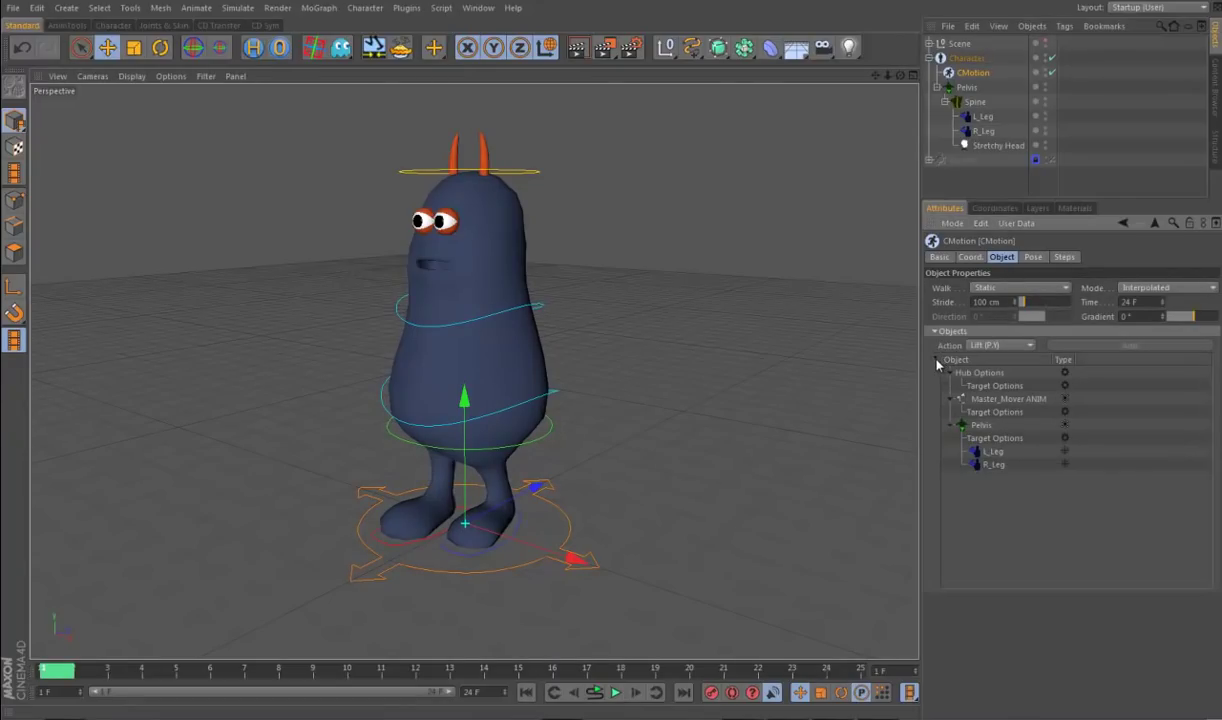
left_click_drag(666, 551, 677, 556, "alt")
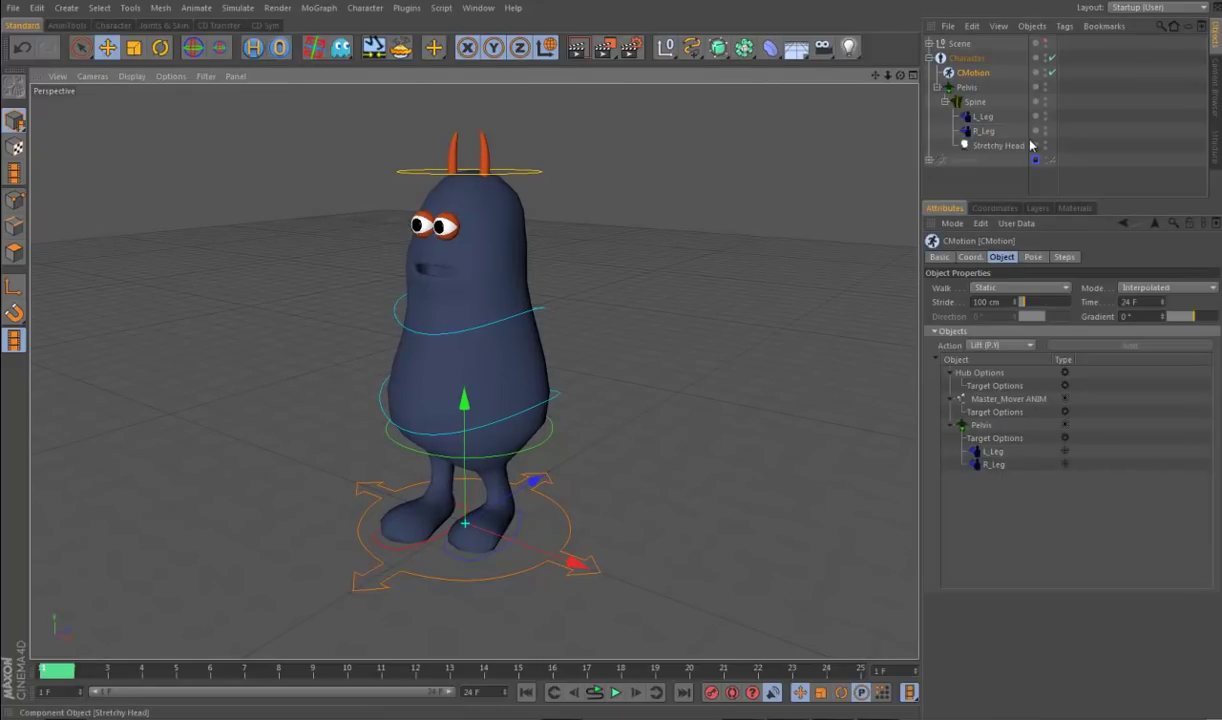
left_click_drag(706, 528, 707, 523, "alt")
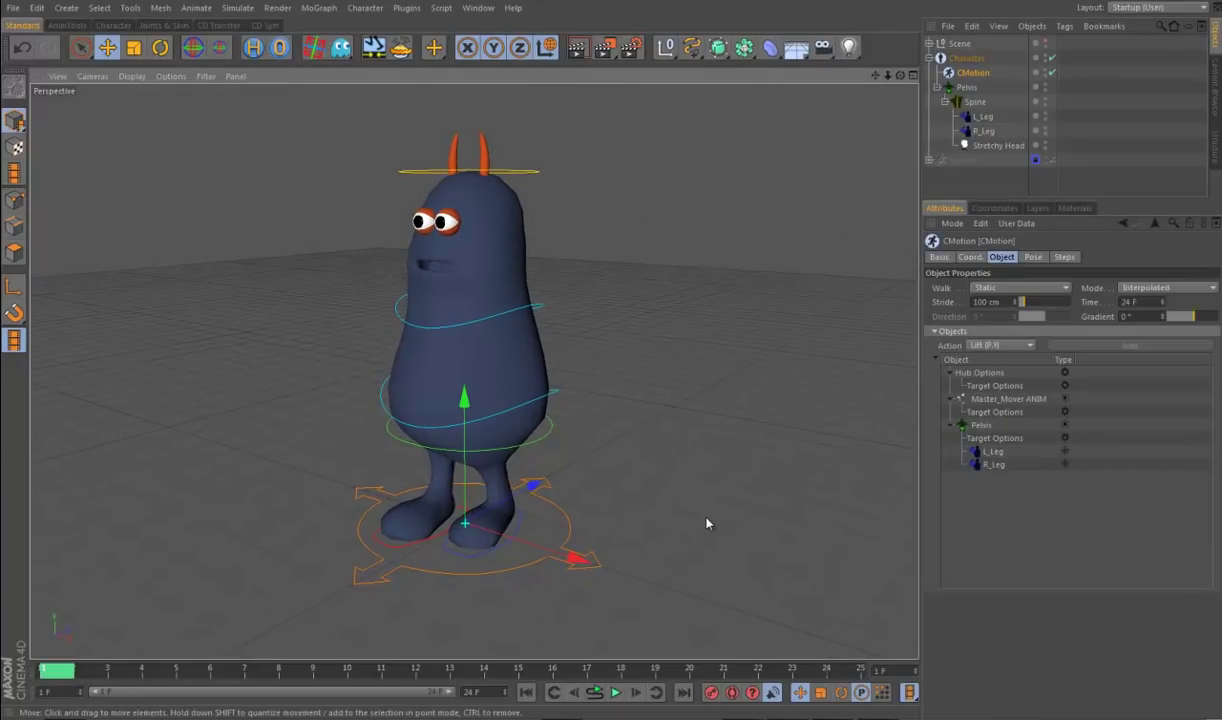
left_click_drag(831, 453, 840, 450, "alt")
Step: Add a Lift (P.Y) action to the Pelvis in the CMotion object list
left_click(980, 427)
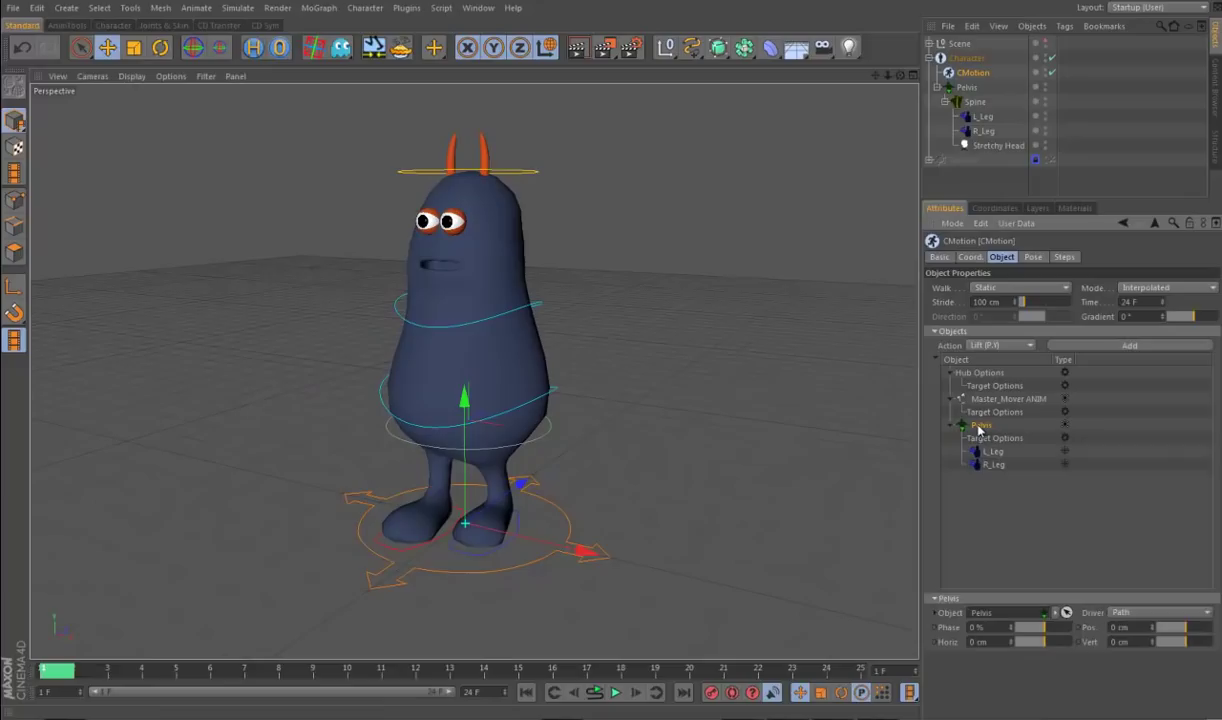
left_click_drag(1031, 200, 1031, 178)
left_click_drag(610, 440, 726, 480, "alt")
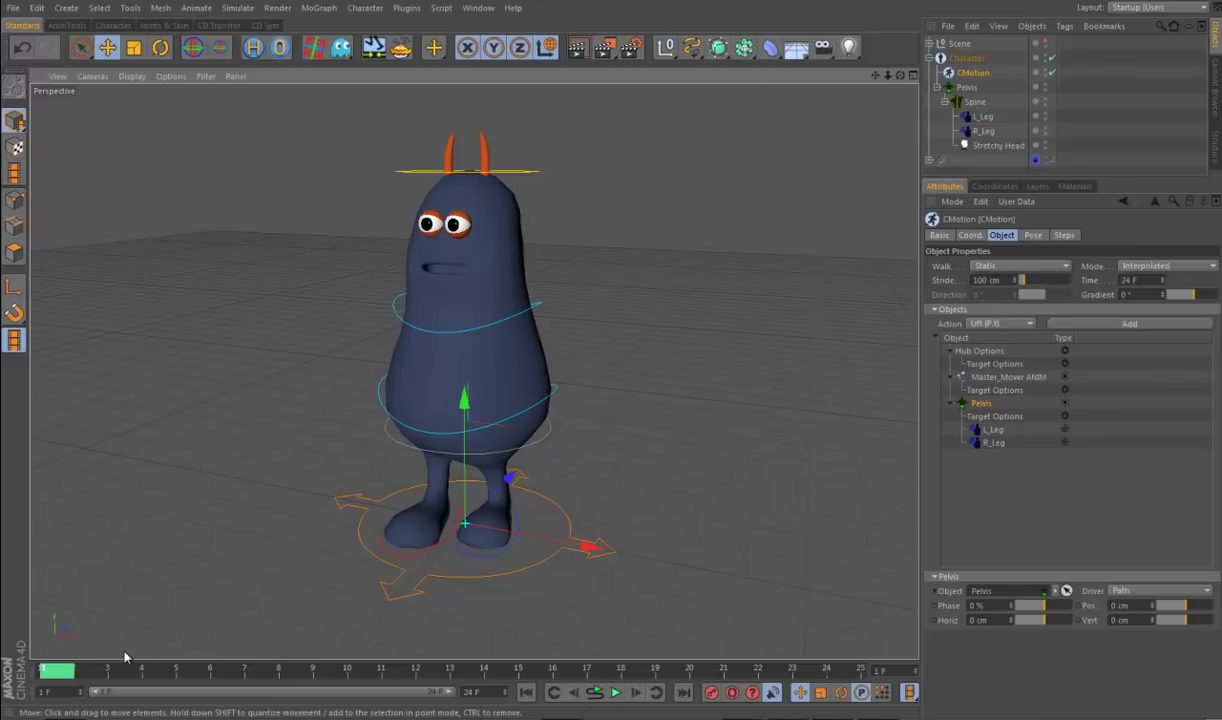
mouse_move(62, 679)
left_mouse_down()
mouse_move(436, 696)
mouse_move(45, 685)
left_mouse_up()
left_click_drag(800, 474, 766, 481, "alt")
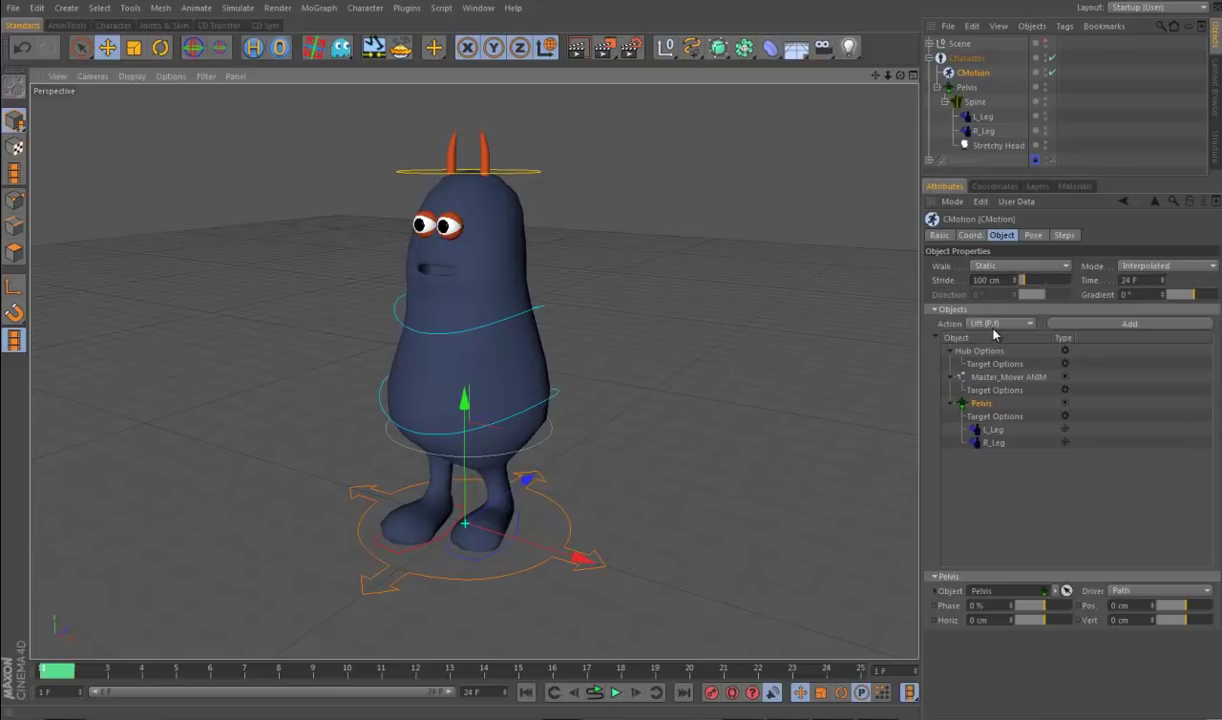
left_click(1150, 325)
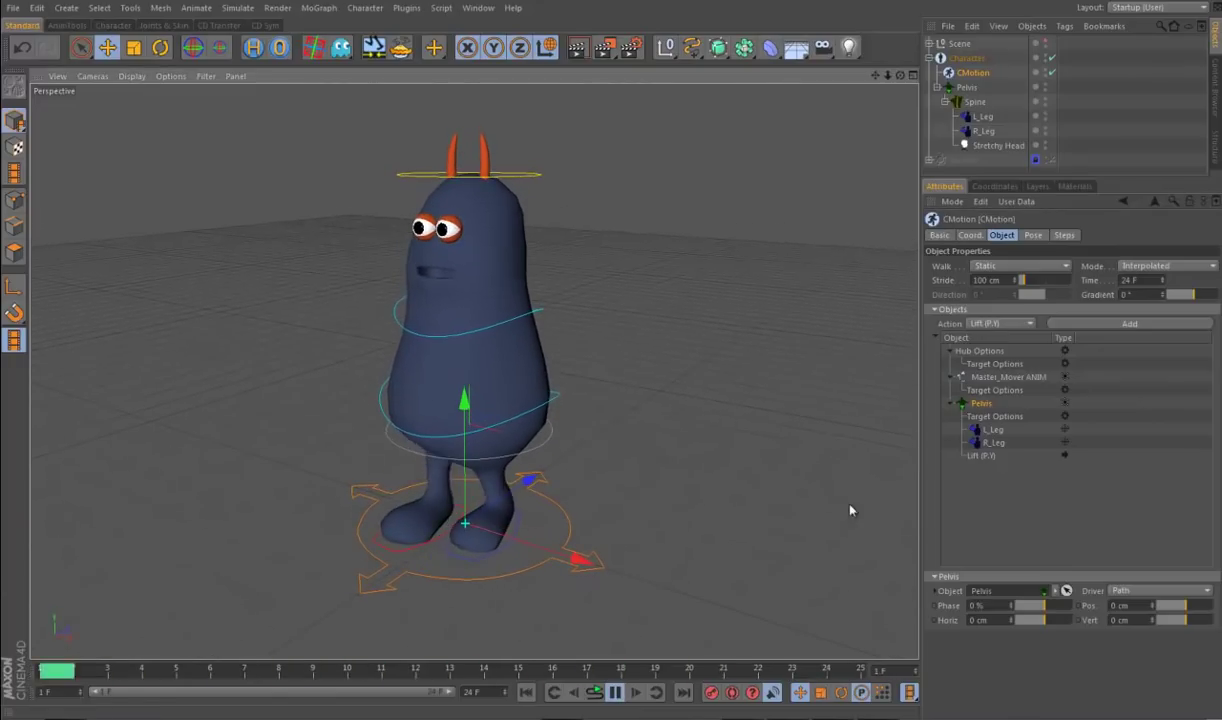
Step: Set the Pelvis lift action's Lift (P.Y) to 27.7 cm and rename the action as Body Up/Down
left_click(988, 456)
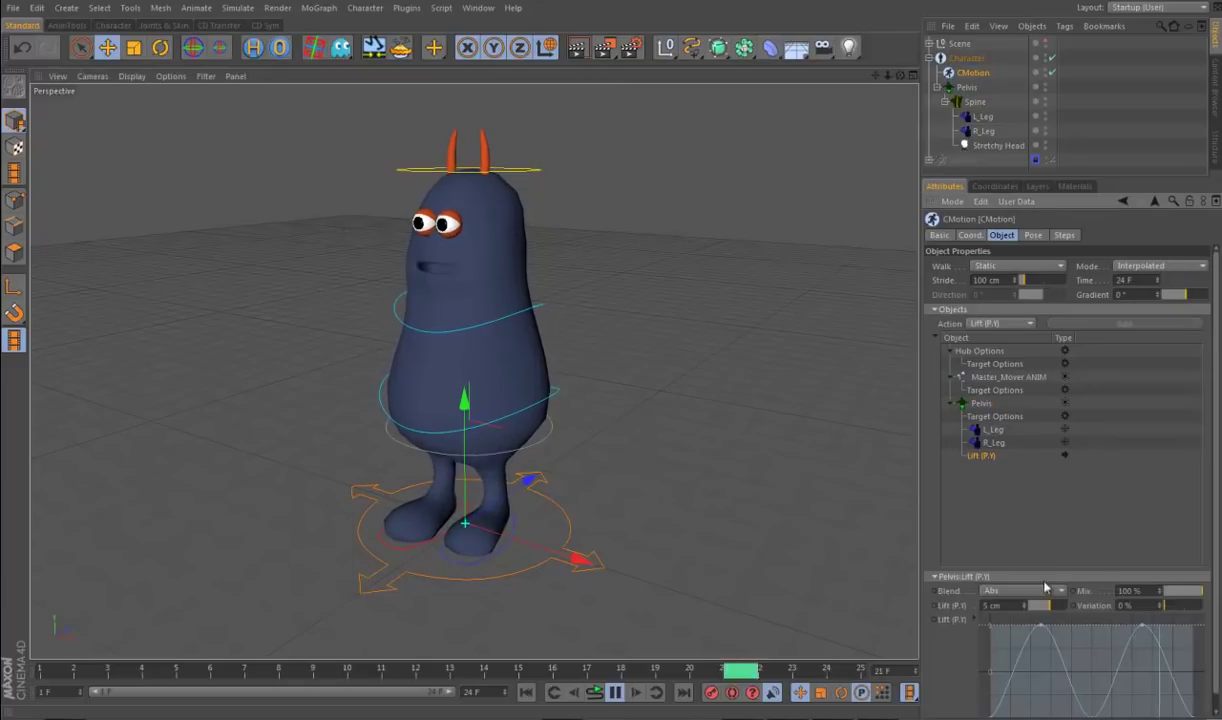
scroll(1043, 600, "down", 1)
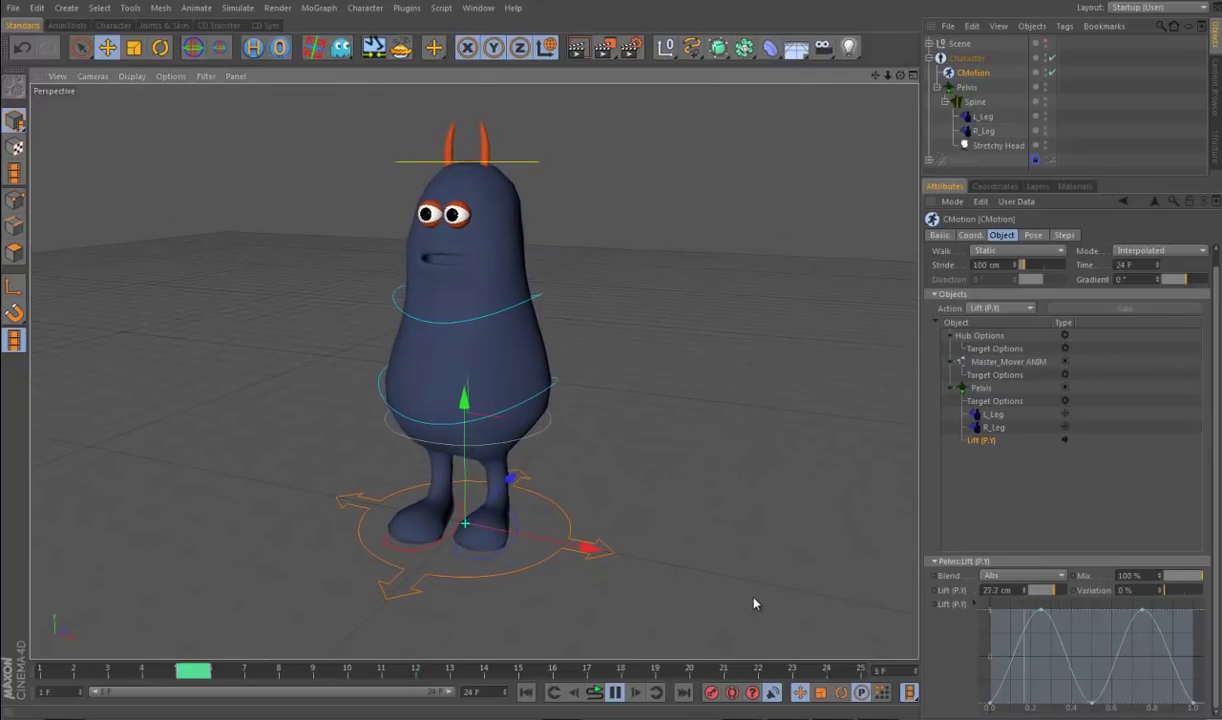
double_click(980, 442)
type("Body Up/Down")
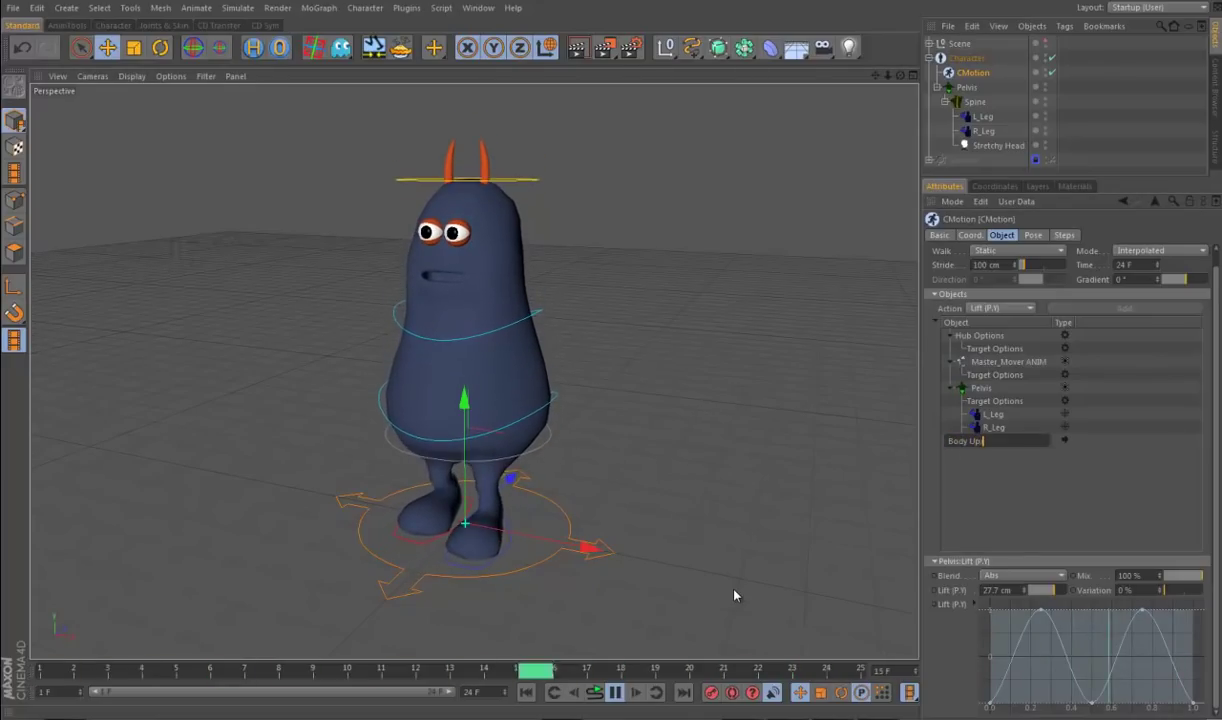
key("Return")
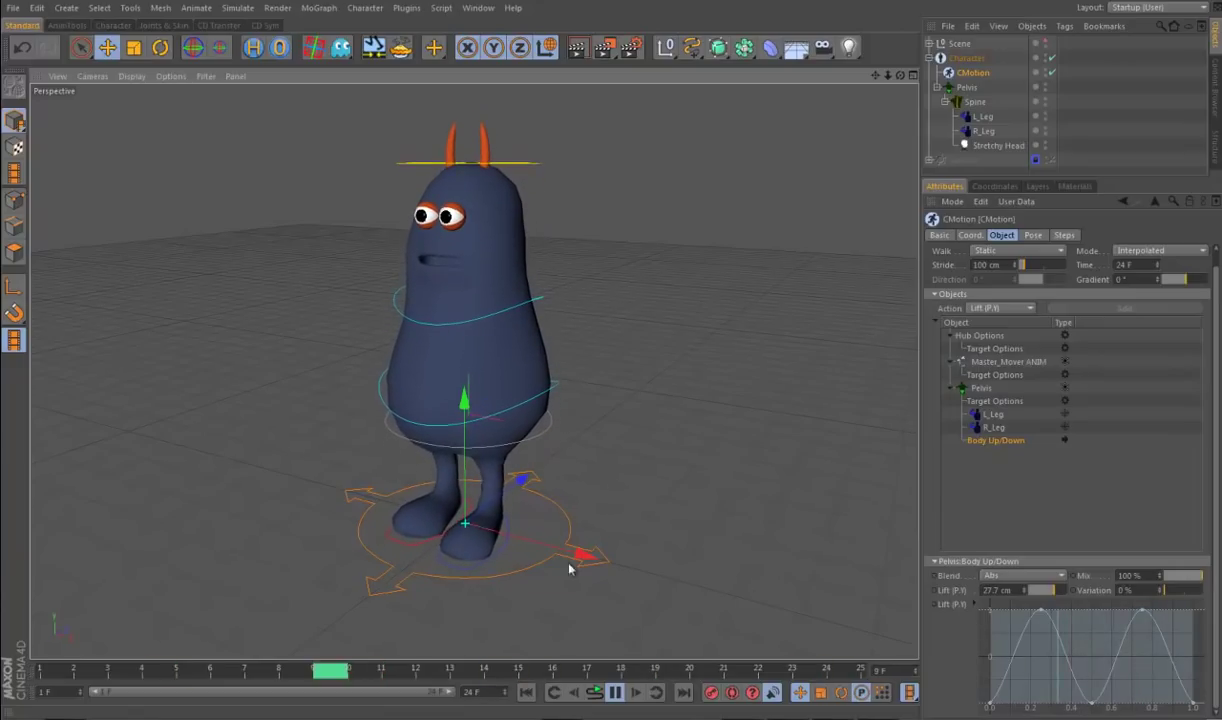
Step: Show the Lift (P.Y) curve of Body Up/Down in a separate window and enlarge that window
right_click(1087, 651)
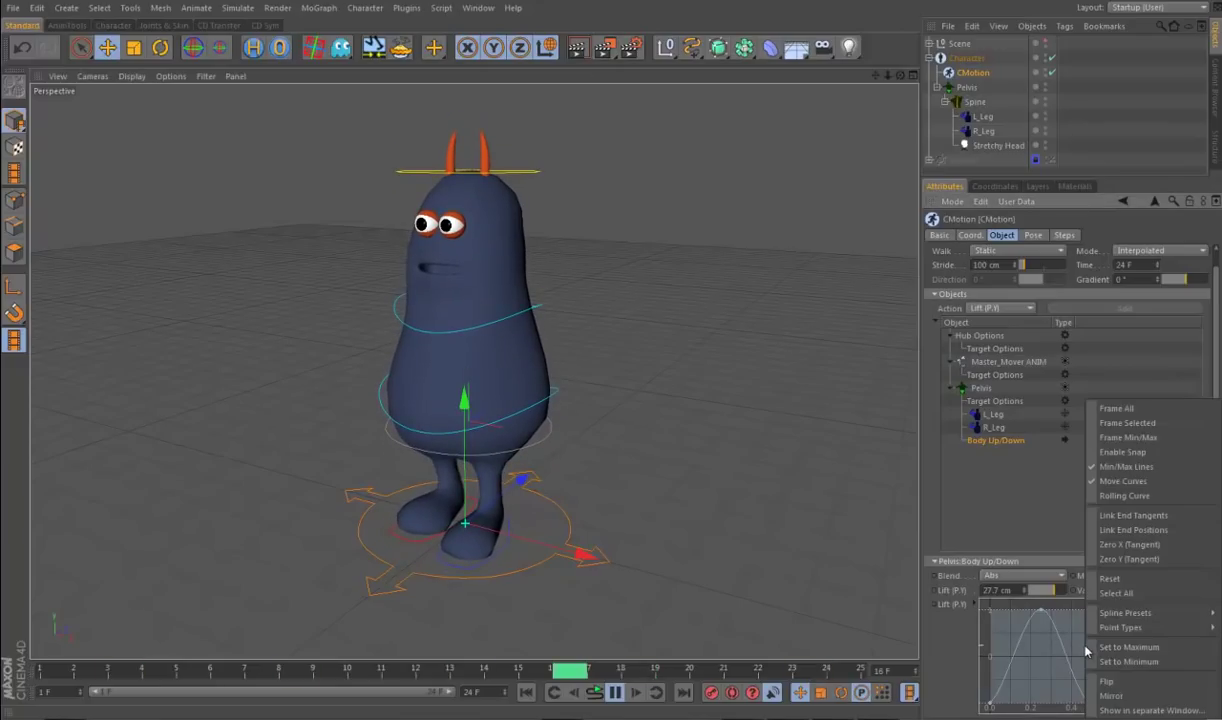
left_click(1150, 710)
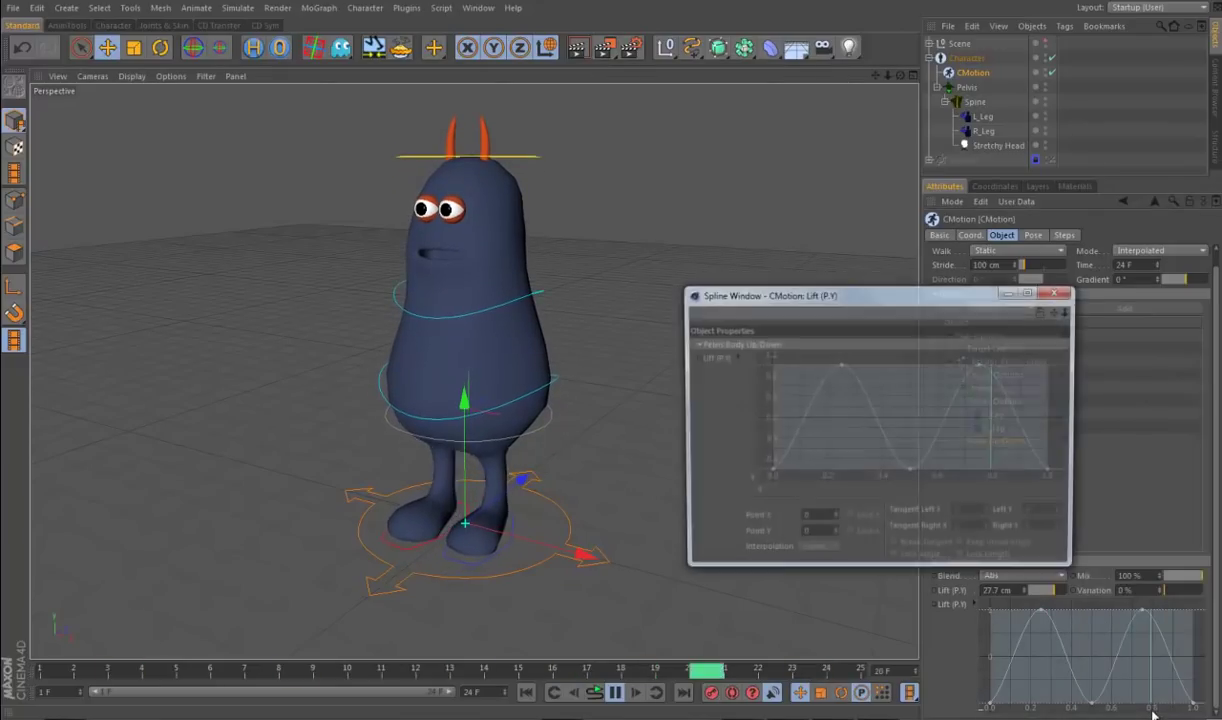
left_click_drag(933, 295, 627, 190)
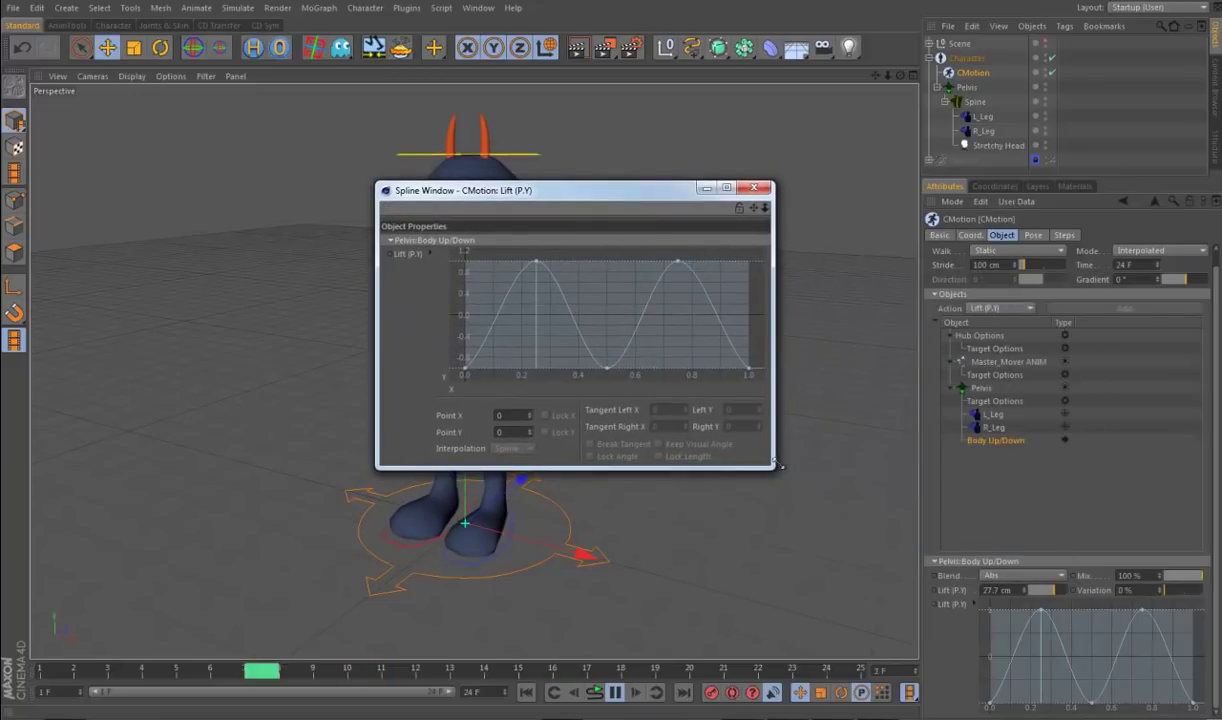
left_click_drag(771, 468, 1130, 622)
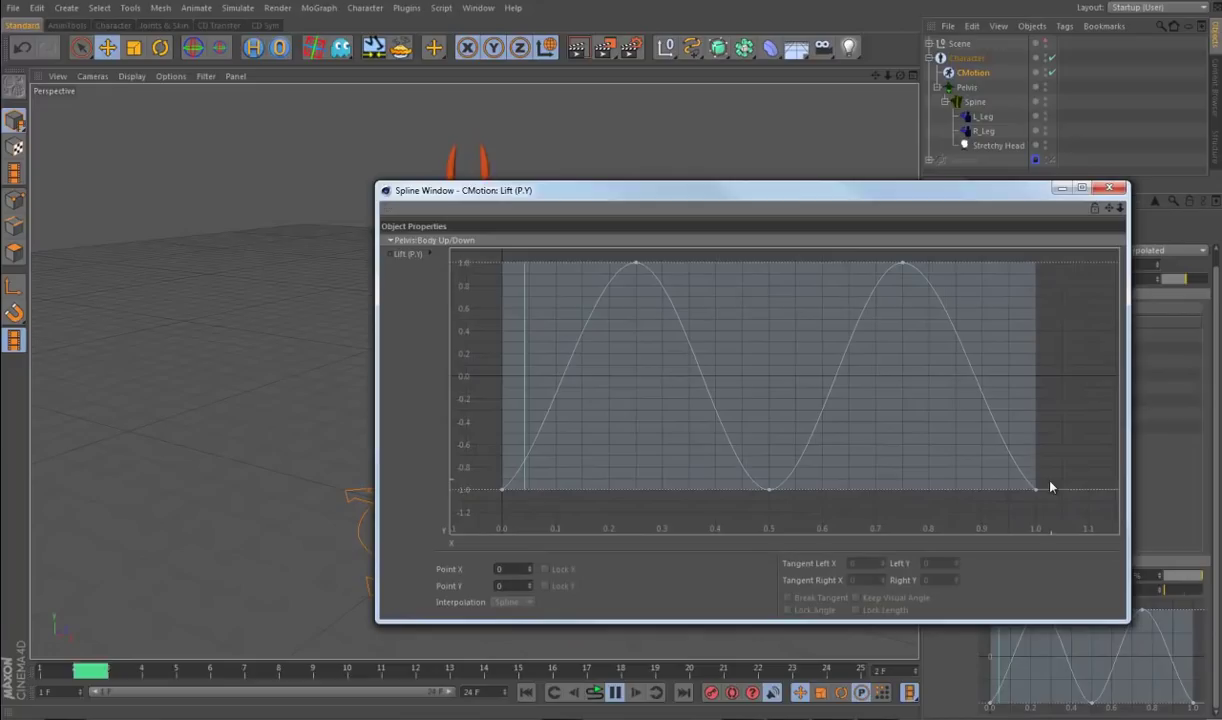
Step: Enable Link End Tangents and Link End Positions for the lift curve
left_click(1036, 492)
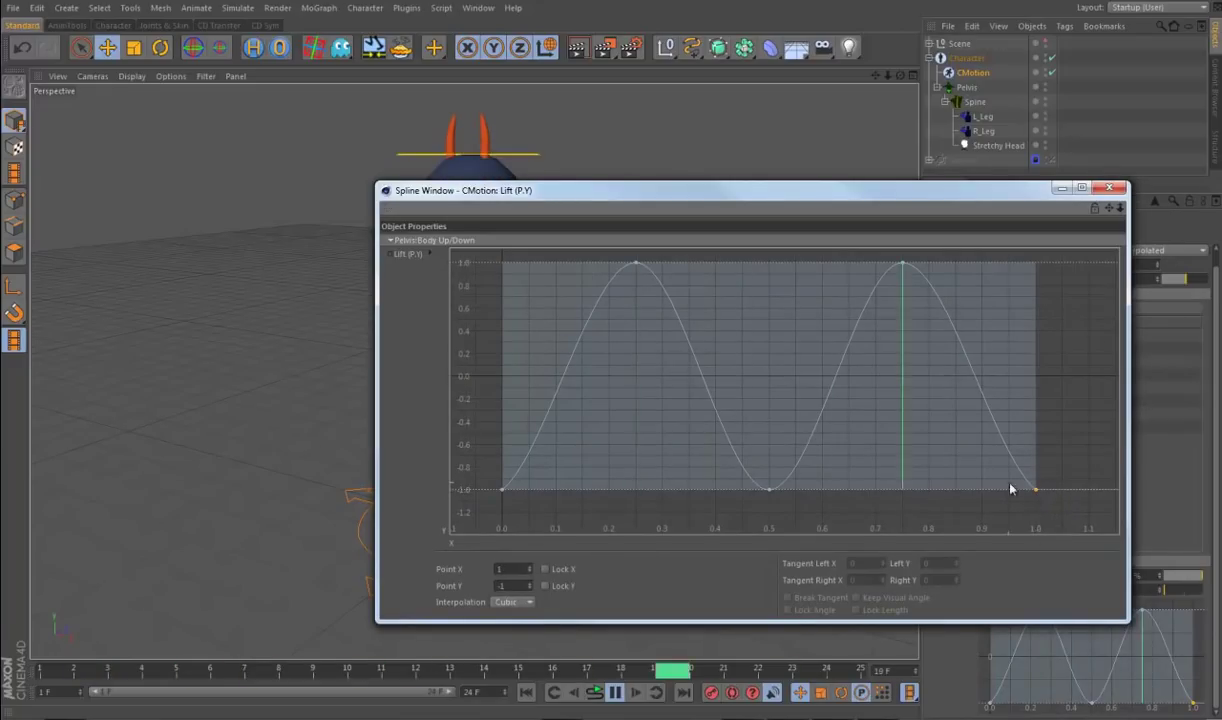
right_click(952, 458)
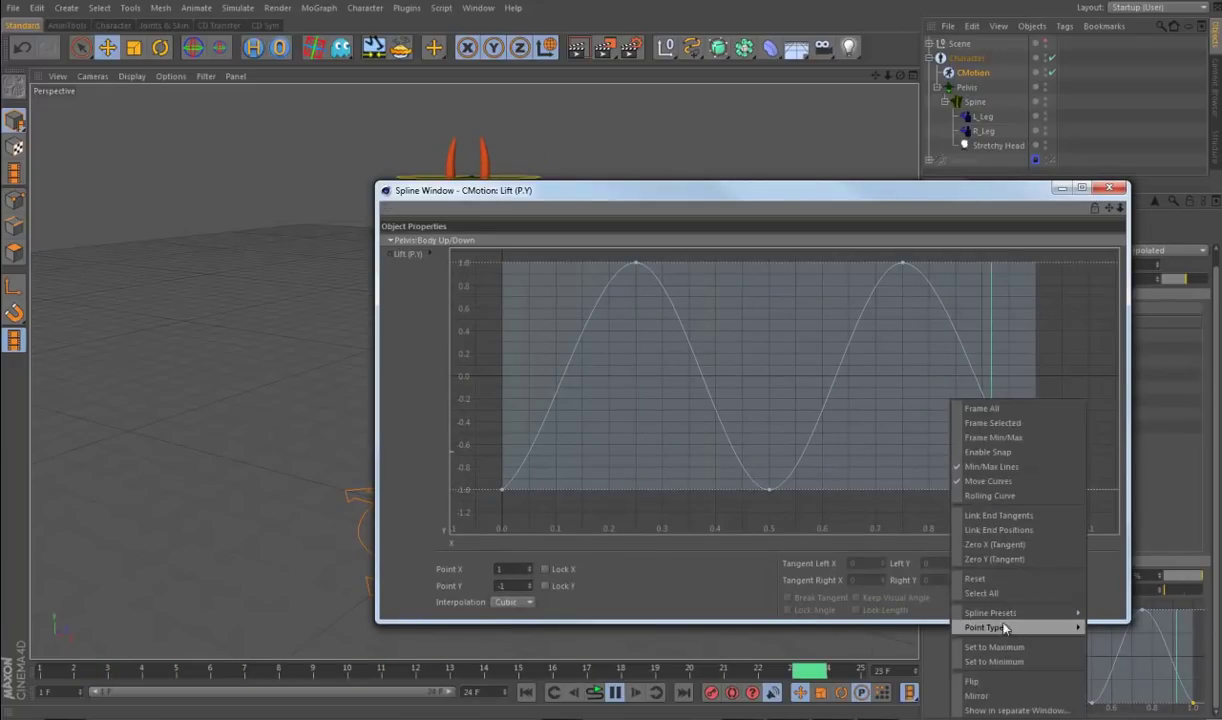
left_click(1000, 515)
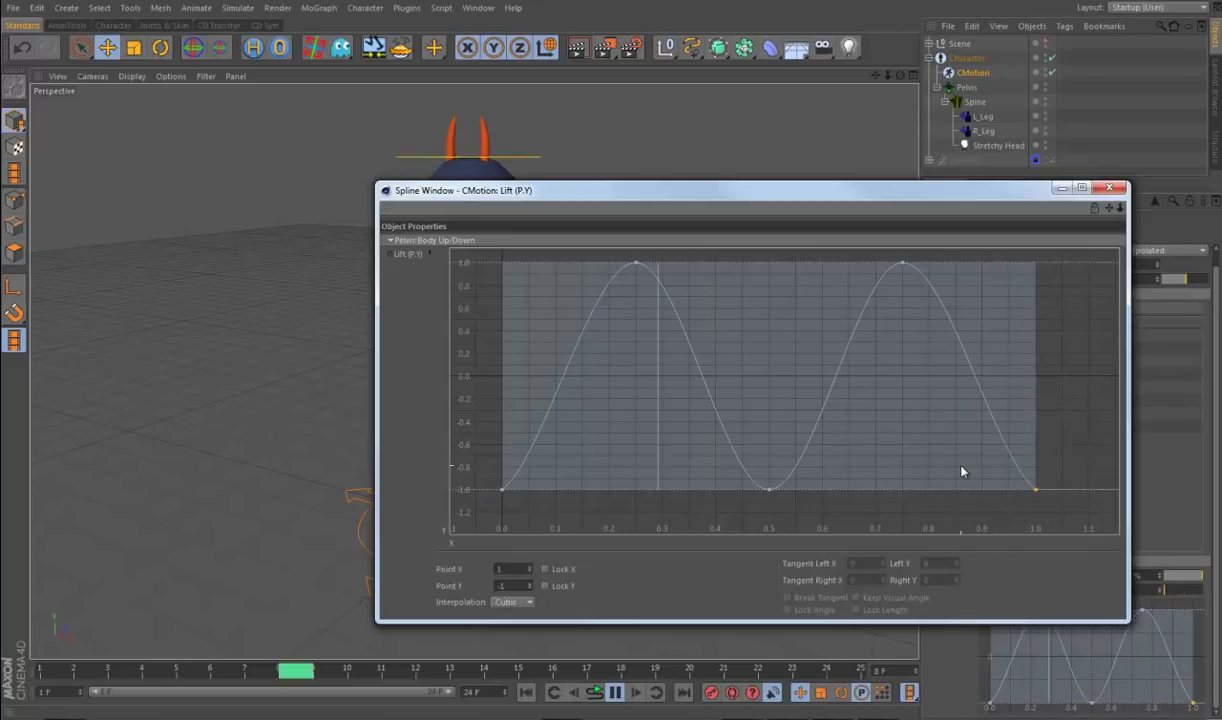
right_click(974, 467)
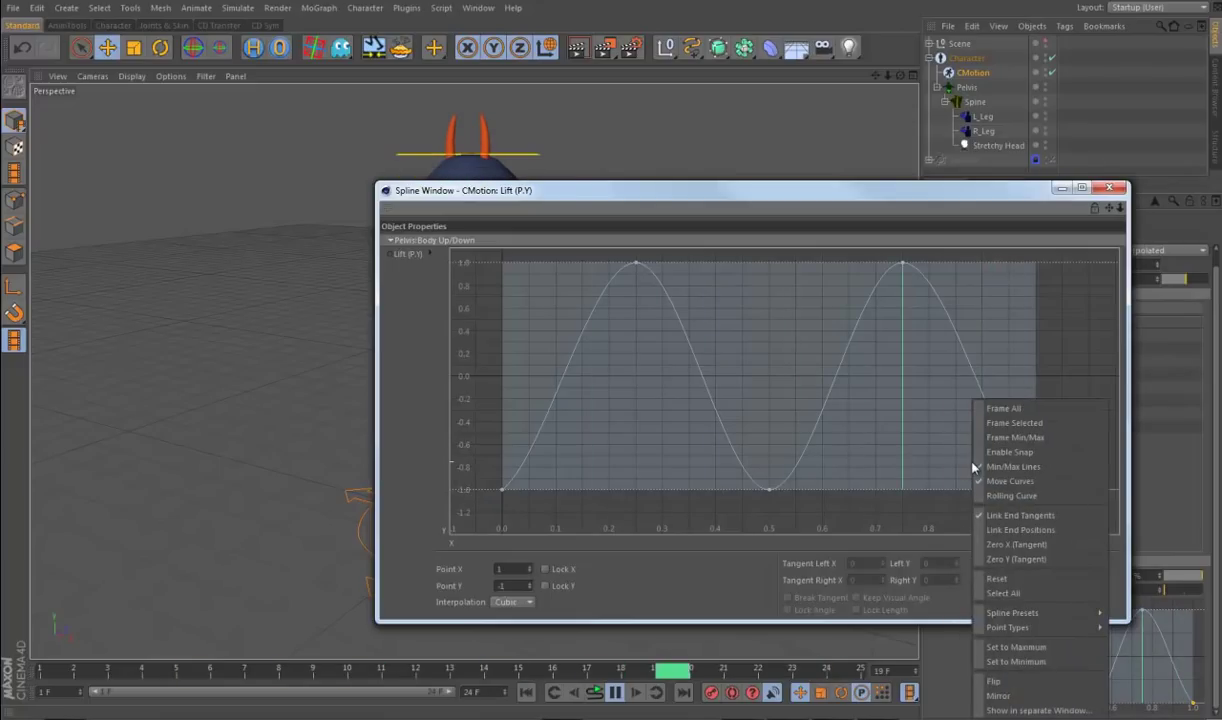
left_click(1030, 530)
left_click_drag(1035, 490, 1030, 453)
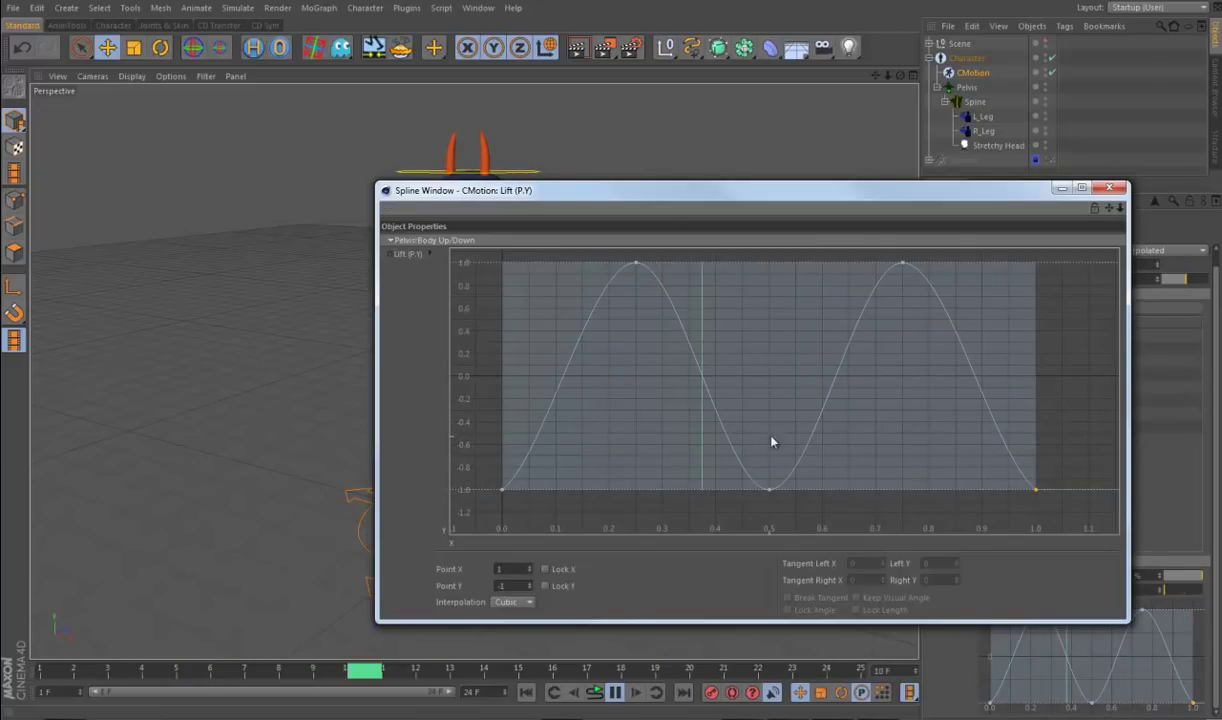
Step: Frame the lift curve, select all its points and change their point type to Soft
key("h")
left_click_drag(1080, 515, 459, 248)
key("ctrl+a")
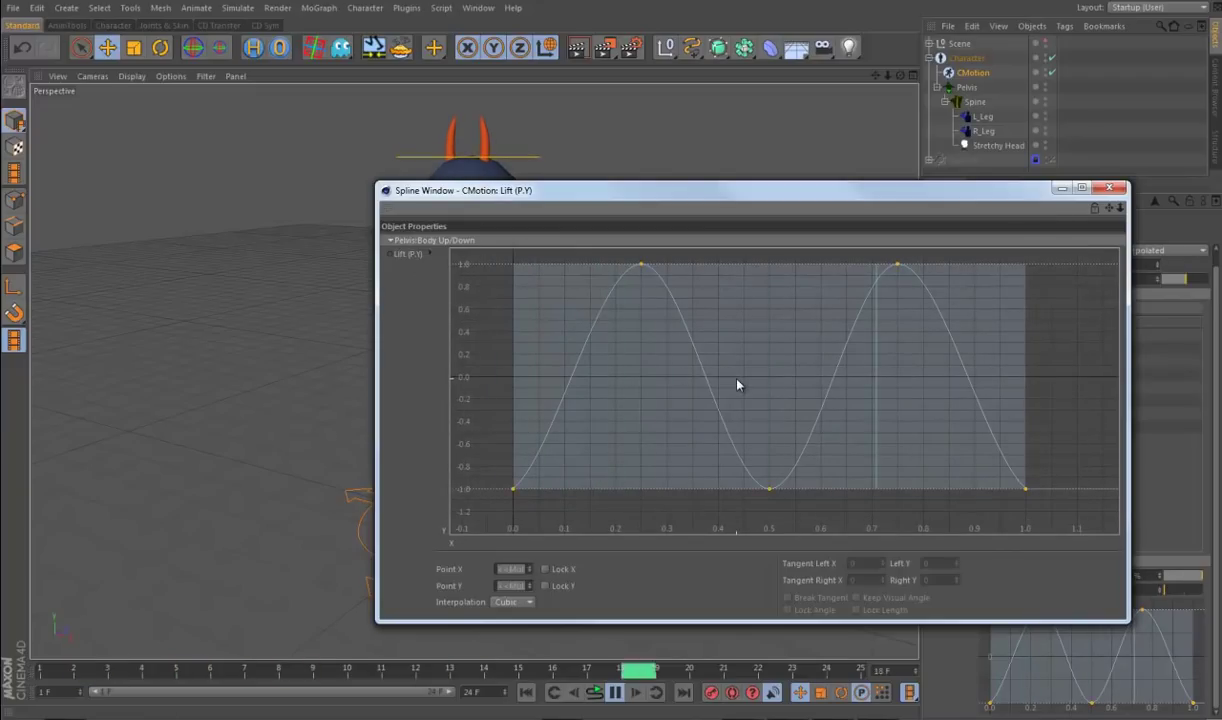
right_click(724, 376)
mouse_move(757, 601)
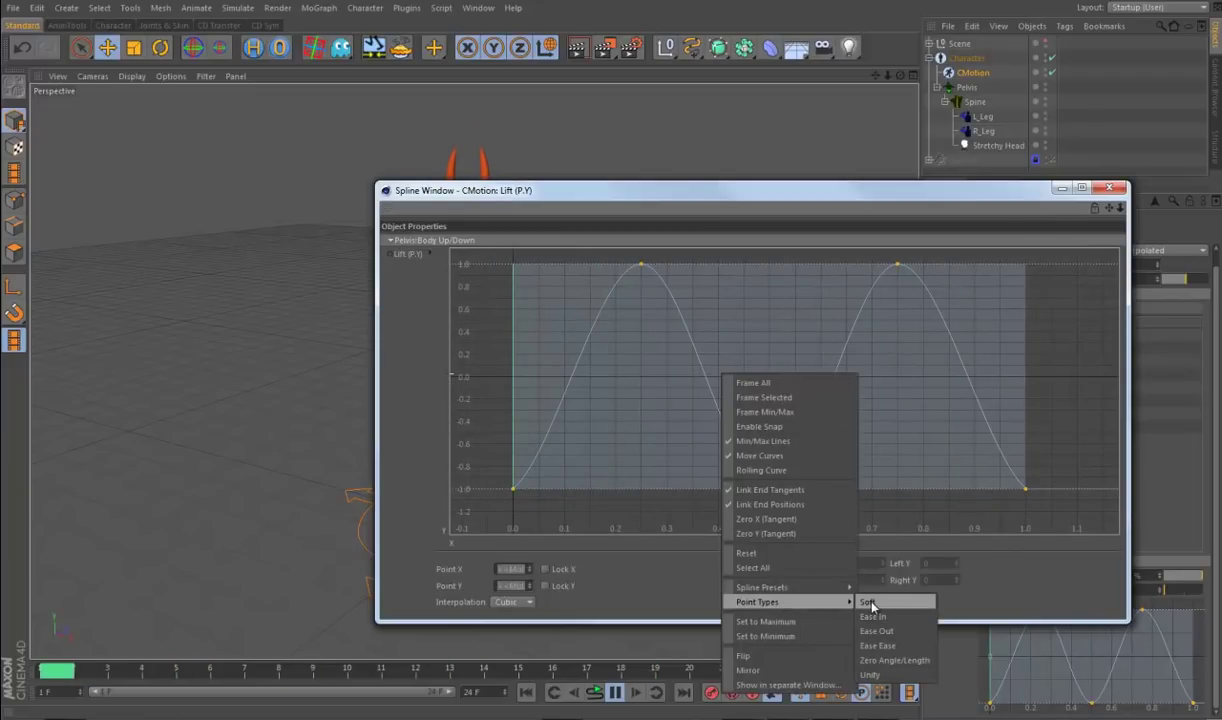
left_click(855, 578)
Step: Level the tangents of the curve's low point at 0.5 and its peak at 0.75
left_click_drag(749, 458, 797, 497)
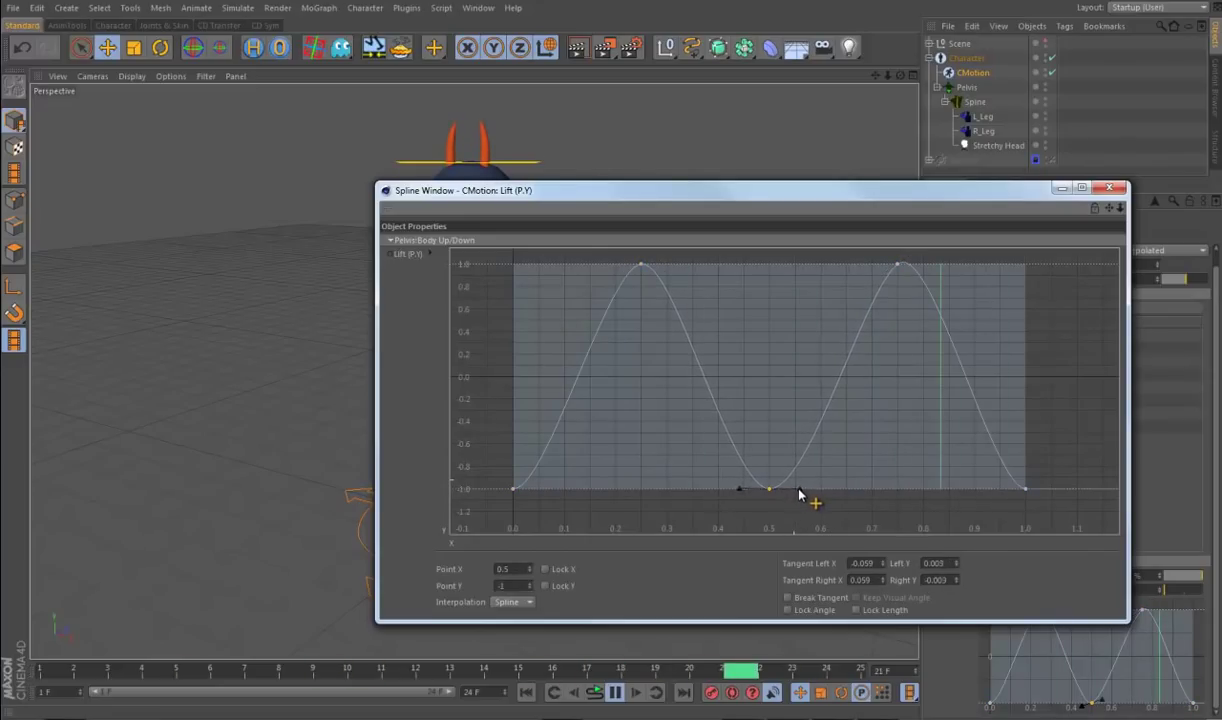
left_click_drag(798, 489, 799, 494)
left_click_drag(962, 282, 790, 249)
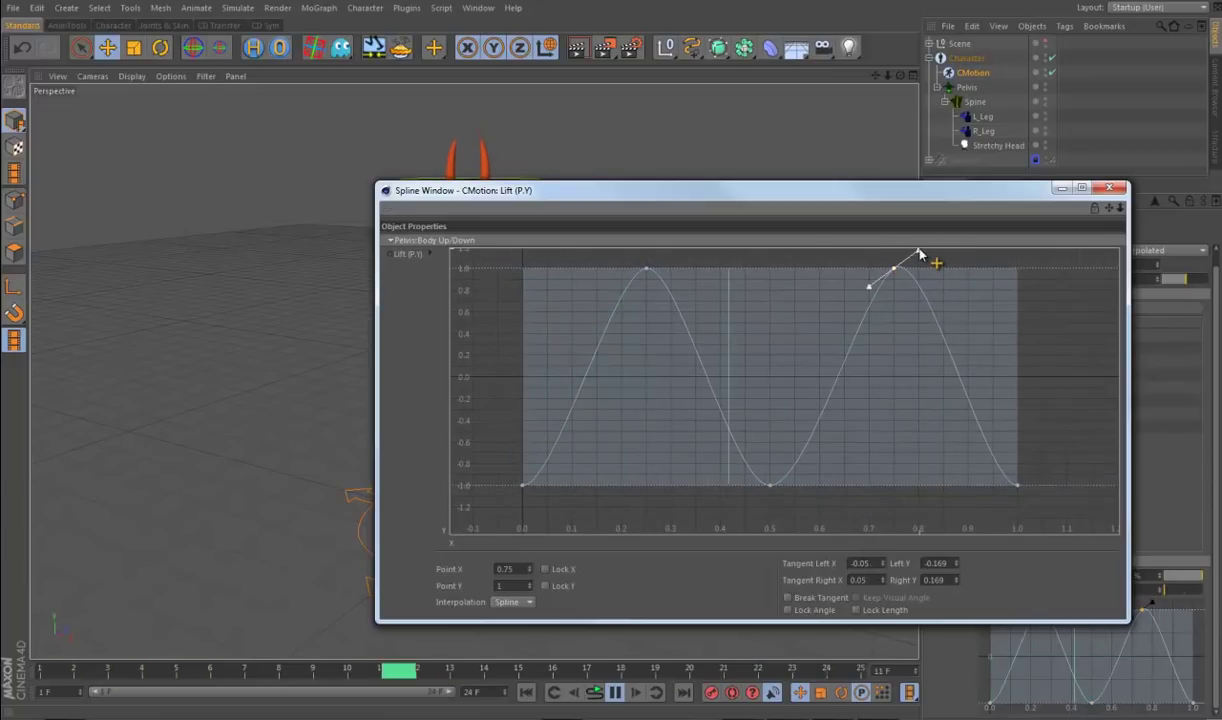
left_click_drag(920, 252, 918, 265)
Step: Move the spline window aside and examine the walking character's up-and-down motion from the side
left_click_drag(835, 189, 1001, 175)
middle_click_drag(370, 532, 273, 510, "alt")
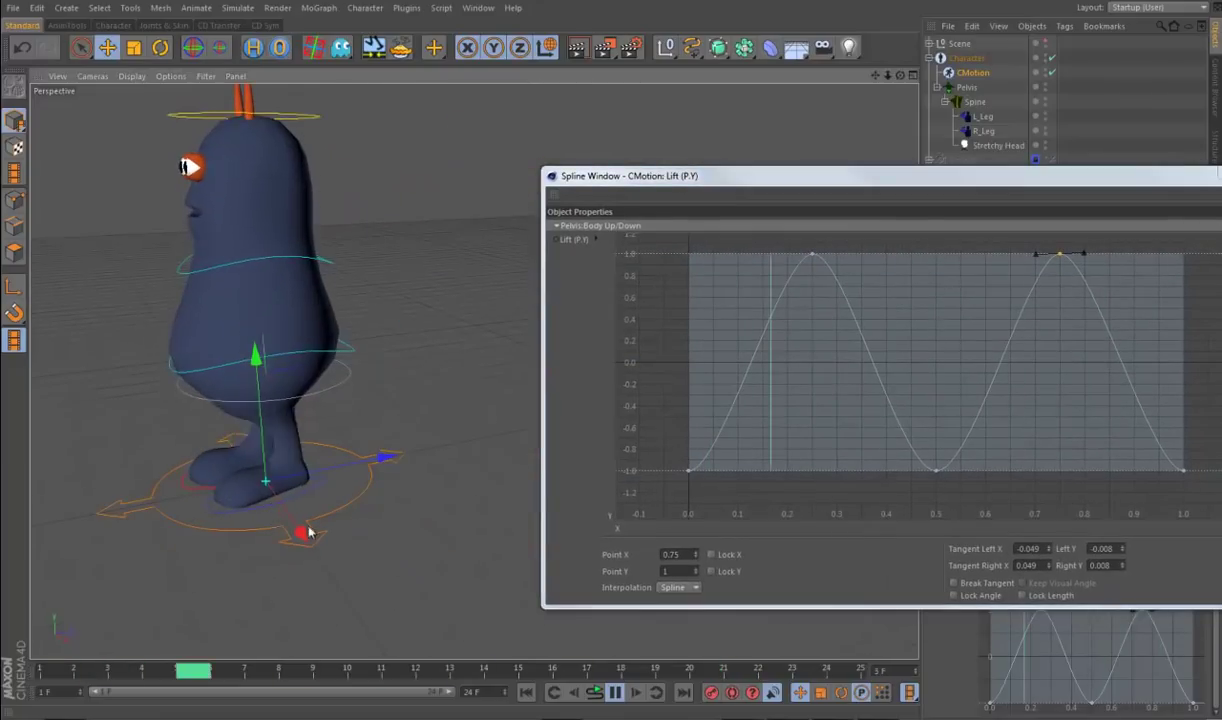
middle_click_drag(385, 537, 428, 638, "alt")
left_click_drag(428, 638, 462, 612, "alt")
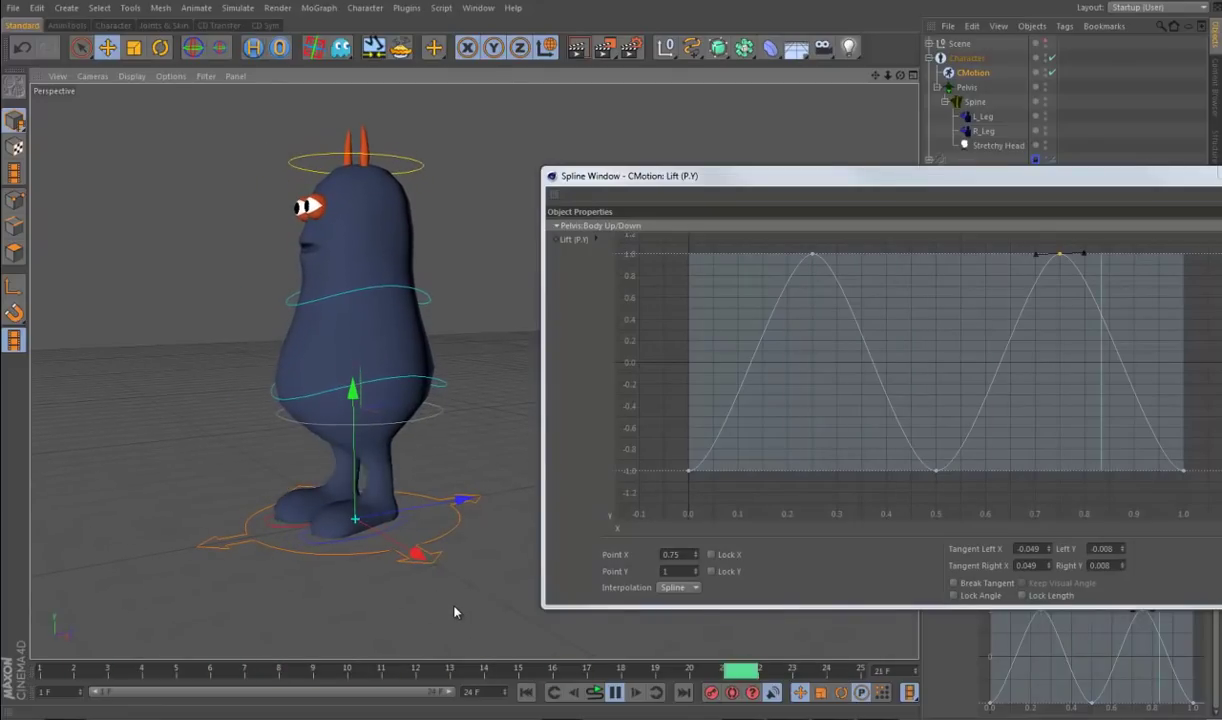
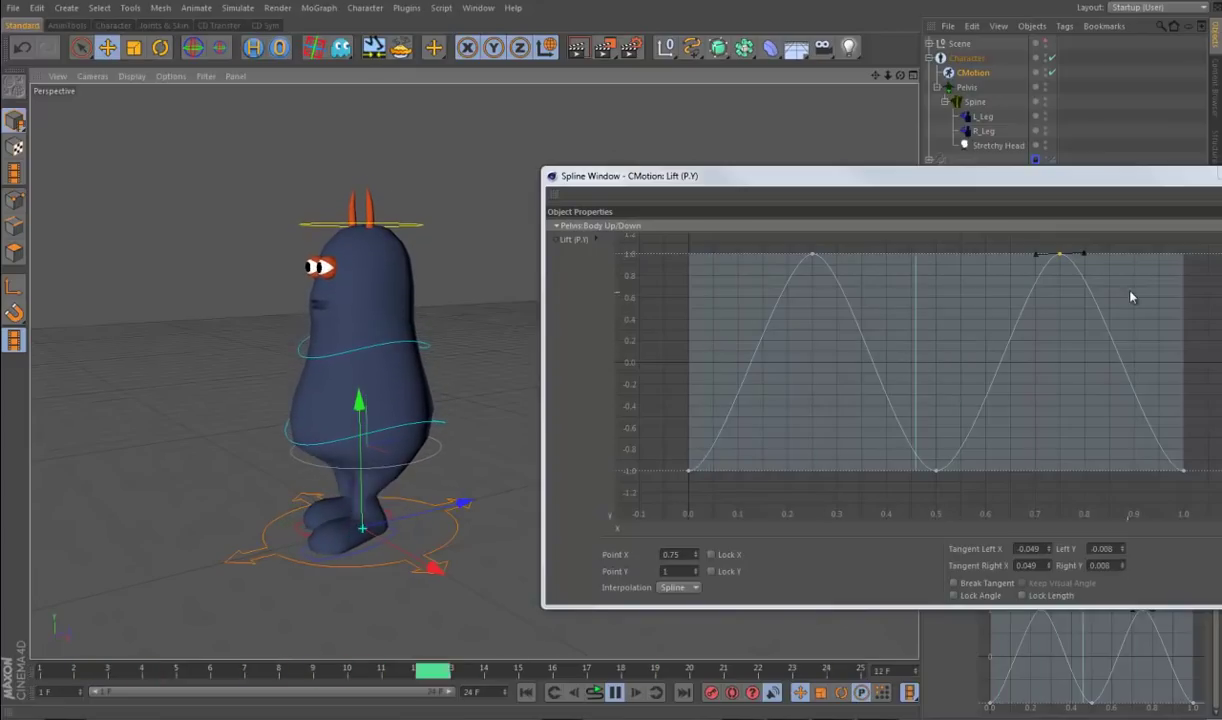
Step: Select both peaks of the lift curve and lengthen their tangents to widen the peaks
left_click_drag(744, 218, 737, 246)
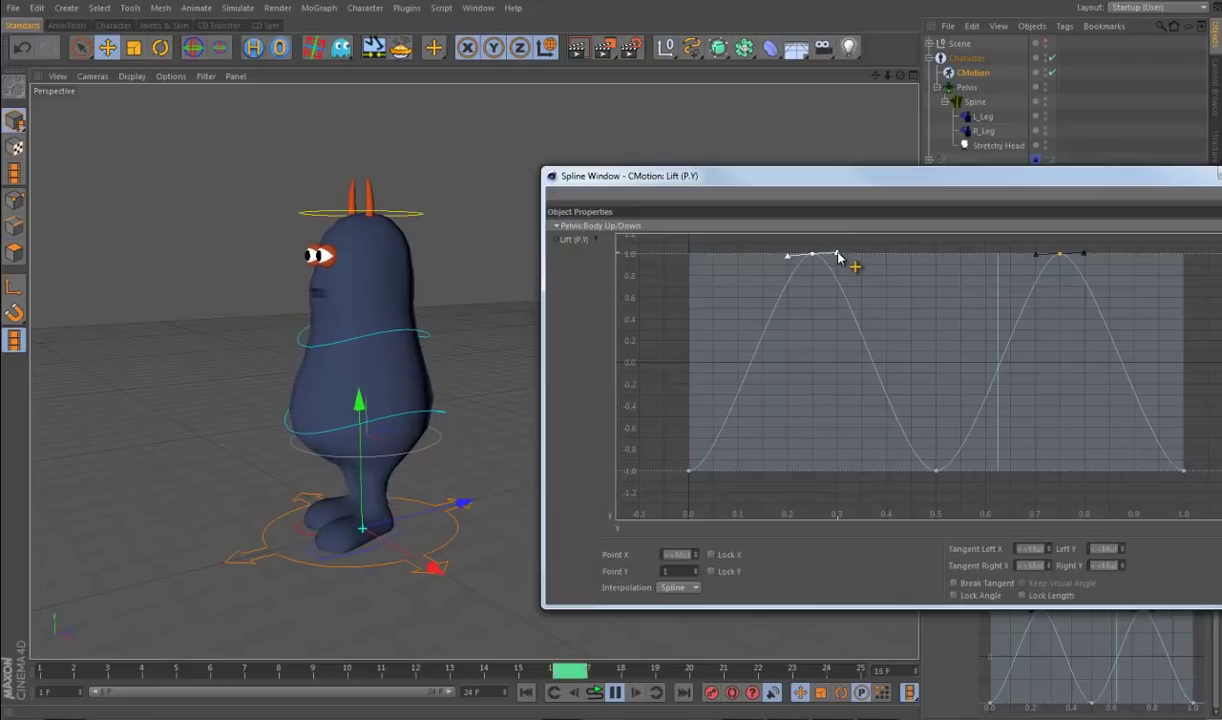
left_click_drag(843, 256, 857, 257)
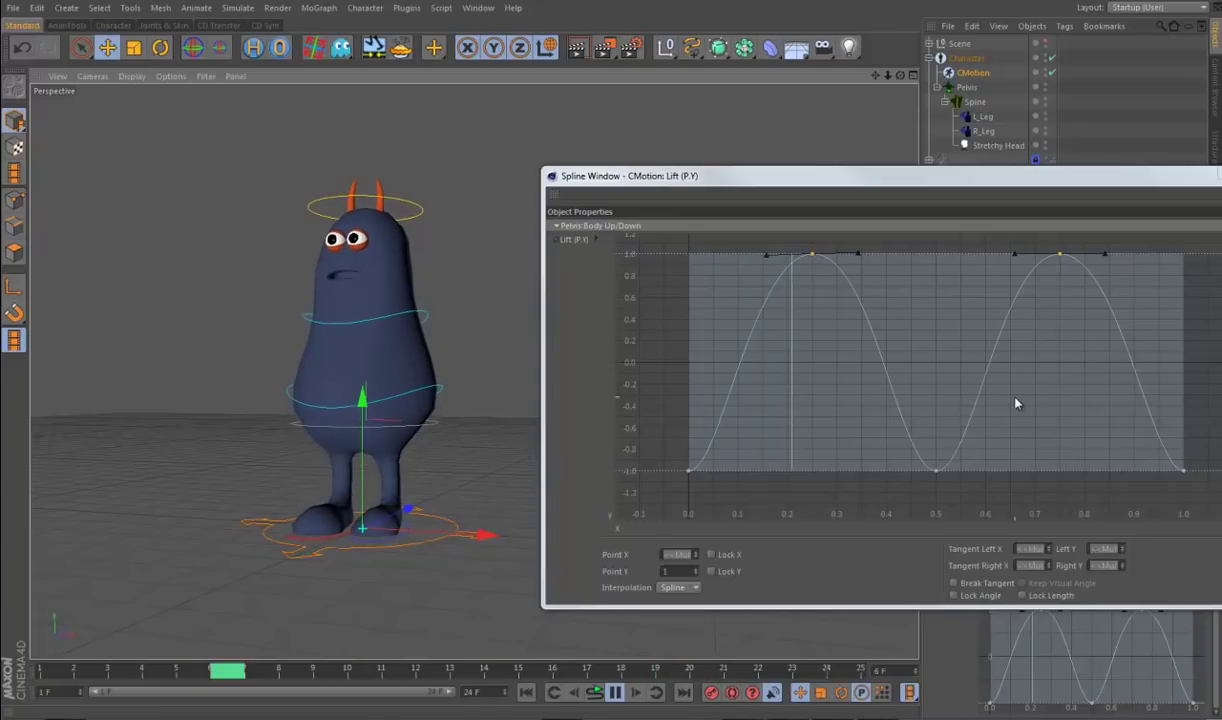
Step: Try sharpening the lift curve's low points at 0.5 and 0 by collapsing their tangents, and examine the resulting bounce from several angles
left_click_drag(998, 496, 795, 429)
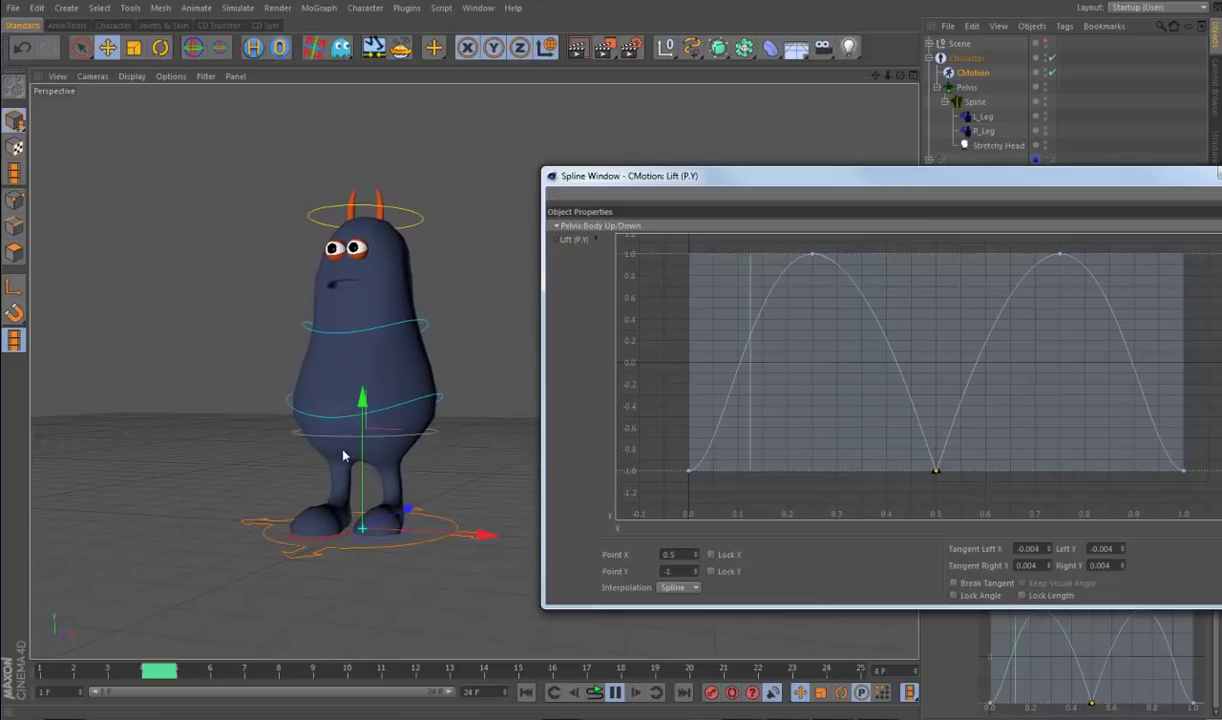
left_click(690, 471)
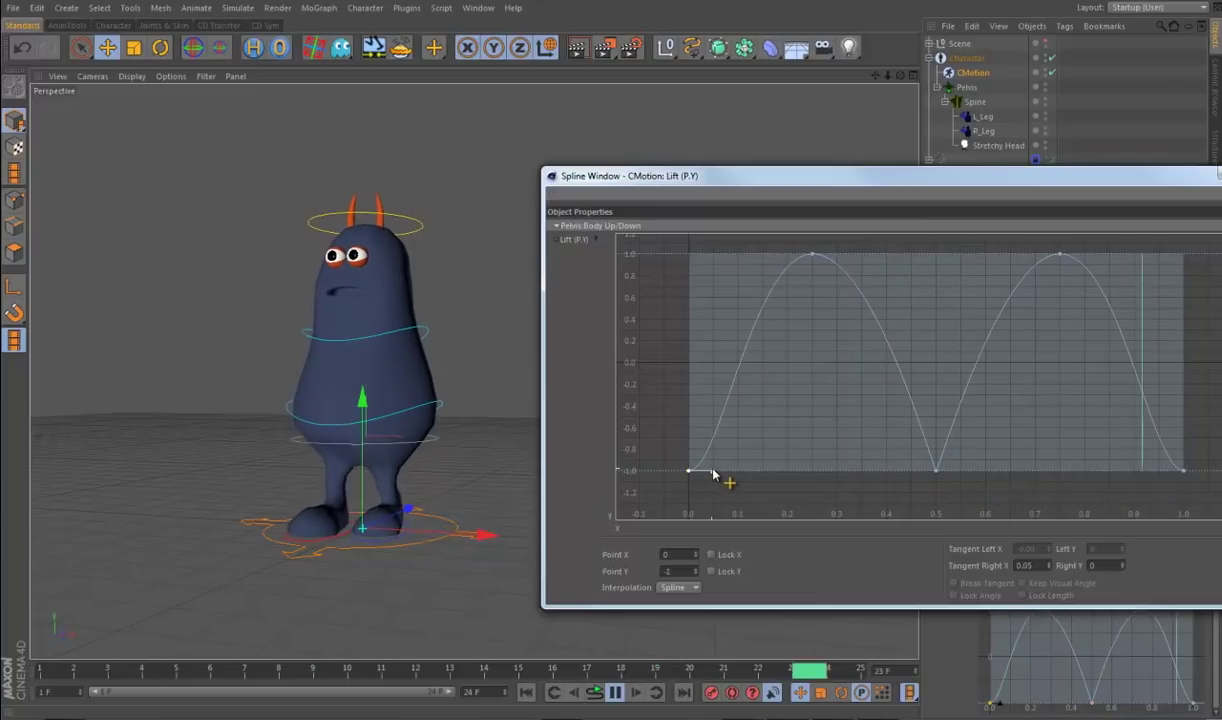
left_click_drag(691, 471, 690, 471)
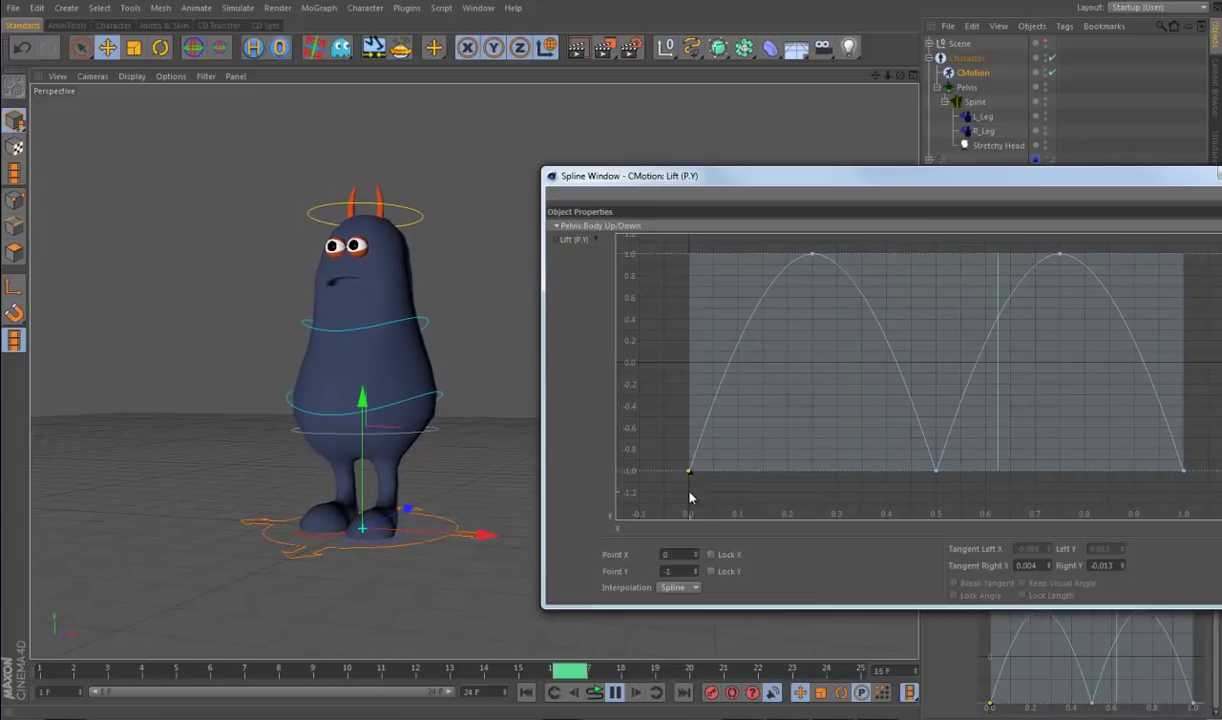
left_click_drag(240, 475, 243, 540, "alt")
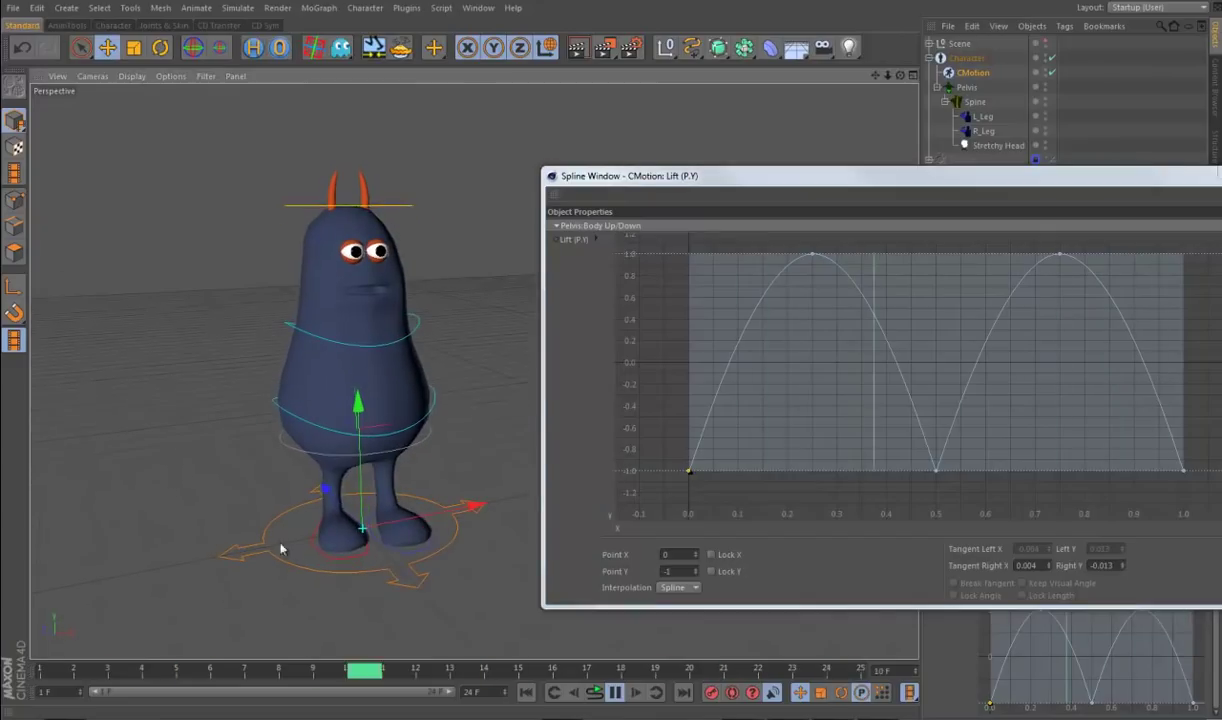
left_click_drag(439, 578, 396, 491, "alt")
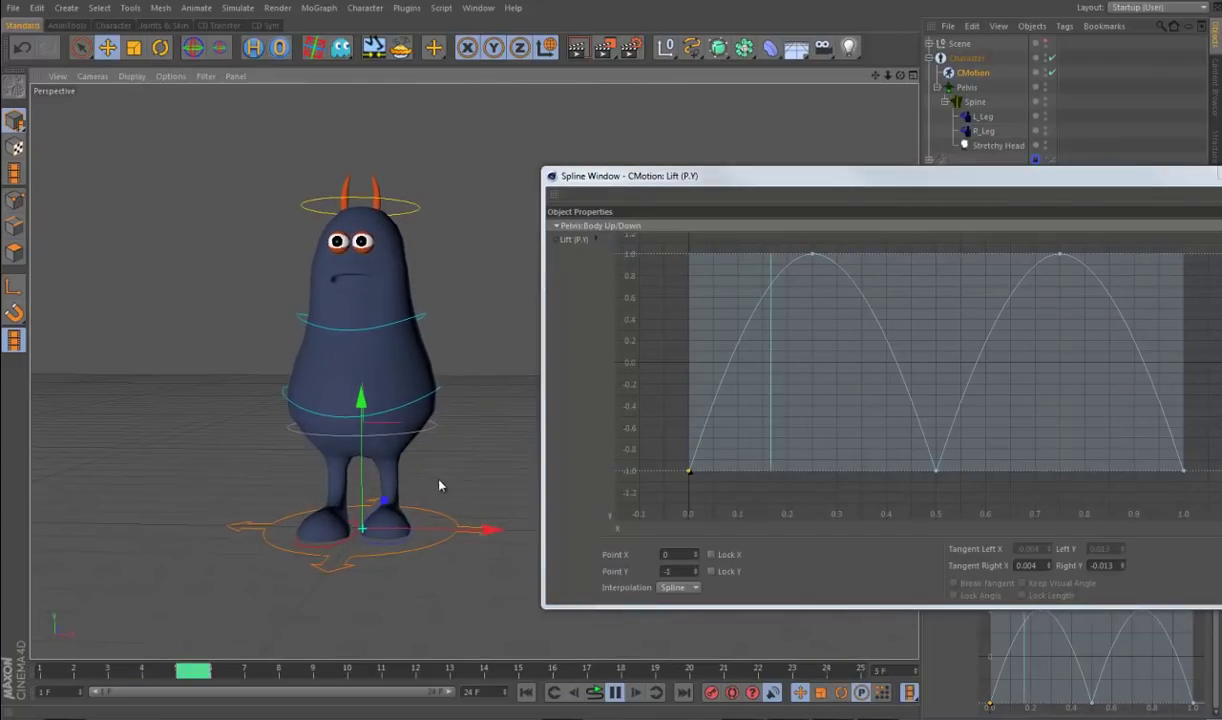
left_click_drag(454, 437, 431, 469, "alt")
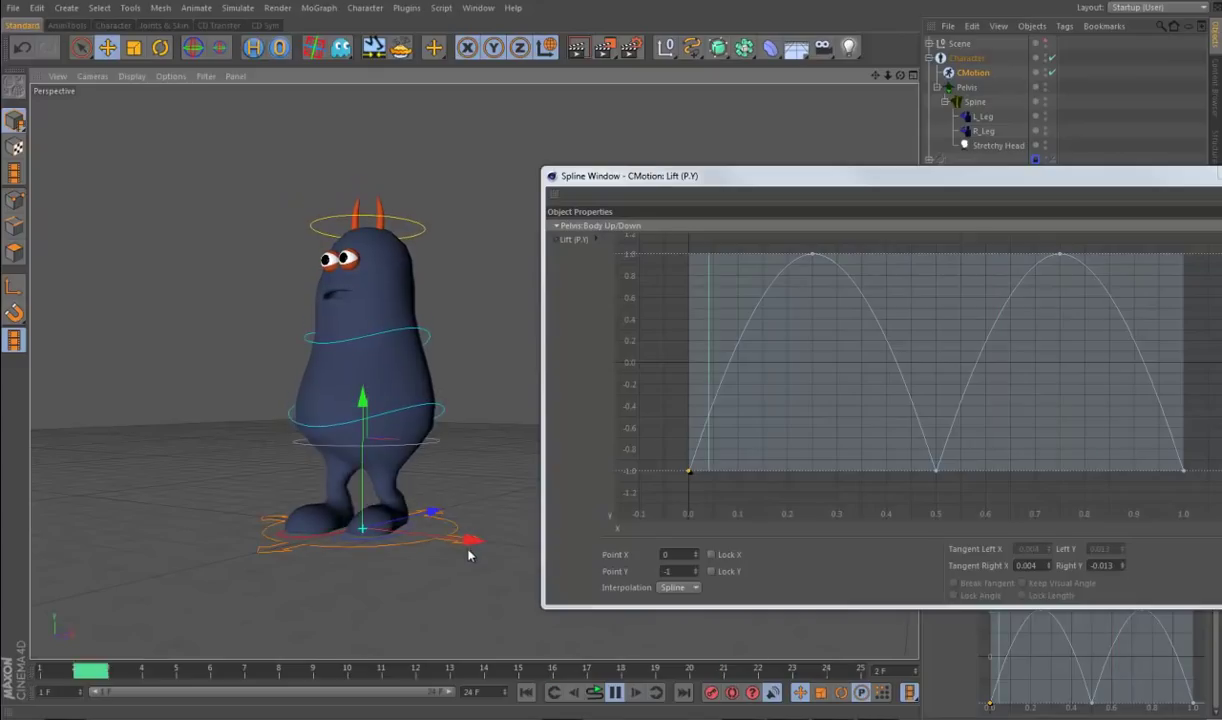
Step: Undo the tangent changes at the lift curve's low points
key("ctrl+z")
key("ctrl+z")
key("ctrl+z")
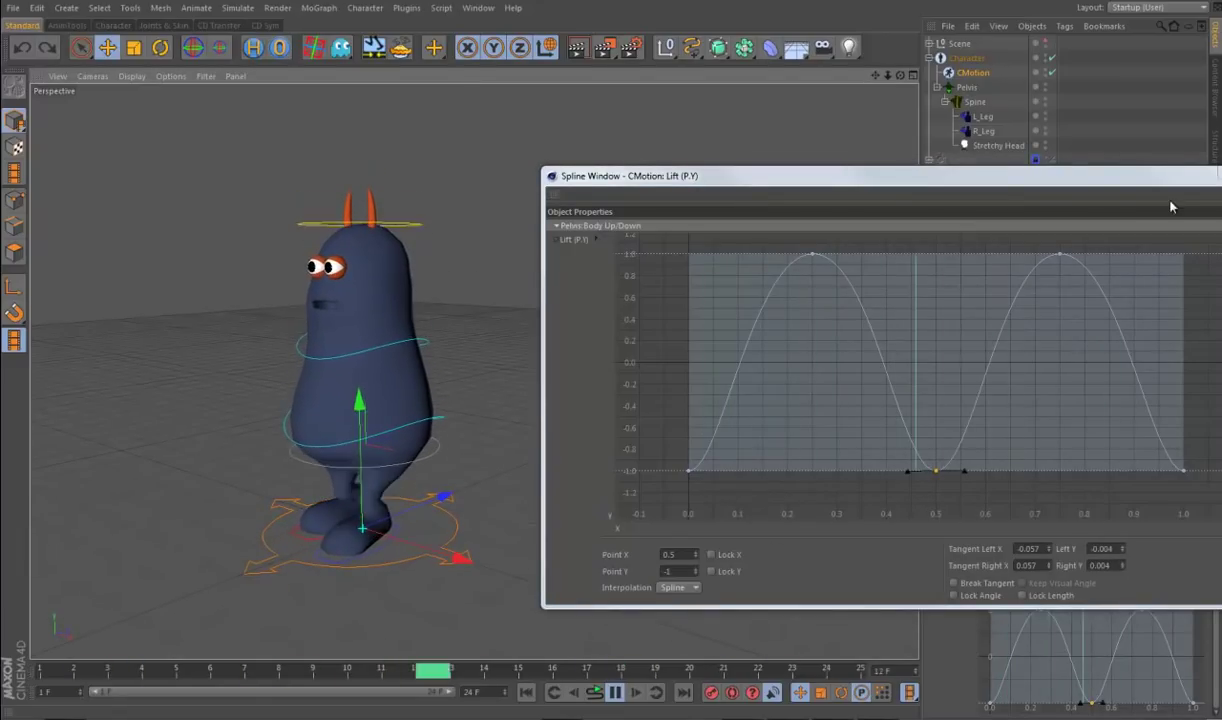
Step: Close the spline window and add a Shift (P.X) action to the Pelvis in the CMotion hierarchy
left_click_drag(1018, 186, 852, 218)
left_click(1110, 206)
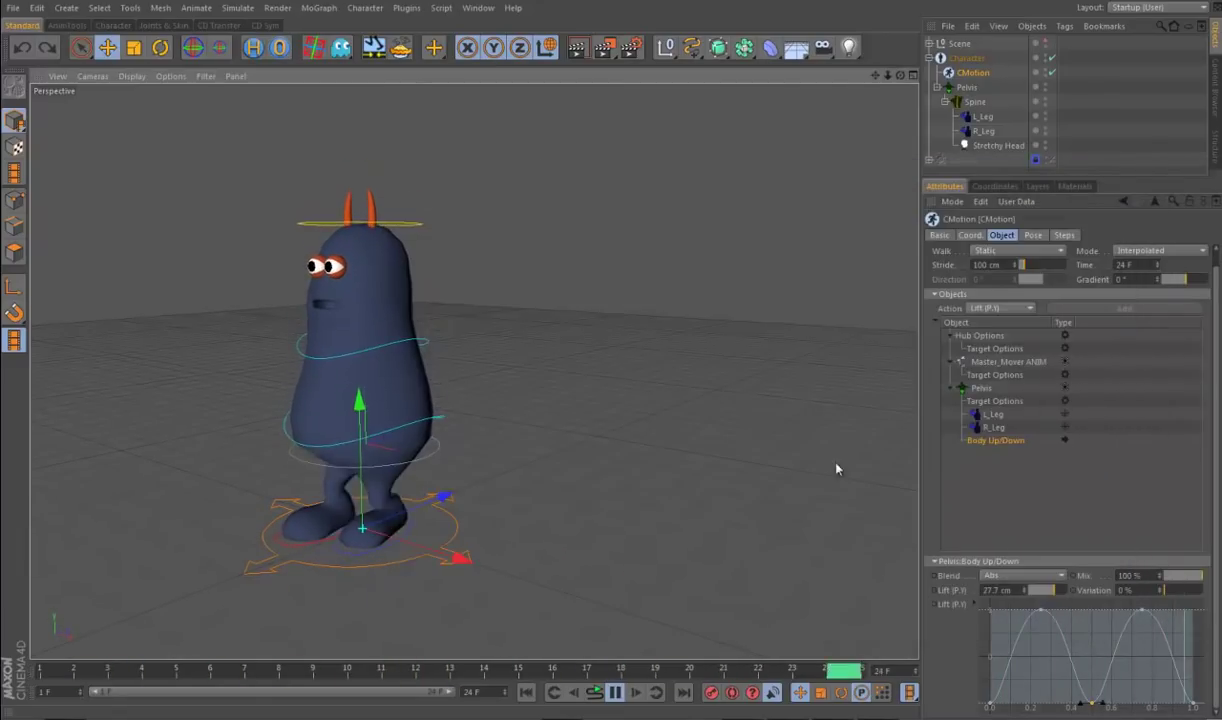
left_click(1000, 308)
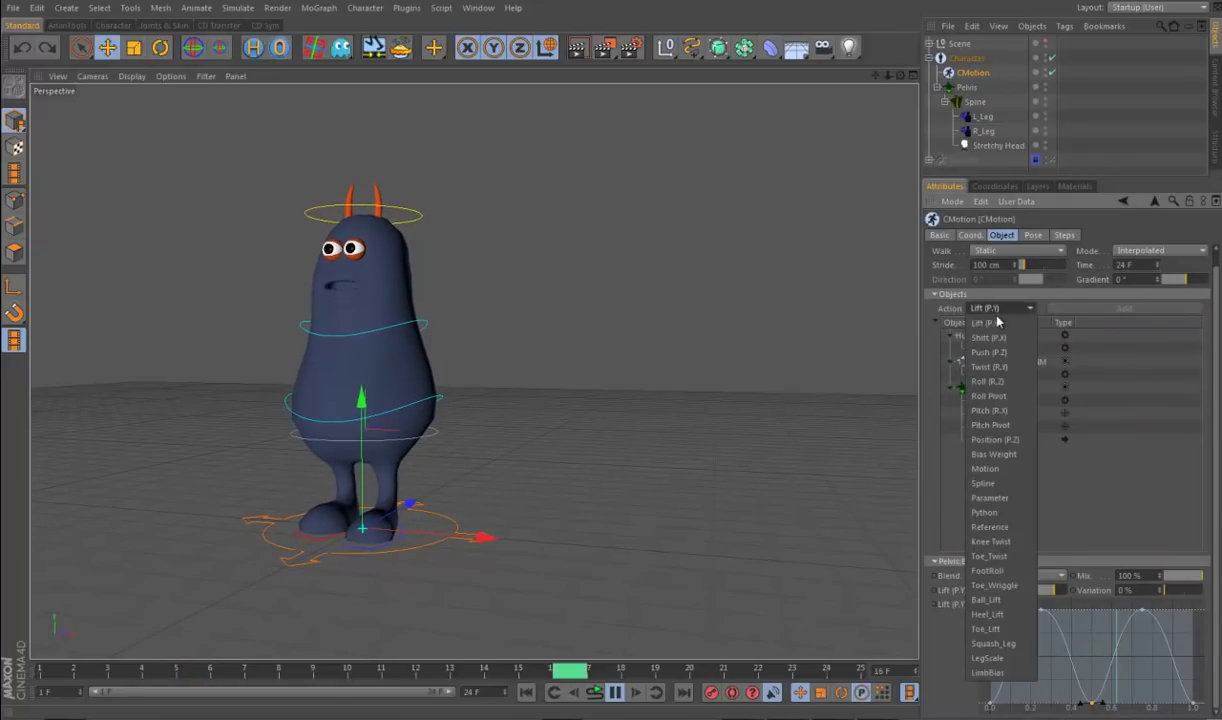
left_click(998, 339)
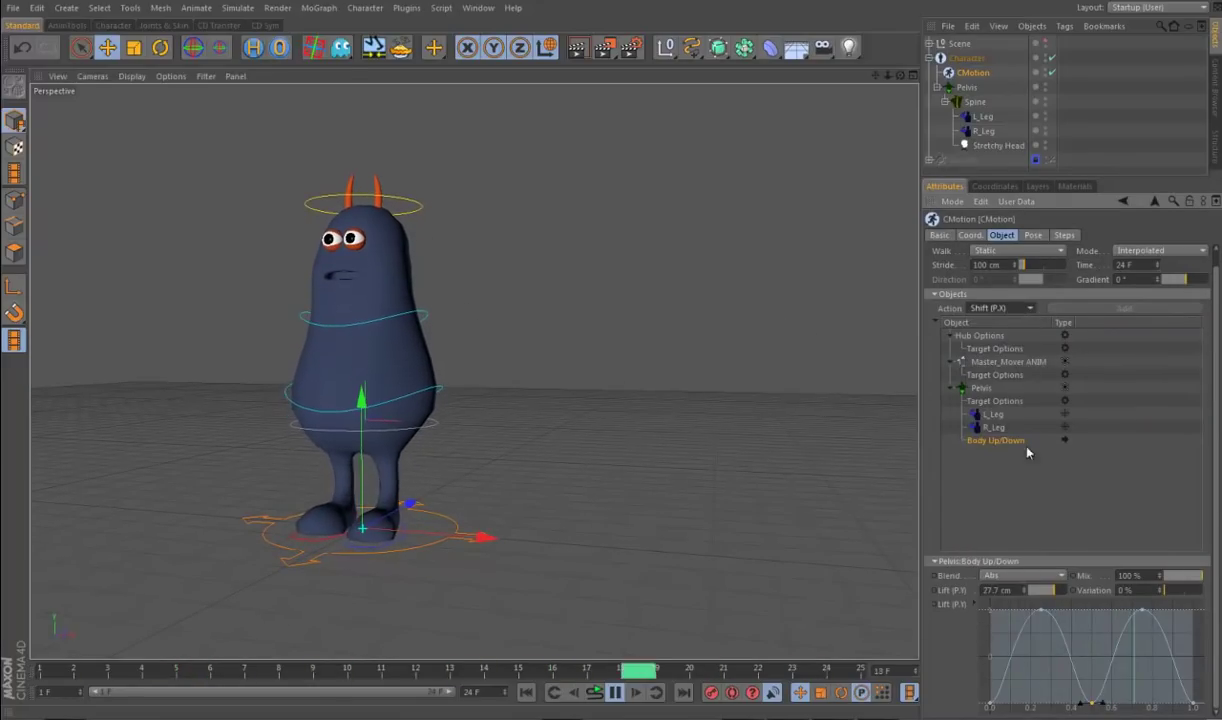
left_click(981, 388)
left_click(1122, 324)
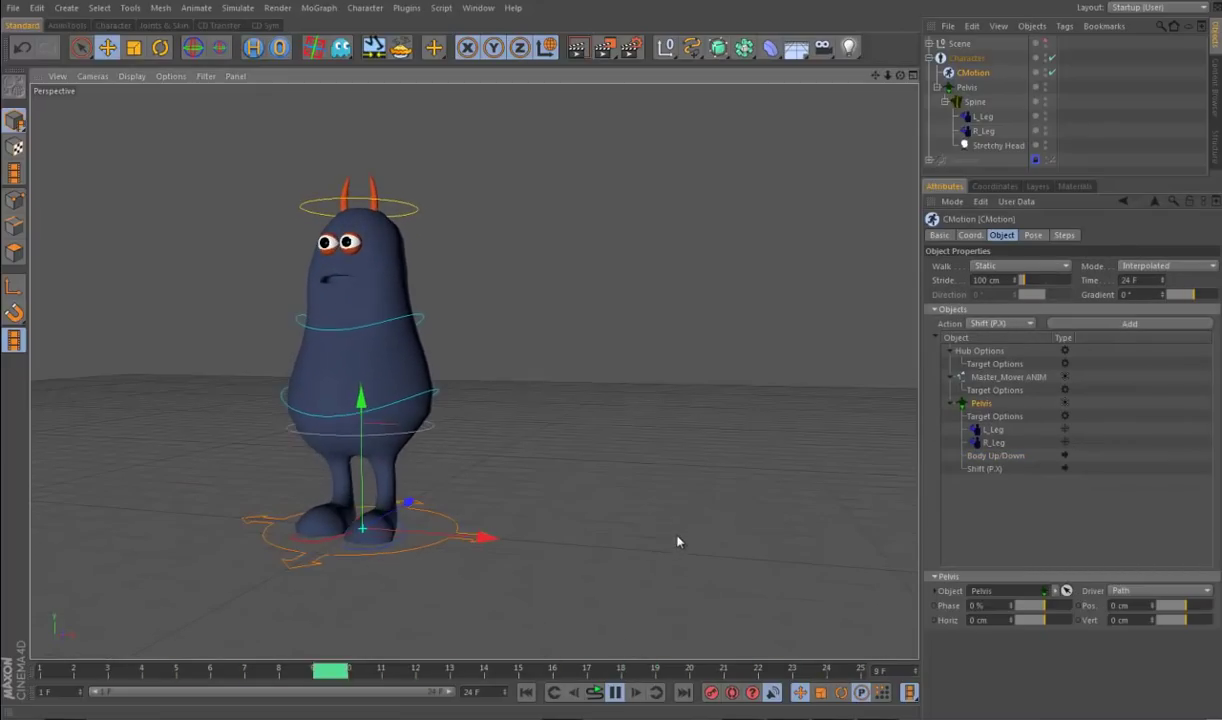
Step: Add a Twist (R.Y) action to the Pelvis
left_click(1018, 324)
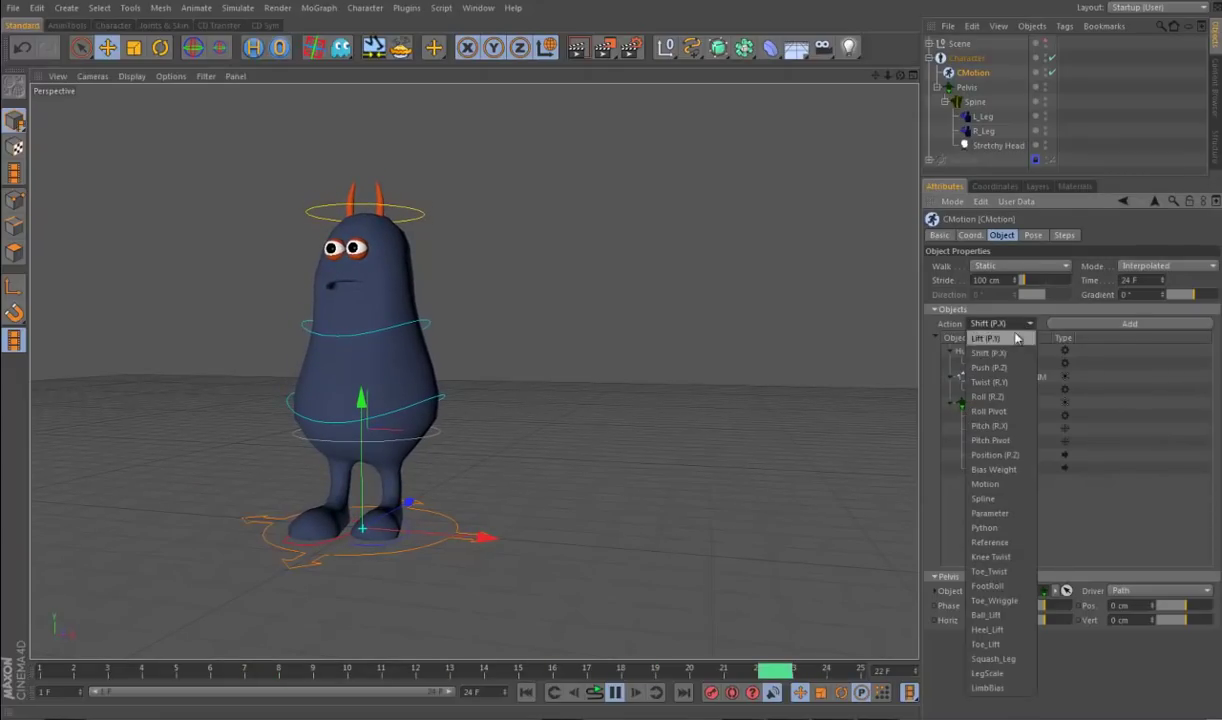
left_click(1006, 384)
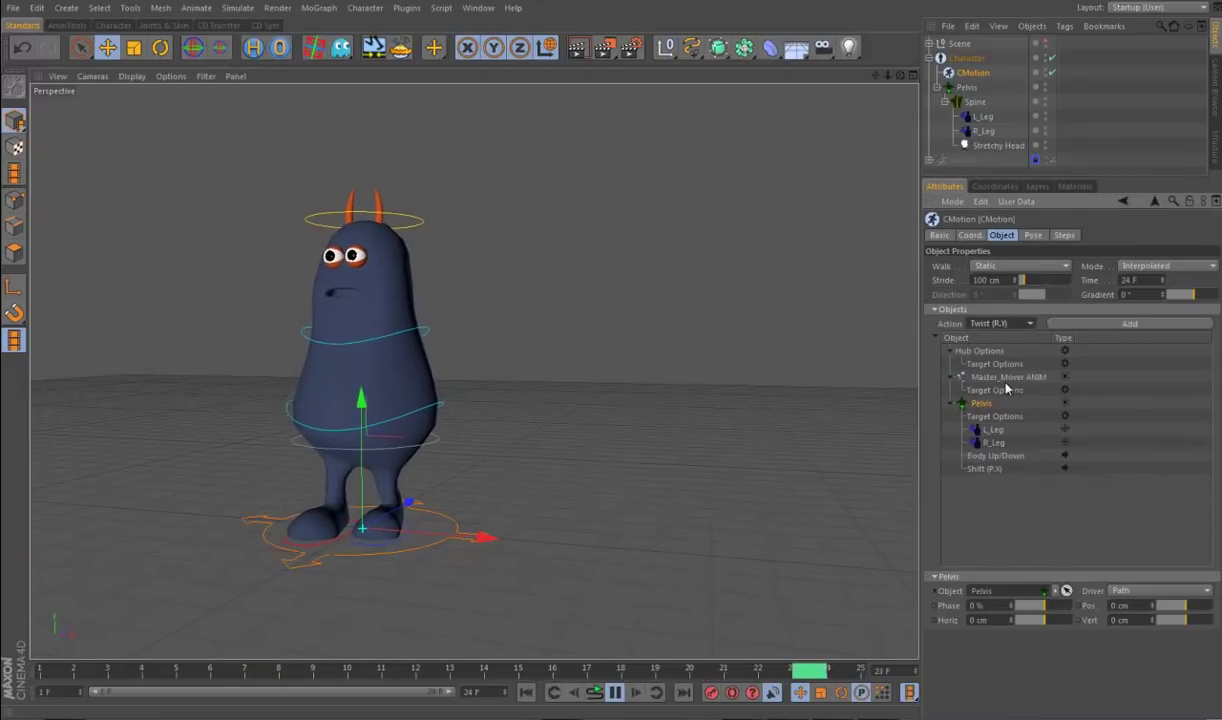
left_click(1110, 326)
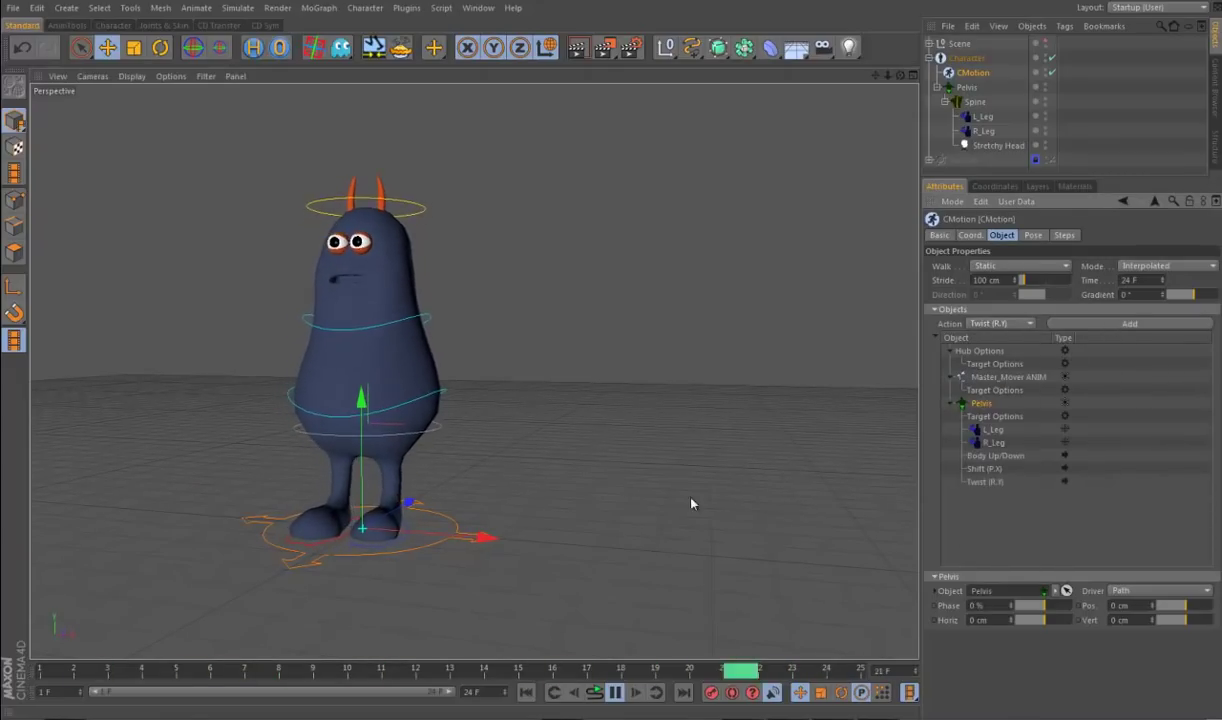
Step: Add a Lift (P.Y) action to L_Leg in the CMotion hierarchy
left_click_drag(742, 496, 689, 599, "alt")
mouse_move(518, 648)
left_mouse_down("alt")
mouse_move(471, 642)
mouse_move(527, 627)
left_mouse_up("alt")
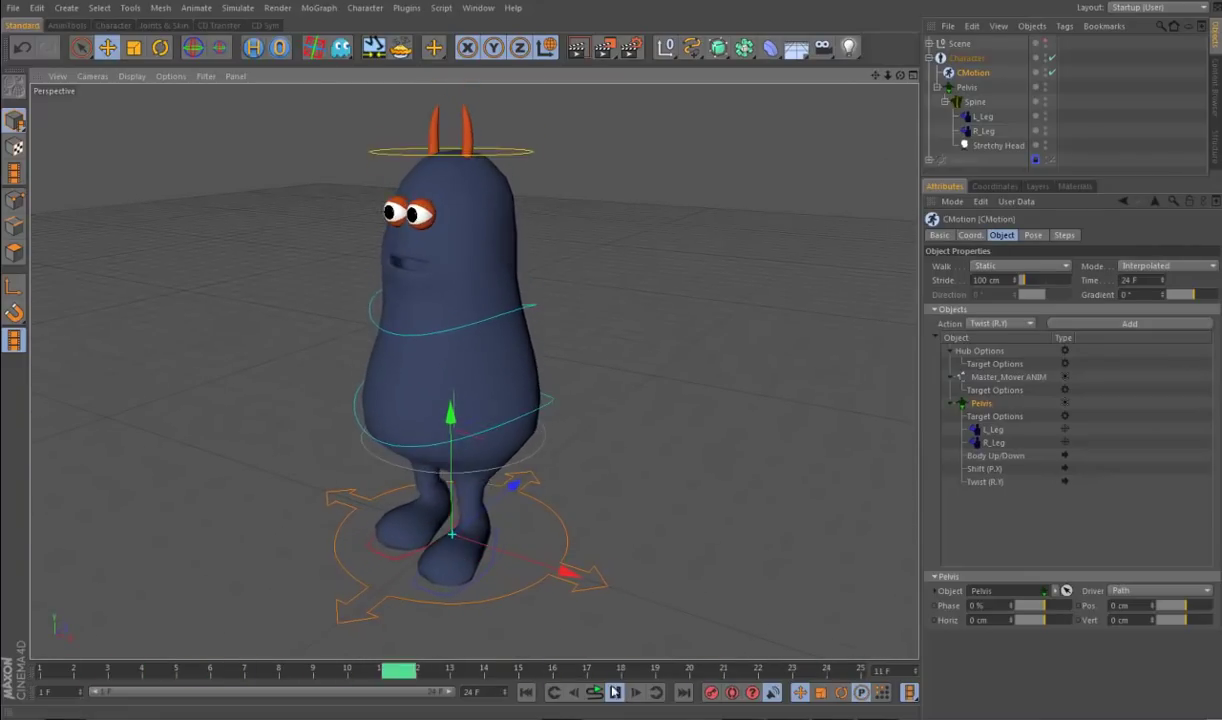
left_click(995, 431)
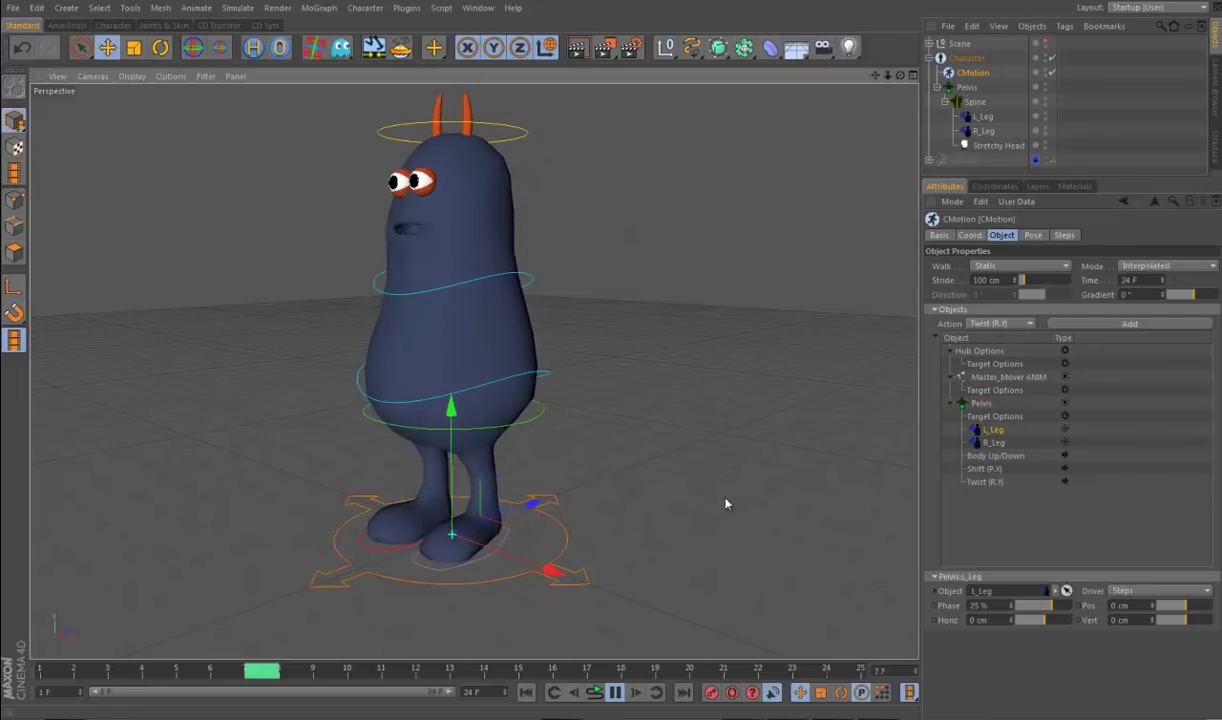
left_click(999, 325)
left_click(1003, 340)
left_click(1131, 325)
Step: Set the left leg action's lift amount to about 12.7 cm and rename the action as Leg Lift
left_click_drag(716, 580, 687, 582, "alt")
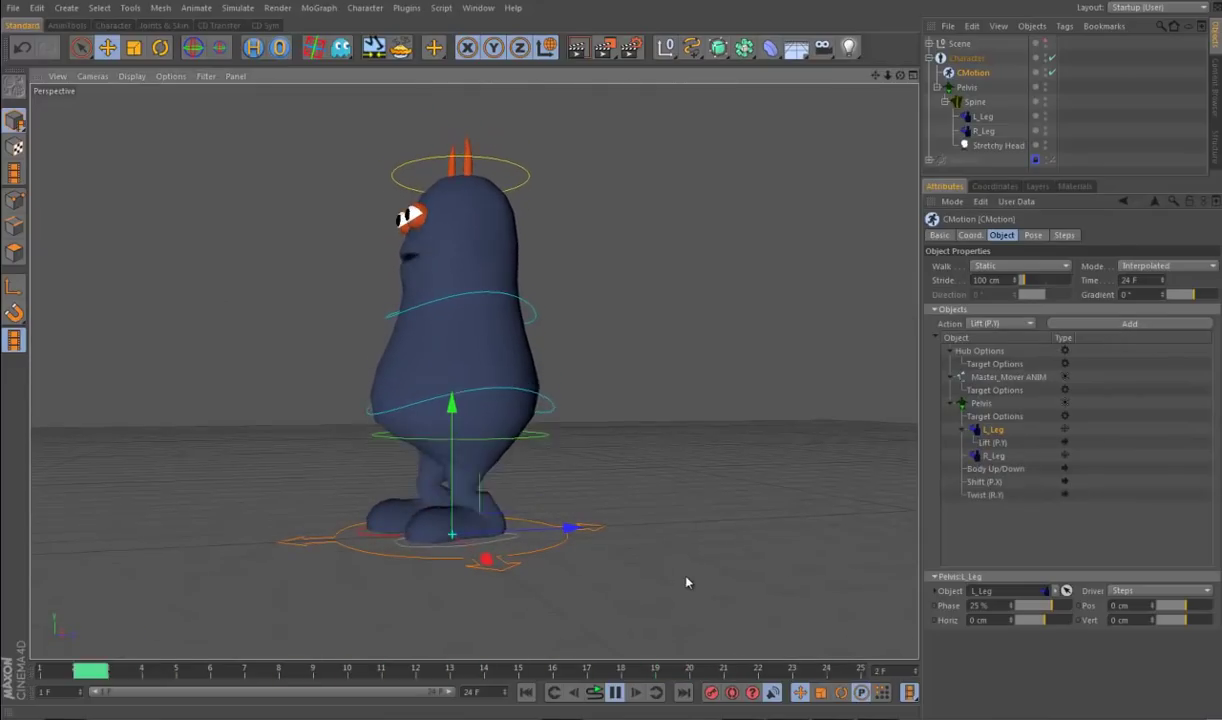
left_click(993, 443)
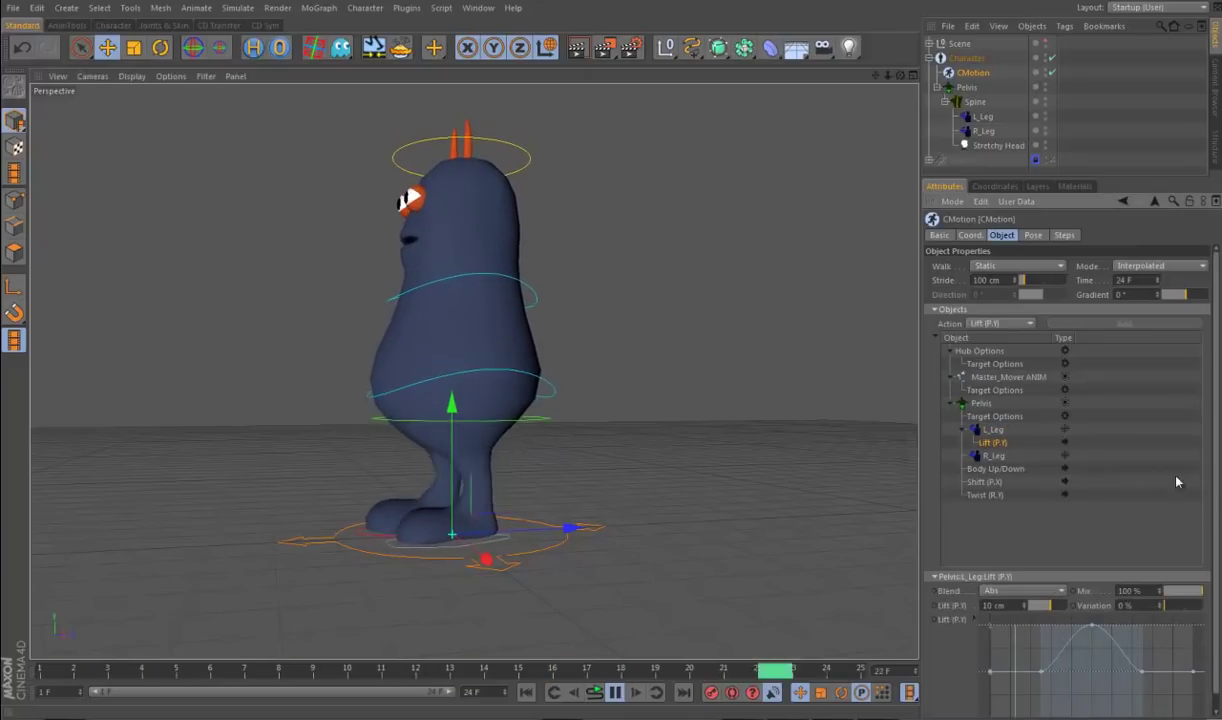
scroll(1040, 621, "down", 1)
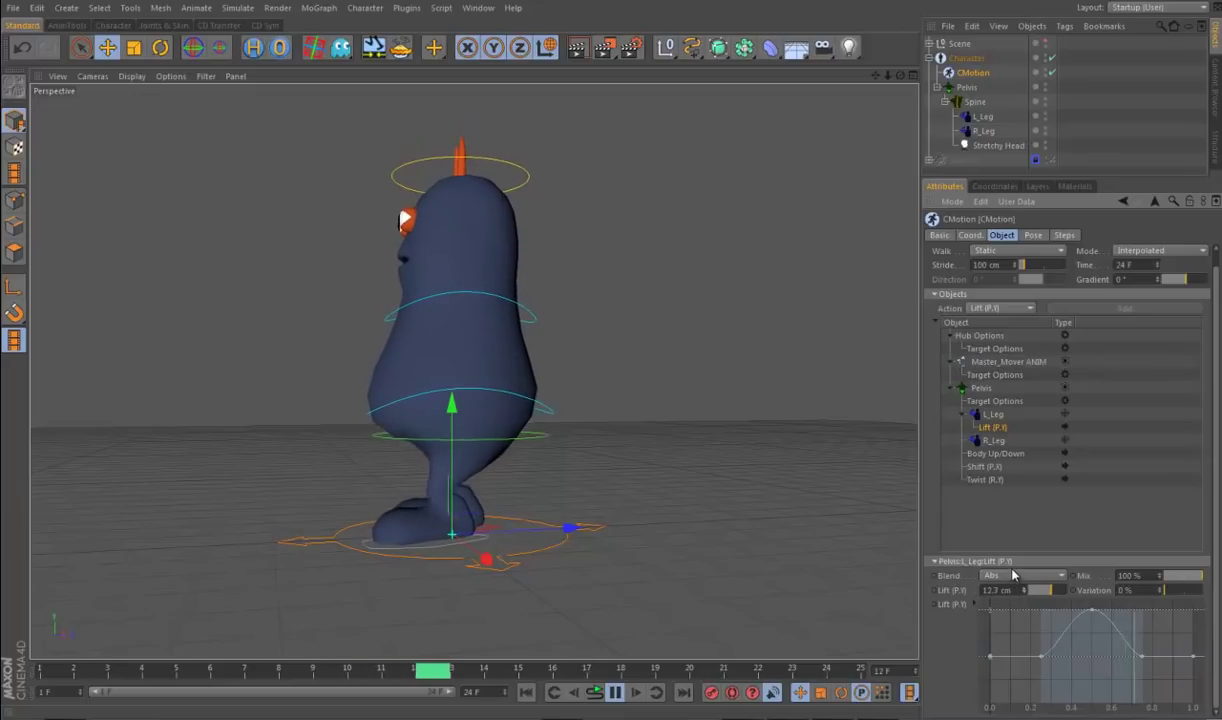
double_click(1000, 427)
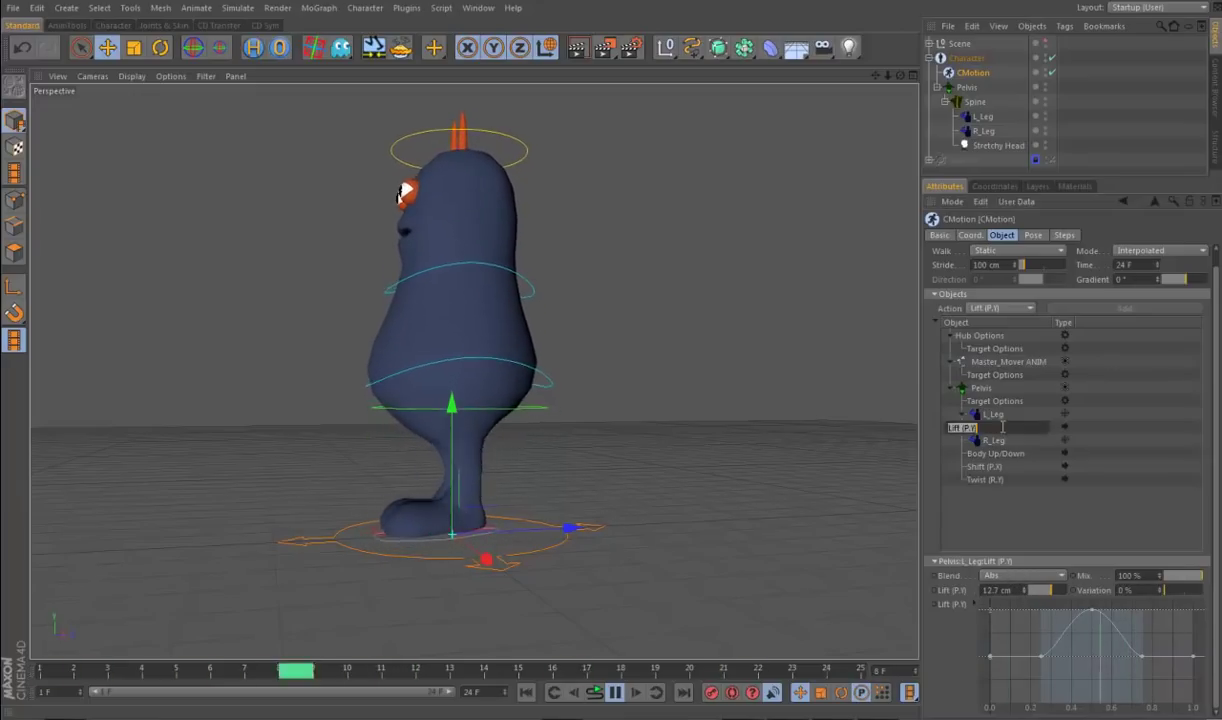
type("Leg Lift")
key("Return")
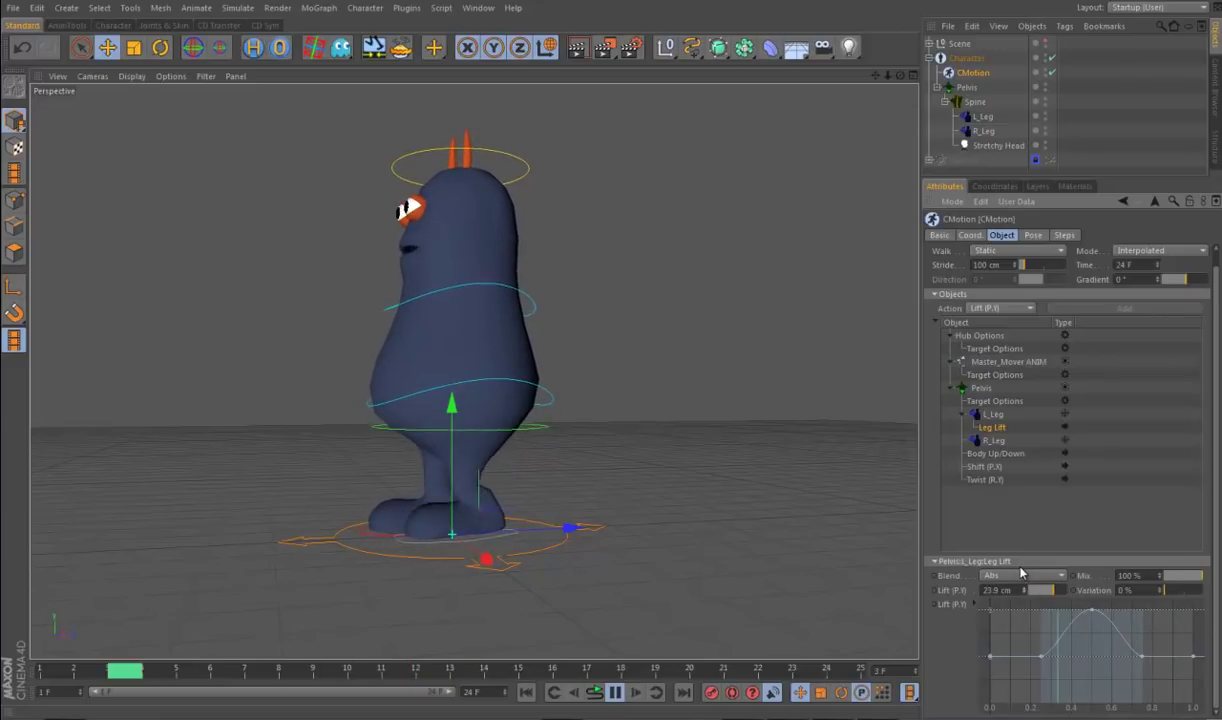
Step: Raise the Leg Lift action's lift amount to about 35.2 cm
left_click_drag(1021, 572, 1021, 583)
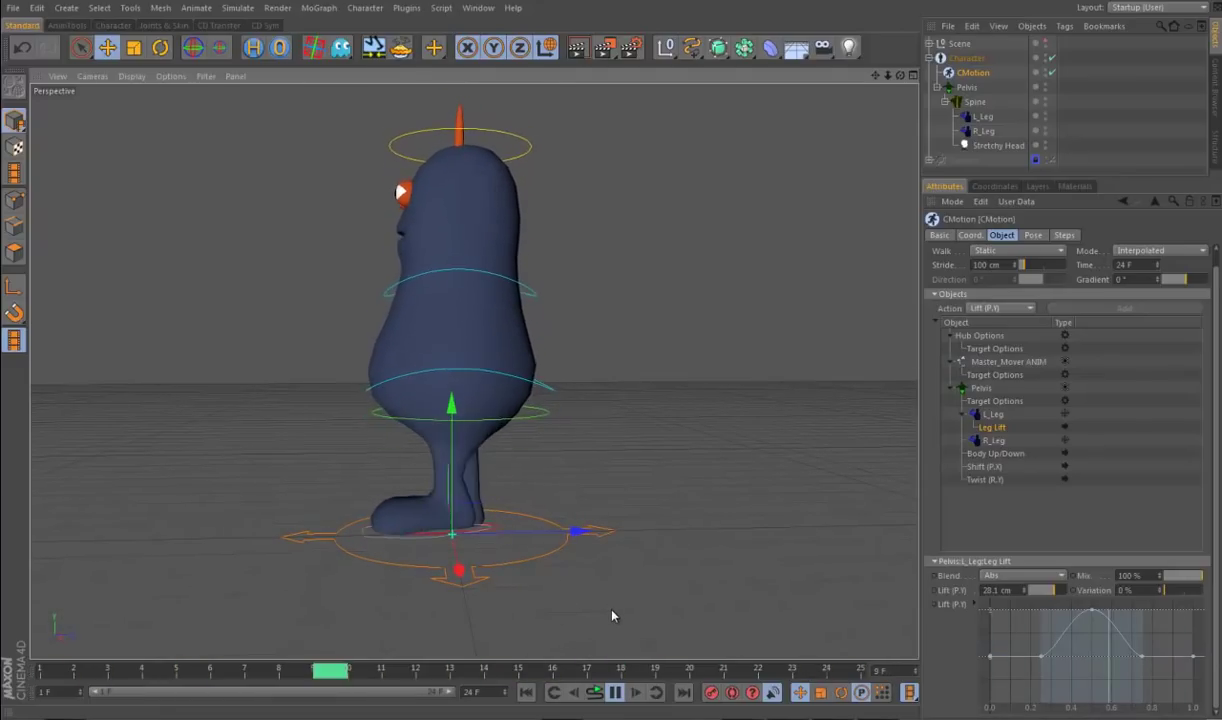
left_click_drag(578, 624, 601, 640, "alt")
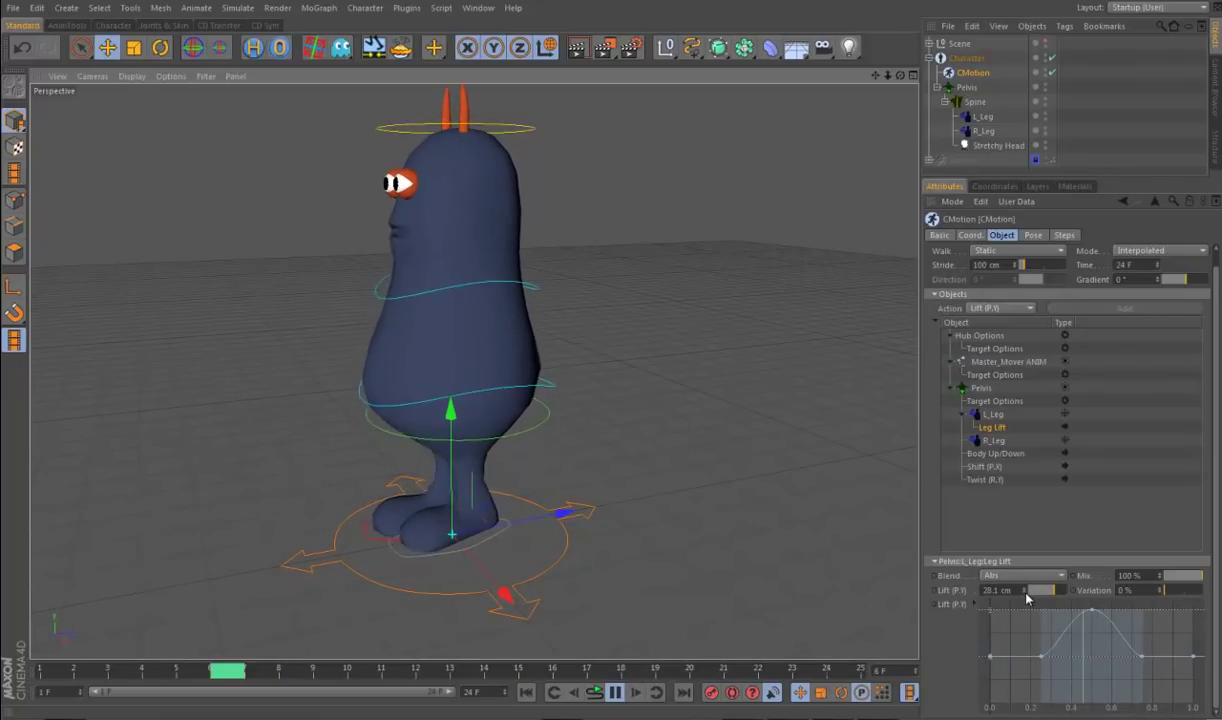
left_click_drag(1027, 598, 1015, 540)
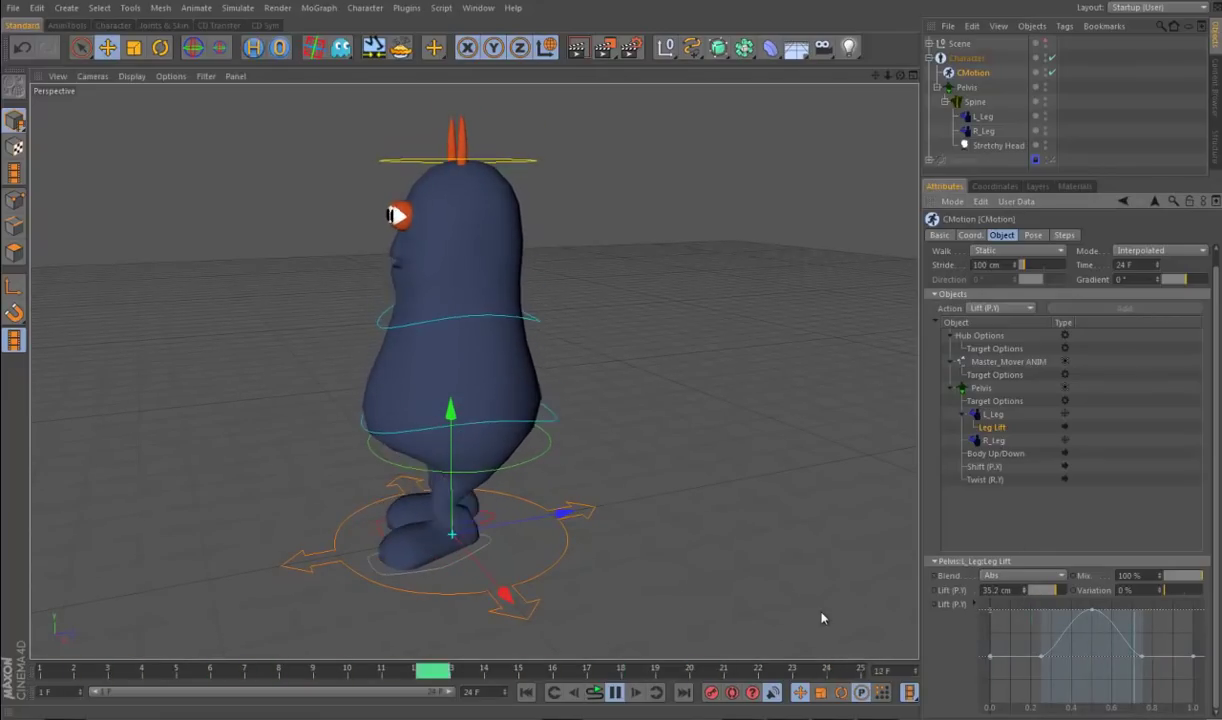
Step: Examine the left foot's lift up close from the side, scrubbing back to frame 1 and resuming playback
mouse_move(736, 616)
left_mouse_down("alt")
mouse_move(862, 611)
mouse_move(739, 622)
mouse_move(731, 611)
left_mouse_up("alt")
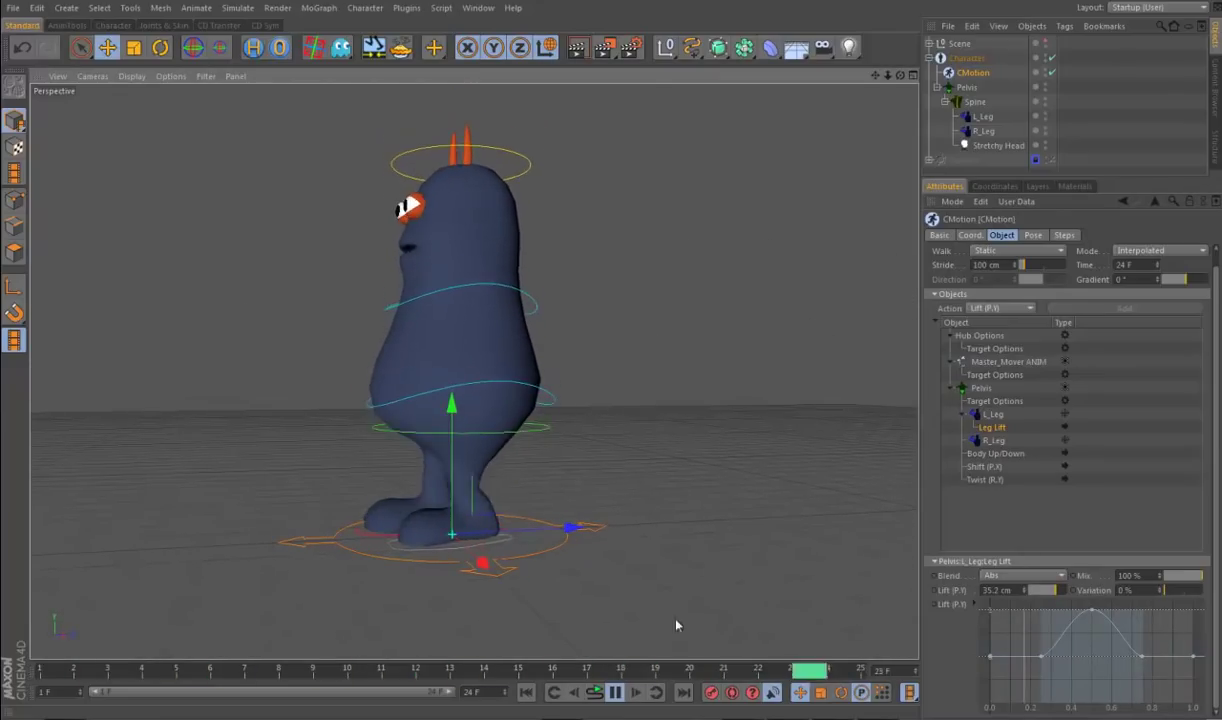
scroll(724, 572, "up", 1)
scroll(740, 582, "down", 2)
scroll(775, 594, "up", 3)
mouse_move(803, 601)
left_mouse_down("alt")
mouse_move(824, 611)
mouse_move(799, 597)
mouse_move(810, 605)
left_mouse_up("alt")
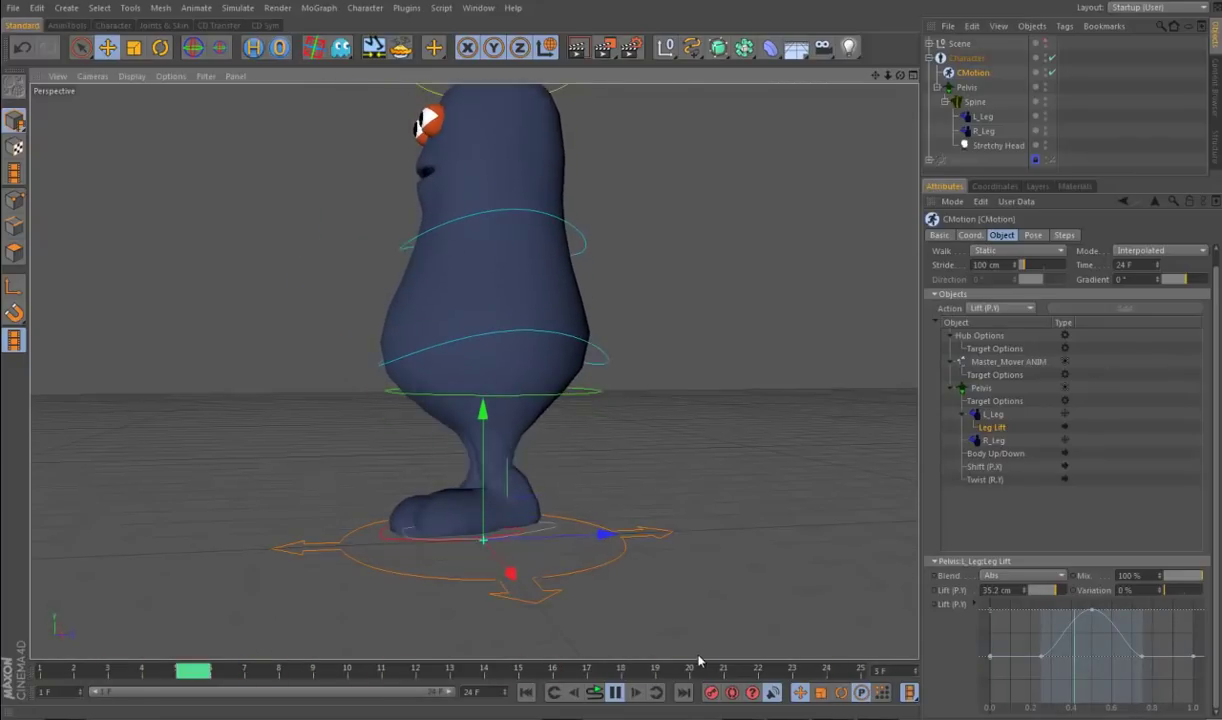
left_click_drag(716, 595, 707, 579, "alt")
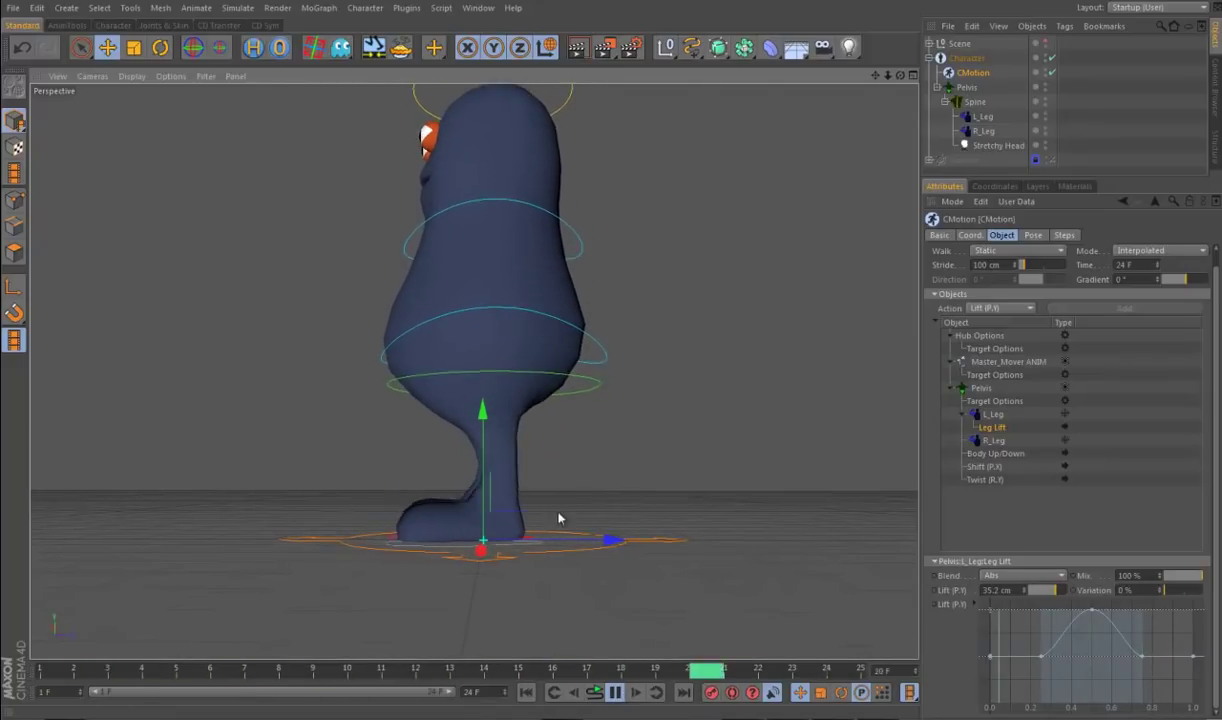
left_click(615, 692)
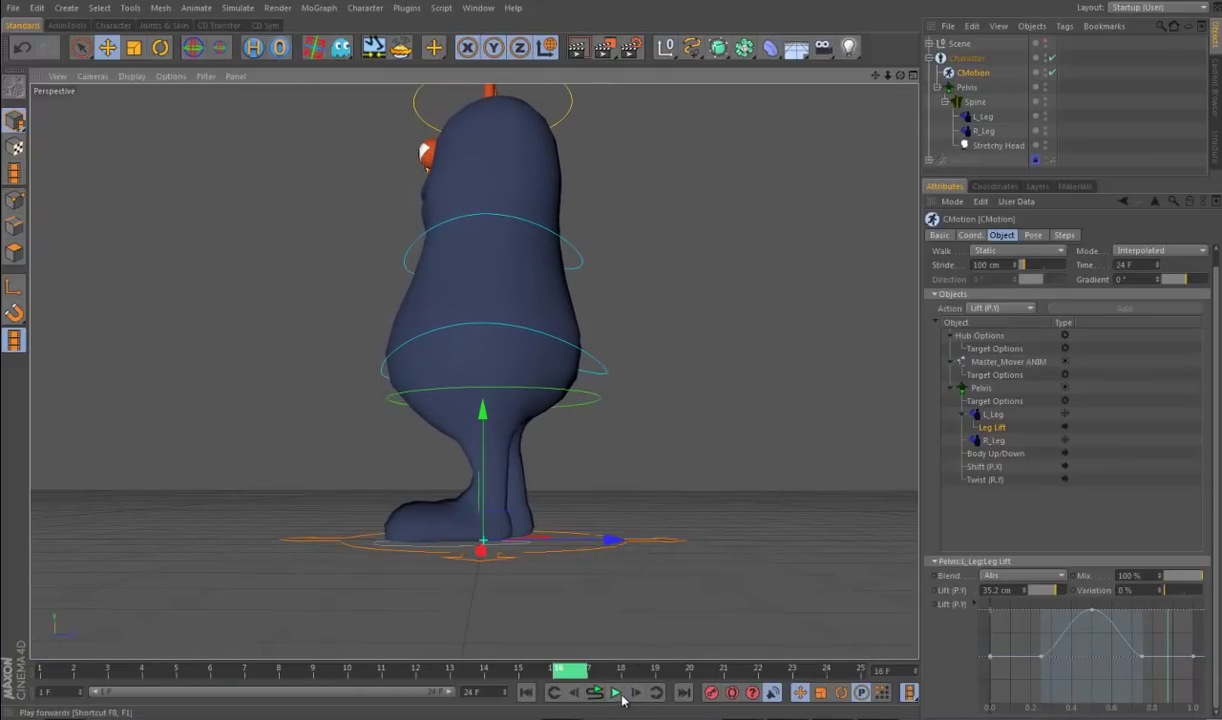
left_click_drag(450, 670, 85, 675)
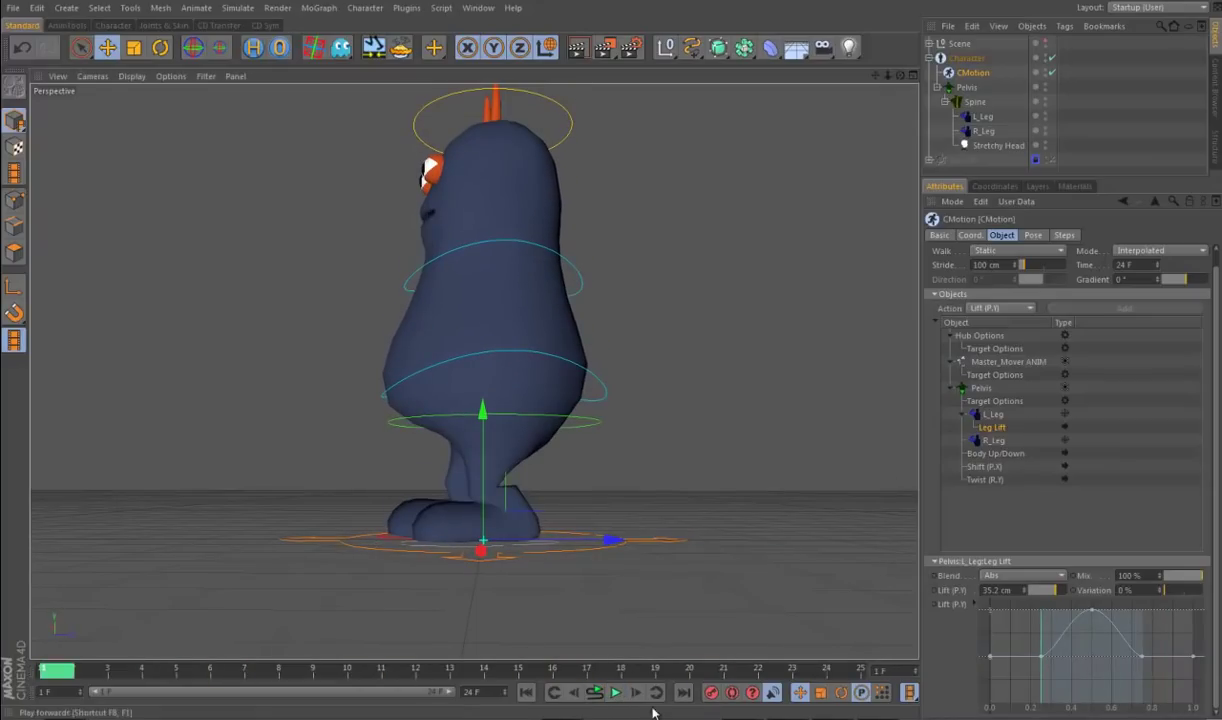
left_click(615, 692)
Step: Add a FootRoll action to L_Leg and select it to show its settings
left_click(995, 415)
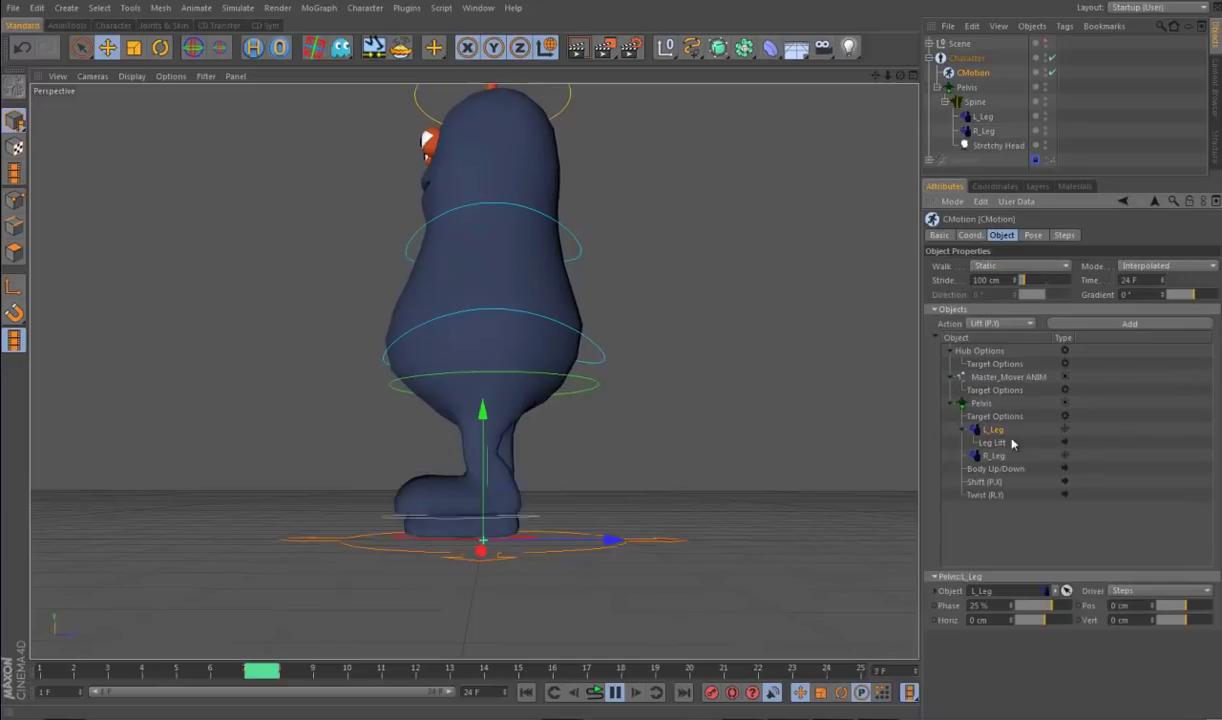
left_click(1000, 323)
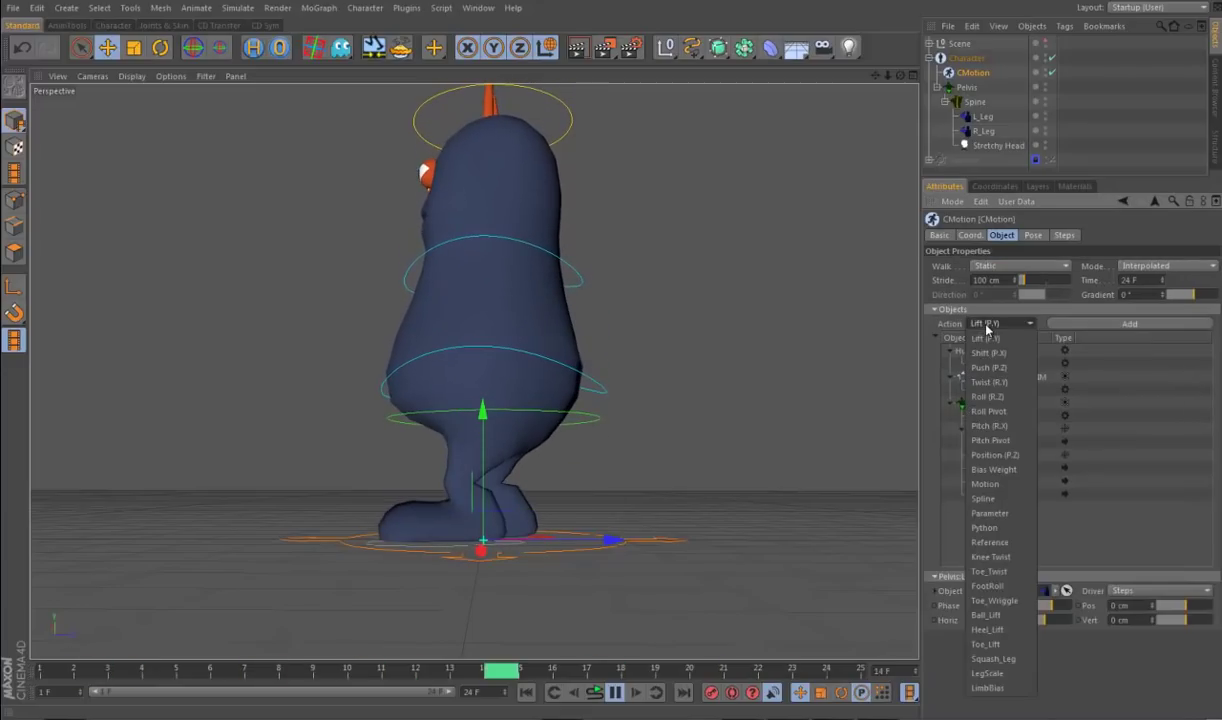
left_click(1005, 592)
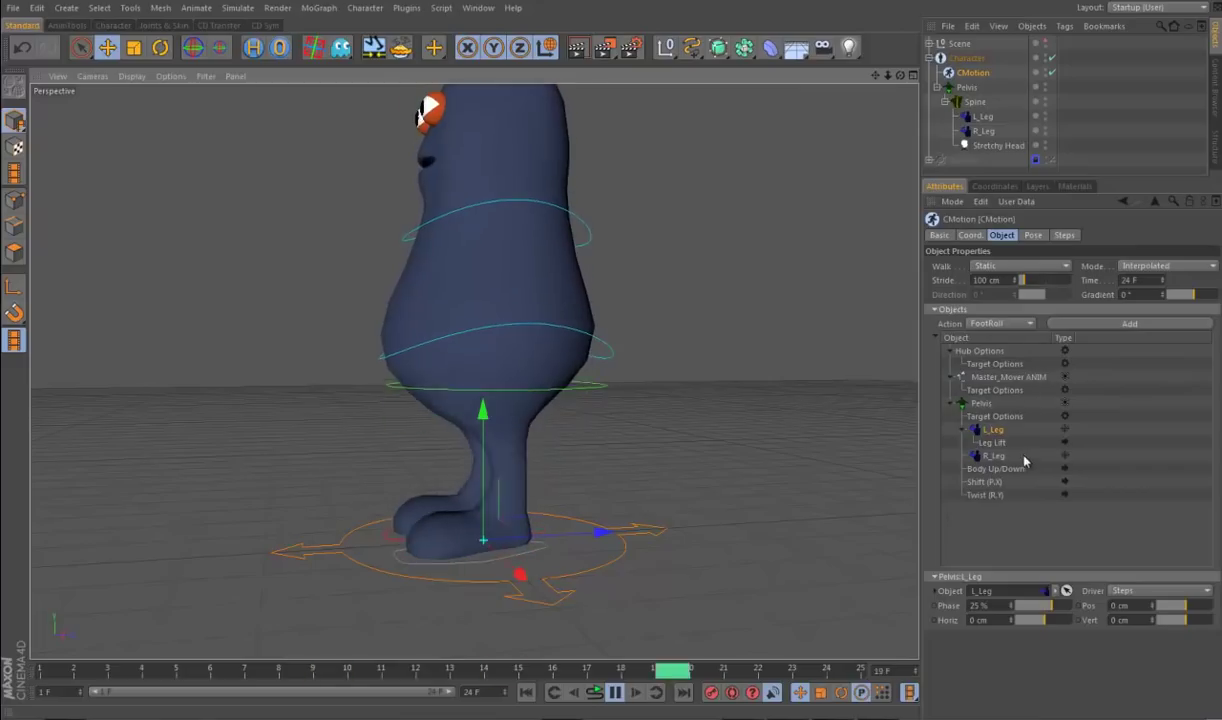
left_click(1098, 324)
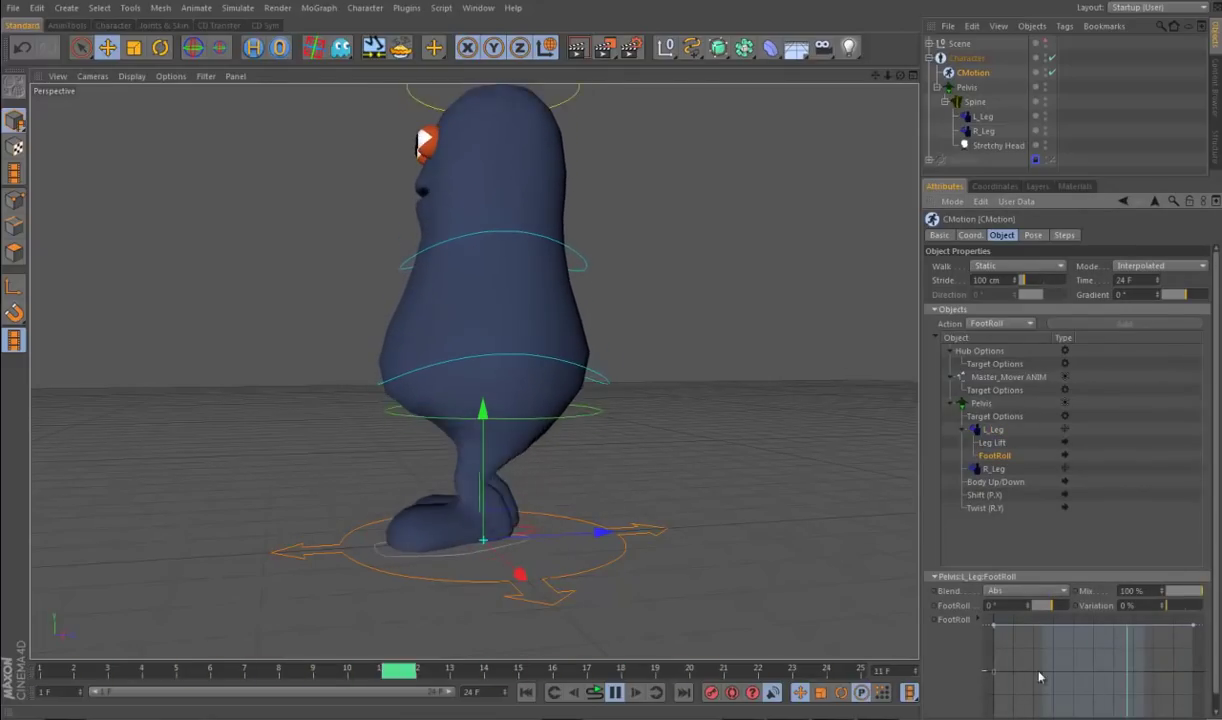
Step: Open the FootRoll curve in a separate window, shrink it and place it clear of the character's legs
right_click(985, 640)
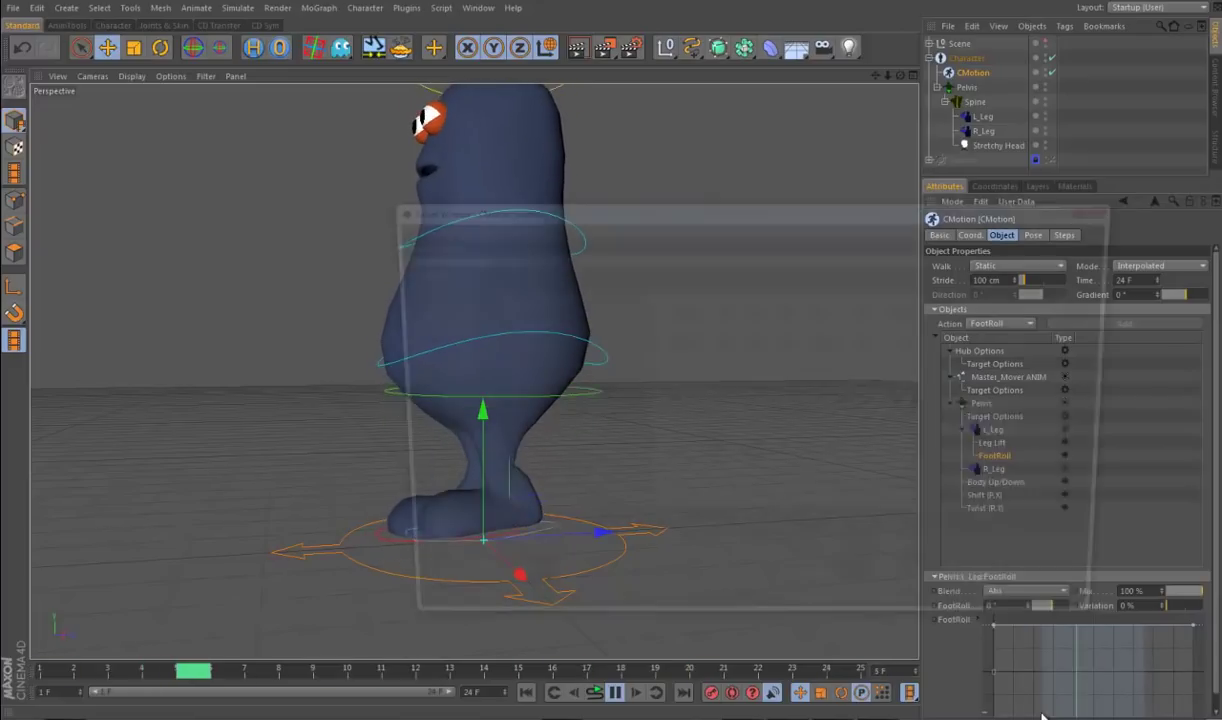
left_click(1030, 709)
left_click_drag(783, 218, 729, 227)
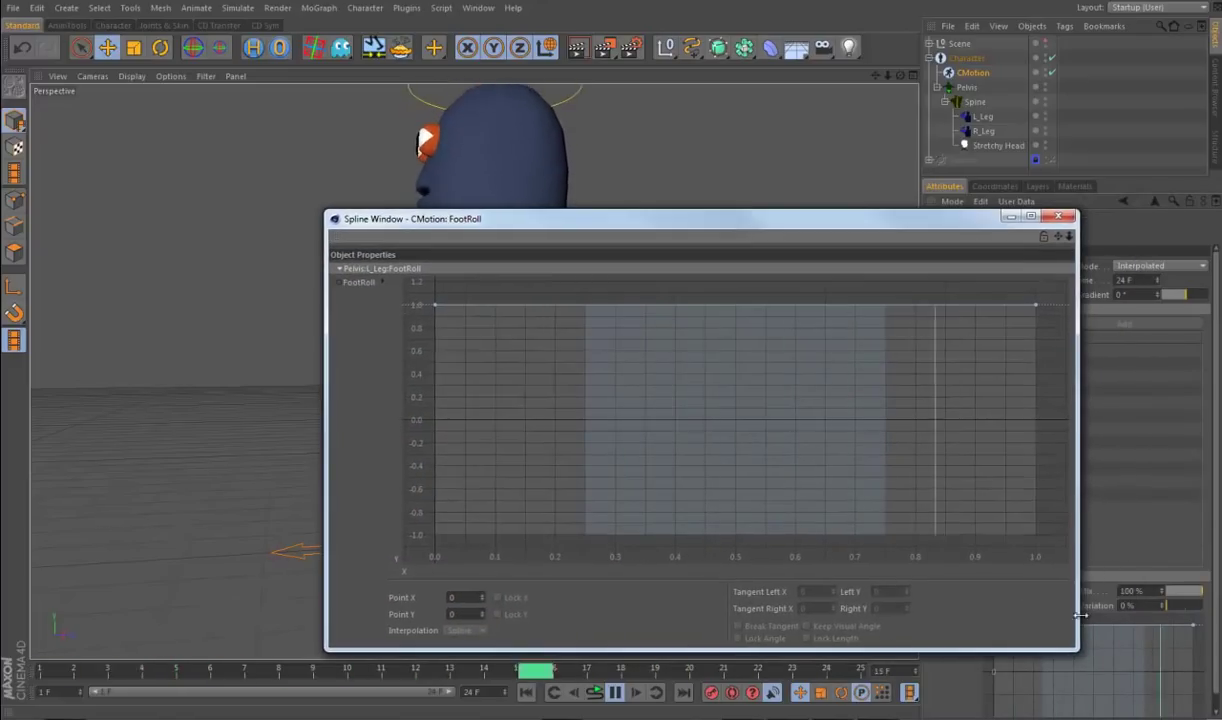
left_click_drag(1077, 649, 1018, 537)
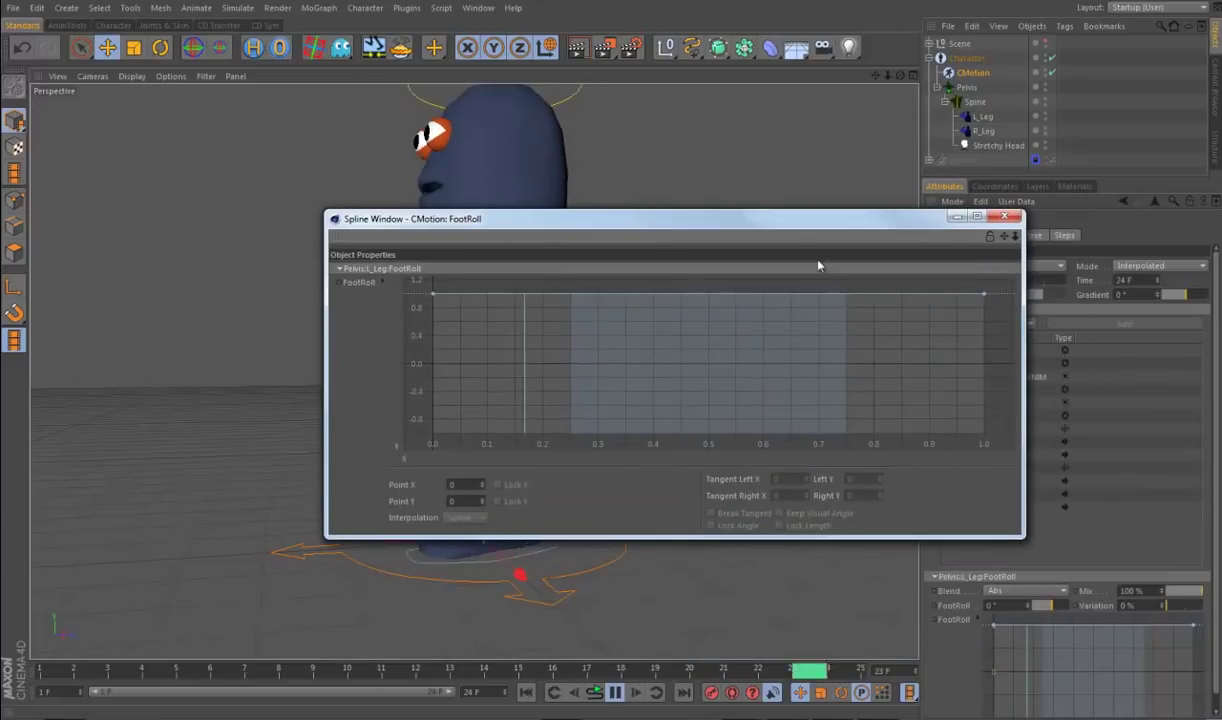
left_click_drag(780, 216, 660, 72)
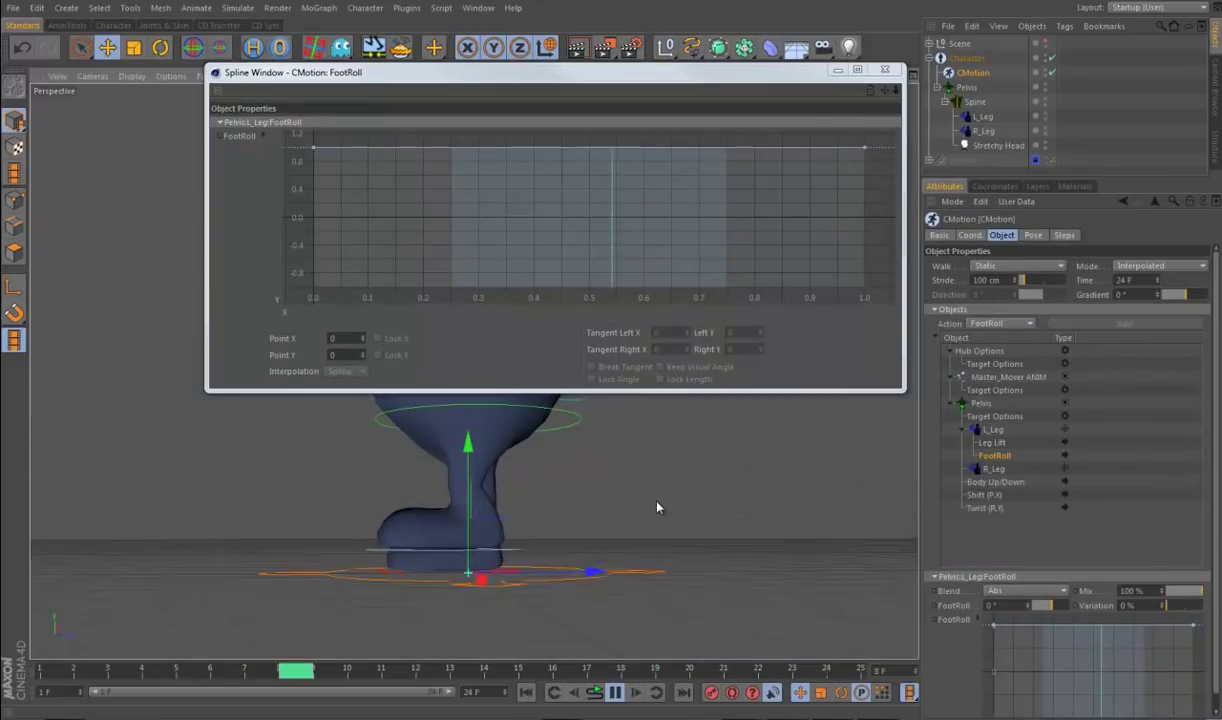
Step: Stop playback at frame 1, add a FootRoll curve point at about X 0.25 and set its Y to 0
left_click(617, 695)
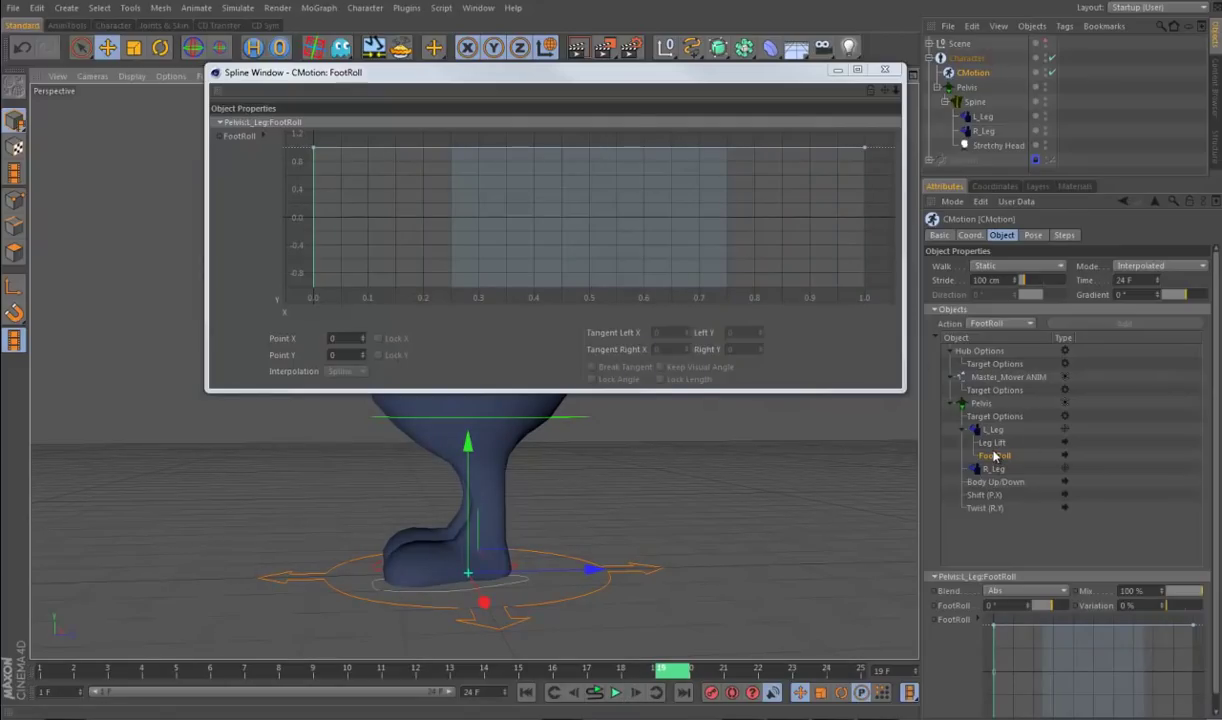
mouse_move(645, 671)
left_mouse_down()
mouse_move(455, 688)
mouse_move(12, 680)
left_mouse_up()
mouse_move(595, 625)
left_mouse_down("alt")
mouse_move(559, 614)
mouse_move(571, 626)
left_mouse_up("alt")
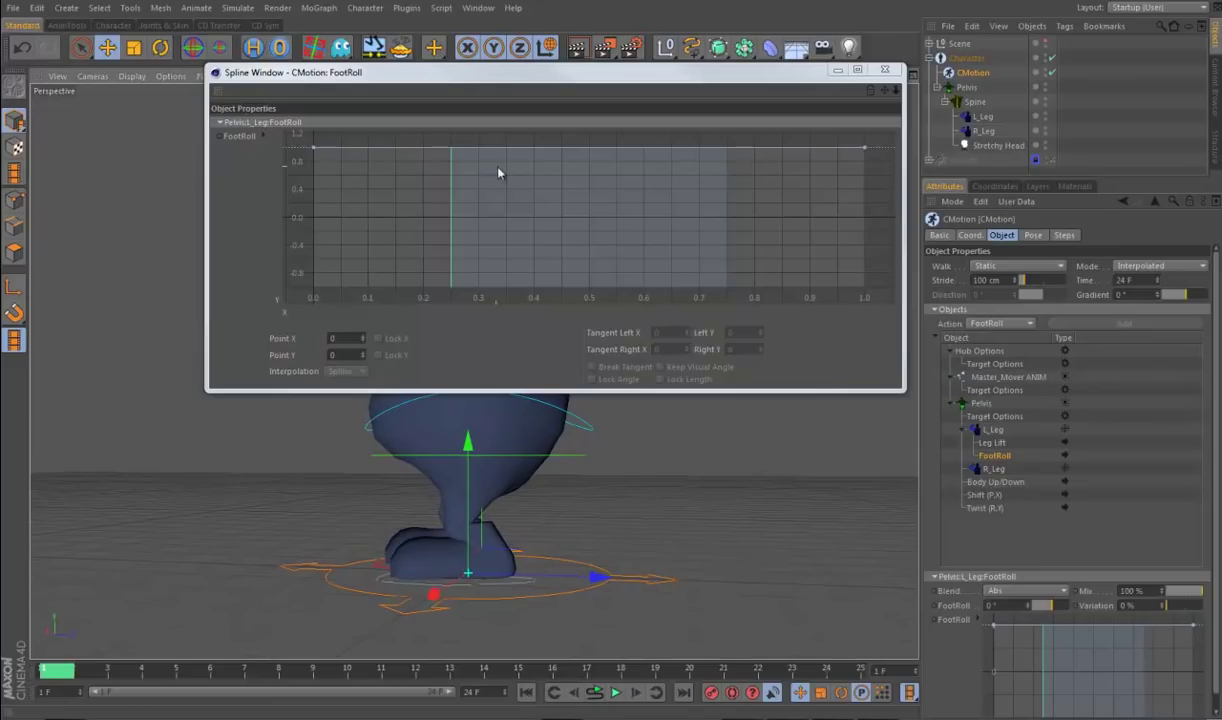
left_click_drag(450, 150, 451, 225)
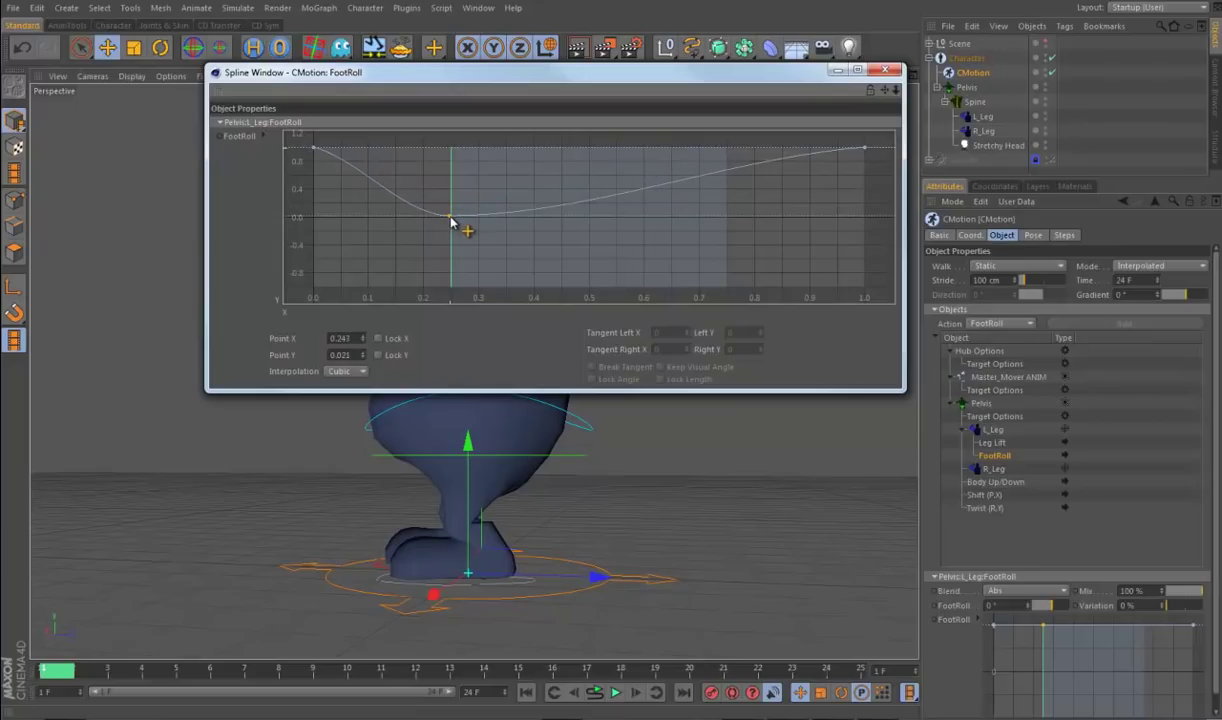
left_click(361, 357)
left_click_drag(353, 355, 298, 340)
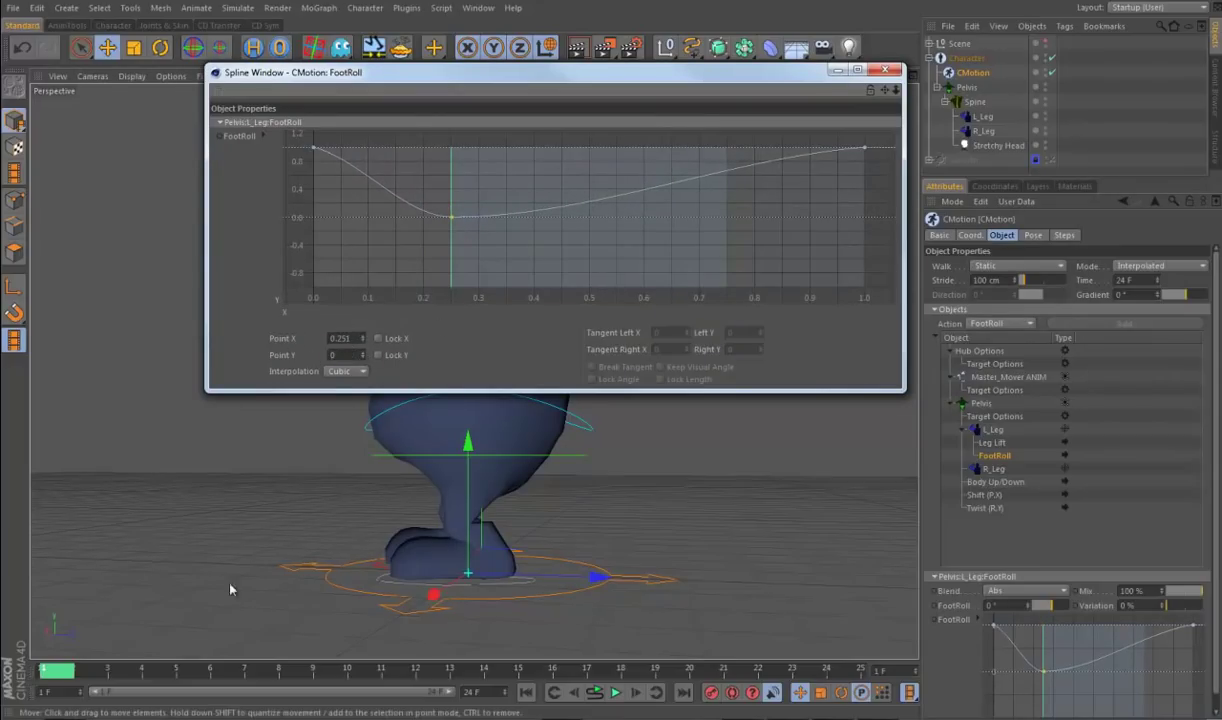
Step: Raise the frame 1 curve point to about Y 0.99 and set the FootRoll angle to 30°
left_click(88, 669)
left_click_drag(103, 698, 10, 715)
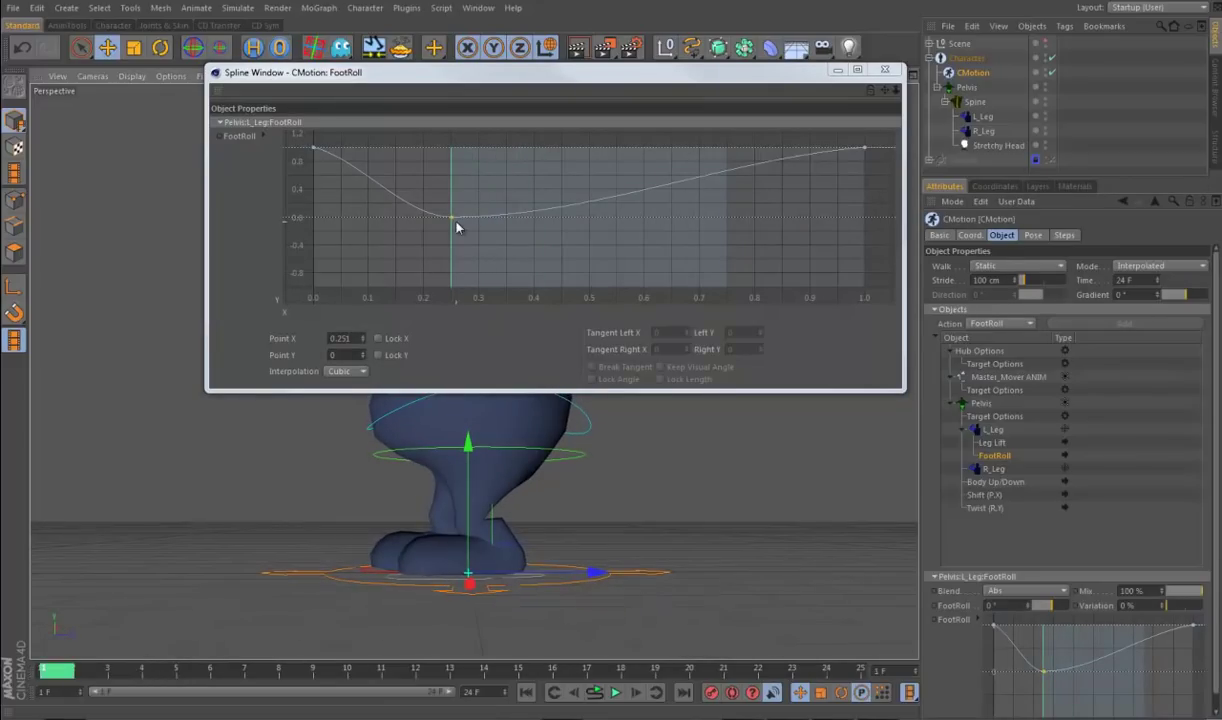
left_click_drag(454, 220, 454, 152)
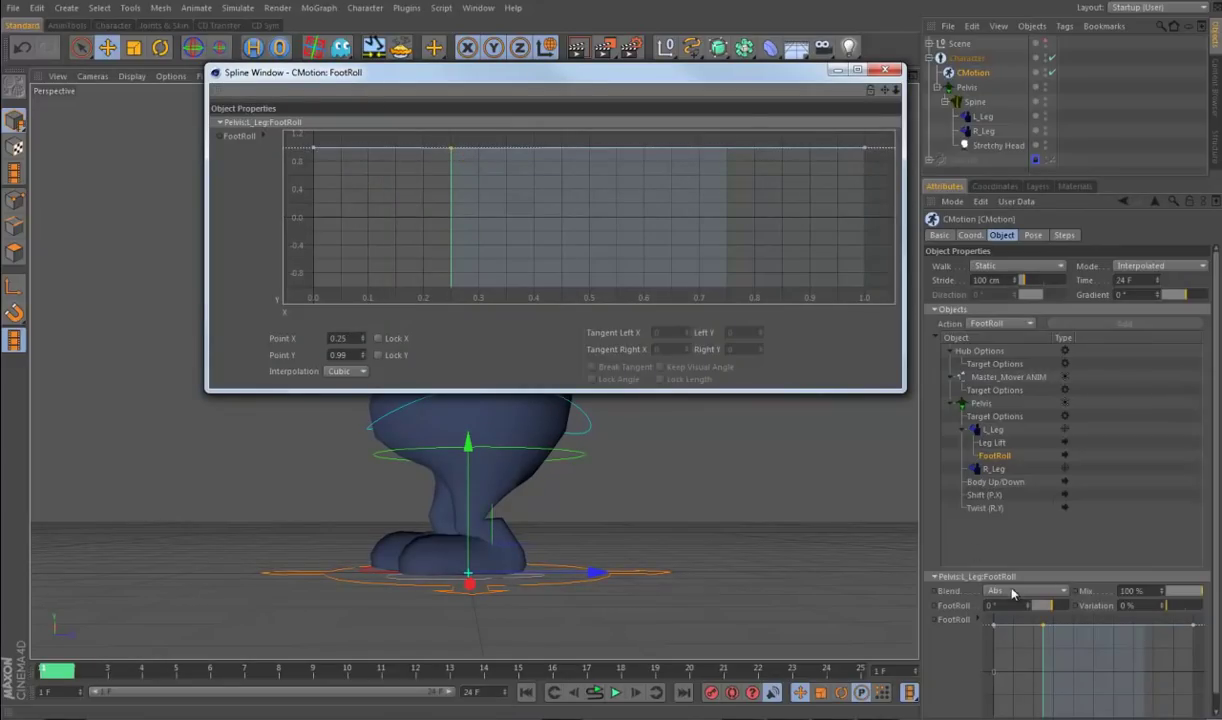
left_click(1037, 607)
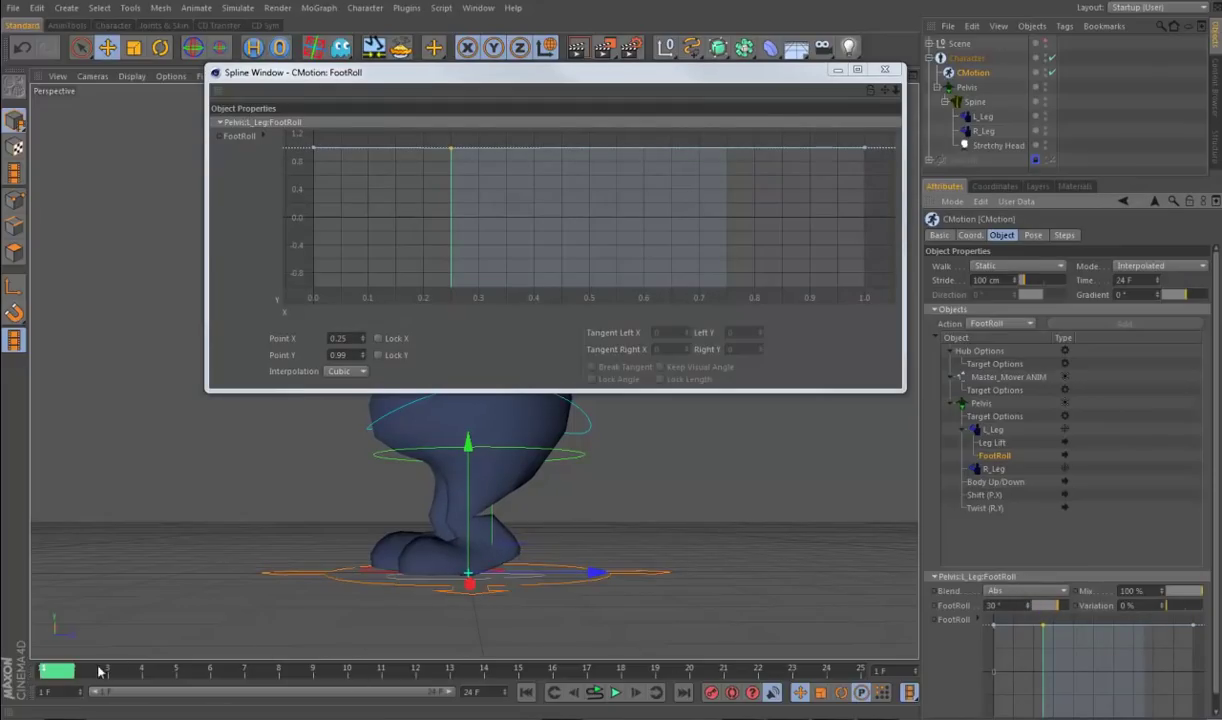
Step: At frame 5, add a FootRoll curve point at about X 0.41 and set its Y to 0
left_click_drag(57, 672, 195, 690)
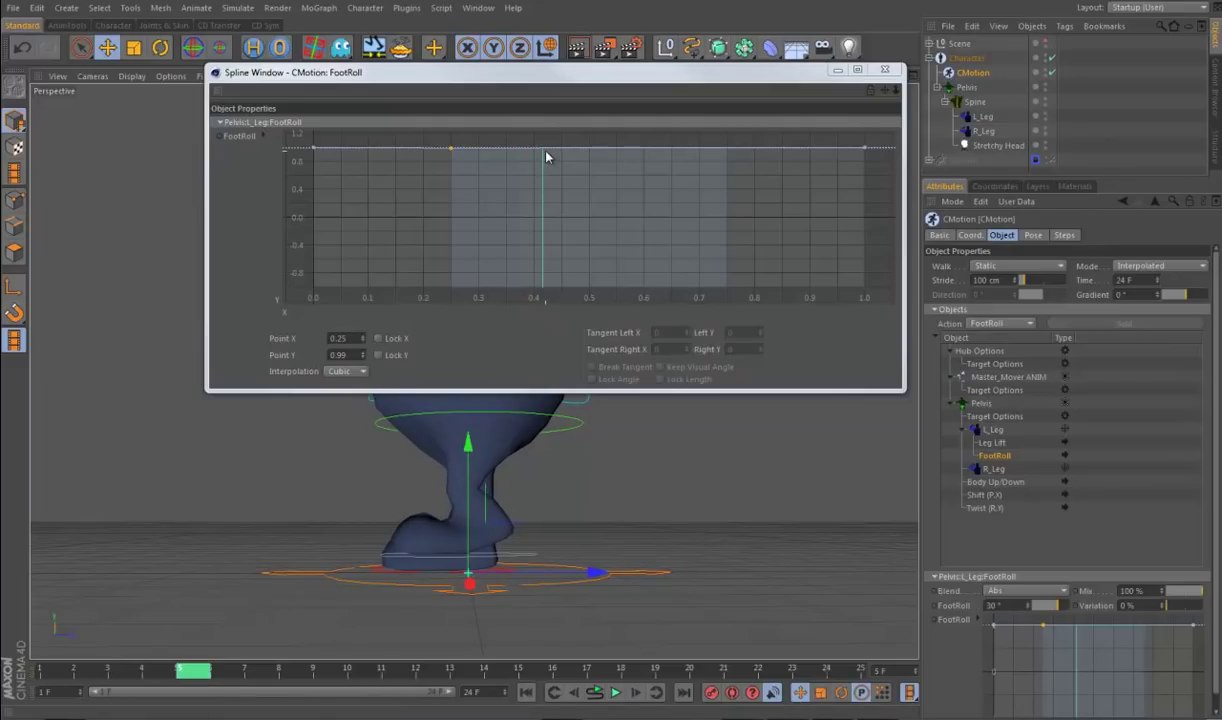
left_click_drag(542, 153, 542, 184, "ctrl")
left_click_drag(350, 355, 250, 356)
type("0")
key("Return")
left_click(195, 683)
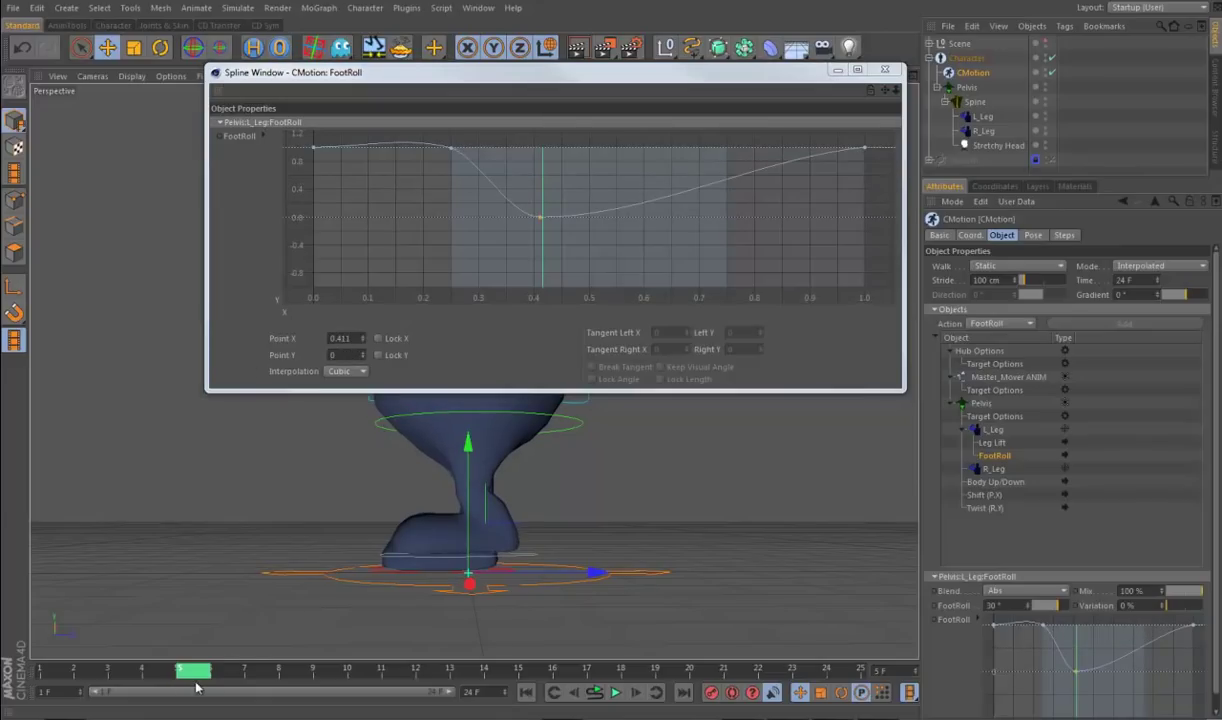
Step: At frame 9, add a FootRoll curve point at about X 0.585 and set its Y to 0
mouse_move(202, 679)
left_mouse_down()
mouse_move(355, 690)
mouse_move(330, 690)
left_mouse_up()
left_click(637, 211, "ctrl")
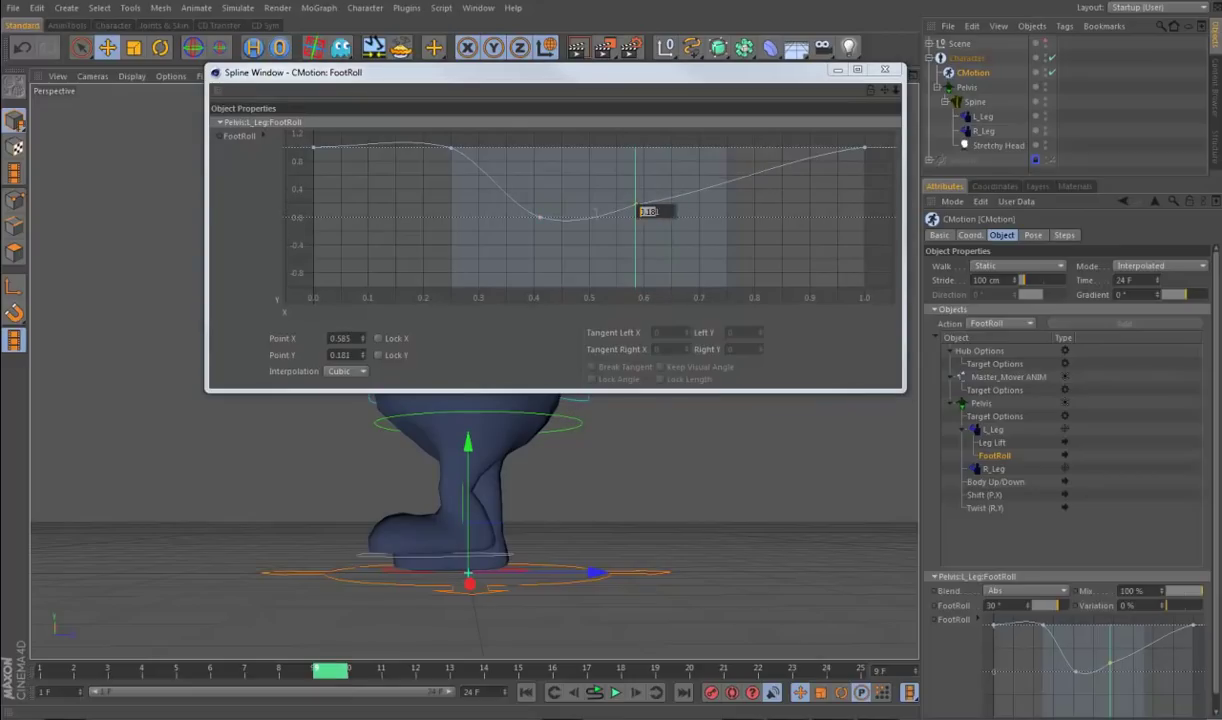
type("0")
key("Return")
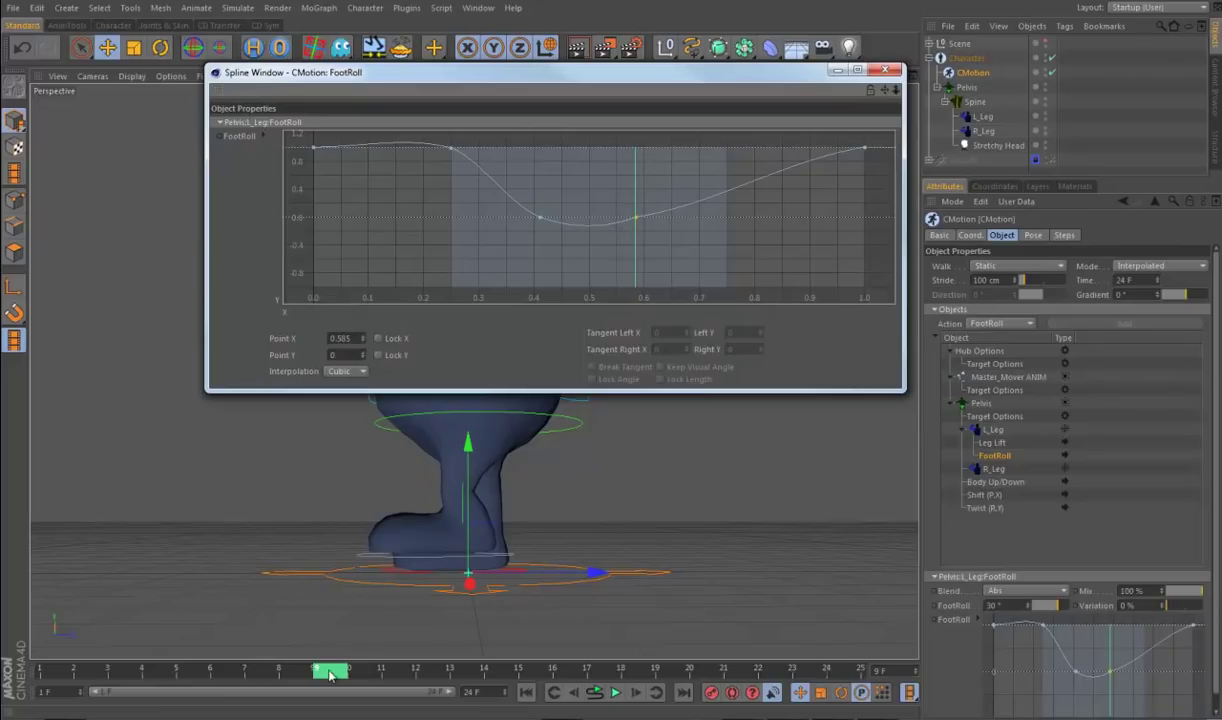
Step: Add curve points at frame 12 with Y about -0.35 and at frame 15 with Y close to 0
left_click_drag(335, 678, 427, 684)
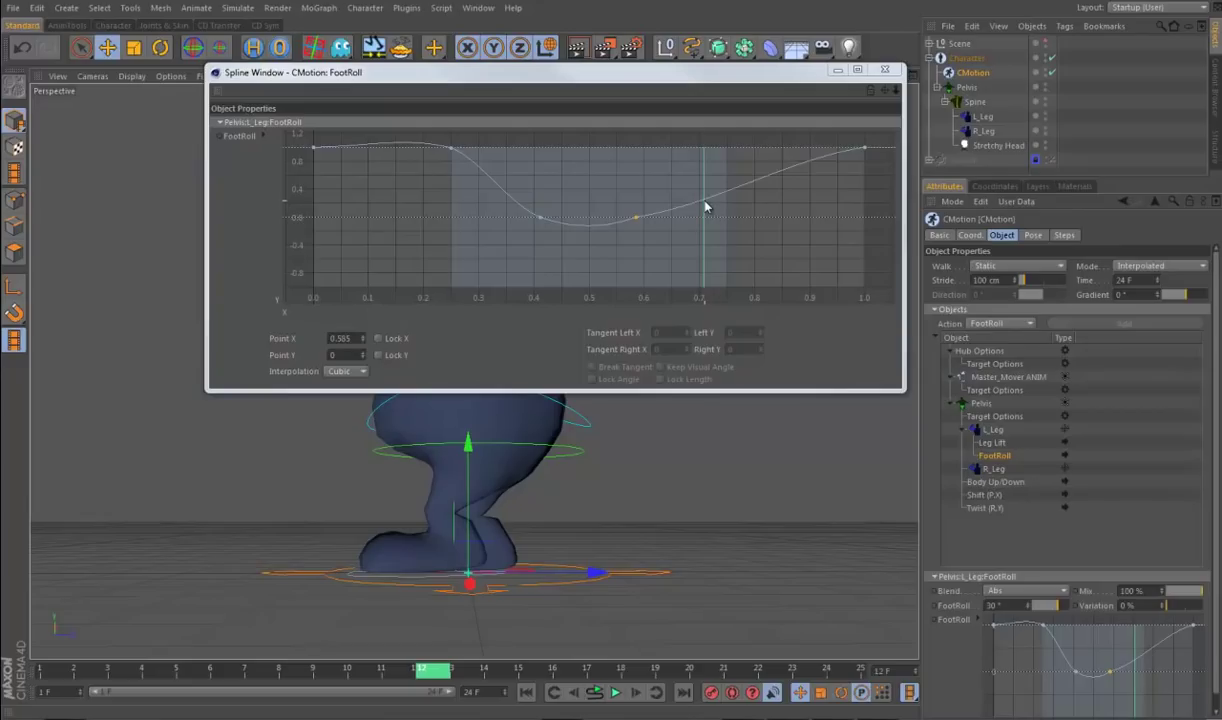
left_click_drag(705, 206, 707, 246, "ctrl")
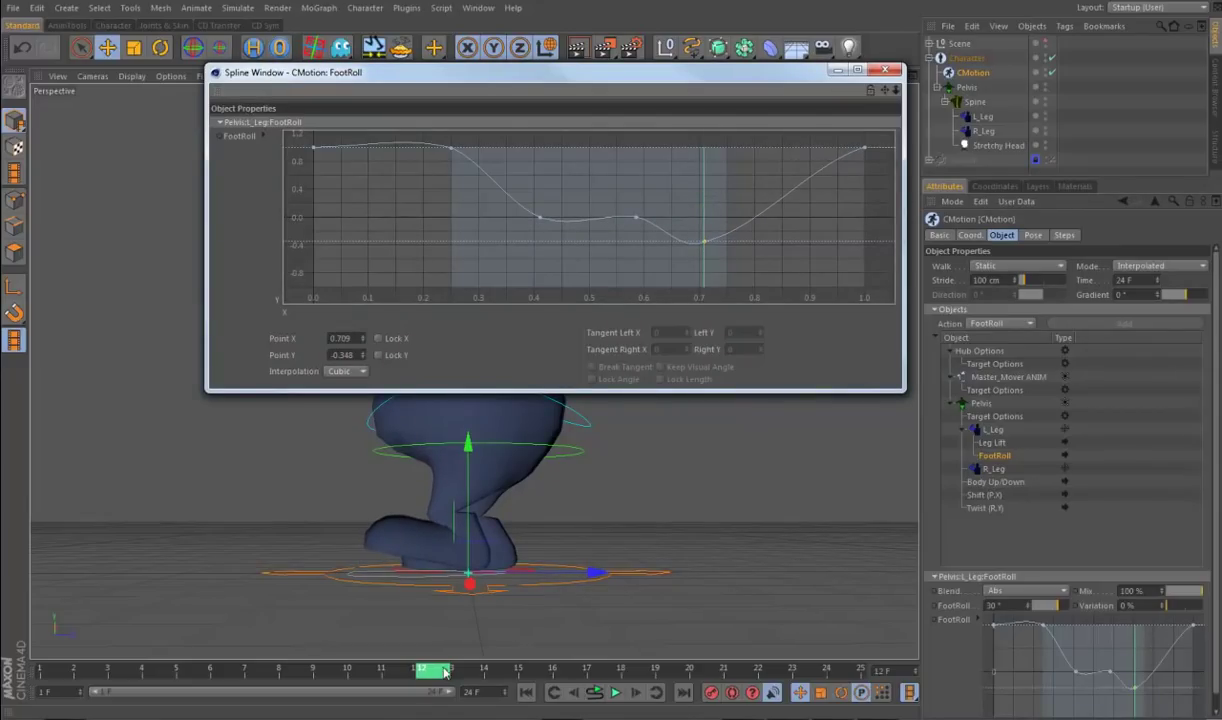
left_click_drag(456, 678, 537, 687)
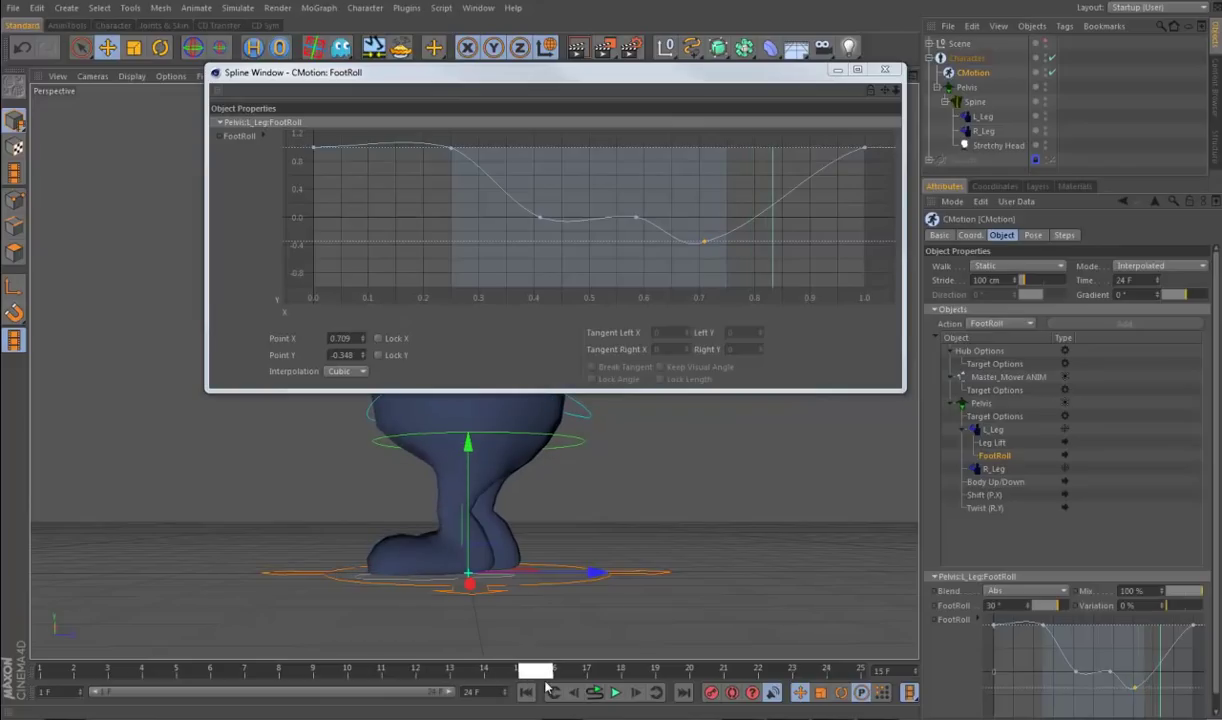
left_click(776, 216, "ctrl")
left_click(410, 230)
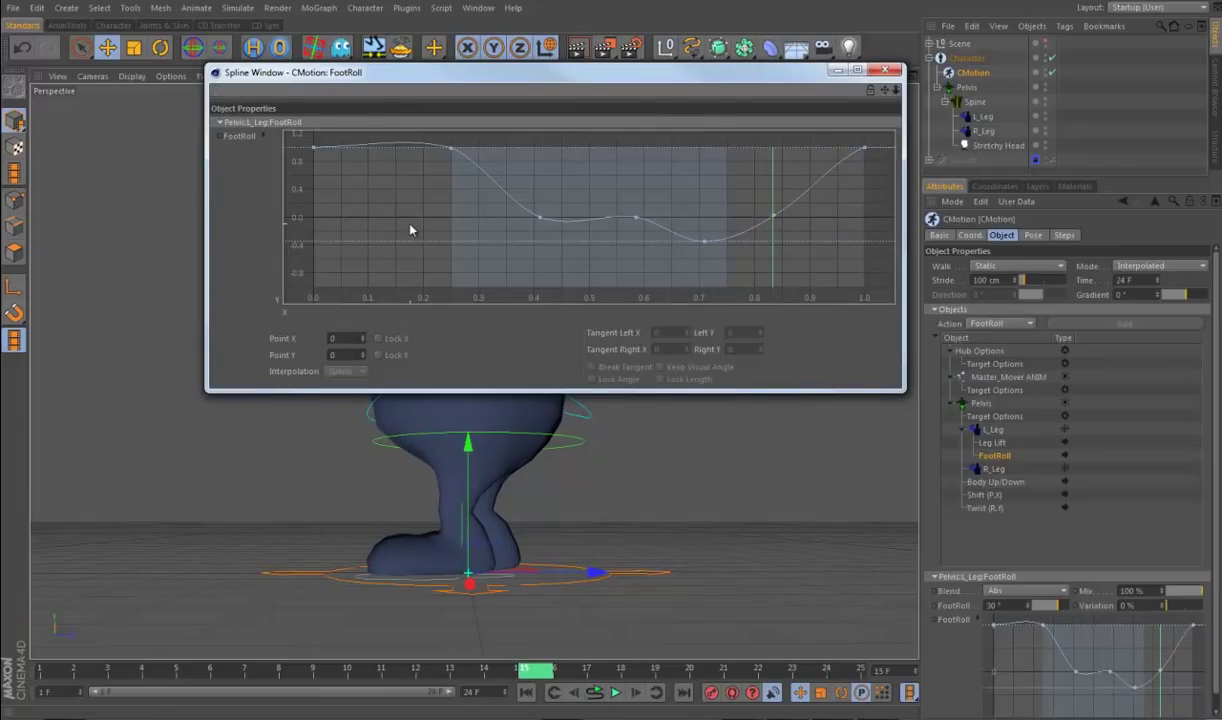
Step: Link both the end positions and the end tangents of the FootRoll curve
right_click(487, 211)
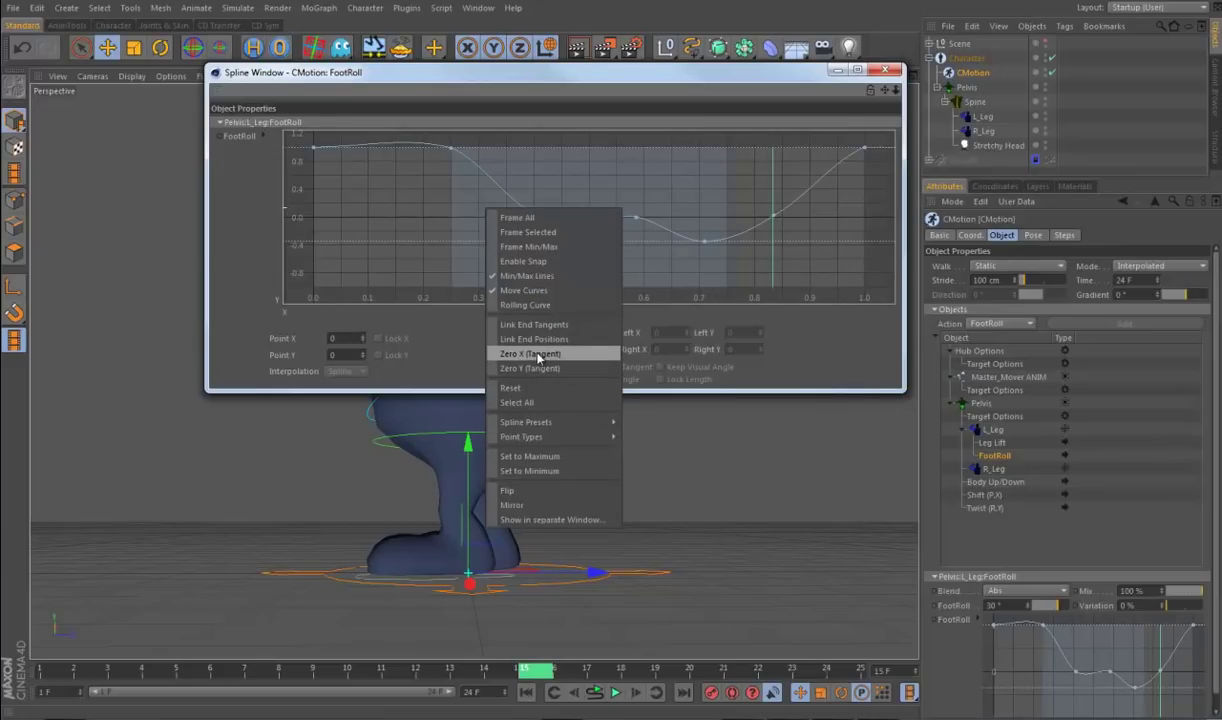
left_click(563, 340)
right_click(541, 285)
left_click(561, 336)
right_click(550, 276)
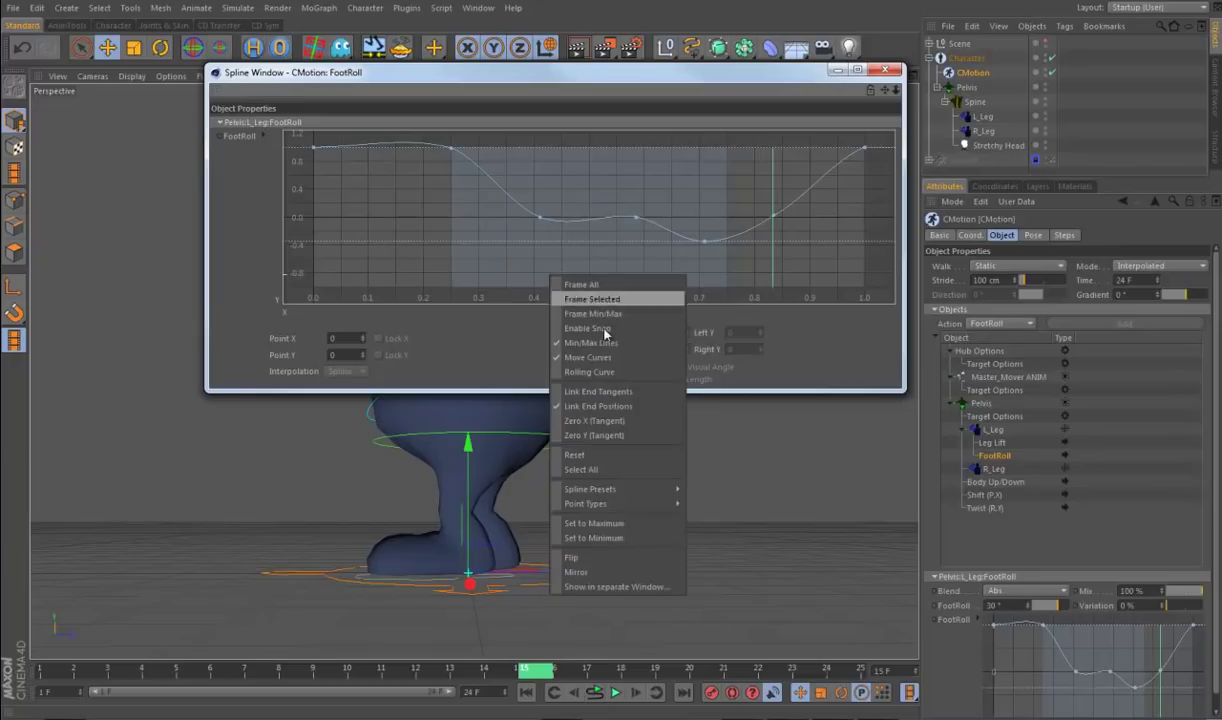
left_click(621, 396)
Step: Lower the FootRoll curve's linked end points to Y 0 and play back the foot motion briefly
left_click_drag(314, 150, 318, 233)
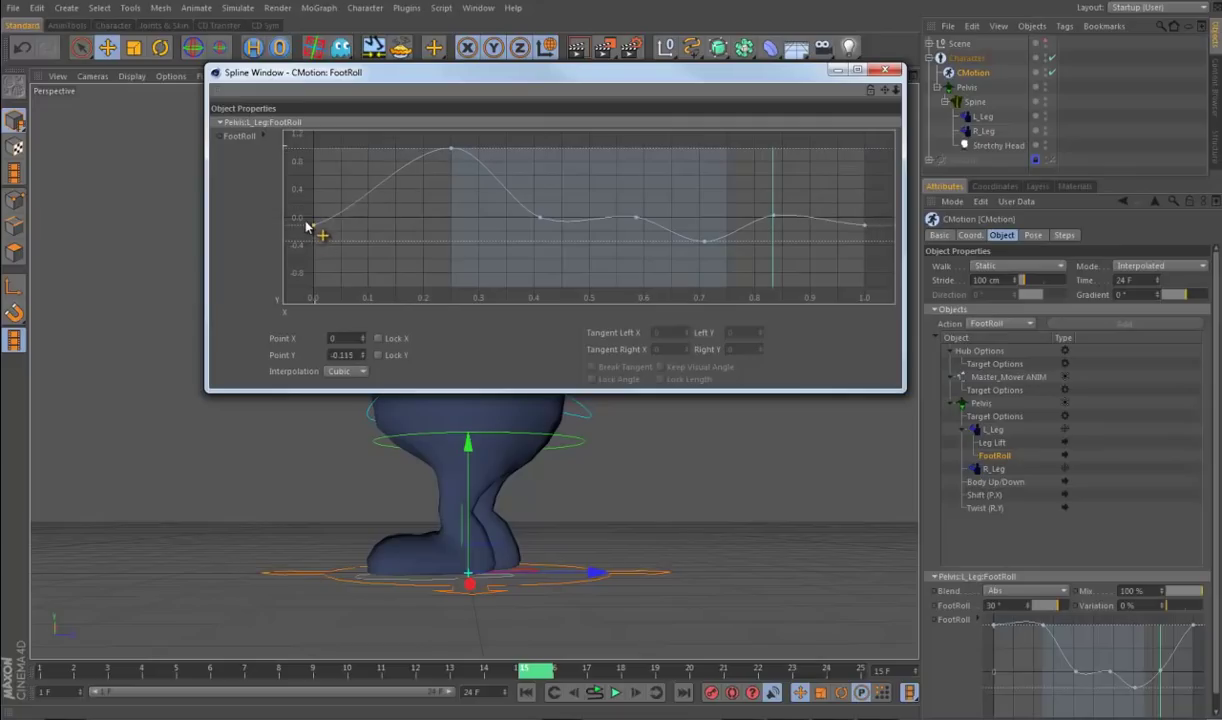
left_click(358, 354)
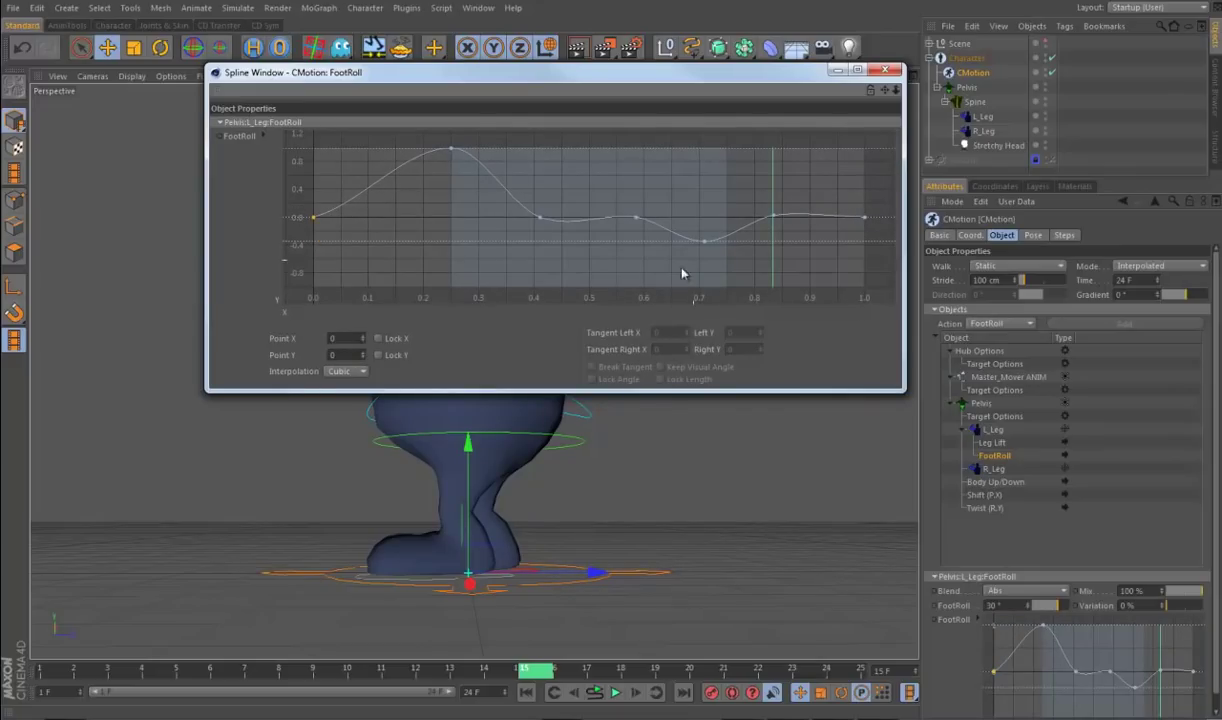
left_click(614, 692)
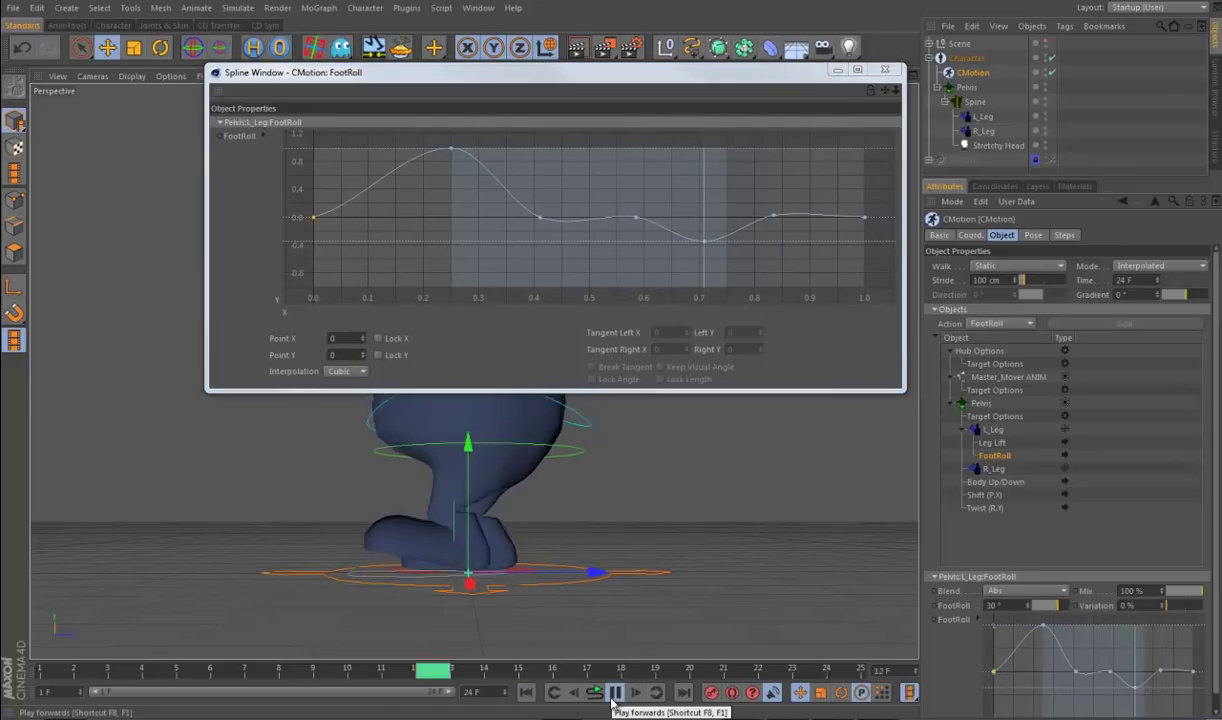
left_click(612, 696)
Step: Shift the frame 9 curve point to about X 0.563, deepen the frame 12 dip to about Y -0.59, and check it in playback
left_click_drag(112, 667, 345, 700)
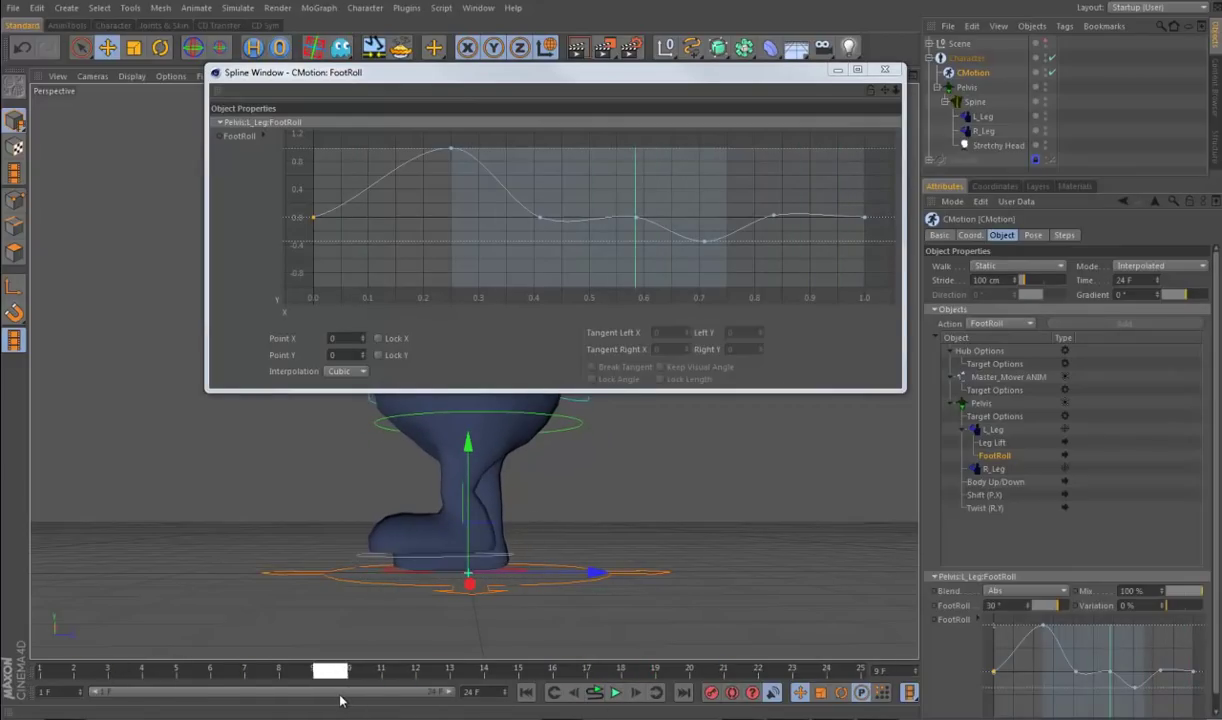
left_click_drag(631, 224, 621, 224)
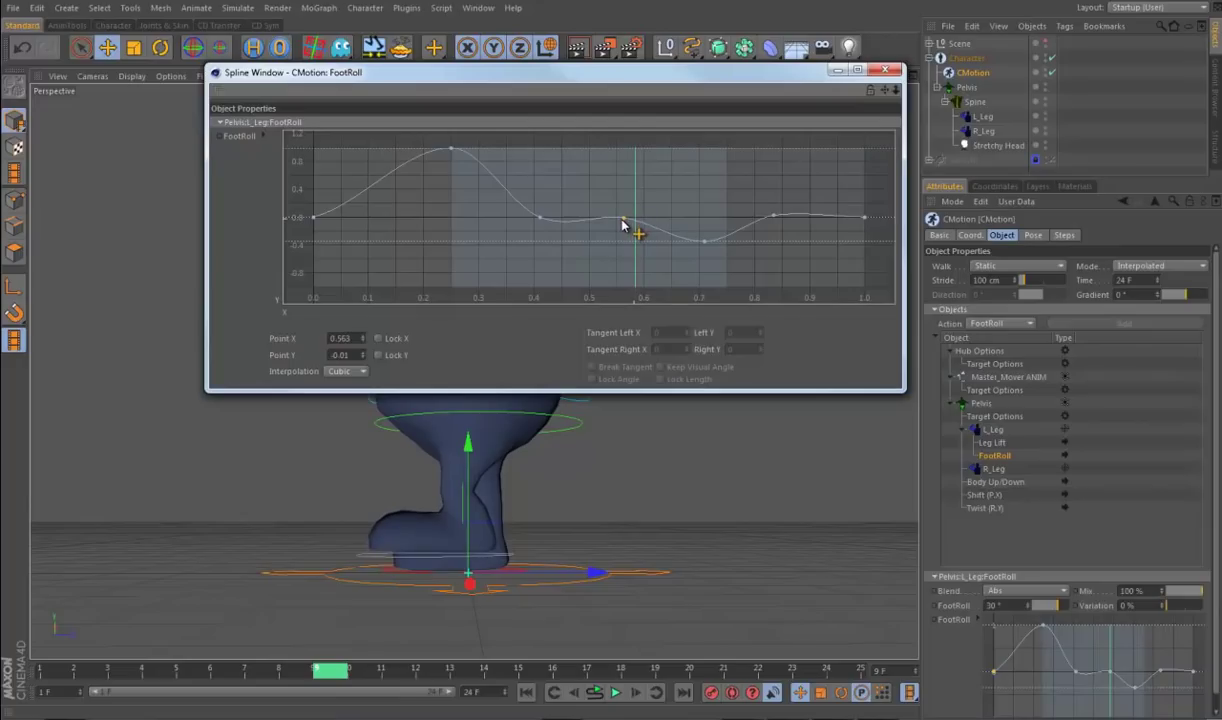
left_click_drag(705, 250, 704, 273)
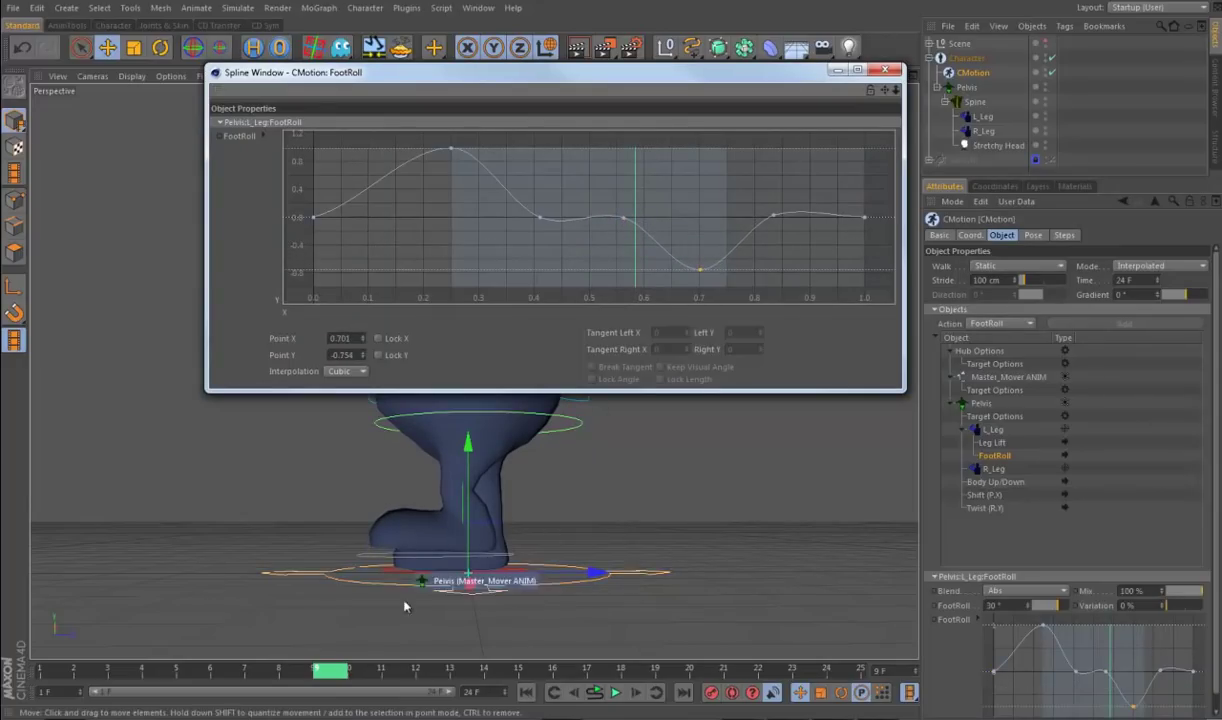
left_click(380, 697)
left_click_drag(380, 697, 450, 704)
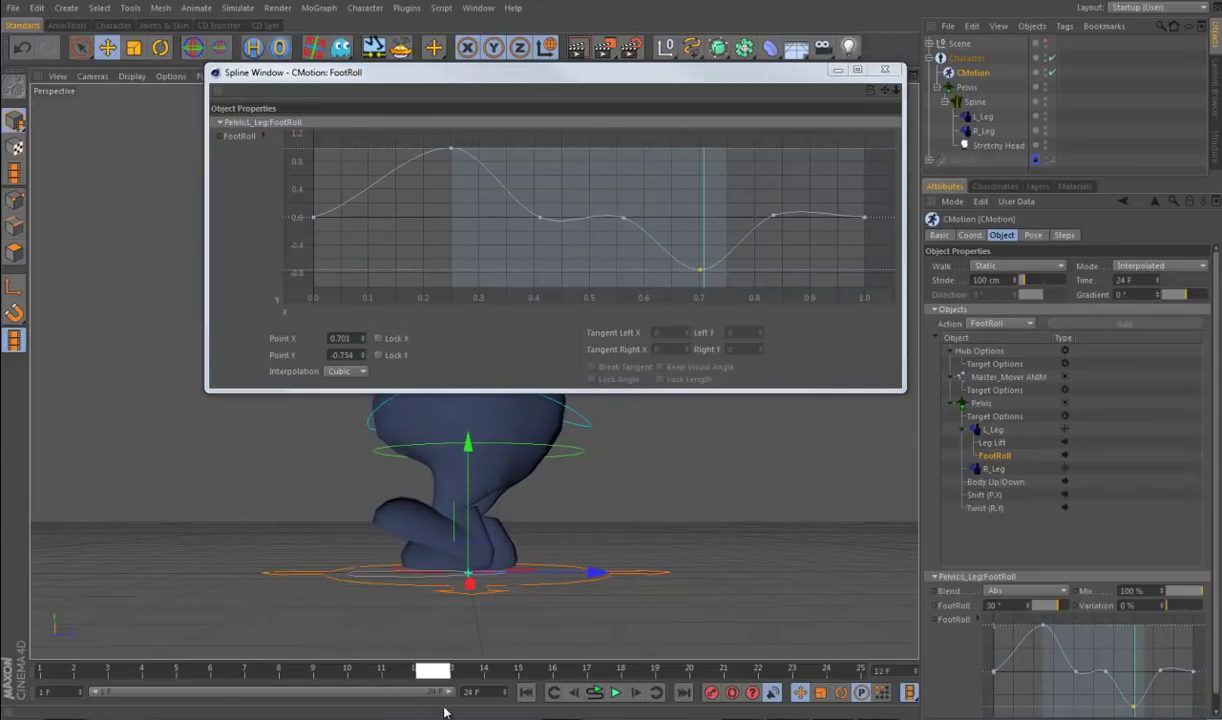
left_click_drag(700, 273, 700, 262)
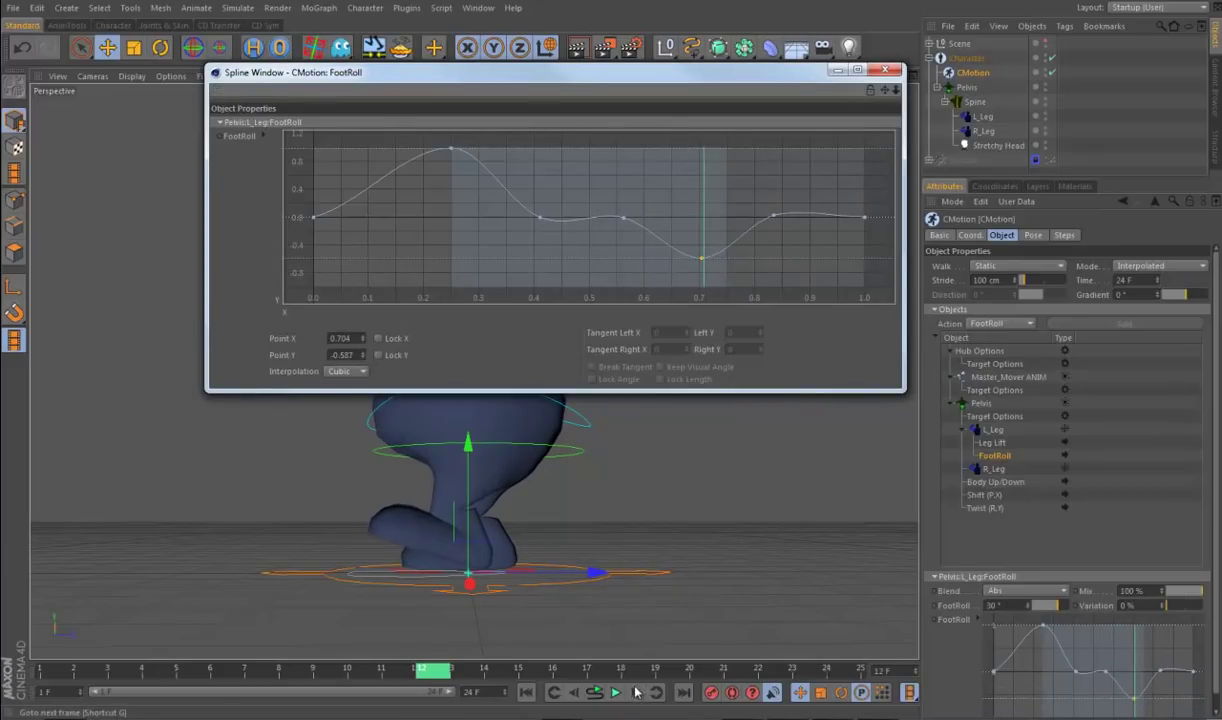
left_click(616, 692)
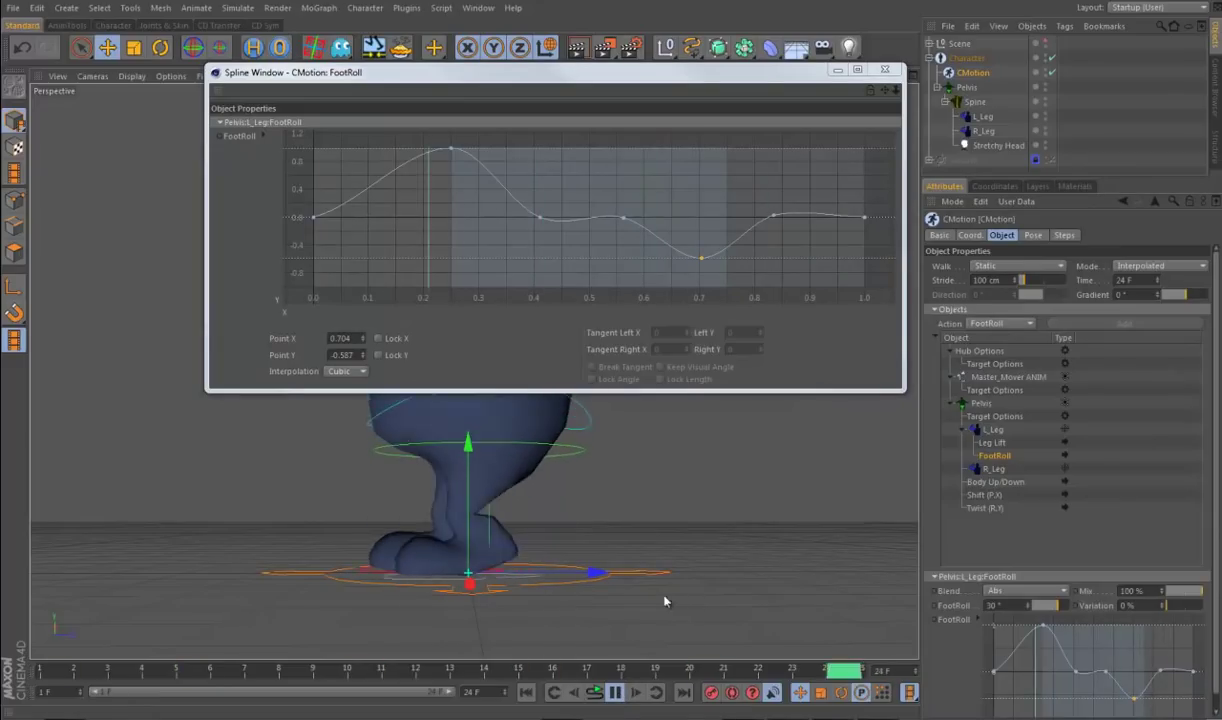
left_click(616, 692)
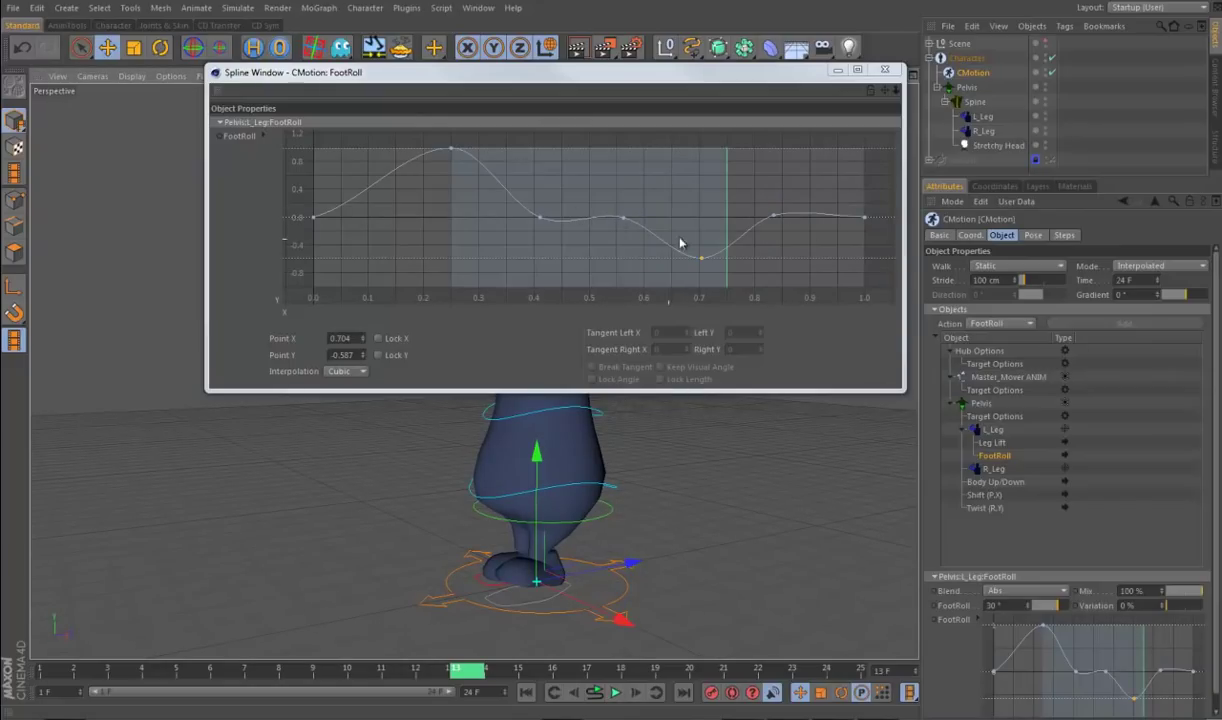
Step: Convert all FootRoll curve points to the Soft point type and flatten the tangent at the X 0.563 point
left_click(540, 225)
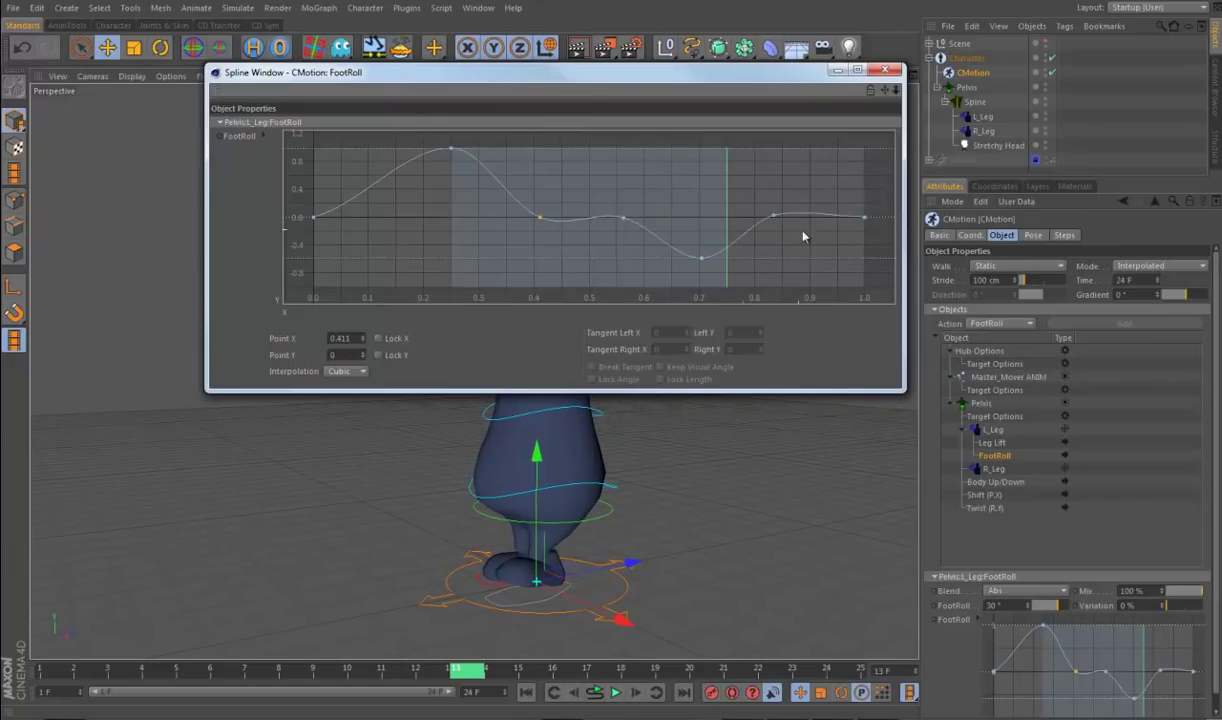
left_click_drag(842, 261, 264, 121)
right_click(529, 203)
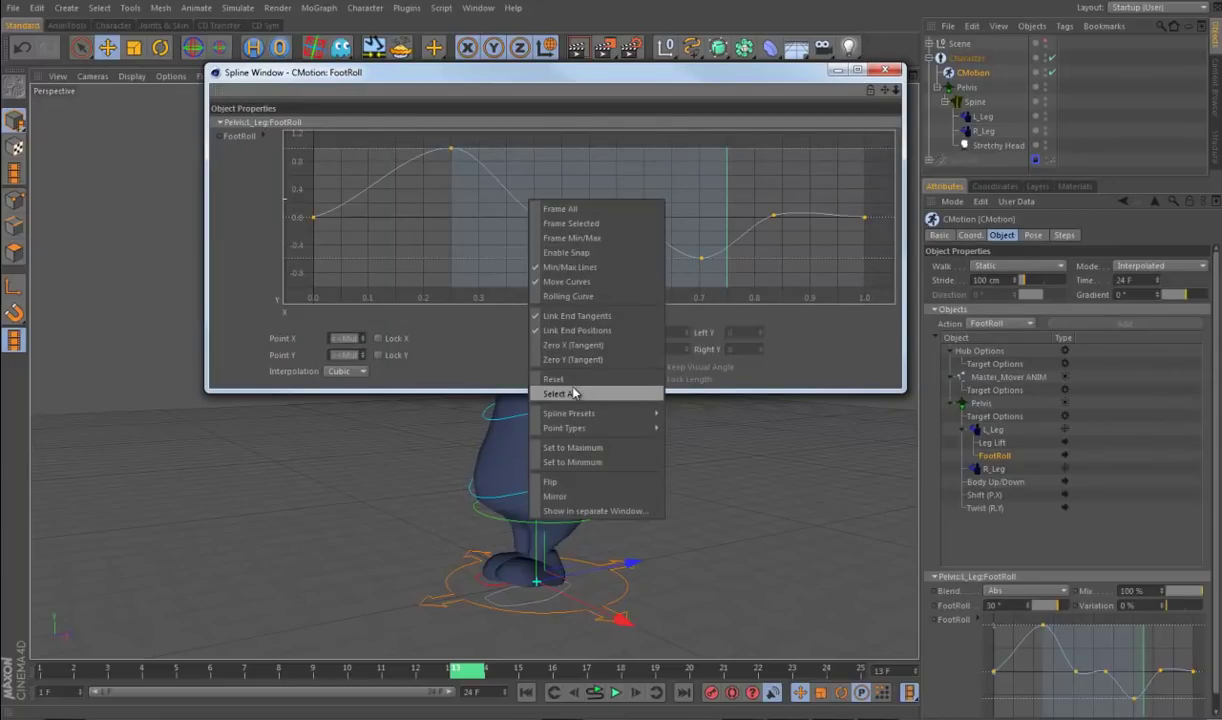
mouse_move(577, 415)
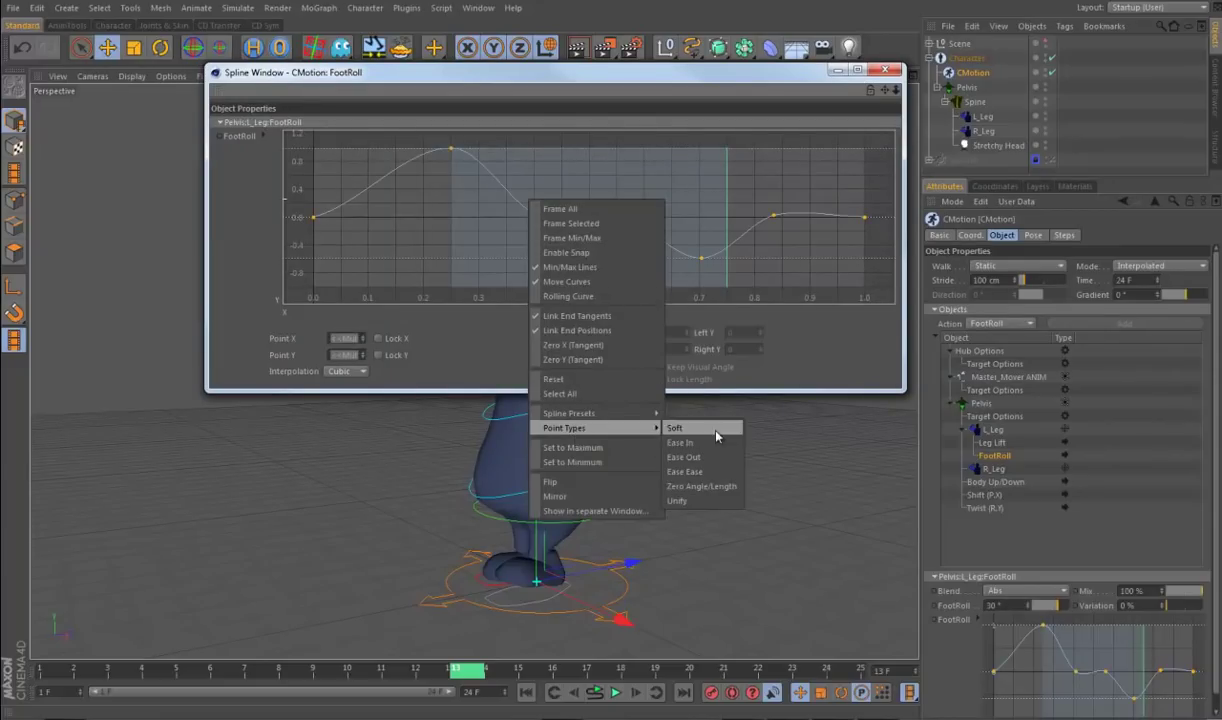
left_click(706, 430)
left_click_drag(590, 198, 588, 200)
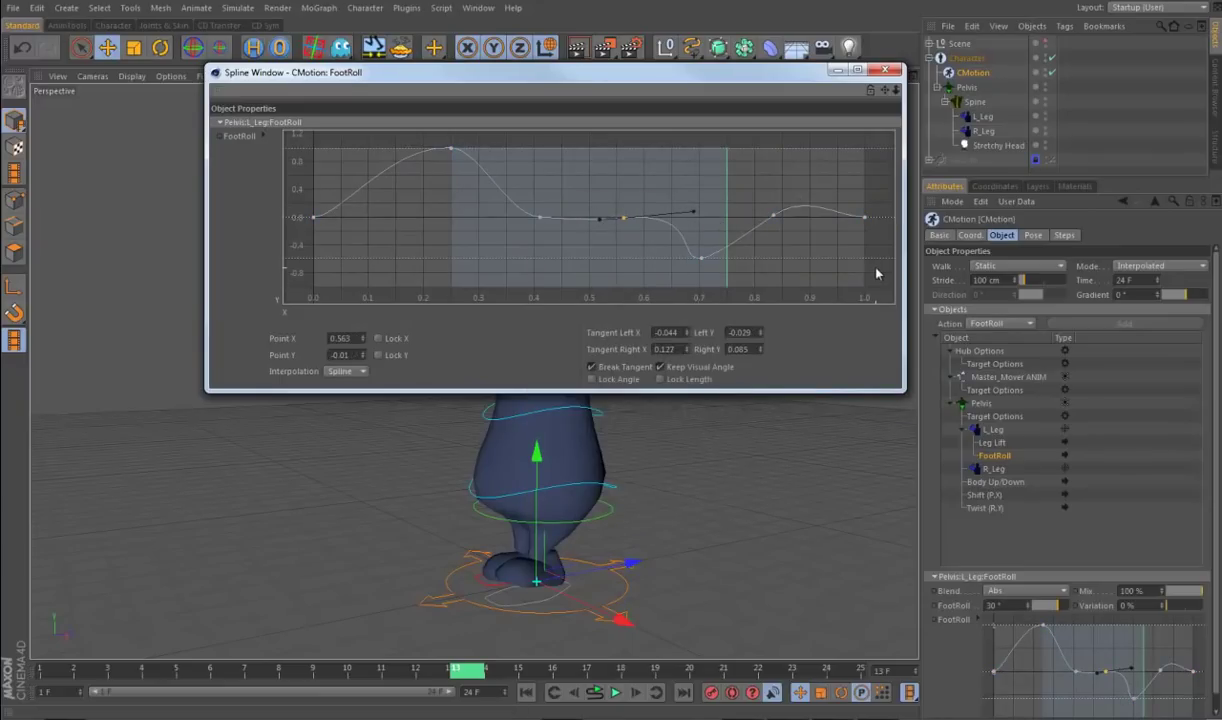
Step: Turn off Break Tangent for all FootRoll curve points and level the tangents at the X 0.563 point and the X 0.25 peak
key("ctrl+a")
left_click(591, 367)
left_click(623, 217)
left_click_drag(647, 218, 645, 224)
left_click_drag(486, 195, 484, 194)
left_click(449, 148)
left_click_drag(496, 155, 482, 153)
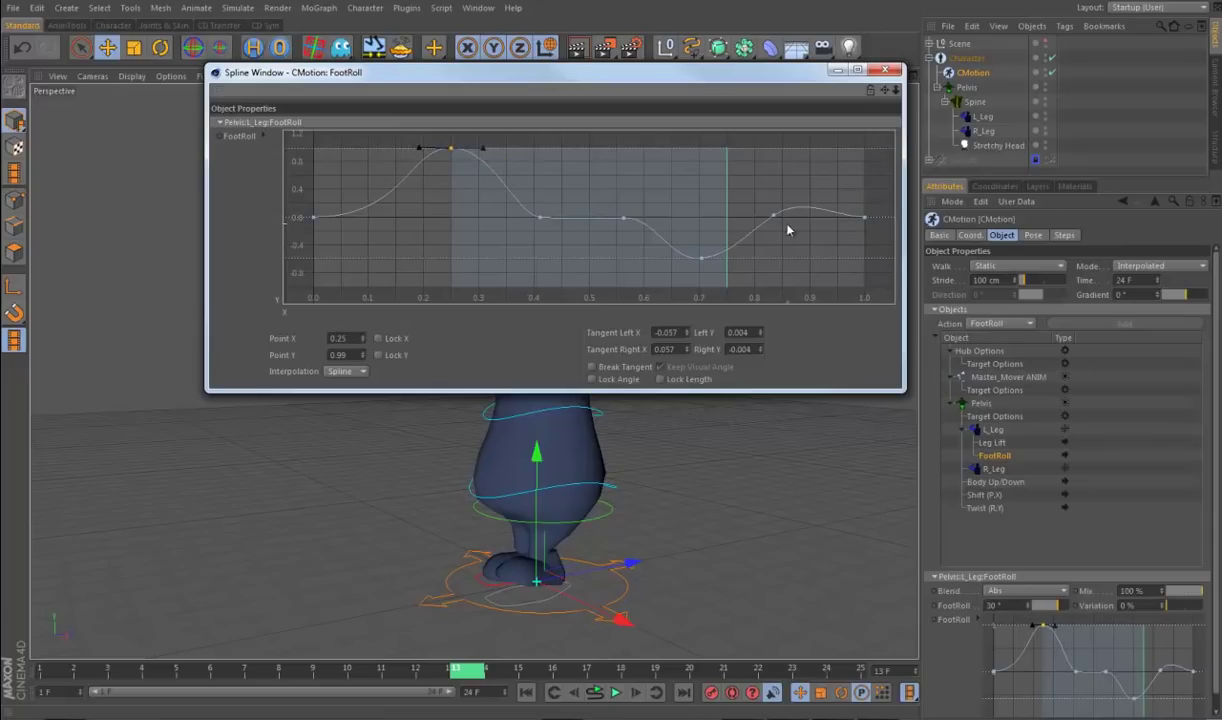
Step: Flatten the FootRoll curve's tangent at the X 0.834 point, set that point's Y to 0, and check the motion in playback
left_click_drag(796, 203, 797, 216)
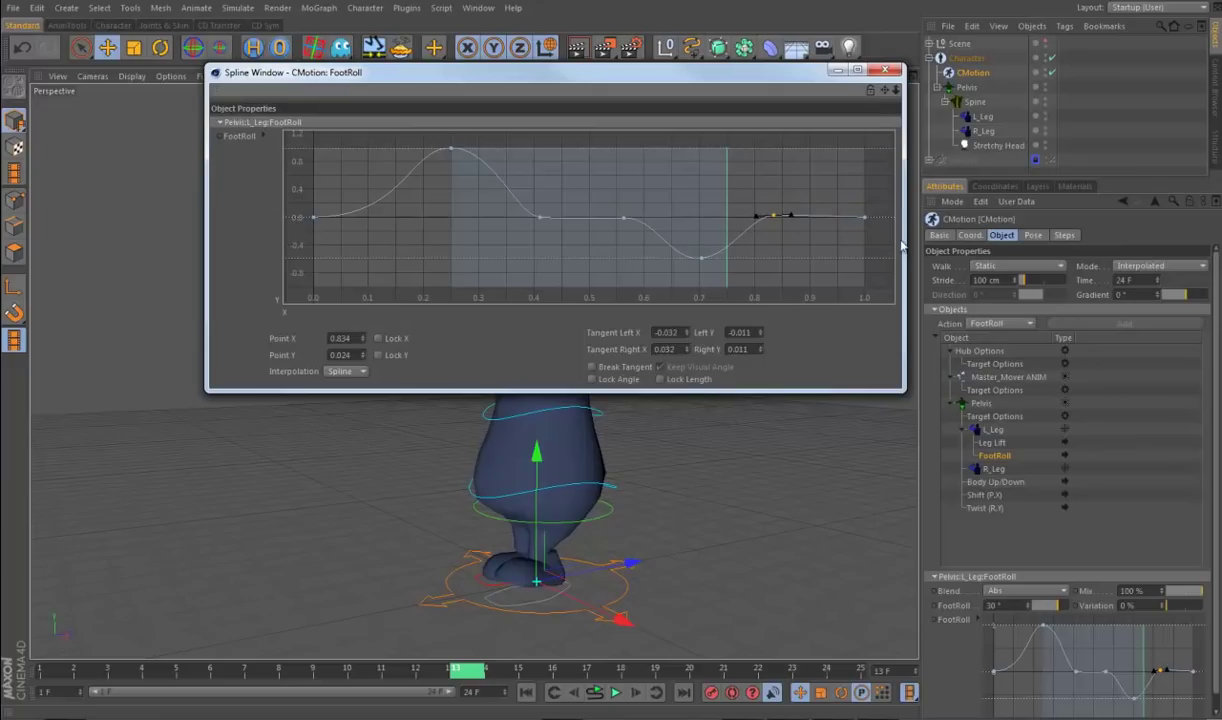
left_click_drag(905, 238, 860, 218)
key("ctrl+z")
type("0")
key("Return")
left_click(613, 693)
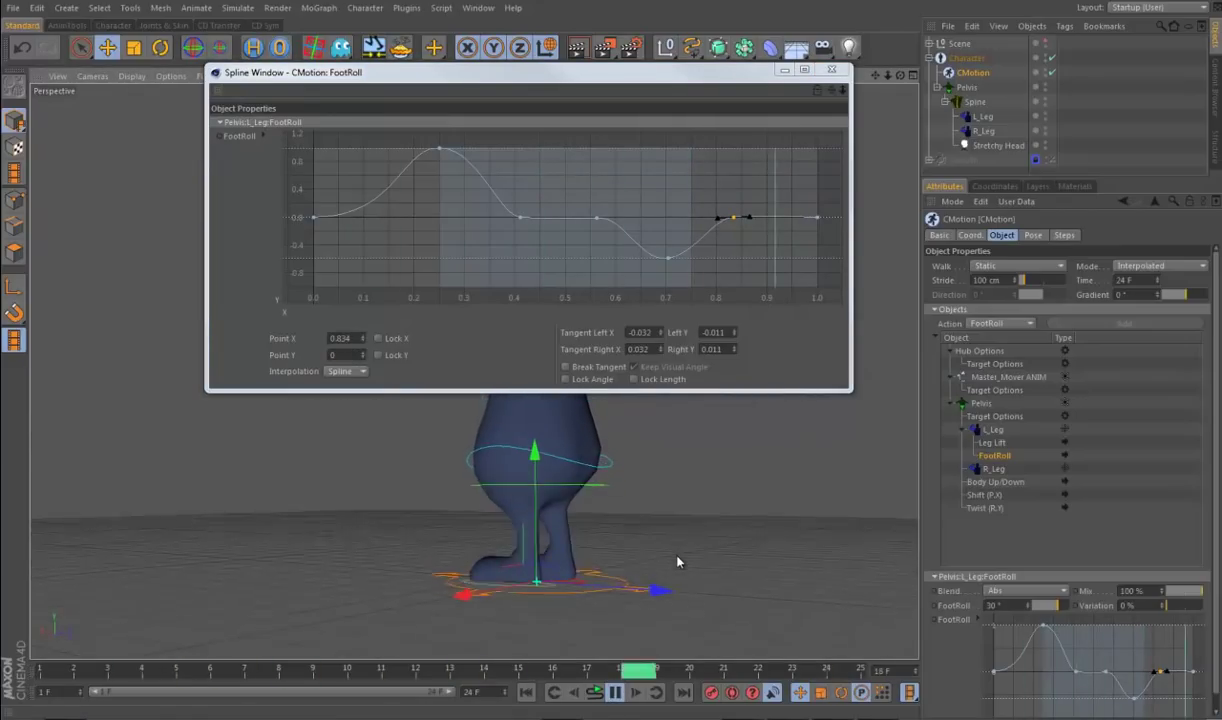
left_click(613, 692)
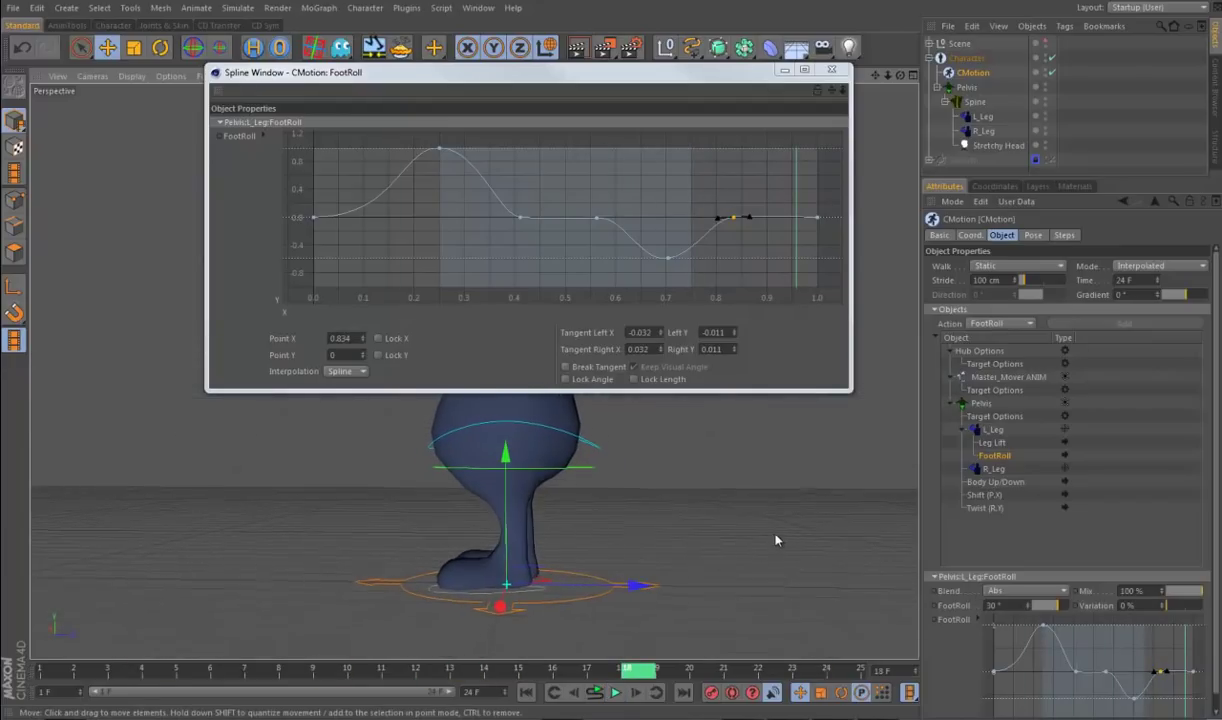
Step: Add a Toe_Wriggle action to L_Leg and select it for editing
left_click(989, 432)
right_click(991, 437)
left_click(986, 324)
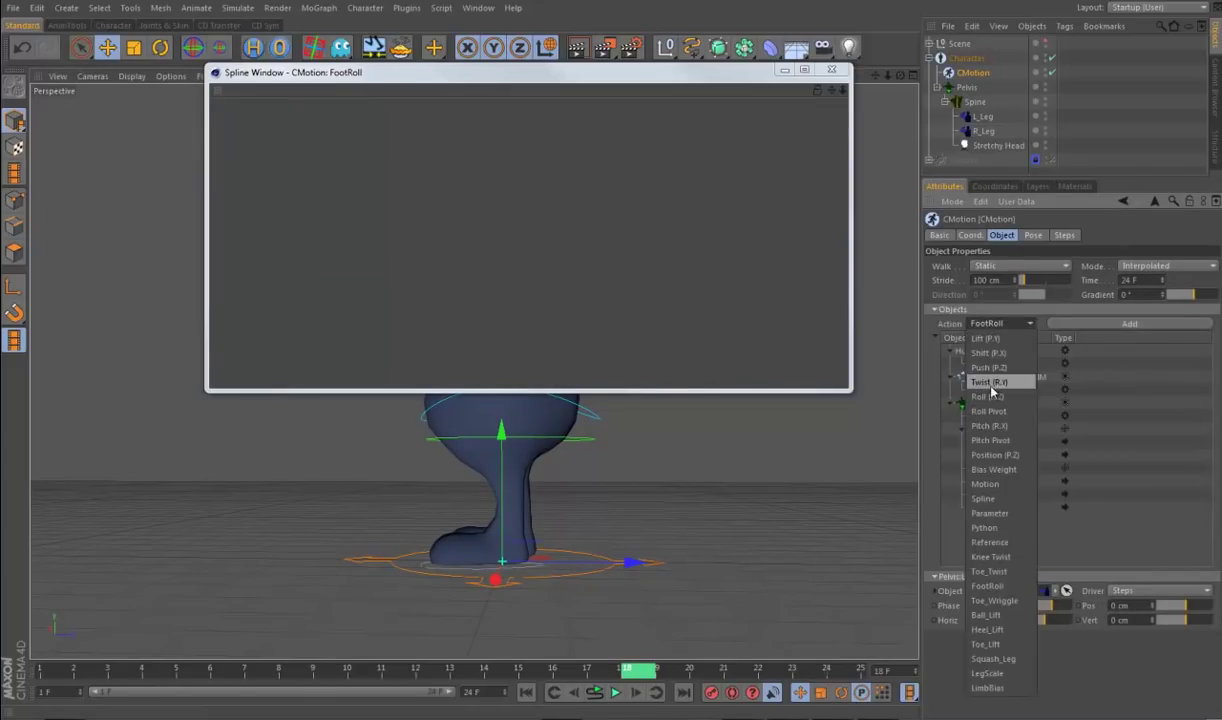
left_click(1000, 601)
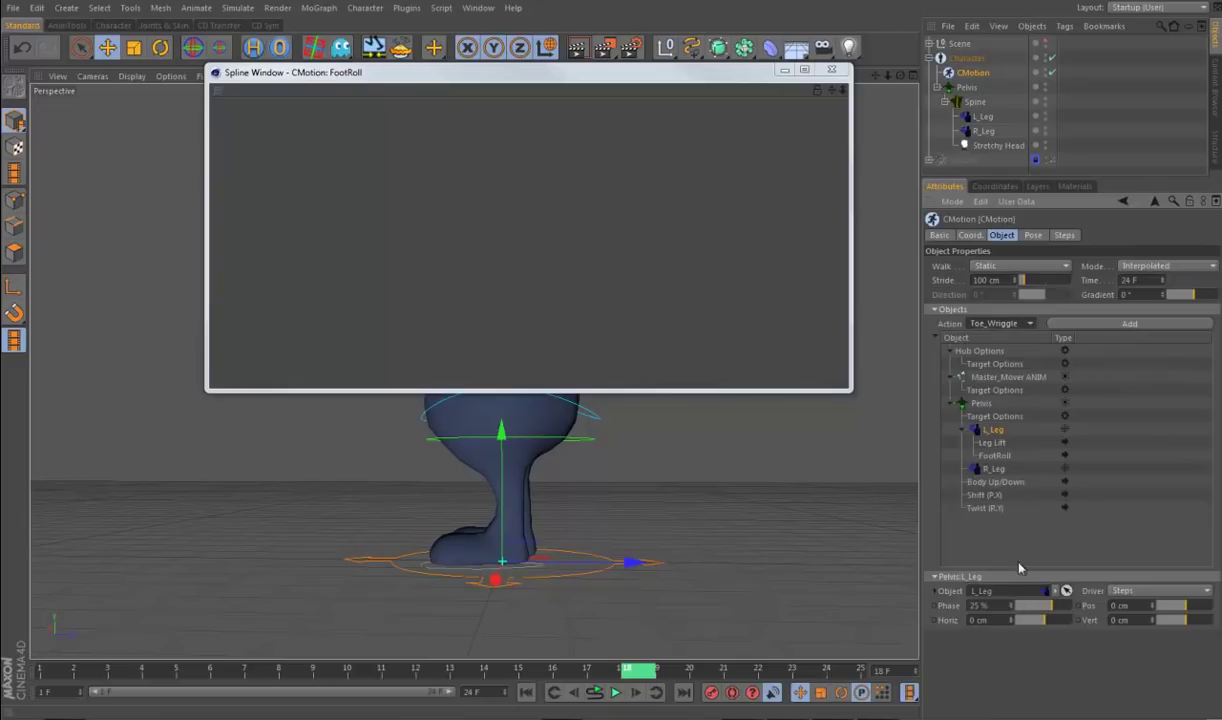
left_click(1095, 328)
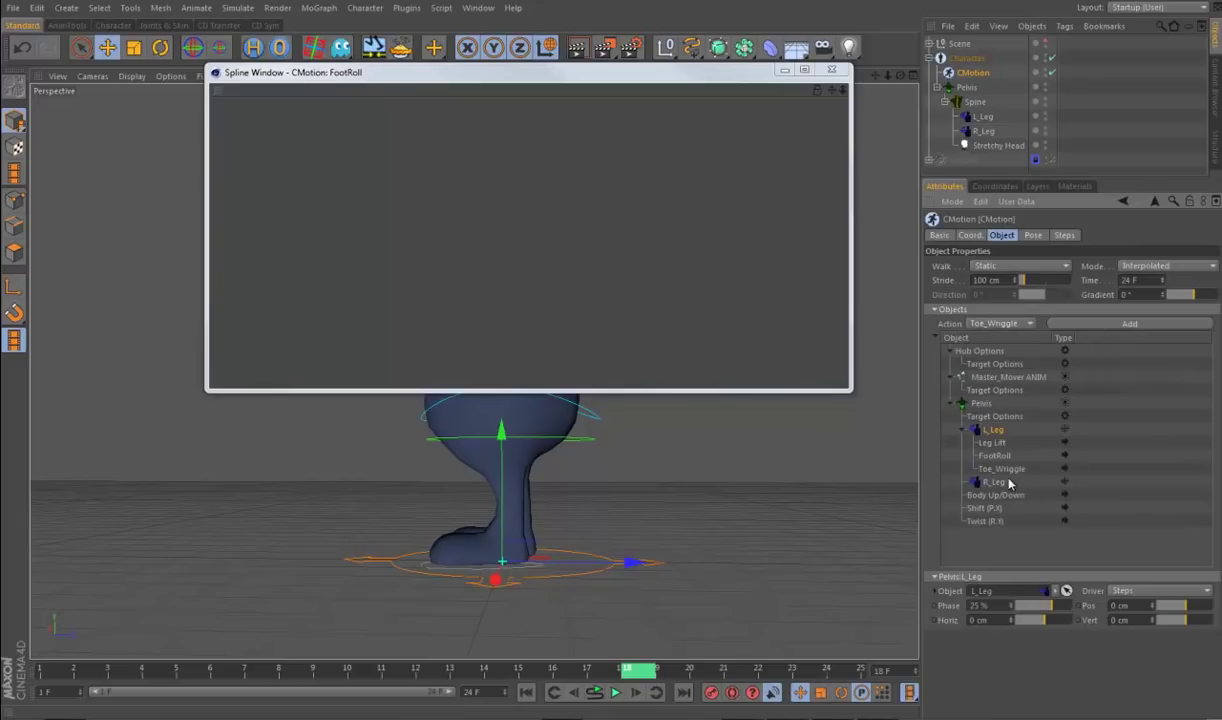
left_click(1003, 469)
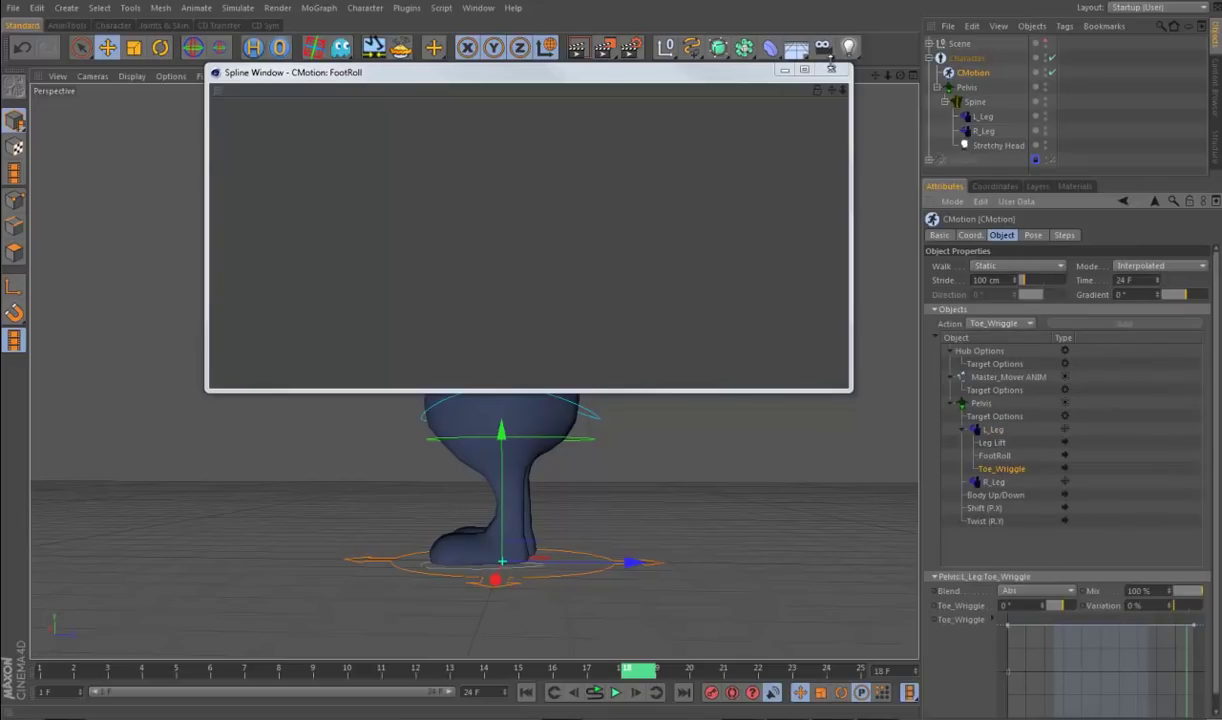
Step: Replace the FootRoll spline window with a separate window for the Toe_Wriggle curve, placed clear of the character's feet
left_click(834, 72)
right_click(1052, 650)
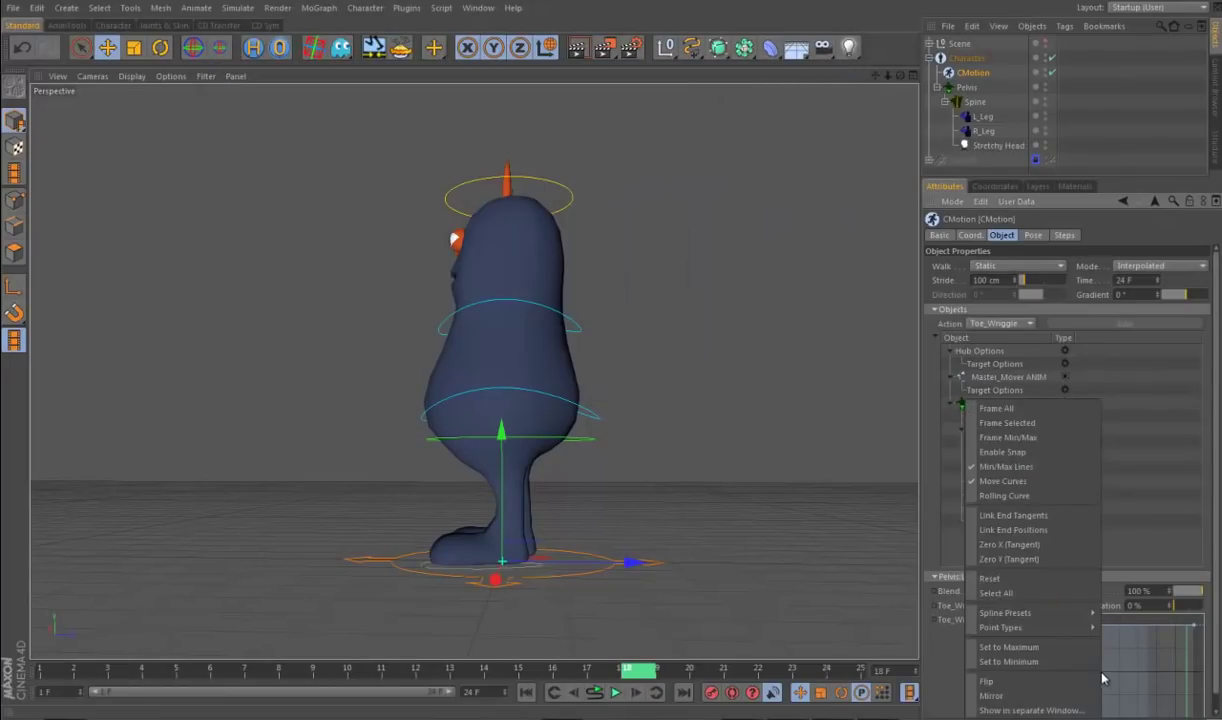
left_click(1043, 708)
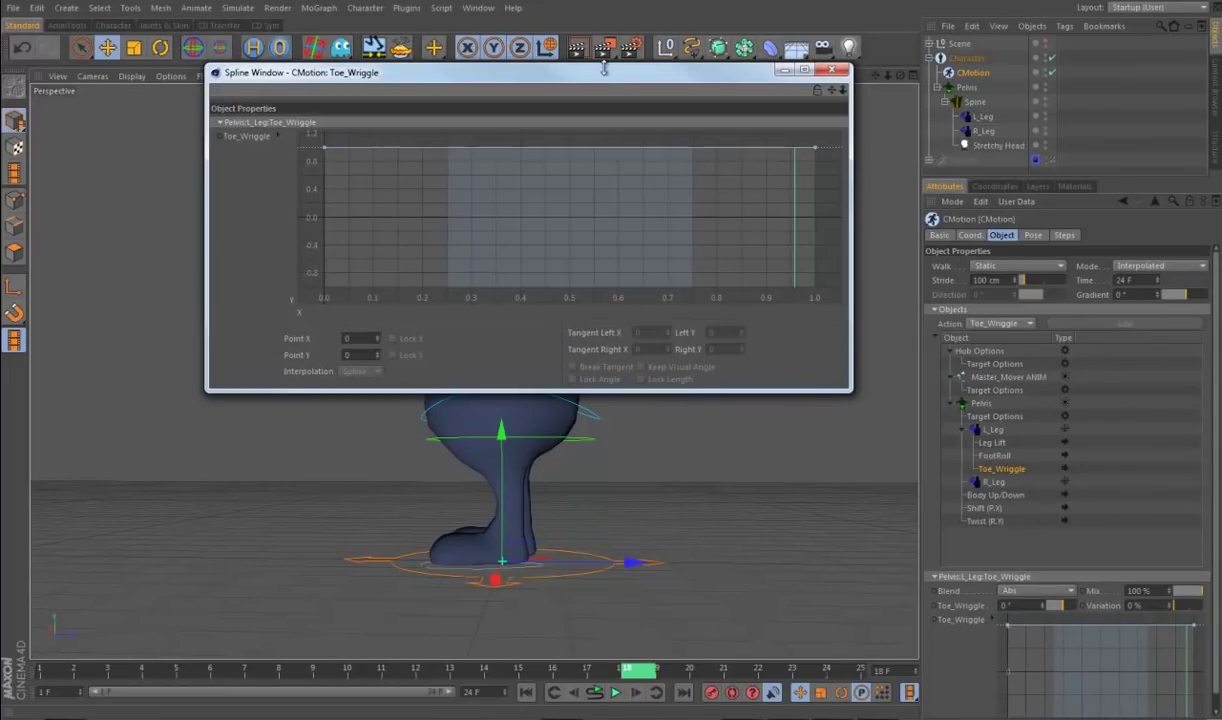
left_click_drag(597, 70, 577, 19)
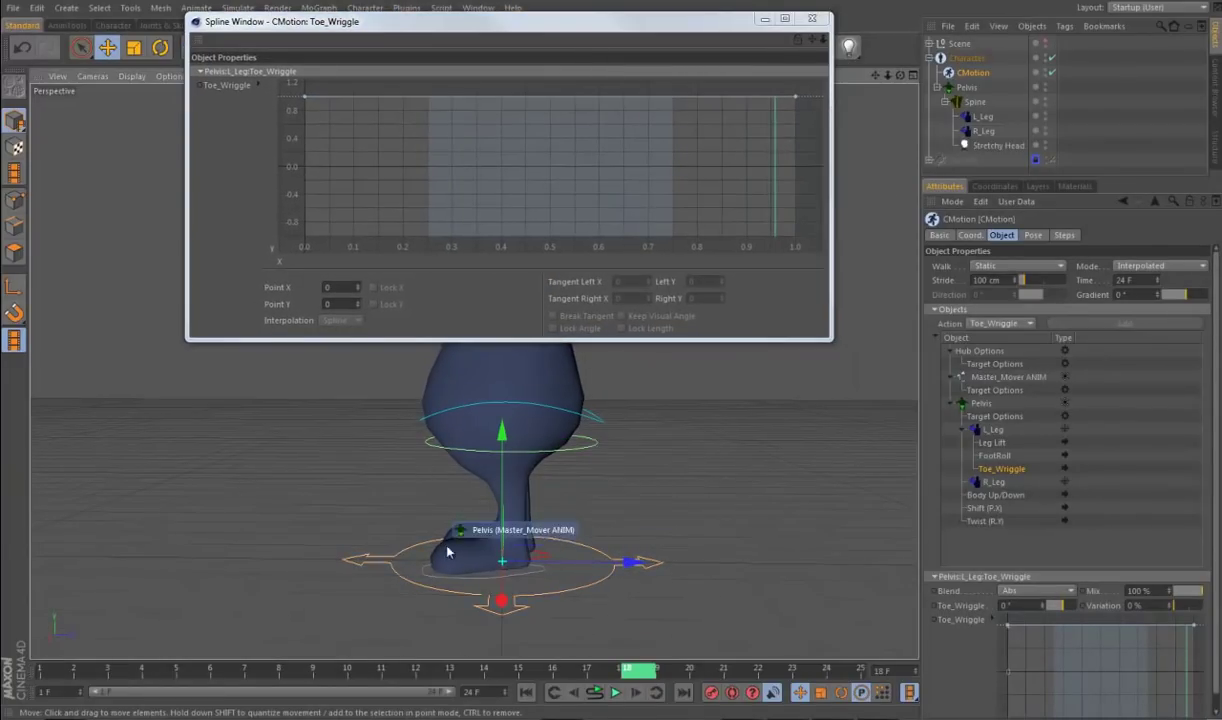
Step: At frame 1, add a Toe_Wriggle curve point at about X 0.251 and set its Y to 0
mouse_move(50, 680)
left_mouse_down()
mouse_move(160, 675)
mouse_move(57, 675)
left_mouse_up()
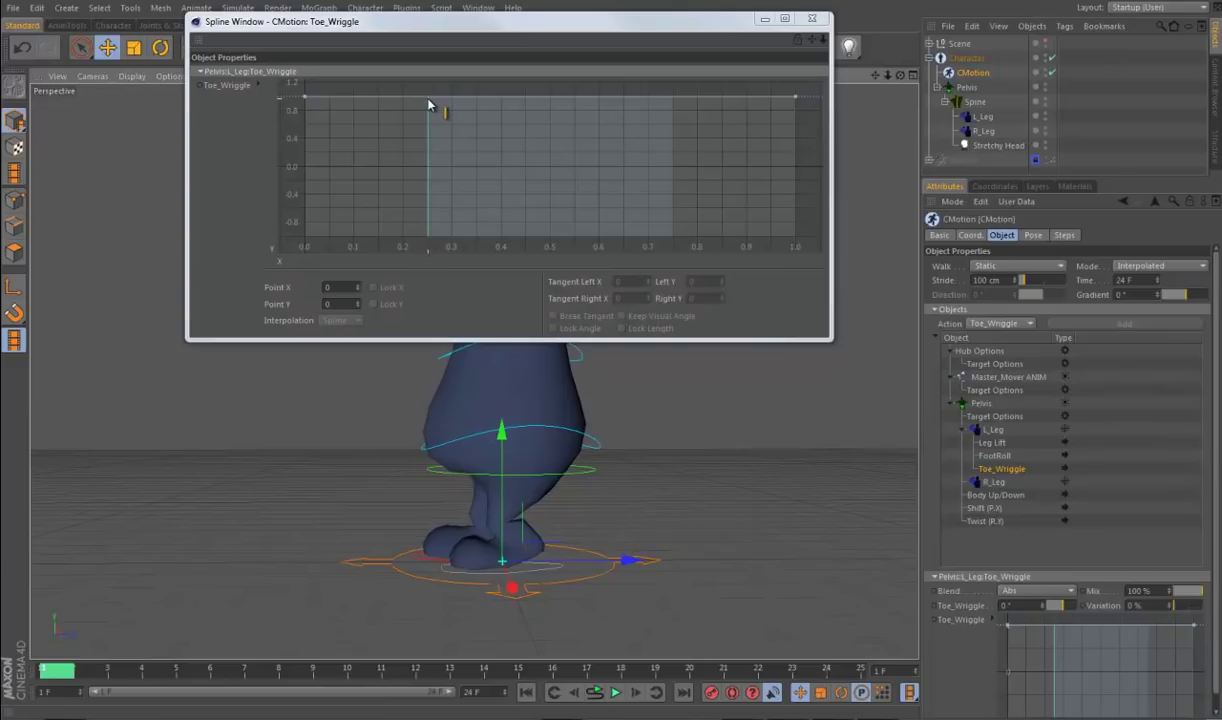
left_click(430, 101)
type("0")
key("Return")
Step: At frame 5, add a Toe_Wriggle curve point at about X 0.42, Y 0.975, and raise the Toe_Wriggle angle to about 15.9°
left_click_drag(65, 670, 208, 708)
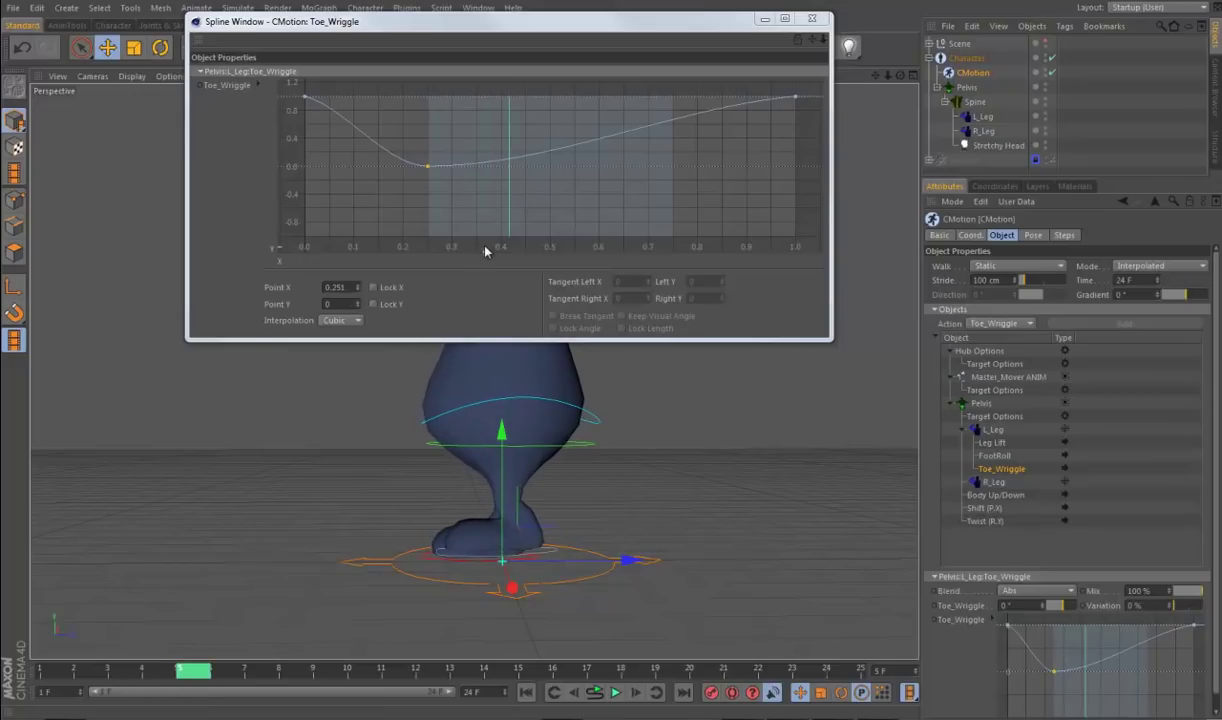
left_click_drag(509, 165, 510, 104, "ctrl")
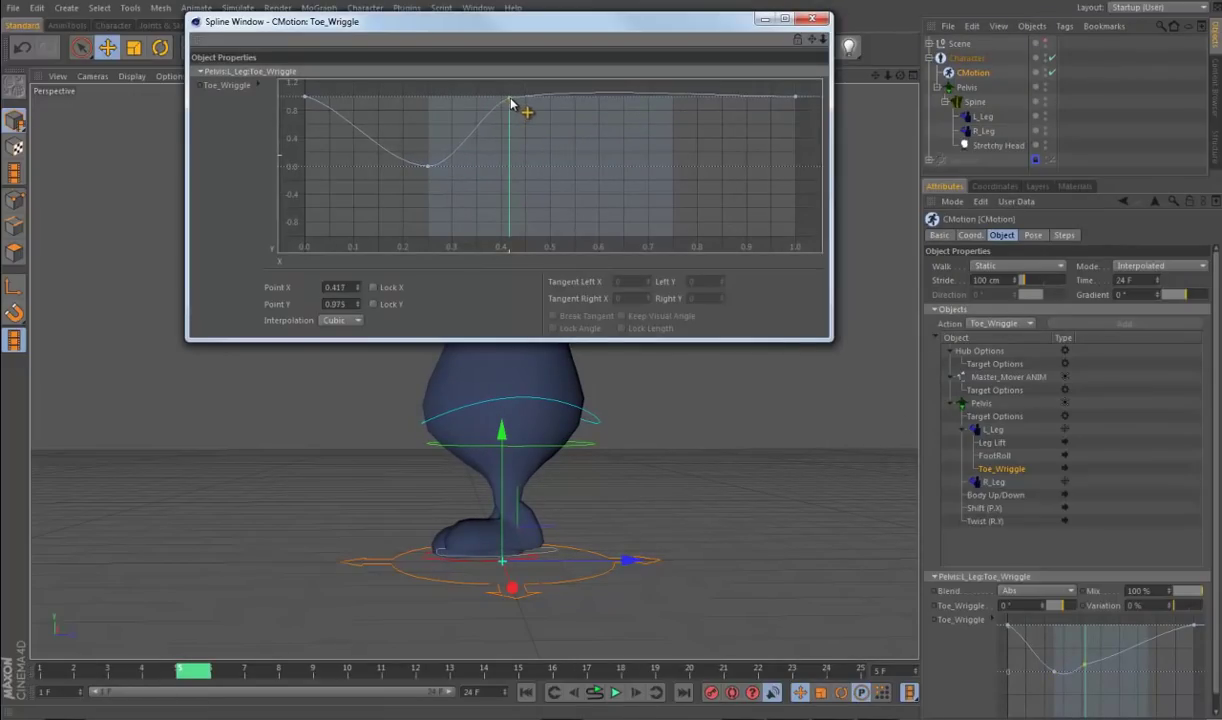
left_click(1043, 607)
left_click_drag(1011, 485, 1011, 488)
left_click_drag(679, 646, 459, 626, "alt")
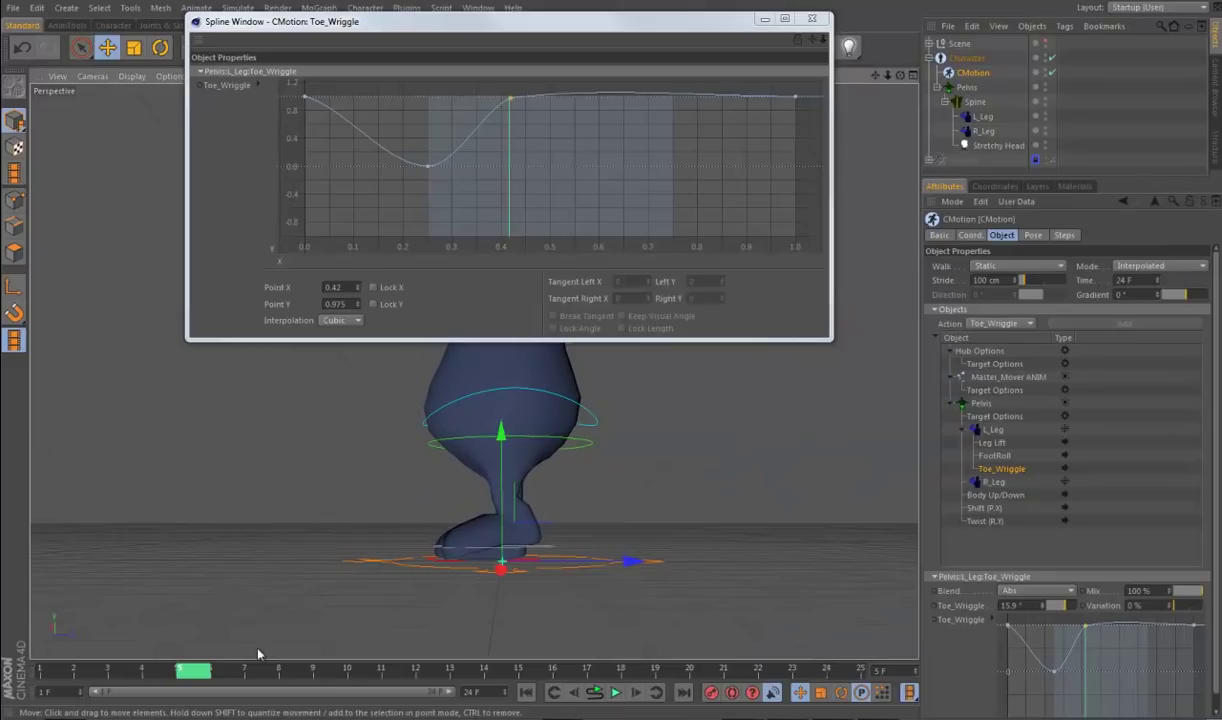
Step: At frame 12, add a Toe_Wriggle curve point and pull it down to about X 0.705, Y -0.534
mouse_move(193, 668)
left_mouse_down()
mouse_move(327, 668)
mouse_move(367, 692)
mouse_move(446, 703)
left_mouse_up()
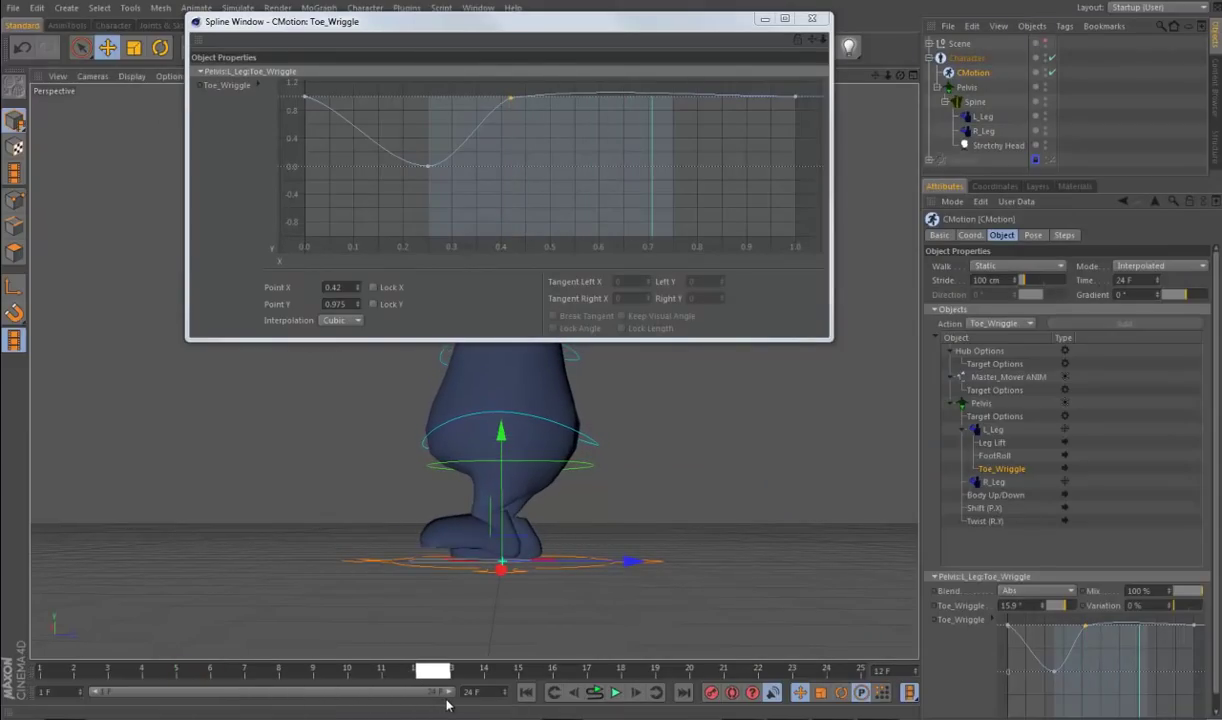
left_click(650, 102, "ctrl")
left_click_drag(650, 96, 654, 208)
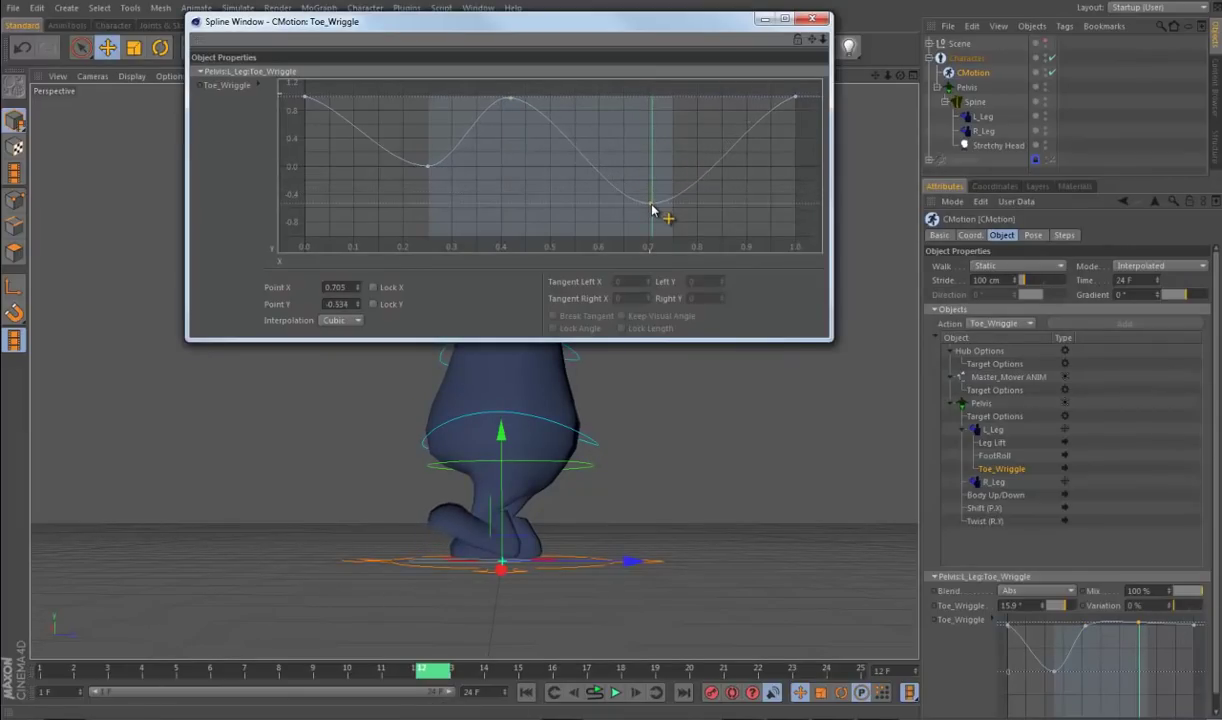
Step: At frame 16, add a Toe_Wriggle curve point and move it to about X 0.889, Y 0.001
left_click_drag(418, 670, 569, 676)
left_click(735, 152)
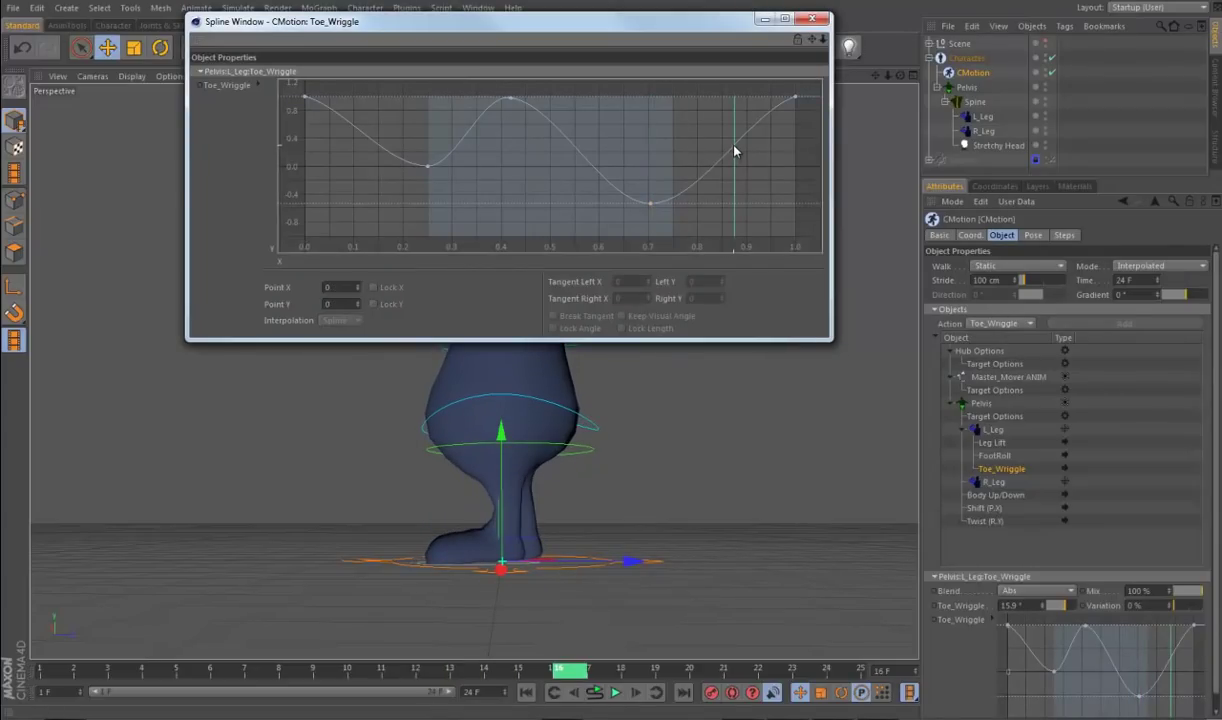
left_click_drag(735, 152, 742, 168, "ctrl")
Step: Link both the end tangents and the end positions of the Toe_Wriggle curve
left_click_drag(577, 676, 632, 676)
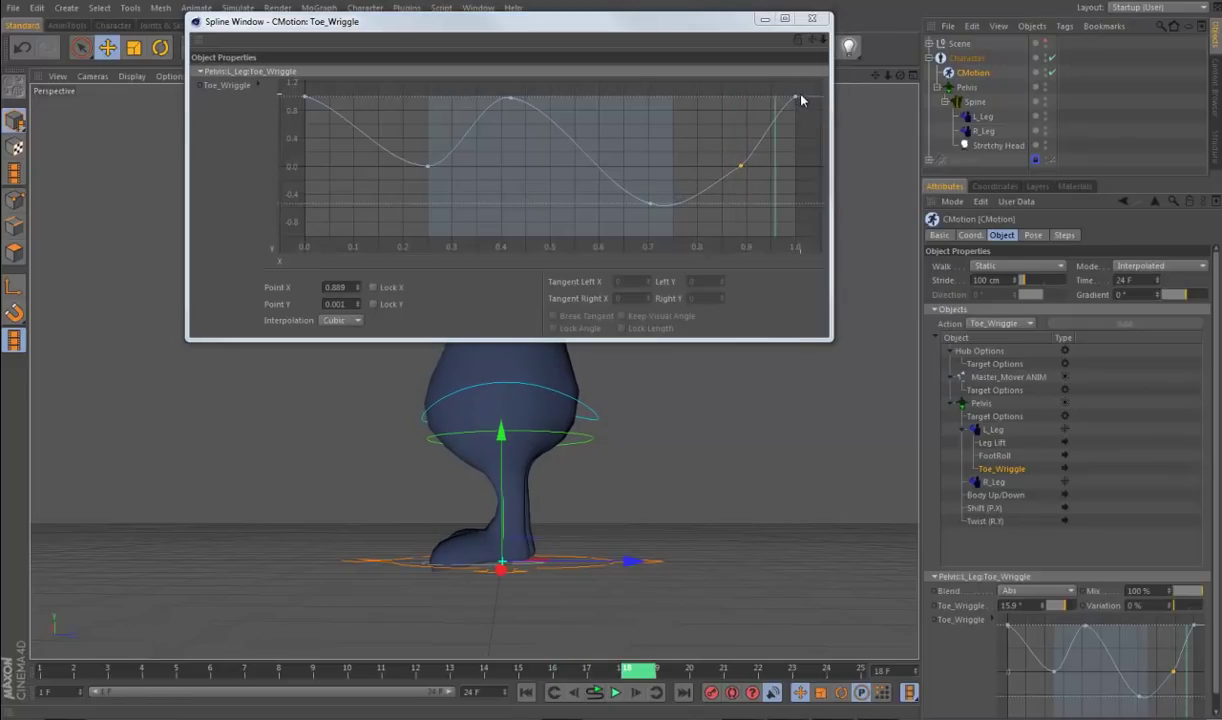
right_click(692, 133)
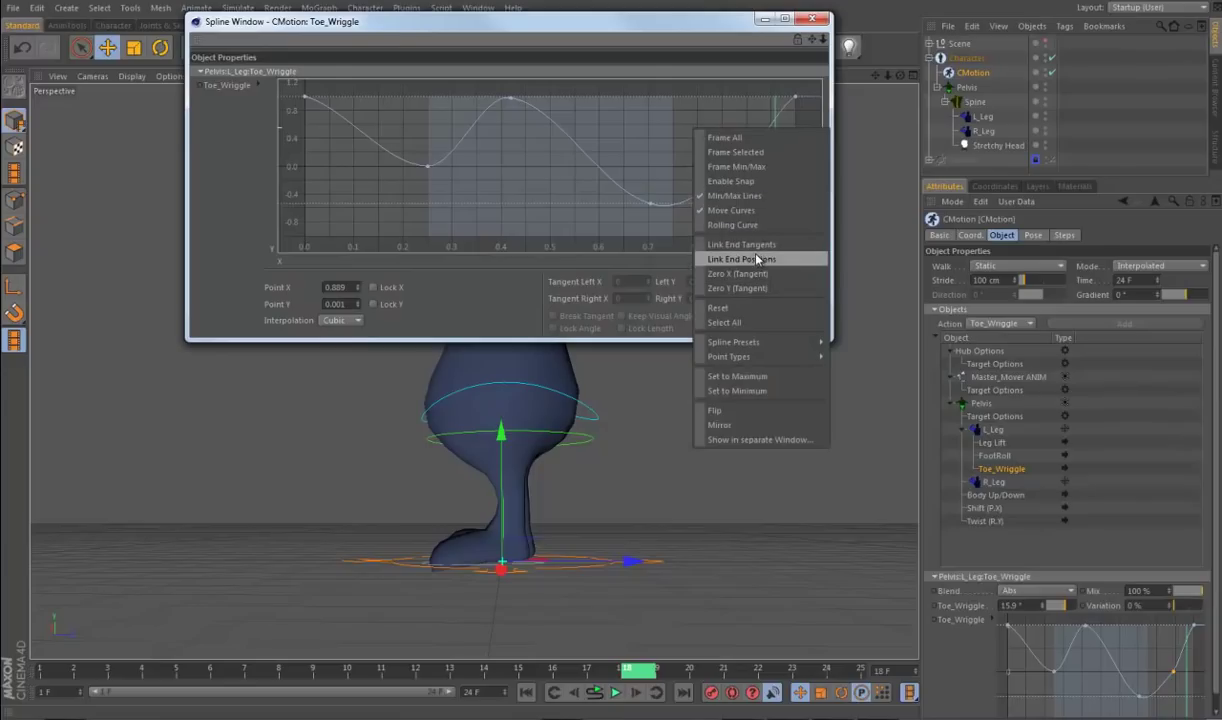
left_click(756, 246)
right_click(716, 160)
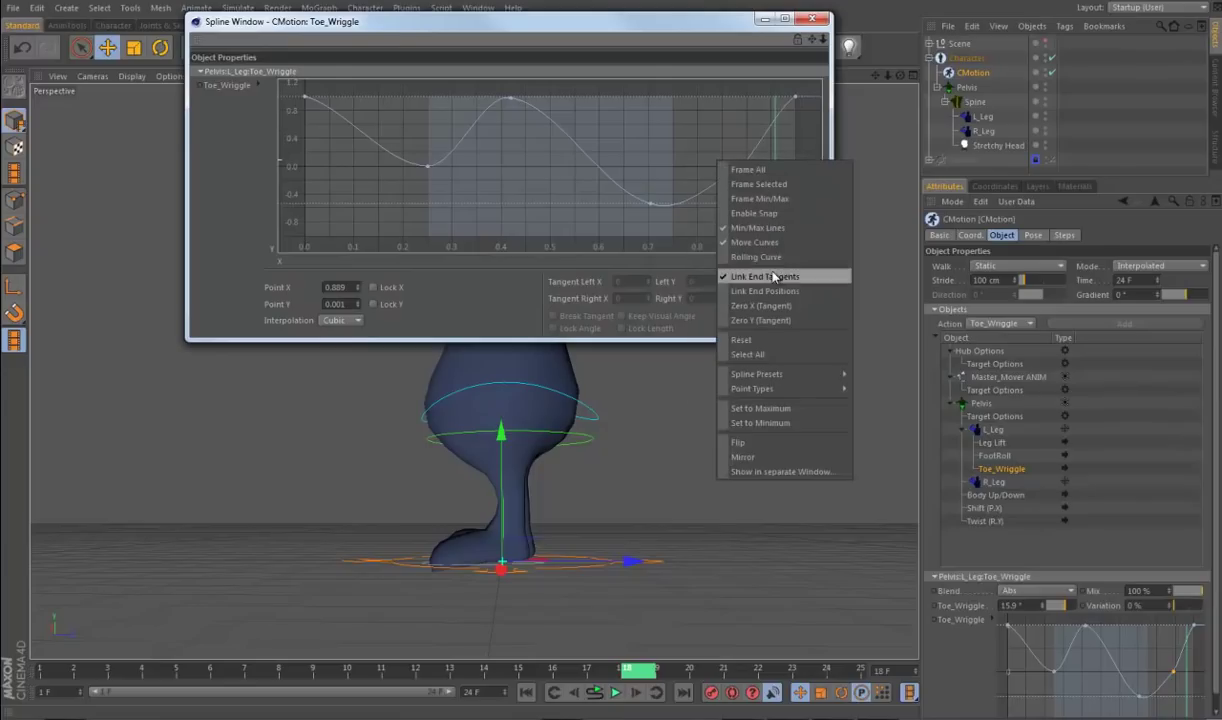
left_click(778, 291)
Step: Lower the Toe_Wriggle curve's linked end points and set their Y to 0
left_click_drag(795, 98, 790, 141)
left_click_drag(348, 304, 240, 304)
type("0")
key("Return")
Step: Play back the walk while viewing the feet from another angle, close the Toe_Wriggle spline window and stop the playback
left_click(616, 696)
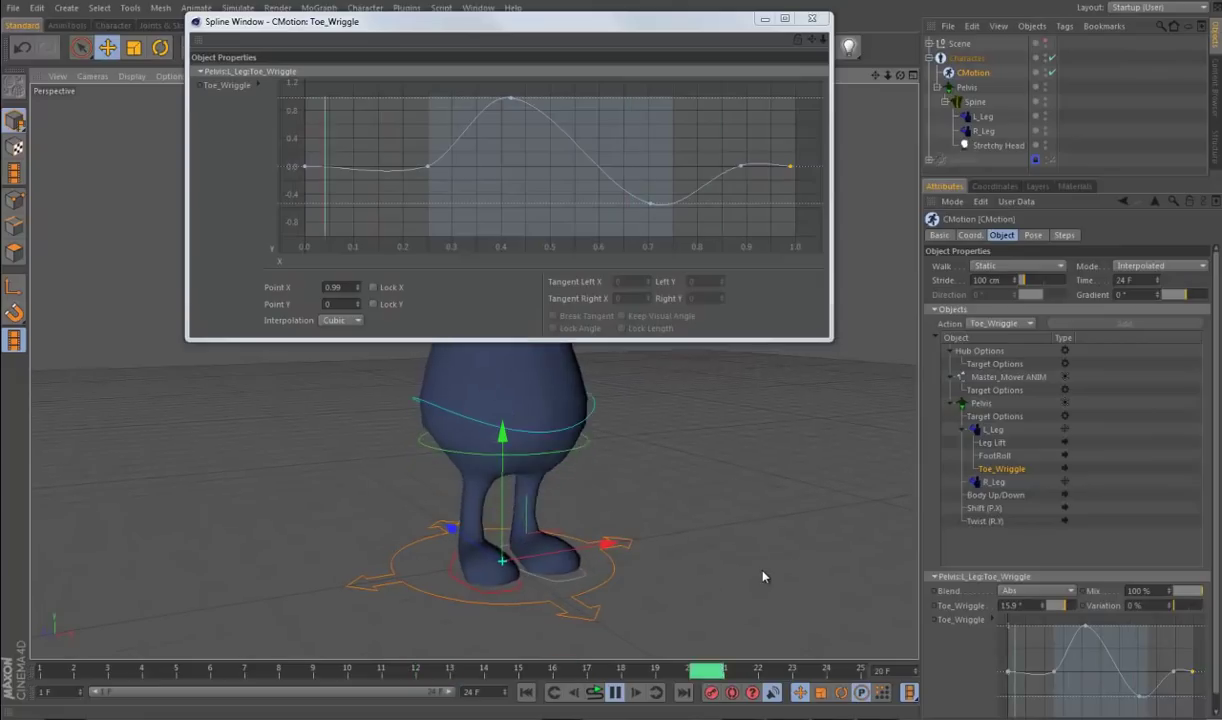
left_click_drag(730, 572, 647, 640, "alt")
left_click(812, 20)
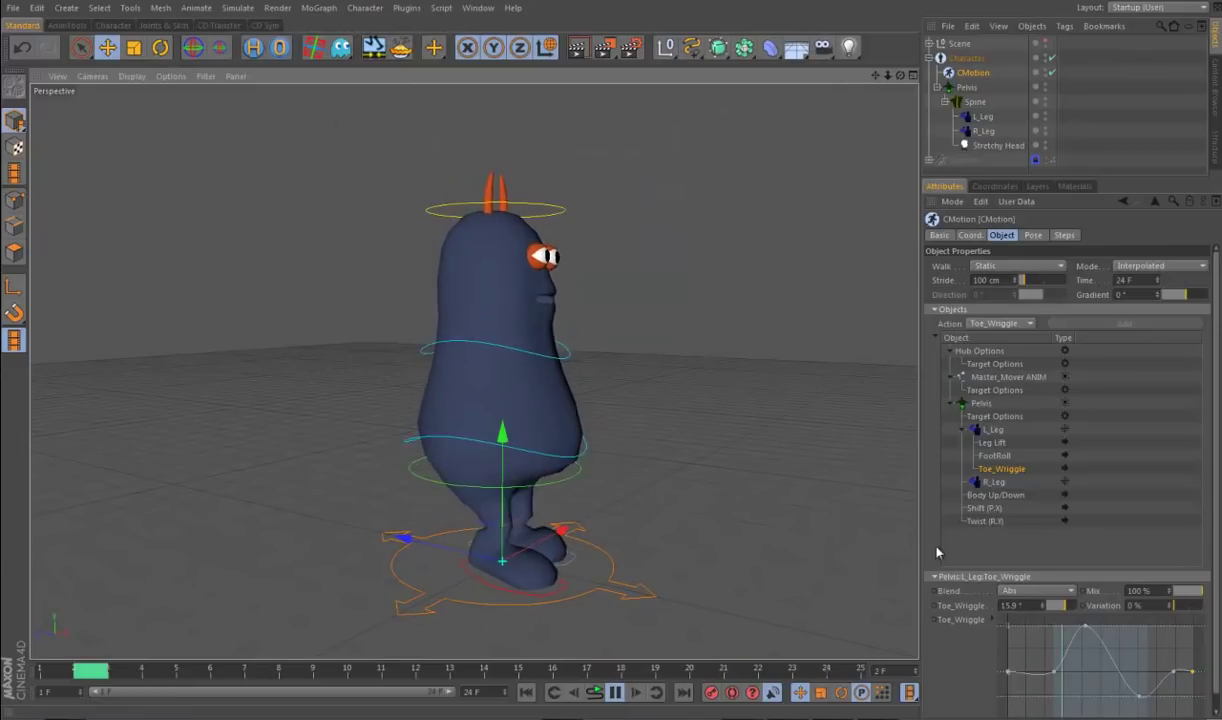
left_click(615, 692)
Step: Add two Reference actions to R_Leg
left_click(994, 483)
left_click(996, 323)
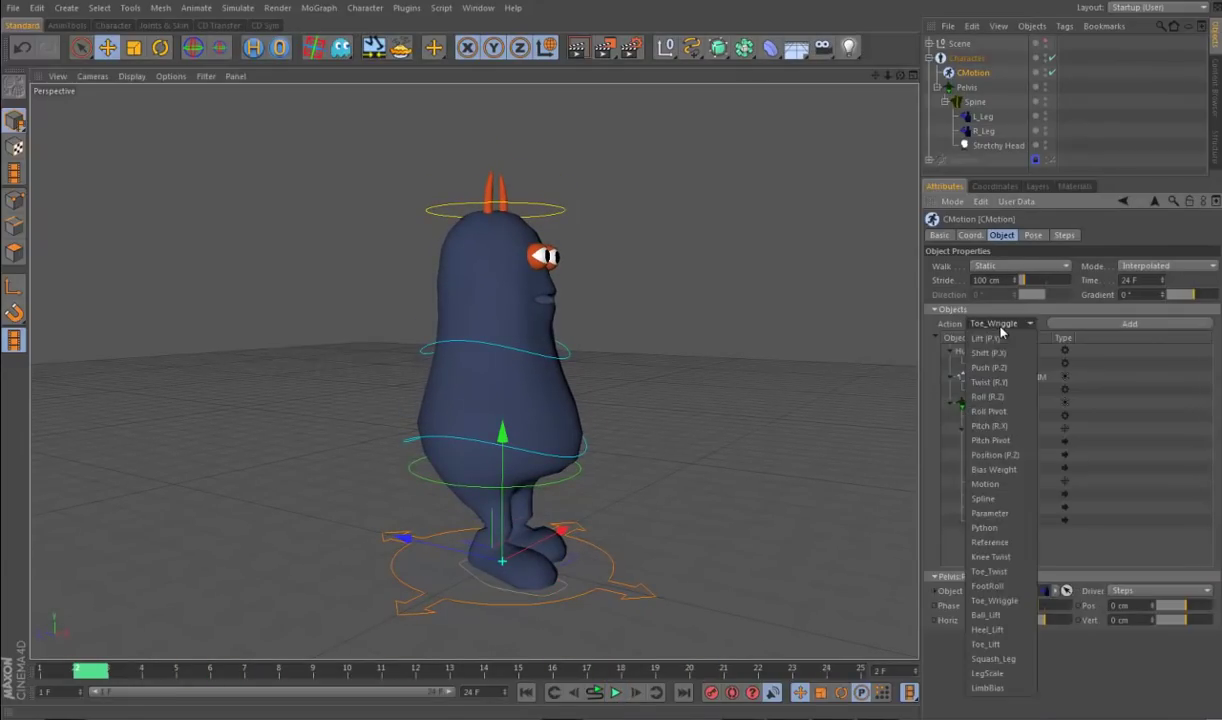
left_click(1005, 548)
left_click(1115, 324)
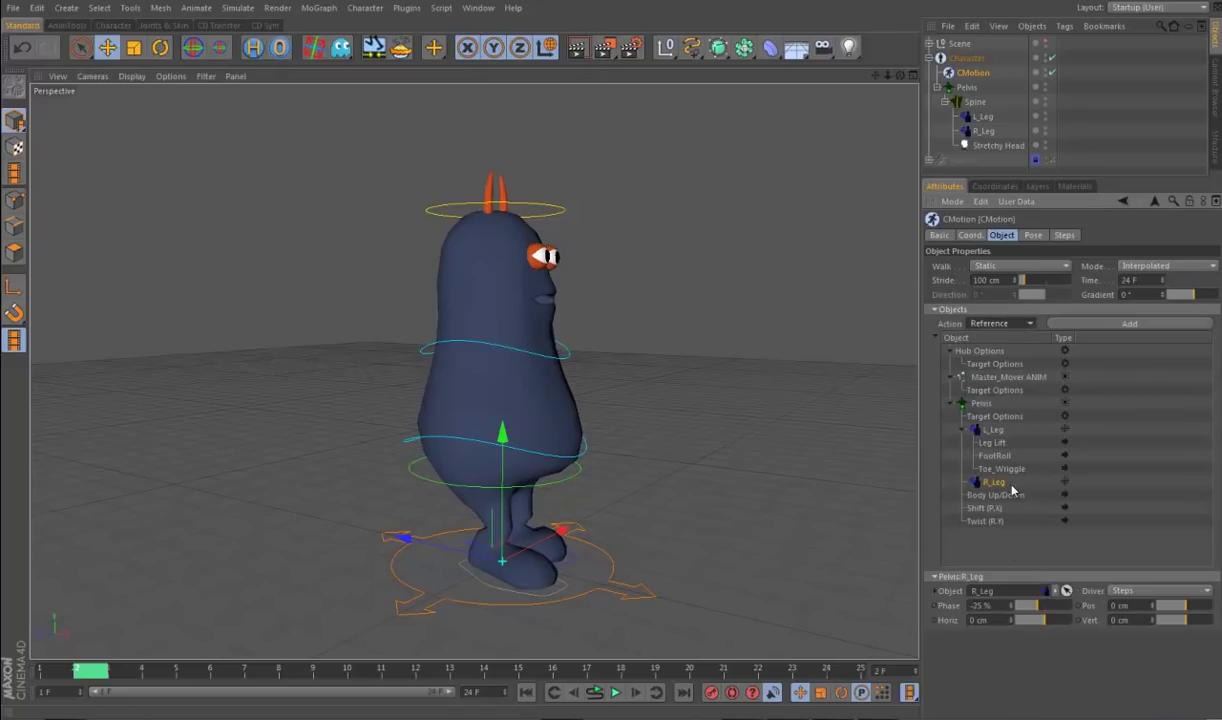
left_click(1115, 326)
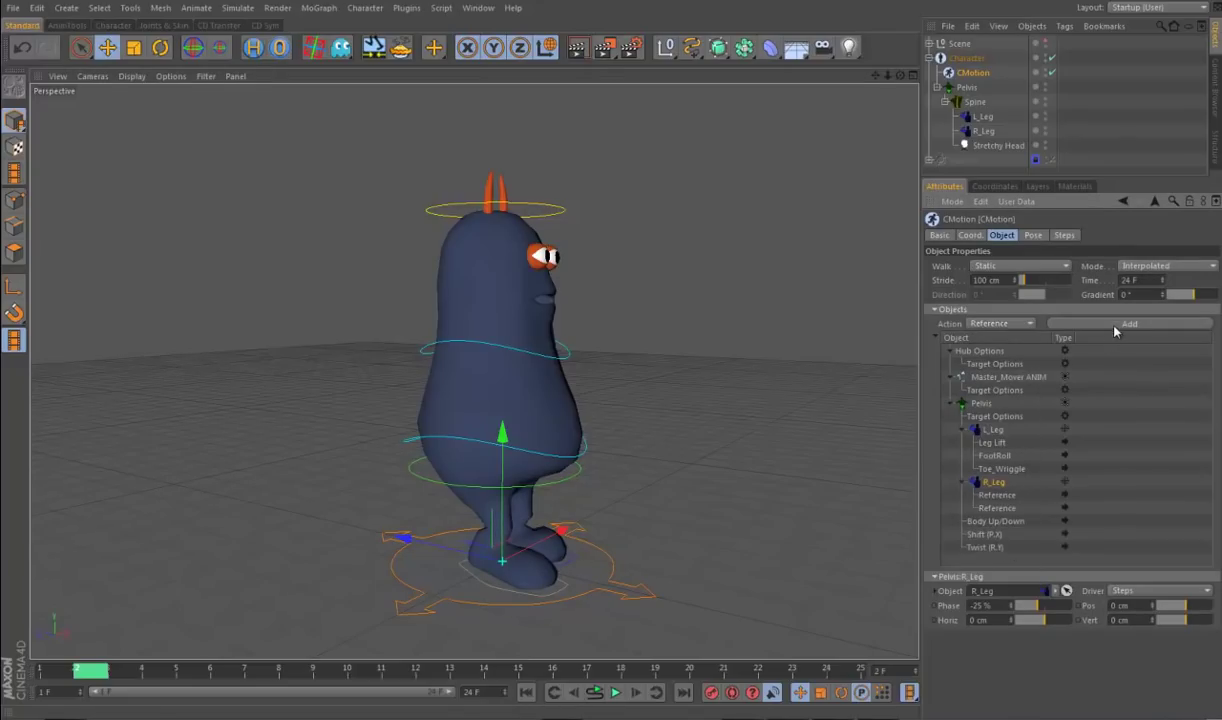
left_click(1008, 496)
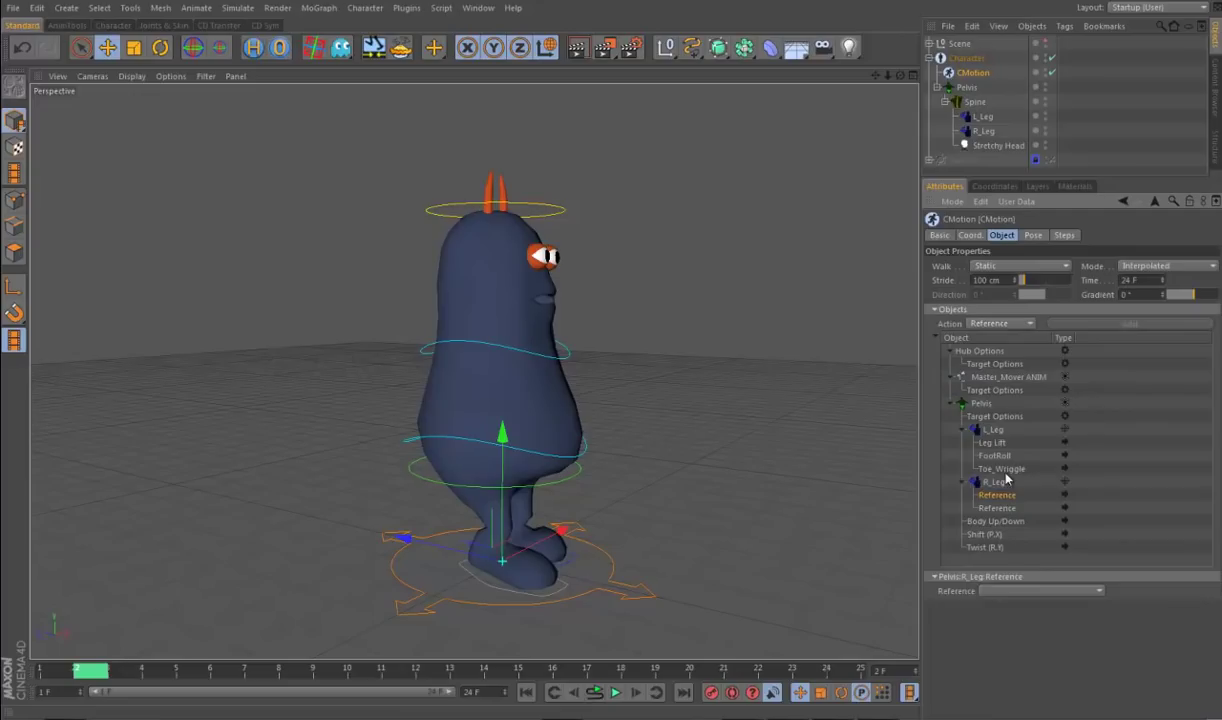
left_click(1006, 592)
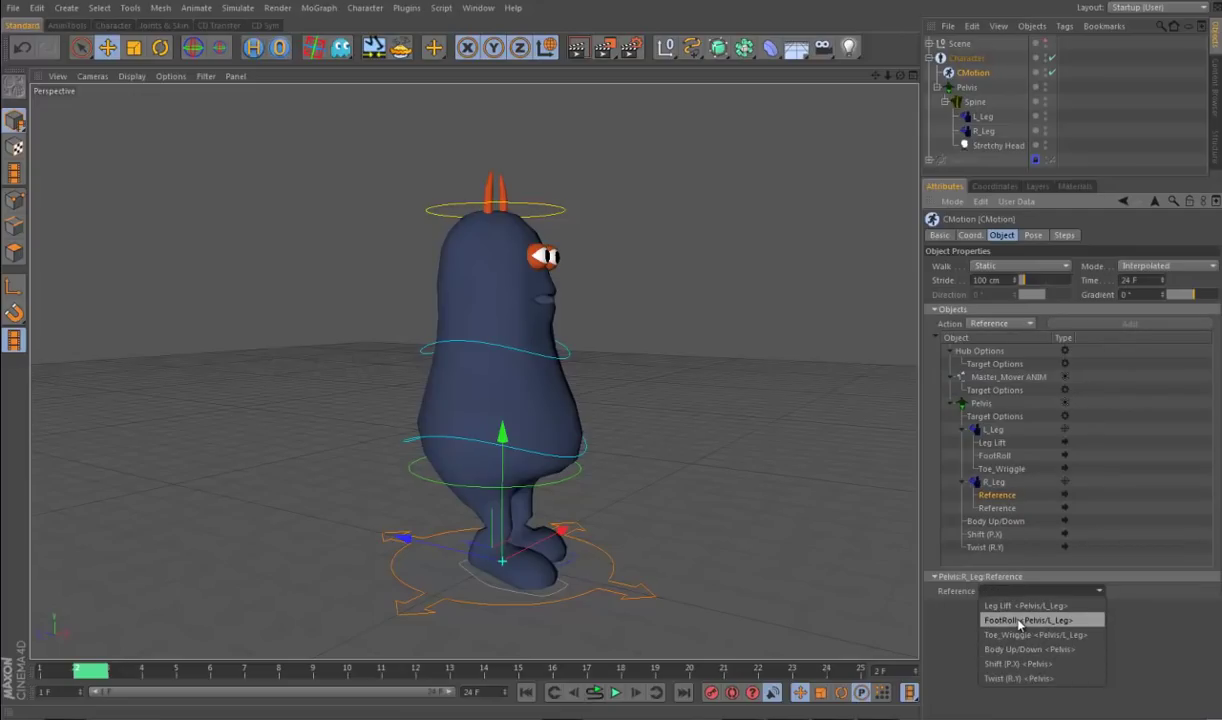
left_click(1041, 621)
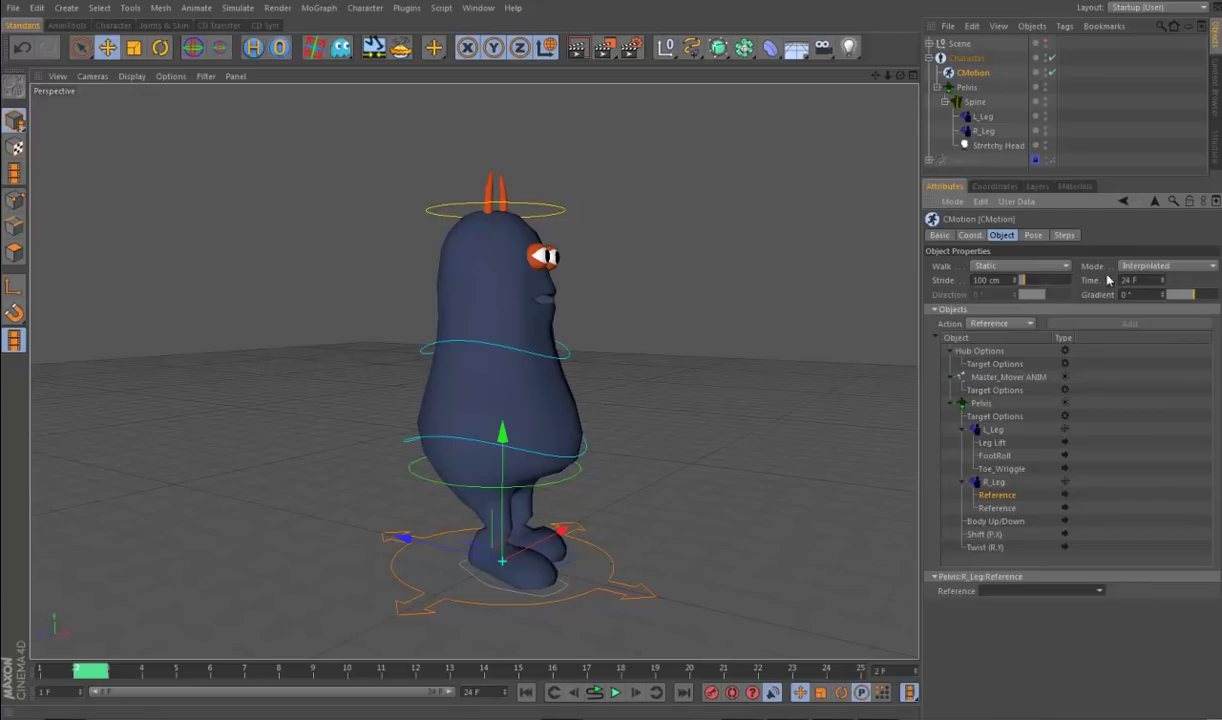
Step: Add a third Reference action to R_Leg and link the first one to L_Leg's Leg Lift
left_click(999, 483)
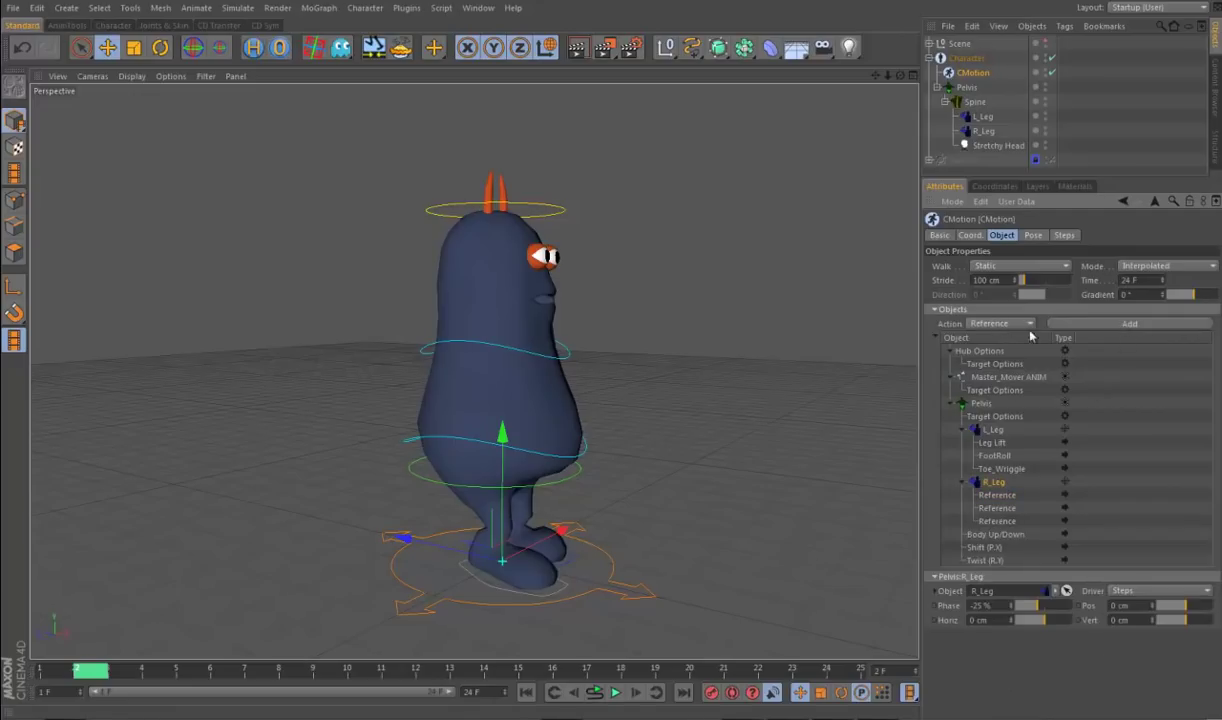
left_click(997, 495)
left_click(1031, 591)
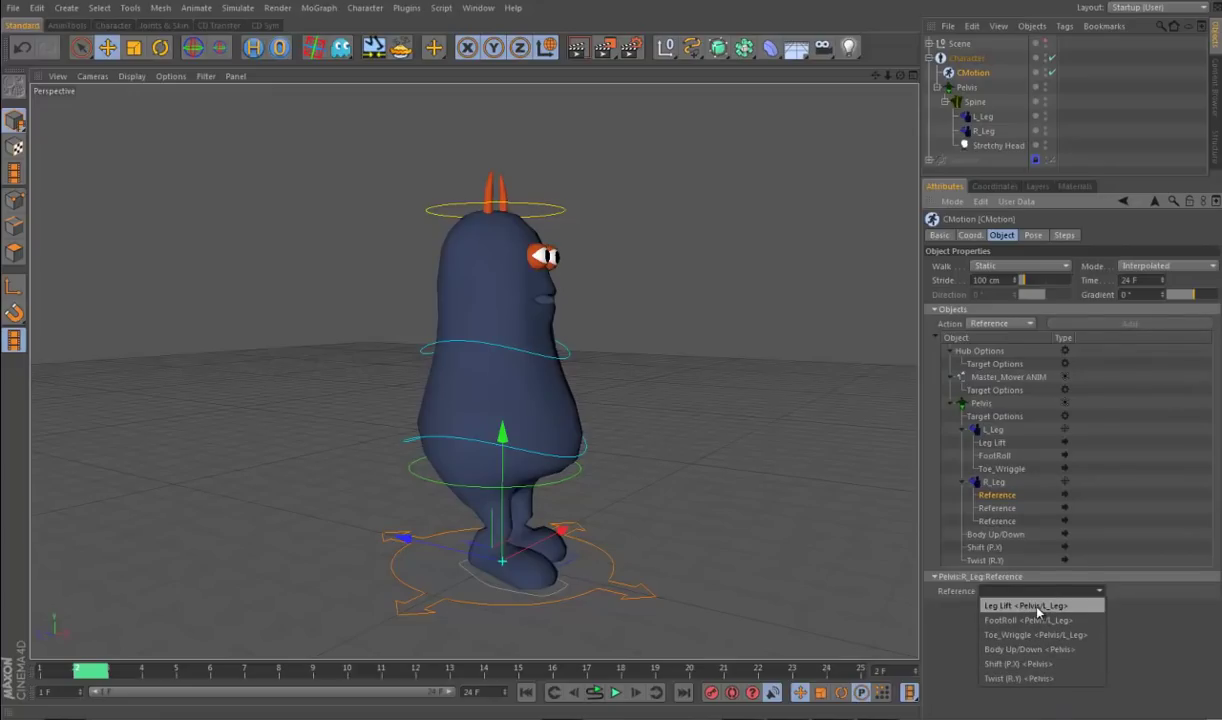
left_click(1036, 607)
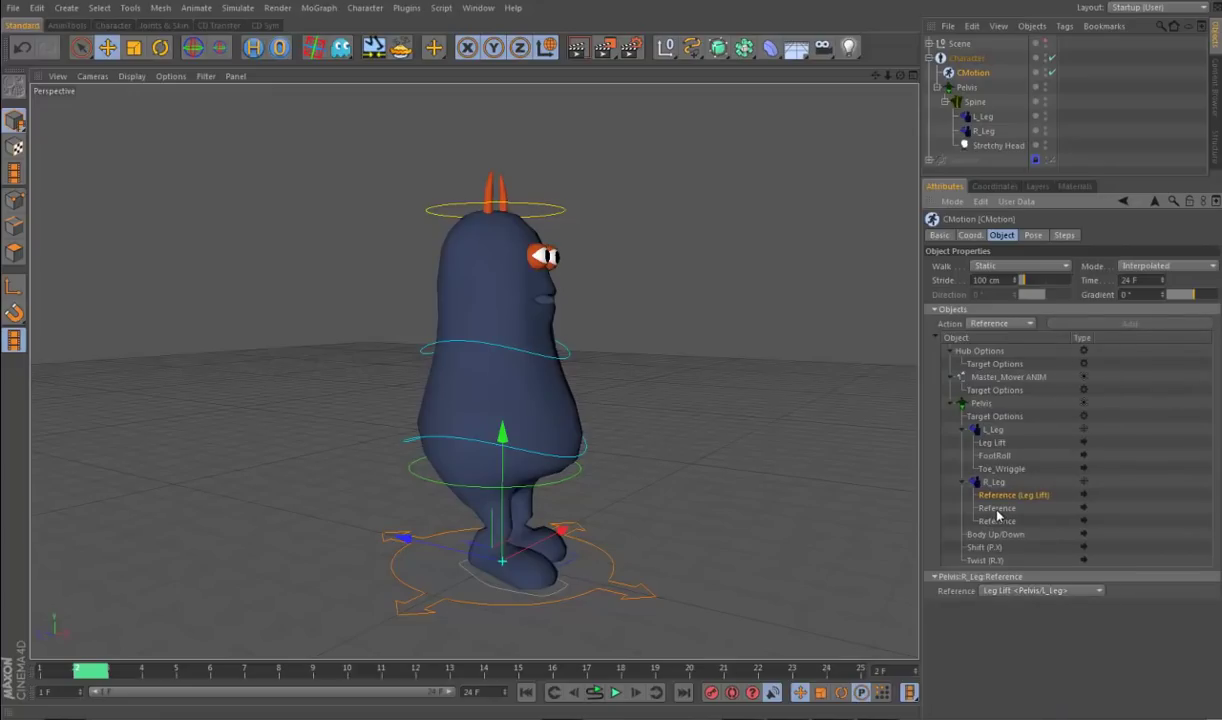
Step: Link R_Leg's second Reference action to L_Leg's FootRoll and the third to L_Leg's Toe_Wriggle
left_click(1035, 591)
left_click(1041, 620)
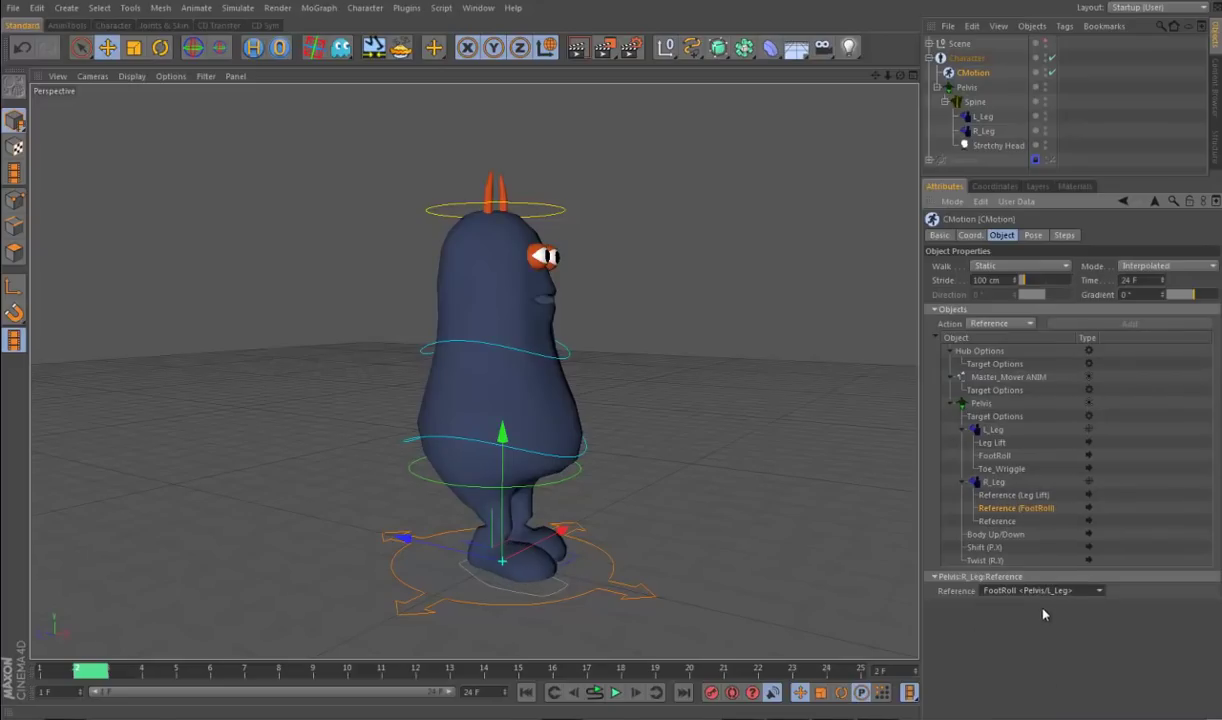
left_click(993, 522)
left_click(1035, 591)
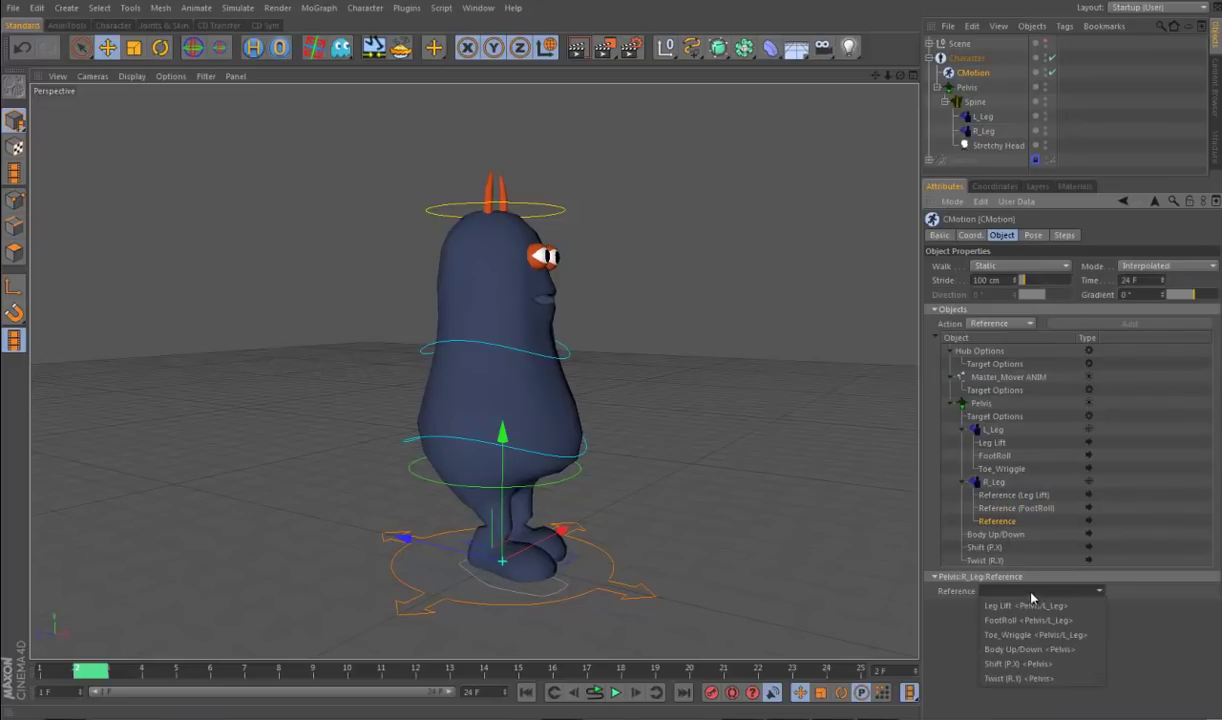
left_click(1040, 636)
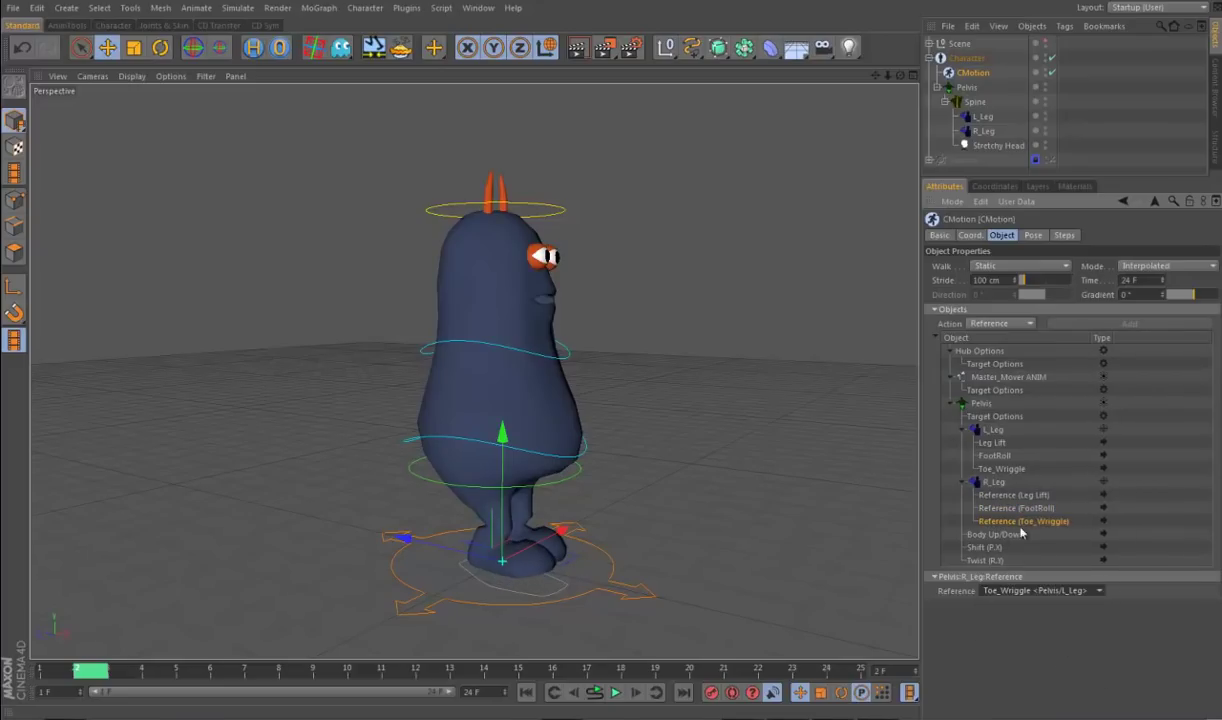
Step: Review L_Leg and its Leg Lift, FootRoll and Toe_Wriggle actions, then R_Leg's settings in the CMotion object list
left_click(988, 499)
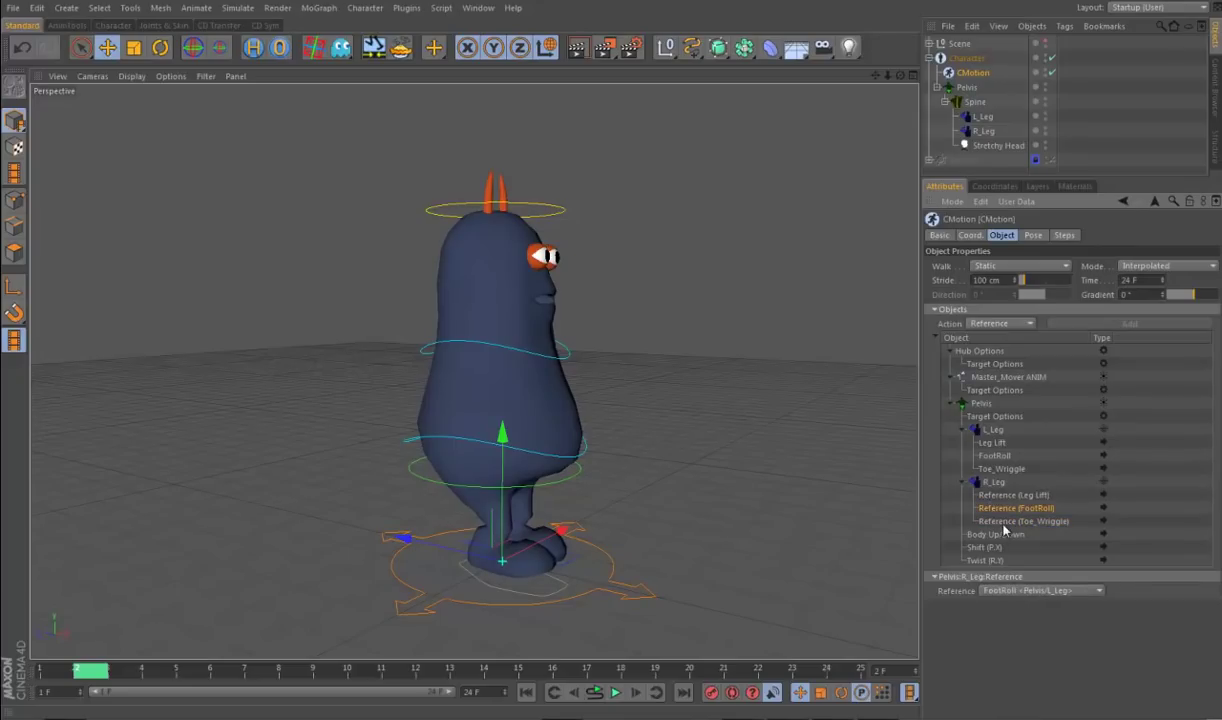
left_click(994, 432)
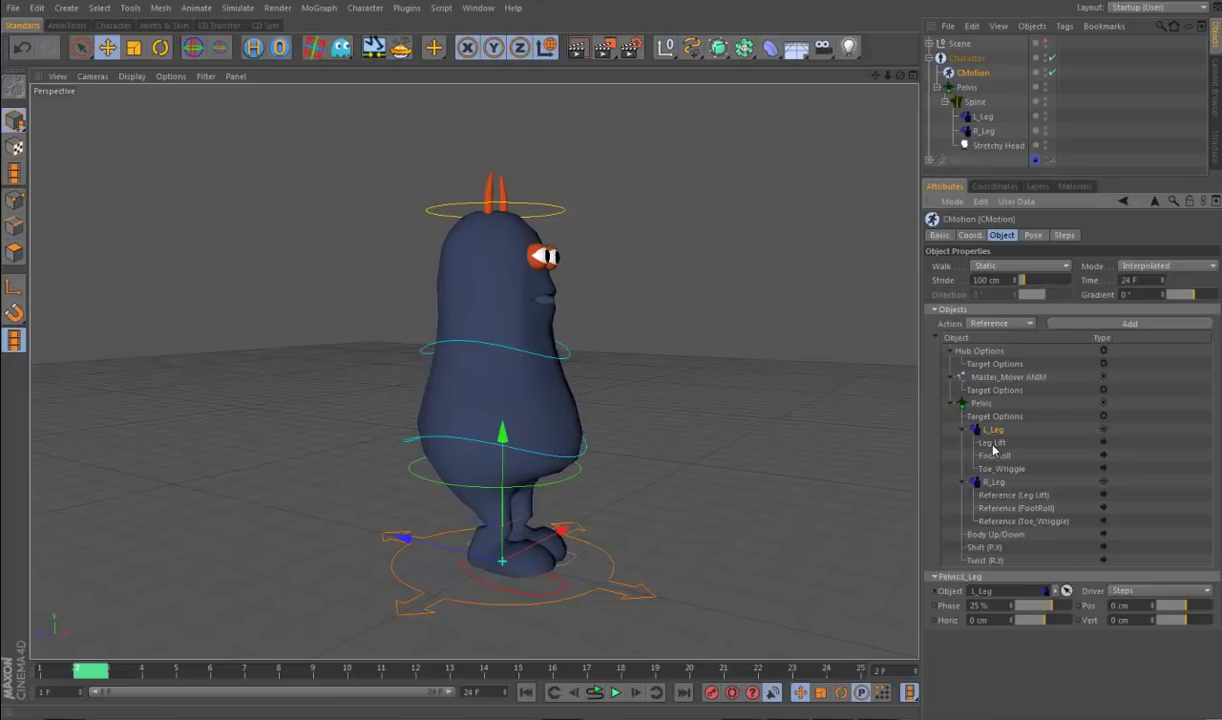
left_click(993, 445)
left_click(991, 456)
left_click(1001, 468)
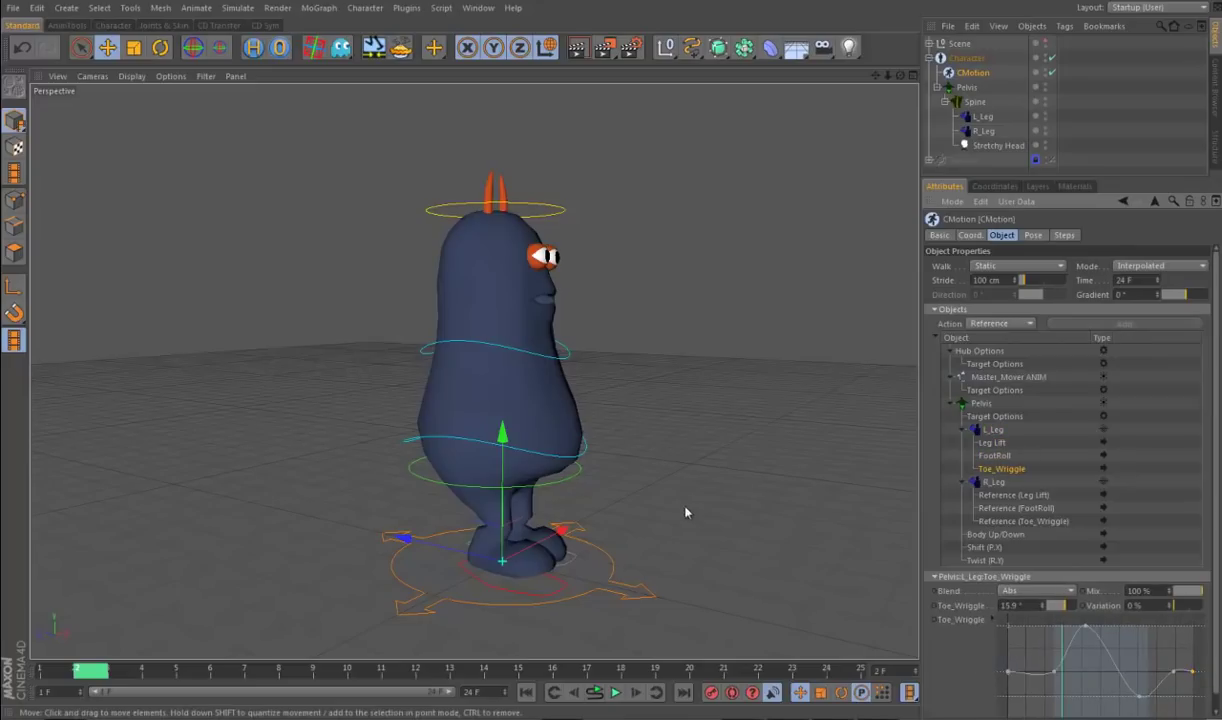
left_click_drag(731, 502, 552, 503, "alt")
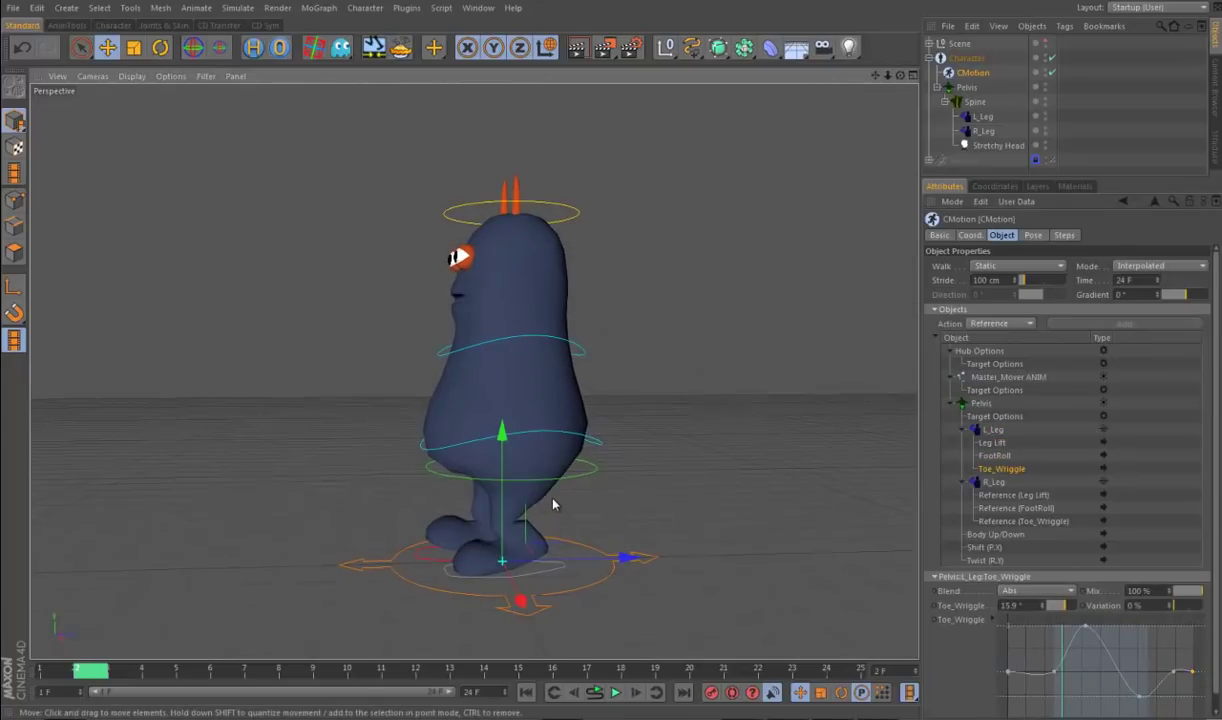
left_click(990, 483)
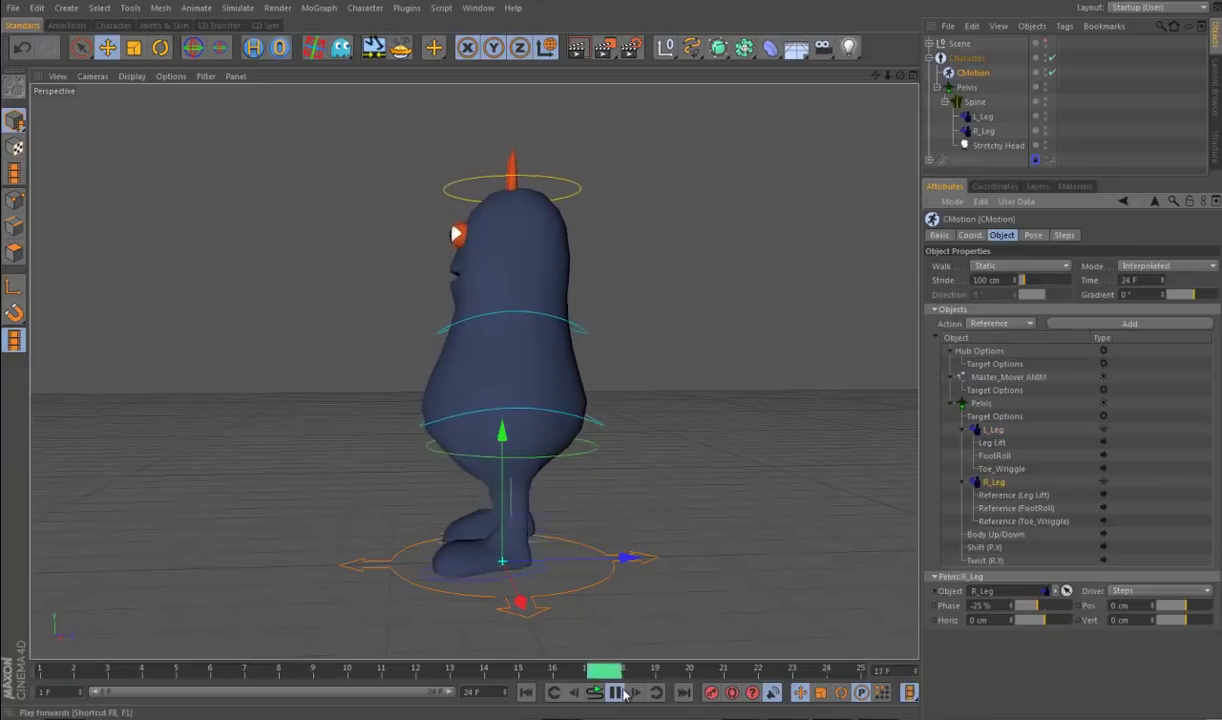
Step: Play back the walk cycle while viewing the character from several angles, then stop and return to frame 1
left_click_drag(726, 538, 581, 554, "alt")
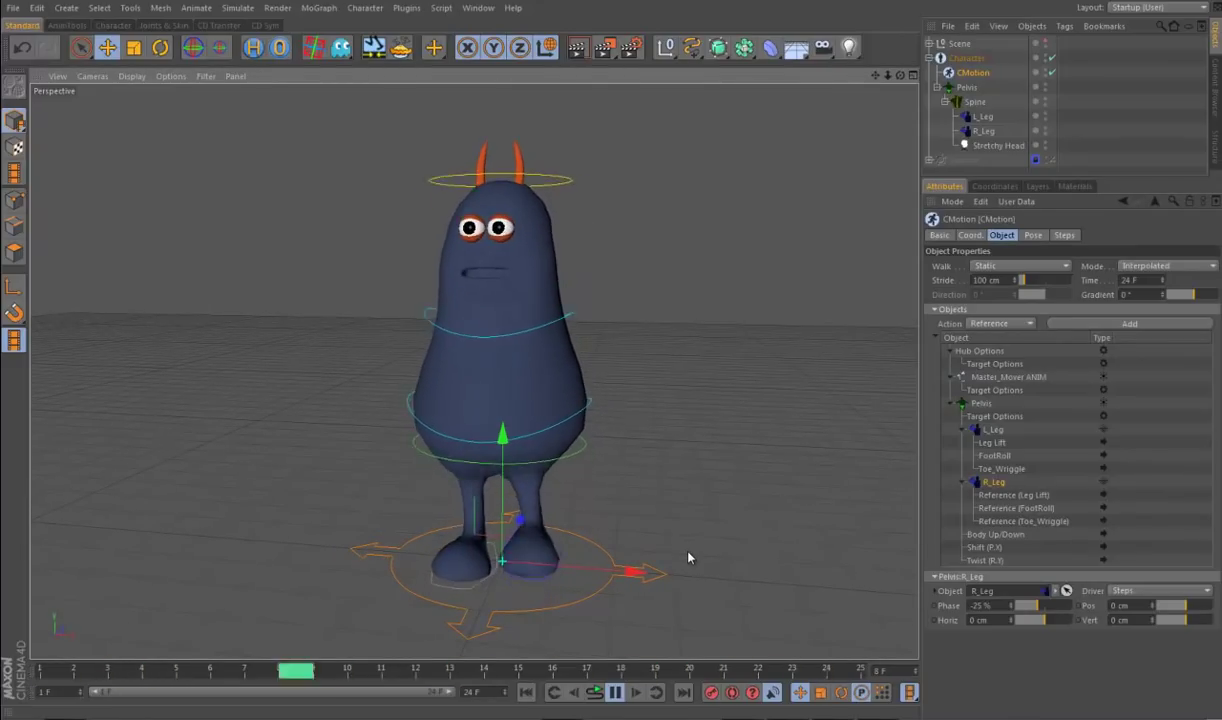
left_click_drag(709, 551, 172, 521, "alt")
left_click_drag(264, 542, 742, 534, "alt")
scroll(694, 530, "down", 5)
right_click_drag(742, 524, 772, 525, "alt")
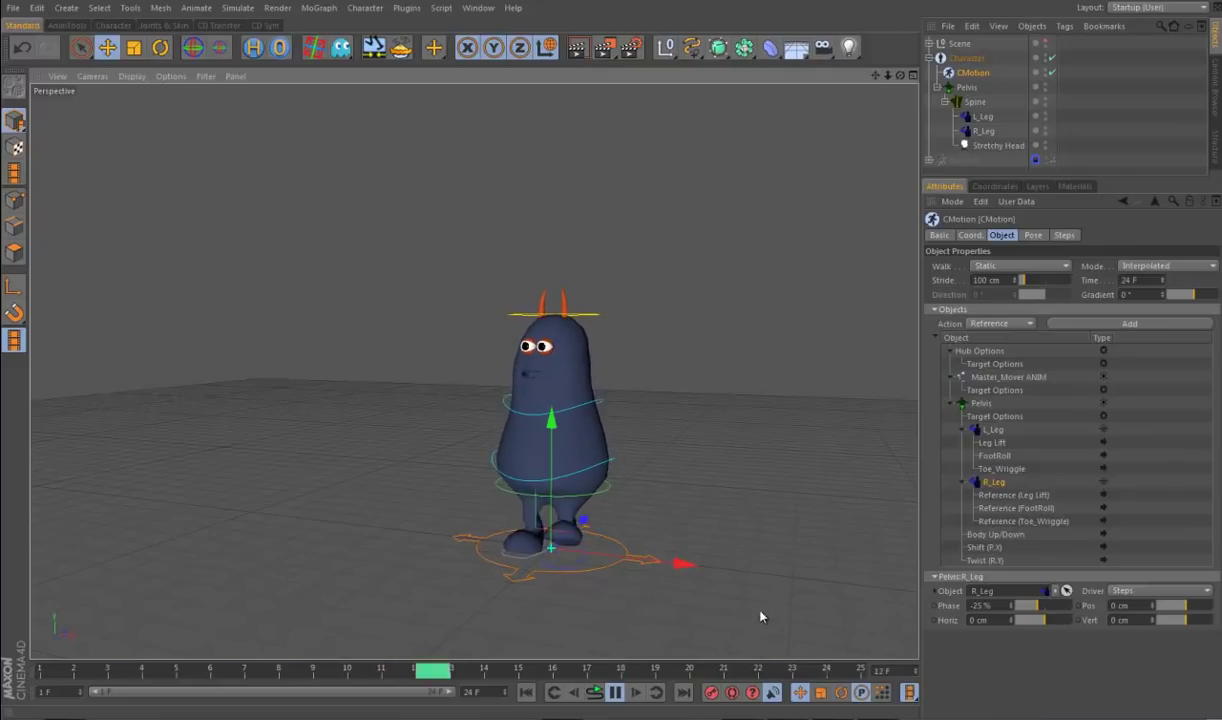
left_click_drag(316, 536, 293, 548, "alt")
right_click_drag(293, 548, 356, 543, "alt")
left_click_drag(357, 548, 327, 548, "alt")
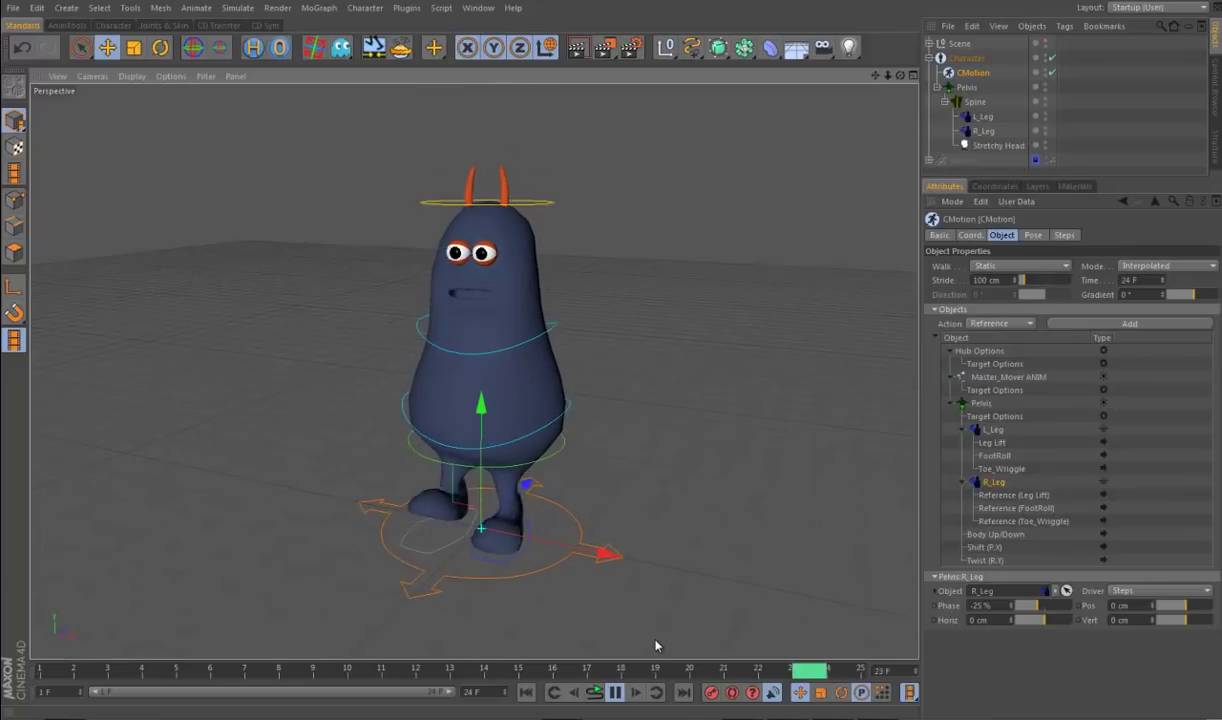
left_click(616, 694)
left_click_drag(322, 671, 45, 671)
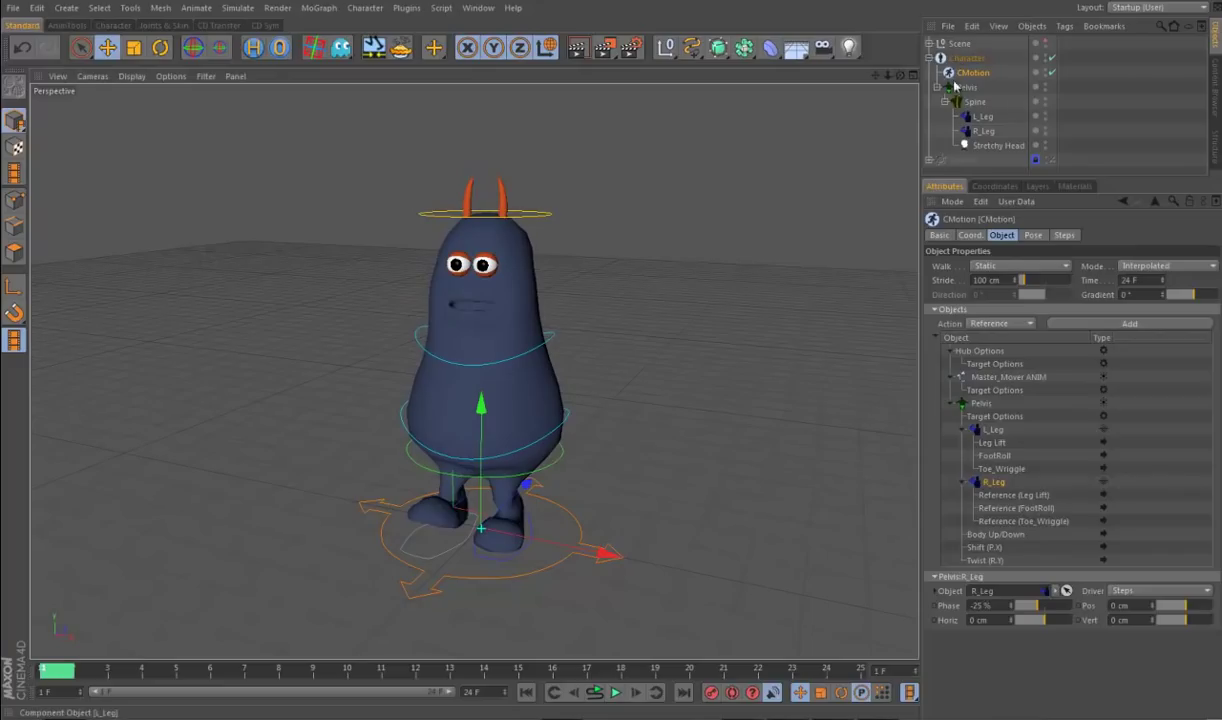
Step: Set the project's end time to 1000 F and extend the preview range to its full length
scroll(730, 440, "down", 3)
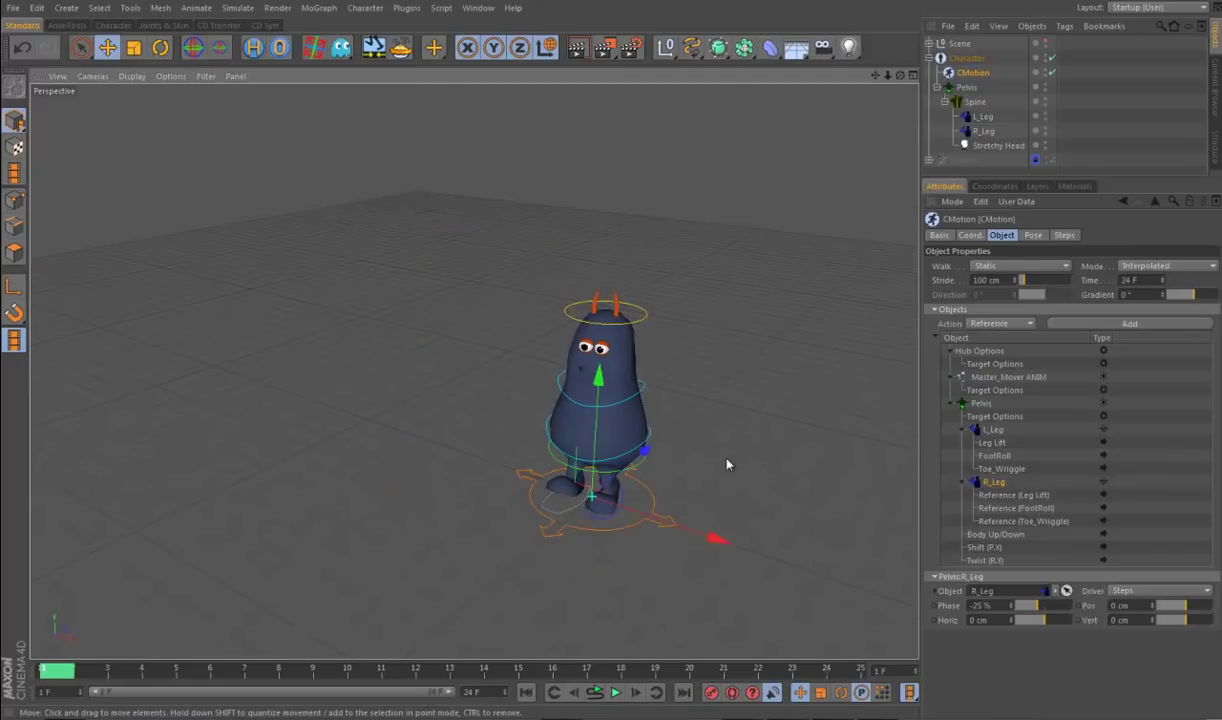
left_click_drag(494, 697, 392, 706)
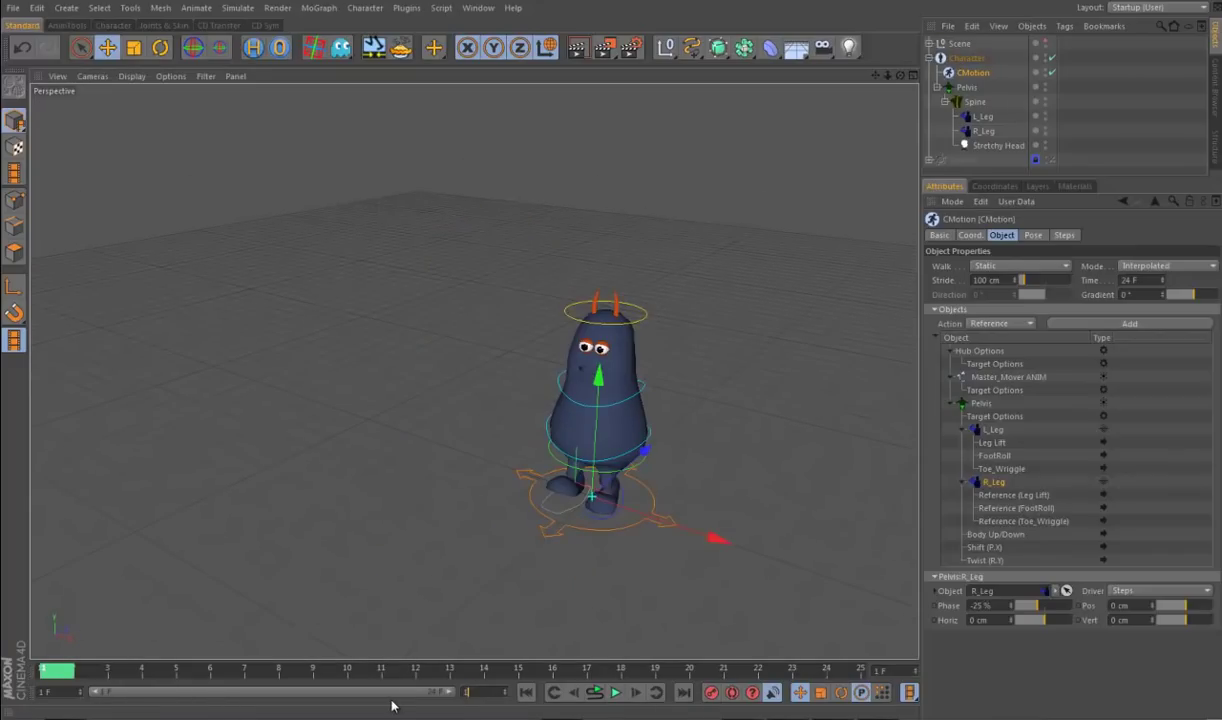
type("100")
key("Return")
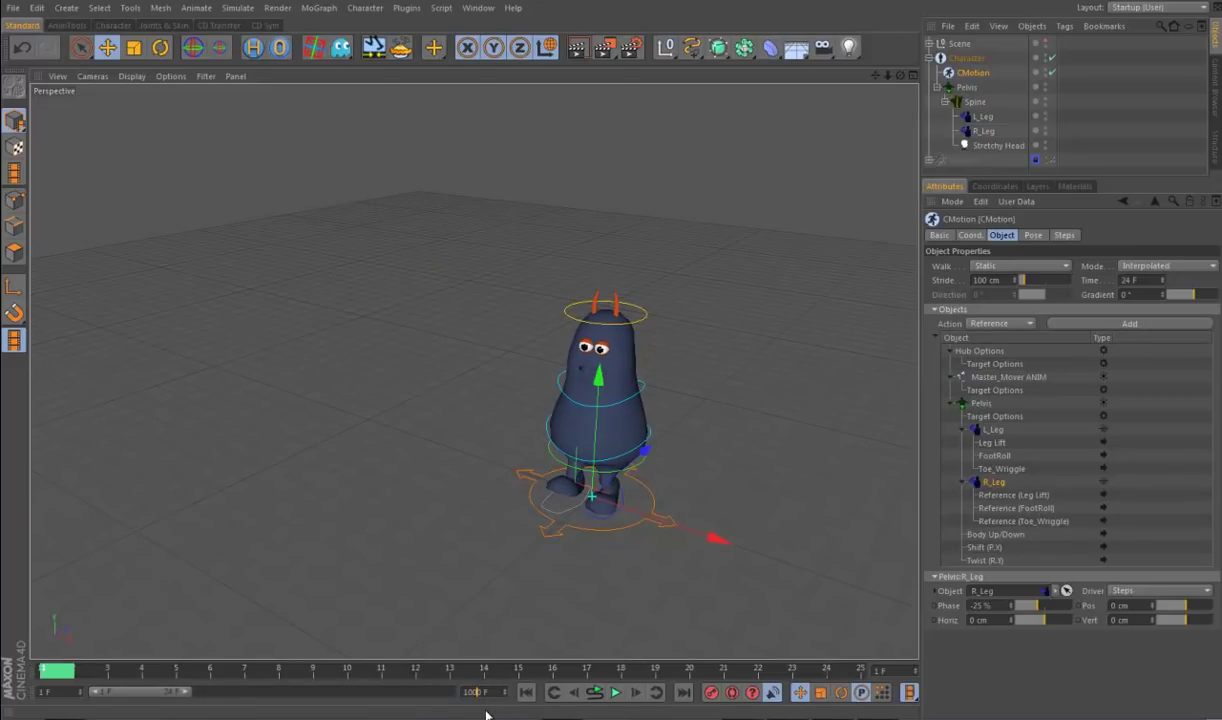
left_click_drag(131, 692, 440, 691)
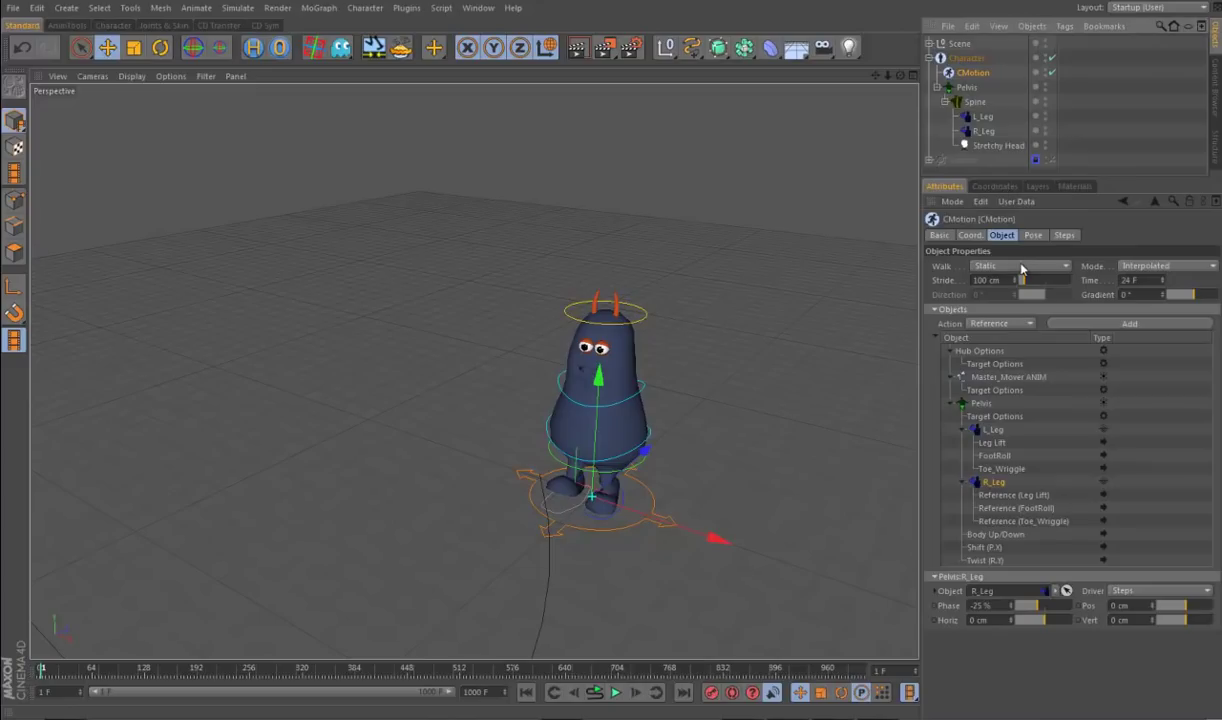
Step: Set CMotion's Walk type to Path, assign Spline Path as its path and play back the walk
left_click(950, 266)
left_click(950, 292)
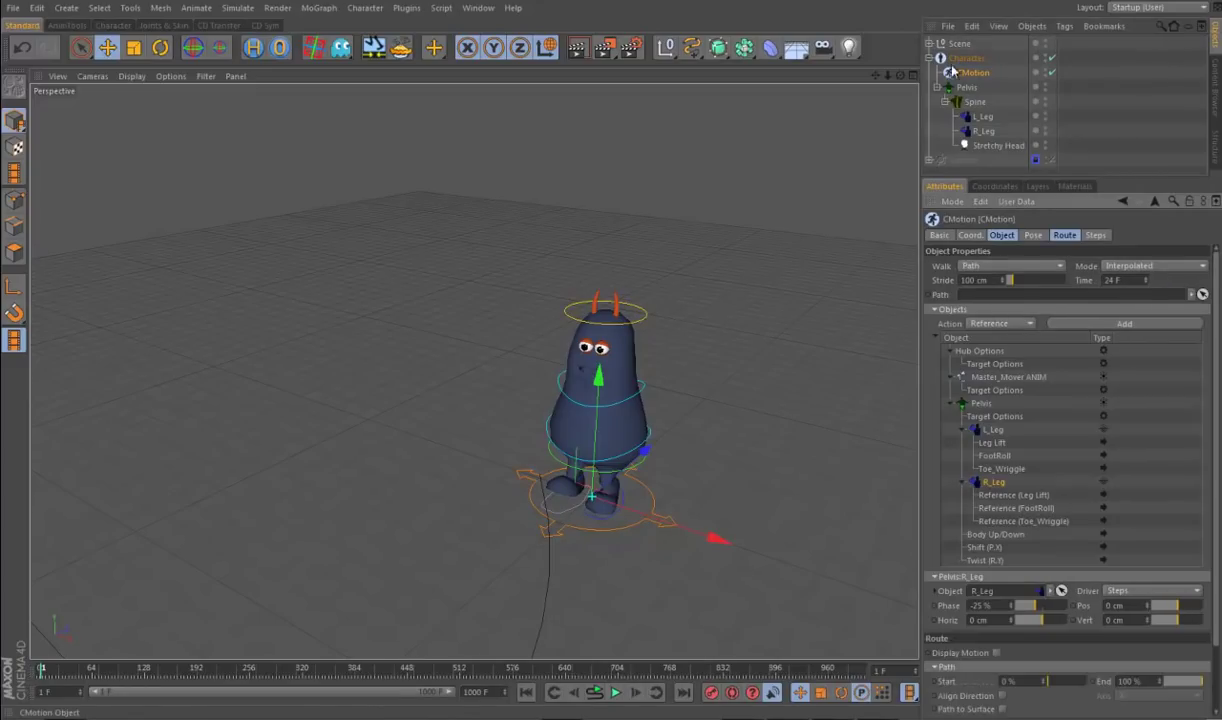
left_click(929, 44)
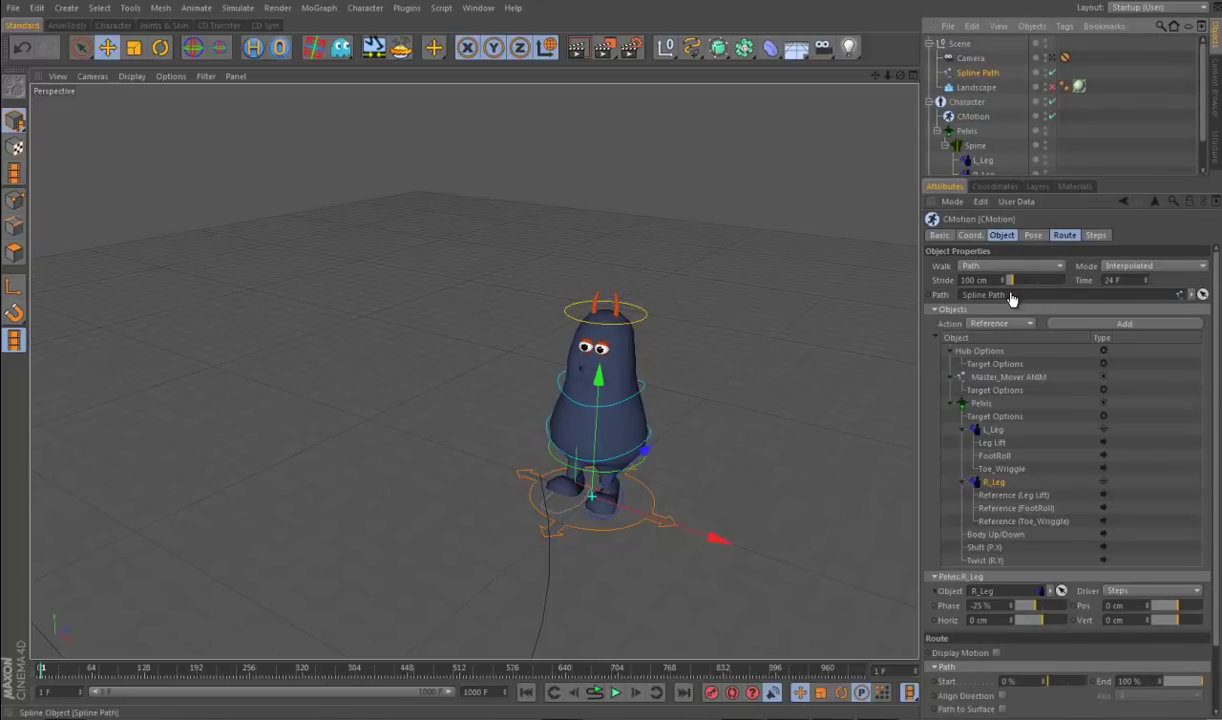
middle_click_drag(747, 458, 747, 384, "alt")
right_click_drag(747, 384, 688, 423, "alt")
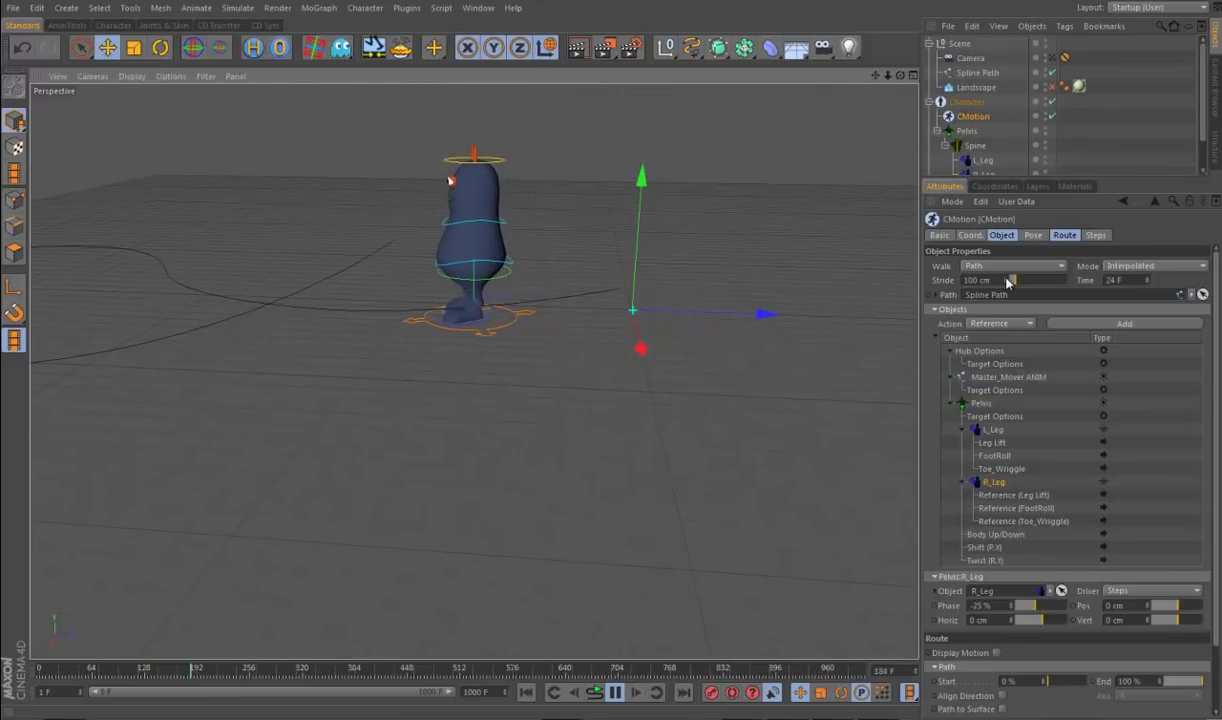
Step: Set CMotion's Stride to 140 cm and its Time to 15 F during playback
left_click_drag(1007, 276, 1002, 272)
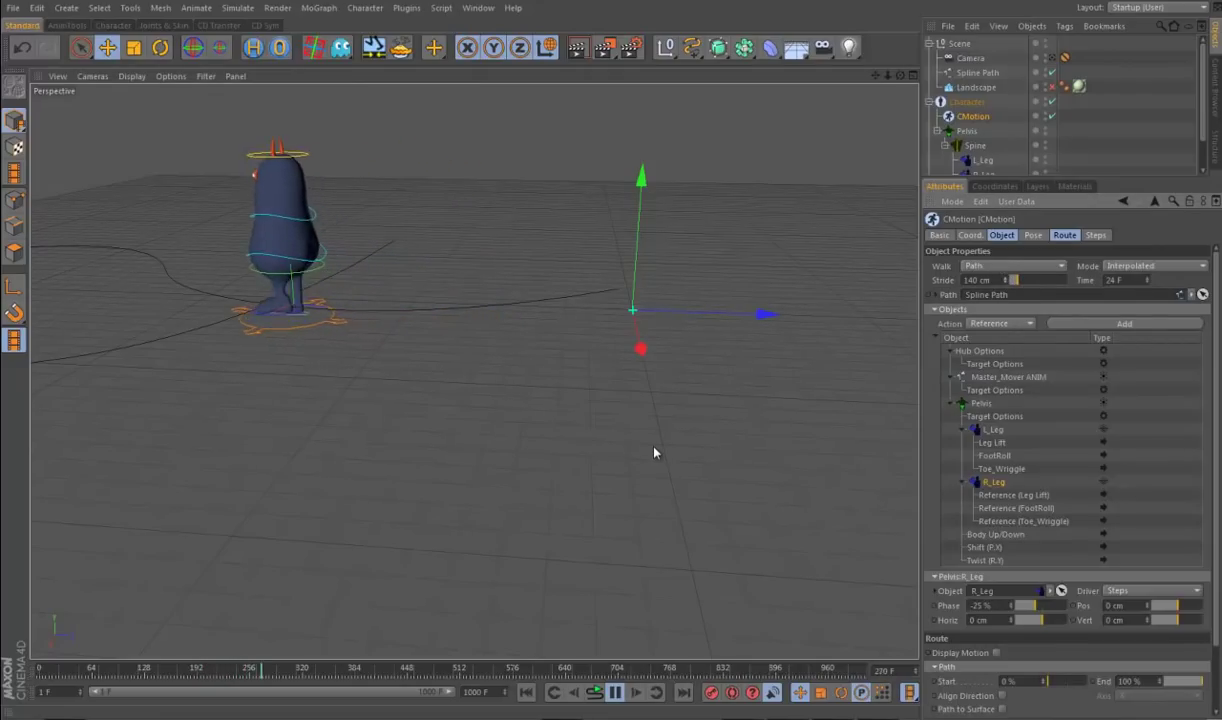
left_click_drag(775, 412, 767, 447, "alt")
middle_click_drag(767, 447, 725, 467, "alt")
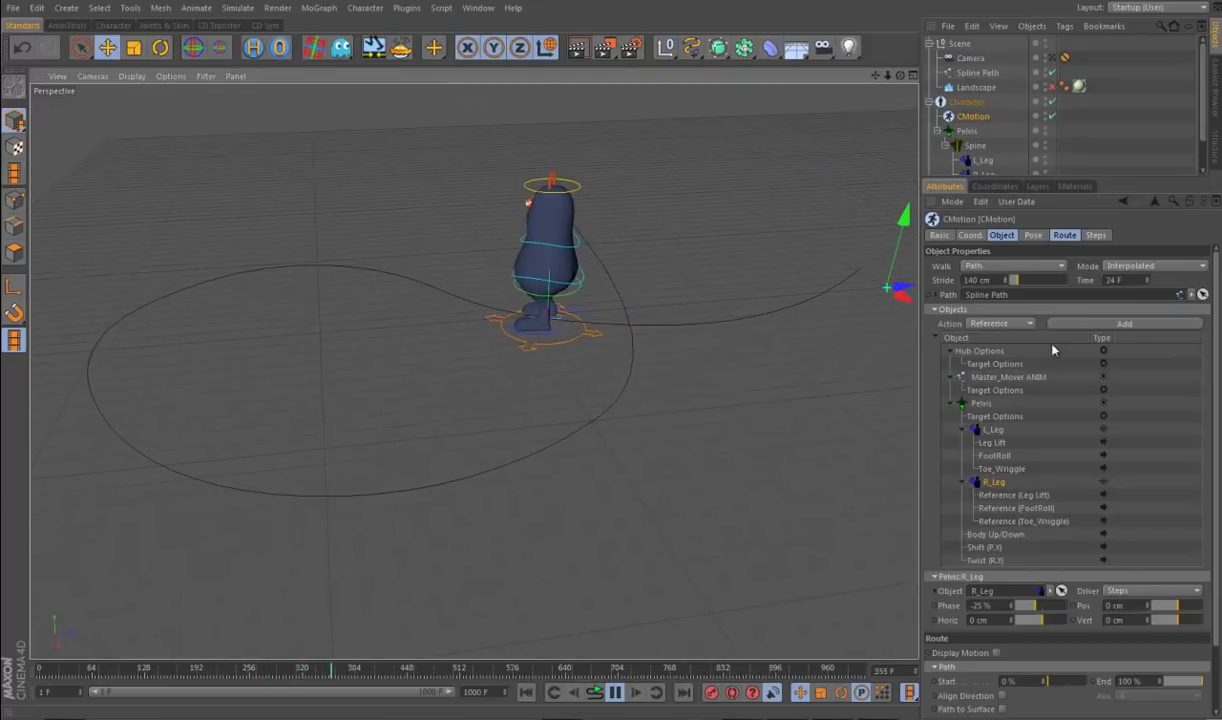
left_click_drag(1148, 290, 1147, 293)
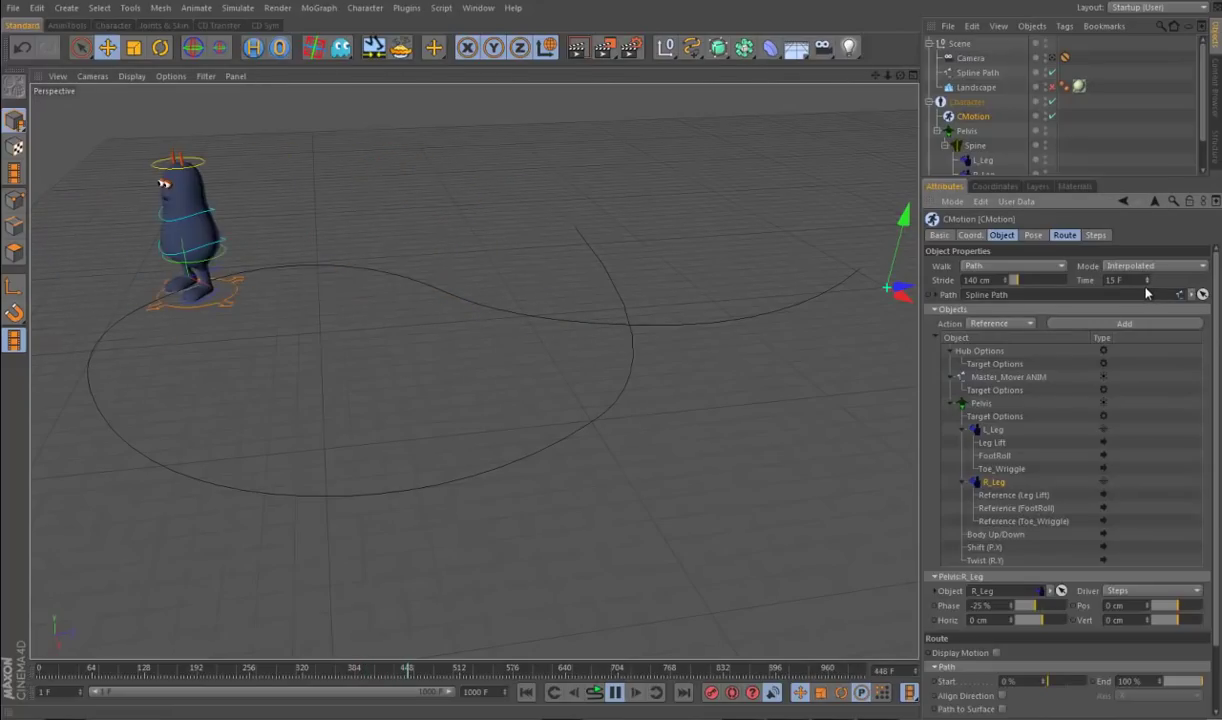
scroll(540, 573, "up", 3)
scroll(540, 578, "down", 3)
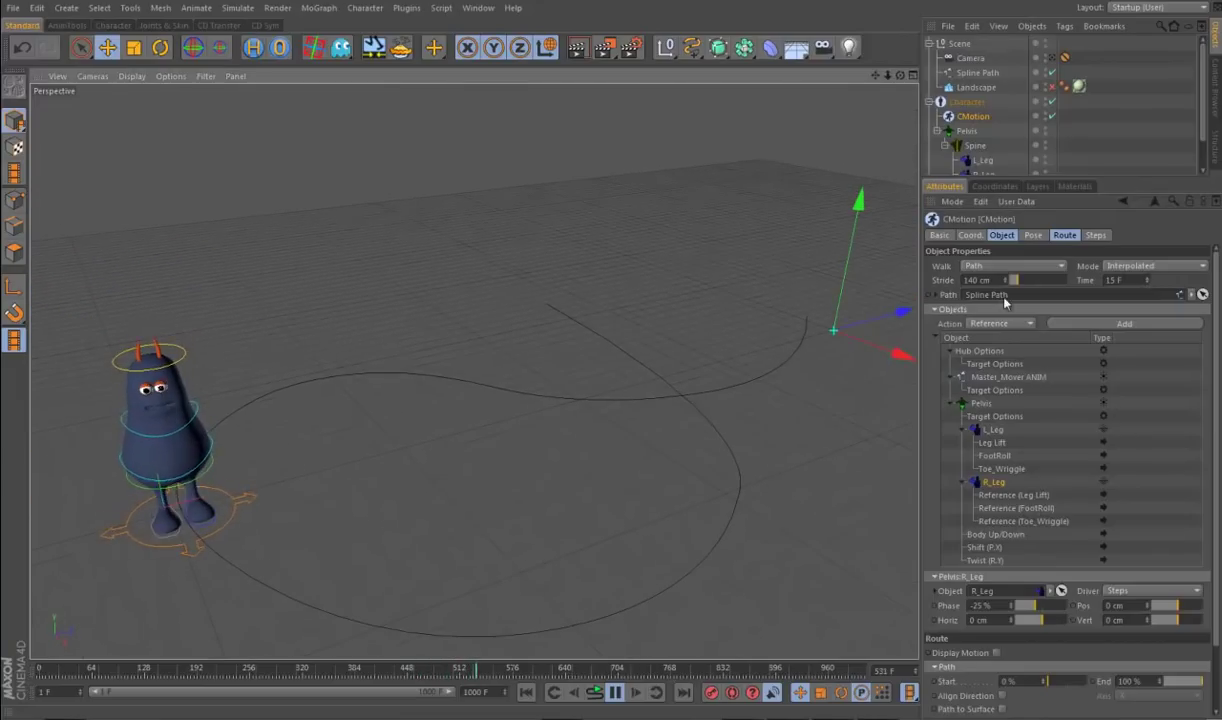
Step: Increase CMotion's Stride to 179 cm while watching the walk along the path
left_click_drag(1018, 281, 1021, 281)
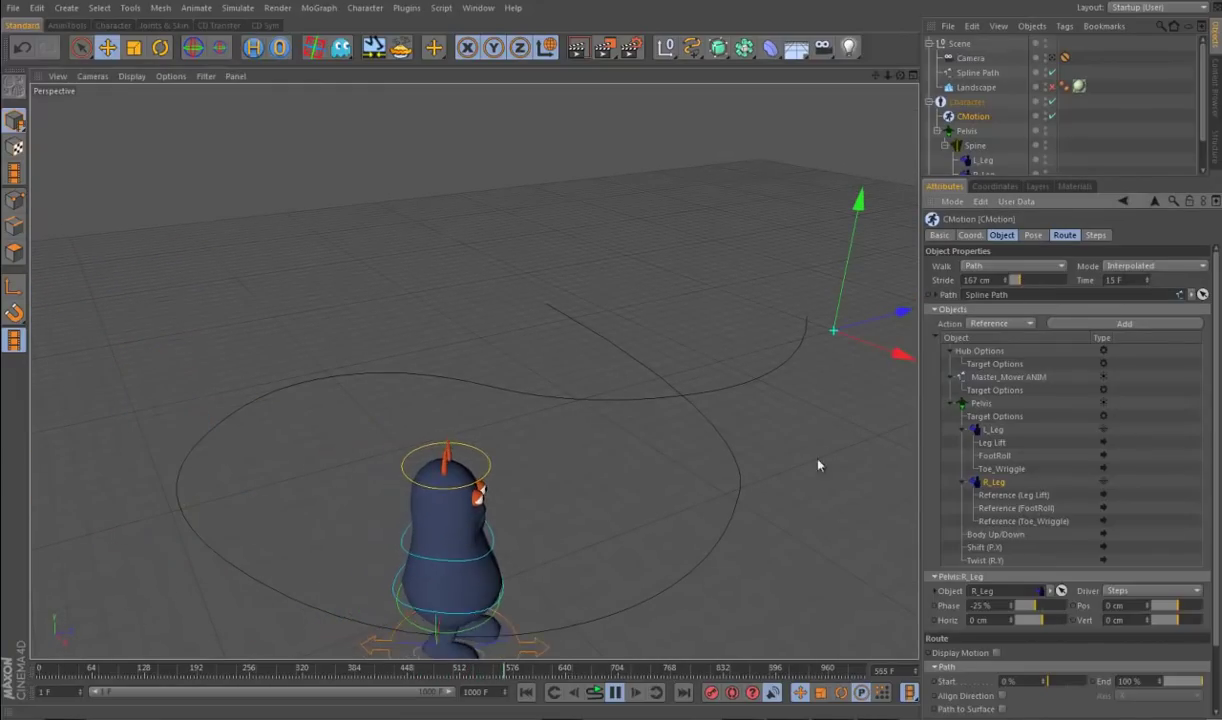
left_click_drag(766, 511, 716, 512, "alt")
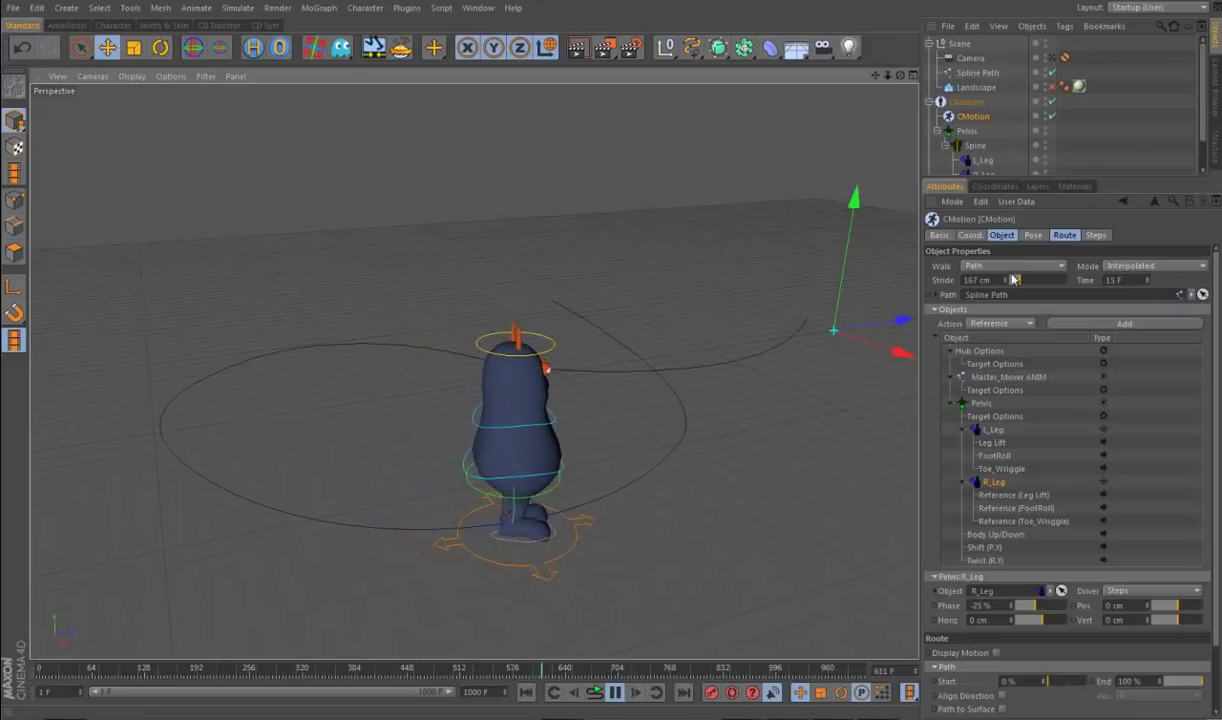
left_click_drag(1006, 281, 1006, 273)
left_click_drag(800, 497, 742, 532, "alt")
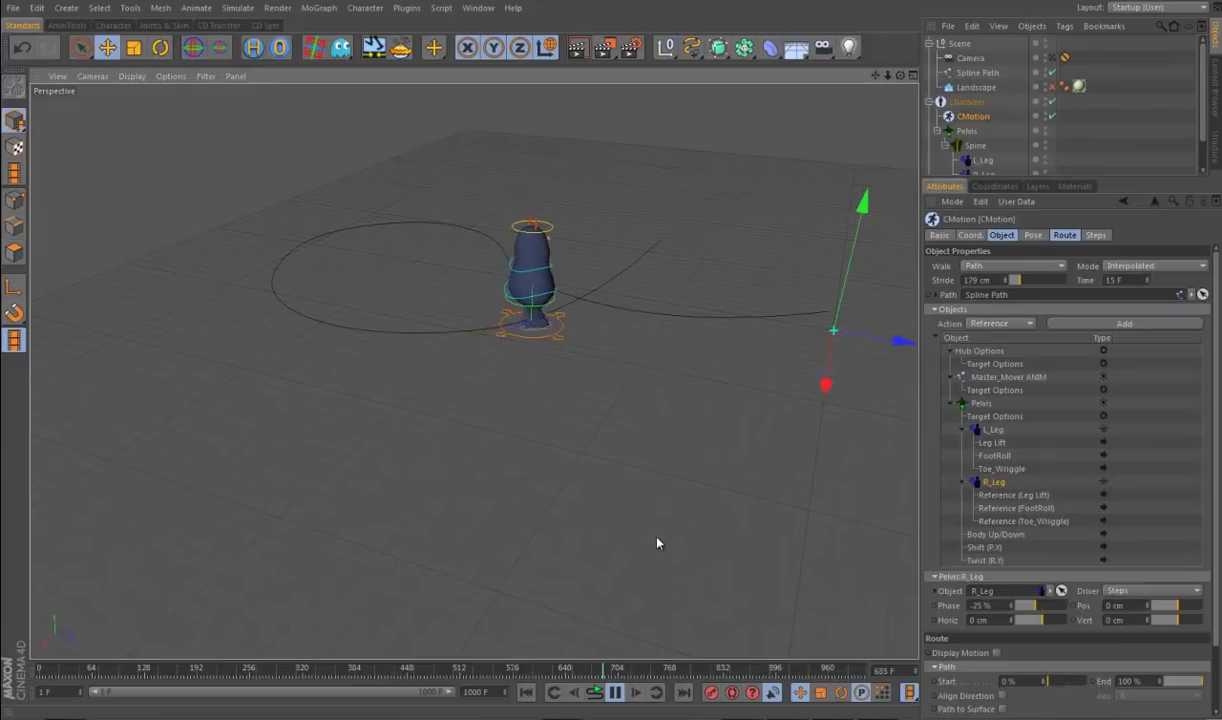
Step: Watch the character walk along the spline from different angles, replaying parts of the timeline
scroll(677, 569, "up", 4)
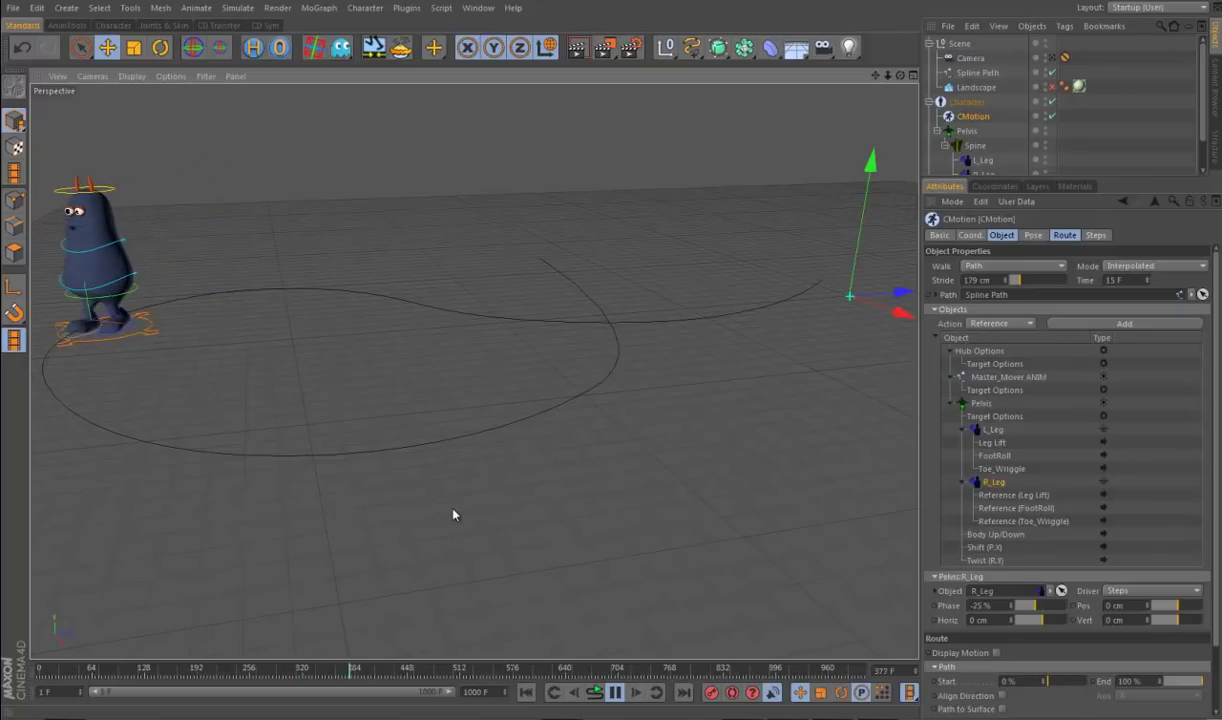
scroll(363, 528, "down", 2)
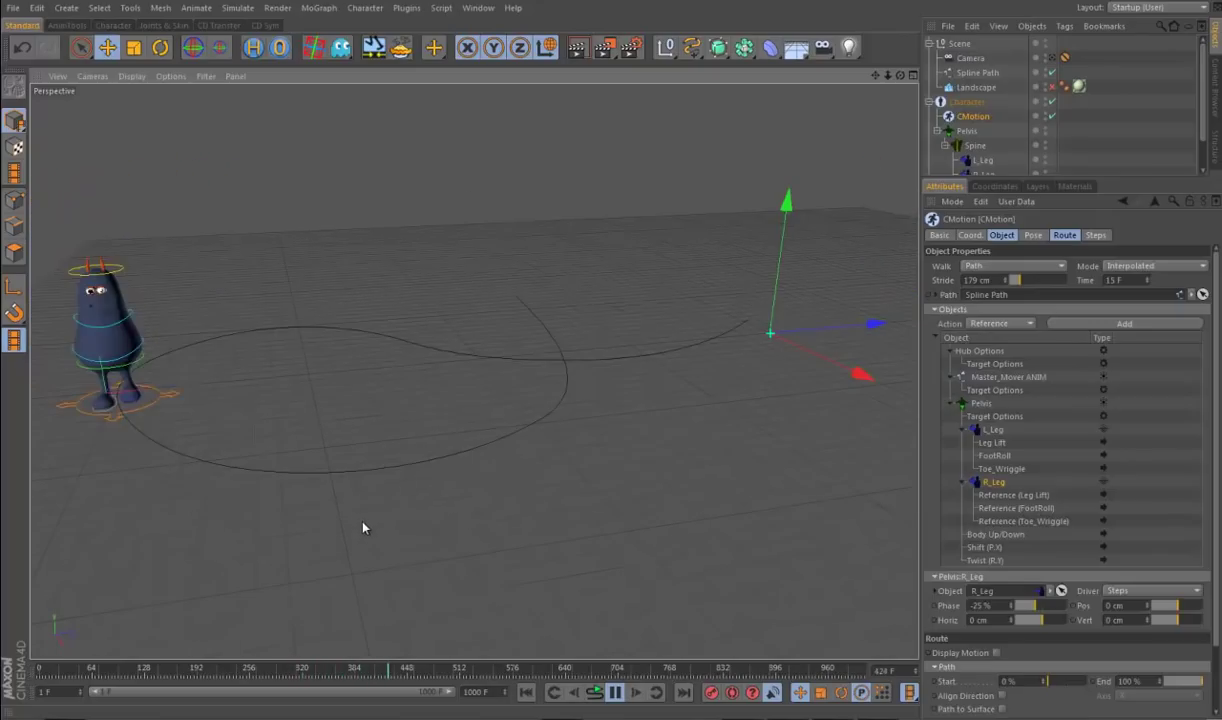
scroll(409, 528, "up", 2)
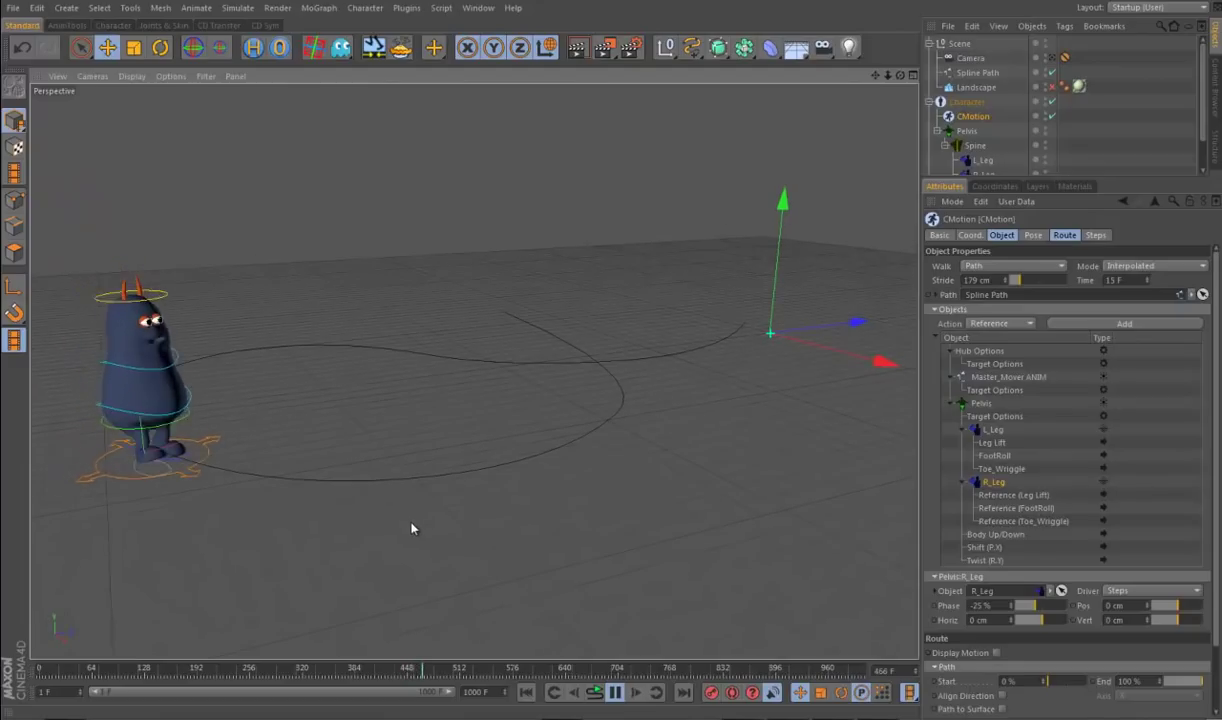
scroll(409, 528, "up", 1)
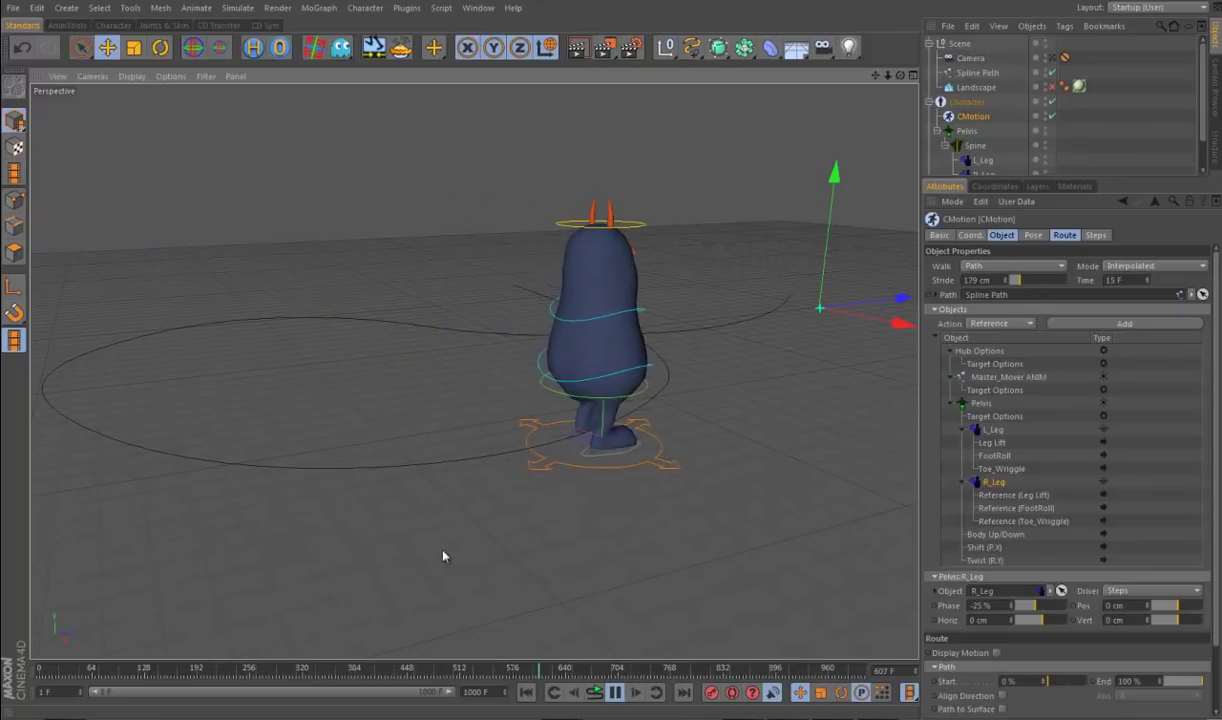
scroll(455, 562, "down", 2)
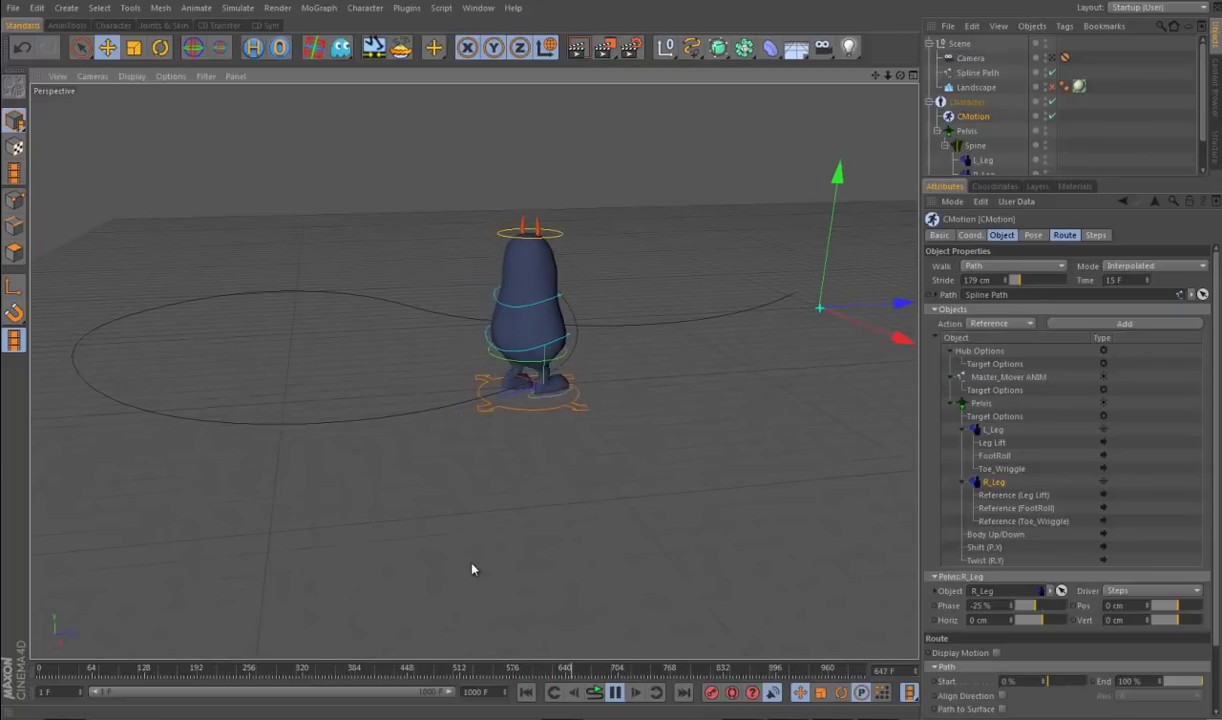
left_click_drag(489, 559, 480, 571, "alt")
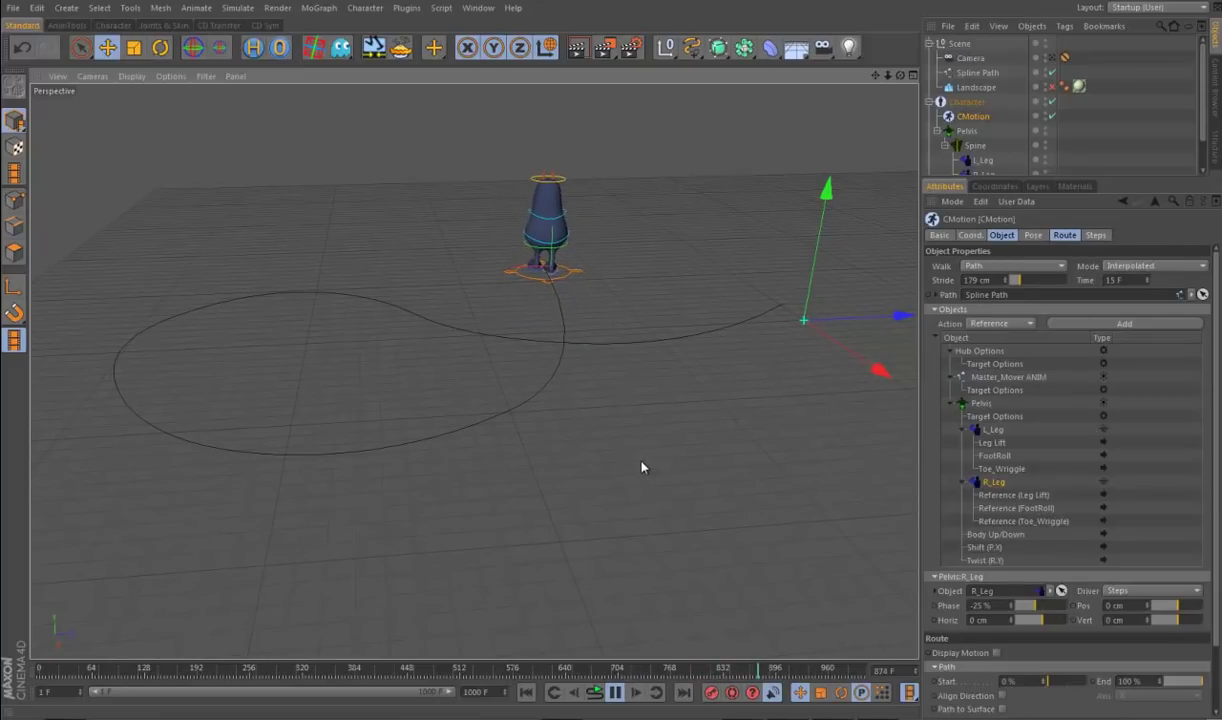
left_click_drag(535, 668, 56, 650)
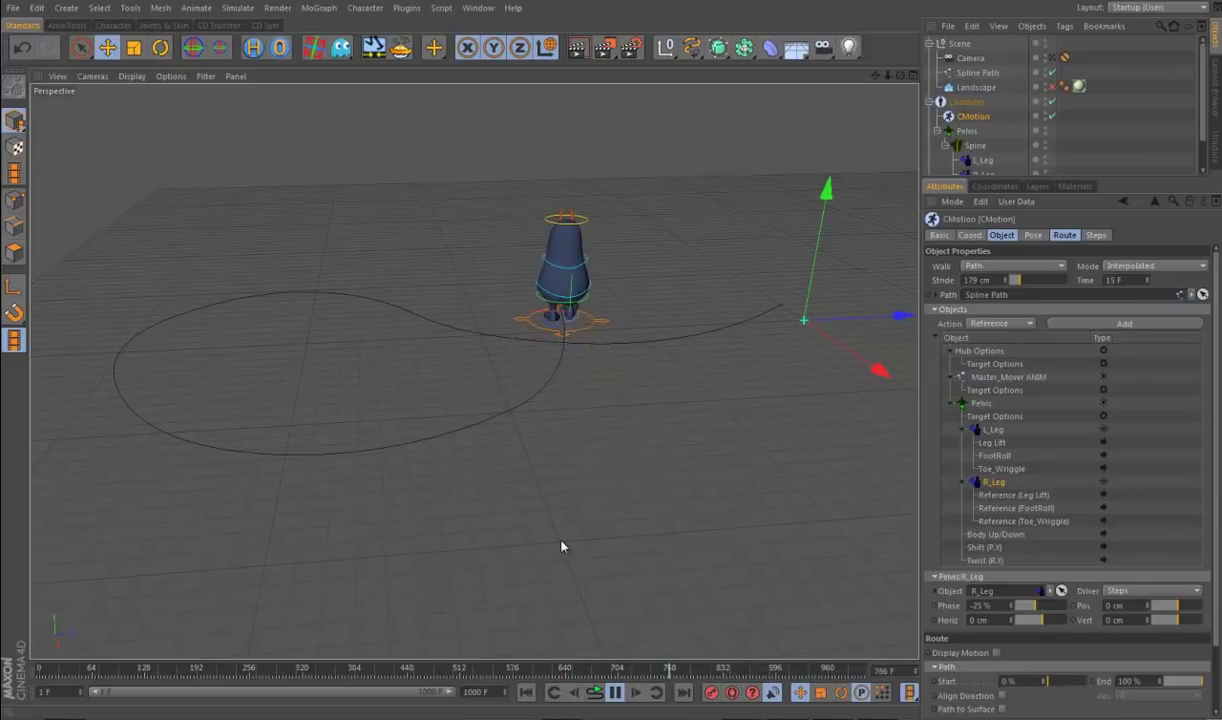
left_click_drag(624, 672, 290, 693)
left_click(615, 692)
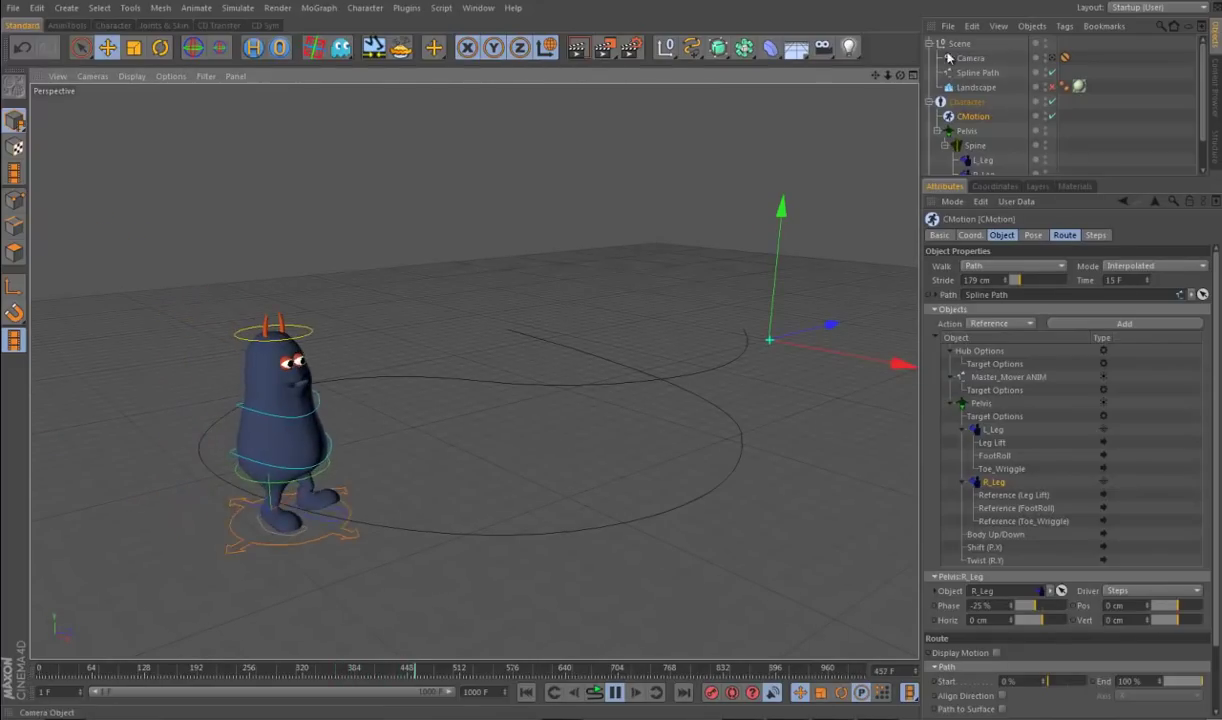
Step: Enable the Landscape object and assign it as the Surface in CMotion's Route settings
left_click(972, 87)
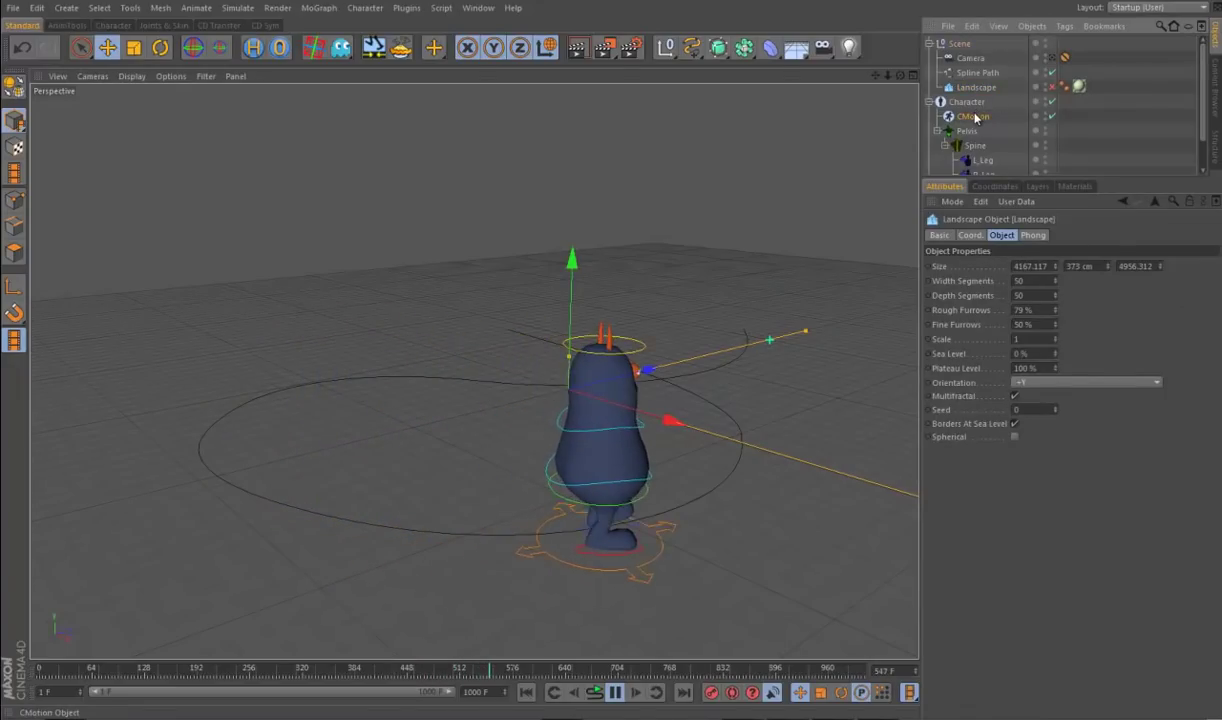
left_click(973, 116)
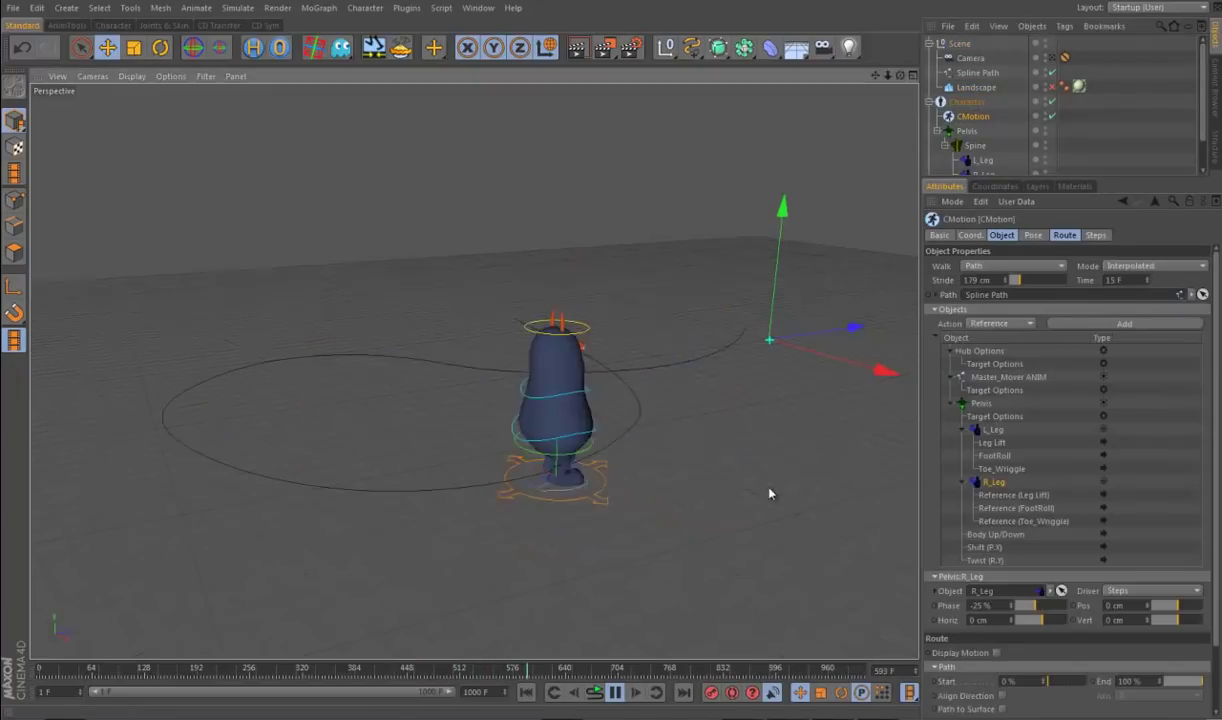
left_click(1065, 235)
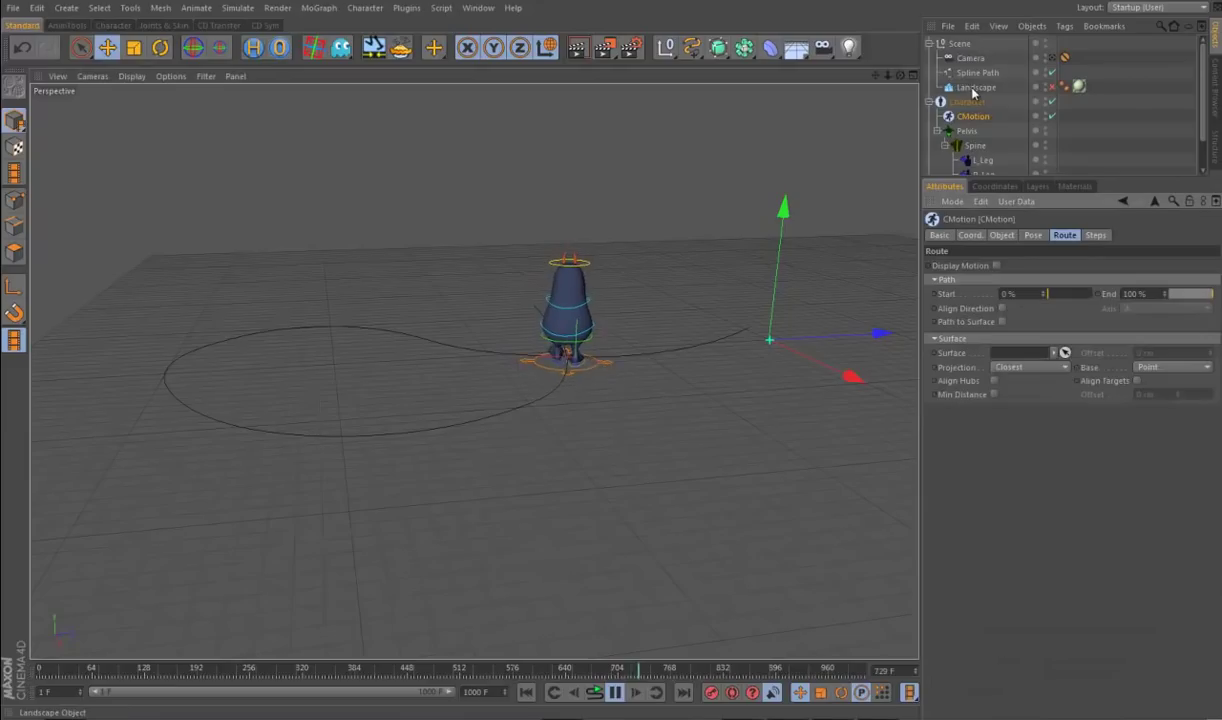
left_click(1053, 88)
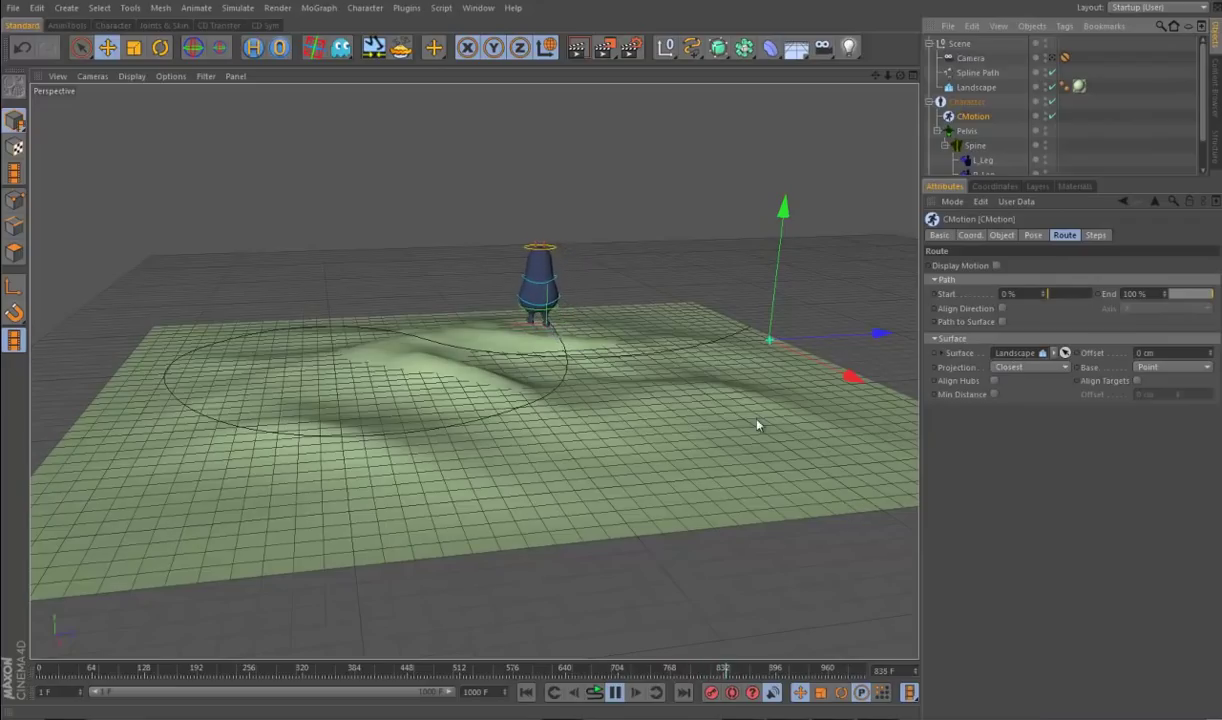
Step: Enable Align Hubs in CMotion's Route surface settings and view the walk over the terrain with nothing selected
left_click(994, 381)
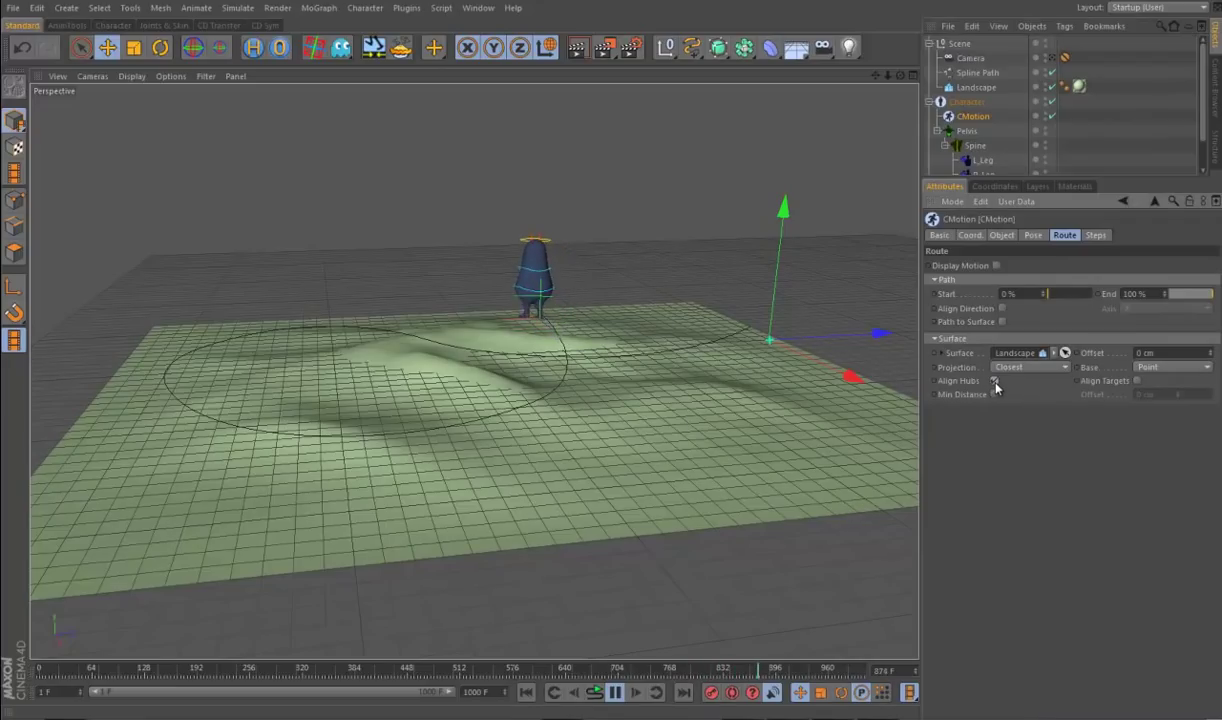
left_click_drag(634, 584, 656, 549, "alt")
left_click(629, 587)
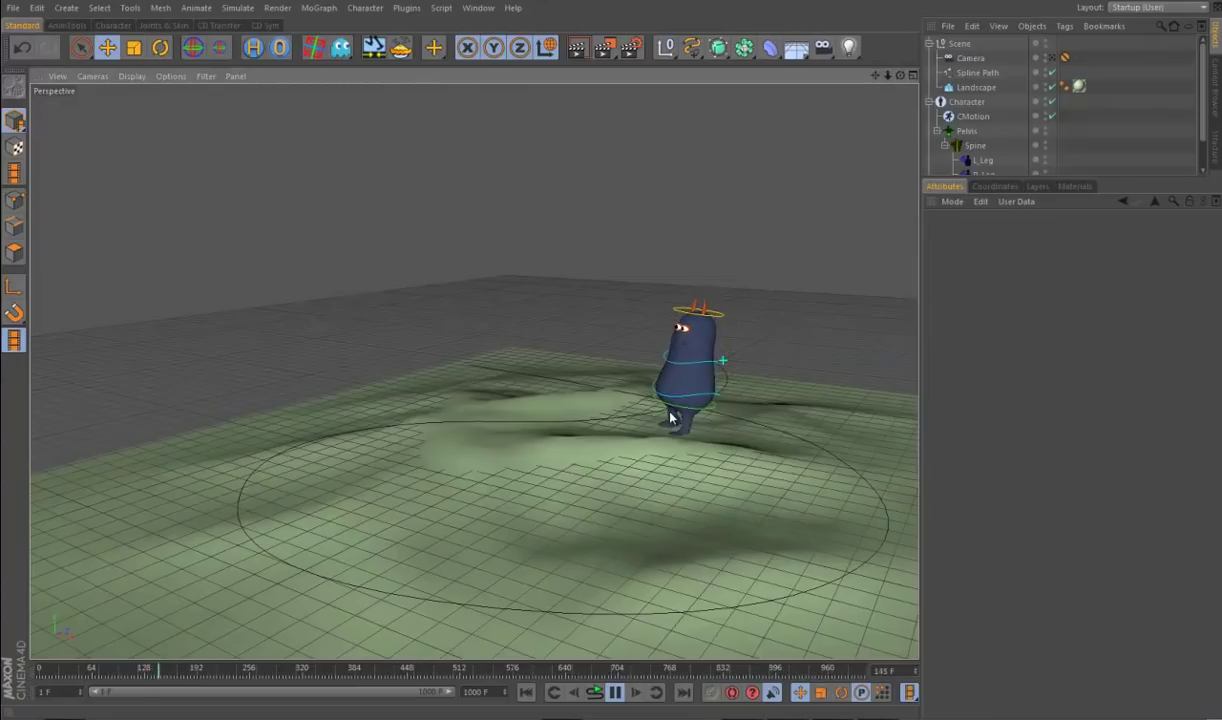
Step: Increase the Landscape object's height to 608 cm and watch the character walk over the taller terrain
left_click(974, 88)
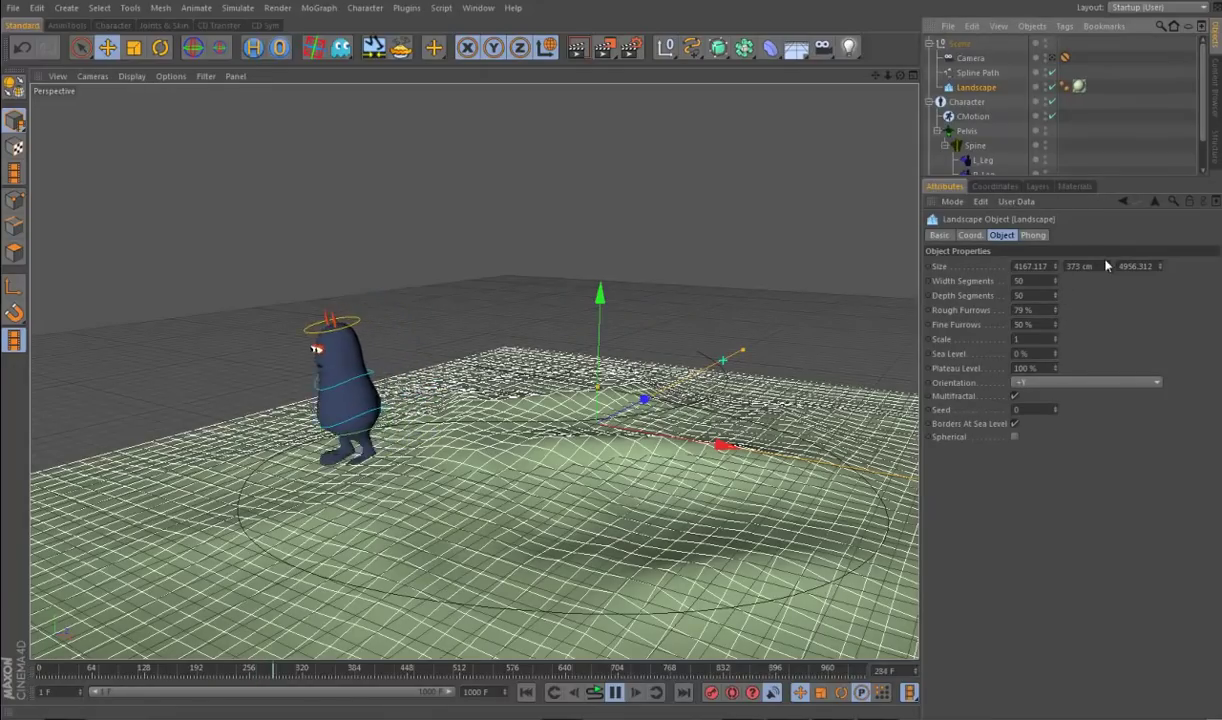
left_click_drag(1108, 266, 1068, 100)
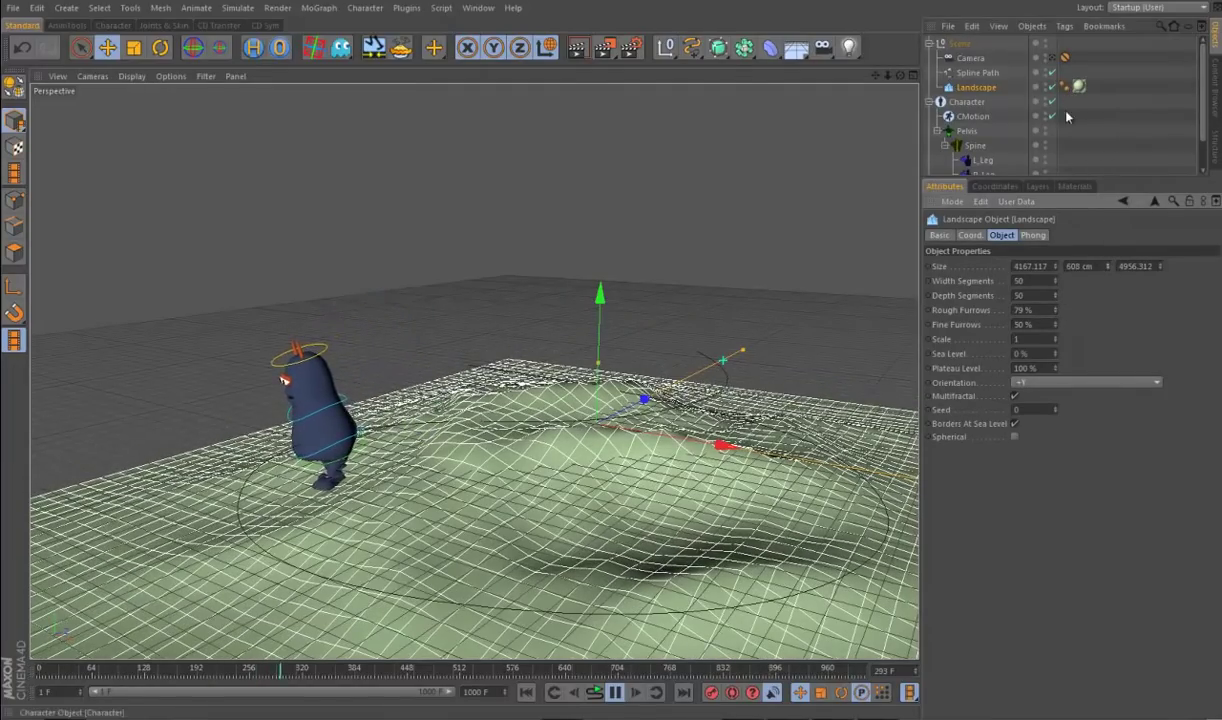
left_click_drag(740, 282, 611, 464, "alt")
key("ctrl+shift+z")
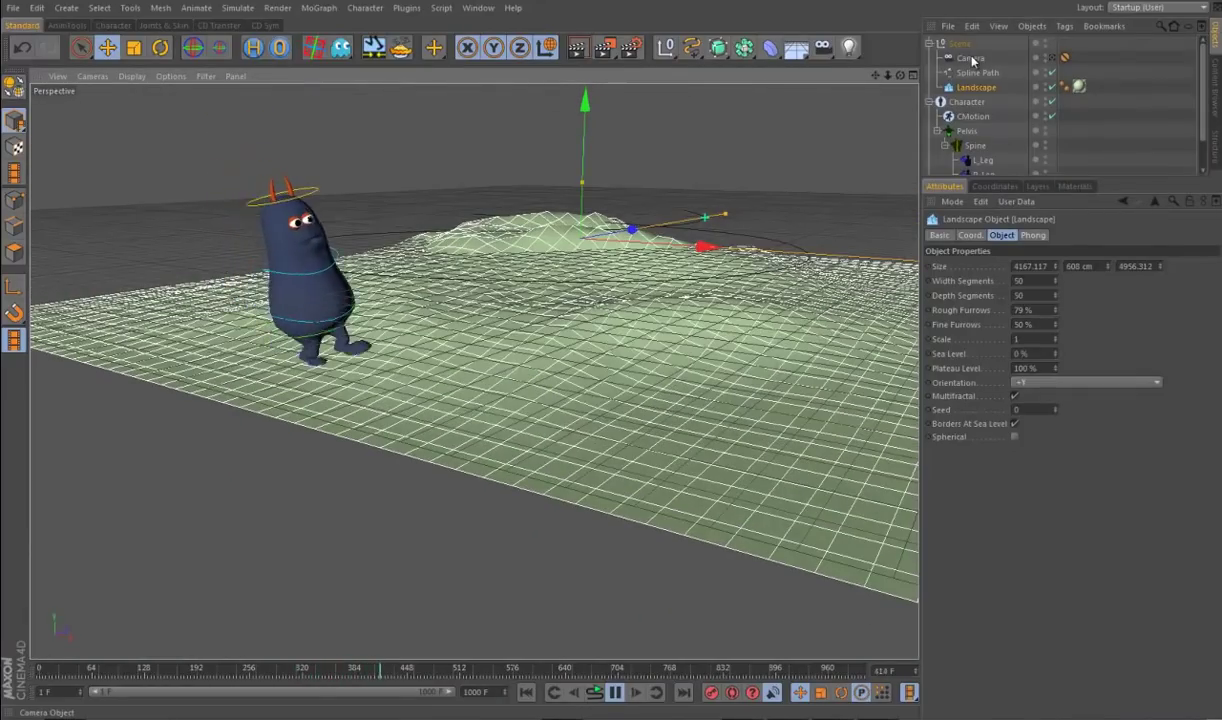
Step: Set the Surface Offset in CMotion's Route settings to 37 cm
left_click(968, 116)
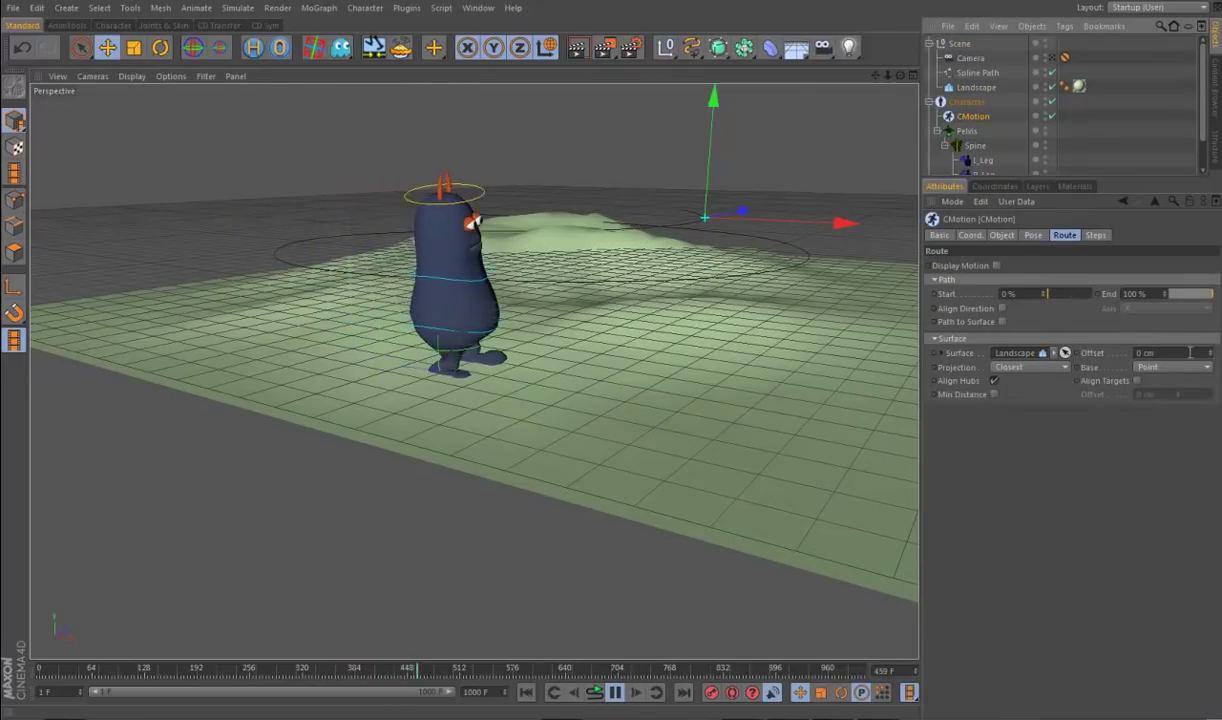
left_click_drag(1211, 357, 1205, 323)
left_click_drag(643, 585, 618, 598, "alt")
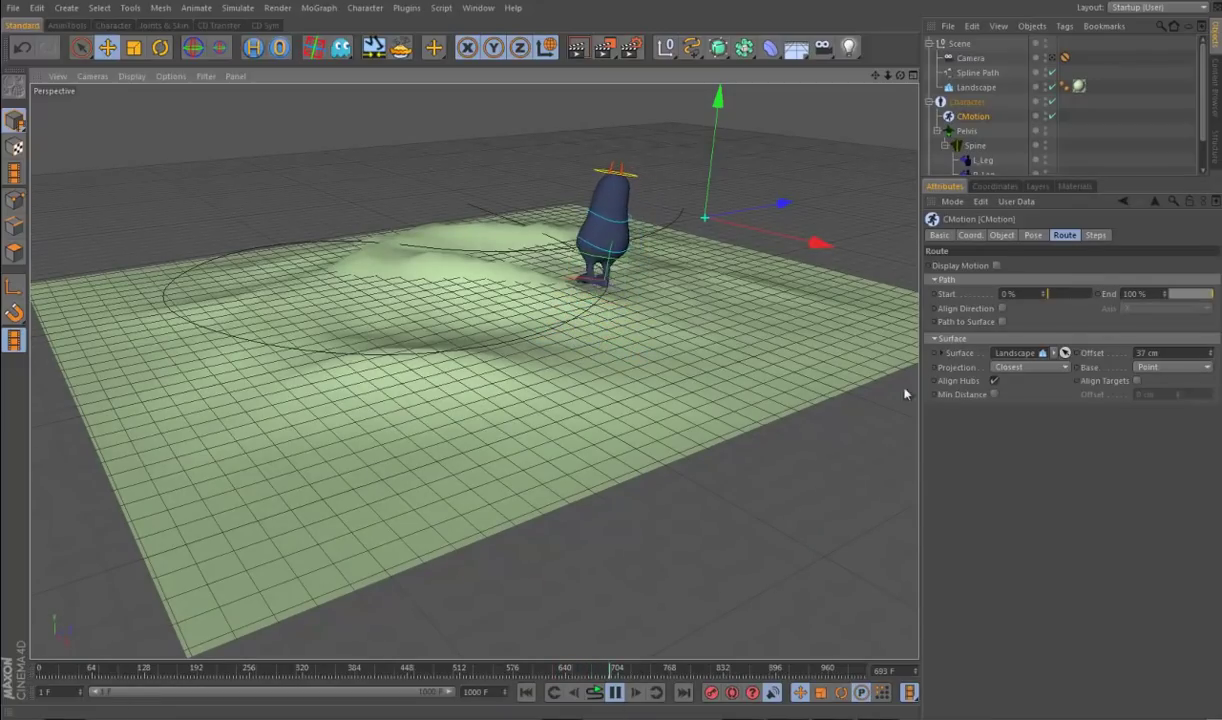
Step: Look through CMotion's settings and view the preset-saving dialog from its Basic properties without saving
left_click(1012, 235)
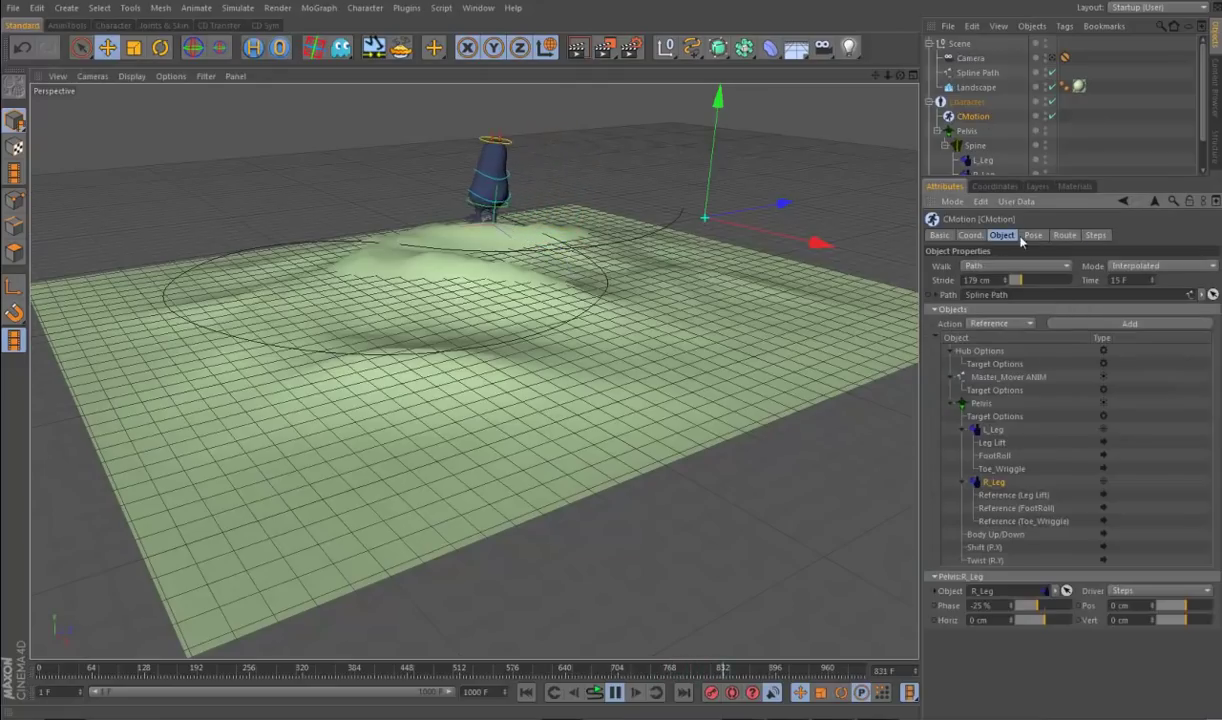
left_click(1033, 235)
left_click(948, 236)
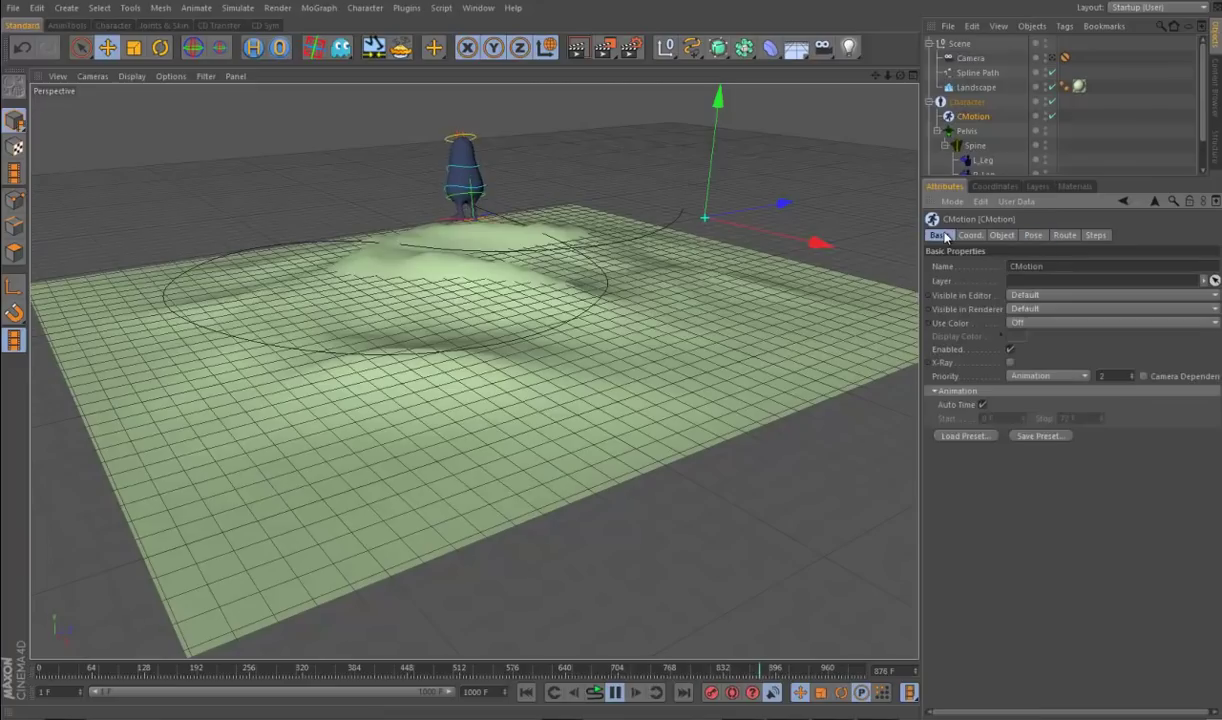
left_click(1040, 437)
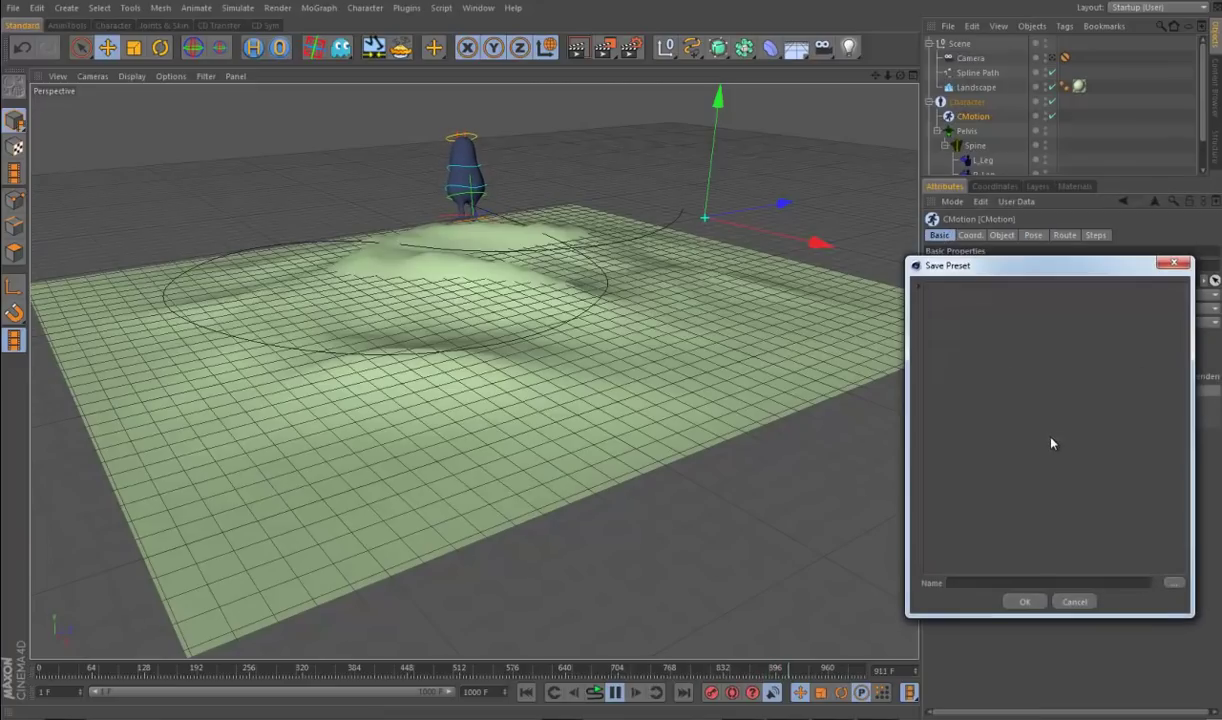
left_click(1074, 602)
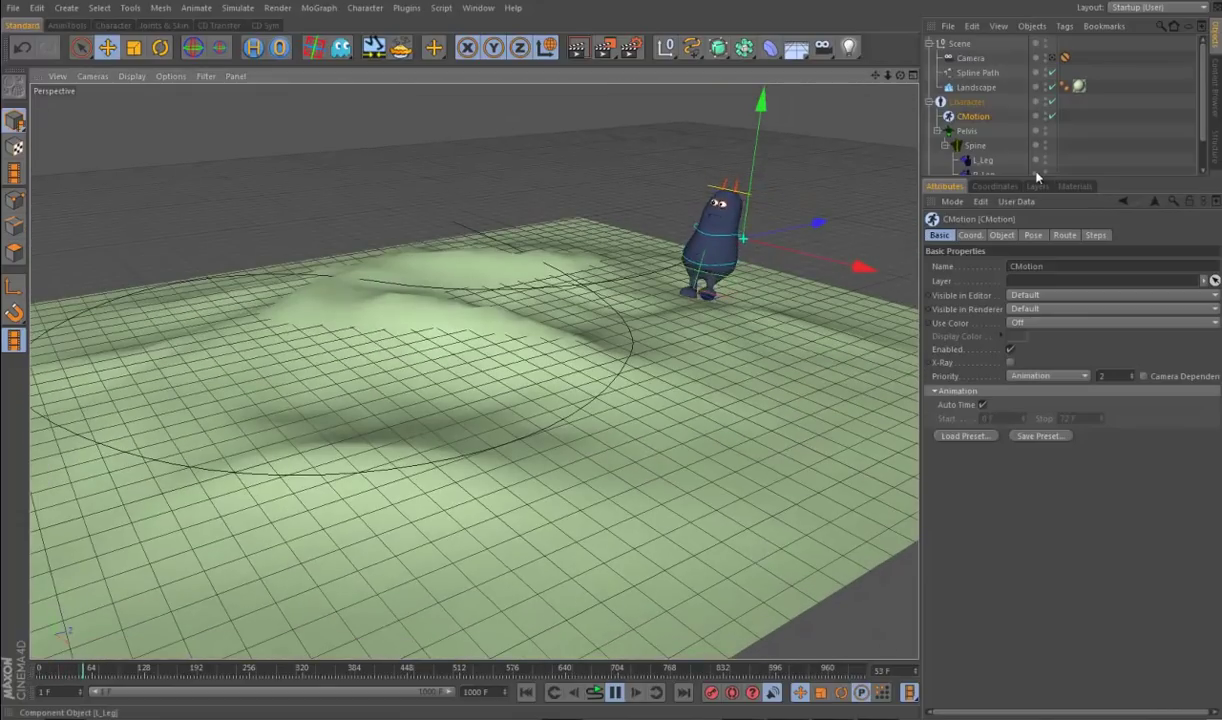
Step: Enlarge the object list and open the Timeline window, placing it clear of the playback controls
left_click_drag(1020, 213, 1020, 238)
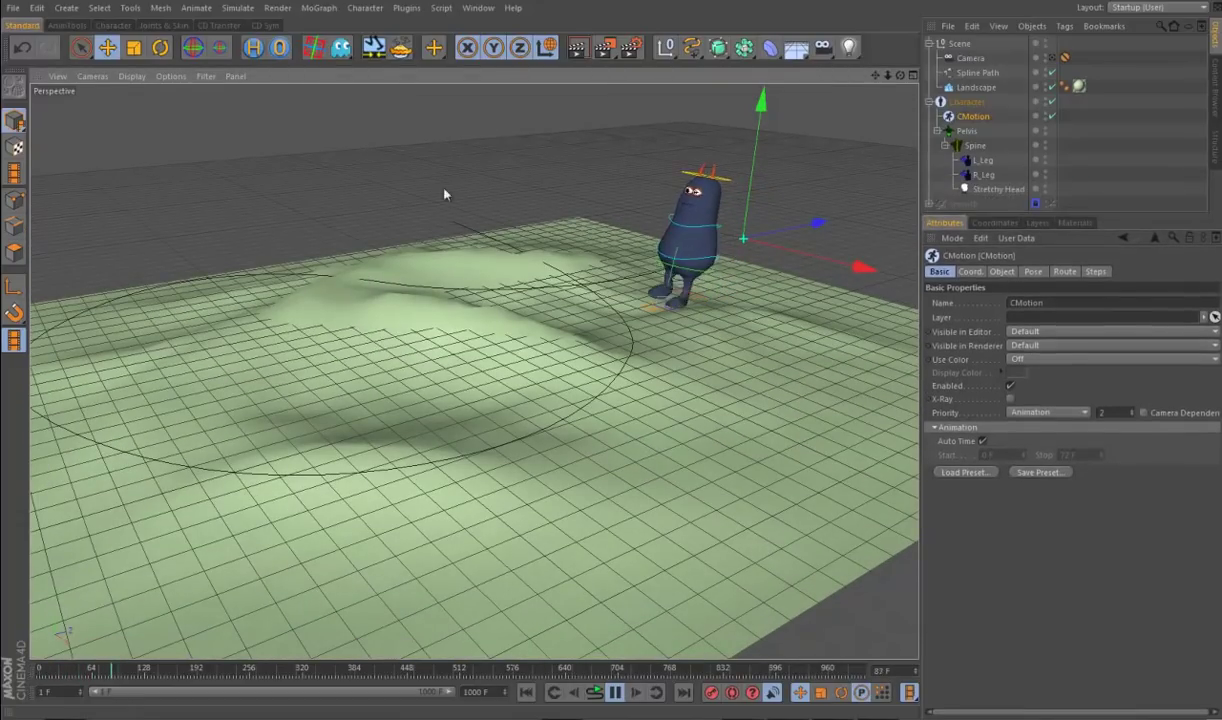
left_click(477, 8)
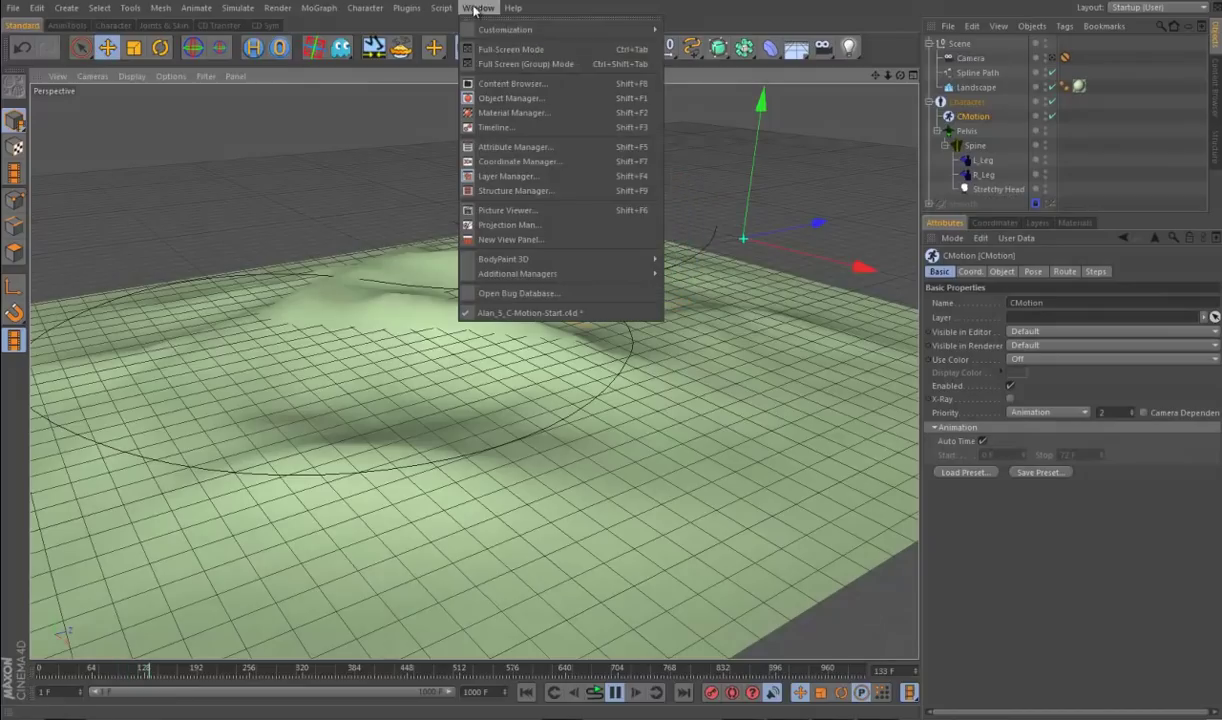
left_click(480, 126)
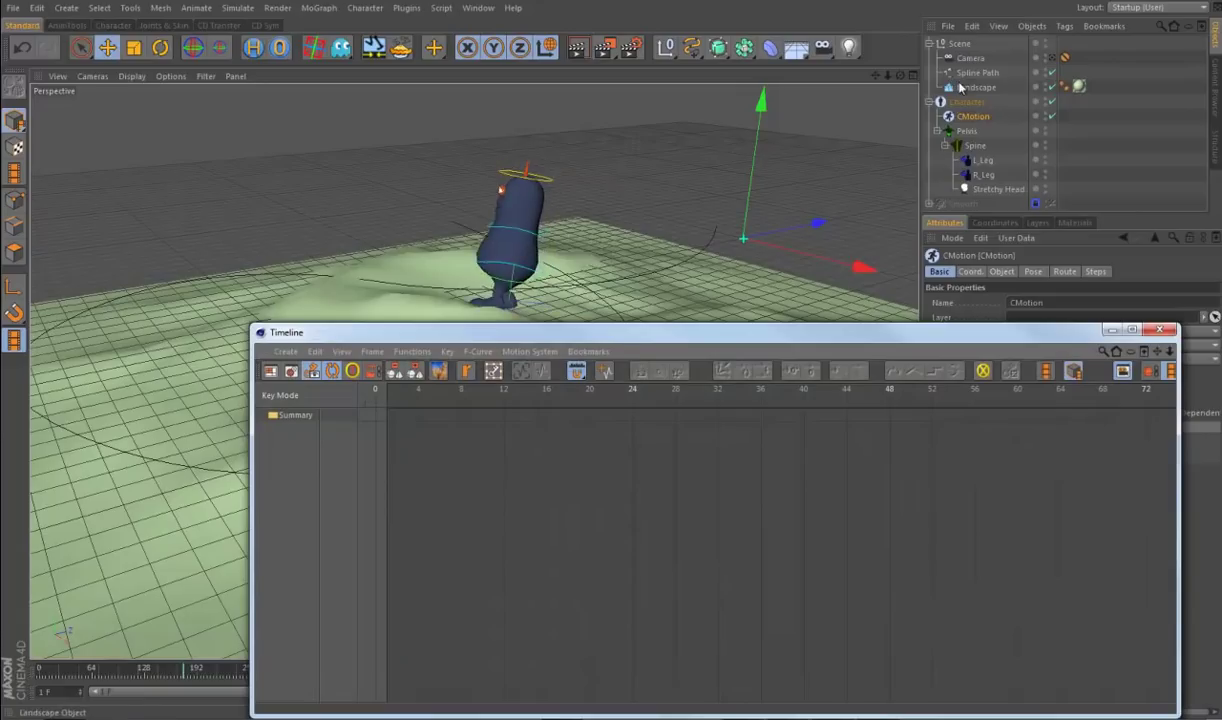
left_click(967, 148)
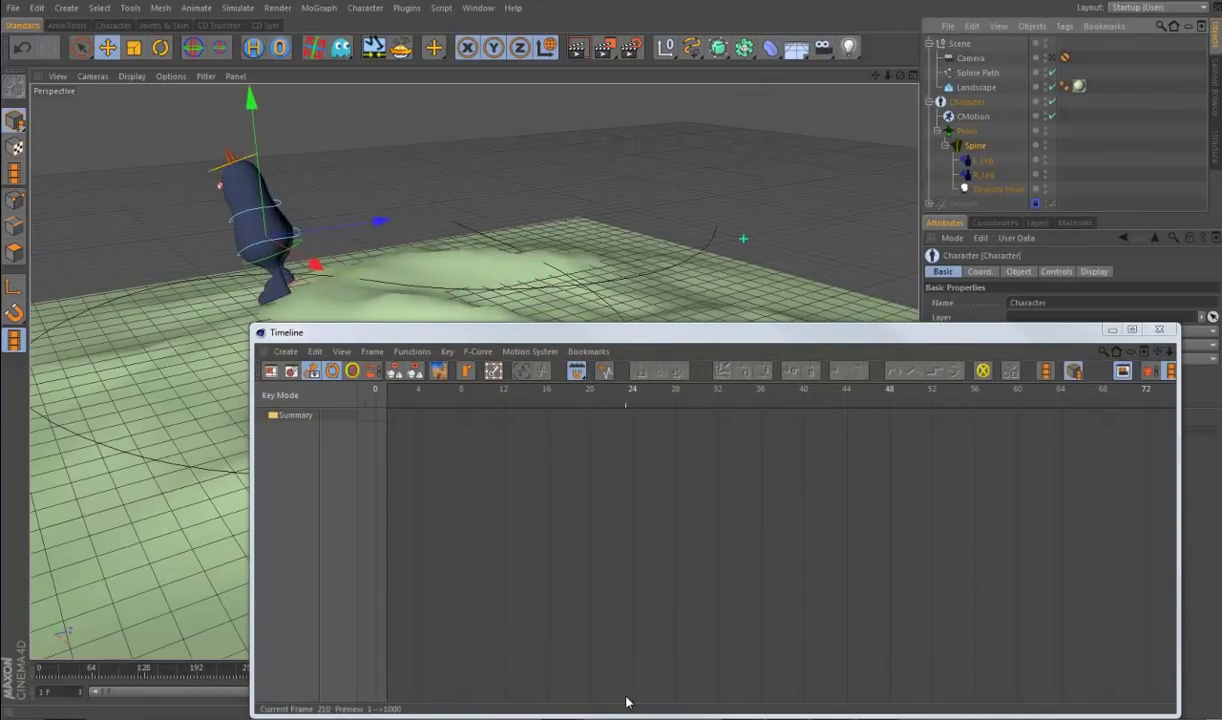
left_click_drag(834, 333, 836, 203)
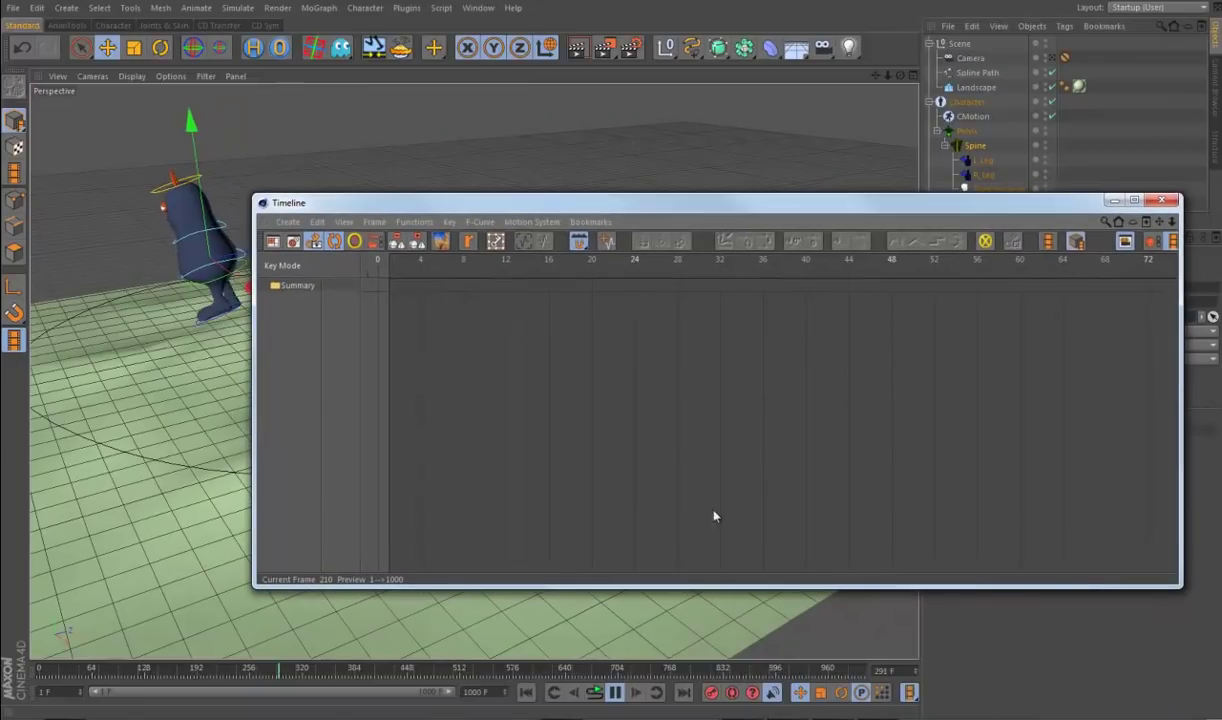
Step: Stop the playback and make the Timeline list all scene elements
left_click(617, 693)
left_click(129, 216)
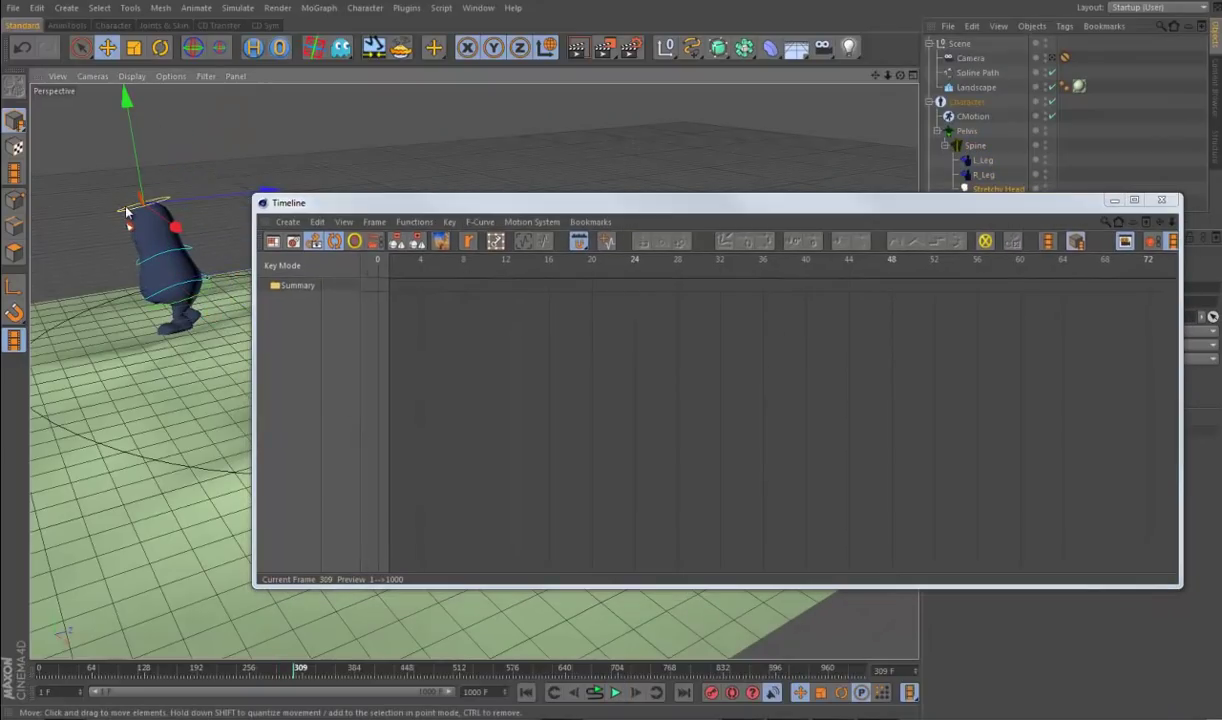
left_click(313, 241)
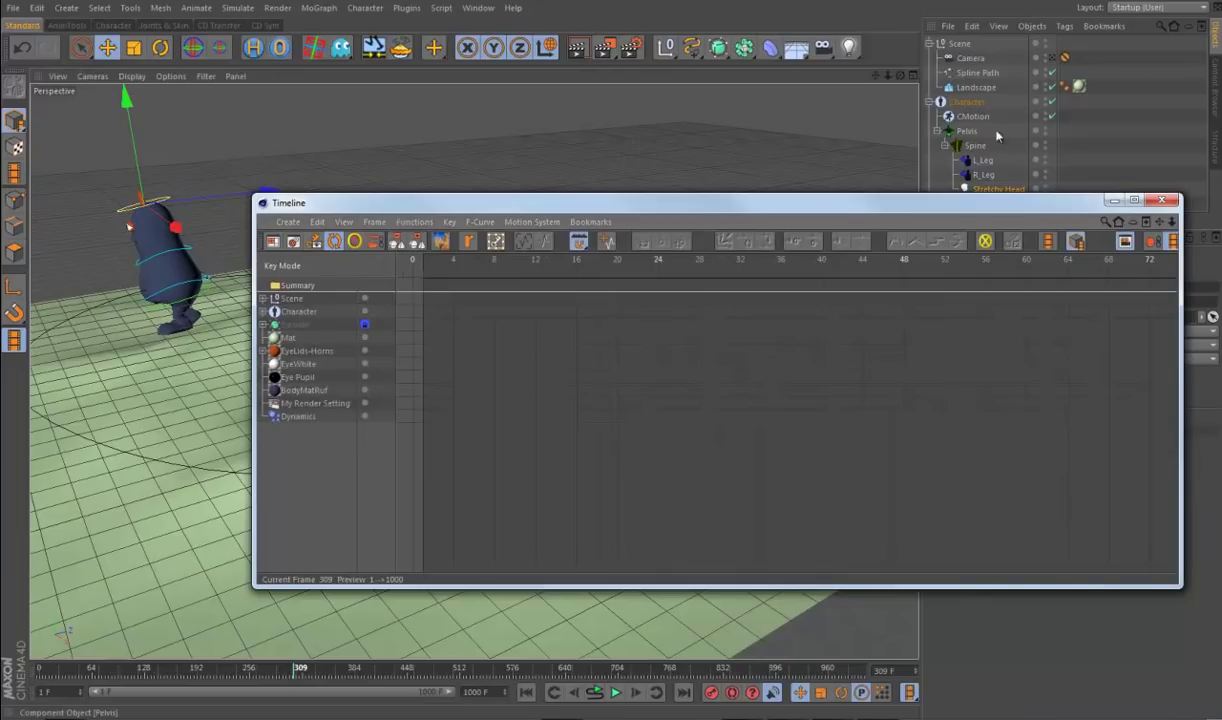
Step: Set the Character object's Object Manager display to Controllers
left_click_drag(996, 197, 975, 370)
left_click(1020, 360)
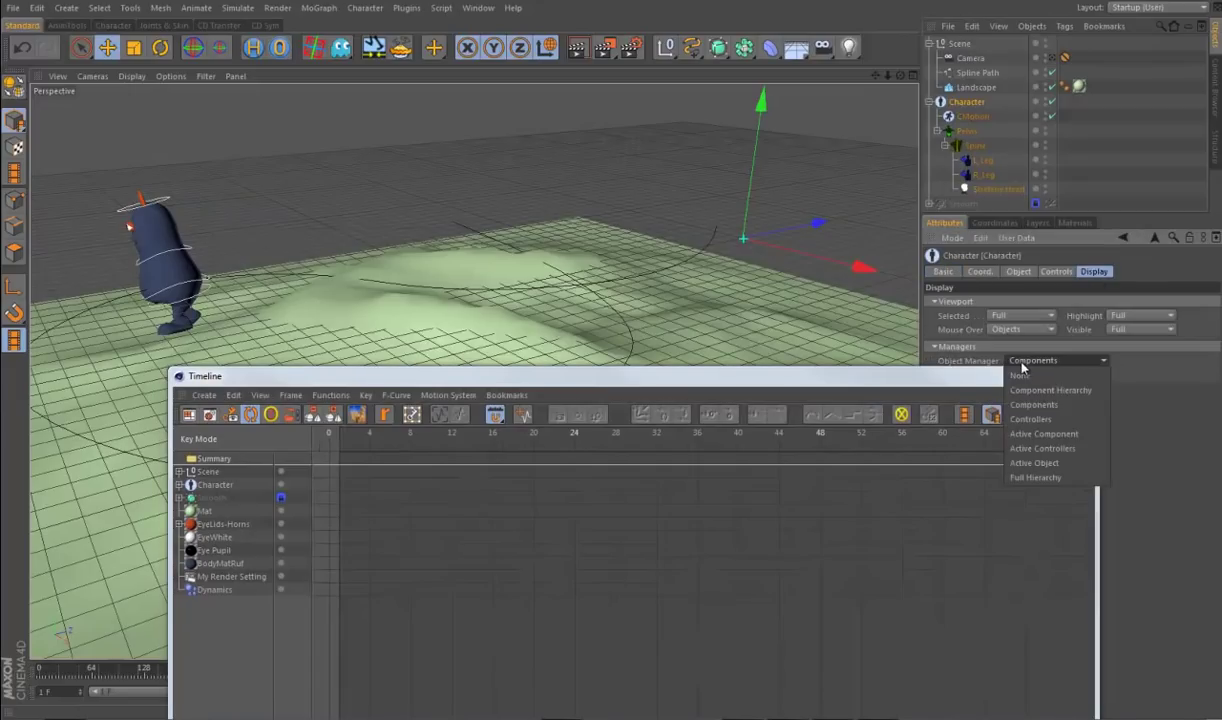
left_click(1030, 419)
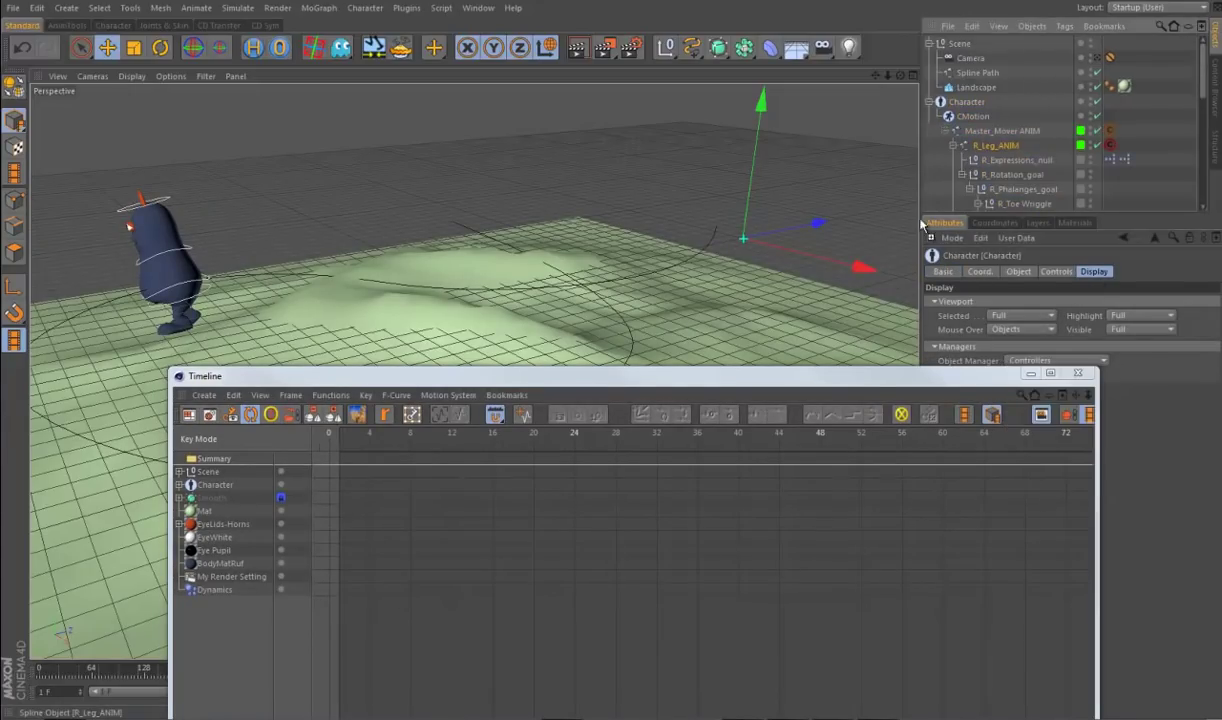
Step: Examine the Bake Objects options for R_Leg_ANIM in the Timeline with Create Copy turned off, without baking
left_click(208, 470)
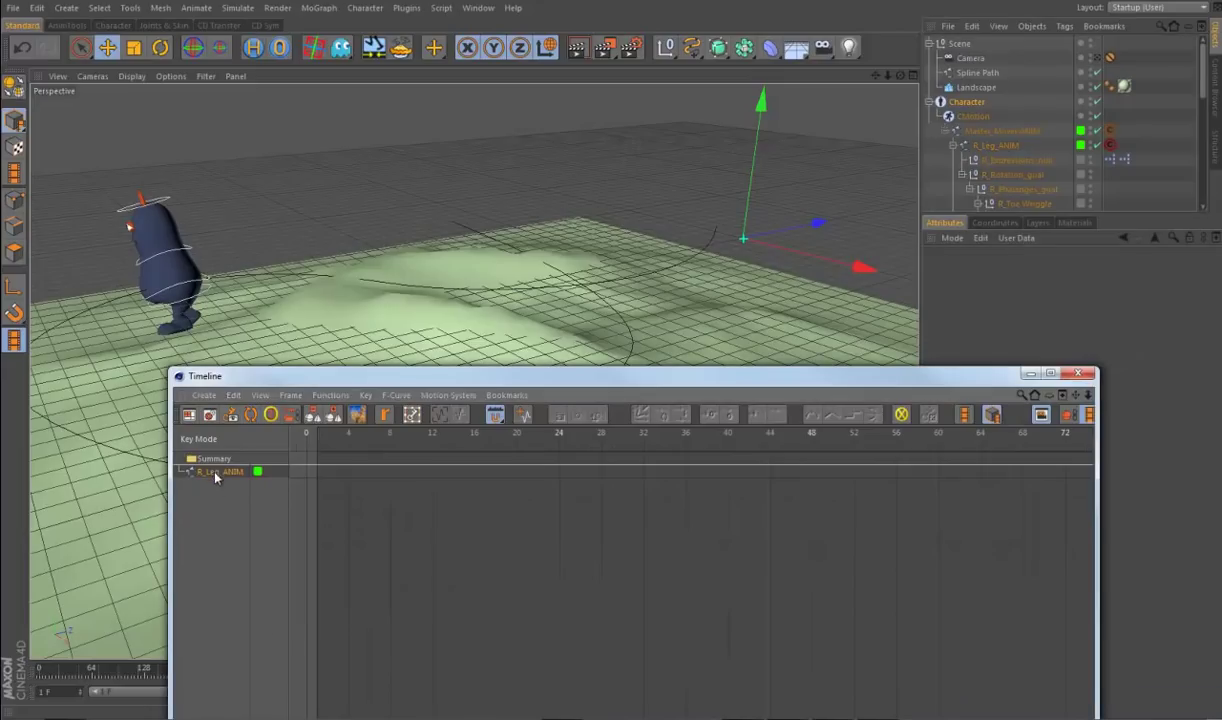
left_click_drag(343, 382, 511, 309)
left_click(498, 322)
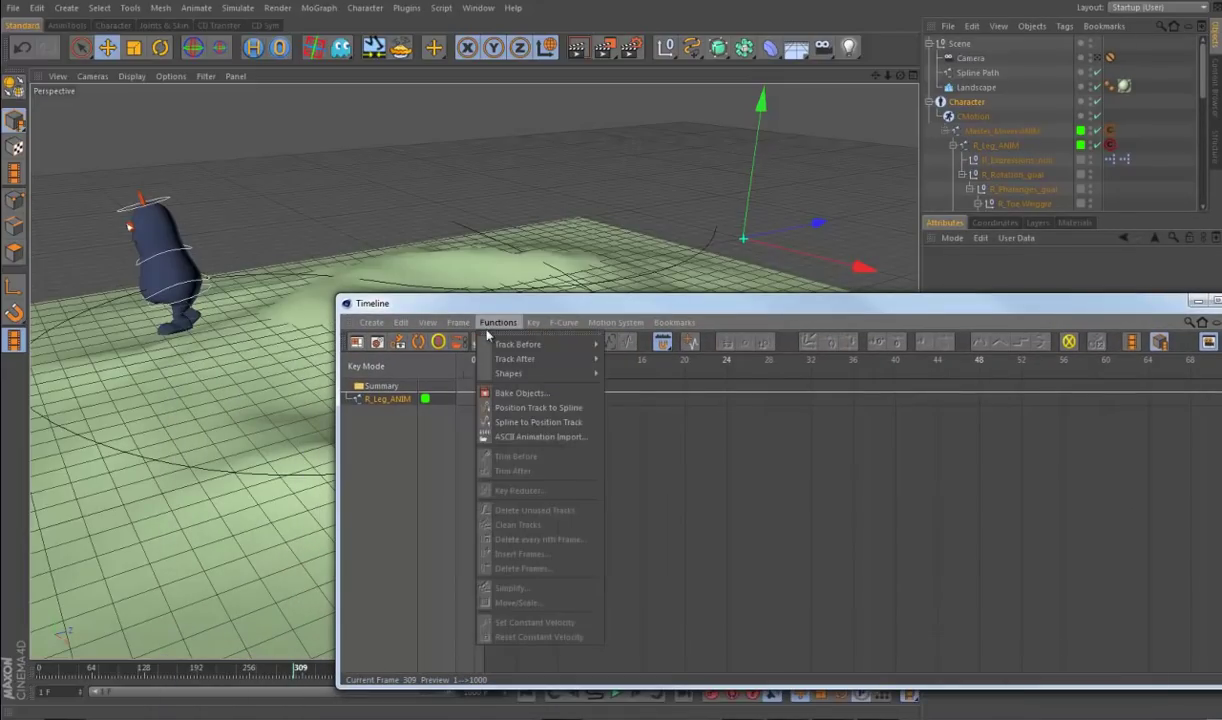
left_click(515, 394)
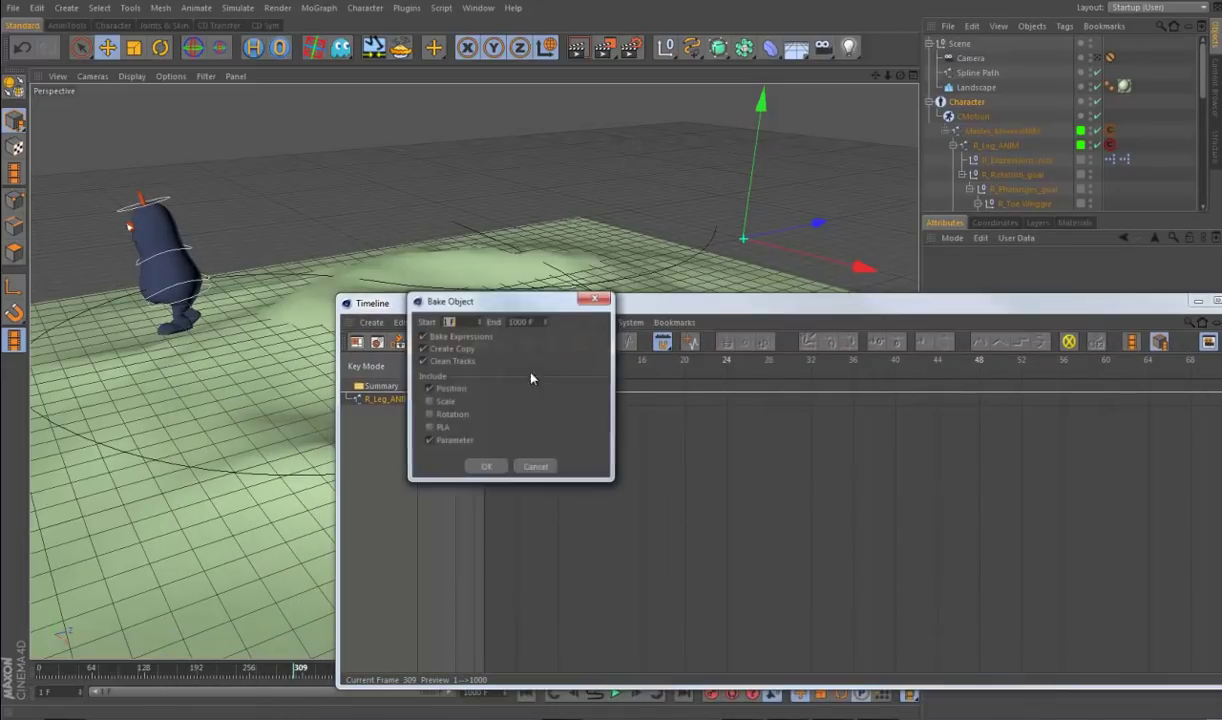
left_click(422, 348)
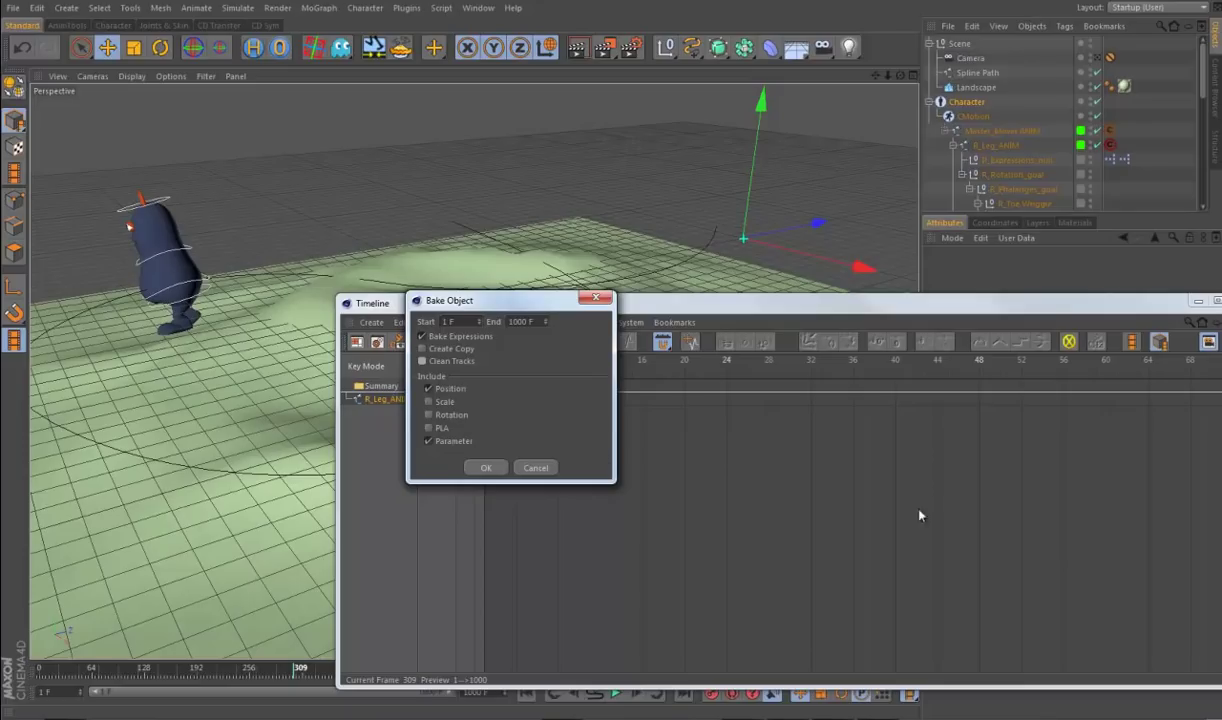
left_click(536, 468)
Step: Close the Timeline window and return the animation to frame 1
left_click_drag(807, 306, 677, 276)
left_click(1115, 268)
left_click(90, 670)
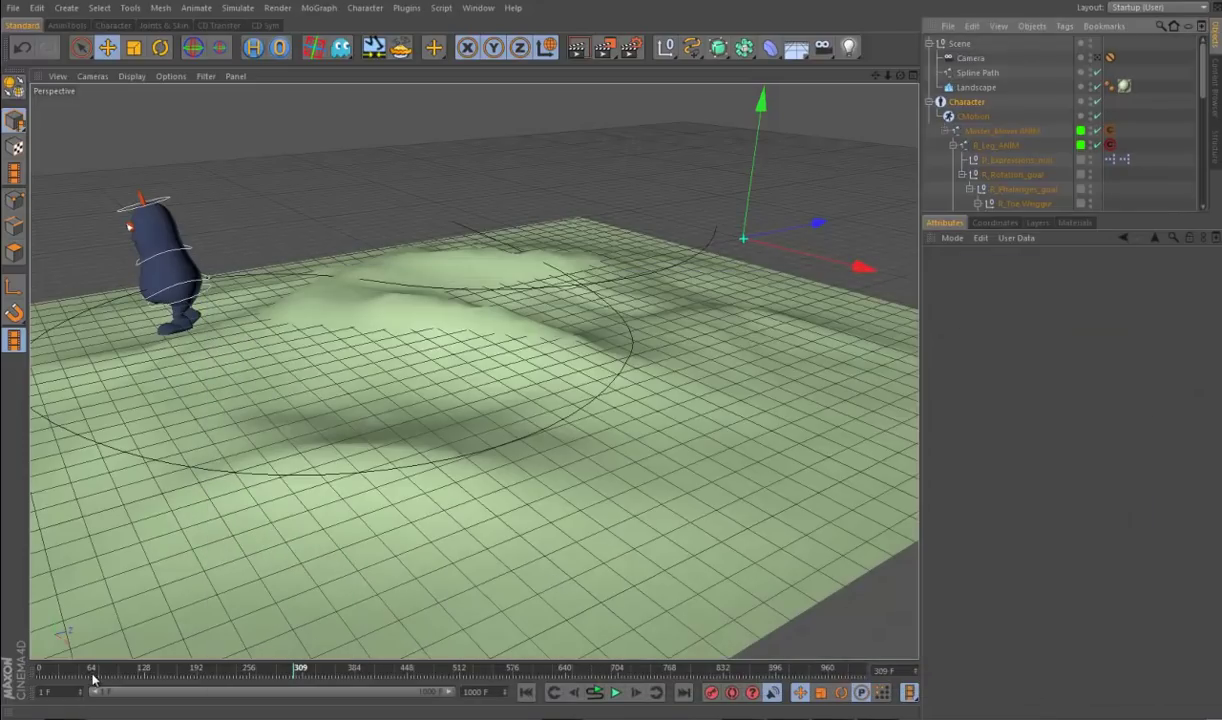
left_click_drag(98, 680, 2, 686)
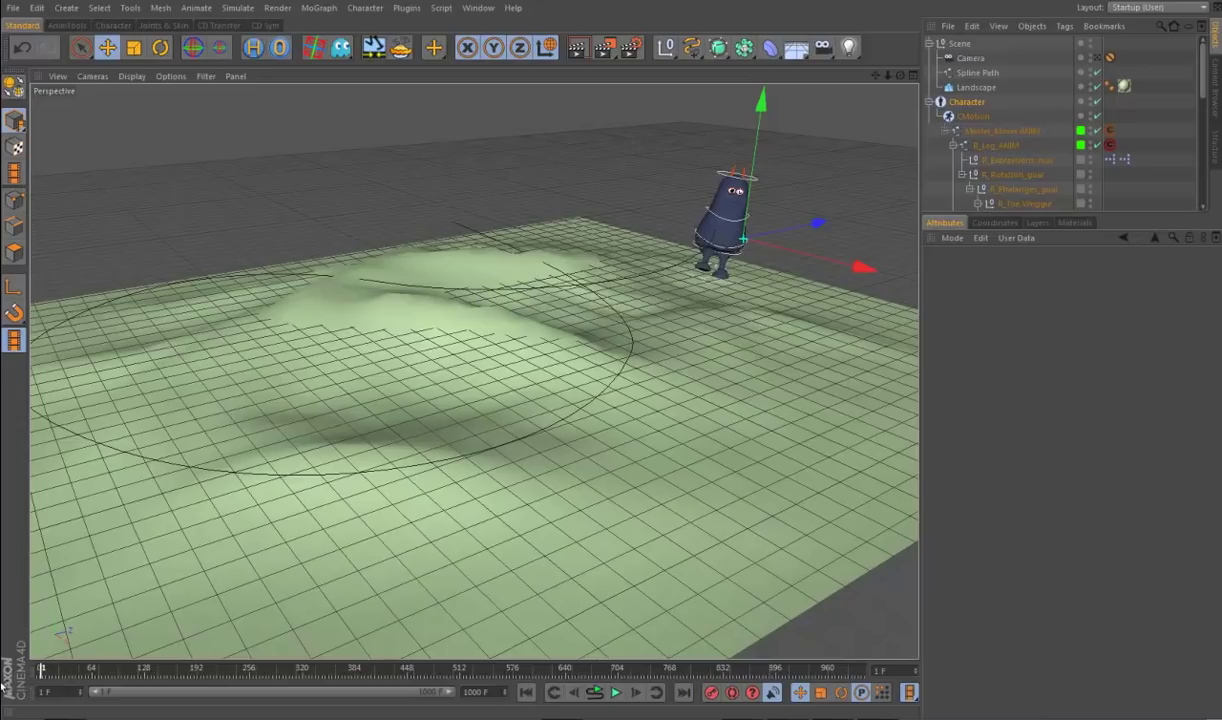
mouse_move(640, 449)
left_mouse_down("alt")
mouse_move(615, 451)
mouse_move(625, 454)
left_mouse_up("alt")
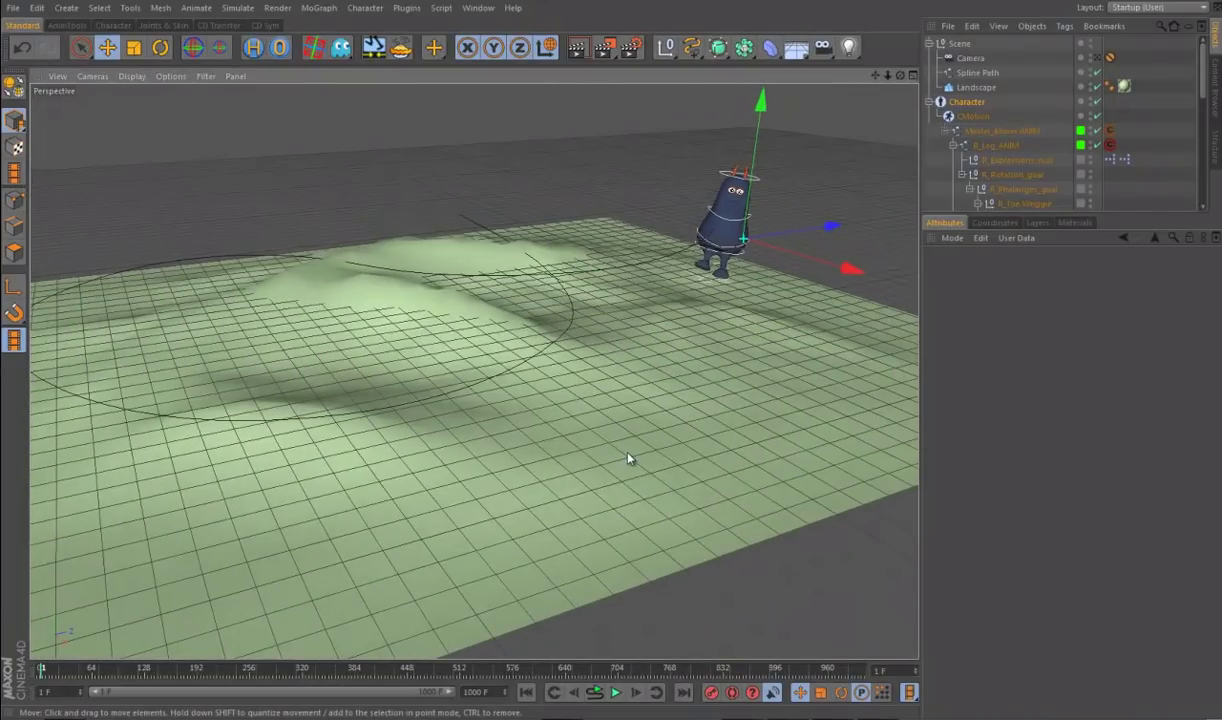
right_click_drag(575, 510, 596, 509, "alt")
left_click_drag(595, 509, 638, 508, "alt")
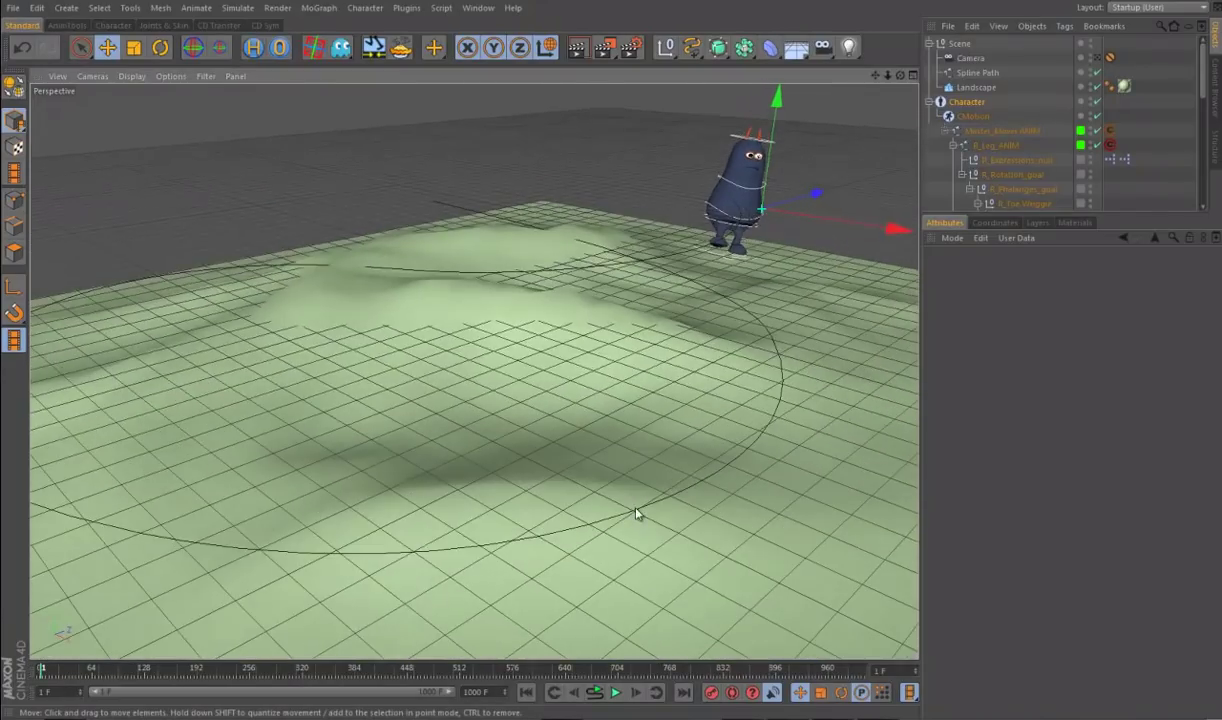
right_click_drag(638, 508, 614, 526, "alt")
left_click_drag(614, 526, 616, 524, "alt")
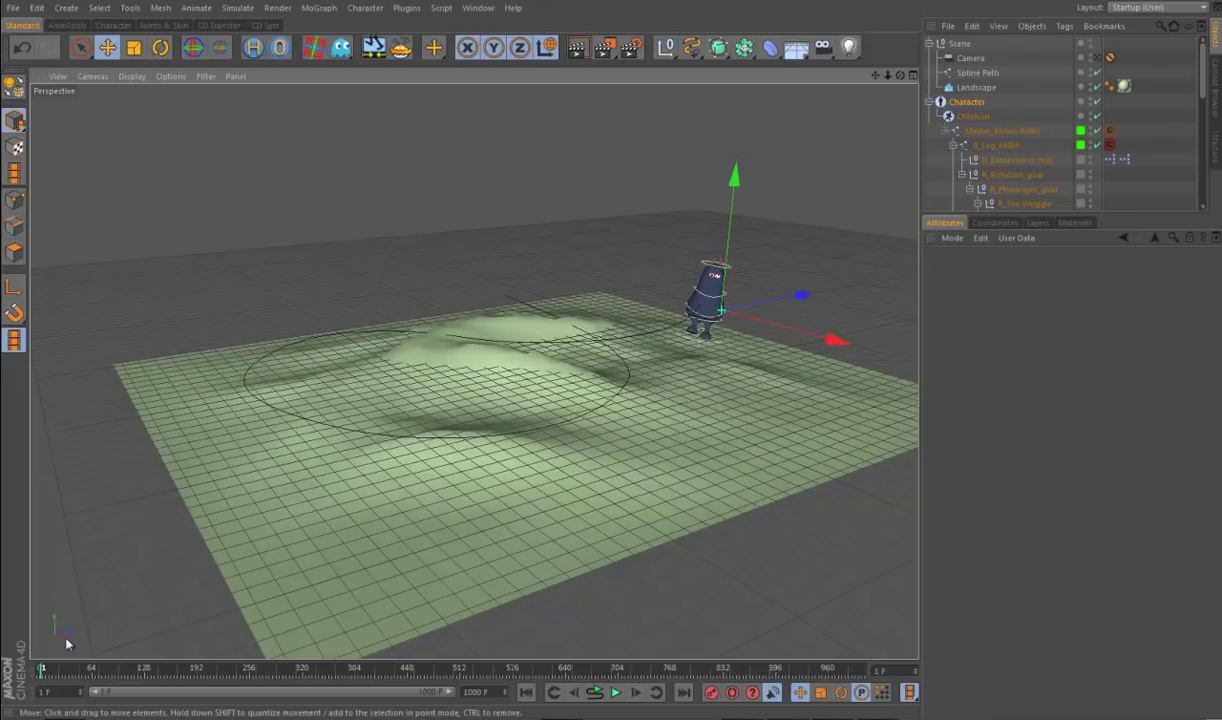
left_click_drag(42, 668, 3, 655)
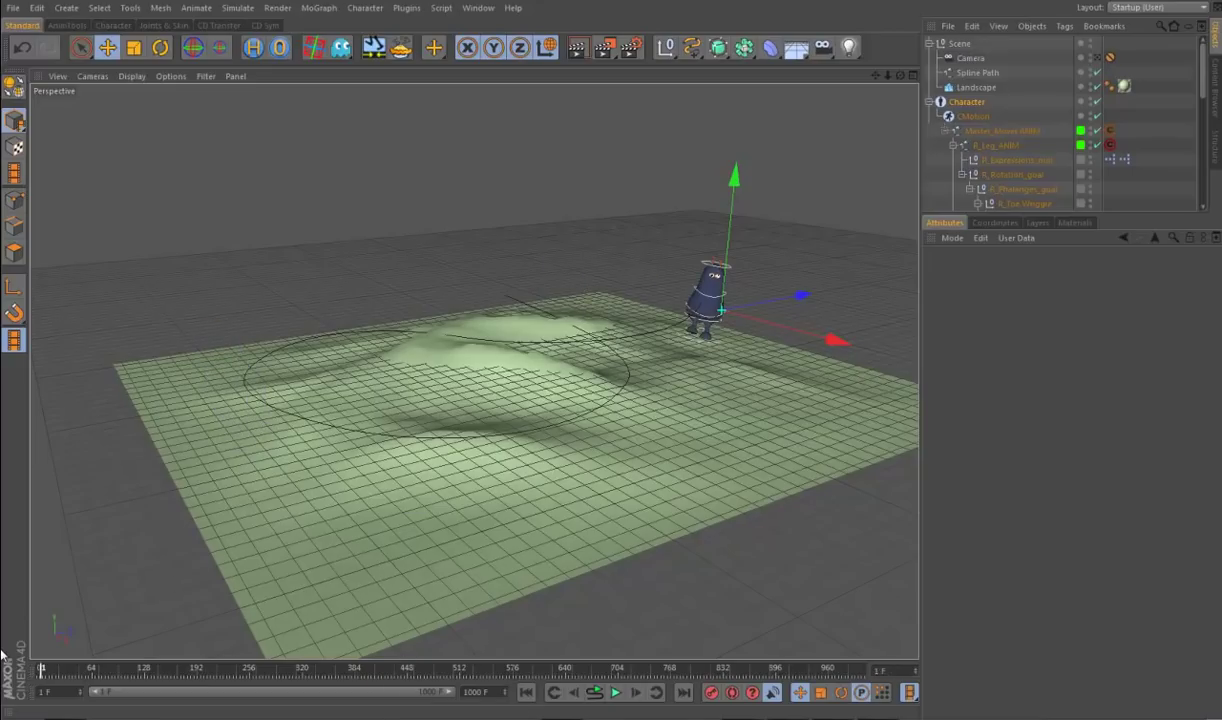
left_click_drag(736, 537, 719, 556, "alt")
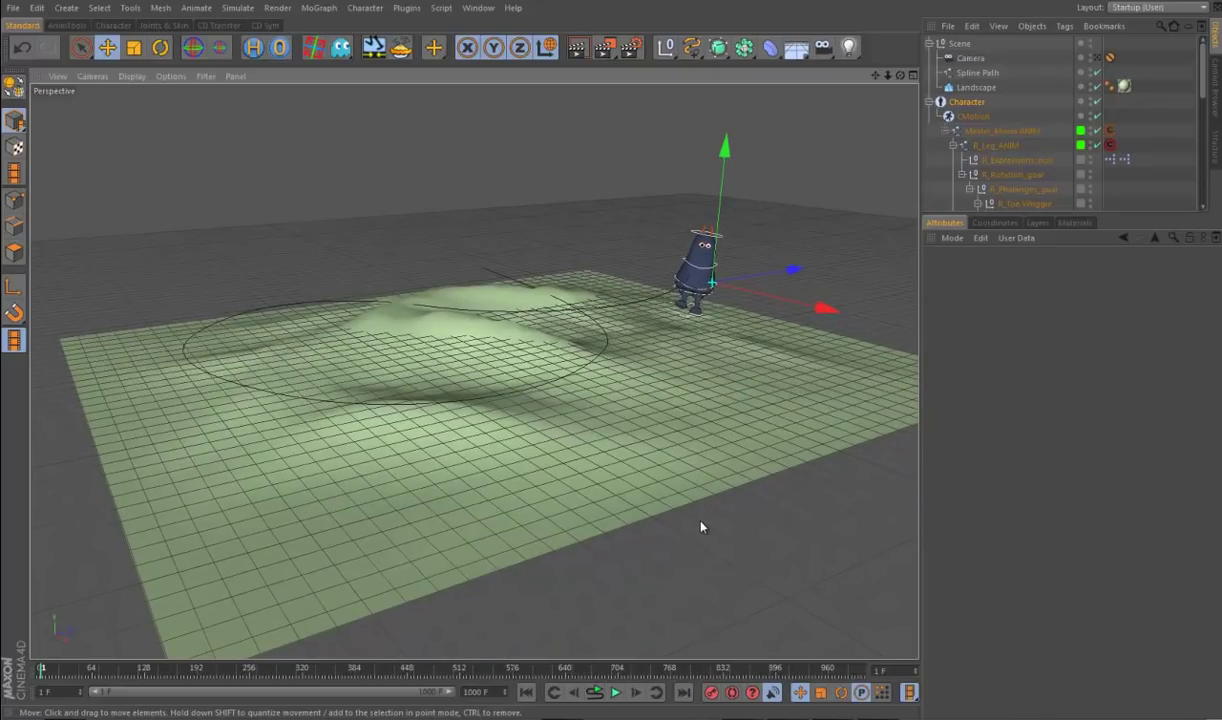
Step: Collapse the Character hierarchy, play the walk briefly and return to frame 1
left_click(929, 101)
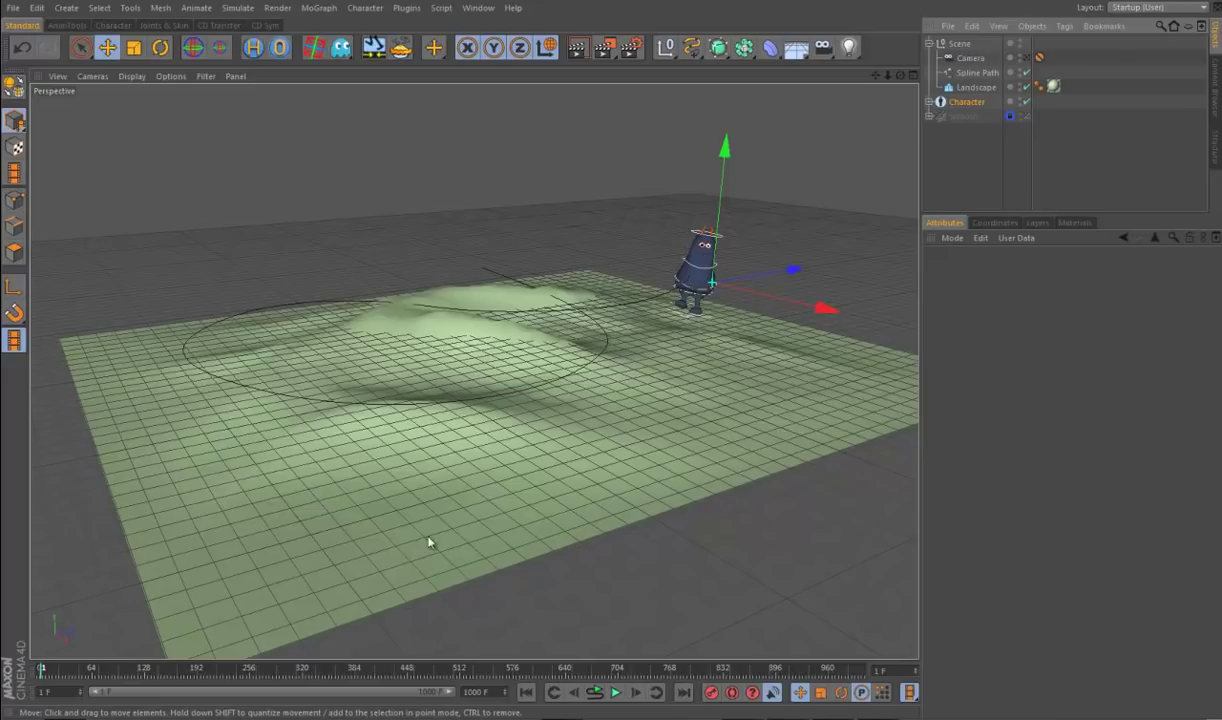
key("F8")
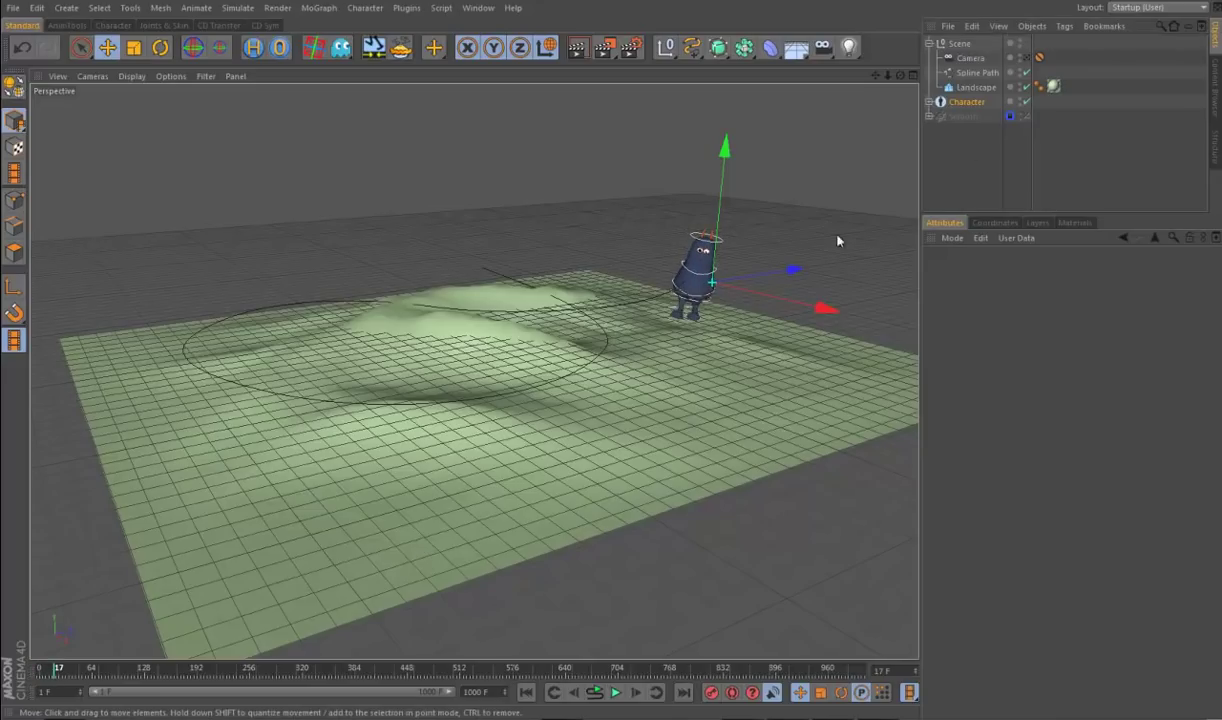
left_click_drag(50, 672, 30, 700)
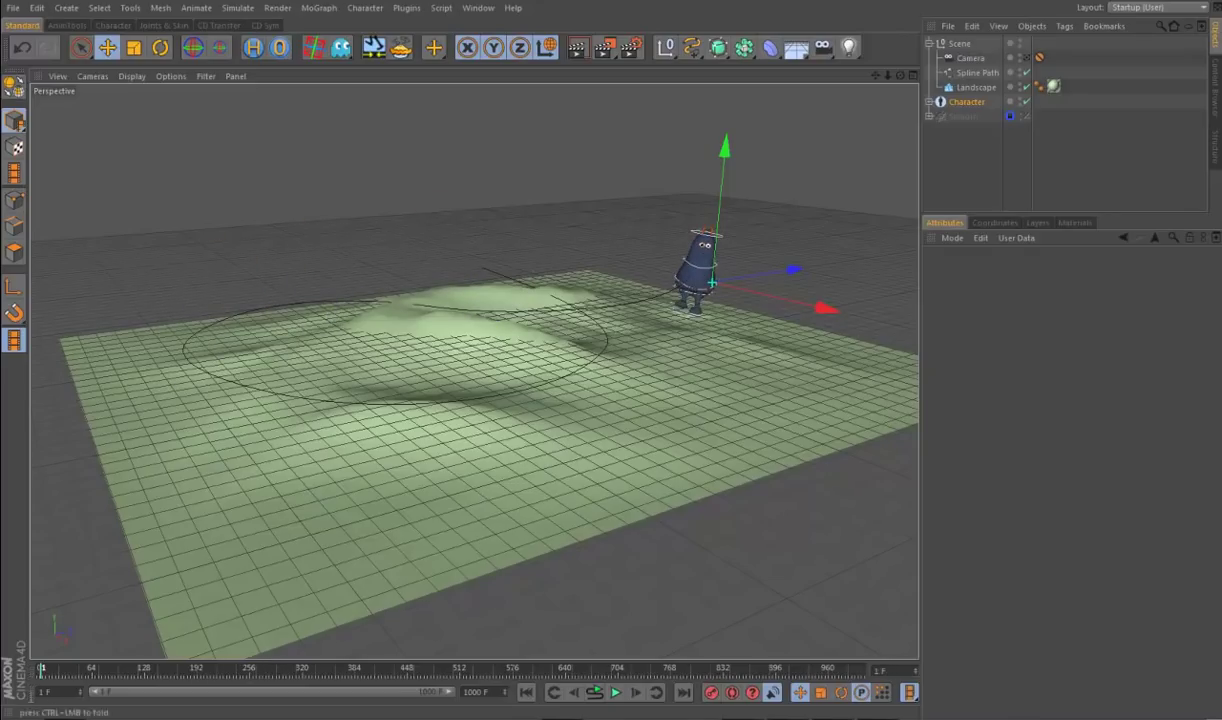
Step: Switch to the file browser and open the WalkPosesRef movie from the Walk poses reference folder in Walkcycle Example Files
mouse_move(95, 716)
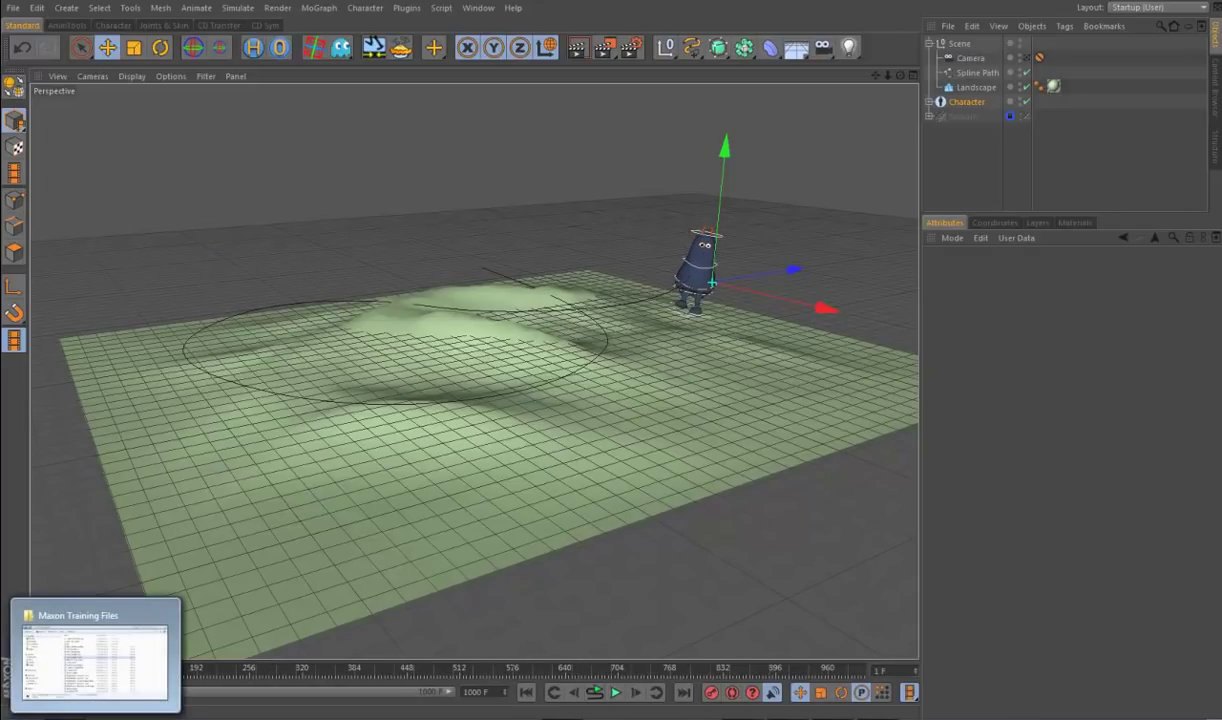
left_click(95, 716)
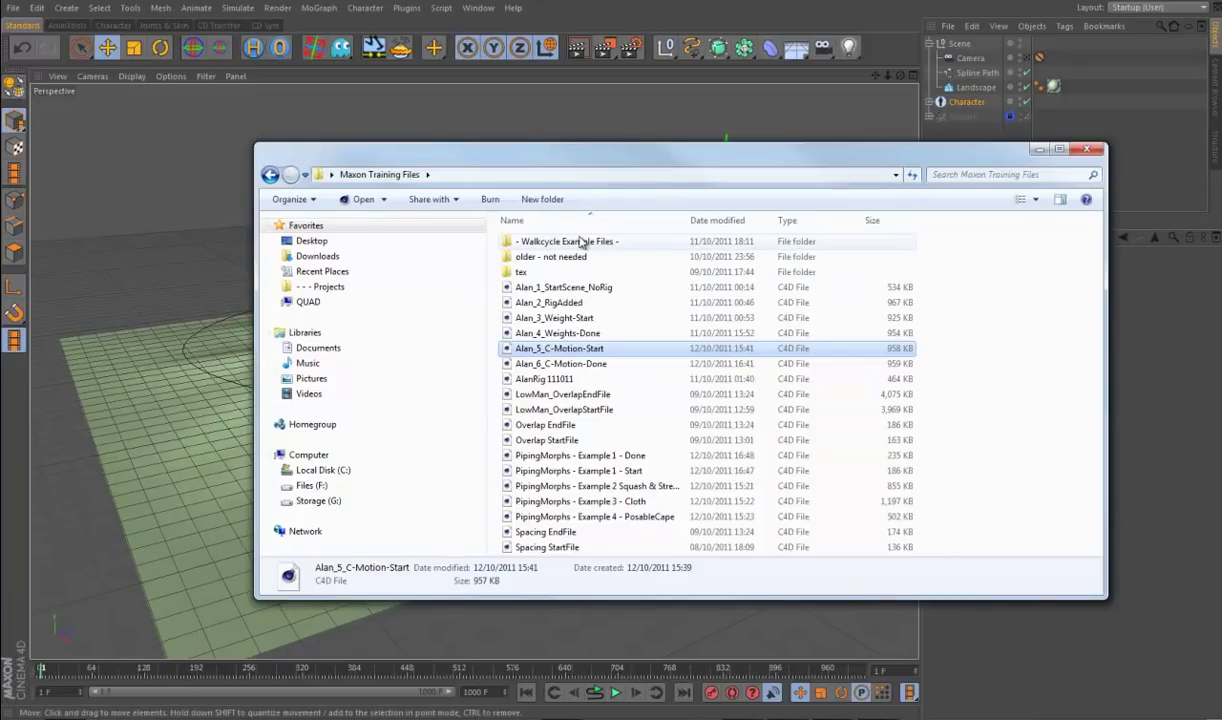
double_click(578, 241)
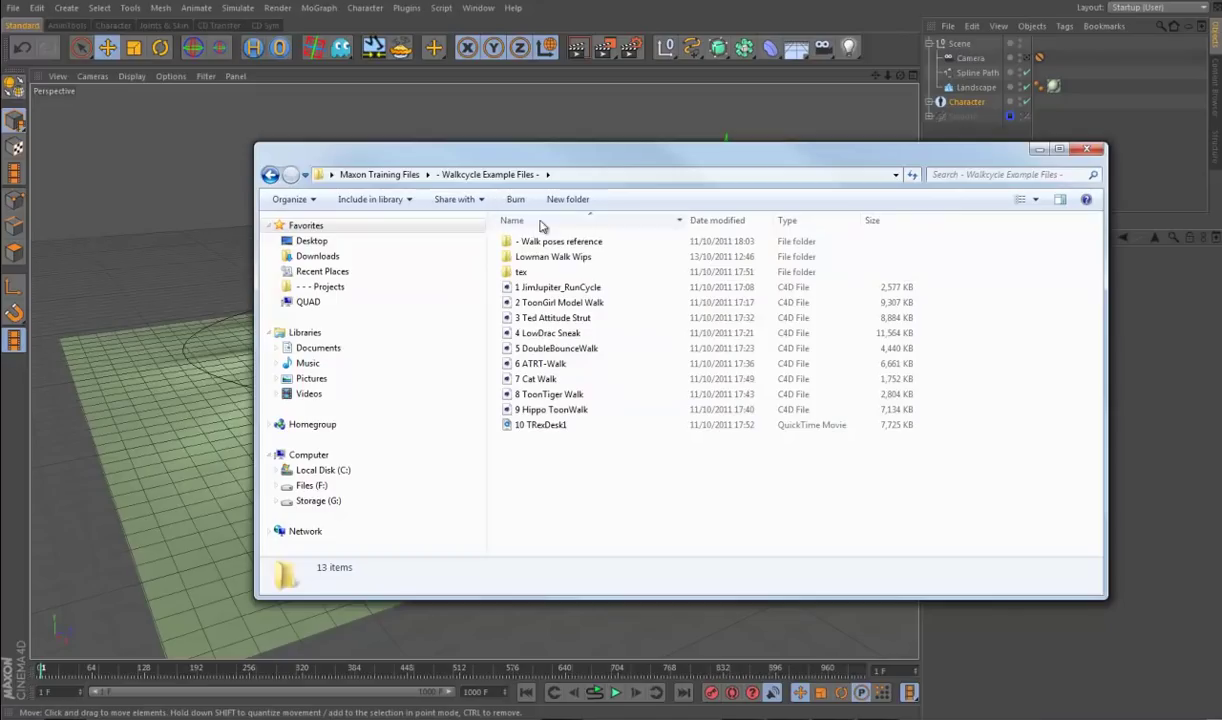
double_click(574, 241)
left_click(842, 240)
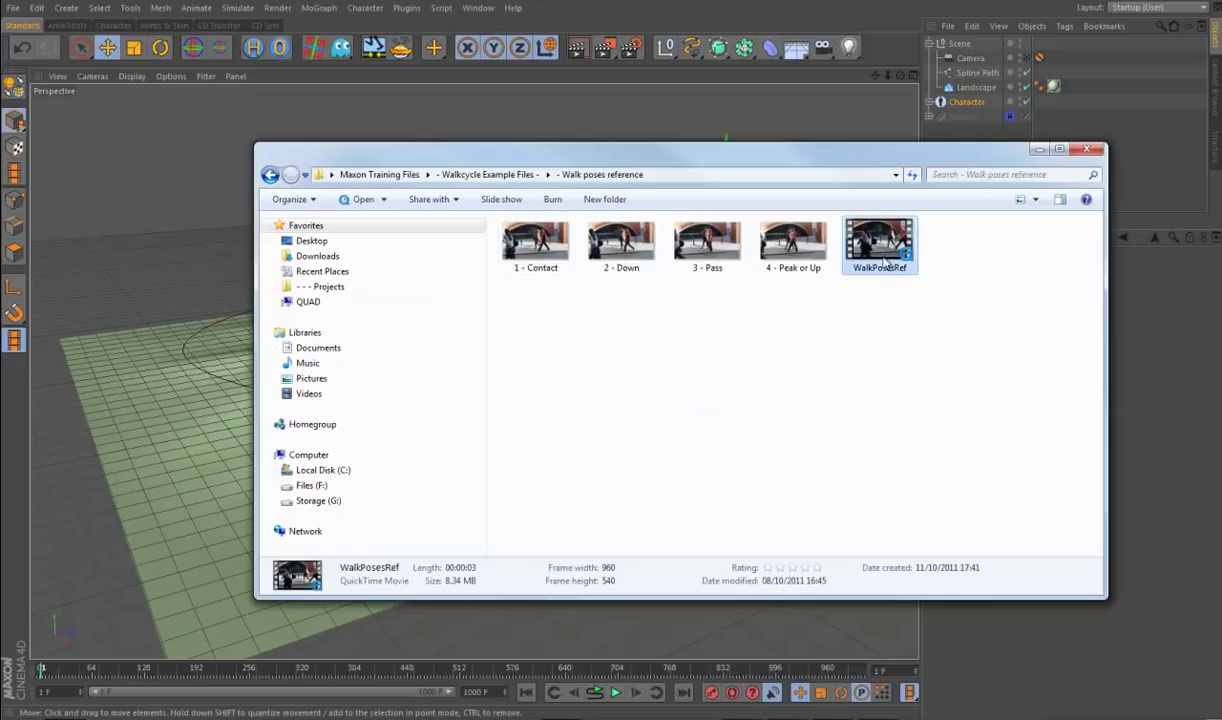
double_click(879, 258)
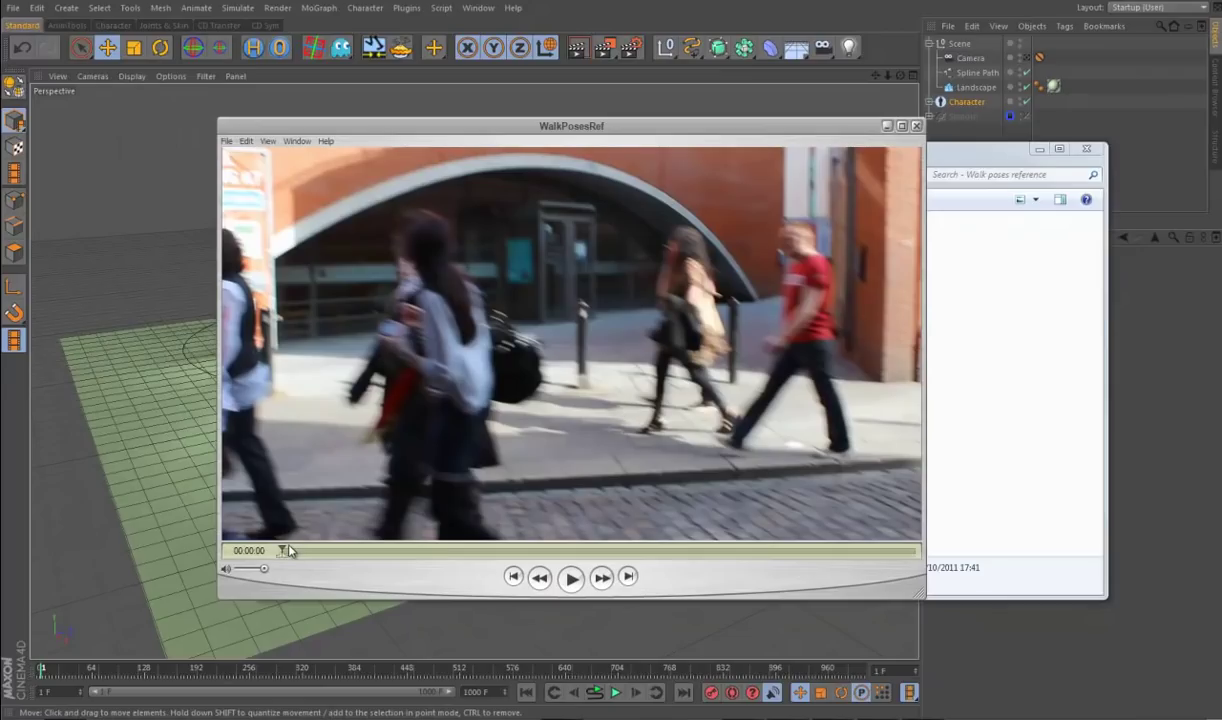
Step: Scrub gradually through the opening of the walk reference movie to study the red-shirted man's contact, down and passing poses
left_click_drag(283, 551, 296, 553)
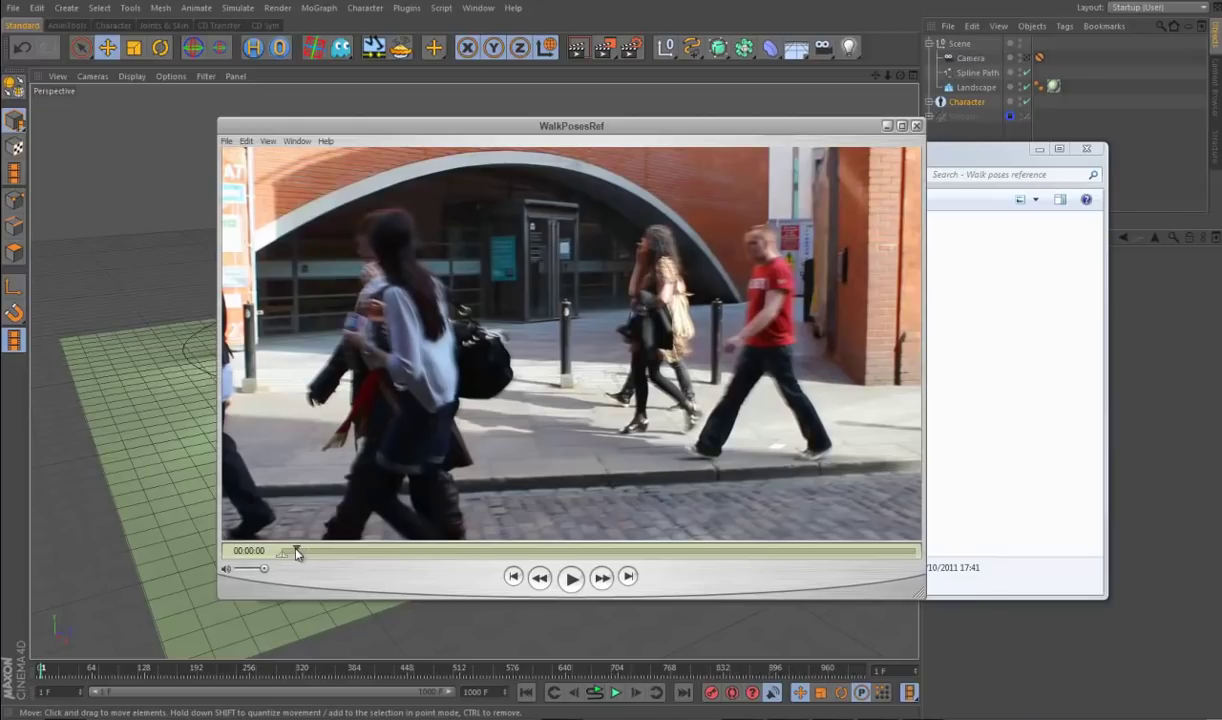
left_click_drag(296, 553, 306, 553)
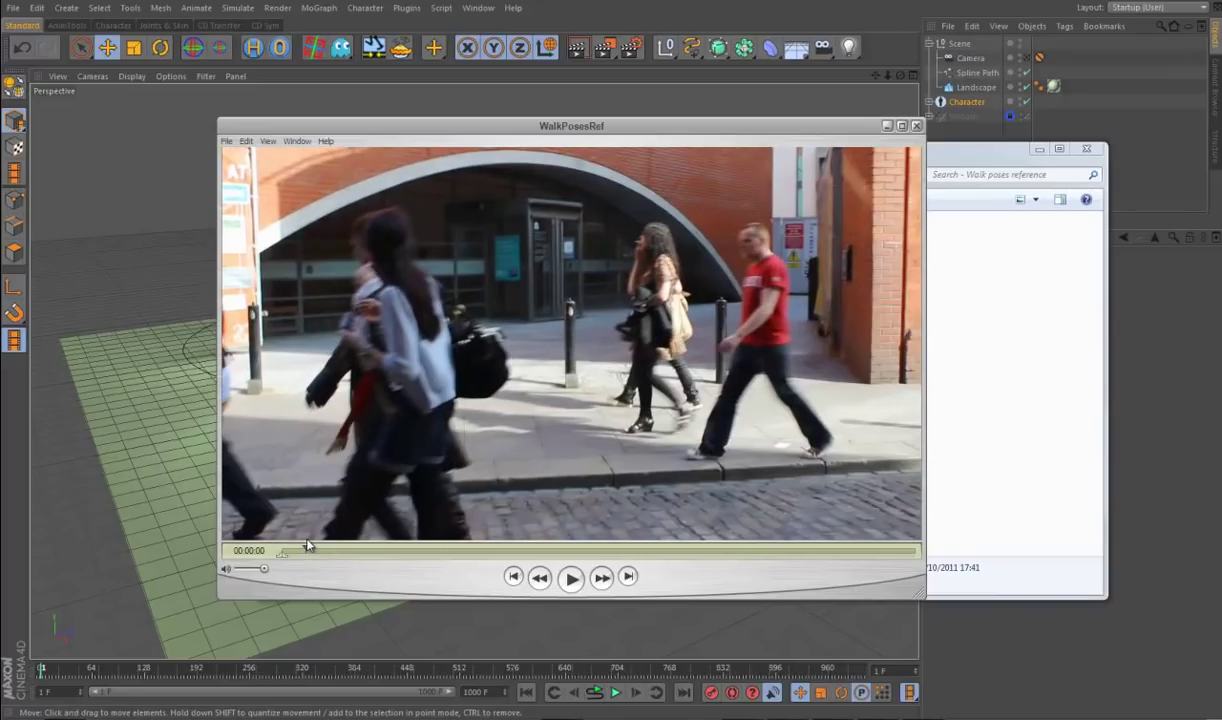
left_click_drag(306, 549, 309, 549)
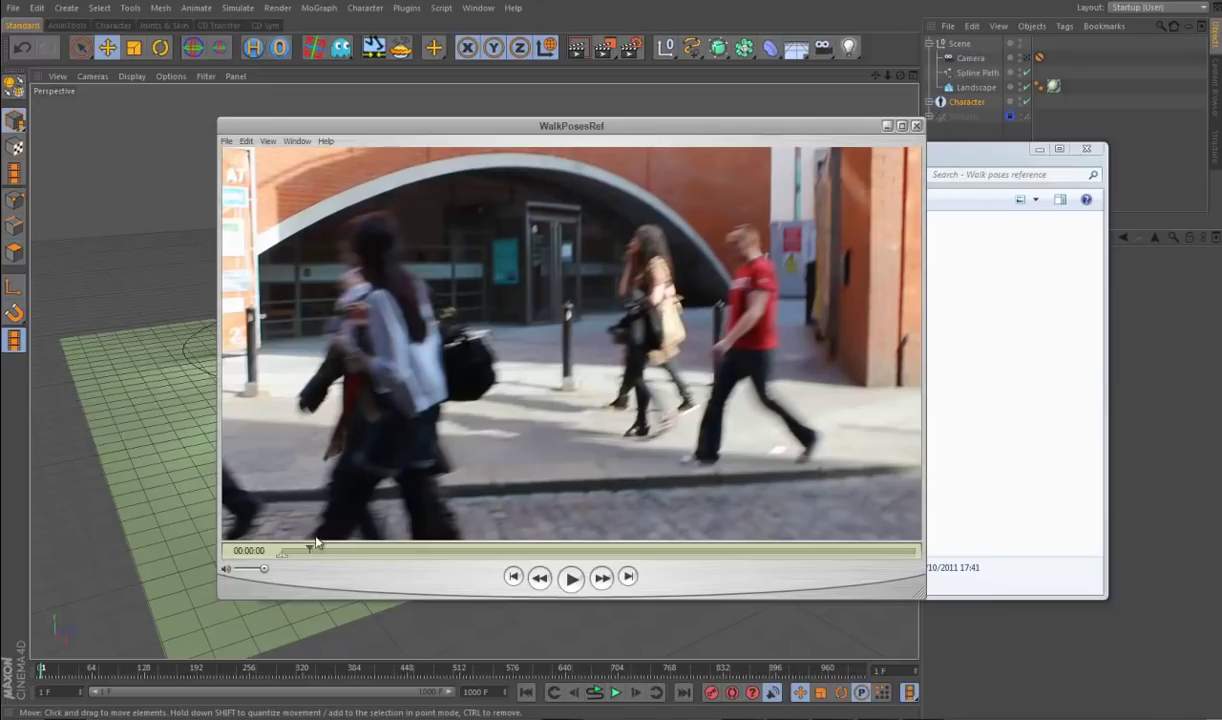
left_click_drag(310, 551, 417, 567)
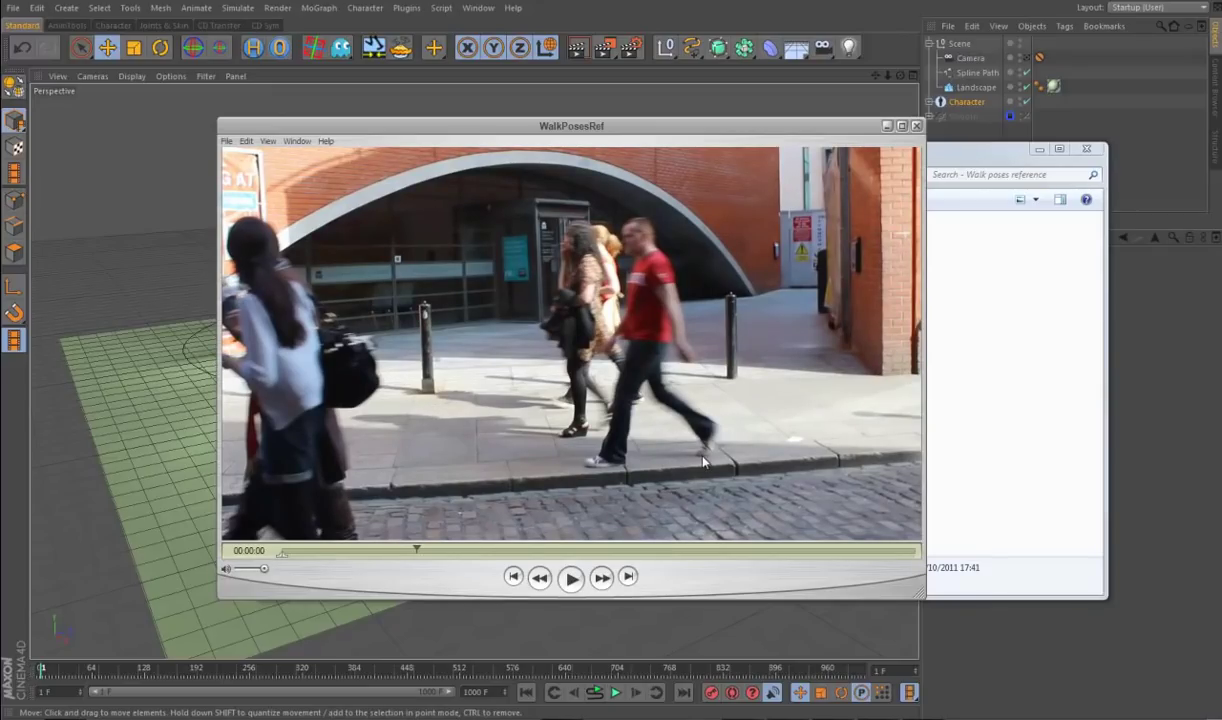
left_click_drag(415, 556, 446, 556)
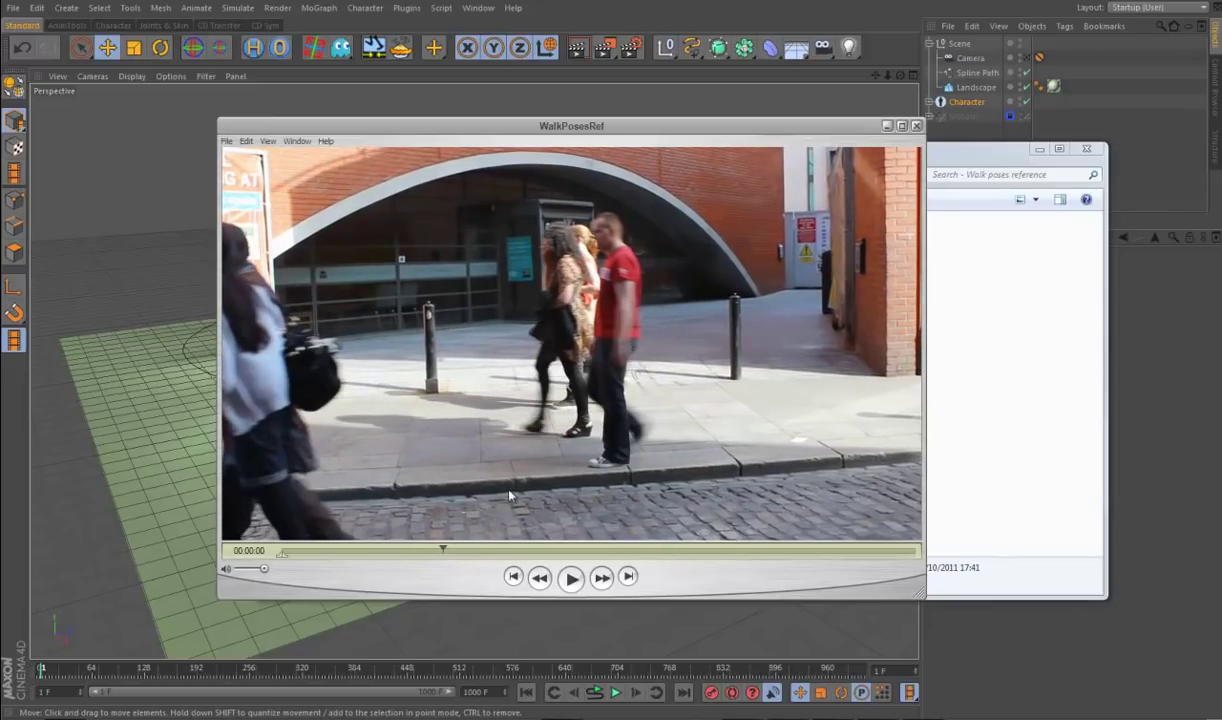
left_click_drag(446, 551, 447, 551)
left_click_drag(447, 550, 464, 550)
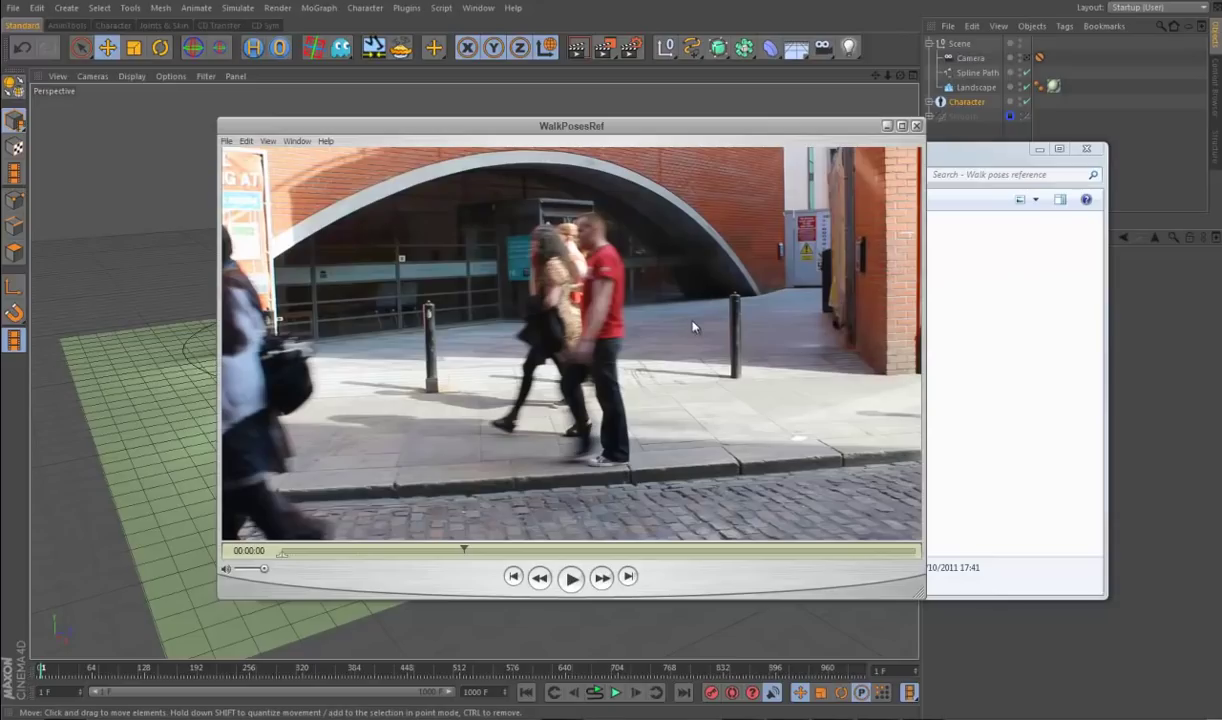
Step: Review the stride again by scrubbing the reference movie back and on to the two-second mark, and minimize the player
left_click_drag(600, 128, 608, 118)
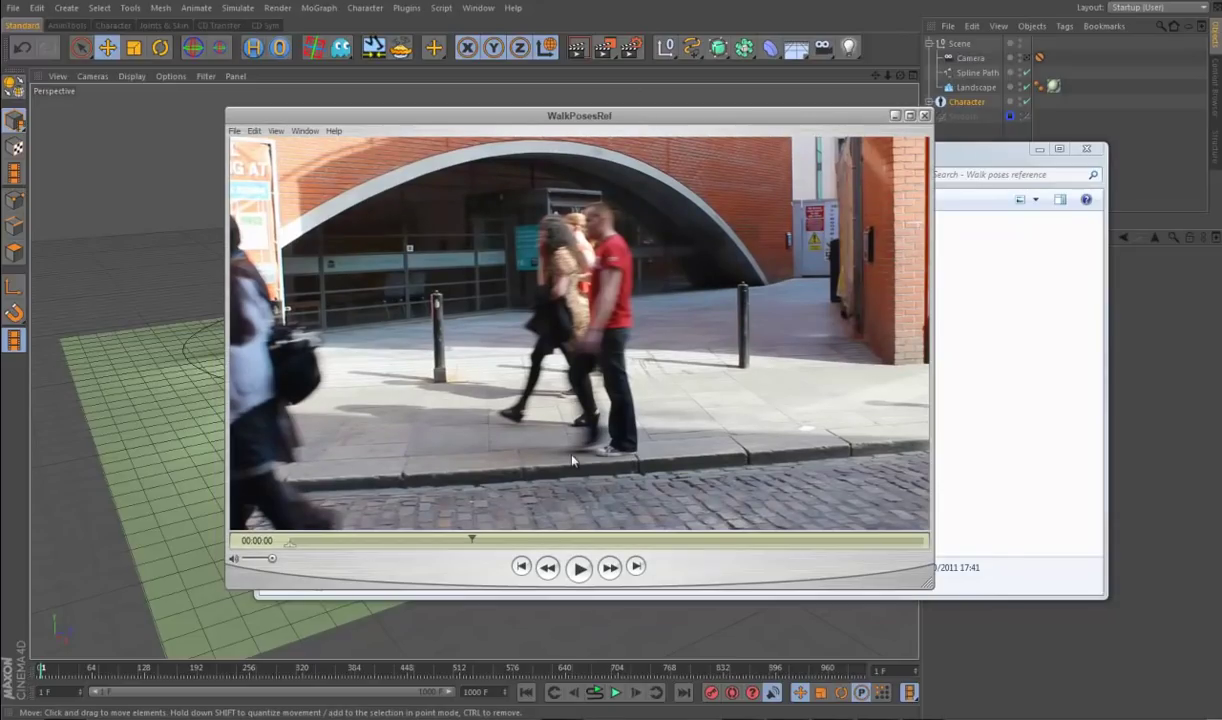
left_click_drag(471, 539, 372, 587)
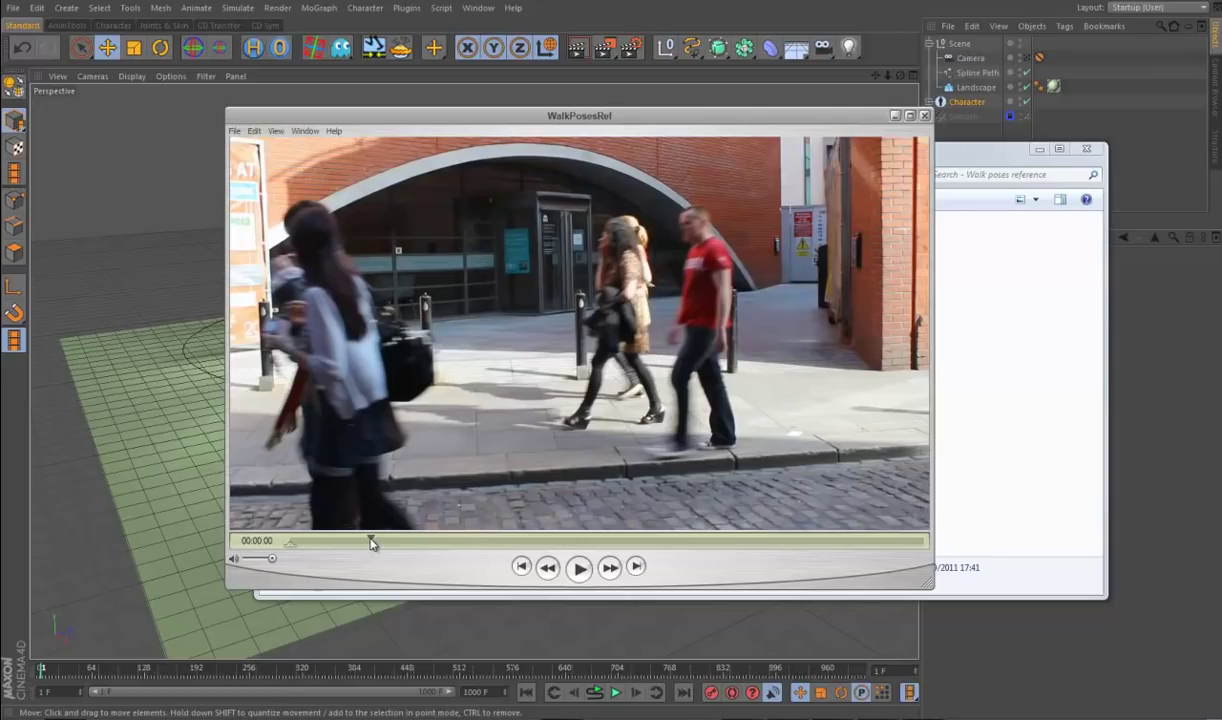
left_click_drag(379, 548, 408, 545)
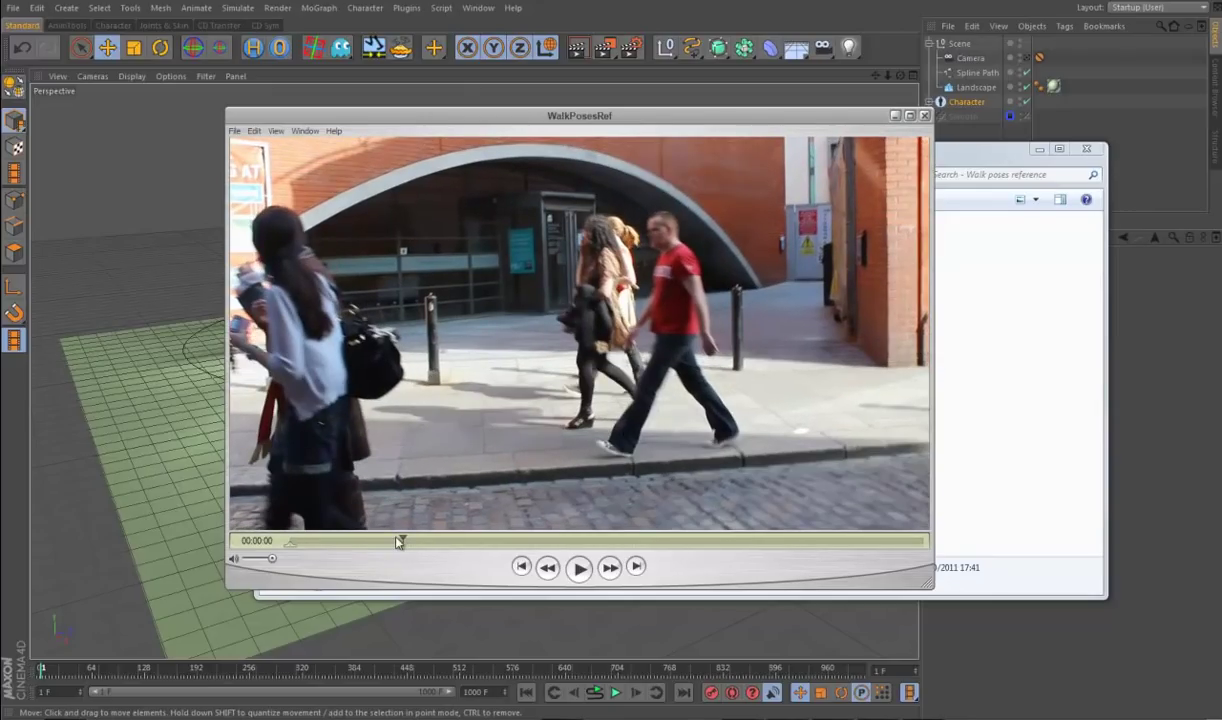
left_click_drag(407, 546, 714, 566)
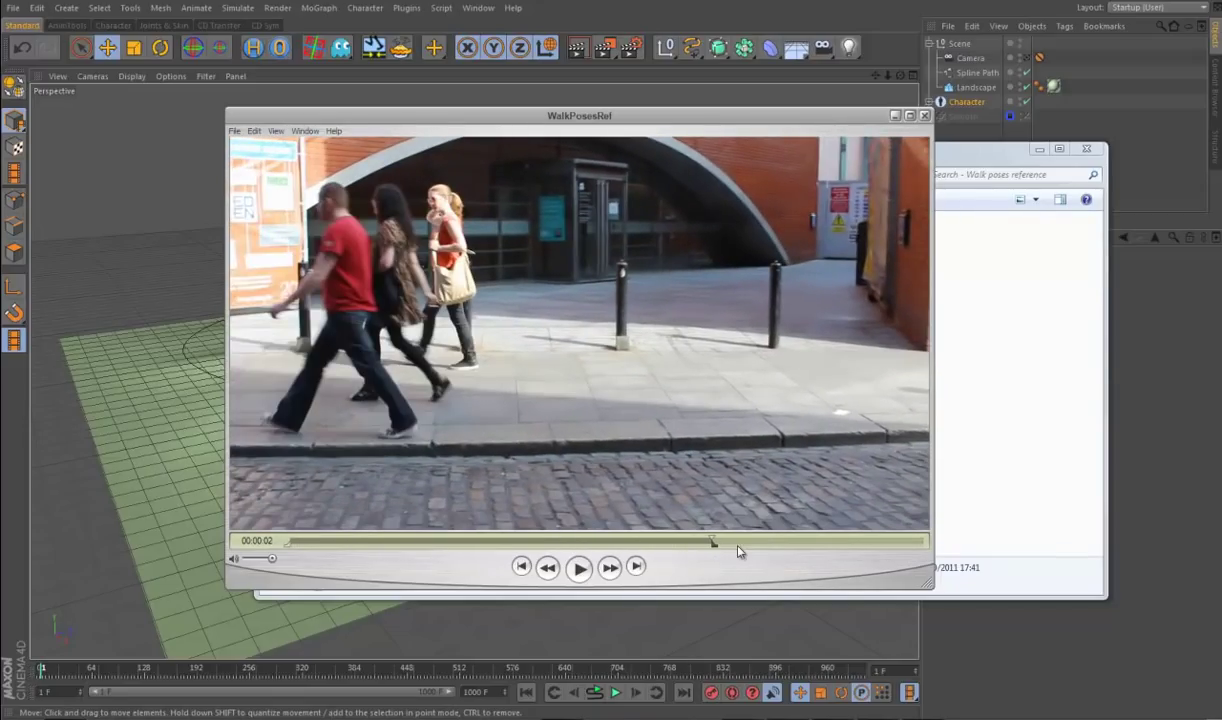
left_click(895, 115)
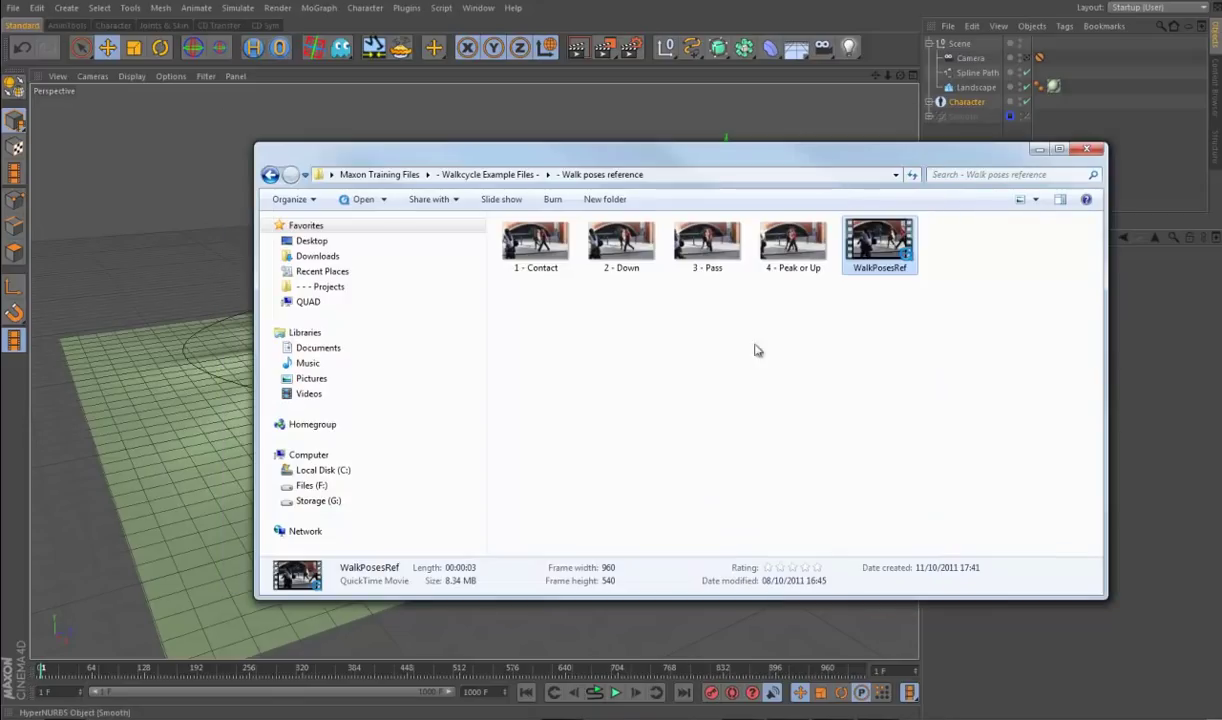
Step: Open the 1 JimJupiter_RunCycle scene from the Walkcycle Example Files folder and minimize the file browser
left_click(500, 175)
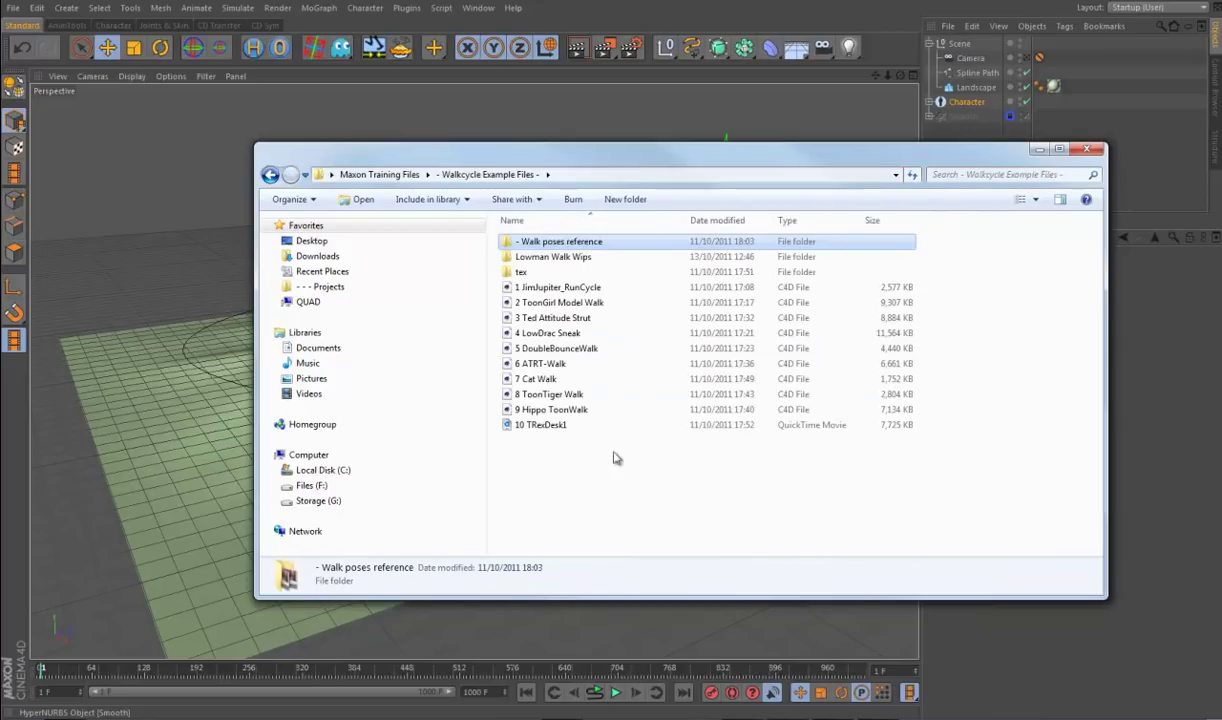
double_click(546, 290)
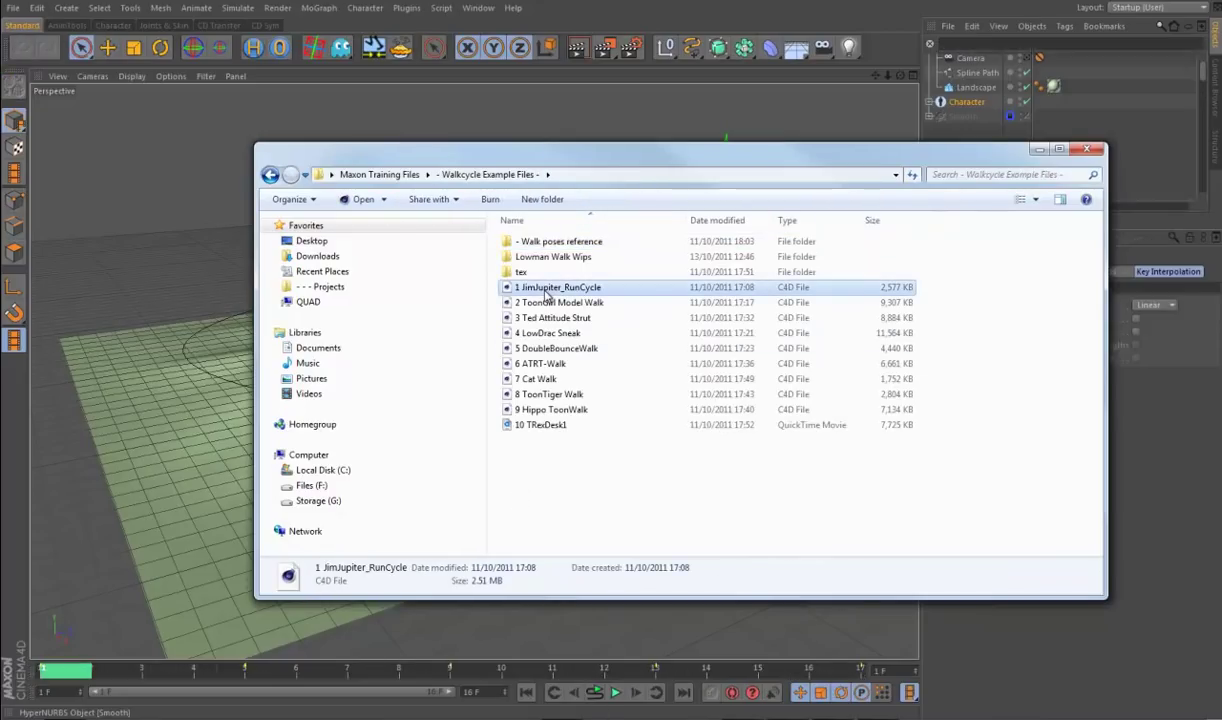
left_click(1040, 149)
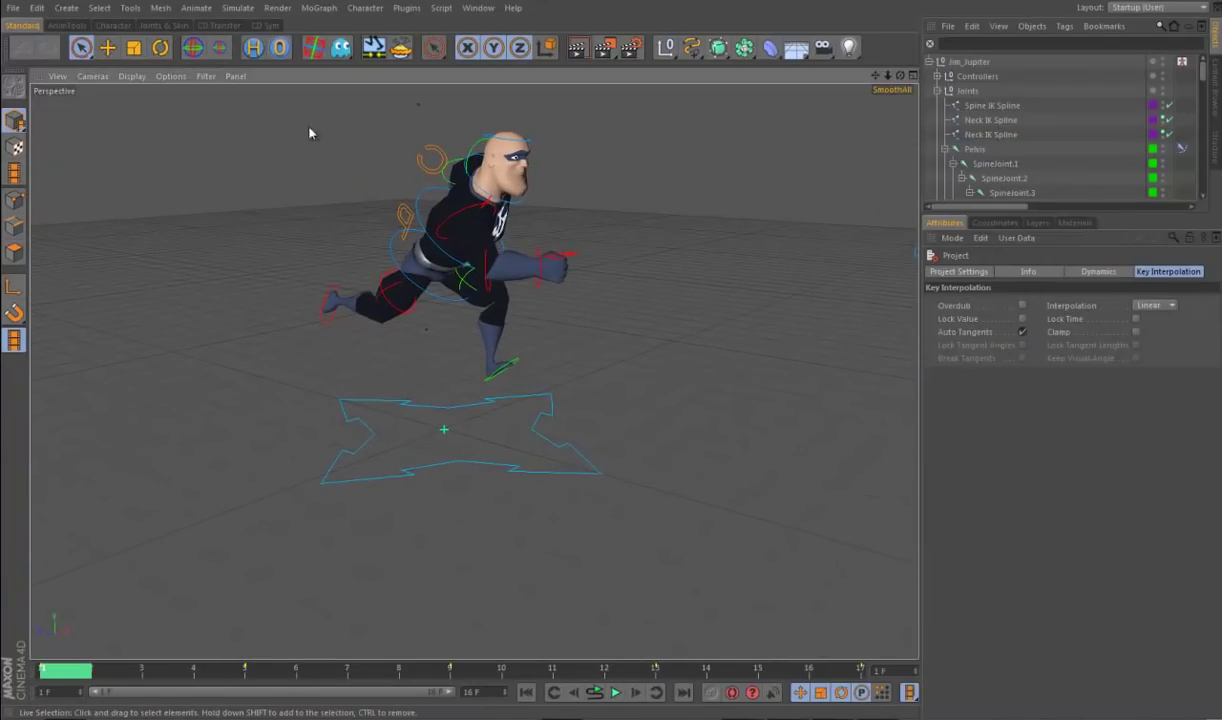
Step: Hide null and spline objects in the Perspective view so only the character shows
left_click(207, 77)
left_click(216, 127)
left_click(207, 77)
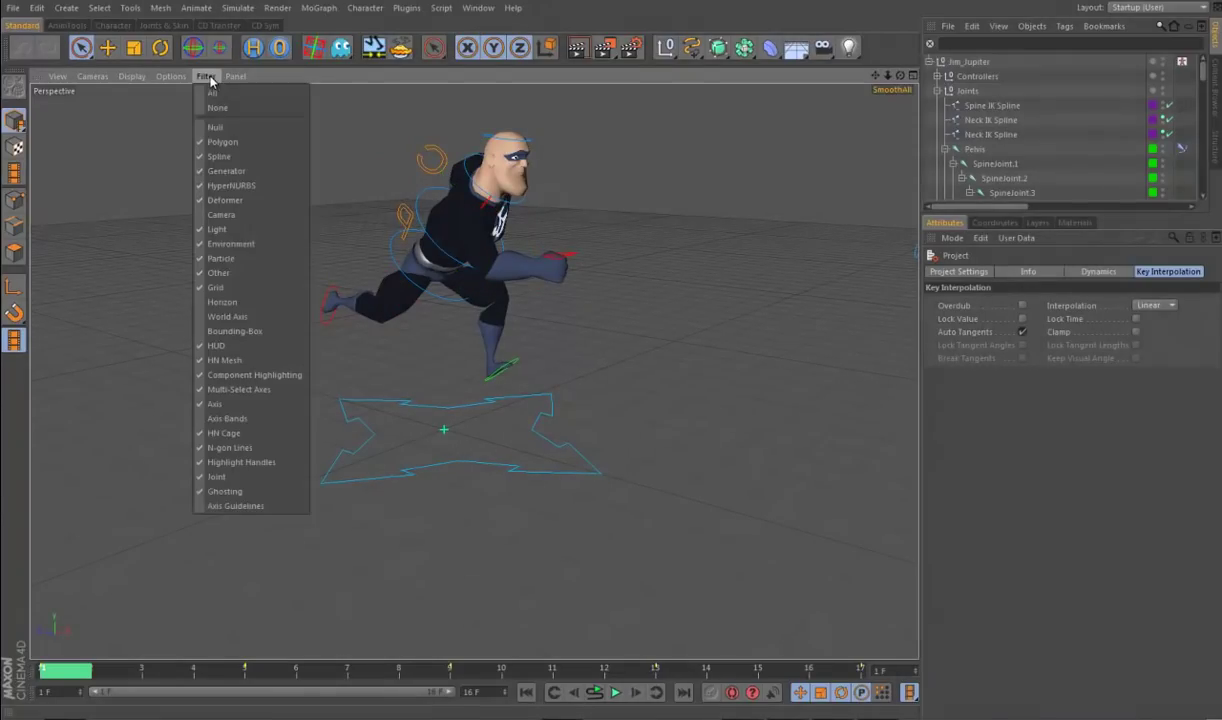
left_click(219, 156)
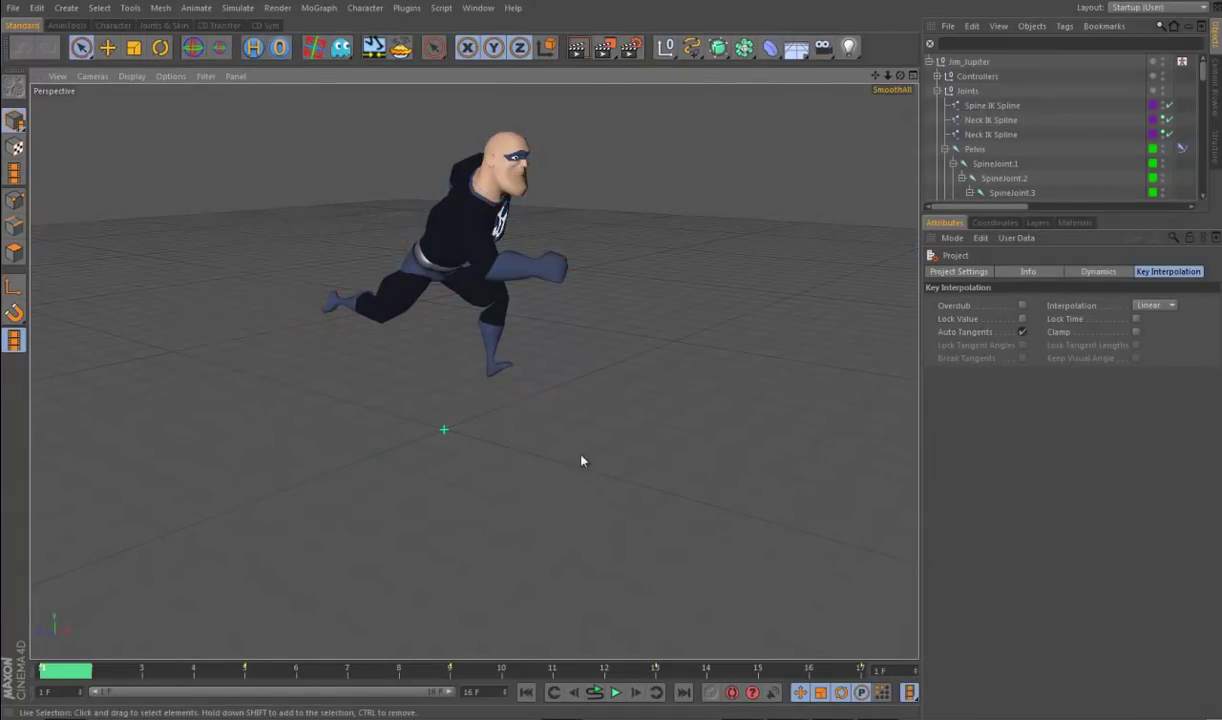
Step: Play the run cycle while inspecting the character from several angles, and stop playback
left_click(615, 692)
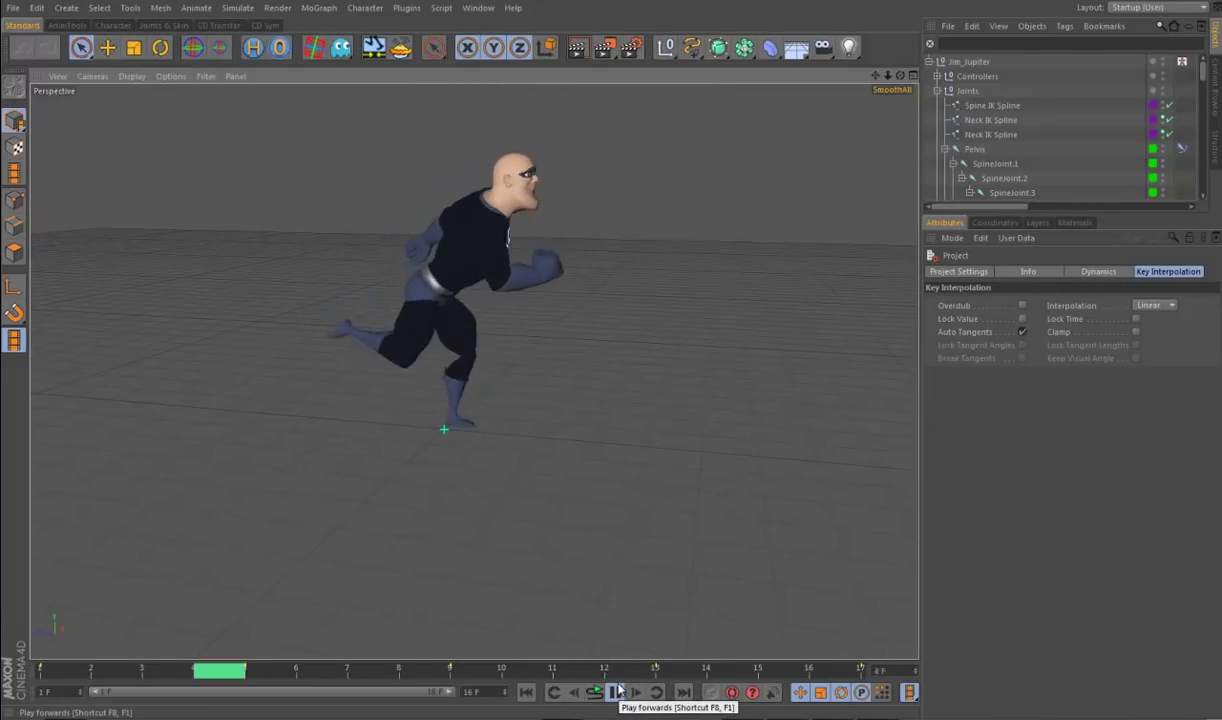
left_click_drag(518, 611, 678, 560, "alt")
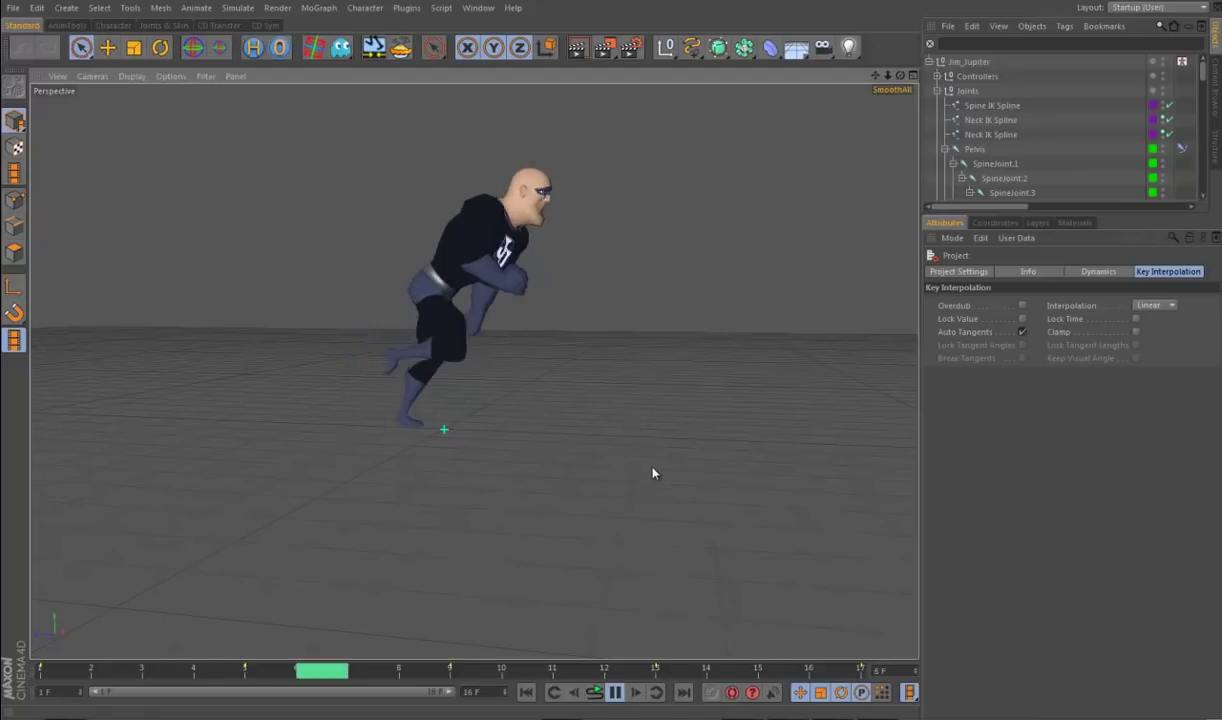
left_click_drag(654, 465, 644, 476, "alt")
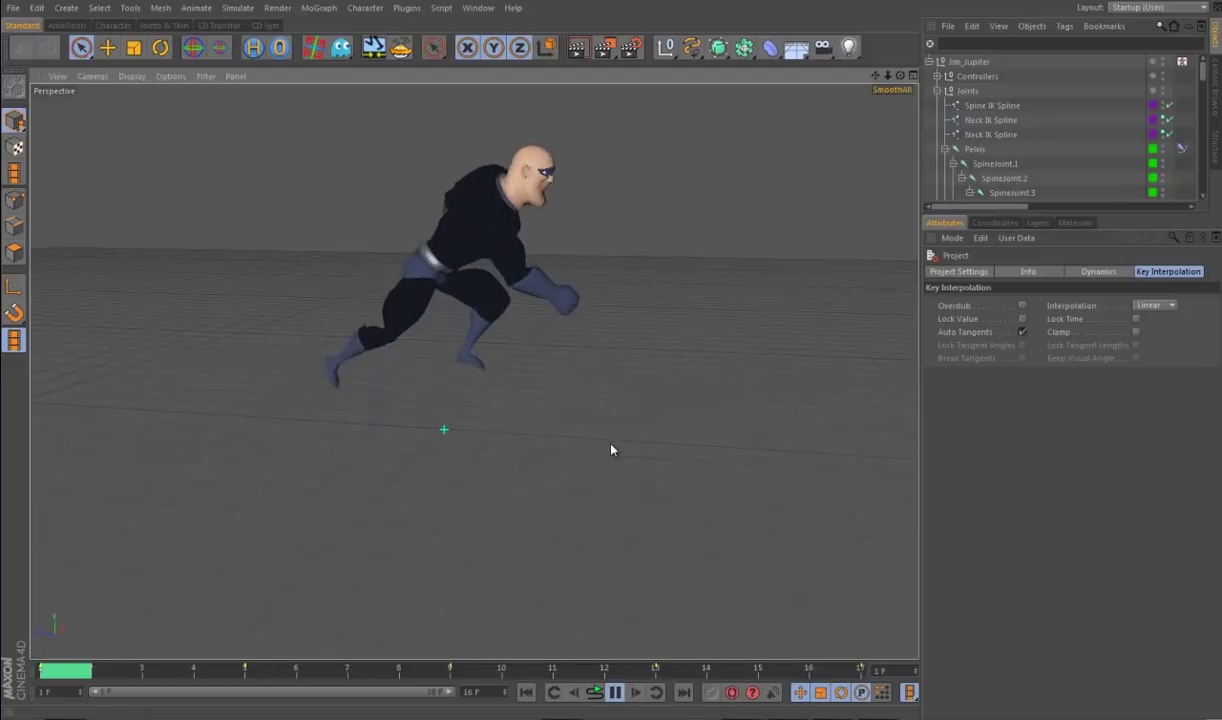
left_click(615, 694)
Step: Scrub the run cycle between frames 1 and 16 to examine its key poses and how the loop joins
left_click_drag(78, 677, 653, 676)
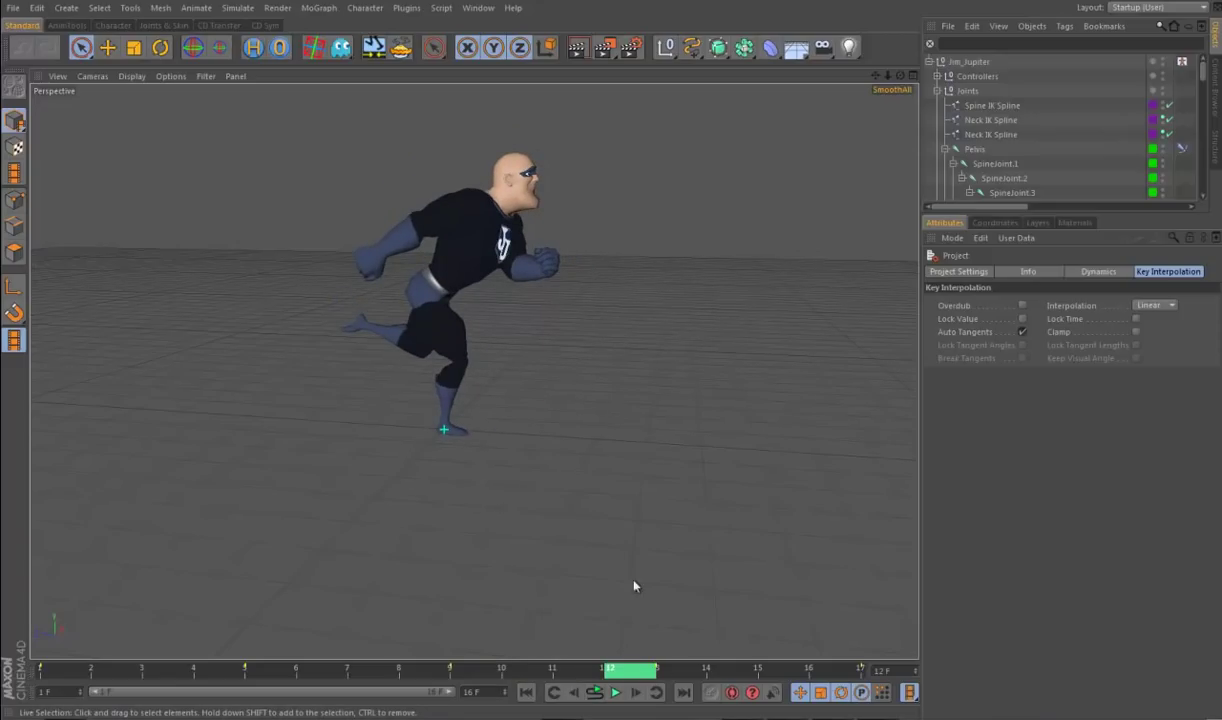
left_click_drag(630, 672, 836, 679)
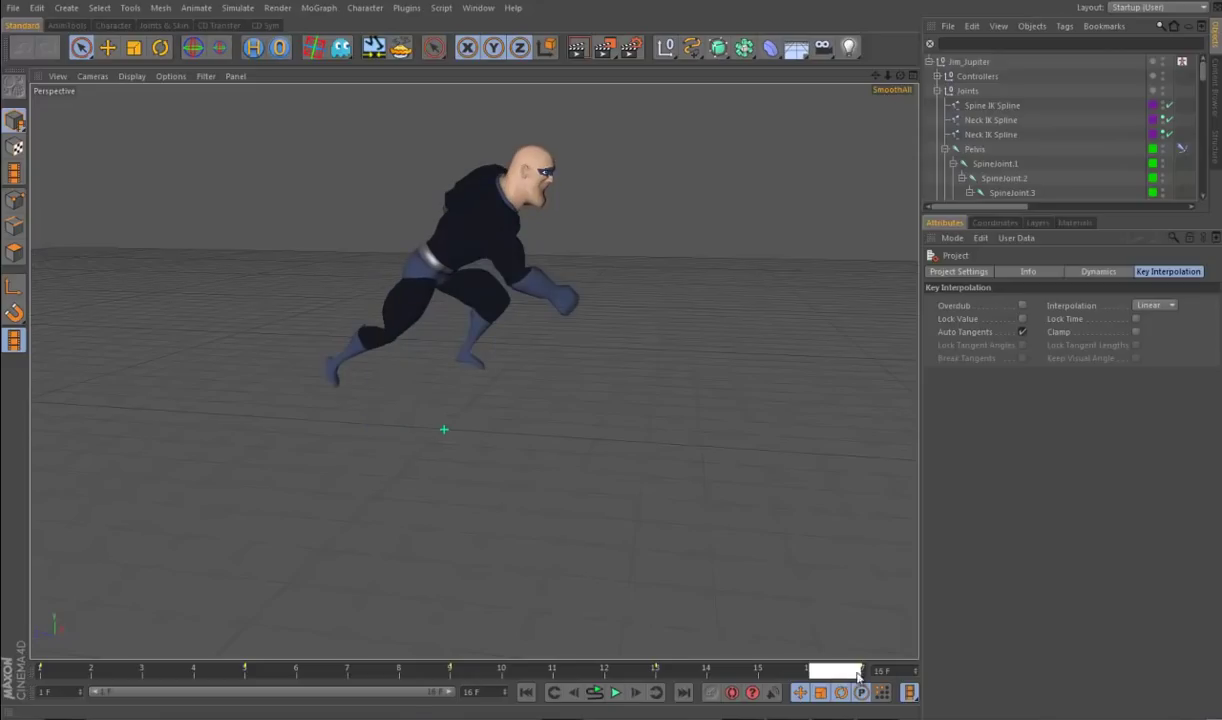
left_click_drag(767, 550, 767, 550)
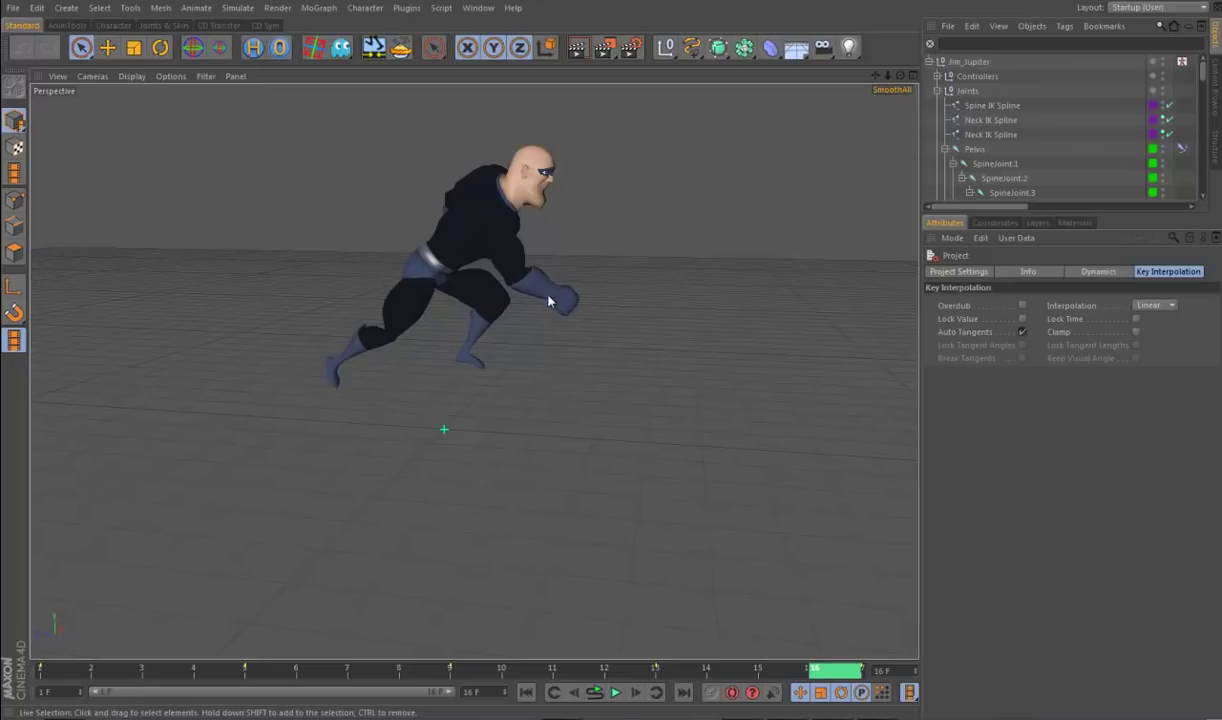
left_click(57, 670)
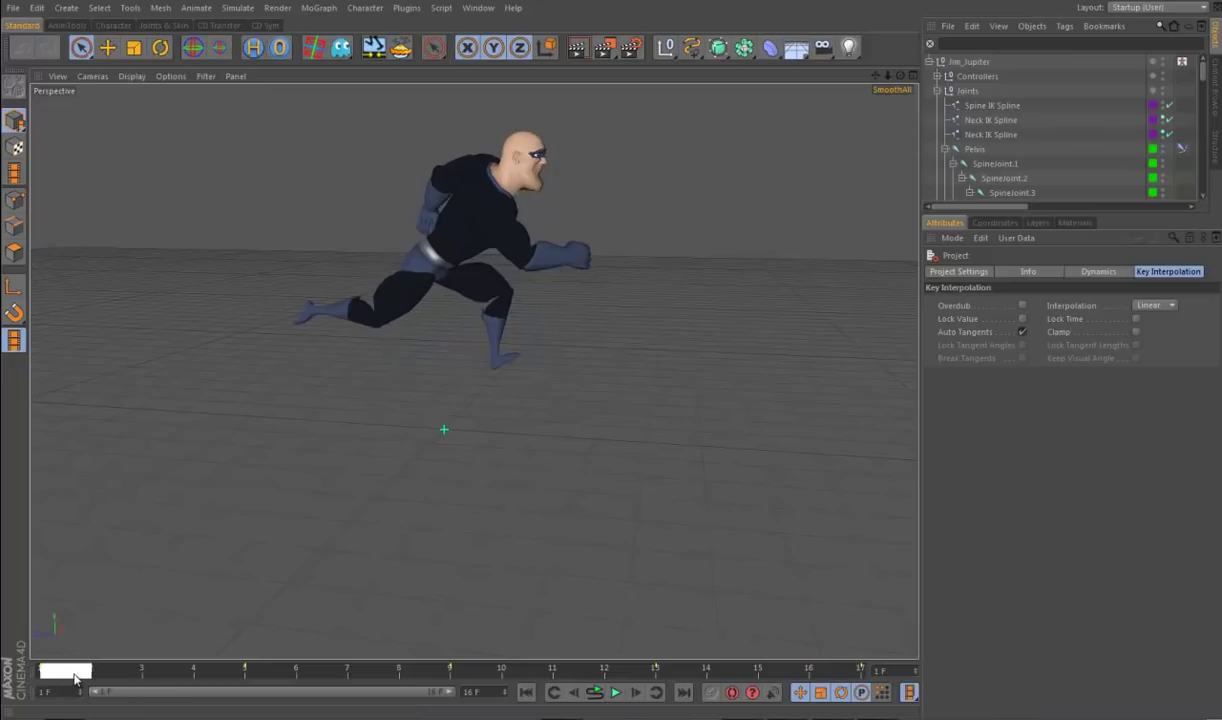
mouse_move(80, 680)
left_mouse_down()
mouse_move(131, 672)
mouse_move(62, 672)
left_mouse_up()
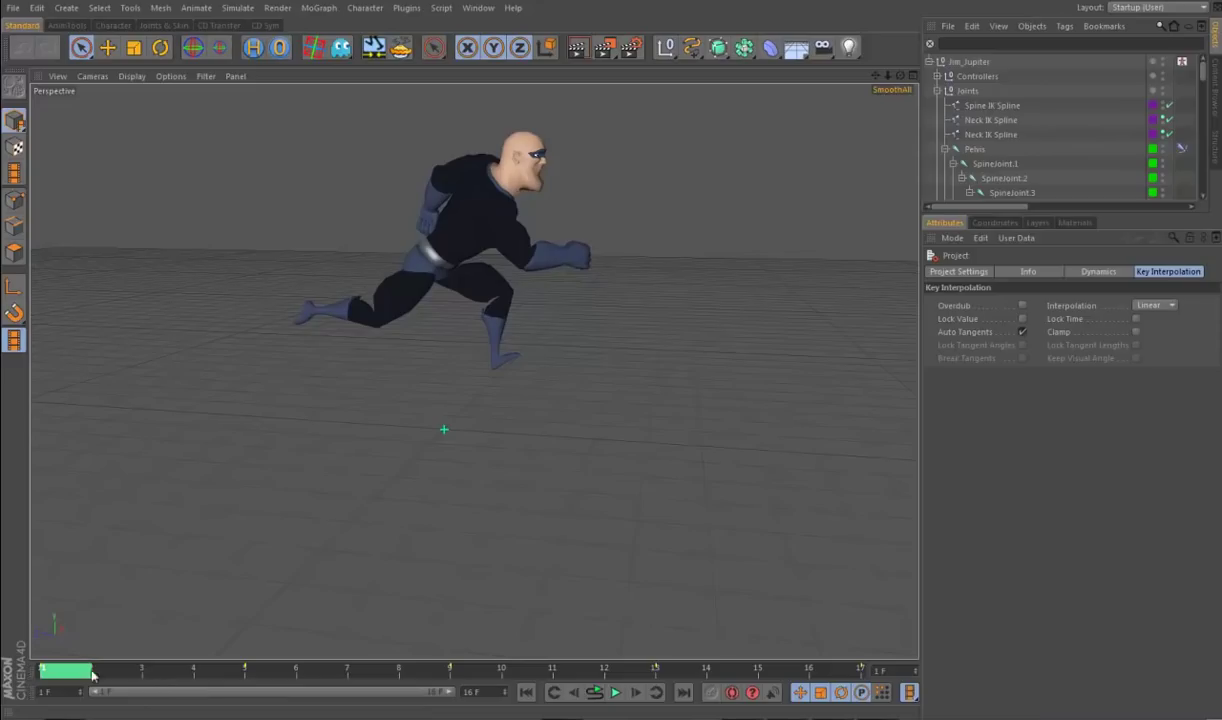
left_click_drag(113, 683, 784, 663)
Step: Replay the run cycle and examine the body motion from the front and side, ending playback at frame 16
left_click(615, 692)
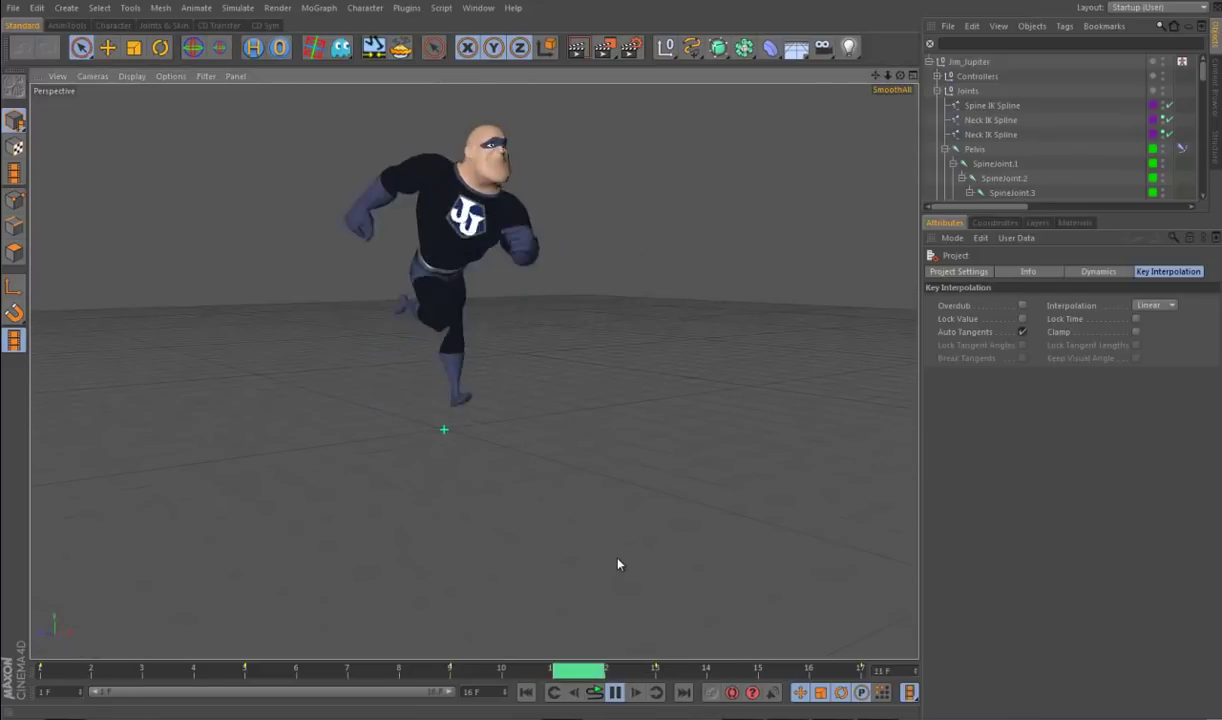
left_click_drag(622, 564, 657, 581, "alt")
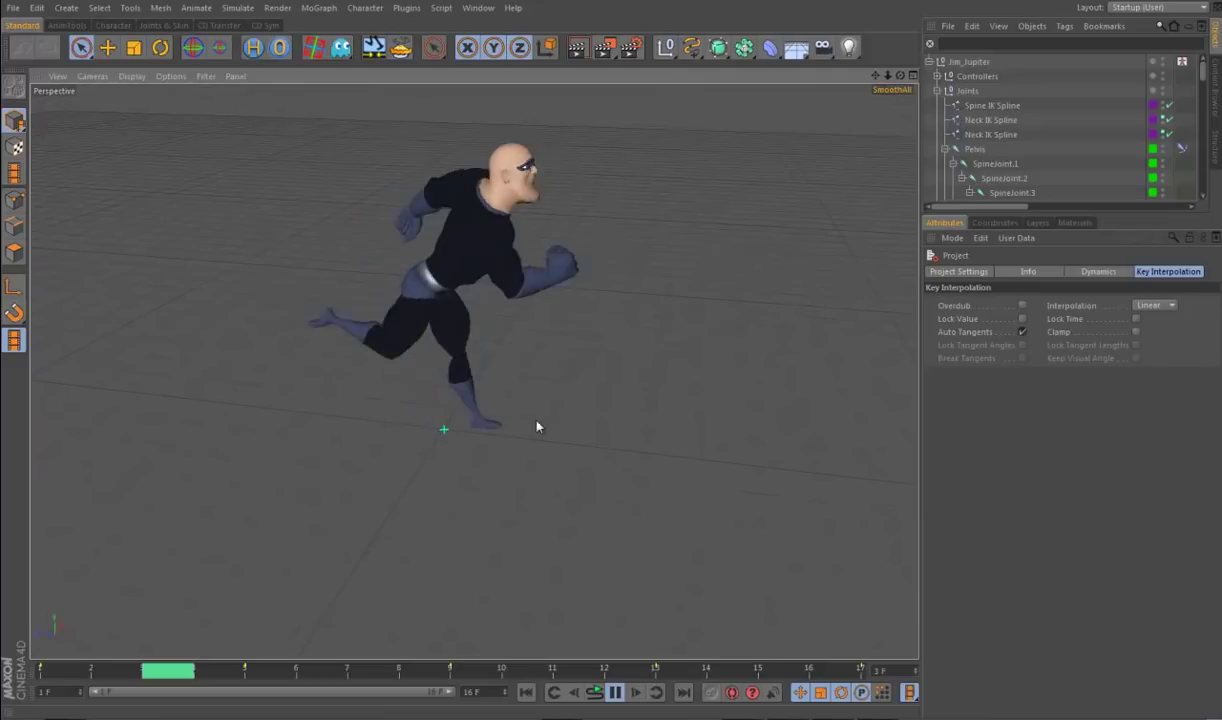
left_click_drag(655, 436, 674, 417, "alt")
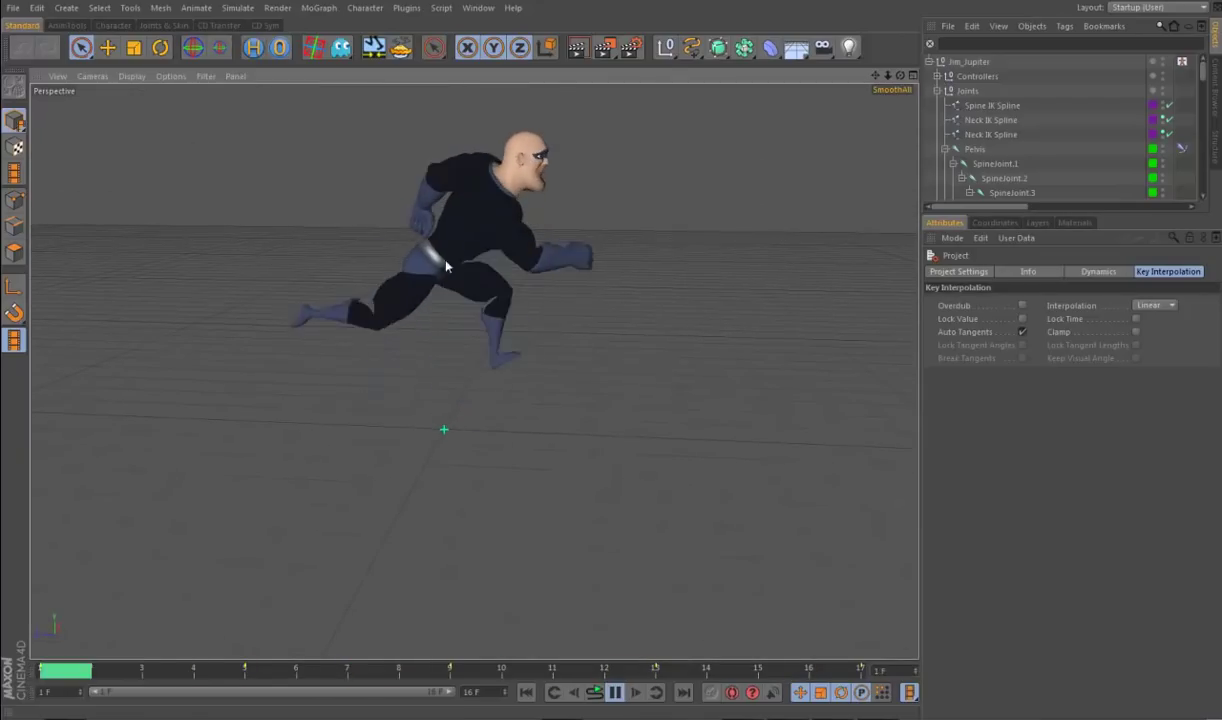
left_click_drag(606, 513, 558, 563, "alt")
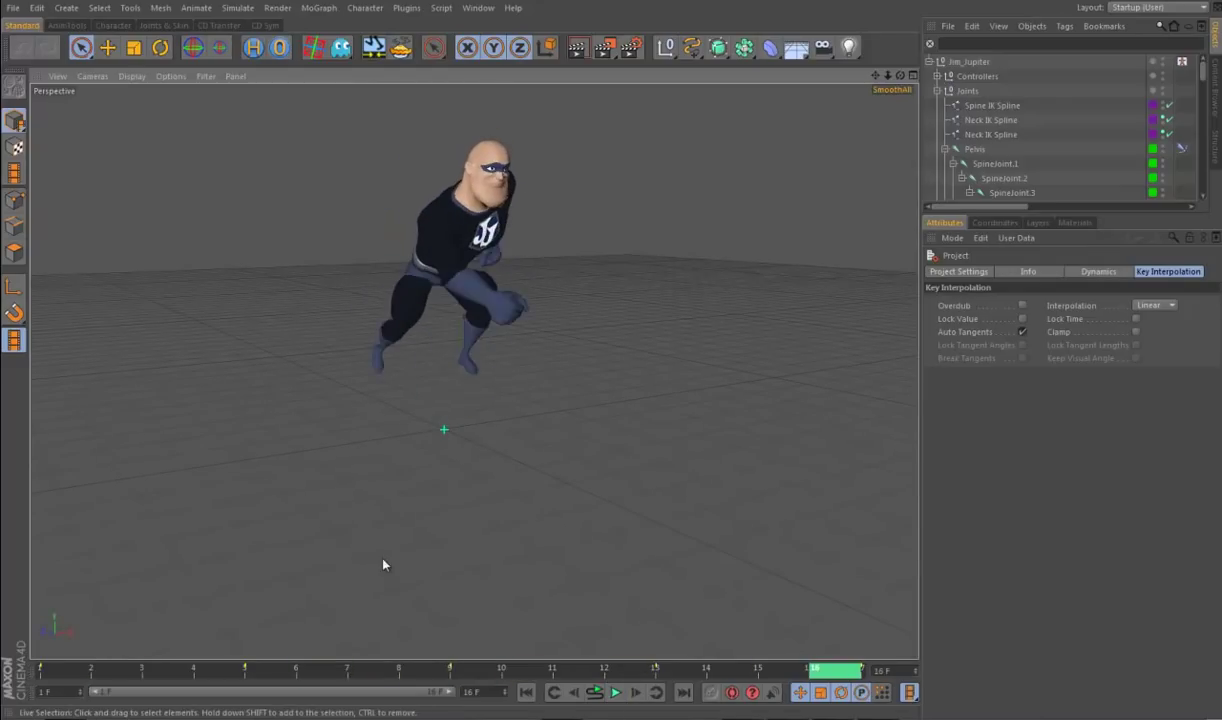
Step: Step through the middle frames of the run cycle around frame 7 and restart playback
left_click_drag(205, 671, 373, 685)
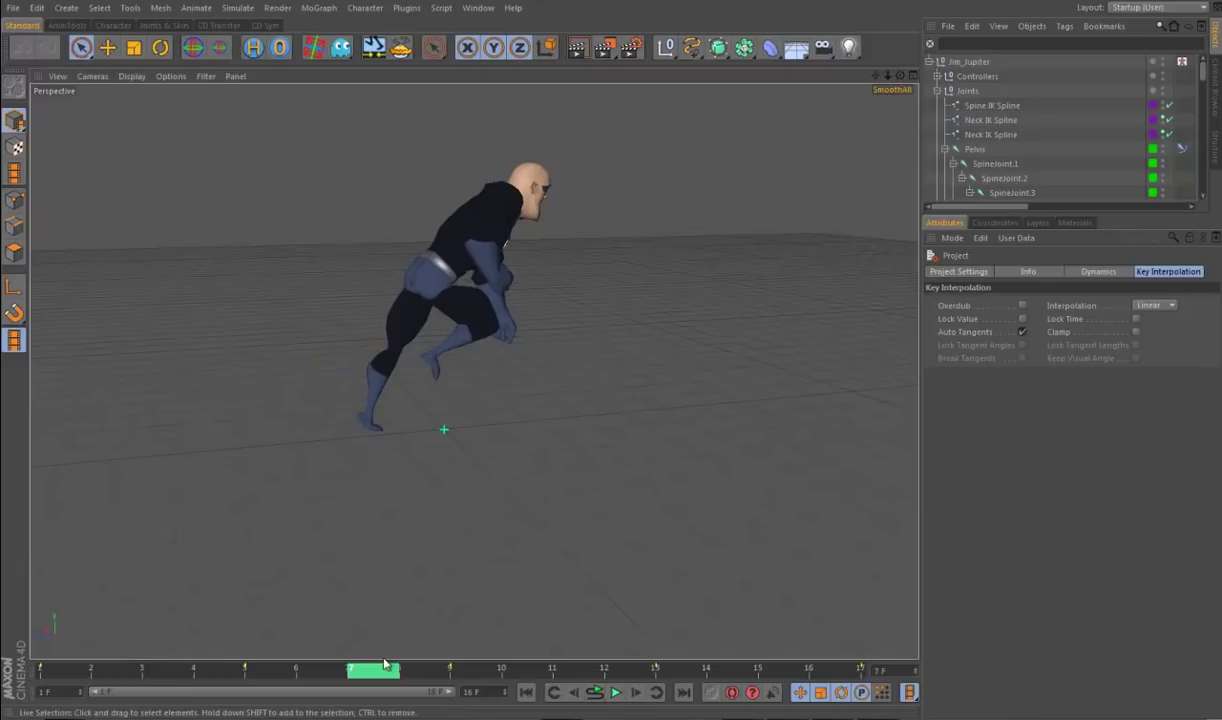
left_click_drag(396, 680, 575, 670)
left_click(615, 692)
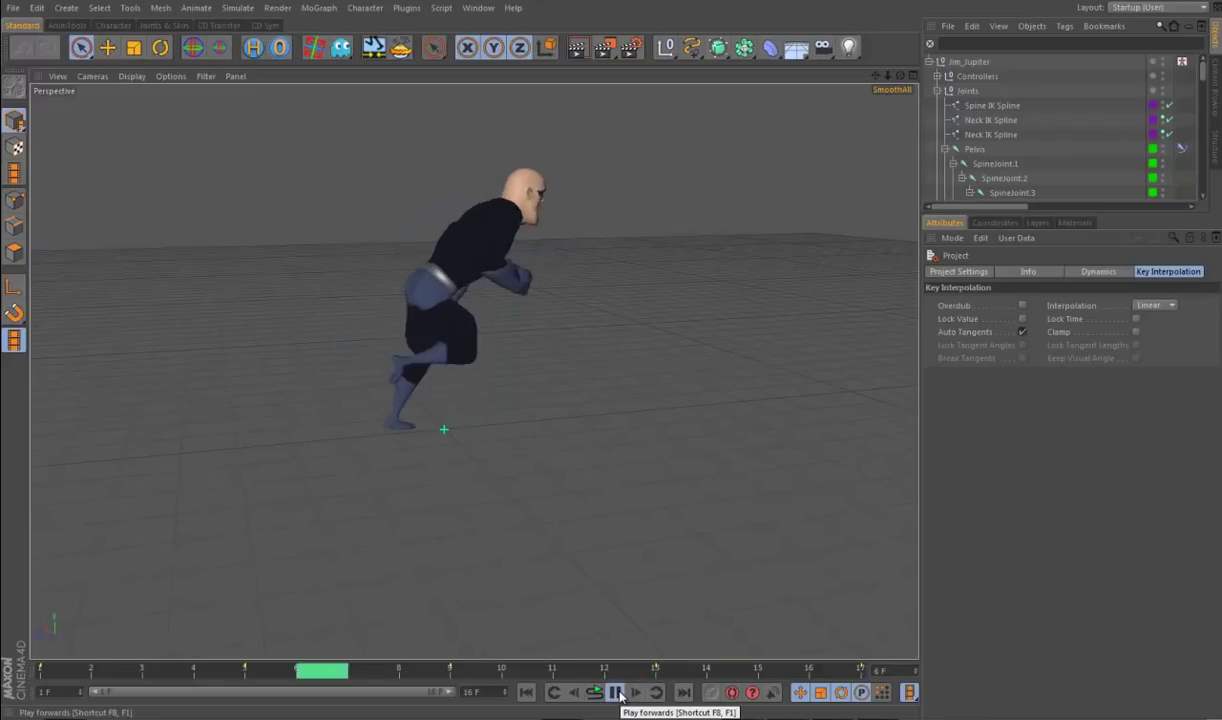
Step: Stop the run cycle, lower the side view, and scrub back to frame 1 to examine the stretched running pose
left_click(619, 694)
left_click_drag(620, 585, 618, 546, "alt")
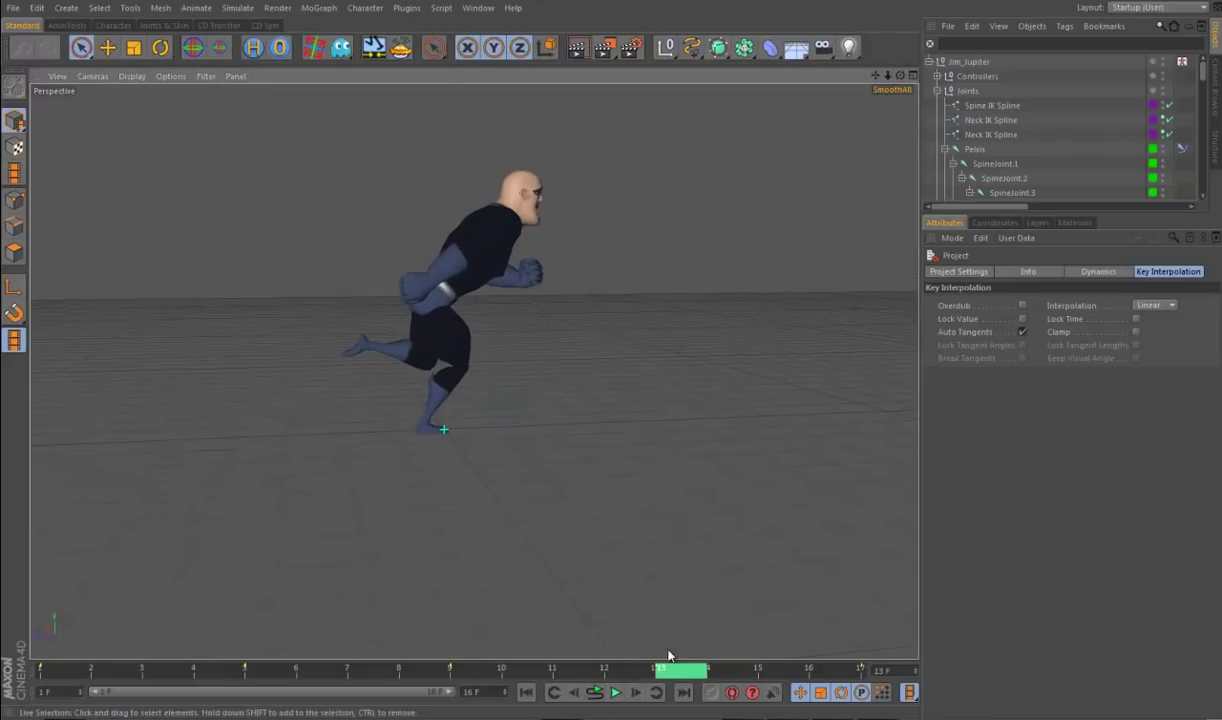
left_click_drag(650, 676, 41, 670)
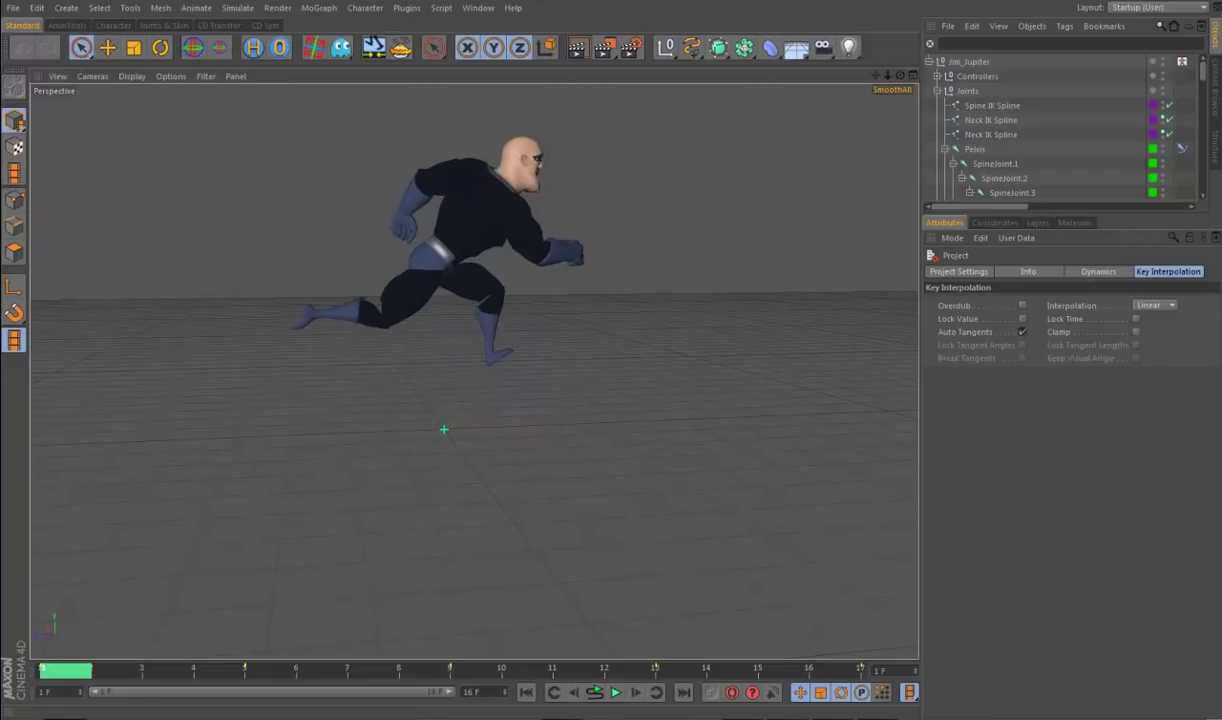
Step: Open the 2 ToonGirl Model Walk scene from the Walkcycle Example Files folder, dismiss the missing-plugin warning, and start playback
key("ctrl+o")
left_click_drag(686, 171, 950, 191)
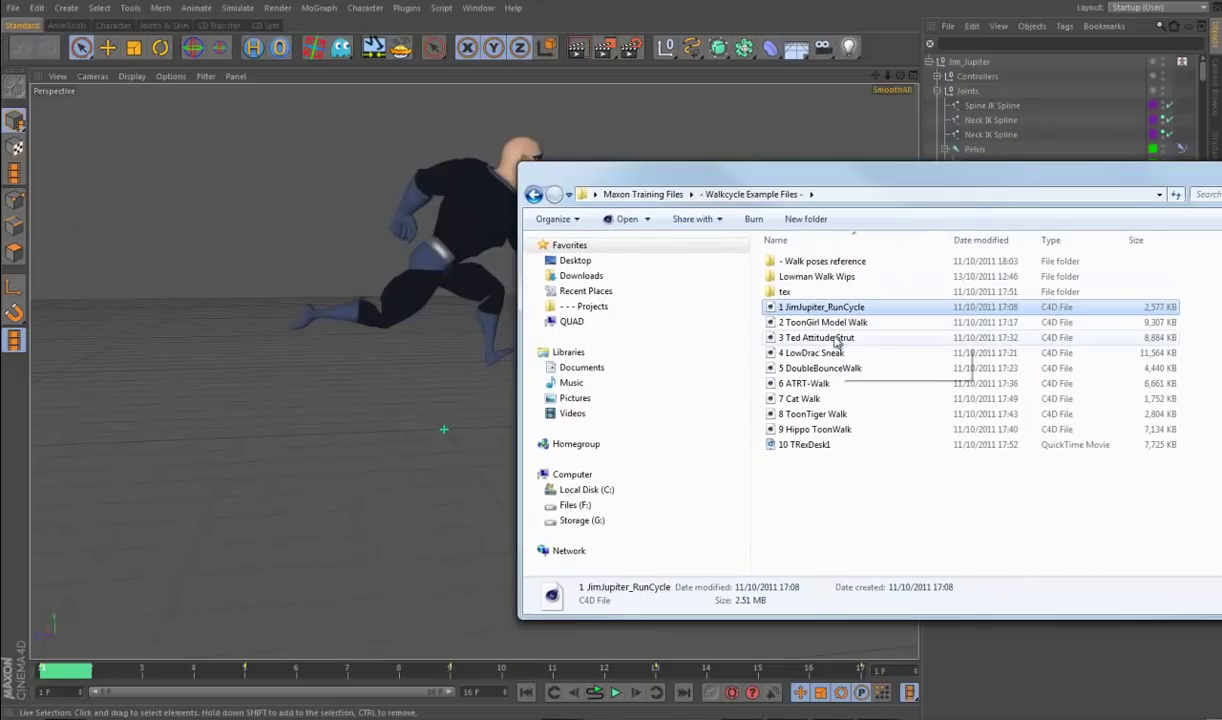
left_click_drag(826, 323, 590, 420)
key("Return")
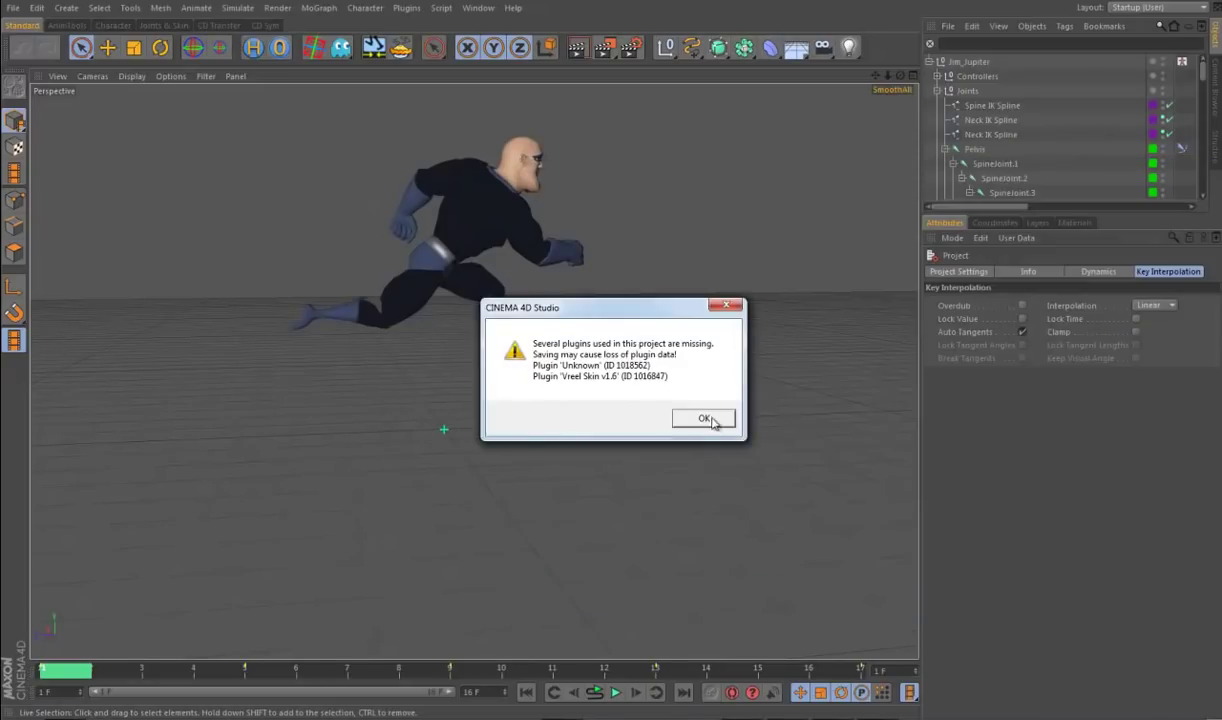
left_click(701, 417)
left_click_drag(632, 611, 640, 572, "alt")
left_click(616, 693)
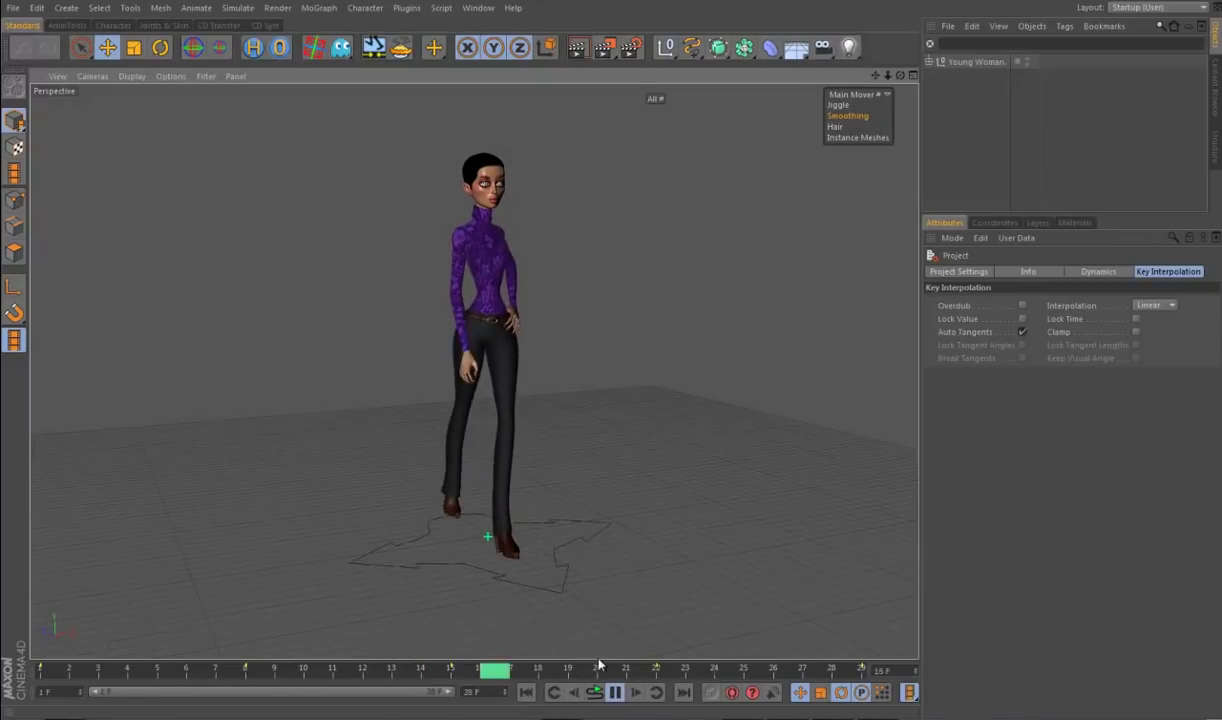
Step: Examine the looping model walk from the front, above and behind, watching the hip sway and foot placement
left_click_drag(289, 575, 663, 527, "alt")
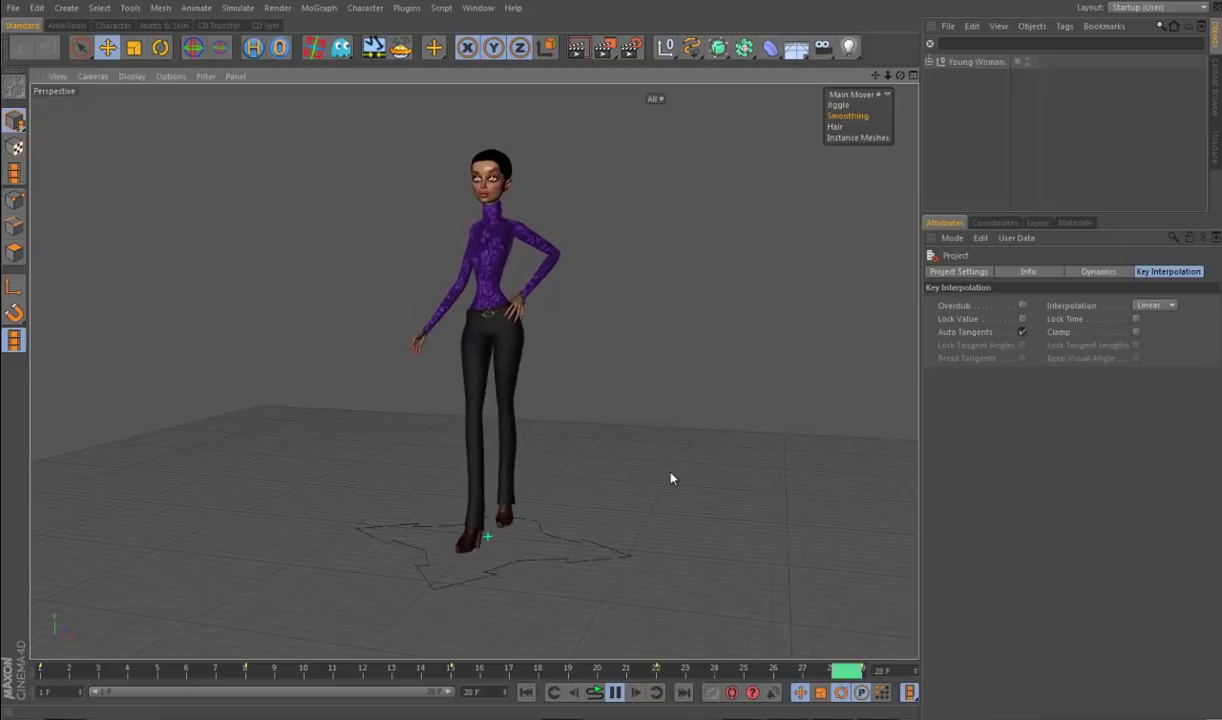
left_click_drag(661, 495, 690, 522, "alt")
middle_click_drag(684, 502, 684, 492, "alt")
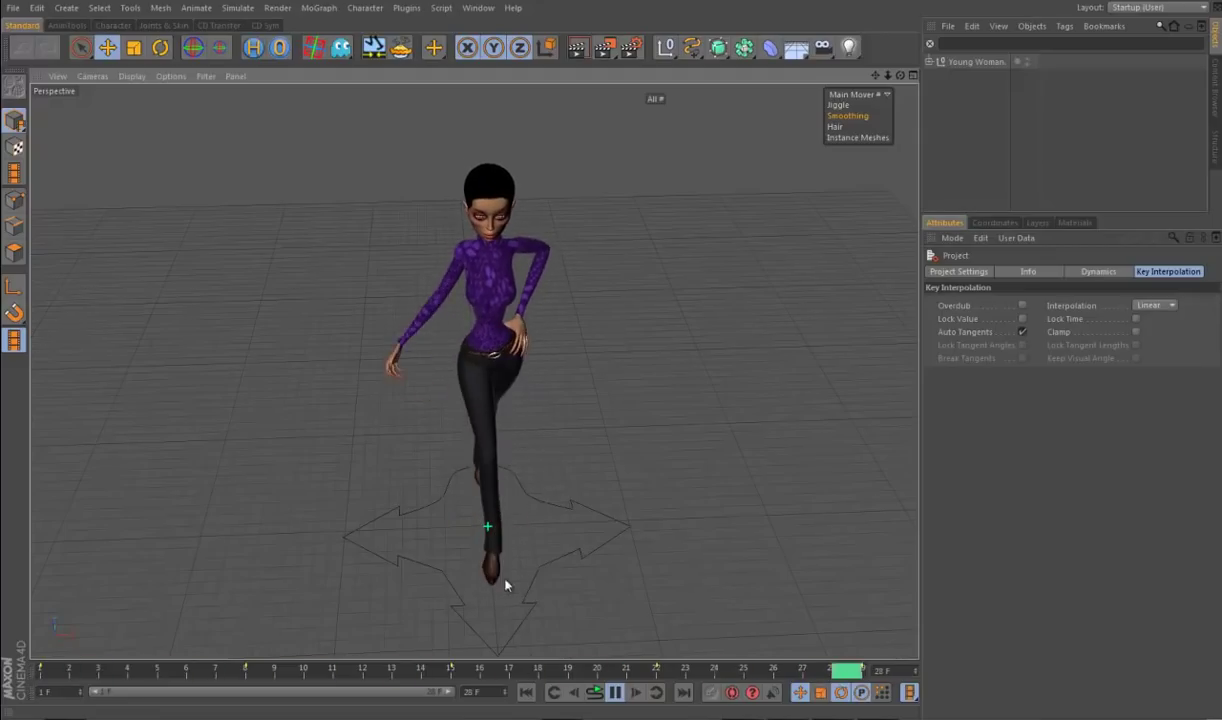
left_click_drag(614, 573, 200, 529, "alt")
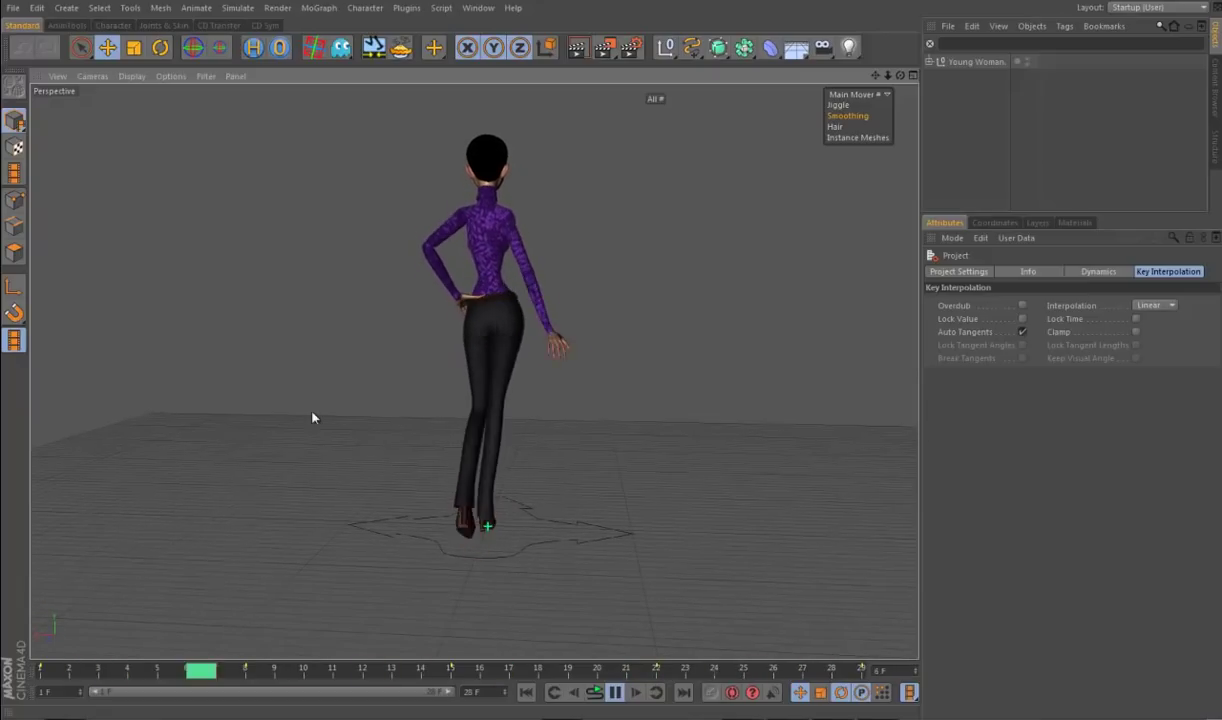
left_click_drag(336, 420, 308, 438, "alt")
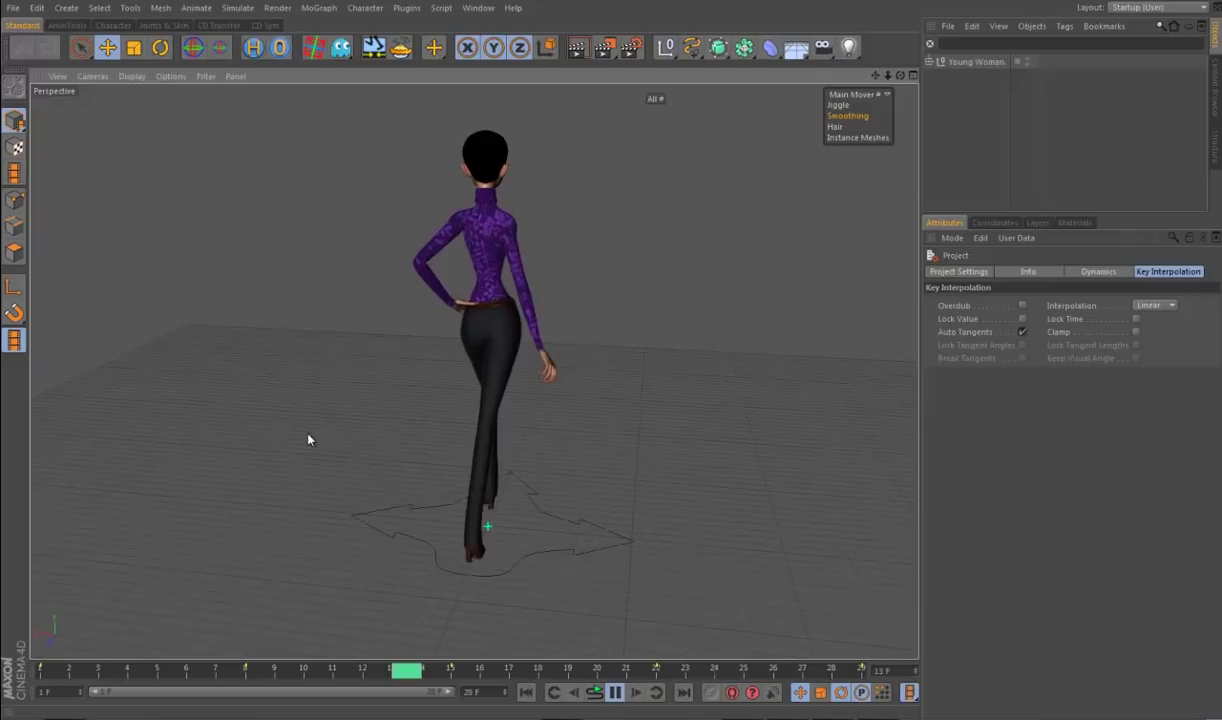
left_click_drag(88, 317, 382, 302, "alt")
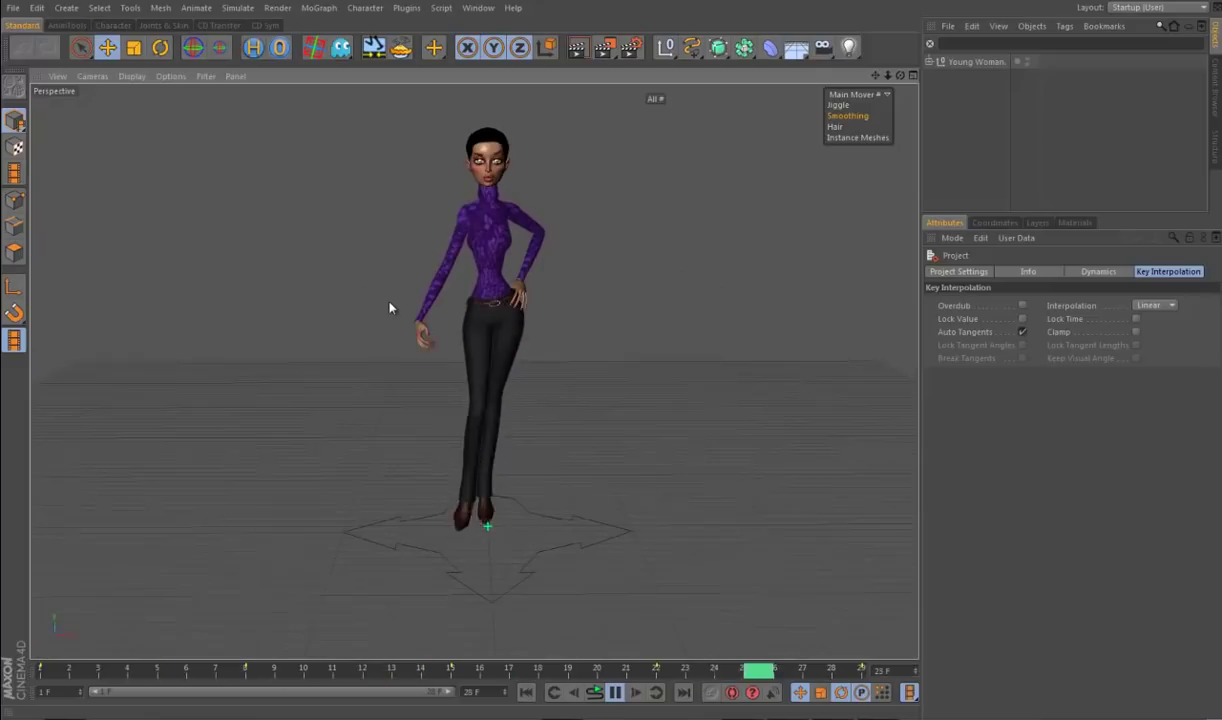
Step: Examine the model walk from both sides and a three-quarter front view, and stop playback at frame 16
left_click_drag(477, 241, 614, 226, "alt")
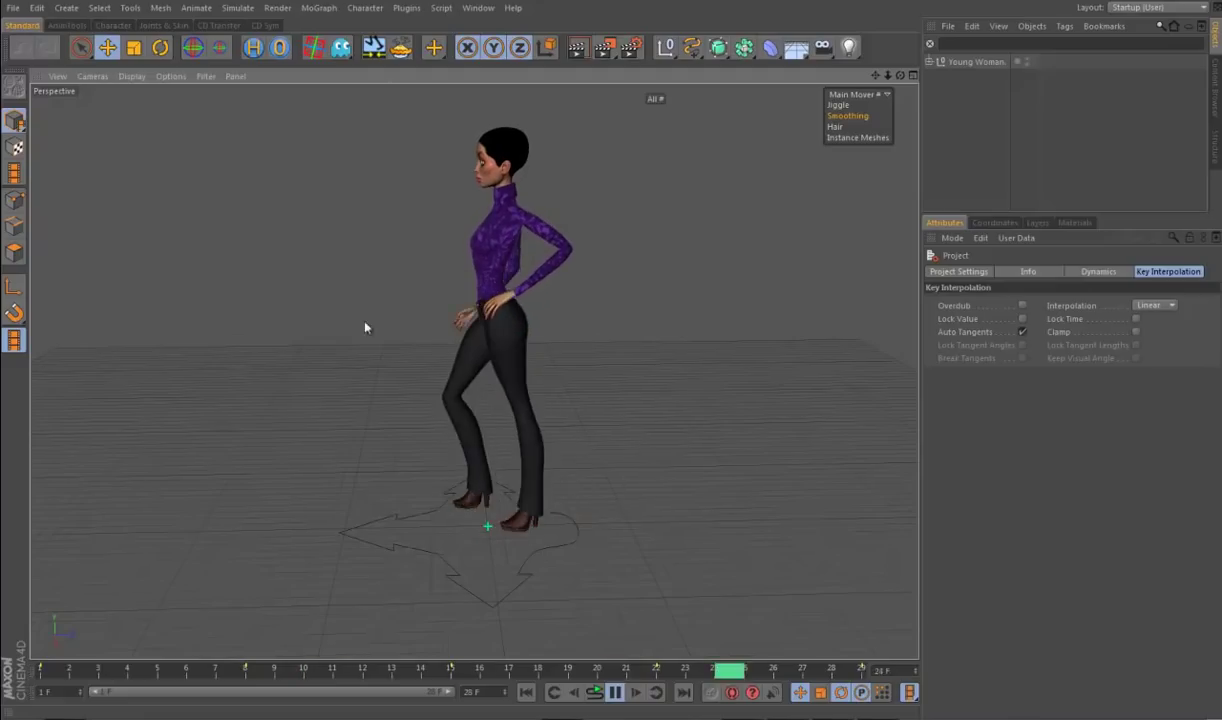
left_click_drag(647, 352, 732, 343, "alt")
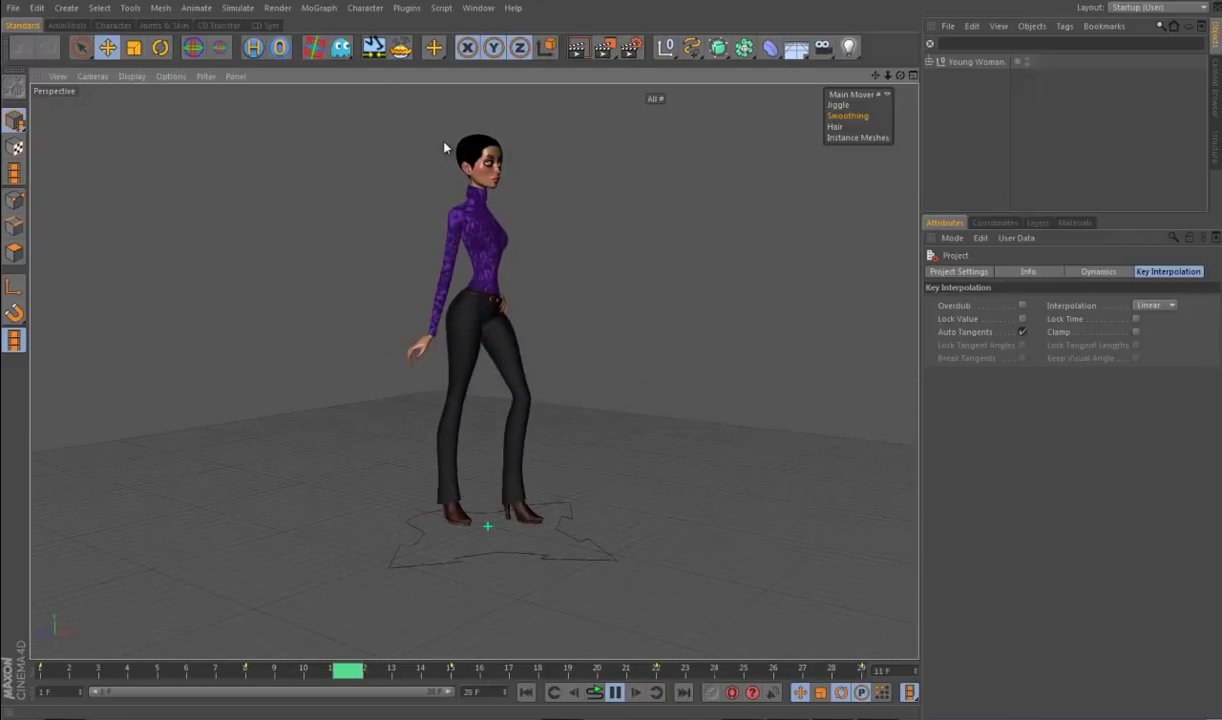
left_click_drag(750, 237, 642, 309, "alt")
left_click_drag(745, 349, 557, 405, "alt")
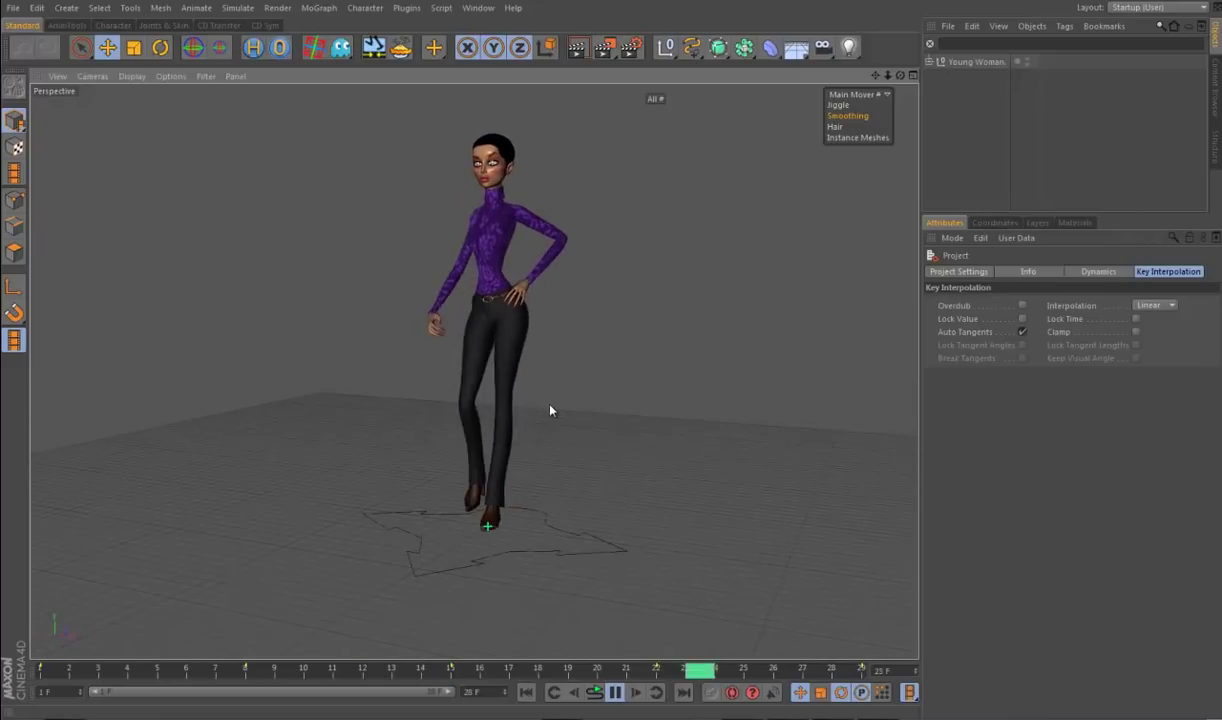
left_click_drag(600, 491, 426, 358, "alt")
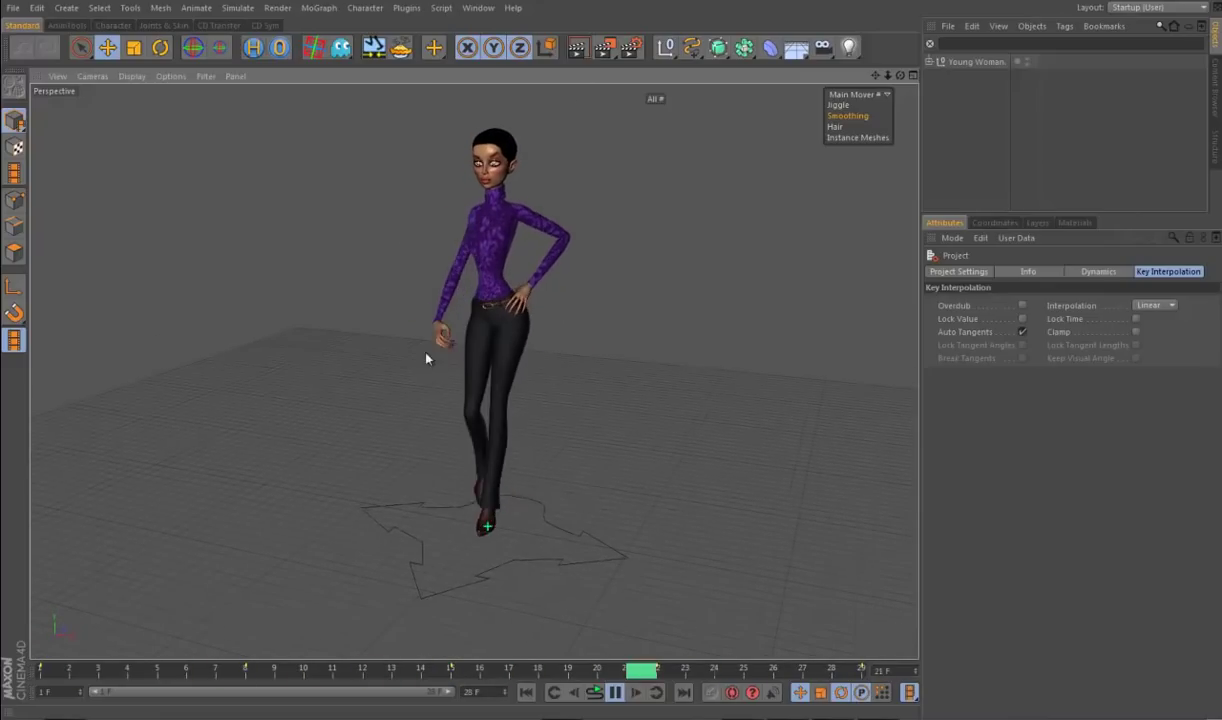
left_click(615, 692)
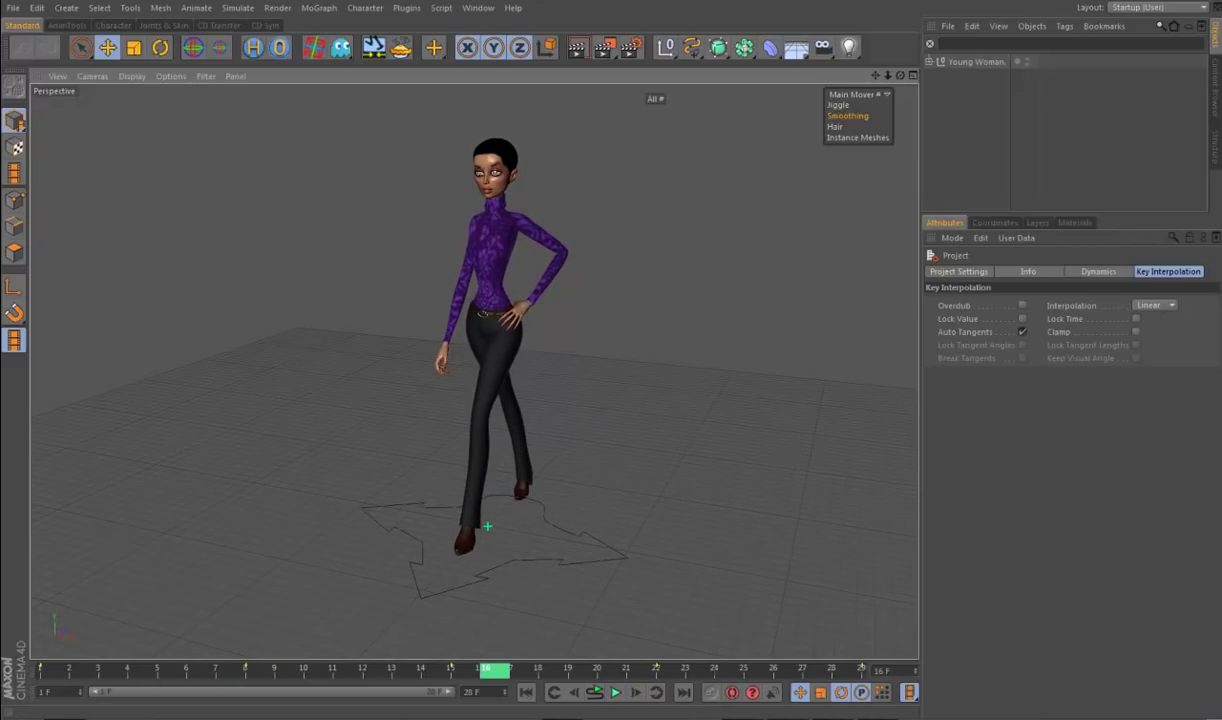
Step: Open the 3 Ted Attitude Strut example scene and dismiss the missing-plugin warning
key("alt+Tab")
left_click_drag(852, 338, 339, 456)
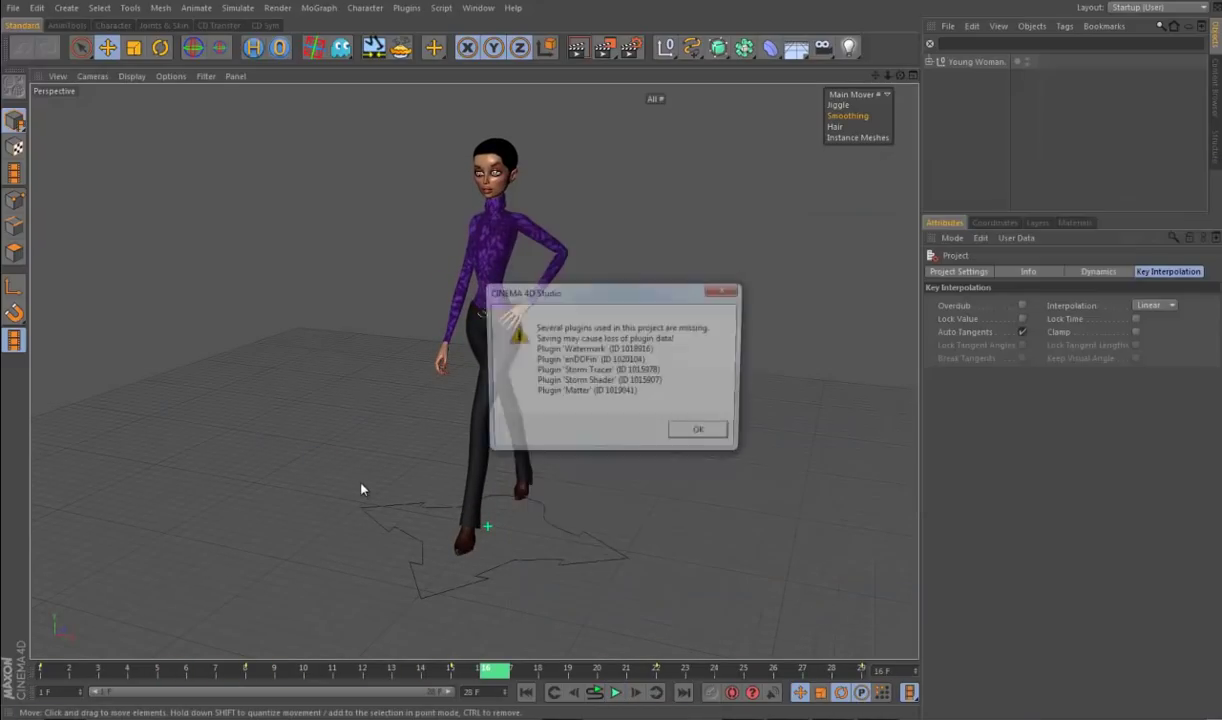
left_click(703, 434)
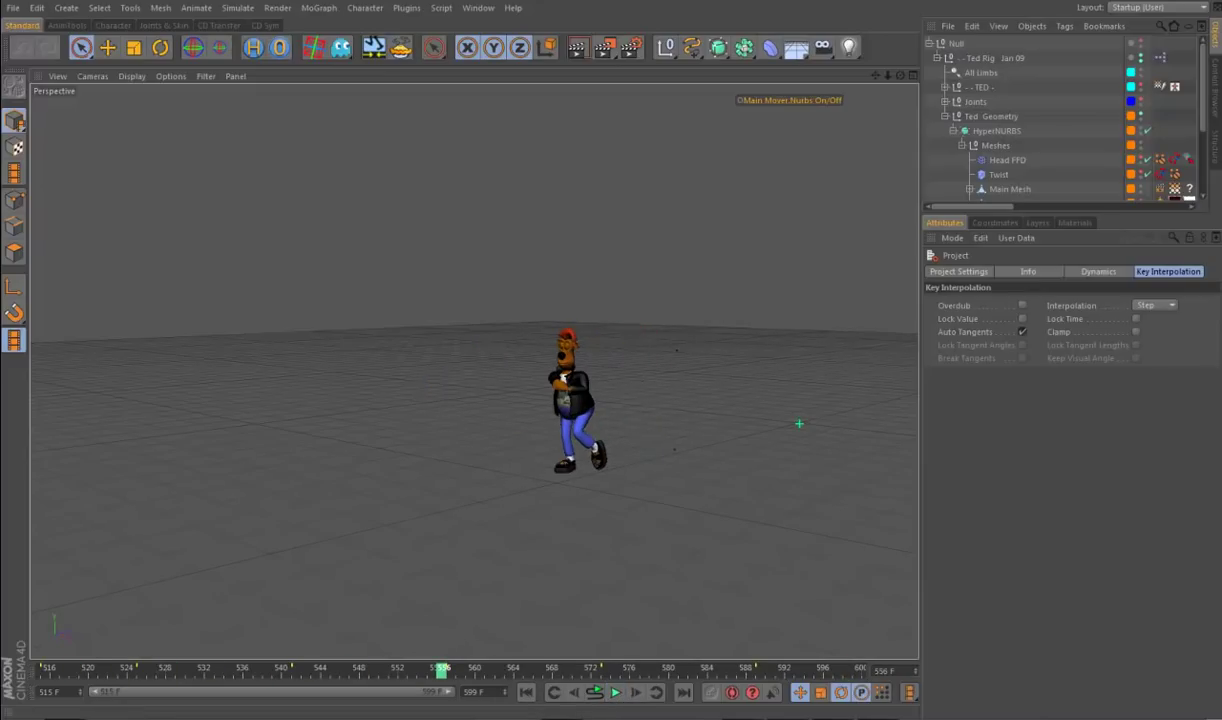
Step: Open the 4 LowDrac Sneak example scene and examine the sneak cycle from the side, stopping playback at frame 7
key("alt+Tab")
double_click(833, 354)
left_click(704, 412)
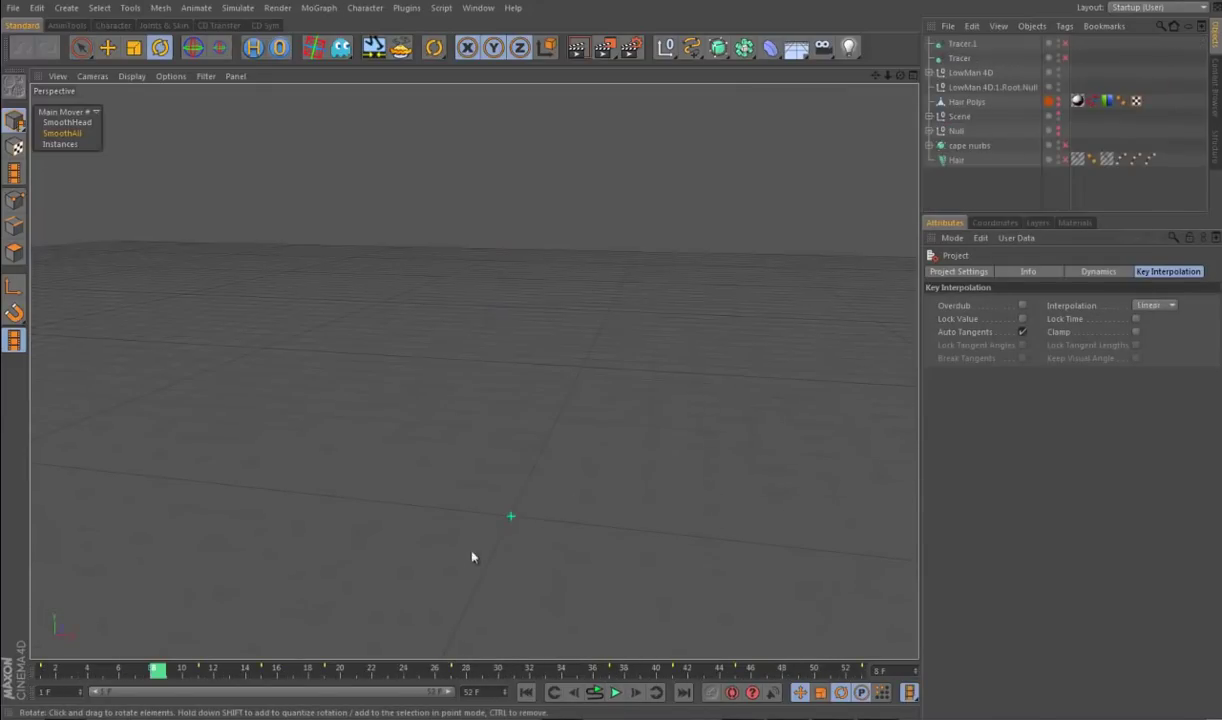
left_click_drag(652, 558, 530, 529, "alt")
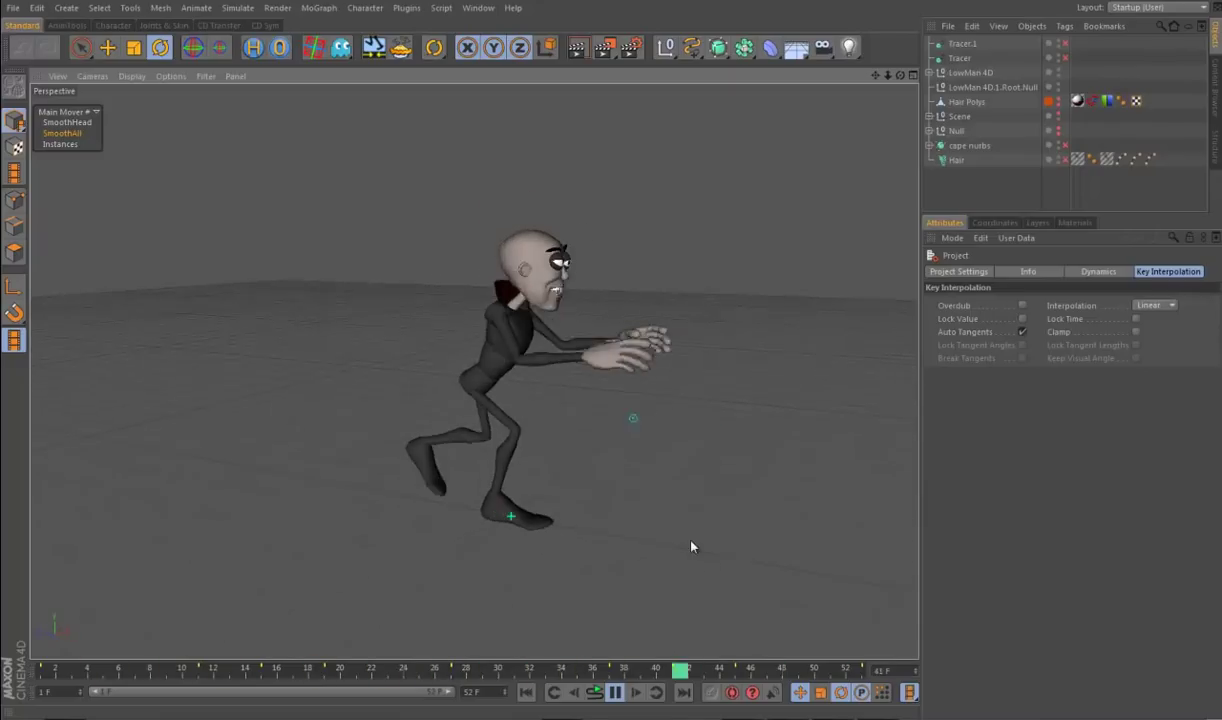
left_click(616, 692)
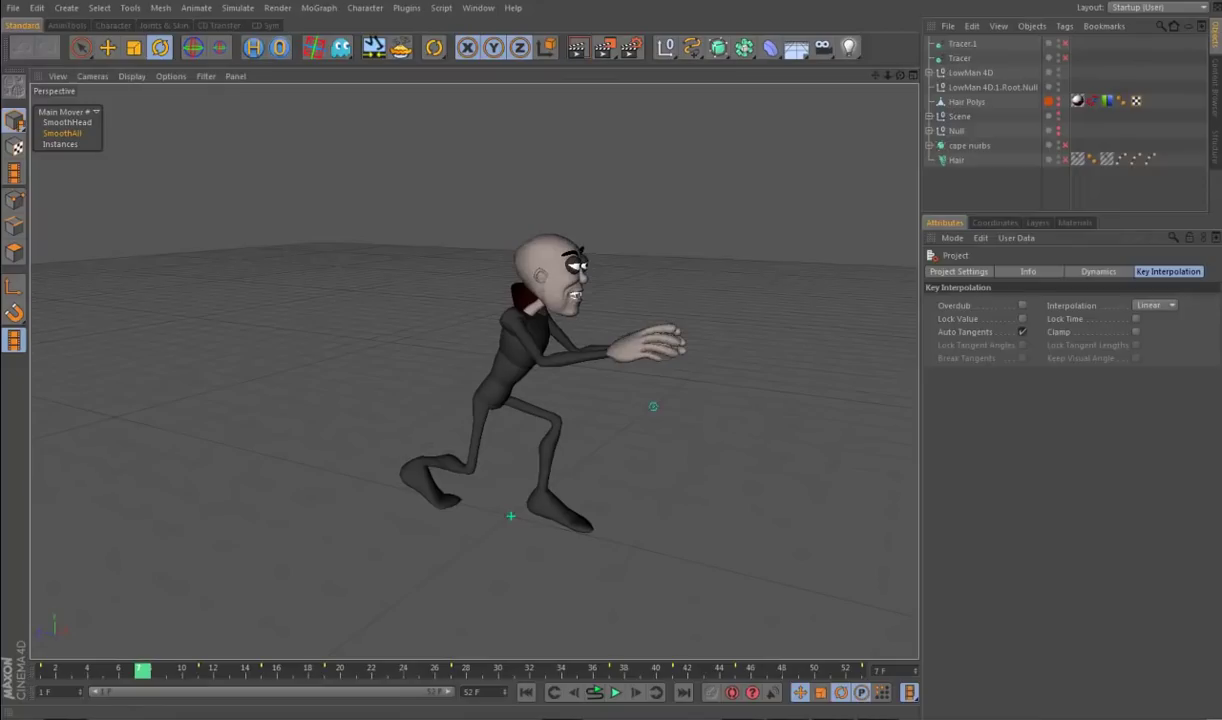
Step: Open the 5 DoubleBounceWalk example scene, dismiss the warning, and play the walk cycle
key("alt+Tab")
double_click(811, 370)
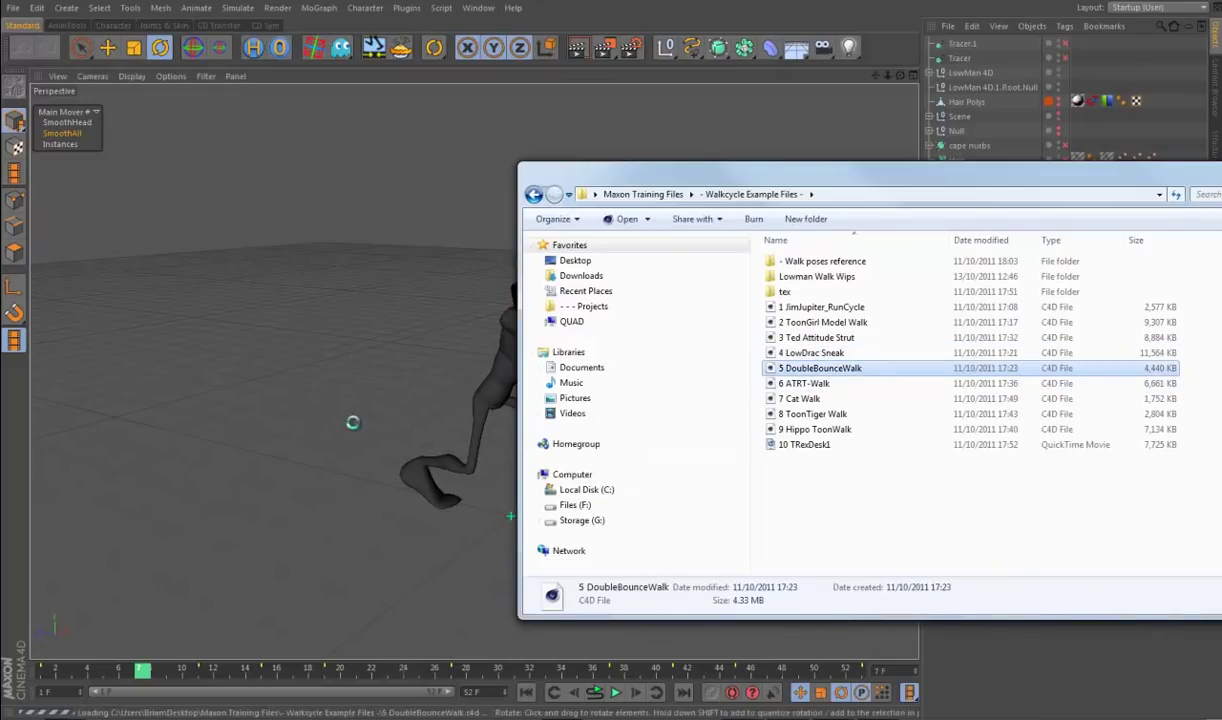
left_click(701, 424)
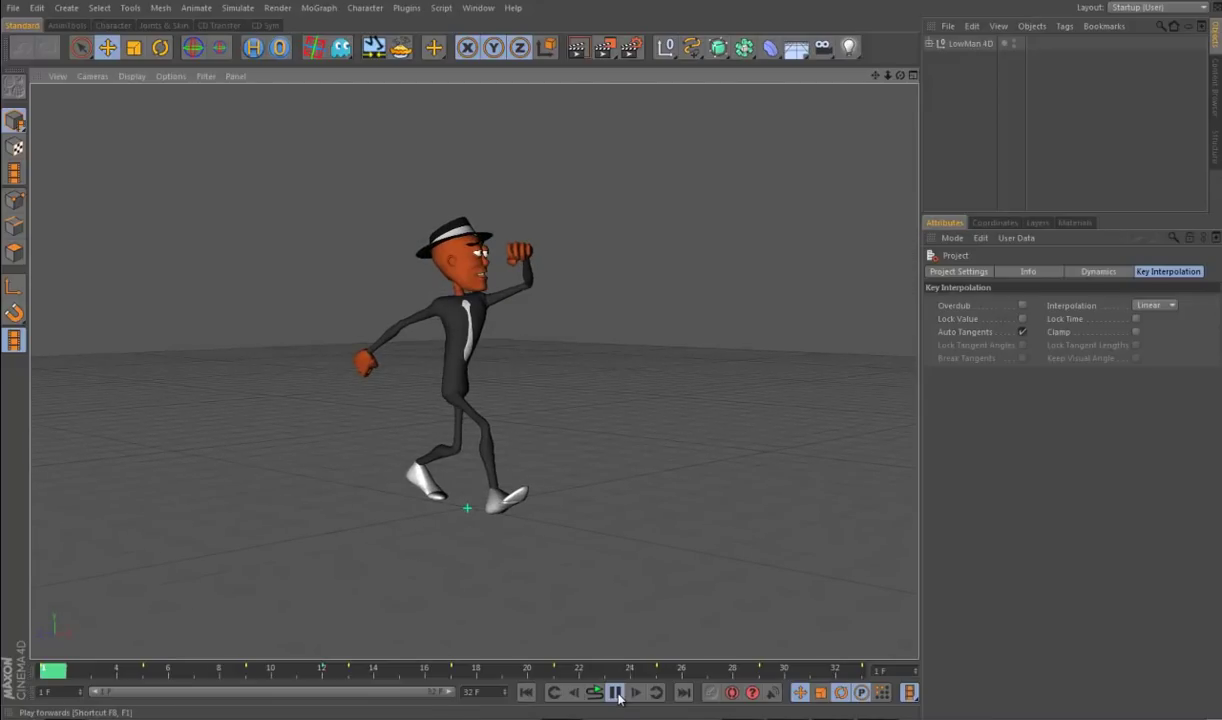
left_click(615, 692)
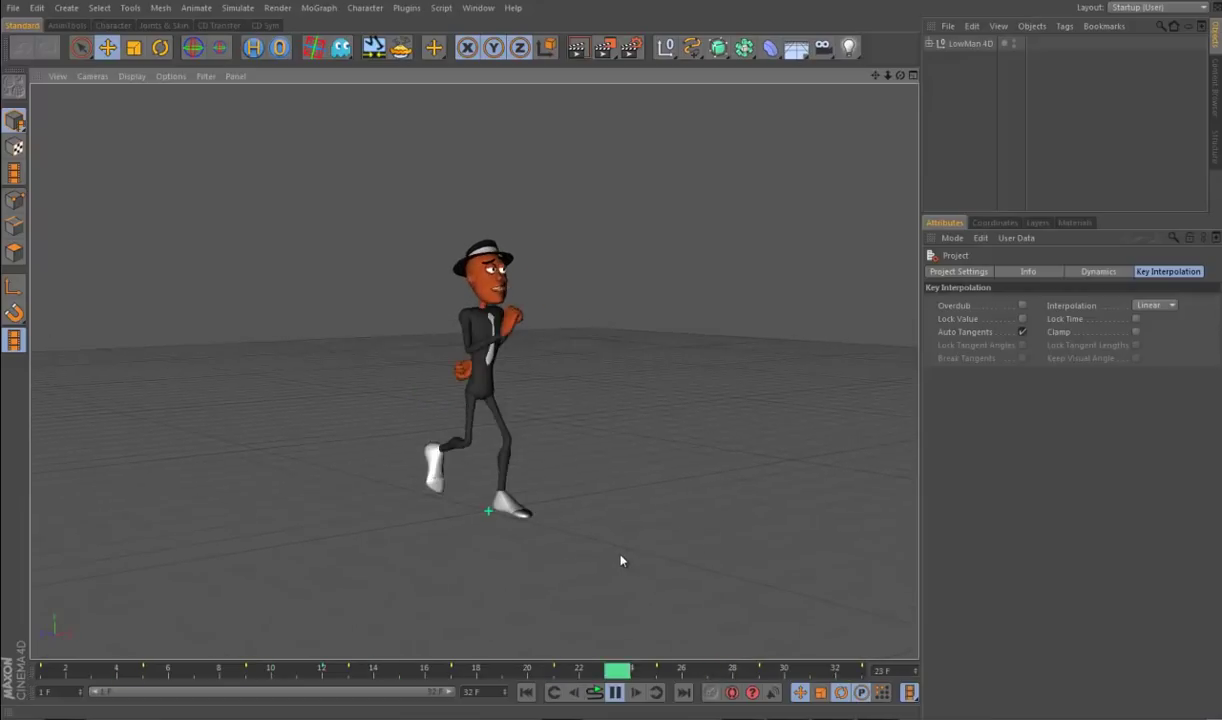
Step: Stop the double bounce walk and scrub it from frame 17 back to frame 8 in a side view
left_click(618, 697)
left_click_drag(581, 578, 575, 534, "alt")
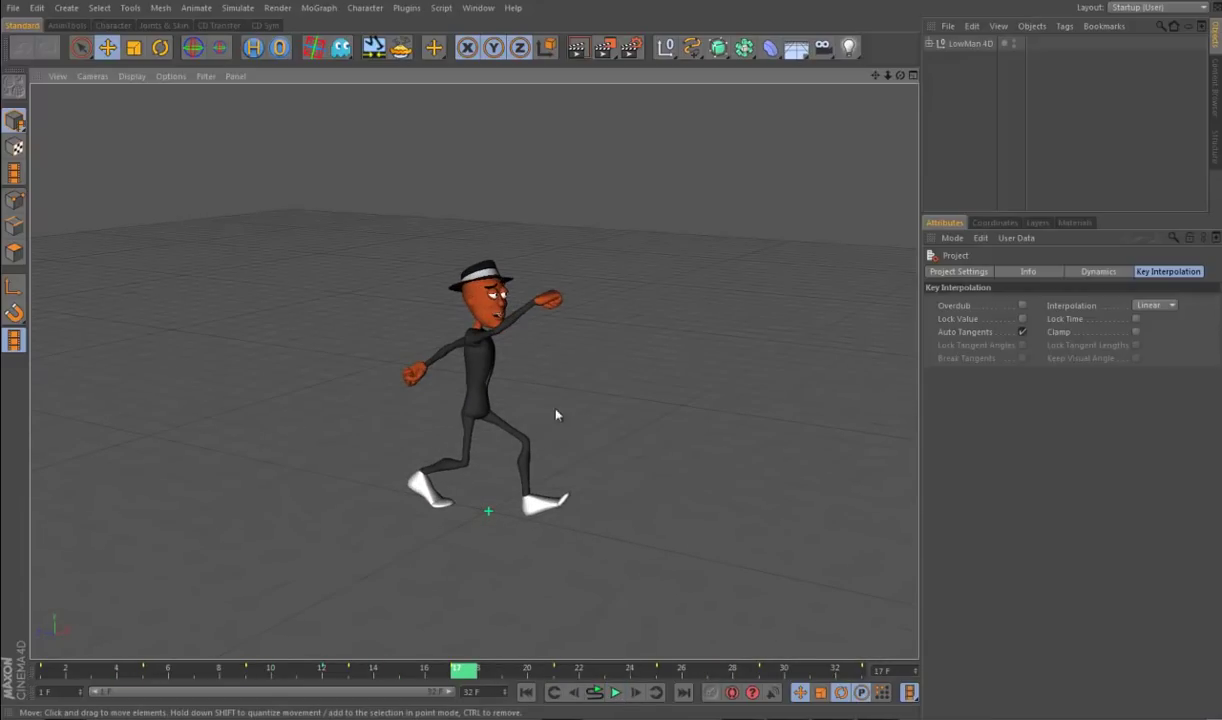
left_click_drag(443, 627, 543, 598, "alt")
left_click_drag(449, 679, 238, 717)
left_click_drag(343, 646, 369, 635, "alt")
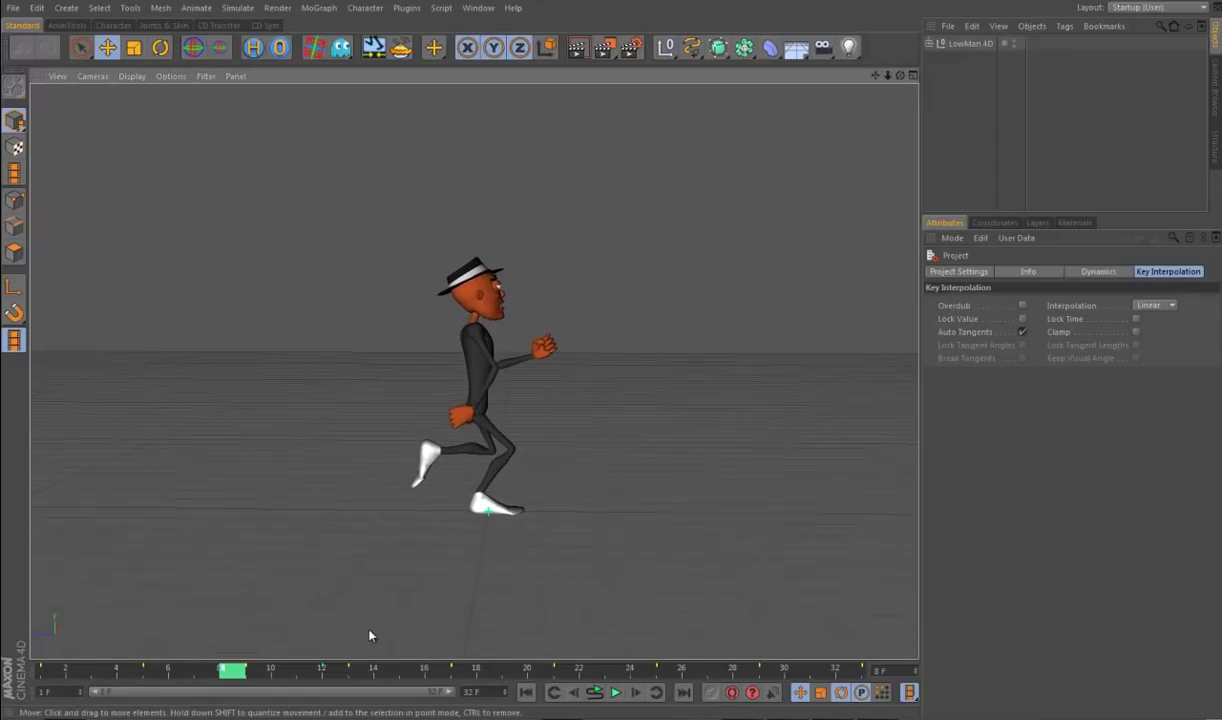
Step: Scrub the double bounce walk to frame 10 to examine the bounce poses, replay it, and stop at frame 25
left_click(229, 672)
left_click_drag(188, 679, 279, 694)
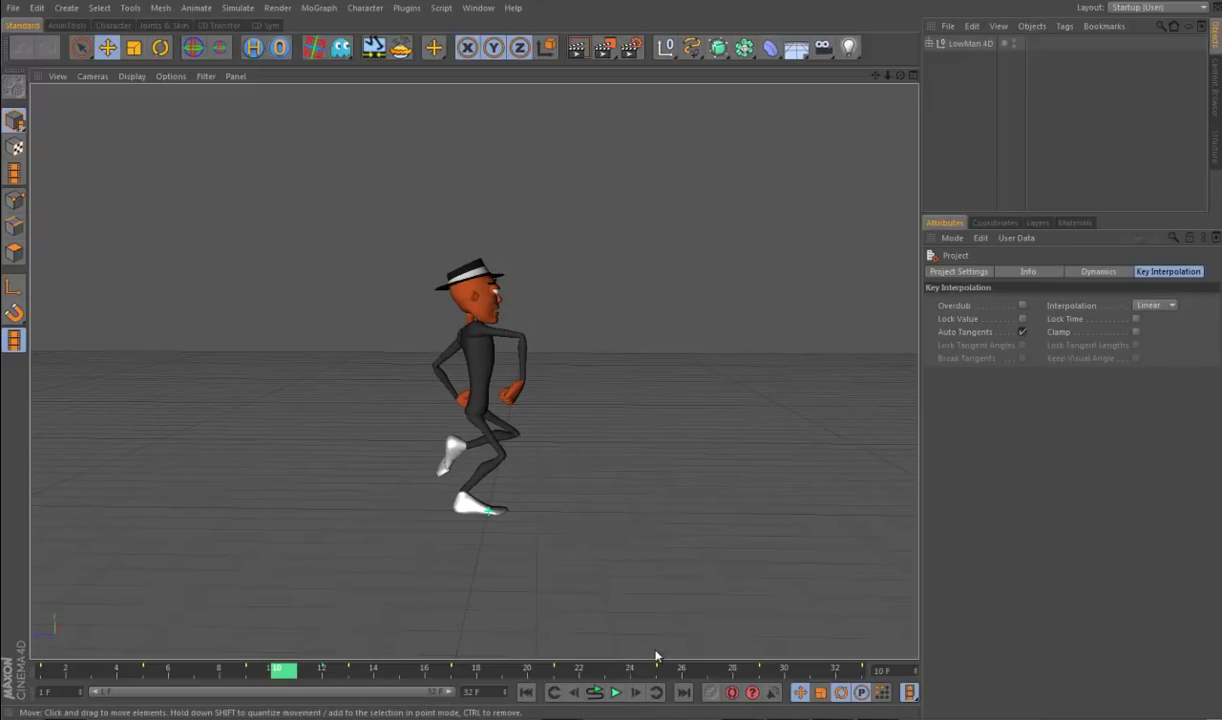
left_click(615, 693)
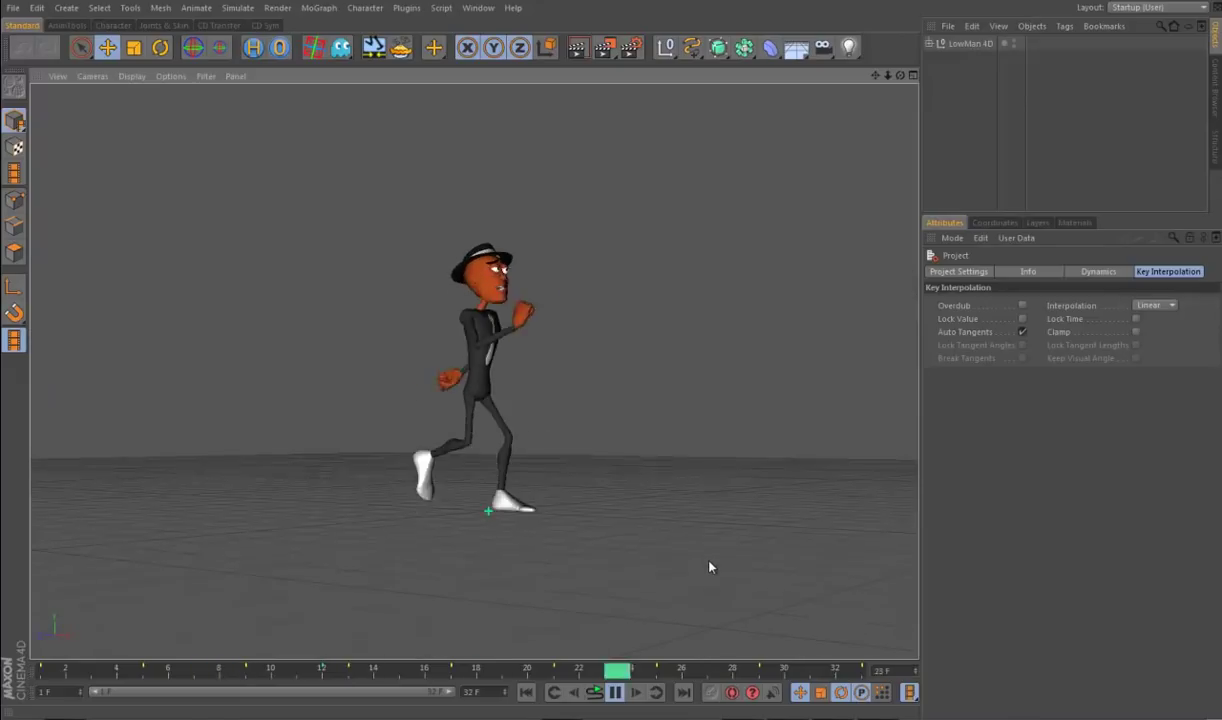
left_click(615, 692)
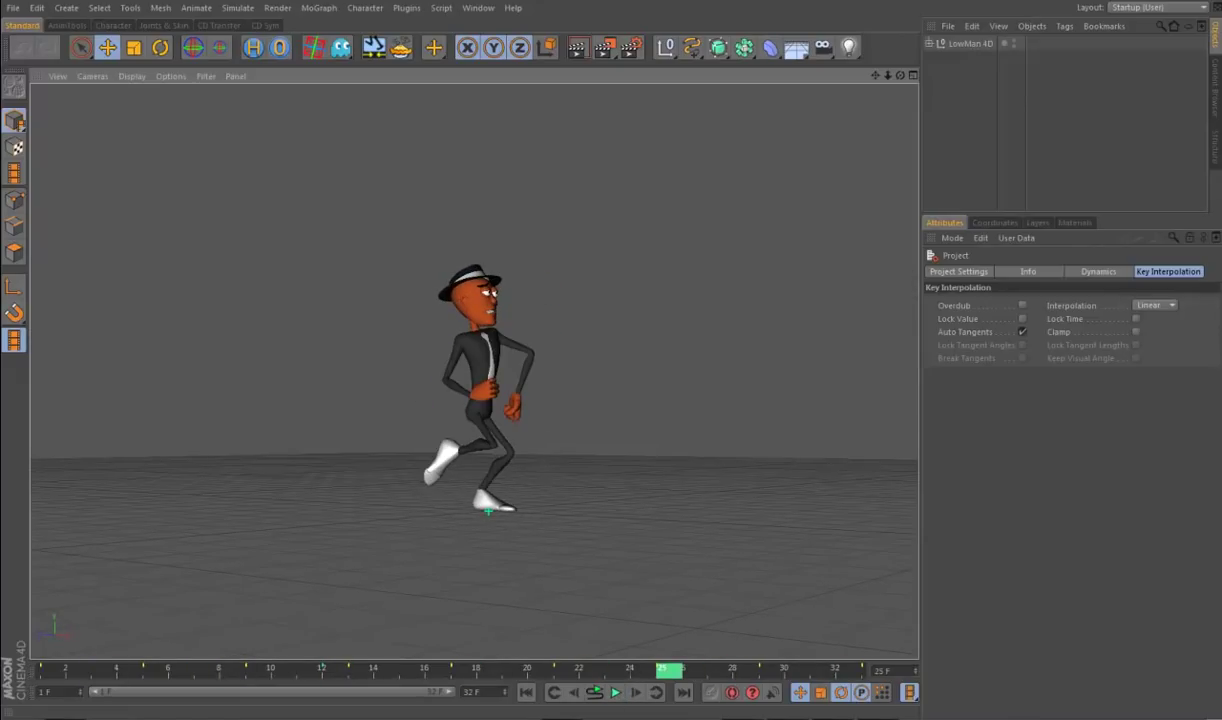
Step: Open the 6 ATRT-Walk example scene, move the file browser window aside, and play the robot walk from a front view
key("alt+Tab")
left_click(800, 384)
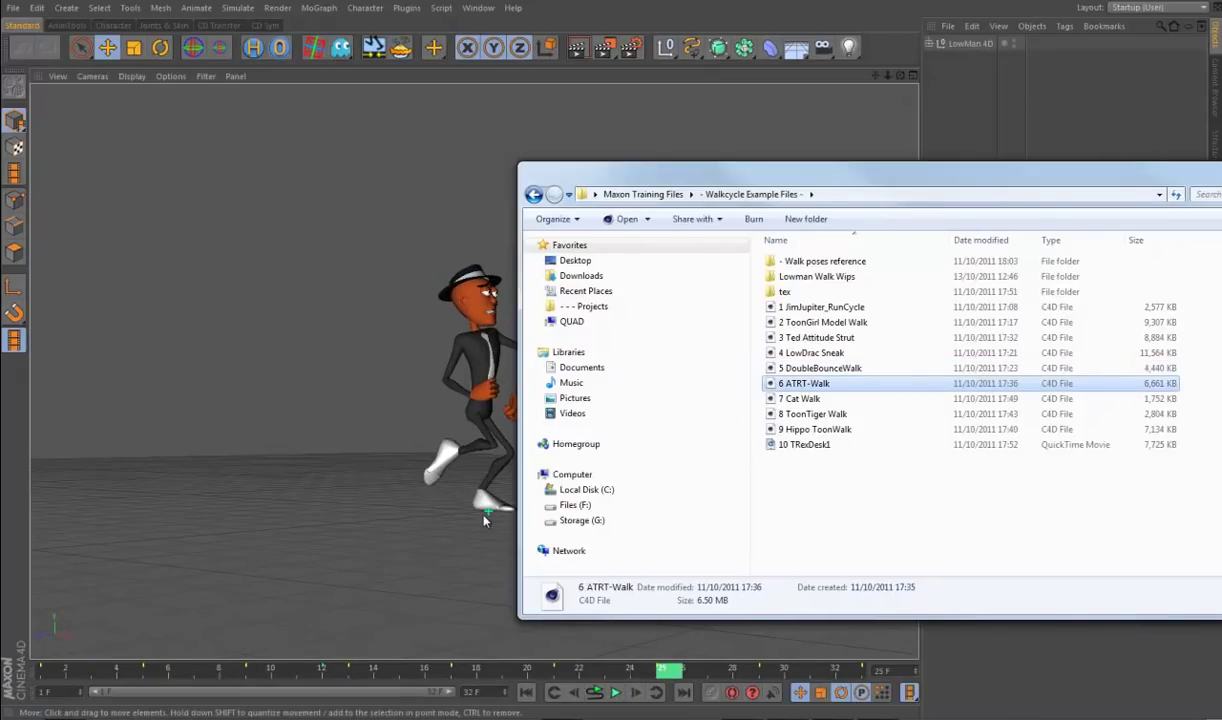
left_click_drag(1115, 183, 1221, 136)
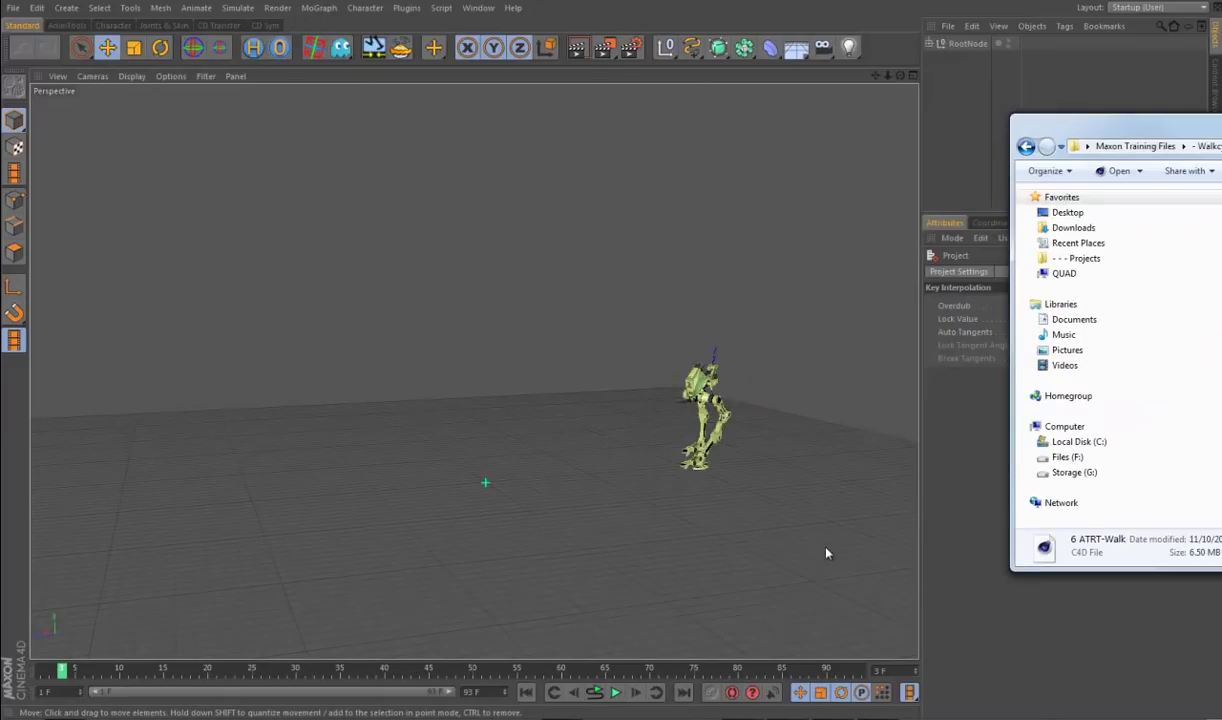
left_click(615, 692)
left_click_drag(517, 598, 598, 557, "alt")
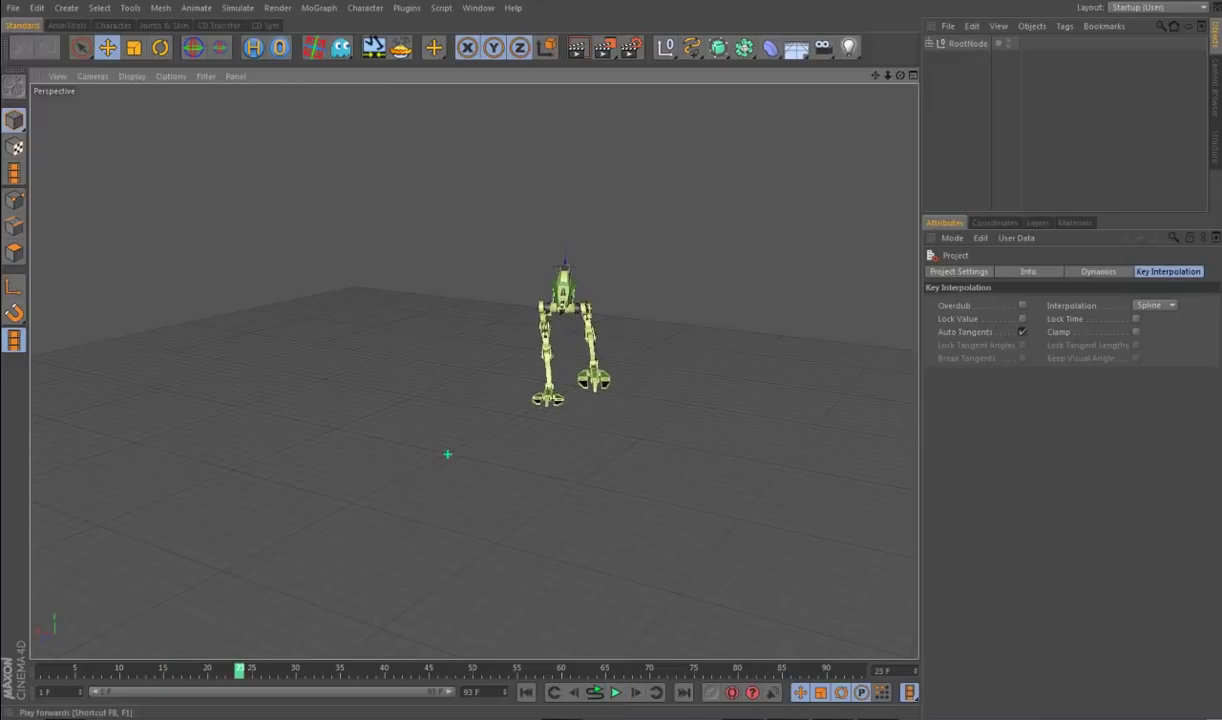
Step: Open the 7 Cat Walk example scene and play the four-legged walk cycle
key("alt+Tab")
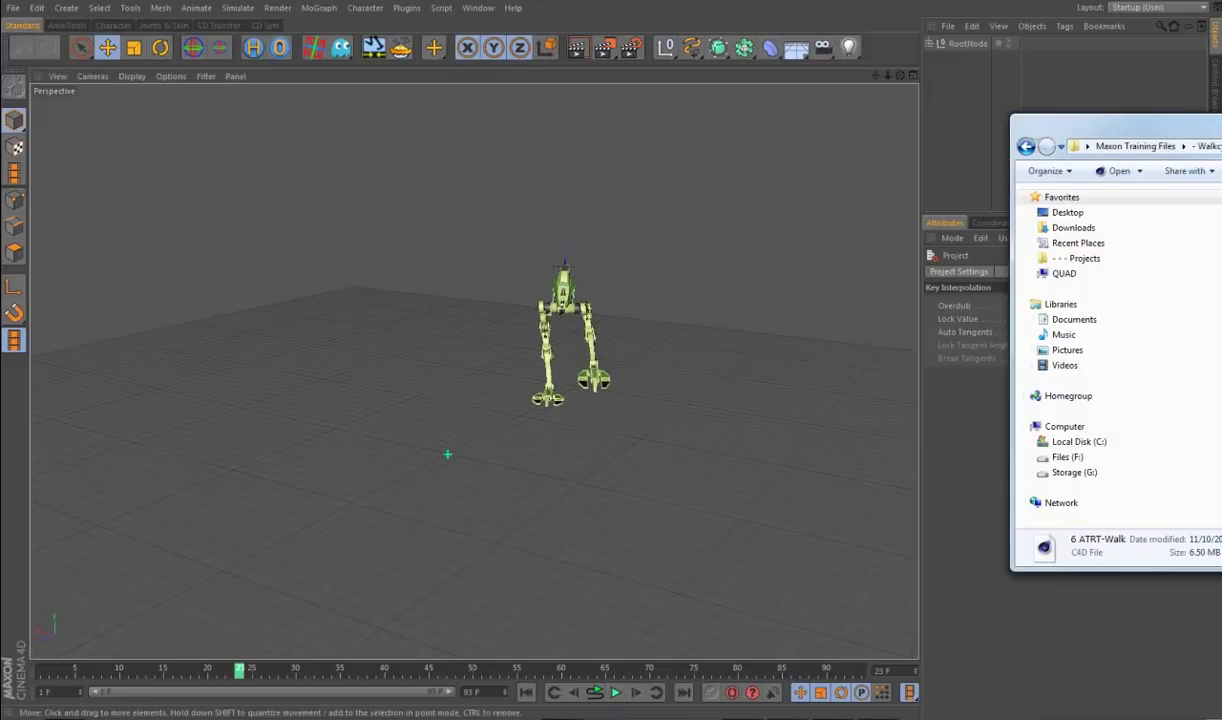
left_click_drag(737, 443, 737, 443)
left_click(614, 691)
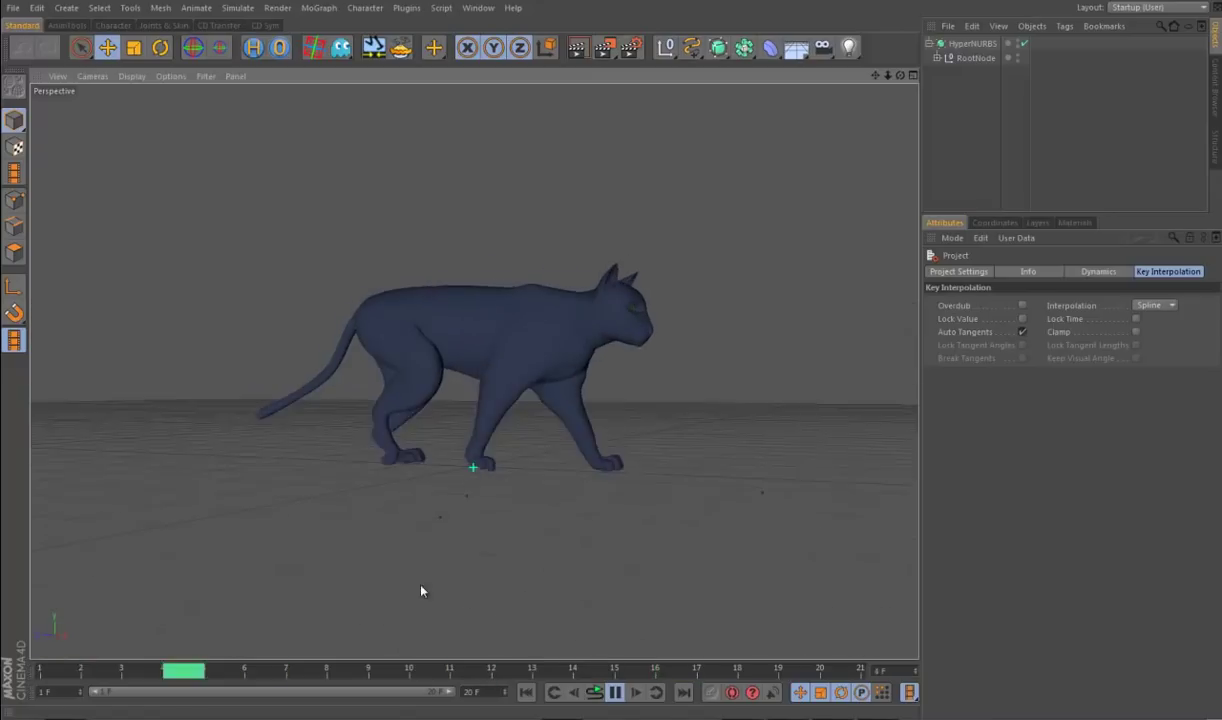
Step: Stop the cat walk and scrub from its early frames to frame 8 to examine the leg poses
left_click(612, 689)
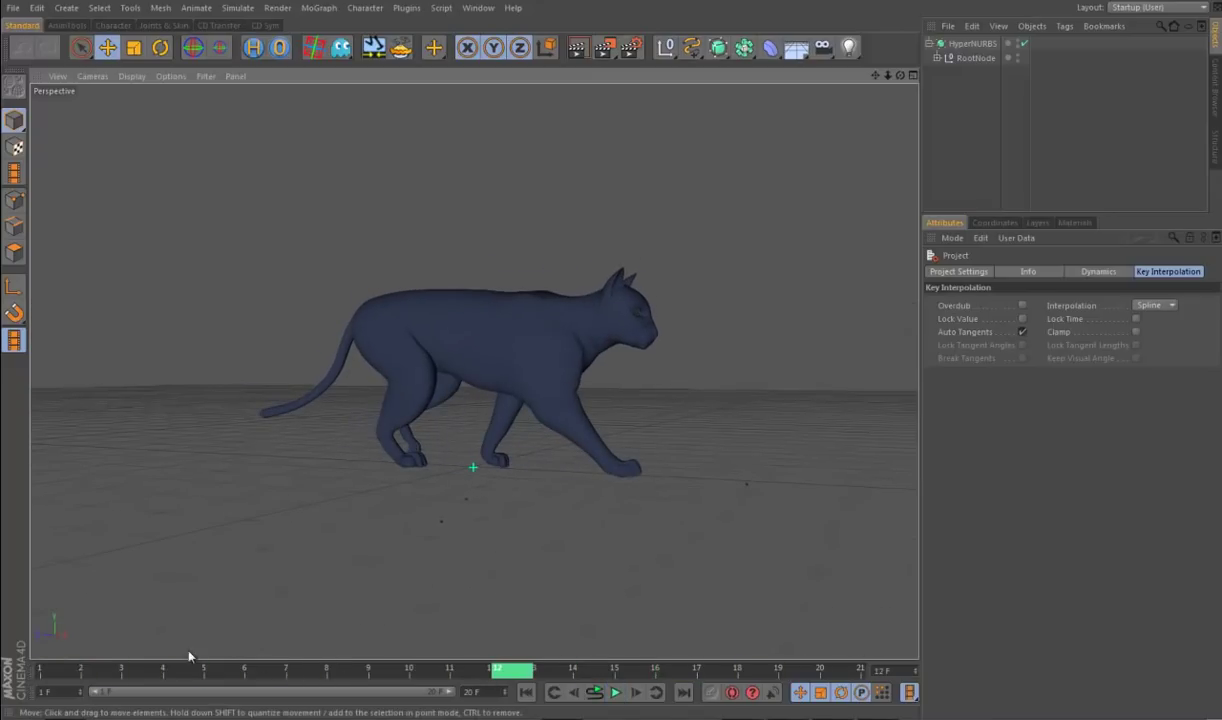
left_click_drag(93, 680, 293, 716)
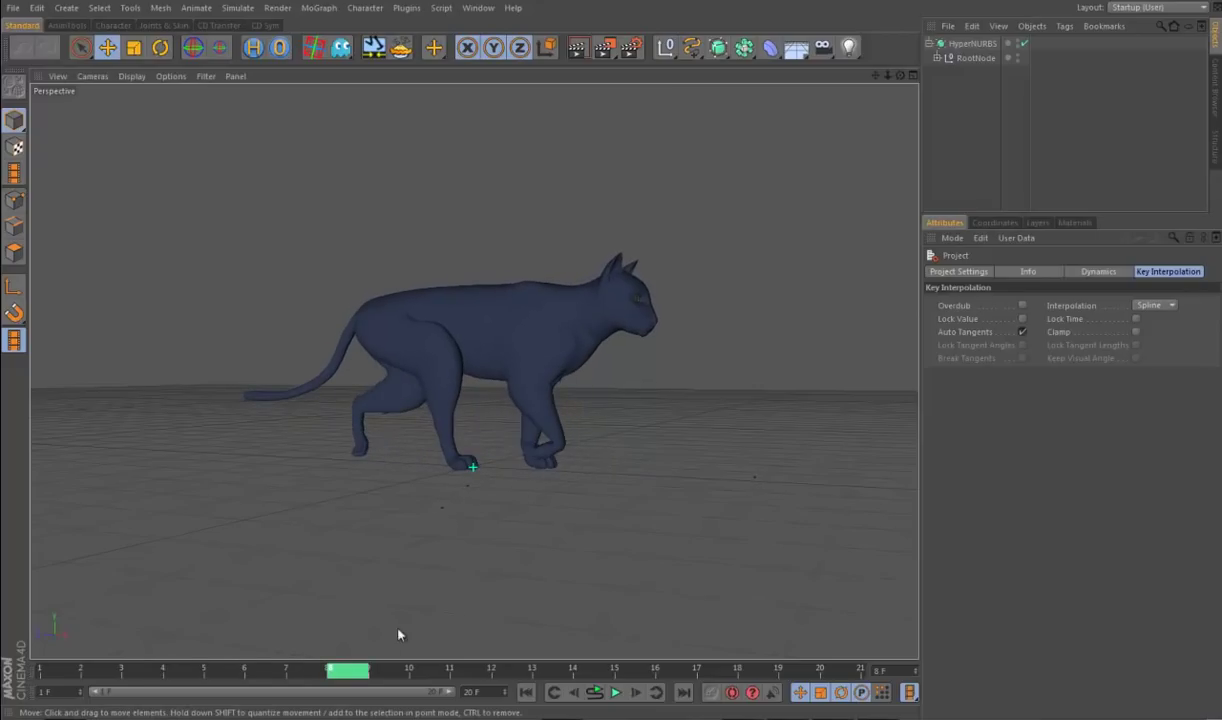
Step: Replay the cat walk from frame 8 and stop it at frame 18
left_click_drag(366, 671, 377, 684)
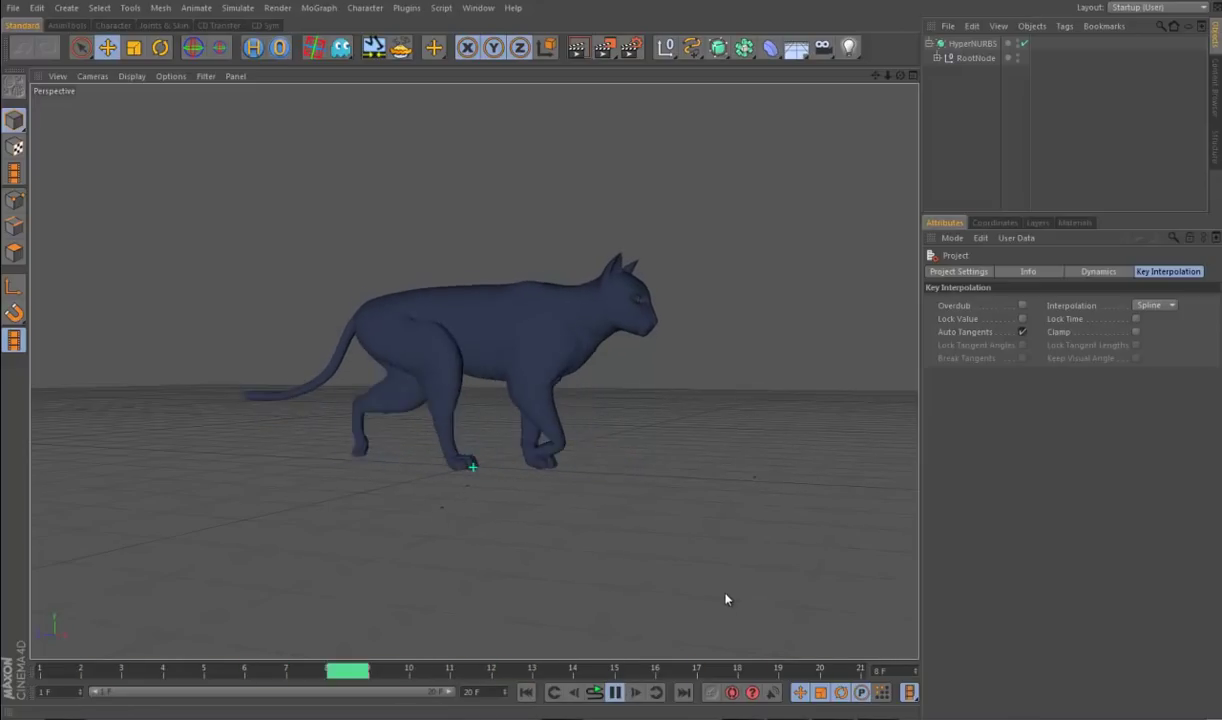
left_click(622, 695)
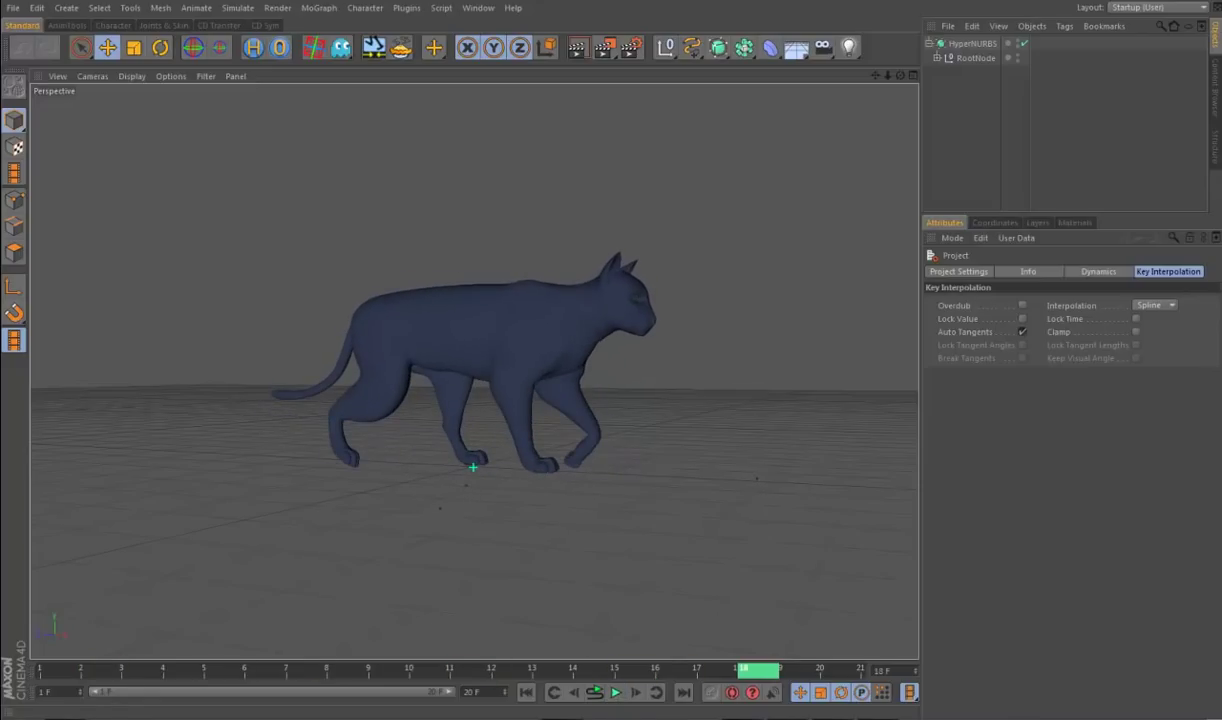
Step: Play the tiger walk cycle and the hippo walk, stopping the hippo at frame 122
key("F8")
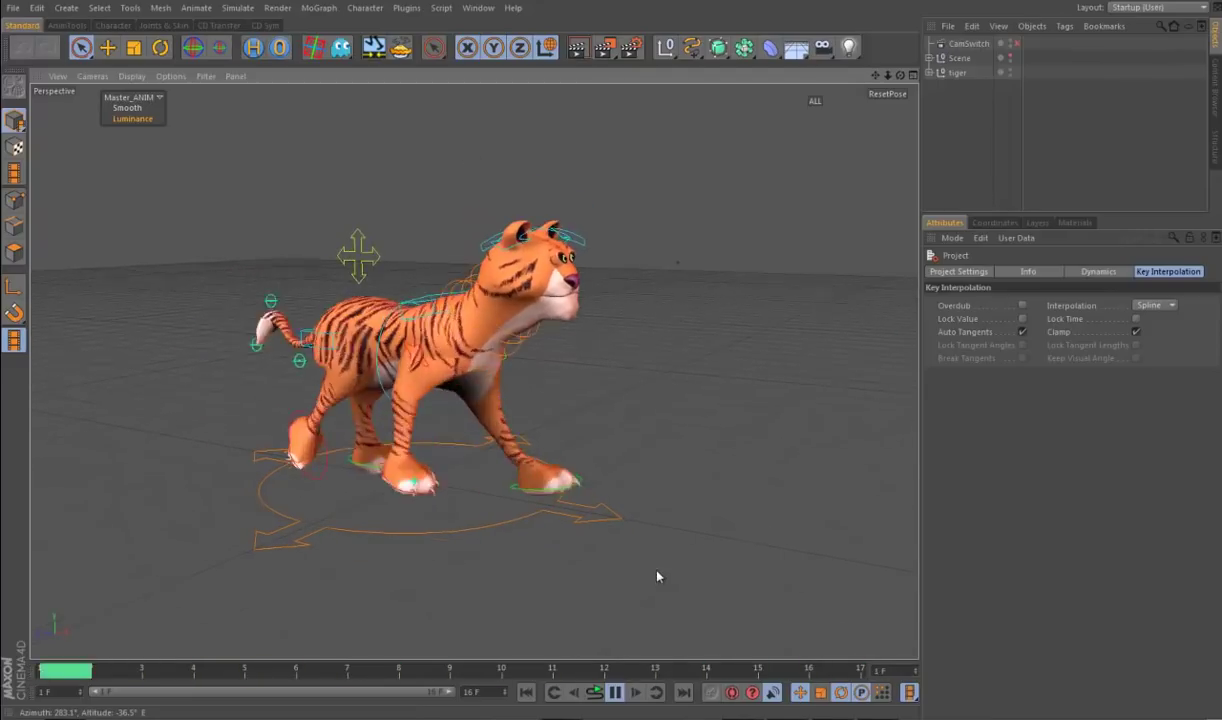
left_click(615, 692)
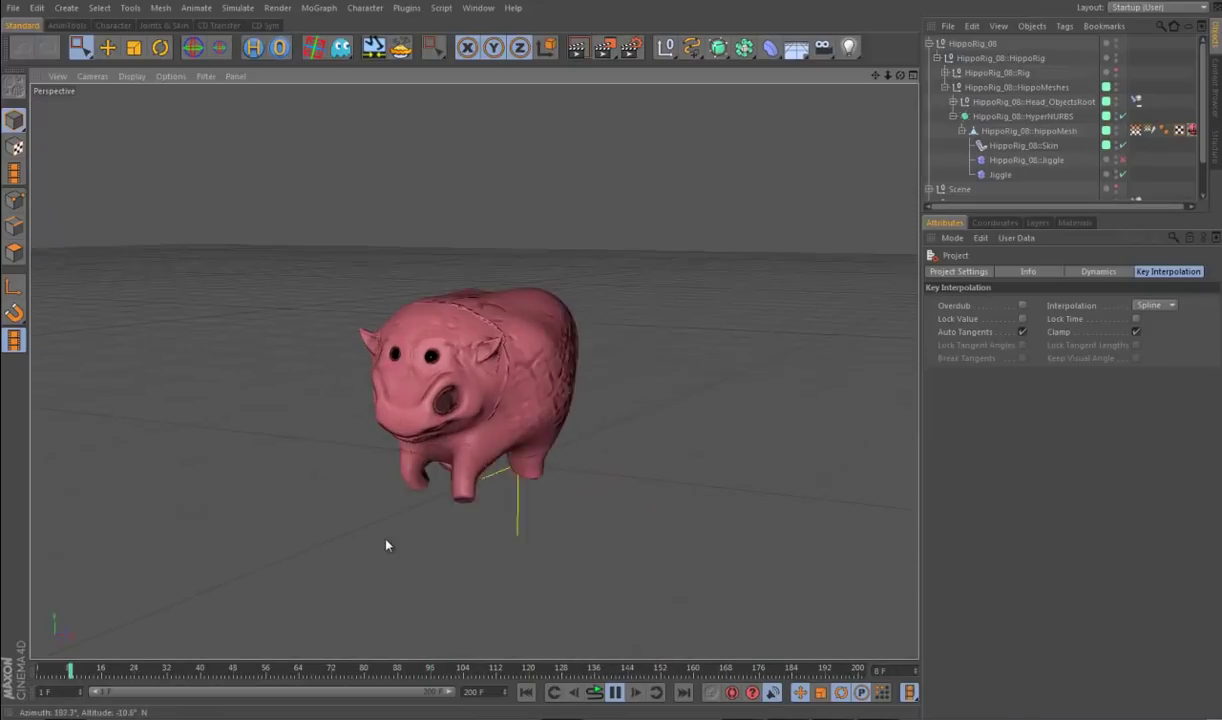
left_click(615, 692)
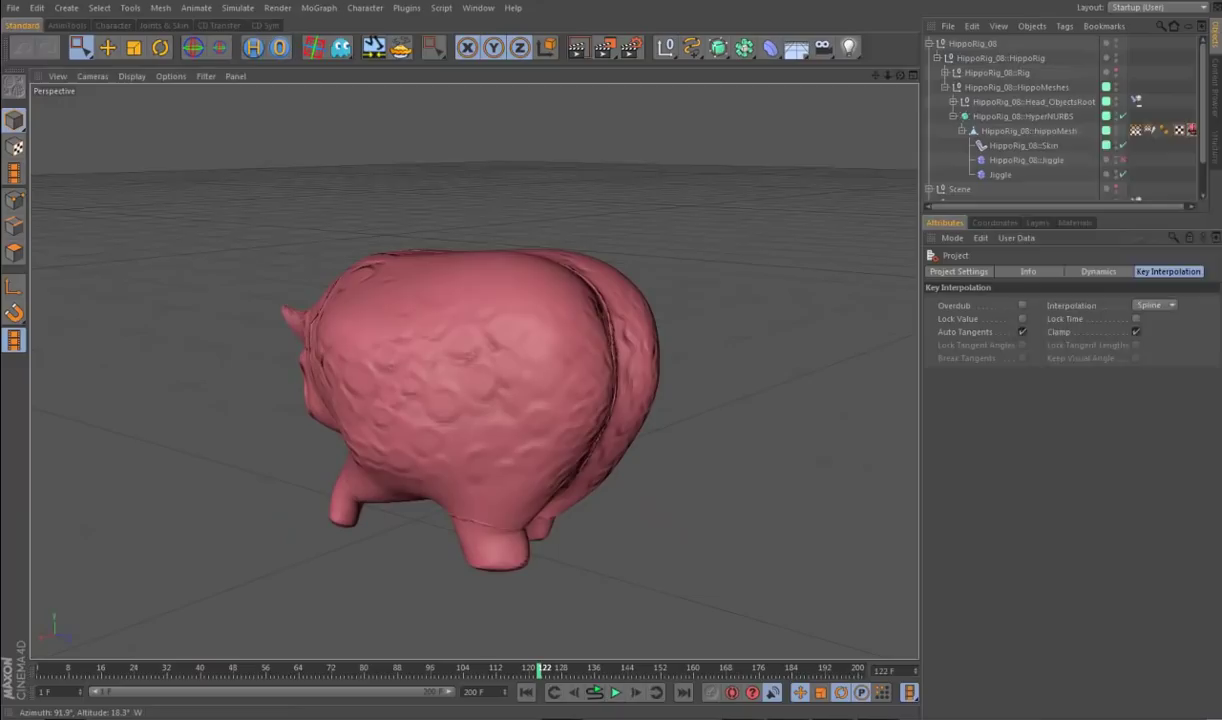
Step: Switch to the file browser, open the 10 TRexDesk1 movie, and rewind it to the start with the browser window moved aside
key("alt+Tab")
left_click(1119, 170)
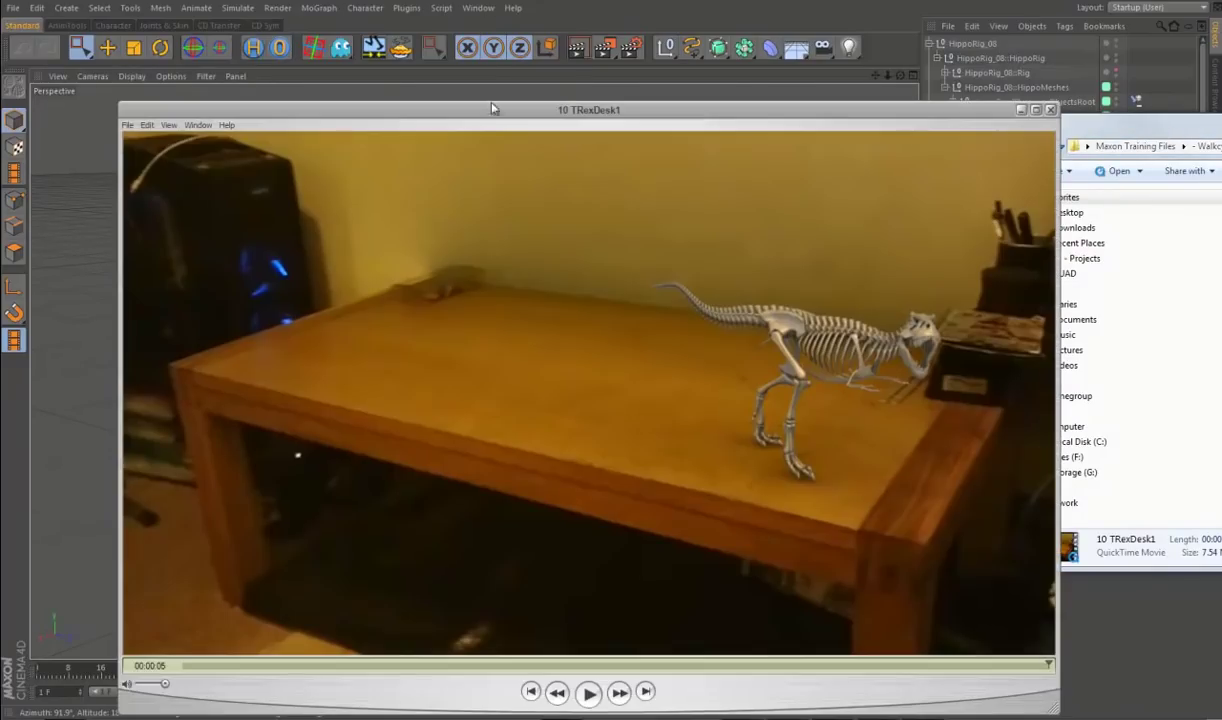
left_click_drag(640, 111, 590, 30)
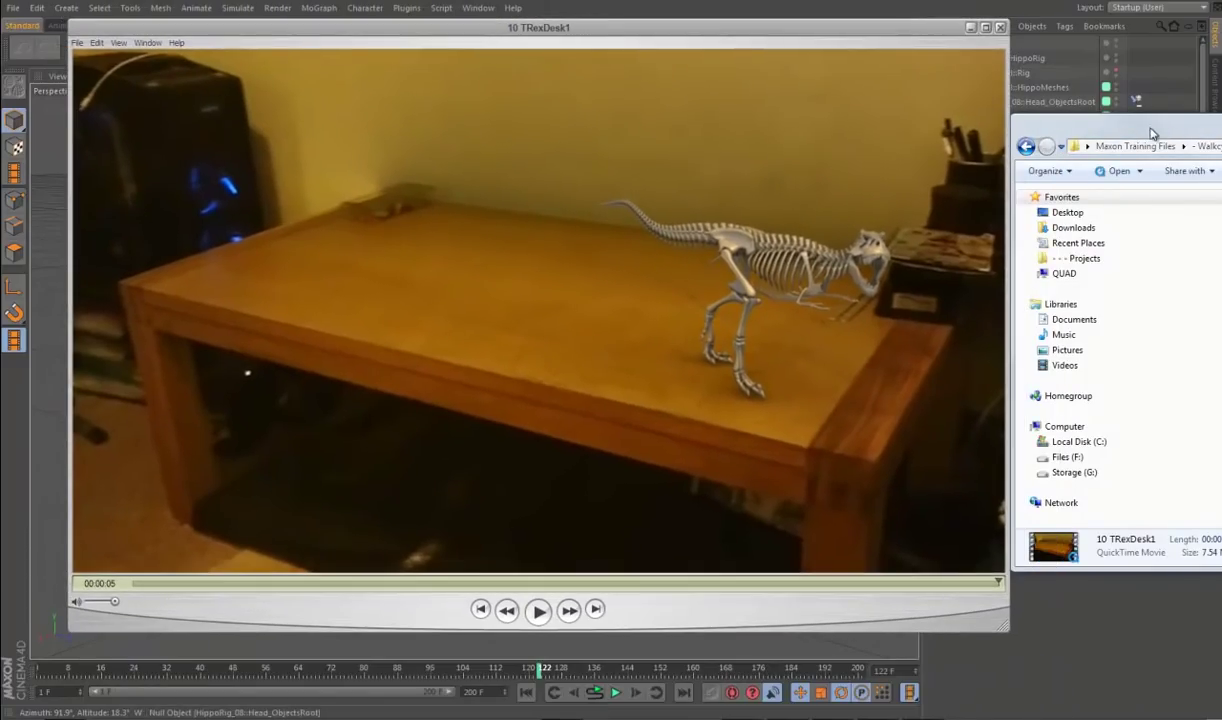
left_click_drag(1098, 123, 1221, 125)
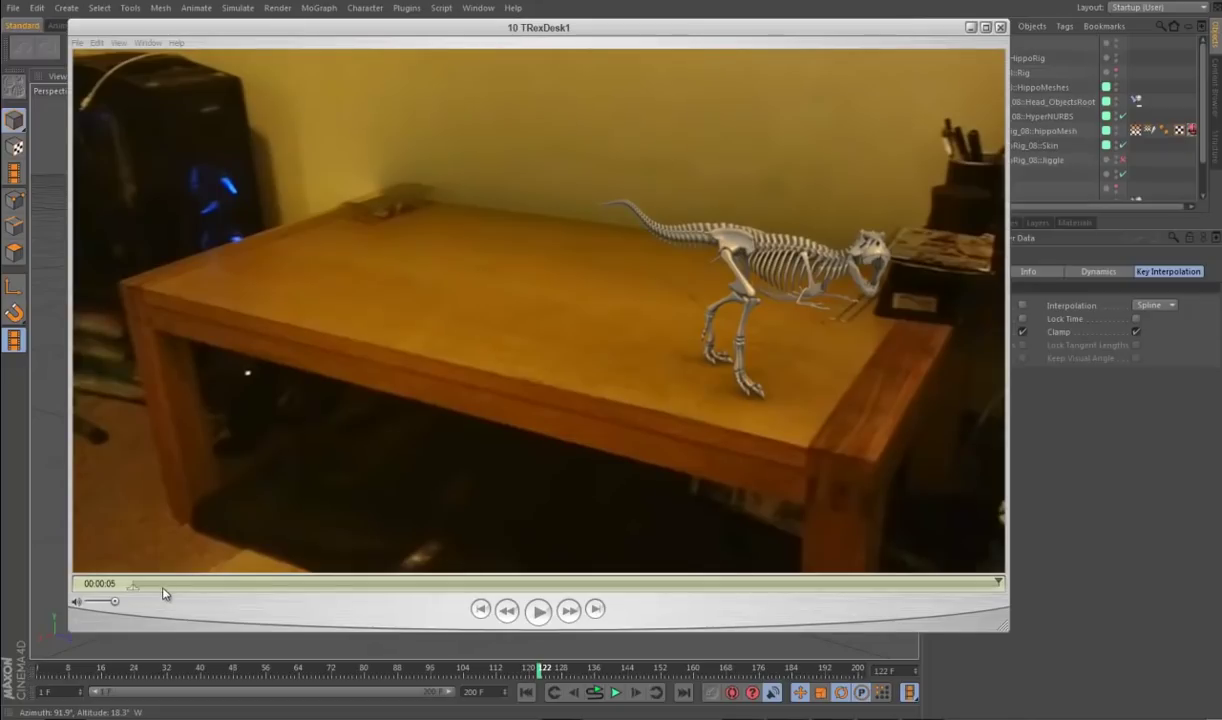
left_click_drag(145, 586, 101, 568)
left_click_drag(362, 40, 368, 74)
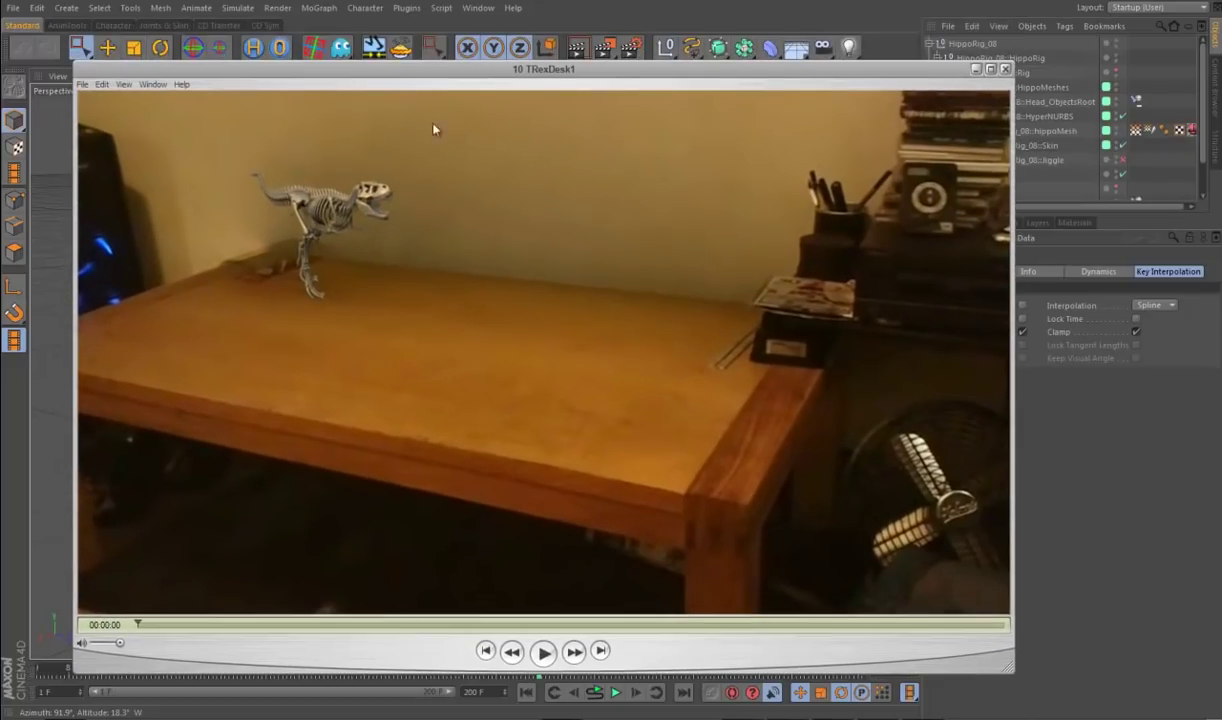
Step: Play the T-rex desk movie to its end, rewind it, and replay it to examine the walk
left_click(544, 653)
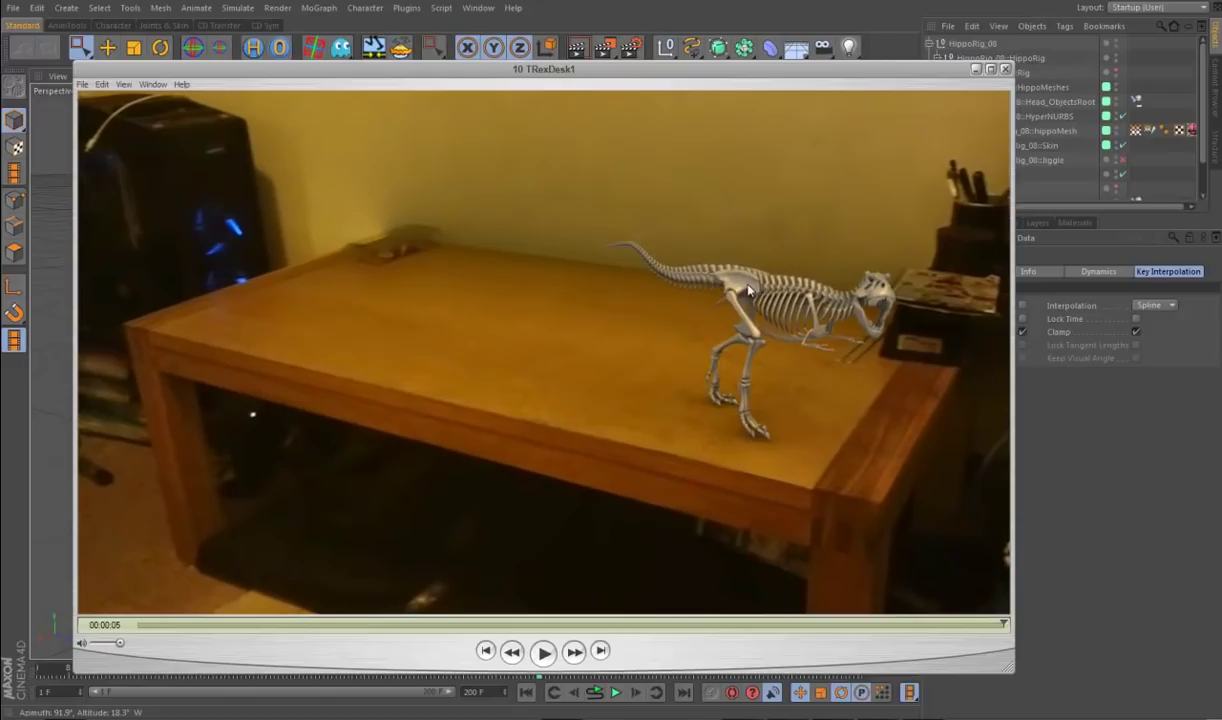
left_click_drag(544, 627, 32, 643)
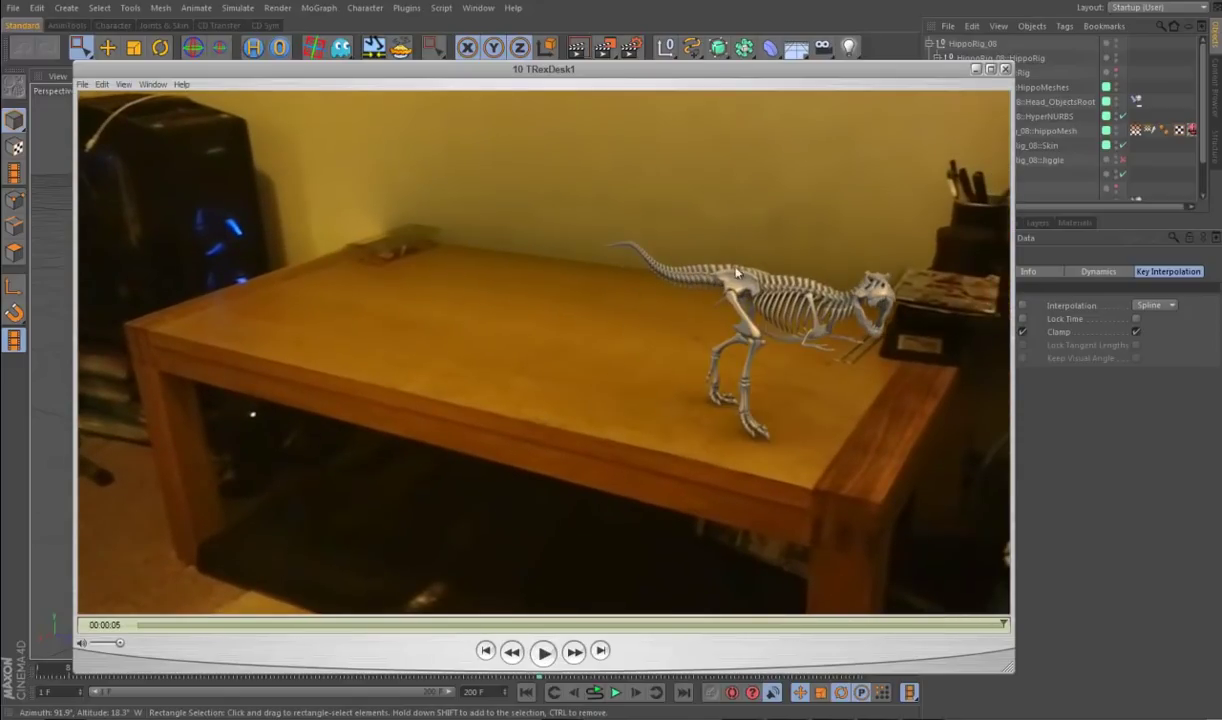
left_click(544, 653)
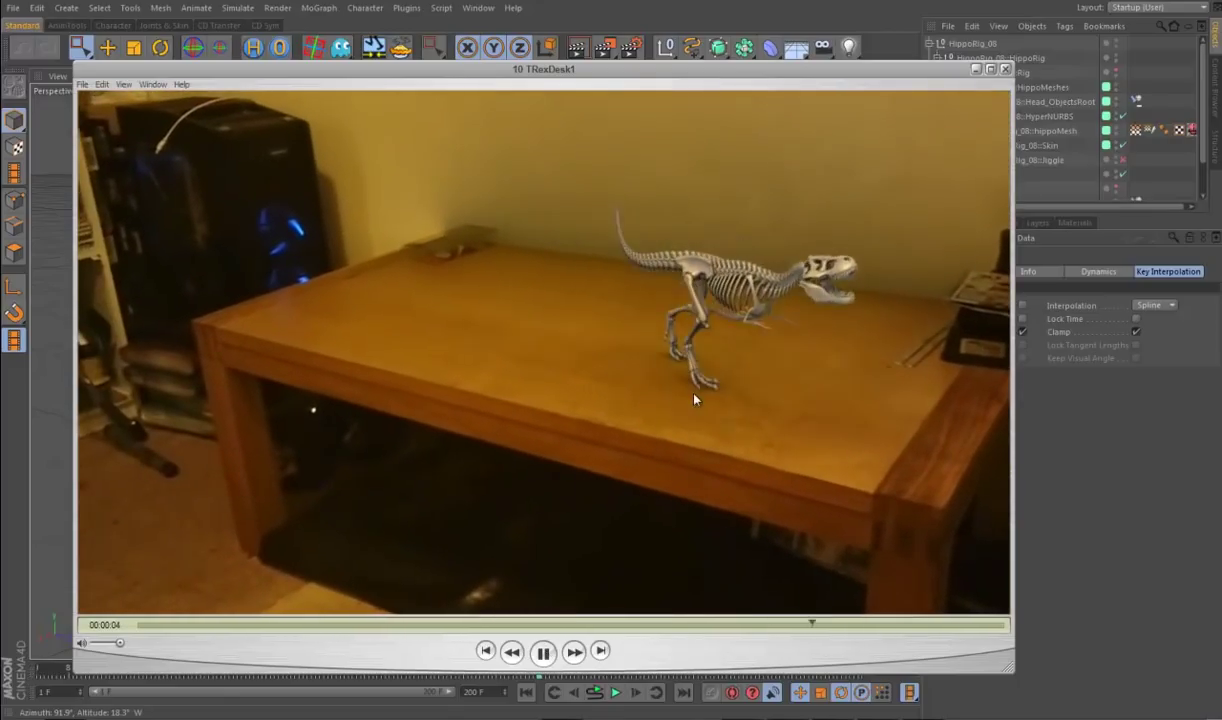
left_click(544, 653)
Step: Scrub the T-rex movie to 00:00:02, play the walk from there to the end, and close the movie
left_click(437, 625)
left_click(461, 627)
left_click_drag(424, 637, 487, 657)
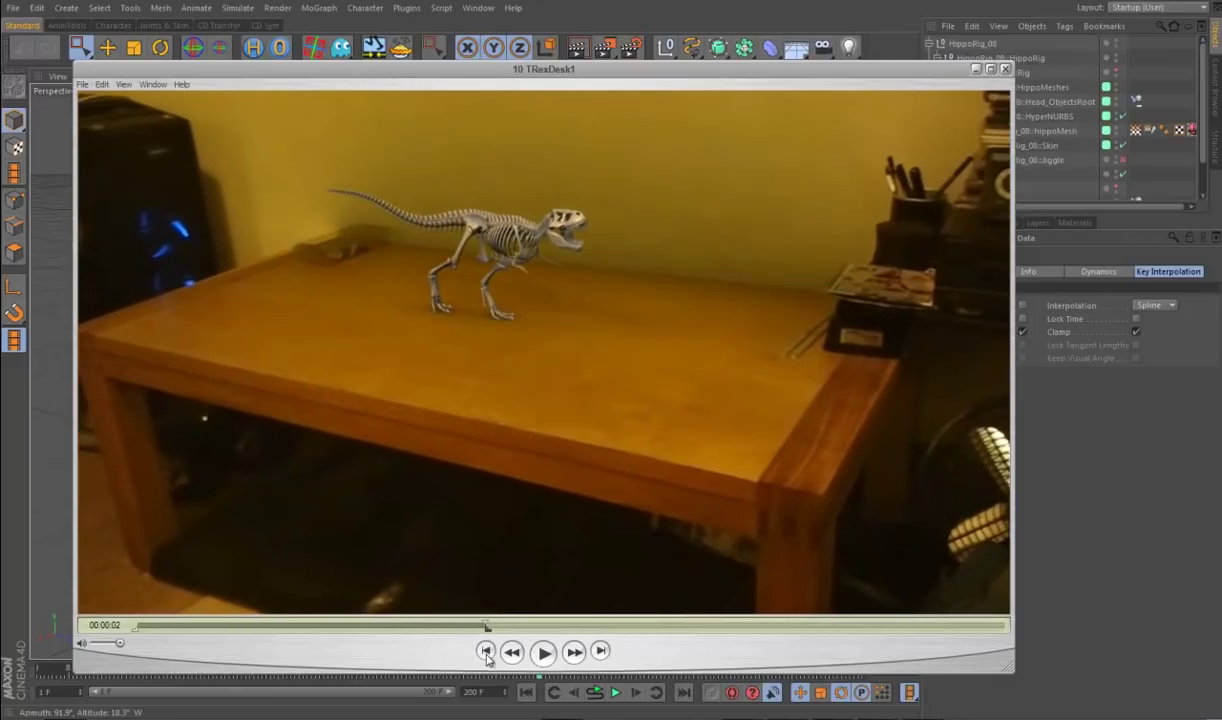
left_click(543, 653)
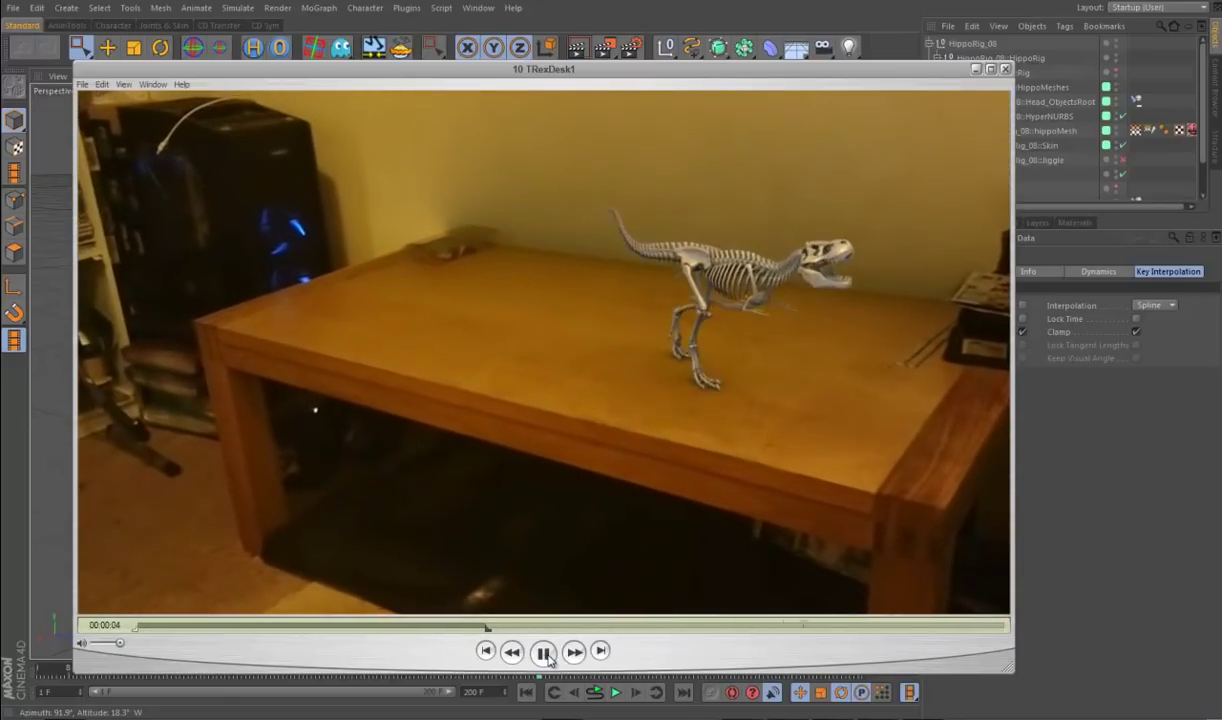
left_click(545, 653)
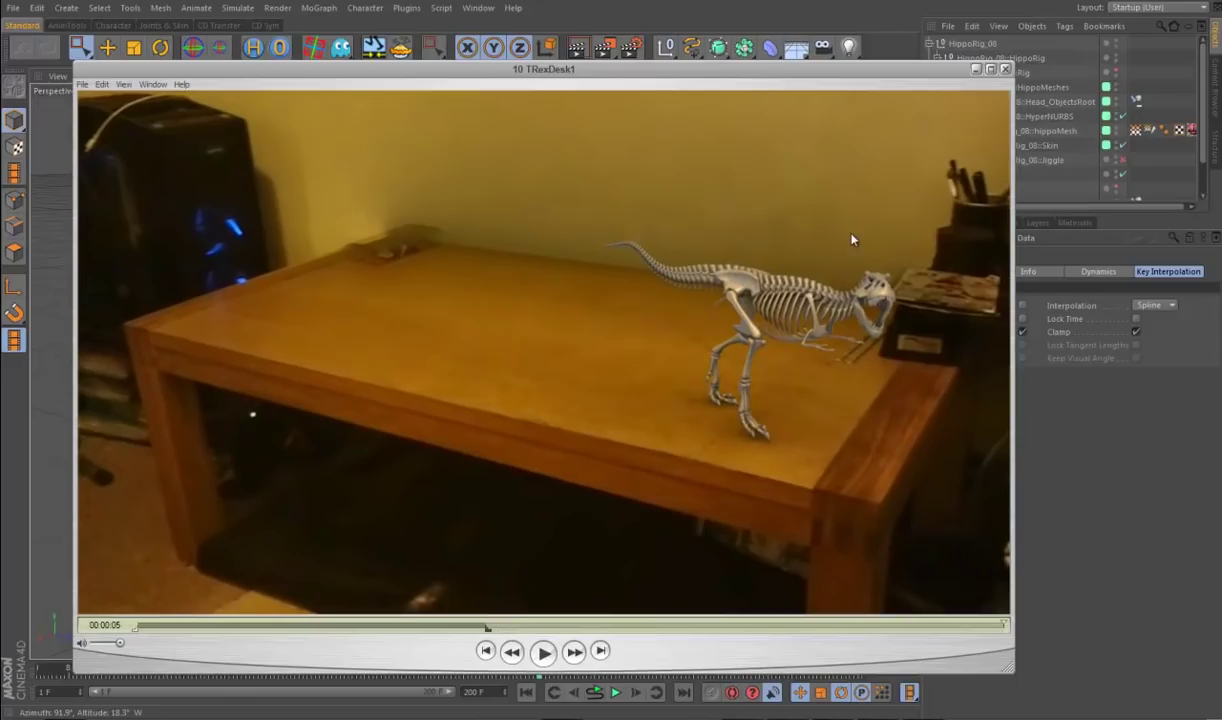
left_click(1007, 69)
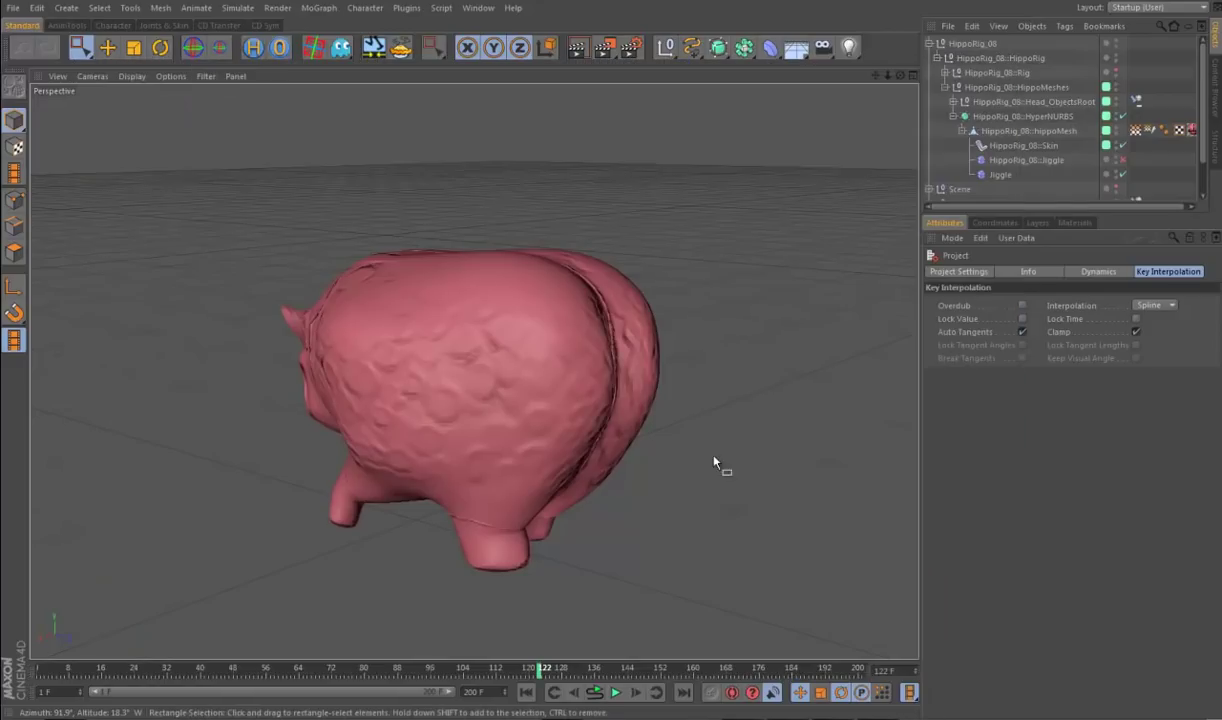